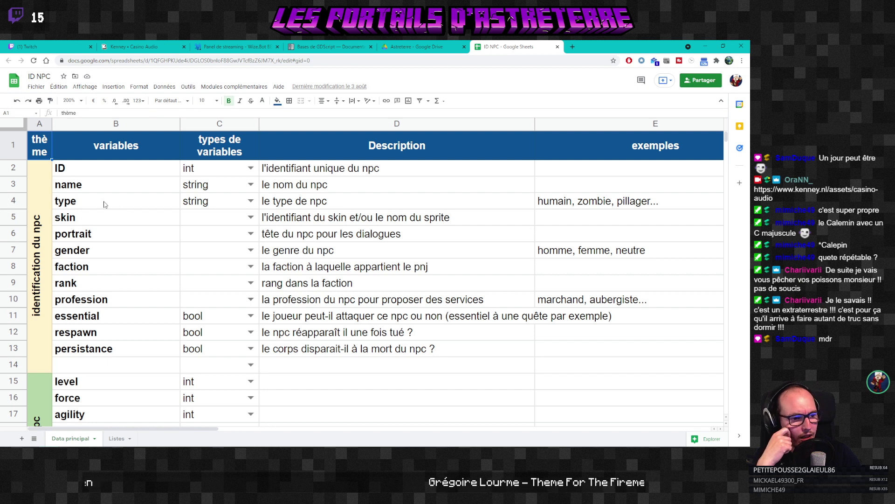
{"action": "left_click", "coordinate": [89, 272]}
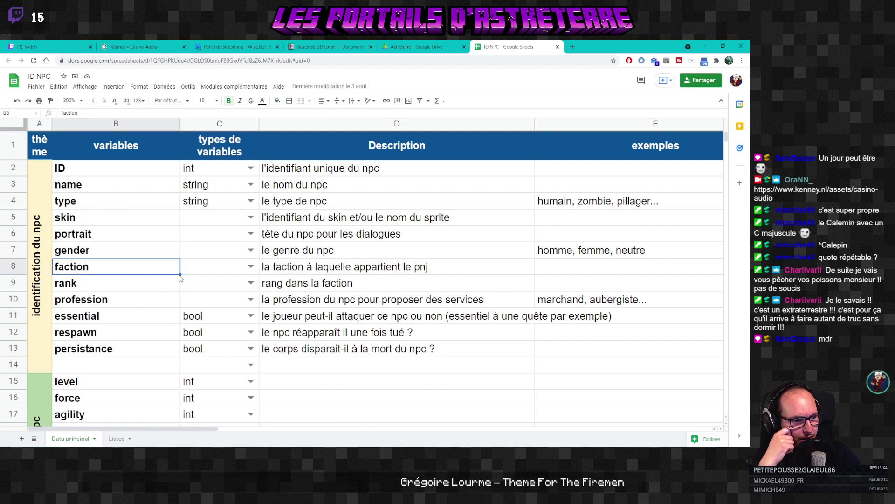
{"action": "left_click", "coordinate": [293, 266]}
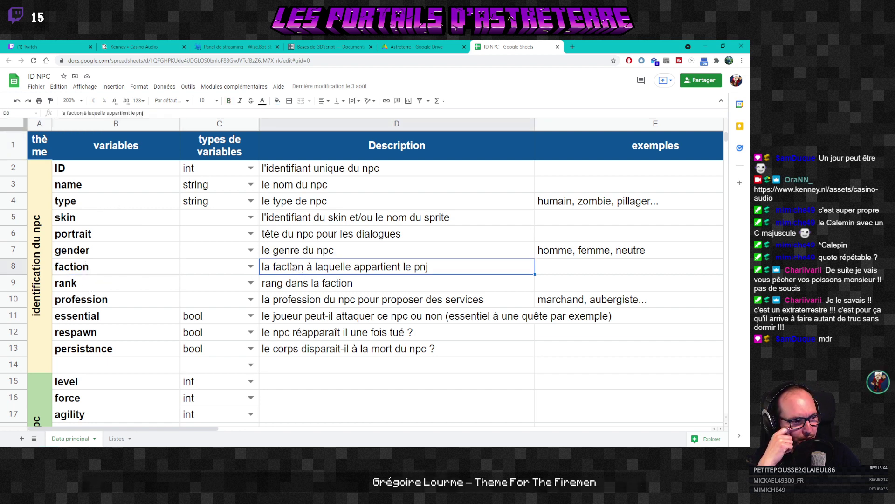
{"action": "left_click_drag", "start_coordinate": [207, 169], "coordinate": [200, 367]}
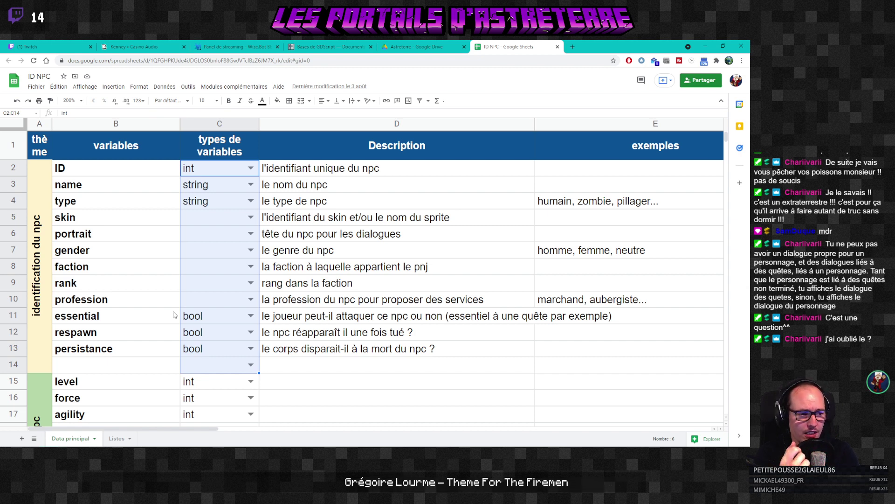
Step: Set the variable type of the ID row in the NPC identification section to string
{"action": "left_click", "coordinate": [199, 172]}
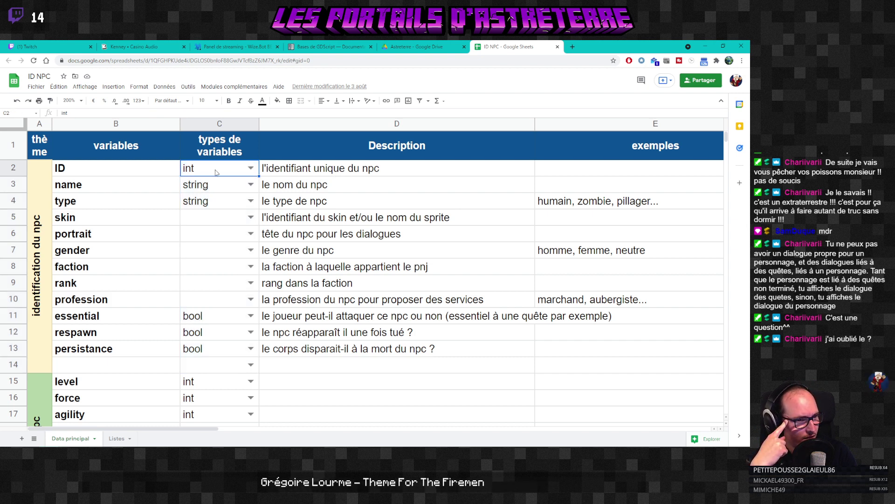
{"action": "left_click", "coordinate": [250, 169]}
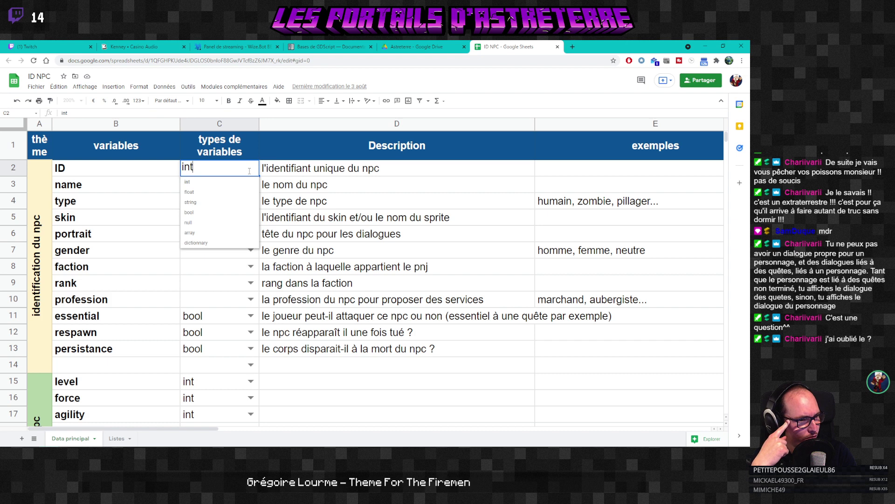
{"action": "left_click", "coordinate": [191, 202]}
{"action": "left_click", "coordinate": [128, 193]}
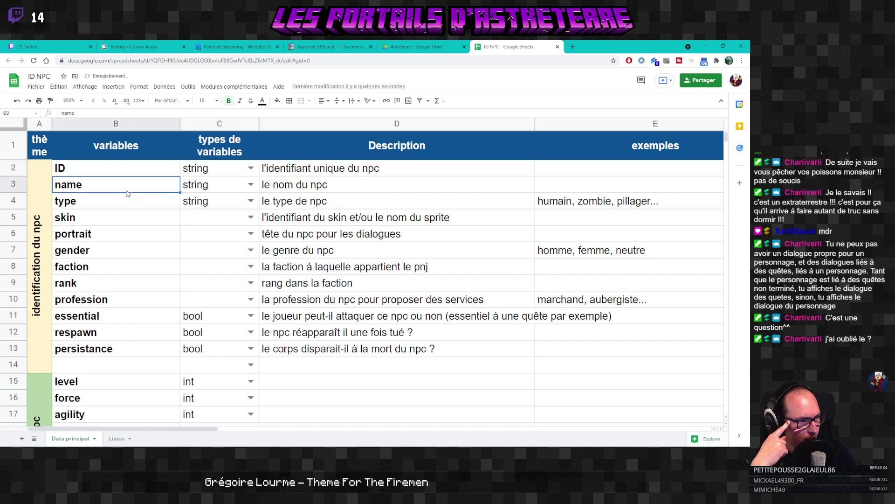
{"action": "left_click", "coordinate": [111, 210]}
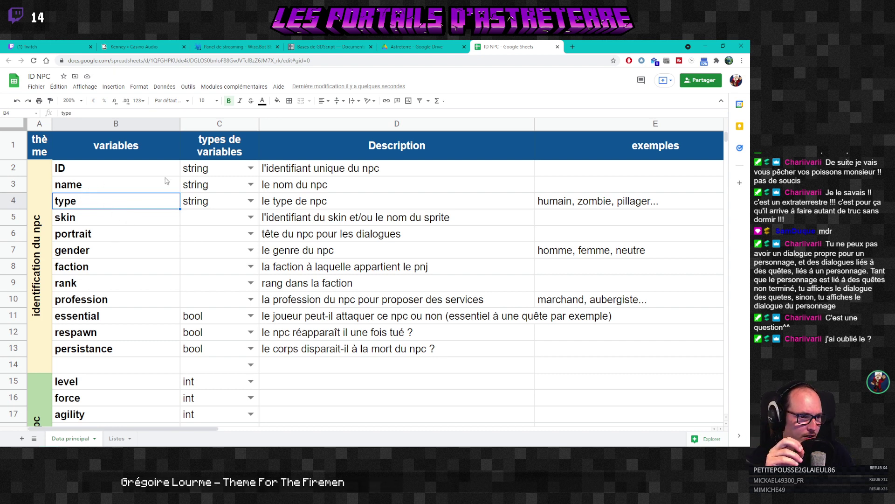
{"action": "left_click", "coordinate": [186, 172]}
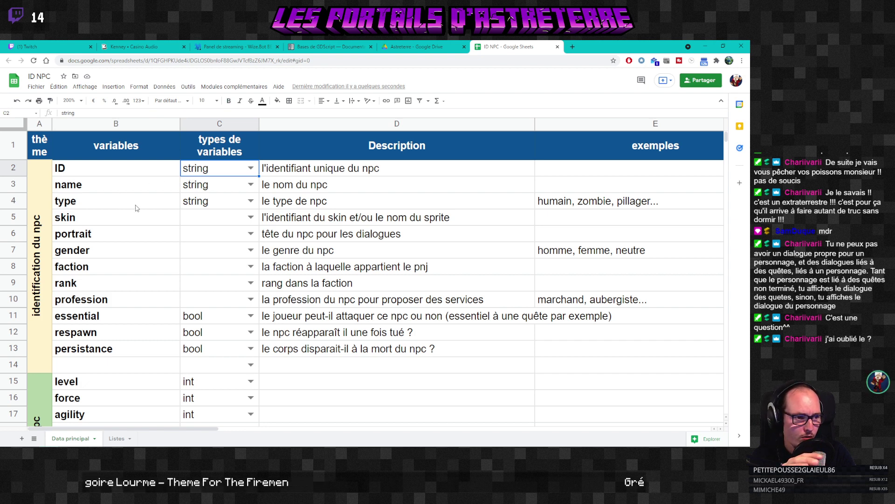
{"action": "left_click", "coordinate": [204, 201]}
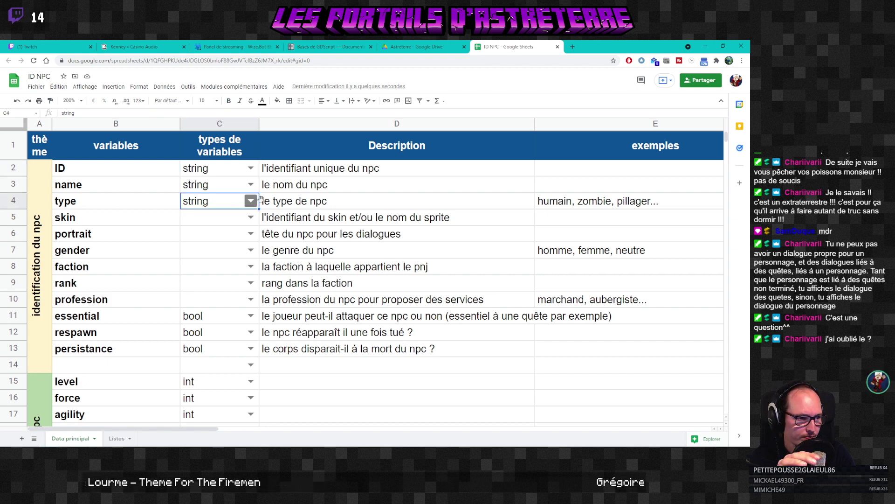
{"action": "left_click", "coordinate": [214, 271]}
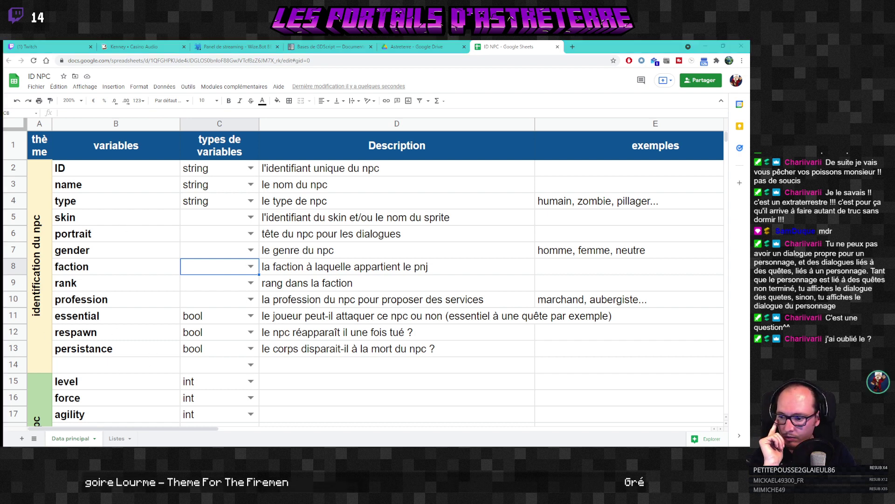
Step: Check the dialogue mockup in Photoshop and review the NPC sheet's identification, stats, behaviour and inventory variables
{"action": "key", "text": "alt+Tab"}
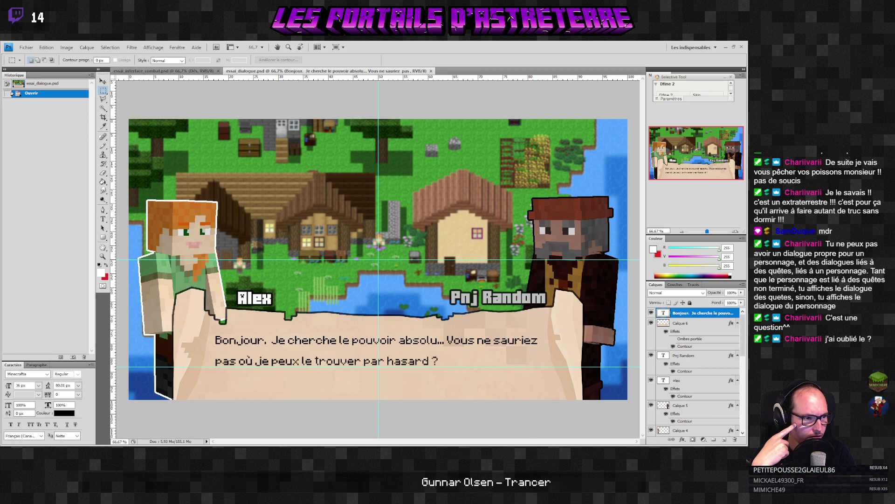
{"action": "key", "text": "alt+Tab"}
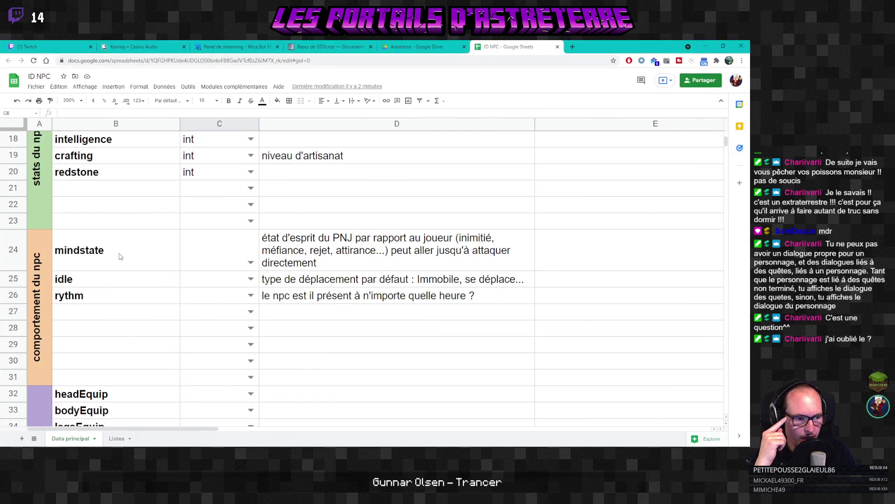
{"action": "left_click", "coordinate": [118, 256]}
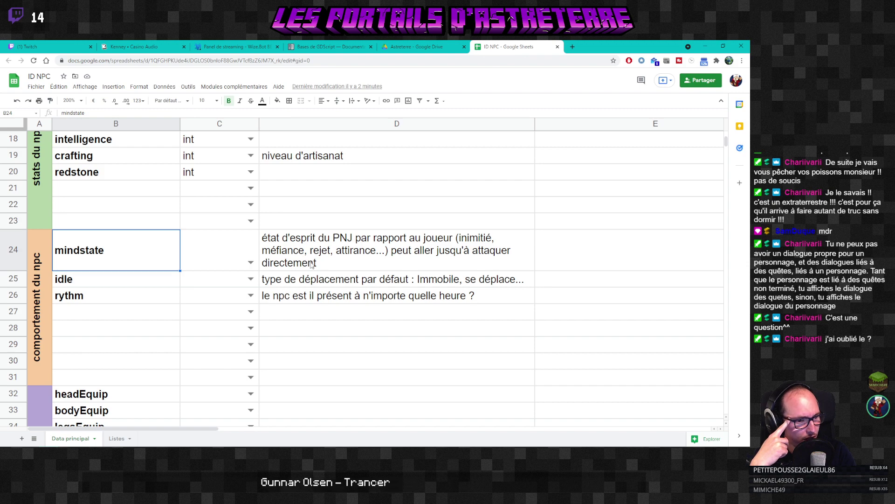
{"action": "scroll", "coordinate": [312, 265], "scroll_direction": "down", "scroll_amount": 1}
{"action": "scroll", "coordinate": [229, 272], "scroll_direction": "down", "scroll_amount": 9}
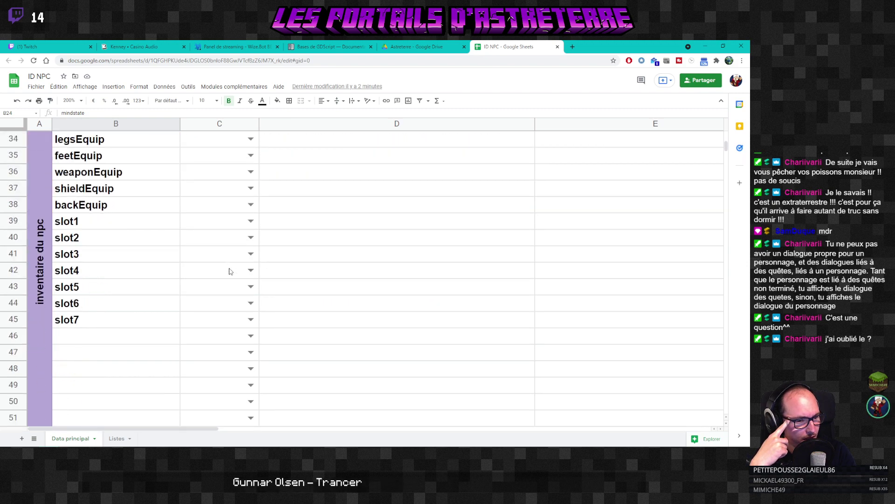
{"action": "scroll", "coordinate": [229, 271], "scroll_direction": "up", "scroll_amount": 10}
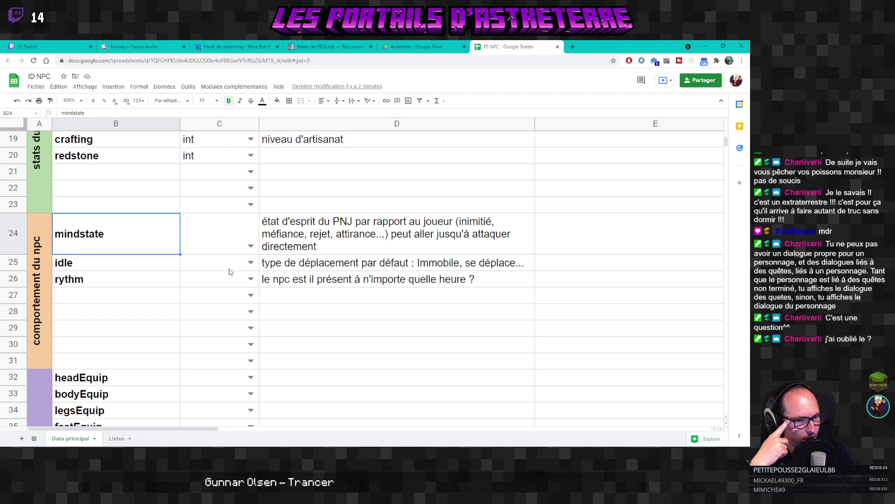
{"action": "scroll", "coordinate": [229, 272], "scroll_direction": "up", "scroll_amount": 5}
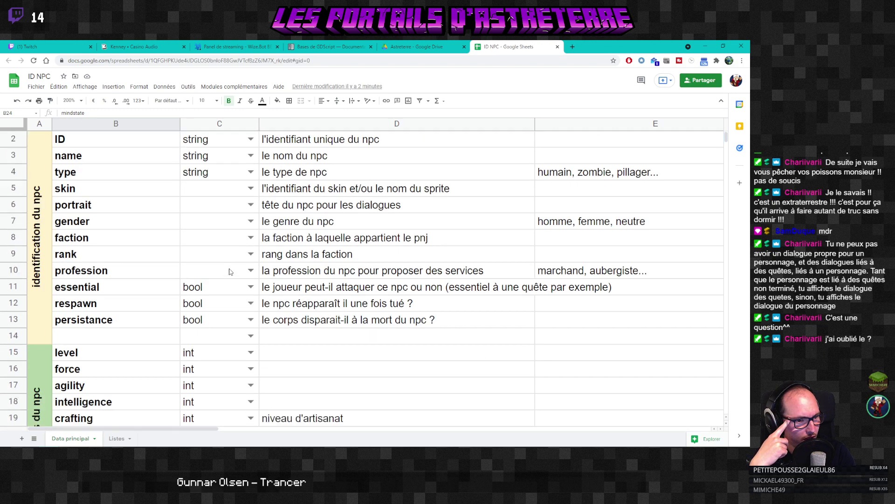
{"action": "scroll", "coordinate": [229, 271], "scroll_direction": "down", "scroll_amount": 2}
{"action": "scroll", "coordinate": [229, 271], "scroll_direction": "up", "scroll_amount": 3}
{"action": "scroll", "coordinate": [229, 271], "scroll_direction": "down", "scroll_amount": 5}
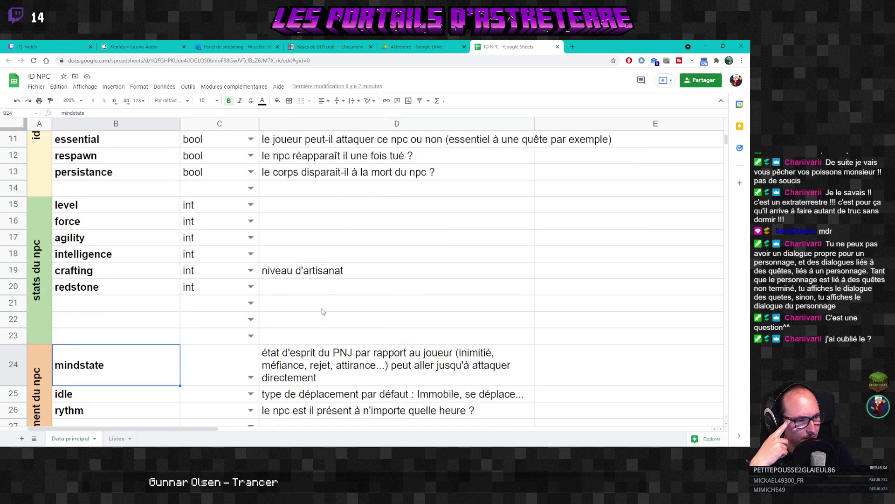
{"action": "left_click", "coordinate": [305, 308]}
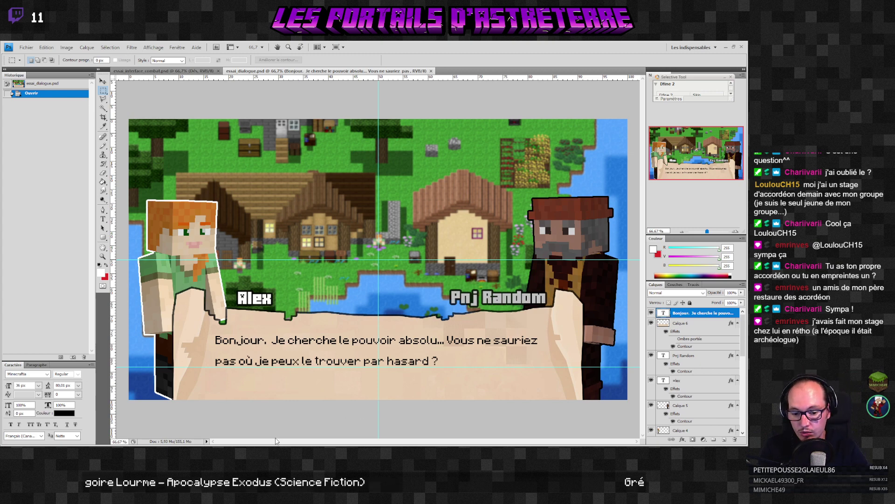
Step: Switch to Godot and close the Dice_Popup_Window, Dice_Interface and Main_UI scenes, keeping only World open
{"action": "mouse_move", "coordinate": [258, 452]}
{"action": "left_click", "coordinate": [305, 424]}
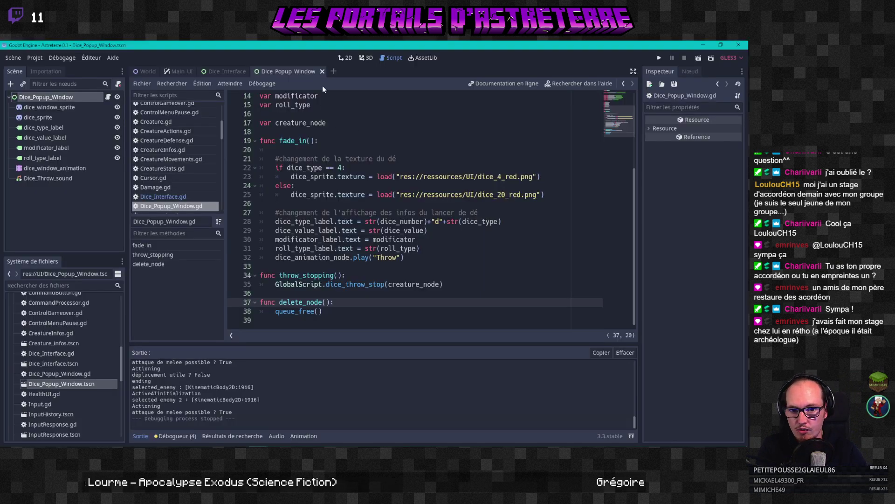
{"action": "left_click", "coordinate": [253, 70]}
{"action": "left_click", "coordinate": [201, 72]}
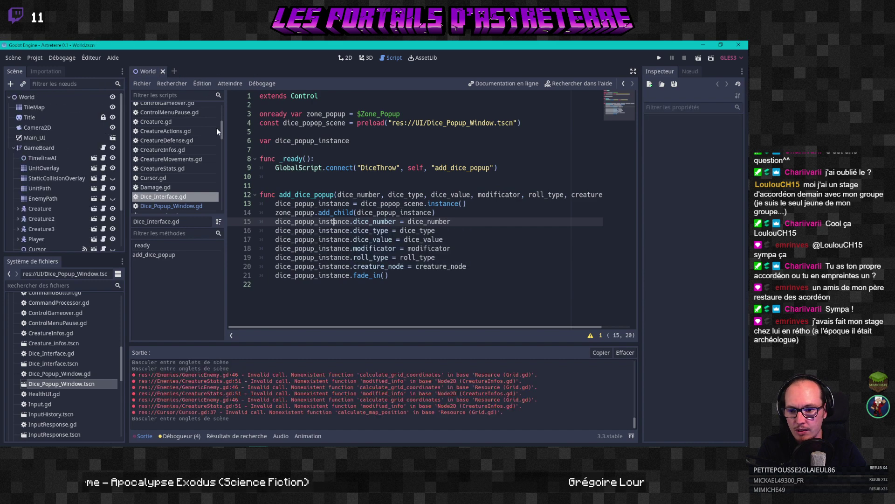
Step: Open the Main_UI scene instanced in the World scene for editing
{"action": "left_click", "coordinate": [173, 70]}
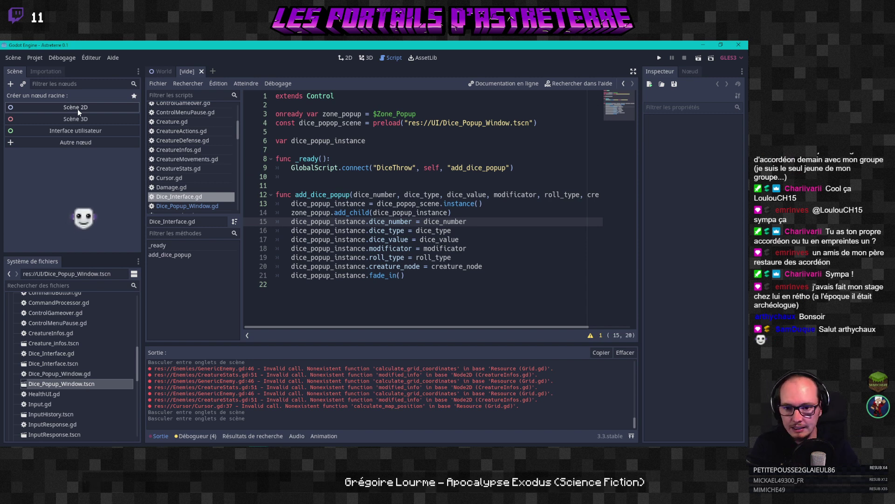
{"action": "left_click", "coordinate": [201, 71]}
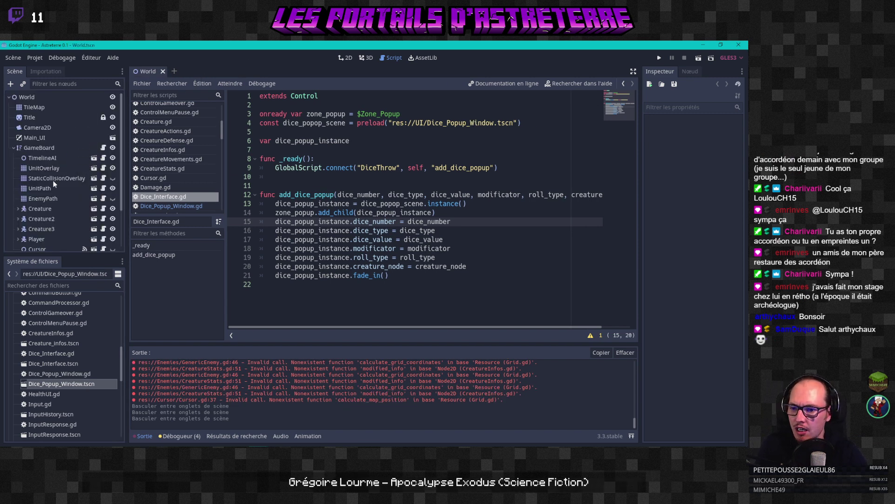
{"action": "left_click", "coordinate": [30, 138]}
{"action": "left_click", "coordinate": [112, 137]}
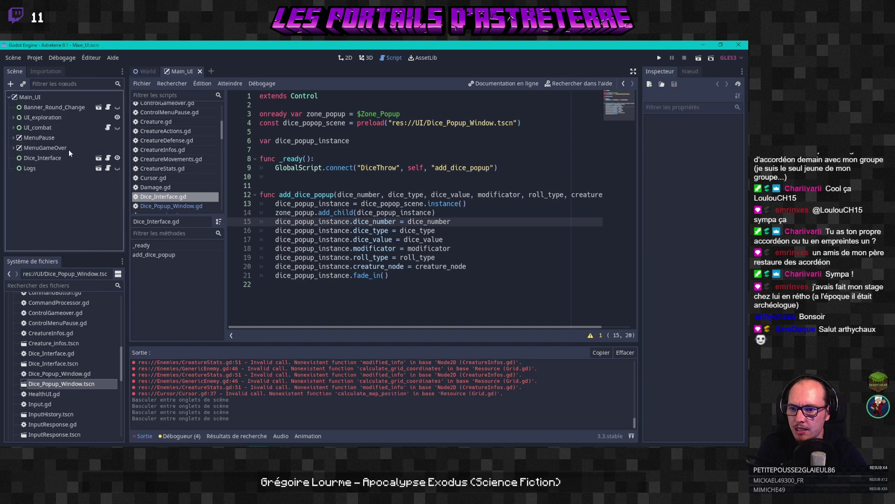
Step: Inspect the node types of Main_UI, MenuGameOver and Dice_Interface in the Main_UI scene
{"action": "left_click", "coordinate": [16, 98]}
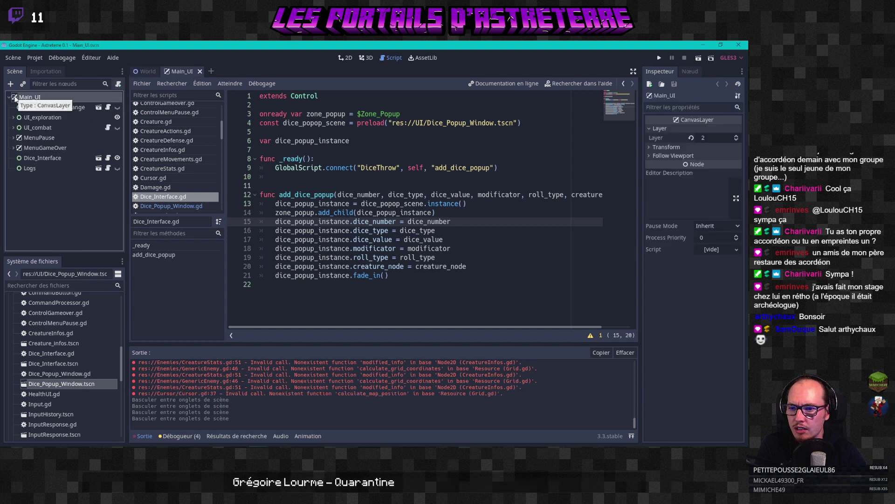
{"action": "left_click", "coordinate": [40, 148]}
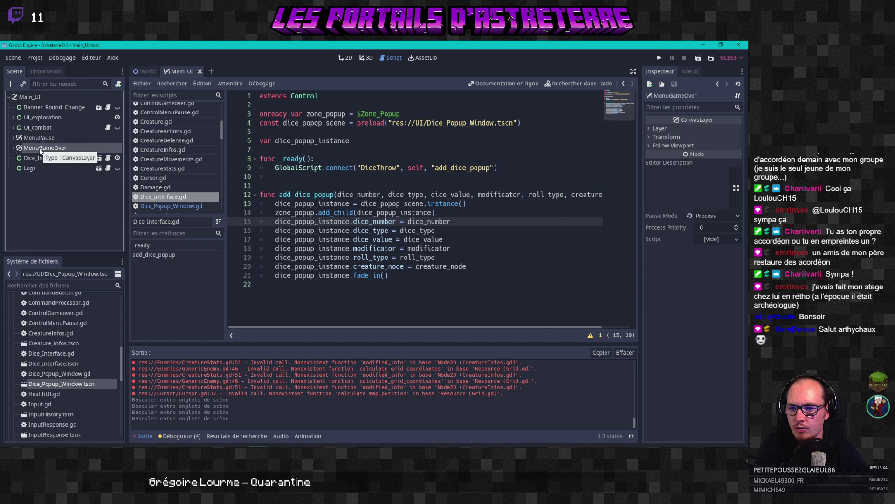
{"action": "left_click", "coordinate": [32, 157]}
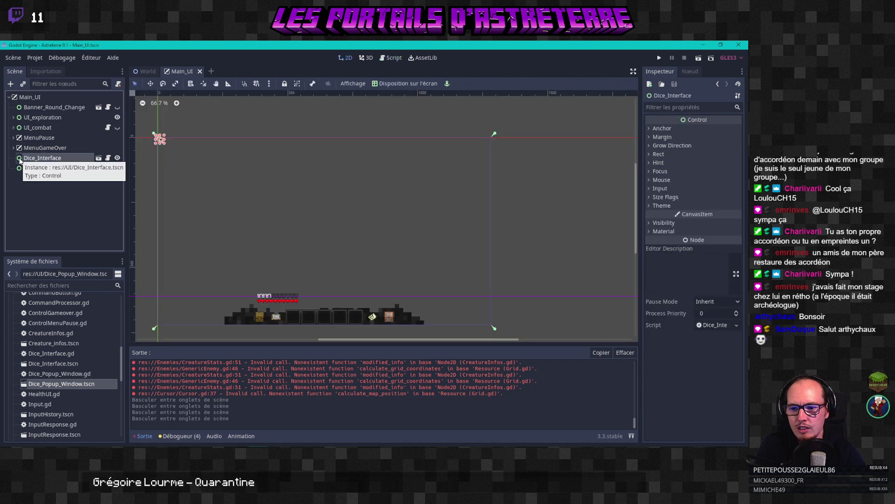
{"action": "left_click", "coordinate": [21, 186]}
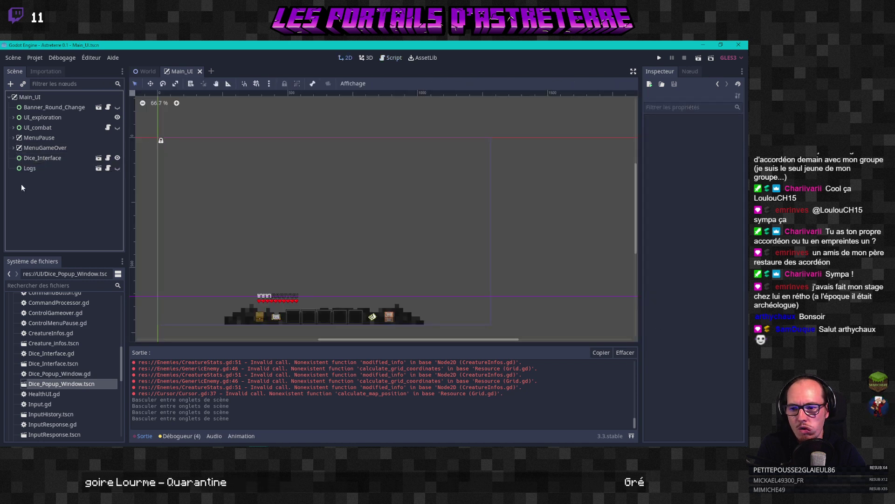
Step: Compare the Layer property of the Main_UI, MenuPause and MenuGameOver canvas layers, and check the Dice_Interface node's properties
{"action": "left_click", "coordinate": [15, 99]}
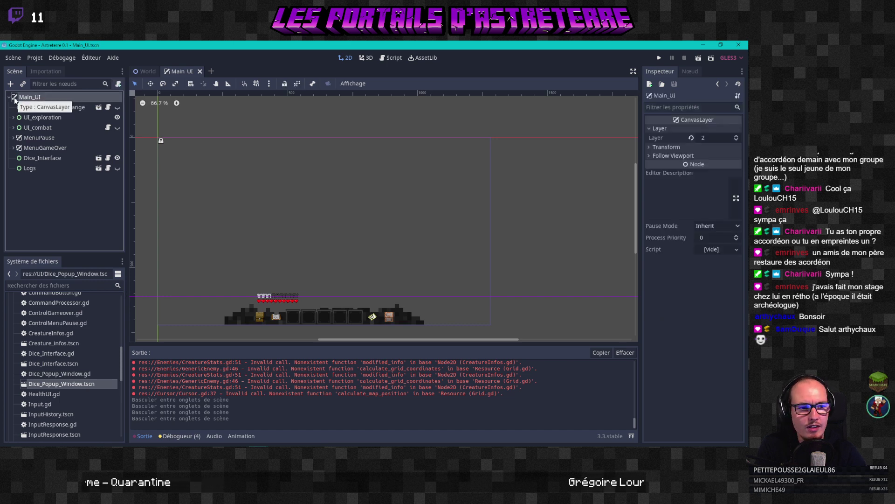
{"action": "left_click", "coordinate": [27, 139]}
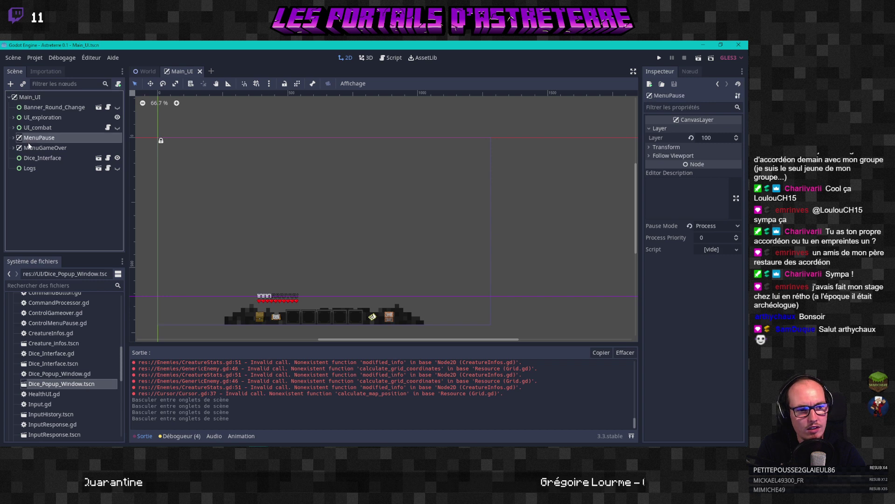
{"action": "left_click", "coordinate": [30, 150]}
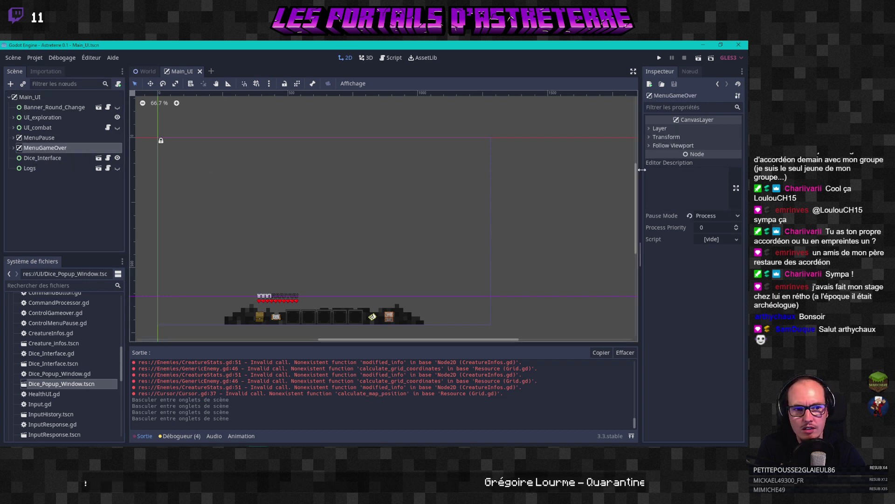
{"action": "left_click", "coordinate": [660, 128]}
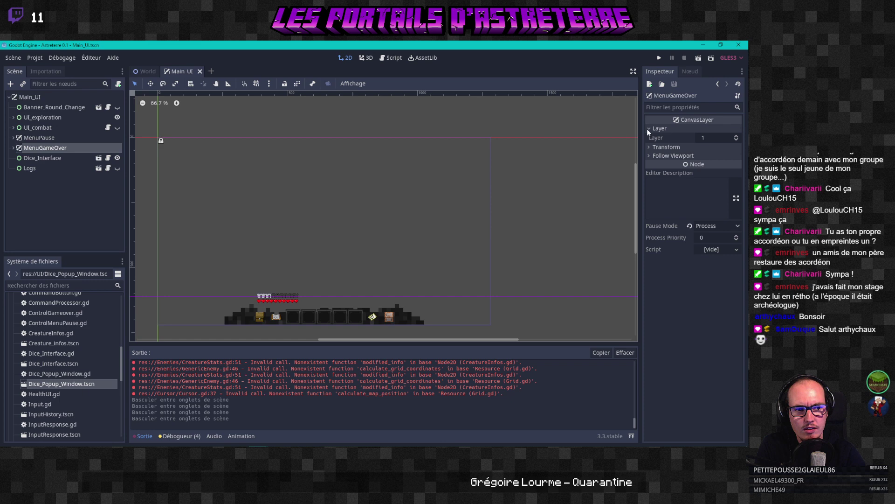
{"action": "left_click", "coordinate": [17, 99]}
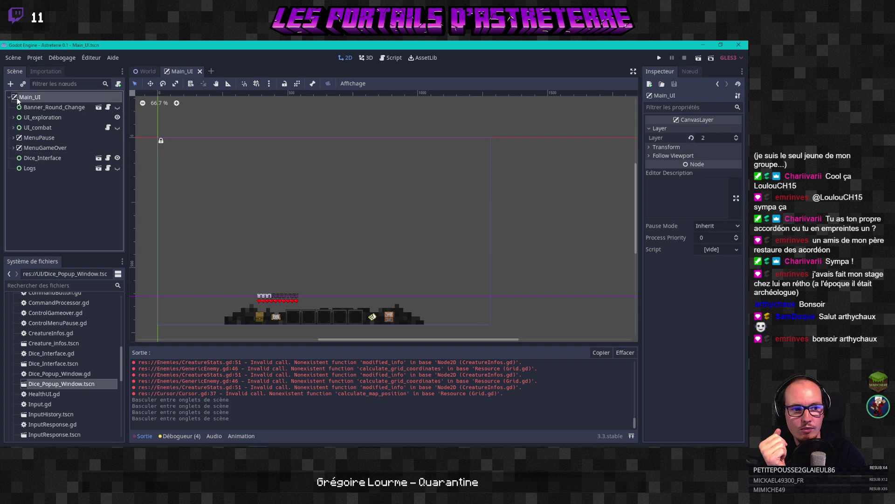
{"action": "left_click", "coordinate": [21, 139]}
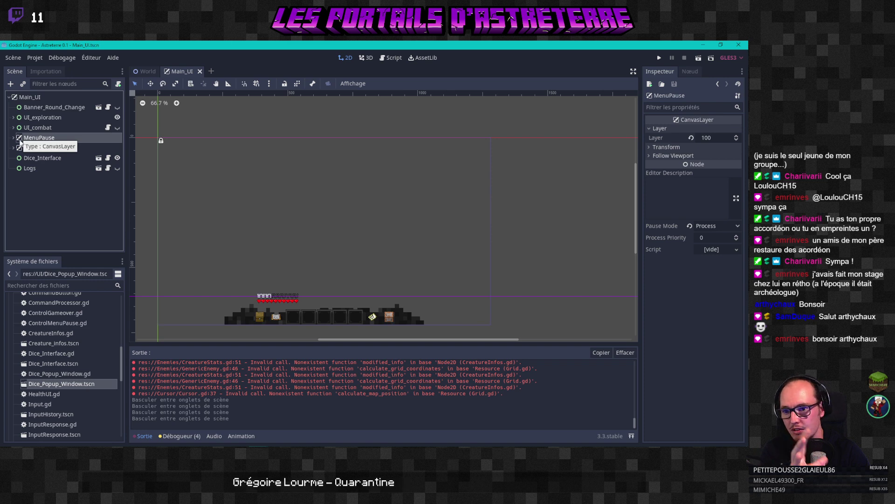
{"action": "left_click", "coordinate": [21, 148]}
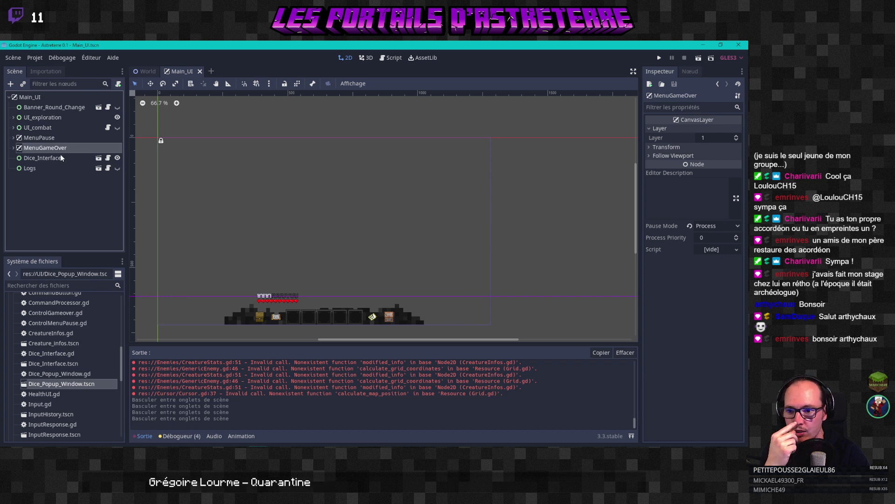
{"action": "left_click", "coordinate": [28, 159]}
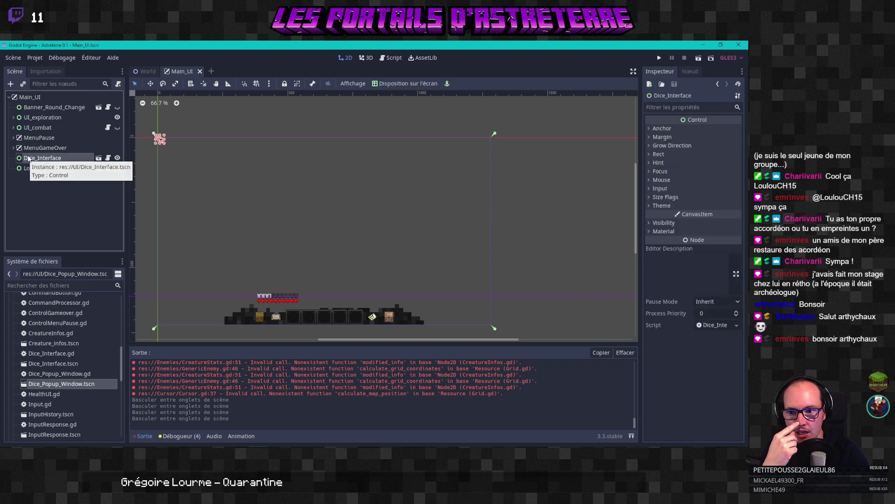
Step: Check the Banner_Round_Change and Main_UI node properties, and review the essai_dialogue.psd mockup in Photoshop before returning to Godot
{"action": "left_click", "coordinate": [32, 111]}
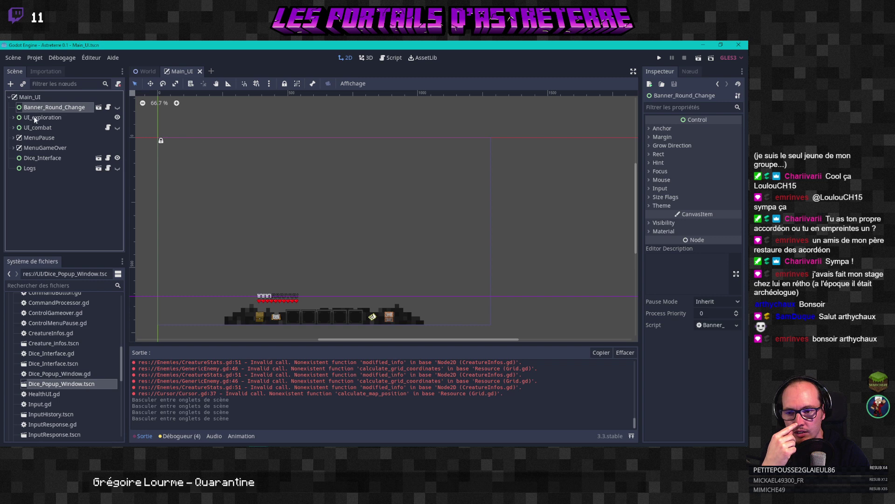
{"action": "left_click", "coordinate": [29, 97]}
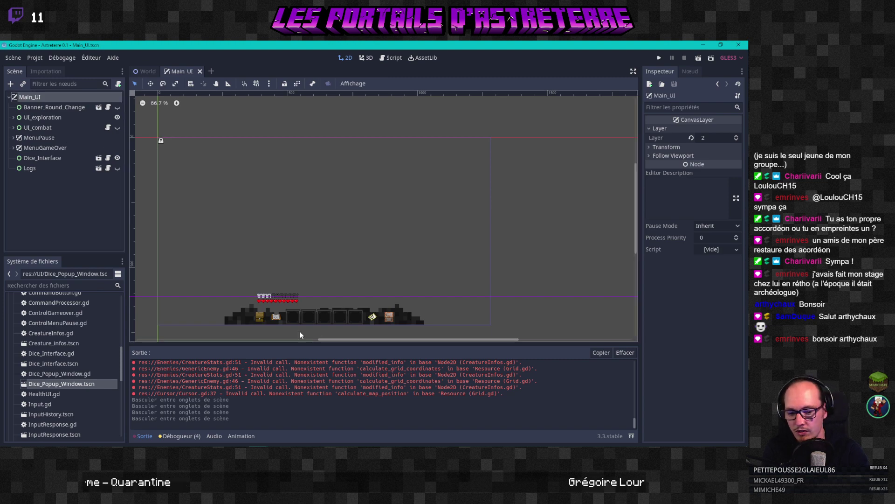
{"action": "key", "text": "alt+Tab"}
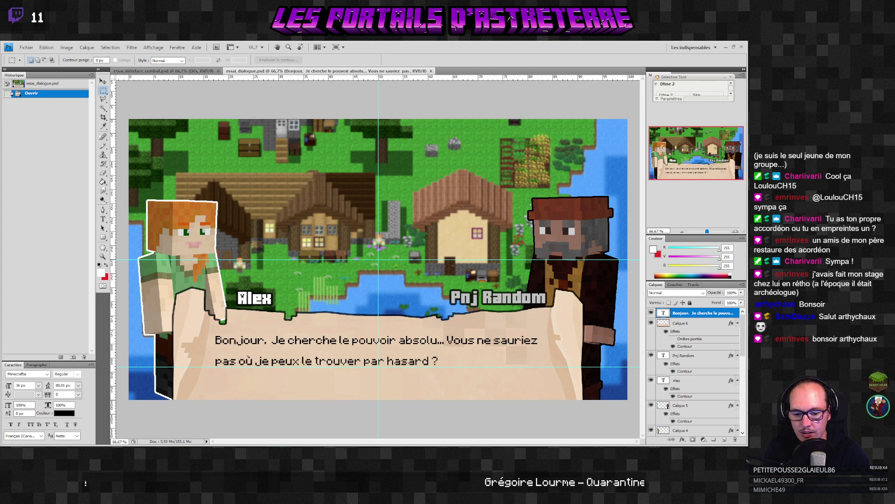
{"action": "mouse_move", "coordinate": [277, 446]}
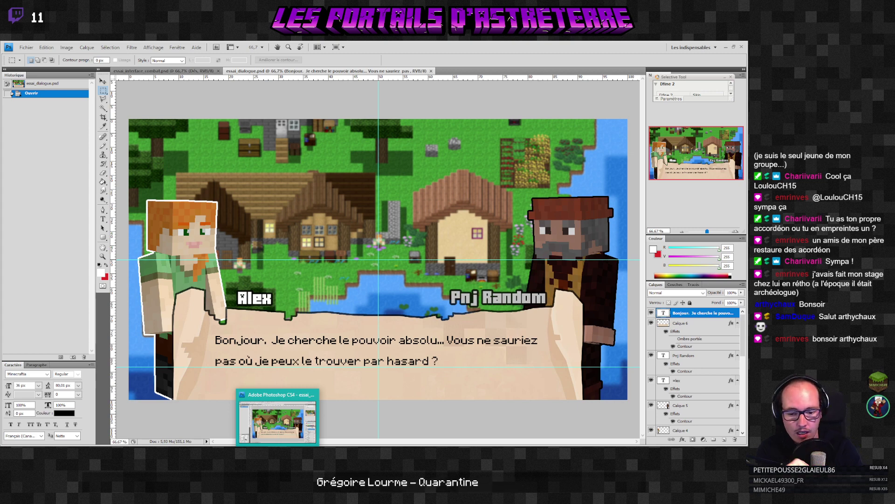
{"action": "left_click", "coordinate": [318, 421]}
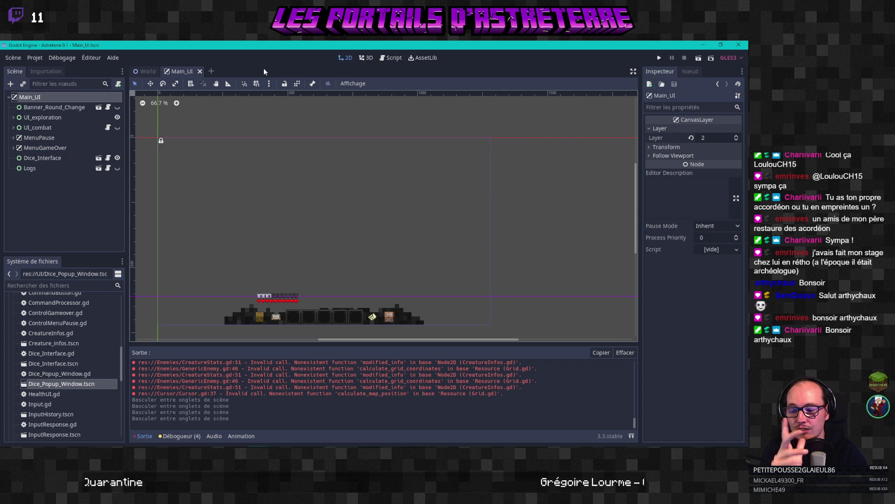
Step: Create a new scene in Godot with a CanvasLayer as its root node
{"action": "left_click", "coordinate": [213, 70]}
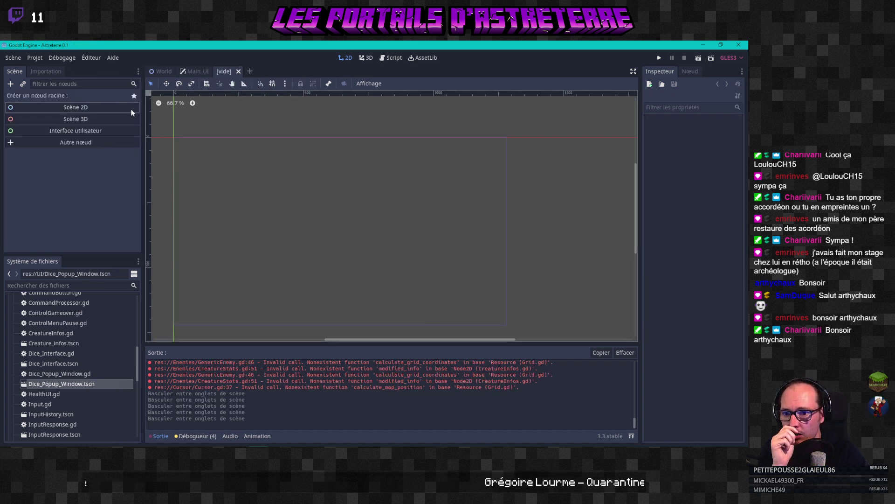
{"action": "left_click", "coordinate": [60, 143]}
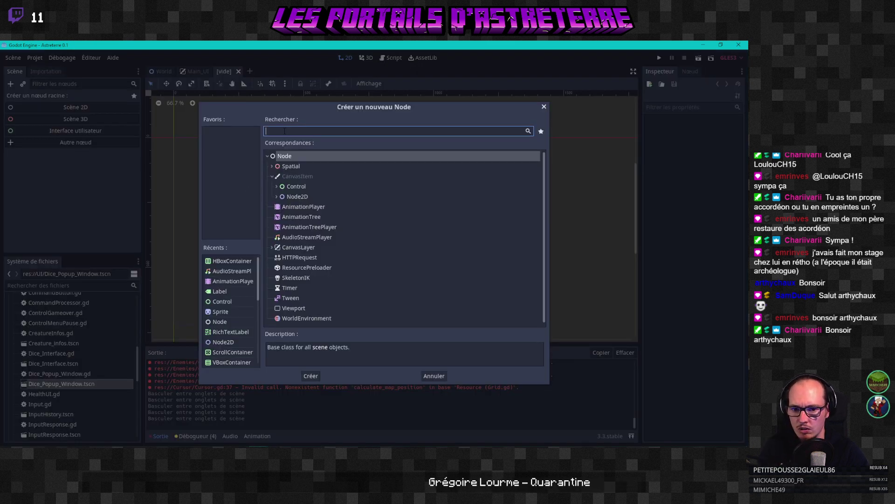
{"action": "type", "text": "canva"}
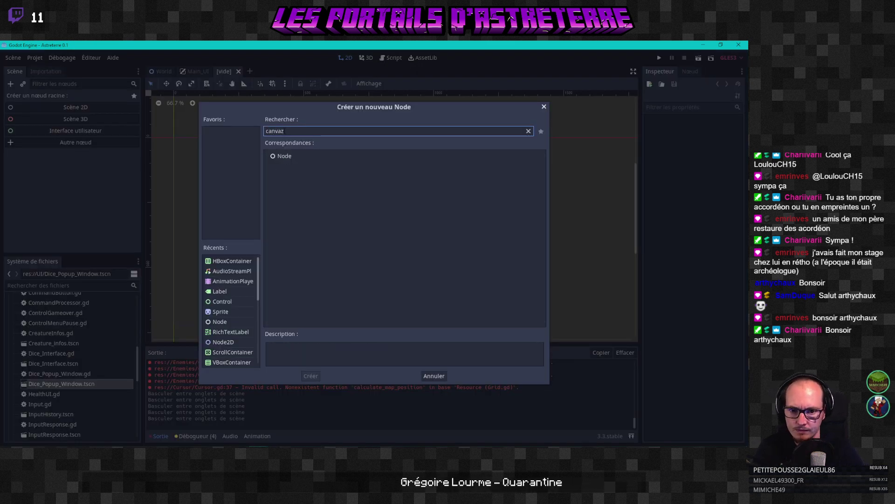
{"action": "scroll", "coordinate": [315, 233], "scroll_direction": "down", "scroll_amount": 1}
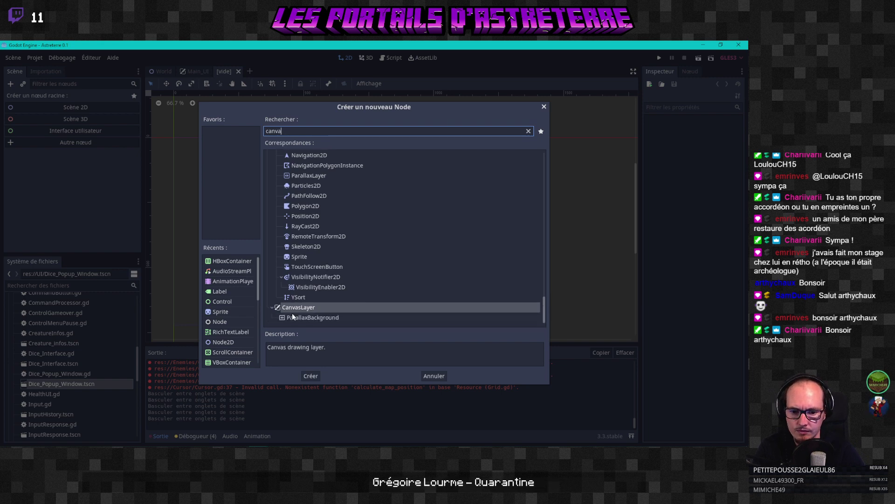
{"action": "scroll", "coordinate": [270, 253], "scroll_direction": "up", "scroll_amount": 15}
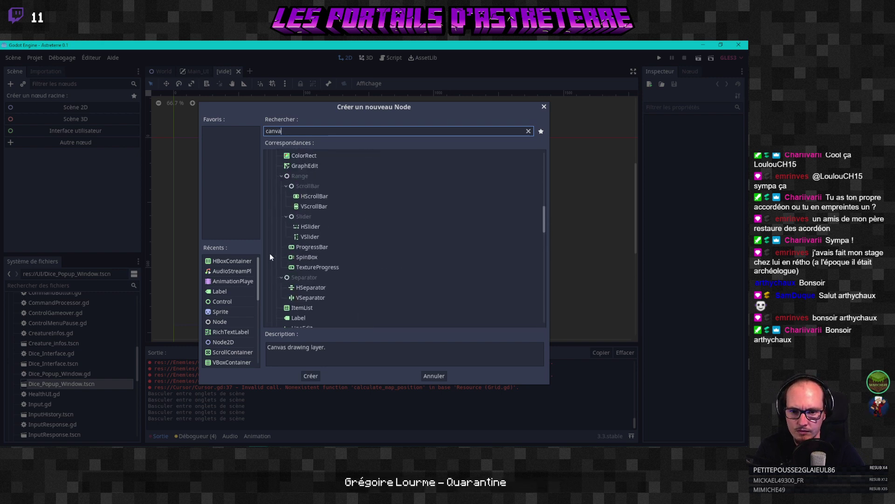
{"action": "scroll", "coordinate": [270, 254], "scroll_direction": "up", "scroll_amount": 10}
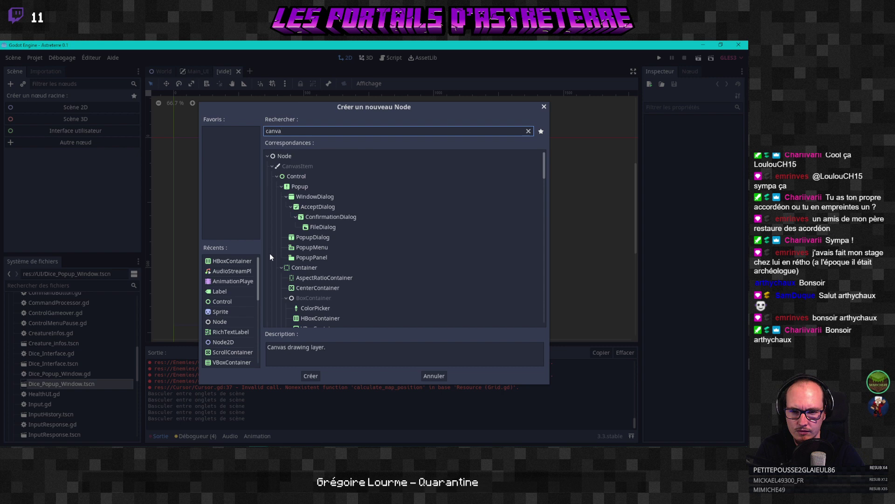
{"action": "scroll", "coordinate": [271, 261], "scroll_direction": "down", "scroll_amount": 2}
{"action": "scroll", "coordinate": [271, 261], "scroll_direction": "down", "scroll_amount": 20}
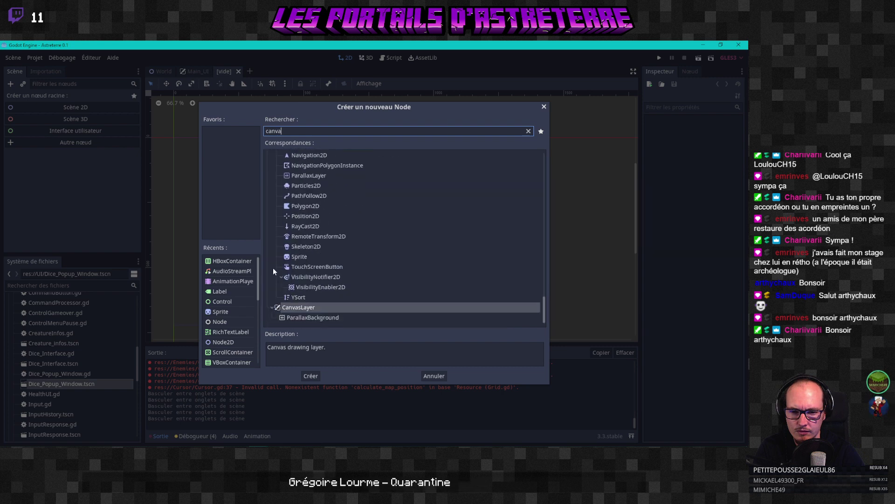
{"action": "left_click", "coordinate": [307, 377]}
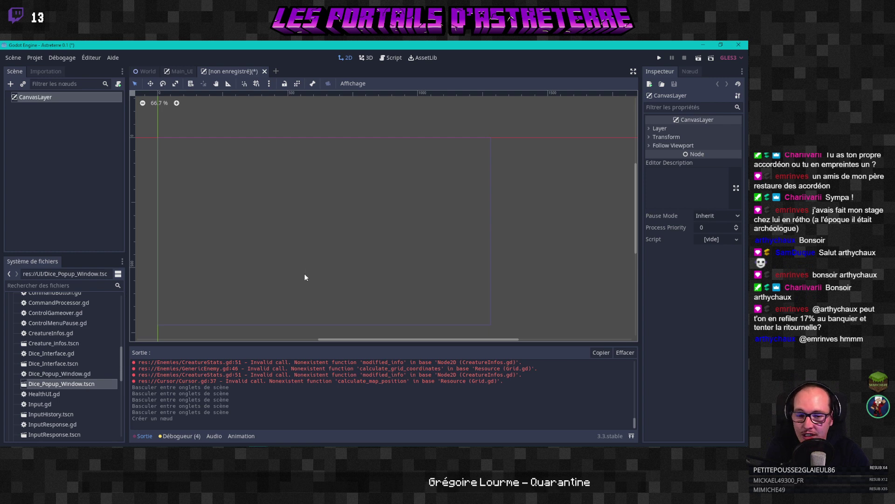
Step: Open the name of the new scene's CanvasLayer root node for editing
{"action": "scroll", "coordinate": [231, 256], "scroll_direction": "up", "scroll_amount": 1}
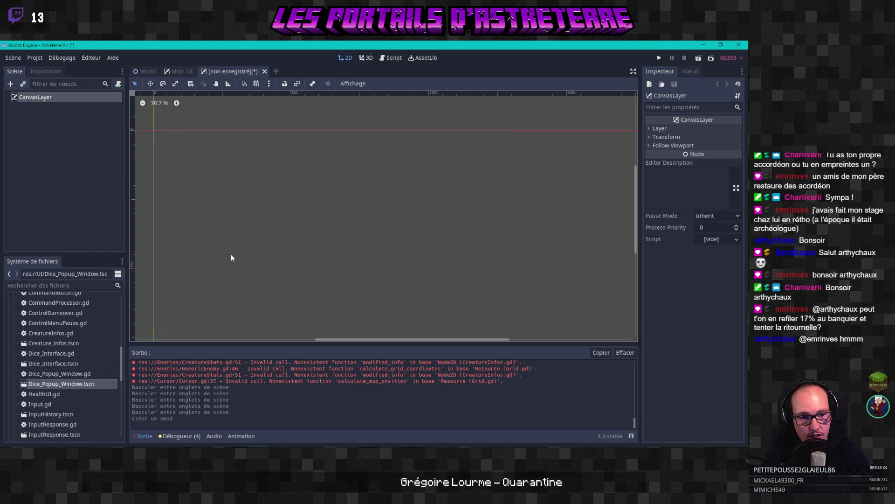
{"action": "middle_click_drag", "start_coordinate": [238, 254], "coordinate": [301, 212]}
{"action": "scroll", "coordinate": [288, 238], "scroll_direction": "down", "scroll_amount": 1}
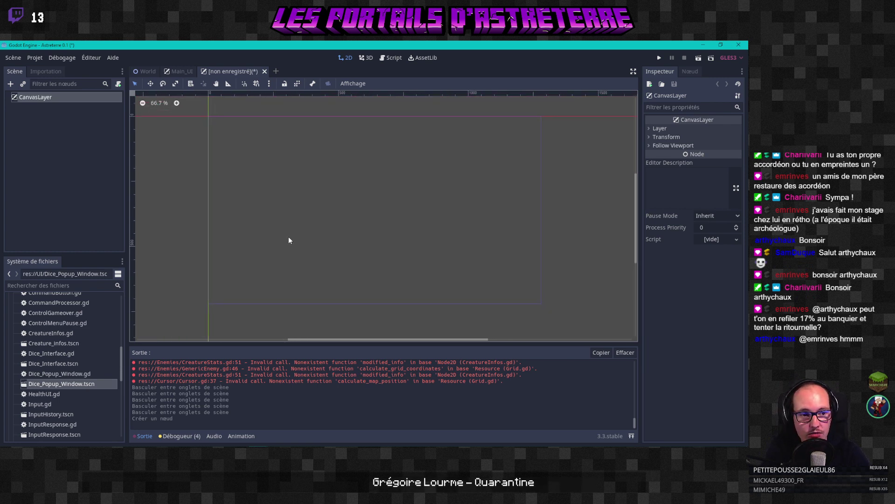
{"action": "double_click", "coordinate": [34, 97]}
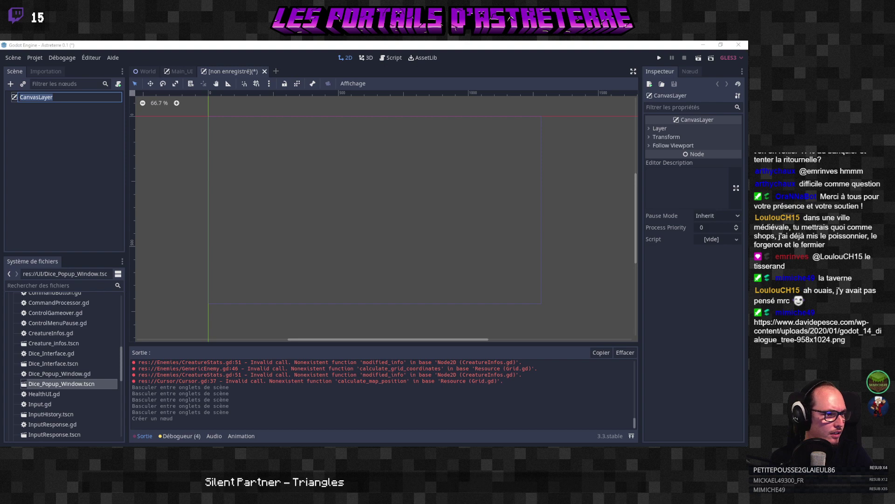
Step: Switch to the browser and examine the quest dialogue tree diagram, including its quest statuses, NPC lines and player answers
{"action": "key", "text": "alt+Tab"}
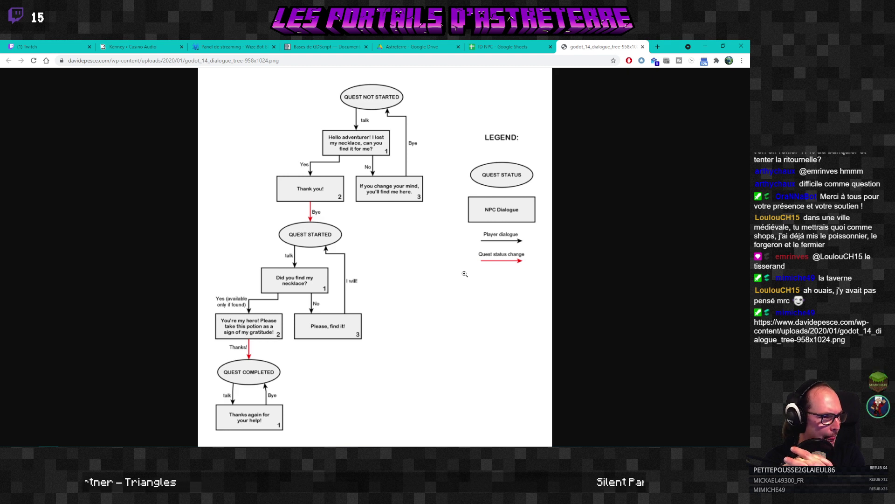
{"action": "left_click", "coordinate": [382, 163]}
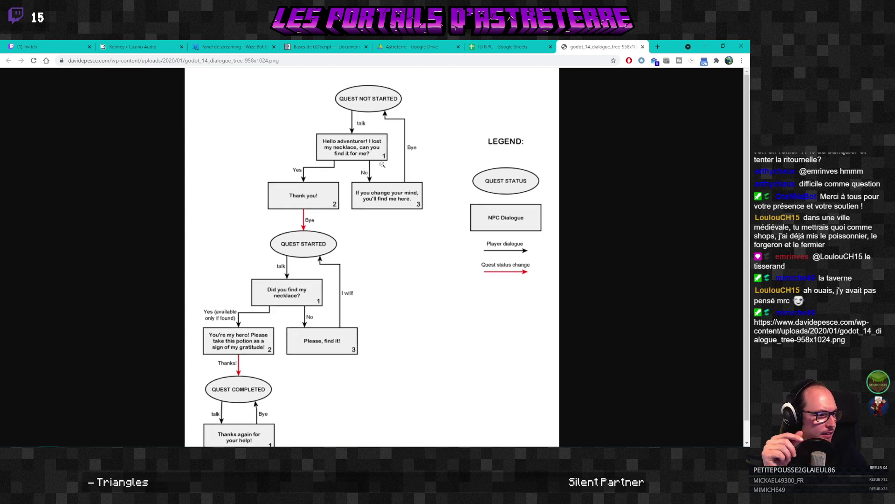
{"action": "scroll", "coordinate": [383, 165], "scroll_direction": "down", "scroll_amount": 1}
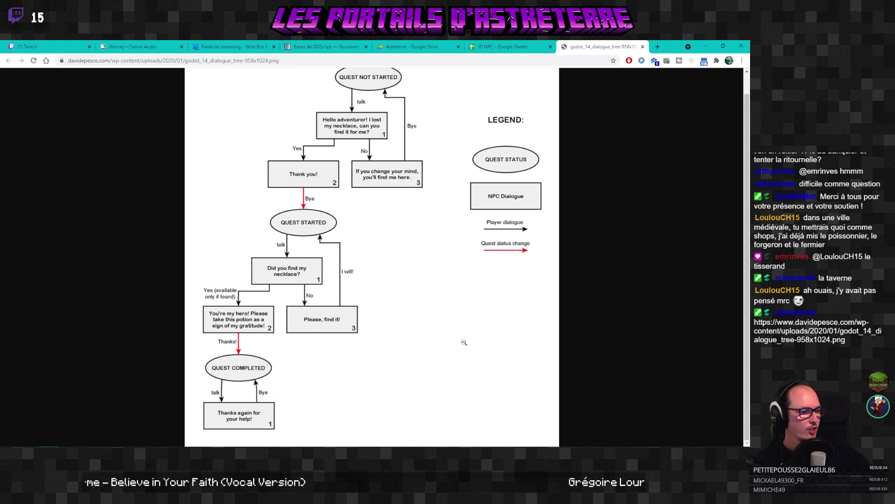
{"action": "scroll", "coordinate": [438, 273], "scroll_direction": "up", "scroll_amount": 1}
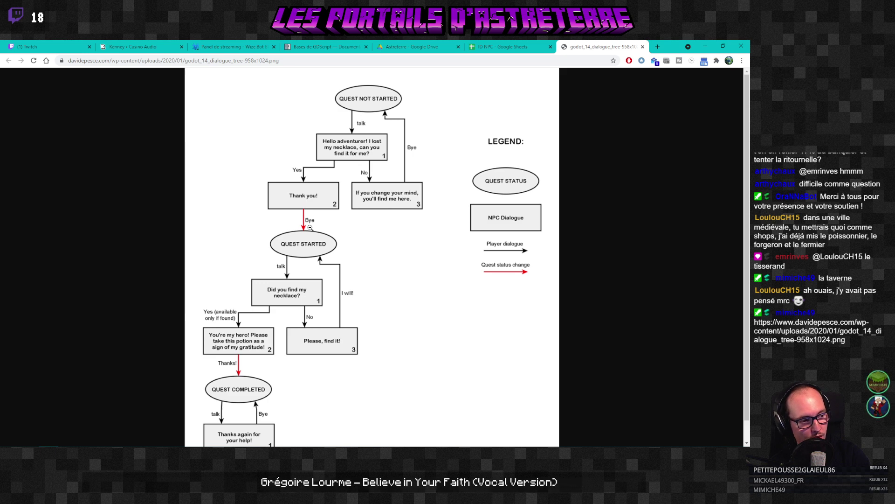
{"action": "scroll", "coordinate": [311, 238], "scroll_direction": "down", "scroll_amount": 1}
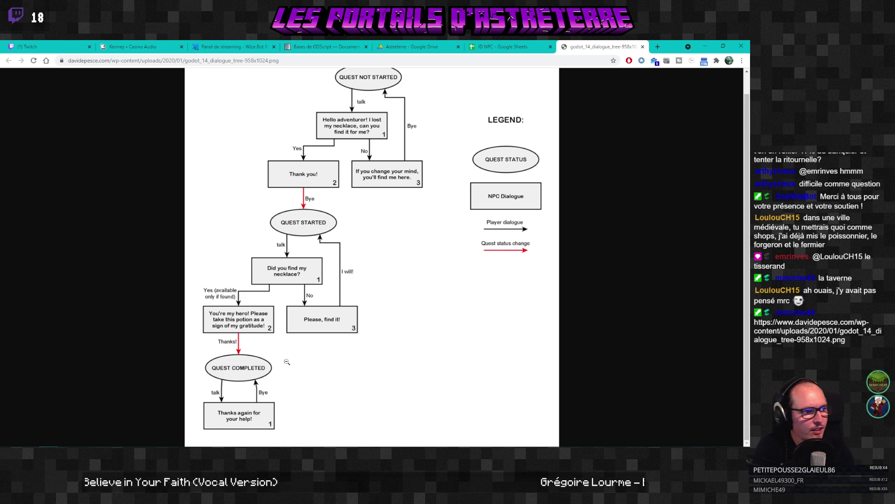
{"action": "scroll", "coordinate": [290, 358], "scroll_direction": "up", "scroll_amount": 1}
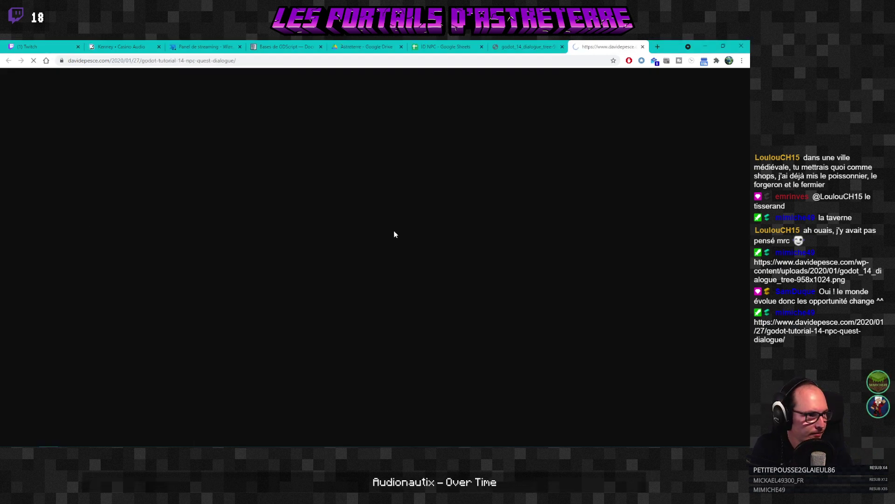
Step: Read the dialogue tree, Non-Player Character scene and necklace scene sections of the davidepesce.com Godot NPC quest tutorial
{"action": "scroll", "coordinate": [318, 278], "scroll_direction": "down", "scroll_amount": 4}
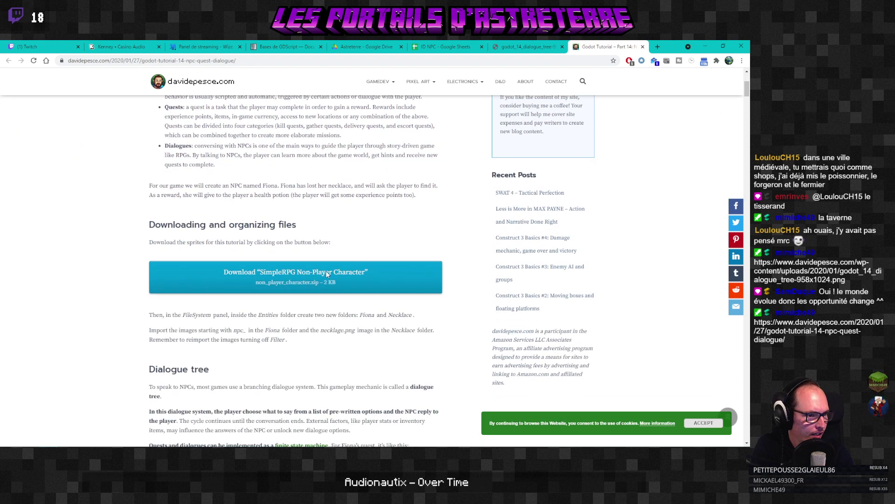
{"action": "scroll", "coordinate": [318, 278], "scroll_direction": "down", "scroll_amount": 8}
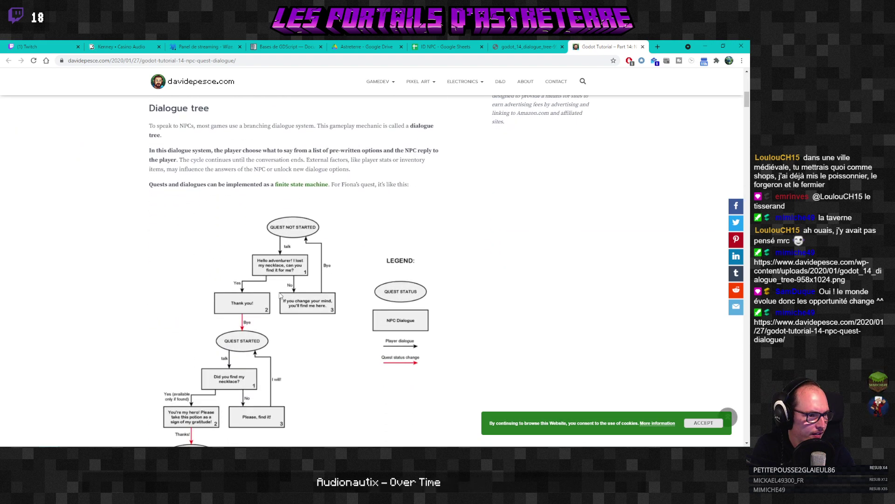
{"action": "scroll", "coordinate": [280, 297], "scroll_direction": "down", "scroll_amount": 3}
{"action": "scroll", "coordinate": [280, 292], "scroll_direction": "down", "scroll_amount": 5}
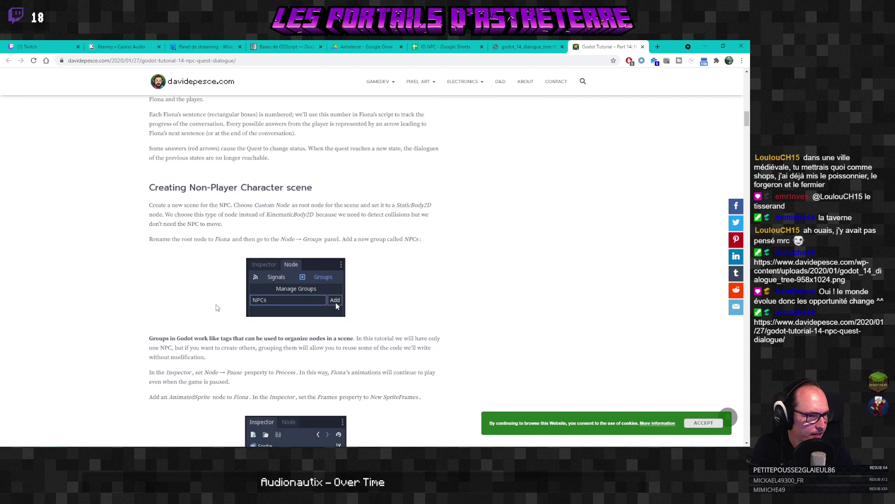
{"action": "scroll", "coordinate": [216, 307], "scroll_direction": "down", "scroll_amount": 2}
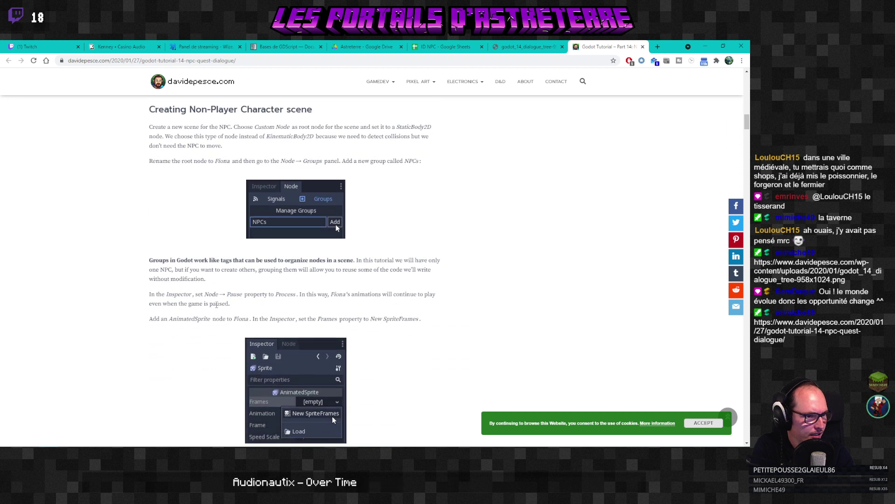
{"action": "scroll", "coordinate": [217, 304], "scroll_direction": "down", "scroll_amount": 5}
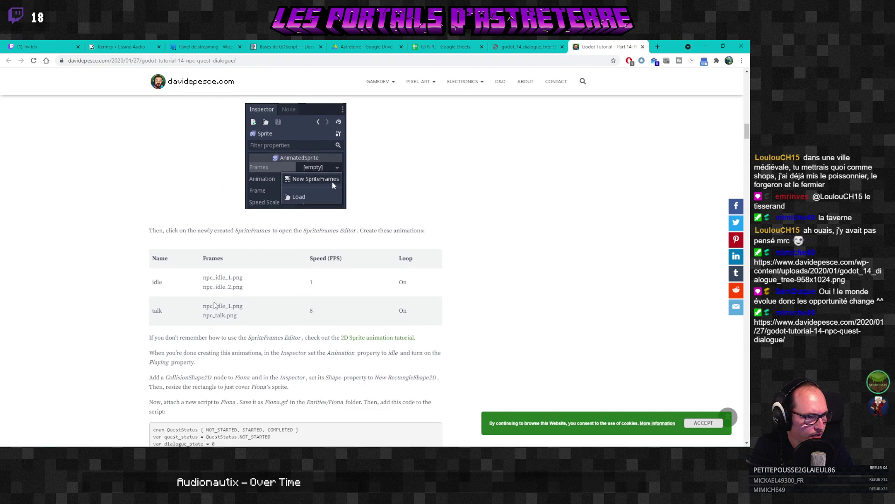
{"action": "scroll", "coordinate": [215, 304], "scroll_direction": "down", "scroll_amount": 1}
{"action": "scroll", "coordinate": [214, 303], "scroll_direction": "up", "scroll_amount": 2}
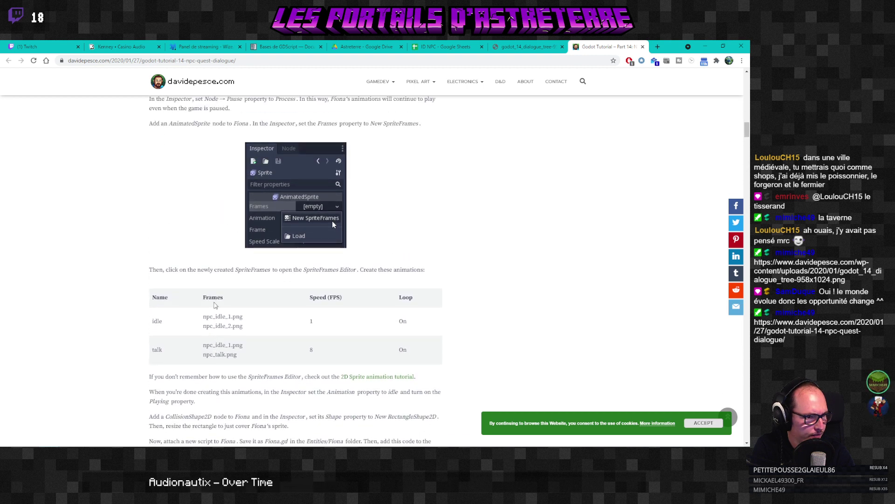
{"action": "scroll", "coordinate": [215, 303], "scroll_direction": "down", "scroll_amount": 3}
{"action": "scroll", "coordinate": [214, 302], "scroll_direction": "down", "scroll_amount": 5}
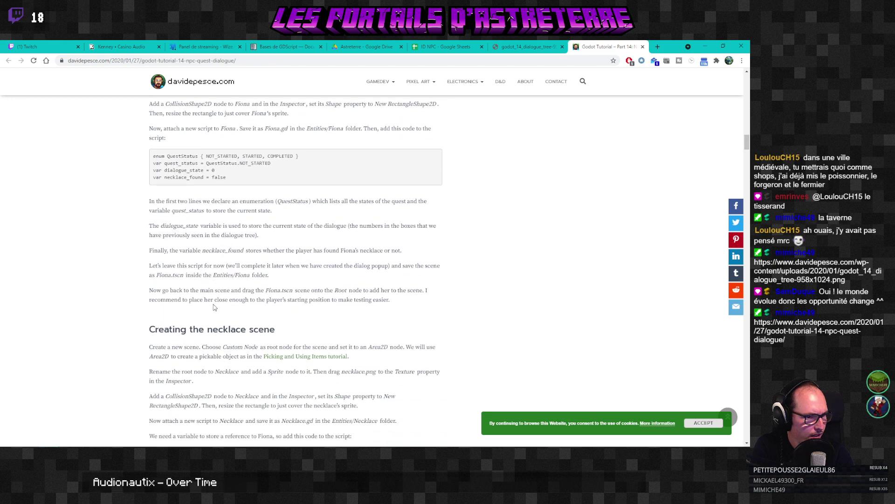
{"action": "scroll", "coordinate": [215, 307], "scroll_direction": "down", "scroll_amount": 6}
{"action": "scroll", "coordinate": [214, 305], "scroll_direction": "down", "scroll_amount": 7}
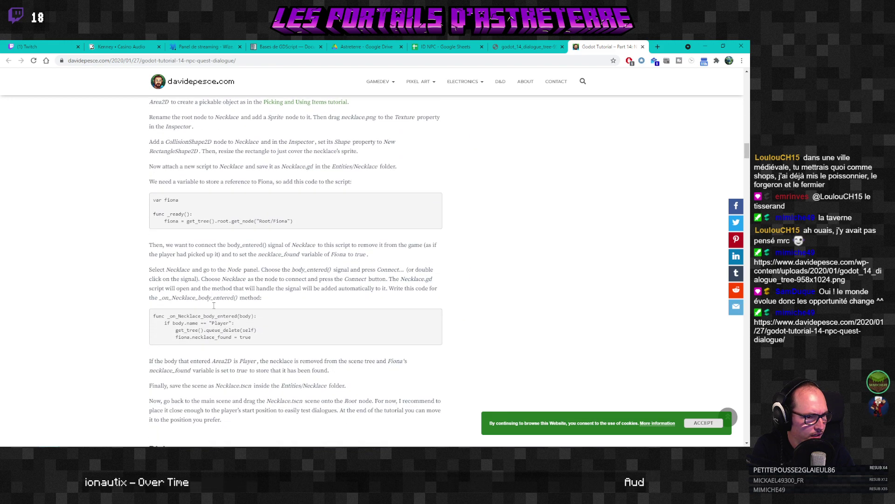
Step: Examine the tutorial's Dialog popup section and its node structure, accepting the website's cookie notice
{"action": "scroll", "coordinate": [214, 309], "scroll_direction": "down", "scroll_amount": 2}
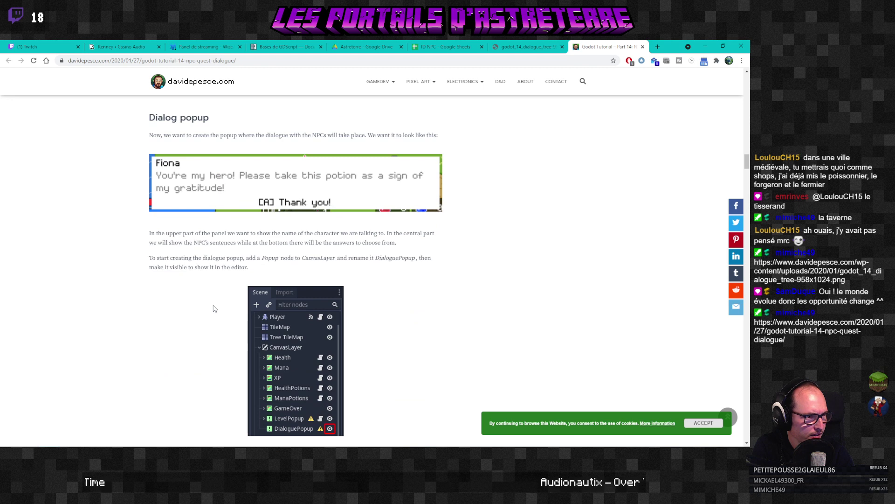
{"action": "scroll", "coordinate": [214, 308], "scroll_direction": "down", "scroll_amount": 2}
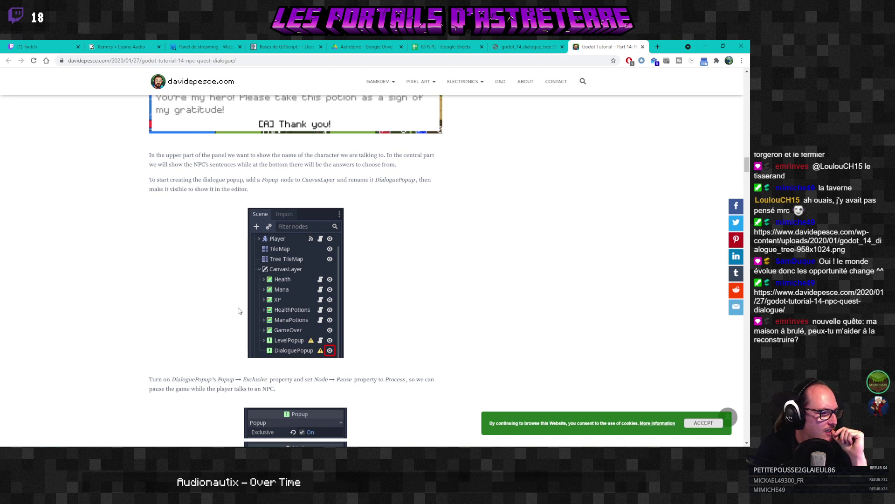
{"action": "left_click", "coordinate": [697, 425]}
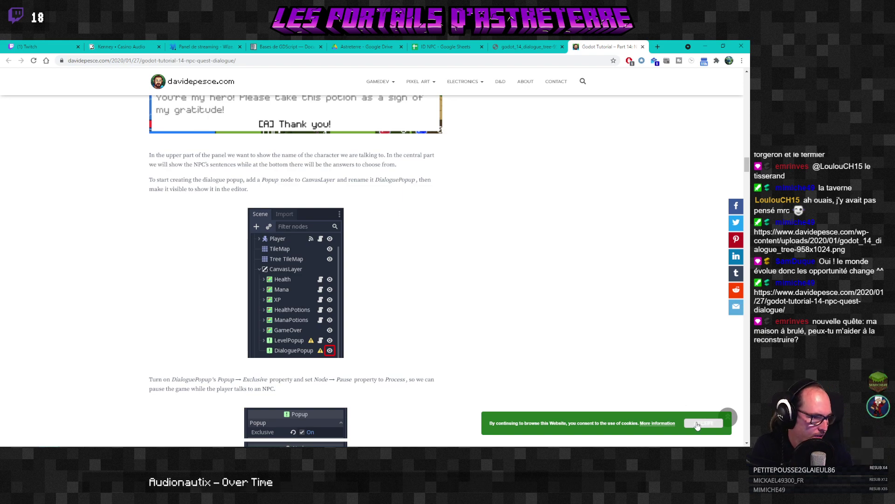
{"action": "scroll", "coordinate": [332, 331], "scroll_direction": "down", "scroll_amount": 5}
{"action": "scroll", "coordinate": [332, 331], "scroll_direction": "up", "scroll_amount": 5}
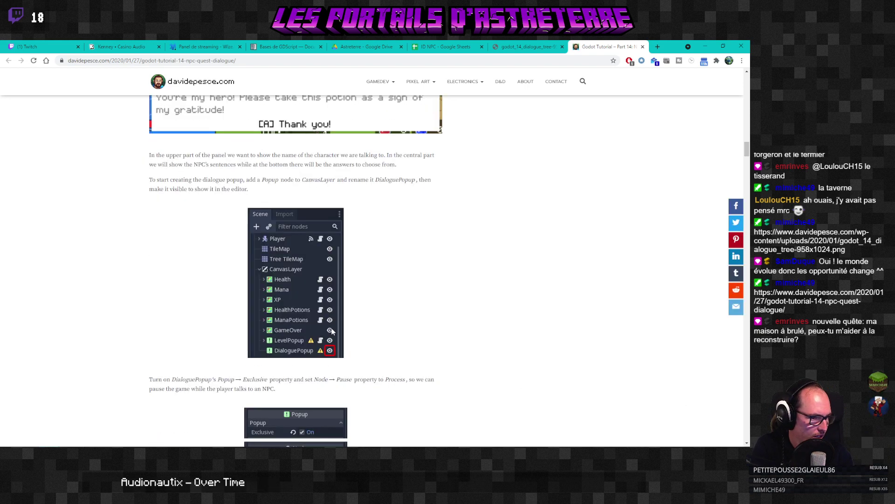
{"action": "scroll", "coordinate": [331, 330], "scroll_direction": "up", "scroll_amount": 4}
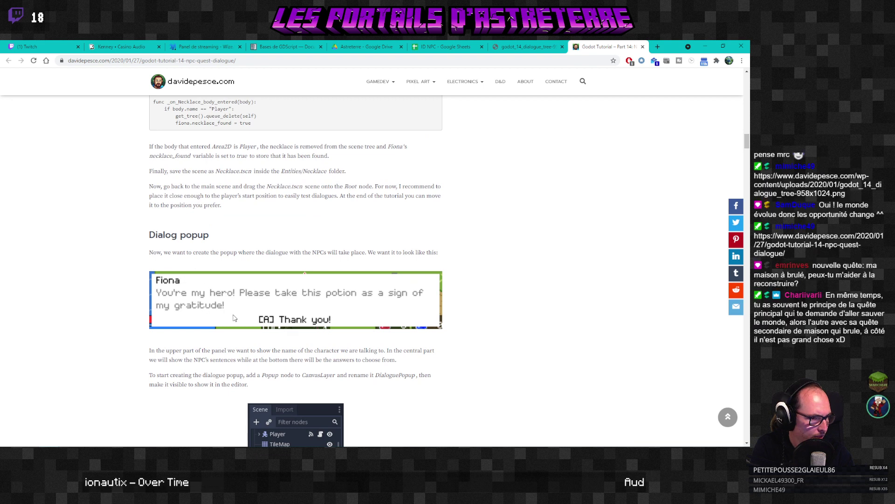
Step: Read the tutorial's property settings for the DialoguePopup, its ColorRect, and the NPCName, Dialogue and Answers labels
{"action": "scroll", "coordinate": [220, 313], "scroll_direction": "down", "scroll_amount": 3}
{"action": "scroll", "coordinate": [235, 318], "scroll_direction": "down", "scroll_amount": 5}
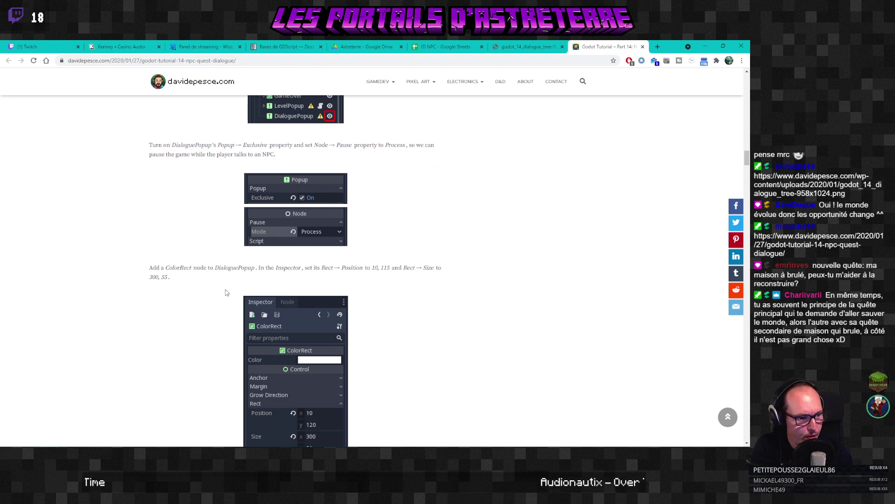
{"action": "scroll", "coordinate": [226, 299], "scroll_direction": "down", "scroll_amount": 5}
{"action": "scroll", "coordinate": [225, 299], "scroll_direction": "down", "scroll_amount": 4}
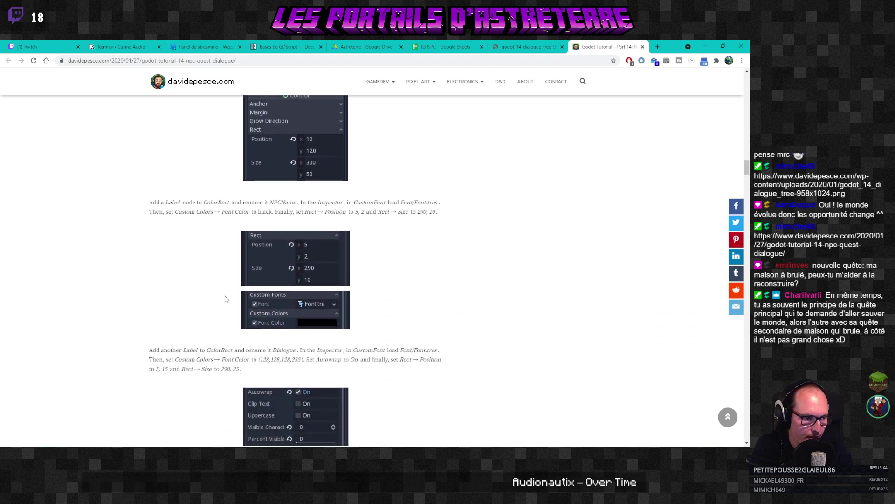
{"action": "scroll", "coordinate": [225, 299], "scroll_direction": "down", "scroll_amount": 4}
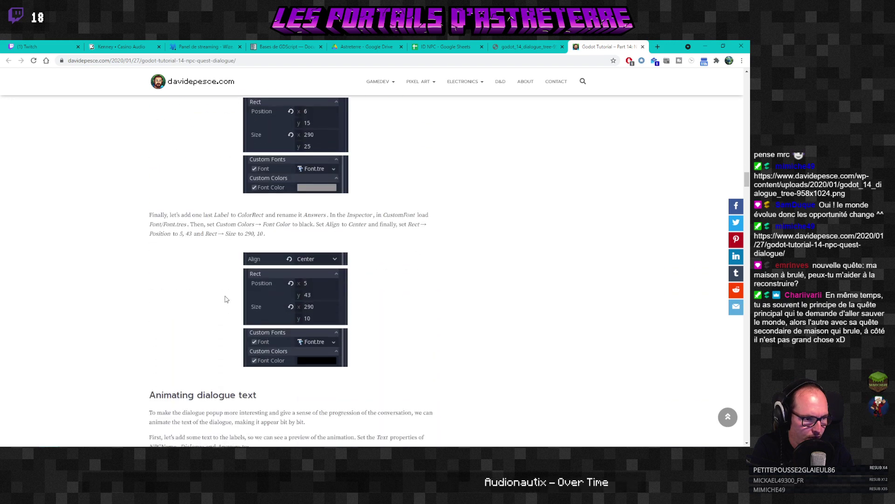
Step: Study the tutorial's Animating dialogue text section, including the AnimationPlayer, the percent_visible track and its keyframes
{"action": "scroll", "coordinate": [226, 299], "scroll_direction": "down", "scroll_amount": 5}
{"action": "scroll", "coordinate": [225, 299], "scroll_direction": "down", "scroll_amount": 6}
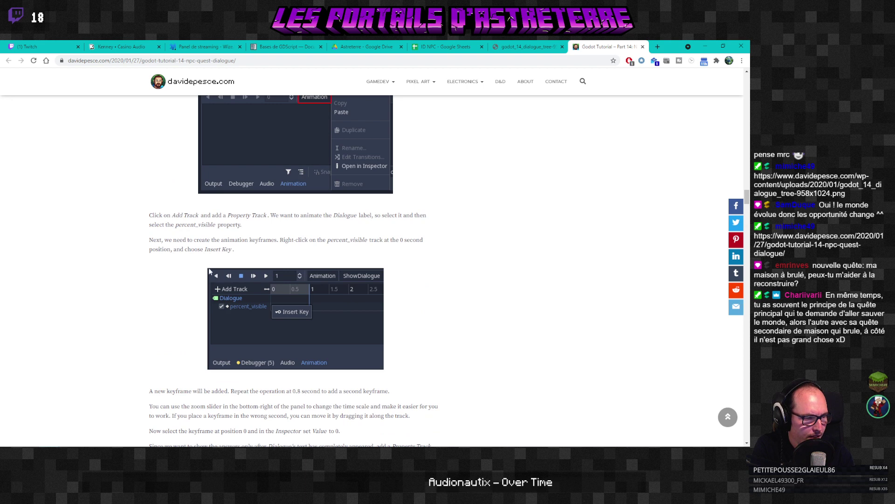
{"action": "scroll", "coordinate": [163, 302], "scroll_direction": "down", "scroll_amount": 1}
{"action": "scroll", "coordinate": [163, 302], "scroll_direction": "down", "scroll_amount": 5}
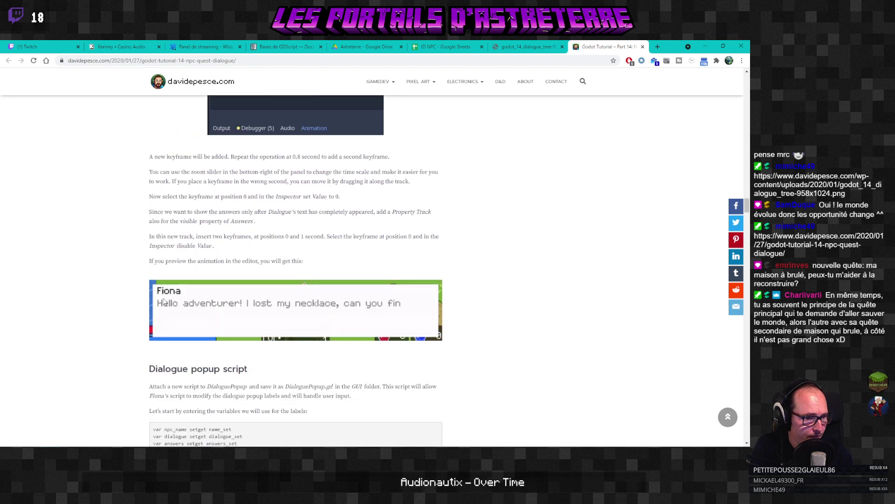
{"action": "scroll", "coordinate": [138, 299], "scroll_direction": "up", "scroll_amount": 1}
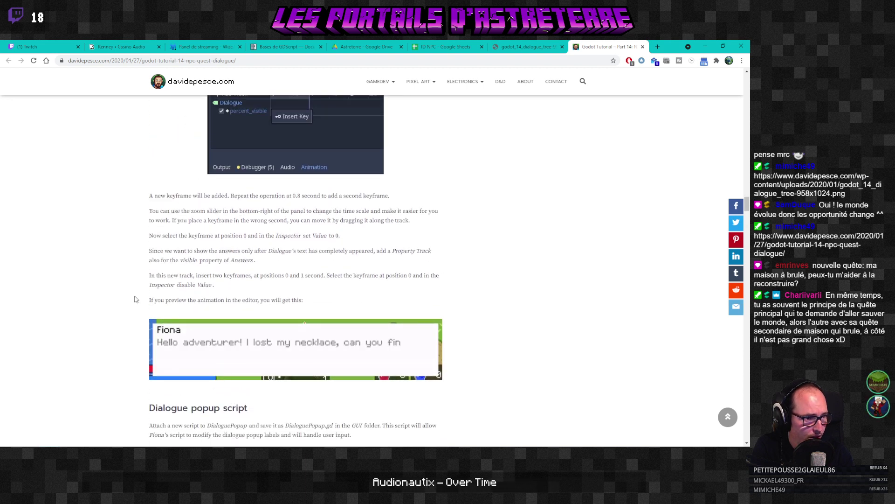
{"action": "scroll", "coordinate": [136, 299], "scroll_direction": "up", "scroll_amount": 2}
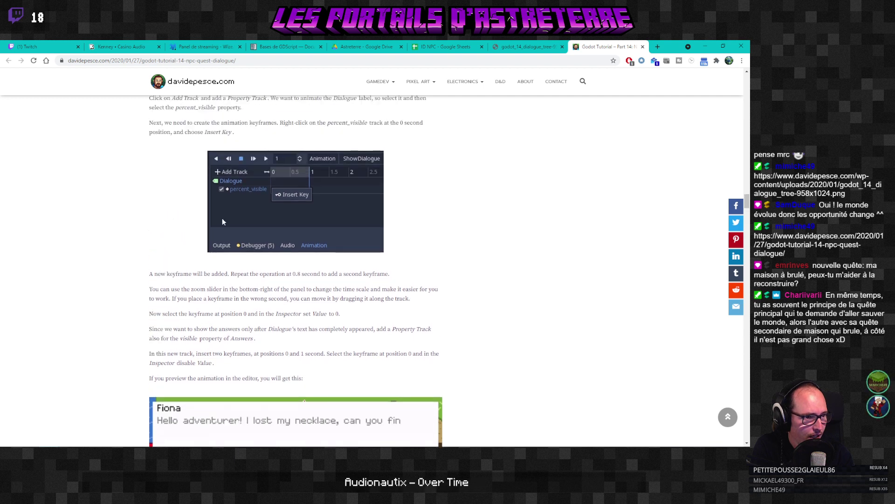
{"action": "scroll", "coordinate": [244, 191], "scroll_direction": "up", "scroll_amount": 1}
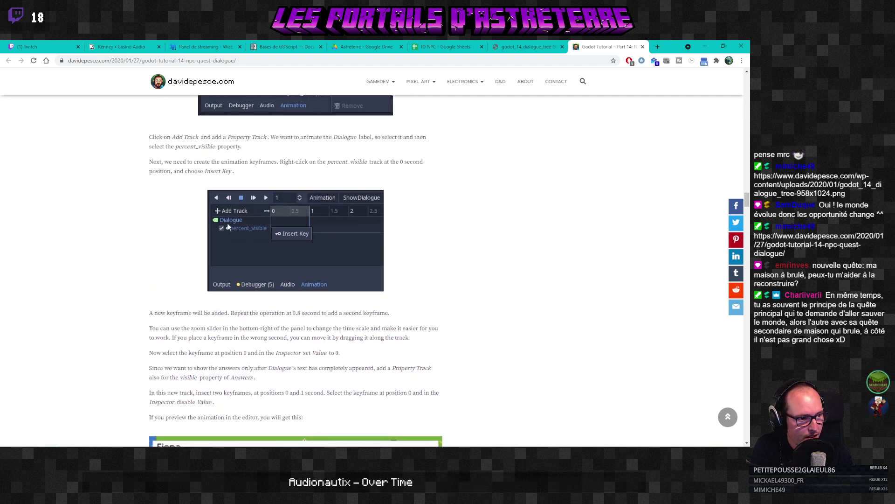
{"action": "scroll", "coordinate": [229, 227], "scroll_direction": "up", "scroll_amount": 4}
{"action": "scroll", "coordinate": [228, 224], "scroll_direction": "up", "scroll_amount": 2}
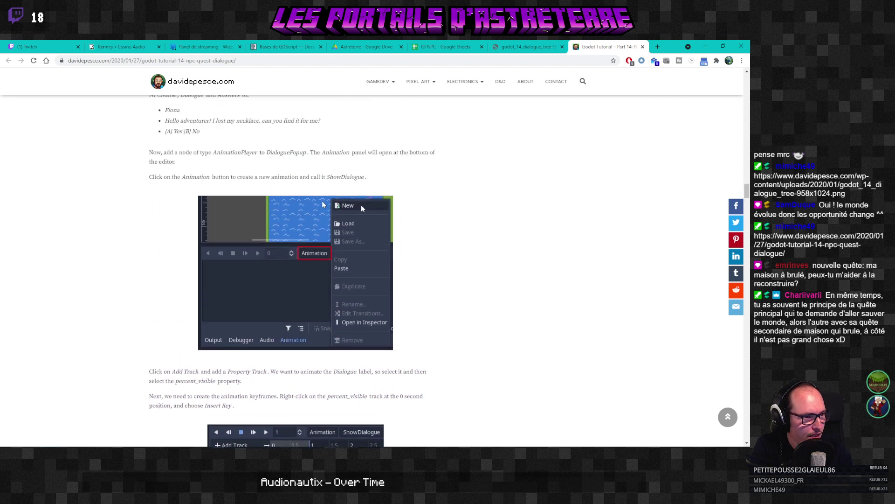
{"action": "scroll", "coordinate": [287, 205], "scroll_direction": "up", "scroll_amount": 2}
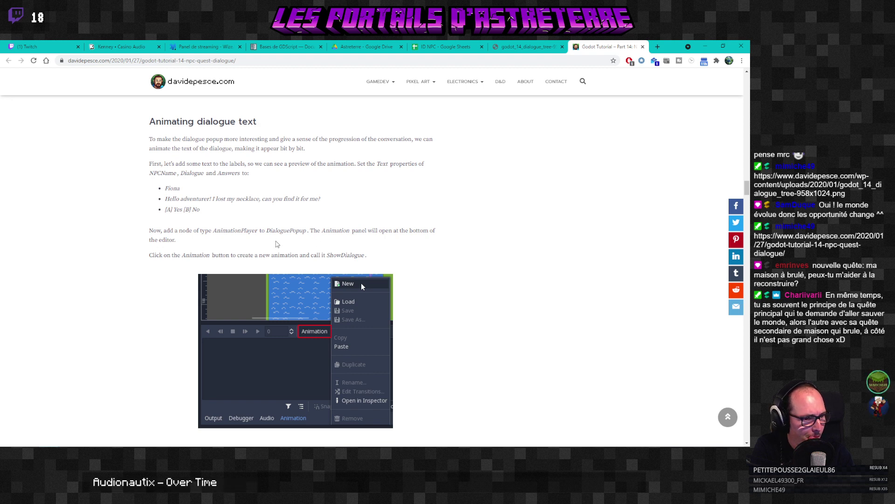
{"action": "scroll", "coordinate": [188, 272], "scroll_direction": "down", "scroll_amount": 1}
{"action": "scroll", "coordinate": [188, 273], "scroll_direction": "down", "scroll_amount": 6}
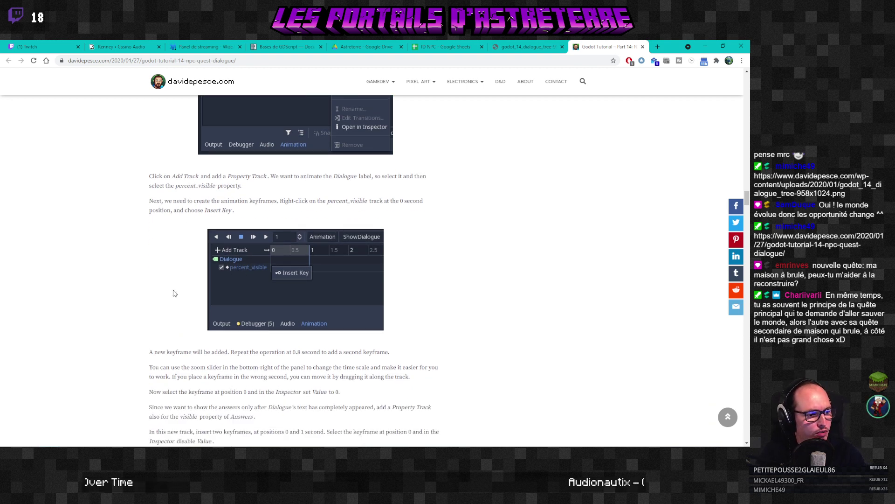
{"action": "scroll", "coordinate": [149, 303], "scroll_direction": "down", "scroll_amount": 3}
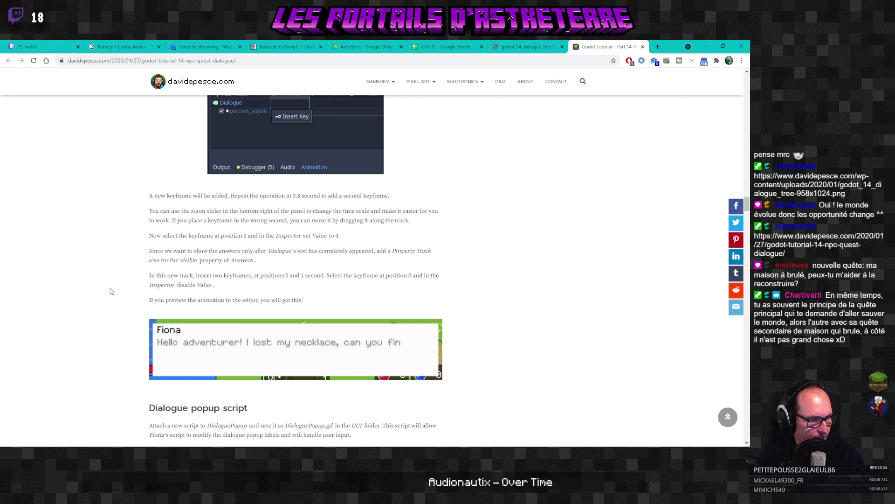
Step: Skim the tutorial's Dialogue popup script and NPC script sections down to Testing quest and dialogues
{"action": "scroll", "coordinate": [111, 292], "scroll_direction": "down", "scroll_amount": 2}
{"action": "scroll", "coordinate": [112, 291], "scroll_direction": "down", "scroll_amount": 3}
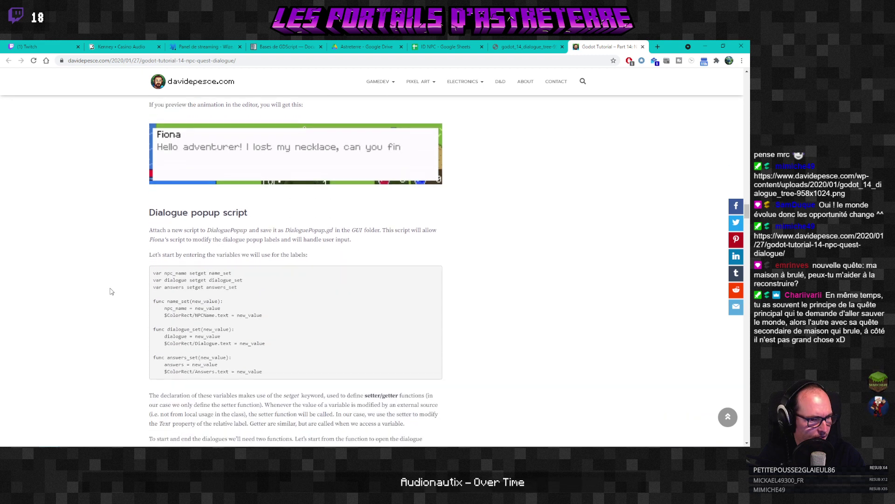
{"action": "scroll", "coordinate": [112, 292], "scroll_direction": "down", "scroll_amount": 6}
{"action": "scroll", "coordinate": [111, 291], "scroll_direction": "down", "scroll_amount": 15}
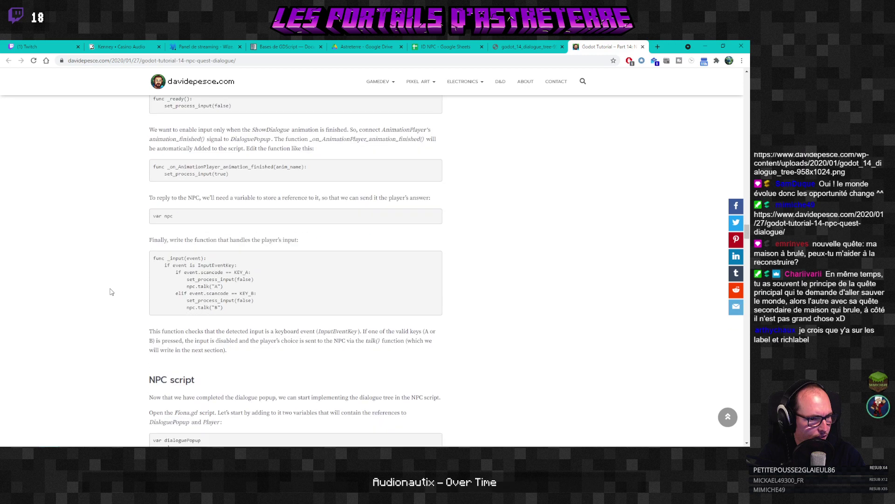
{"action": "scroll", "coordinate": [111, 291], "scroll_direction": "down", "scroll_amount": 10}
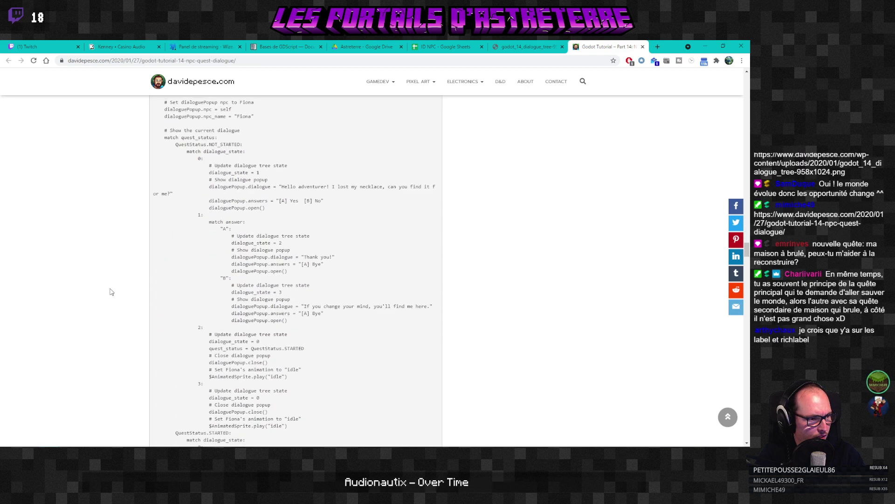
{"action": "scroll", "coordinate": [111, 291], "scroll_direction": "down", "scroll_amount": 20}
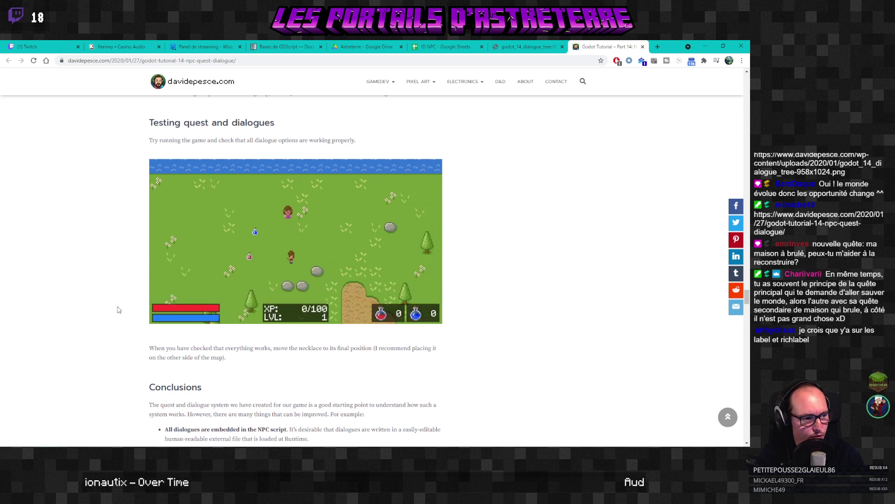
Step: Review the tutorial's gameplay video and Conclusions, highlighting the point about dialogues embedded in the NPC script
{"action": "mouse_move", "coordinate": [157, 311]}
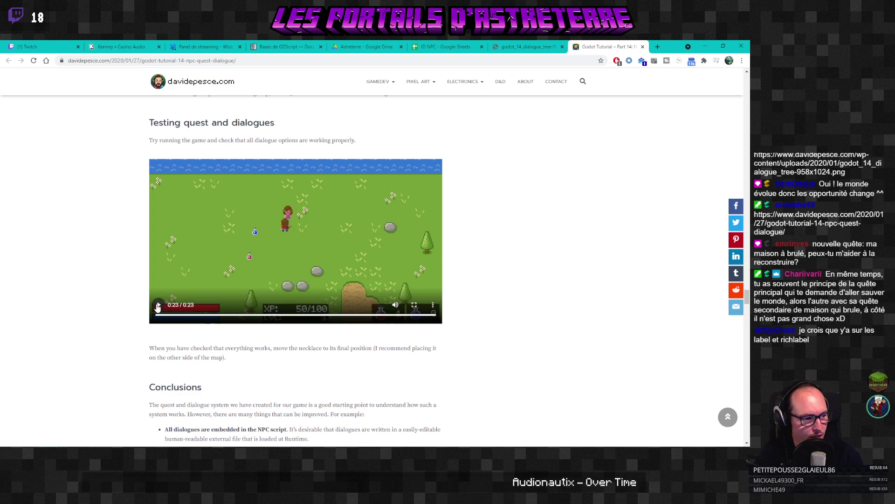
{"action": "scroll", "coordinate": [154, 317], "scroll_direction": "down", "scroll_amount": 4}
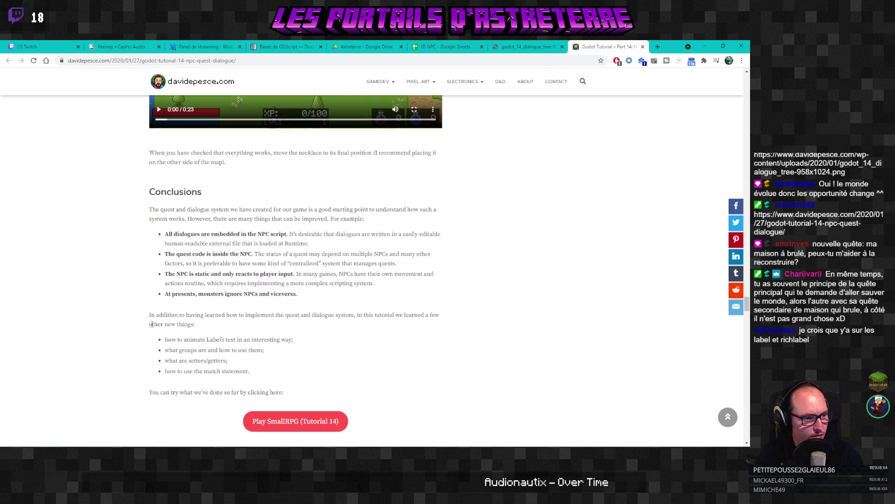
{"action": "scroll", "coordinate": [152, 326], "scroll_direction": "down", "scroll_amount": 1}
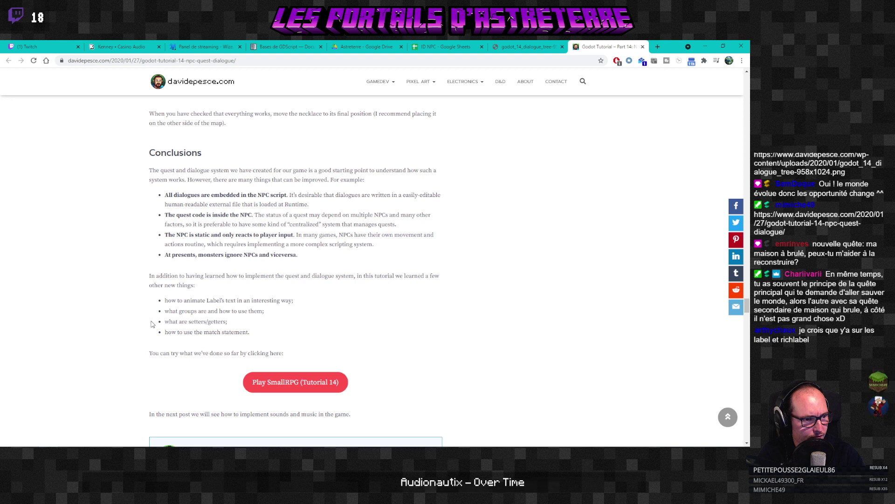
{"action": "left_click_drag", "start_coordinate": [315, 208], "coordinate": [164, 201]}
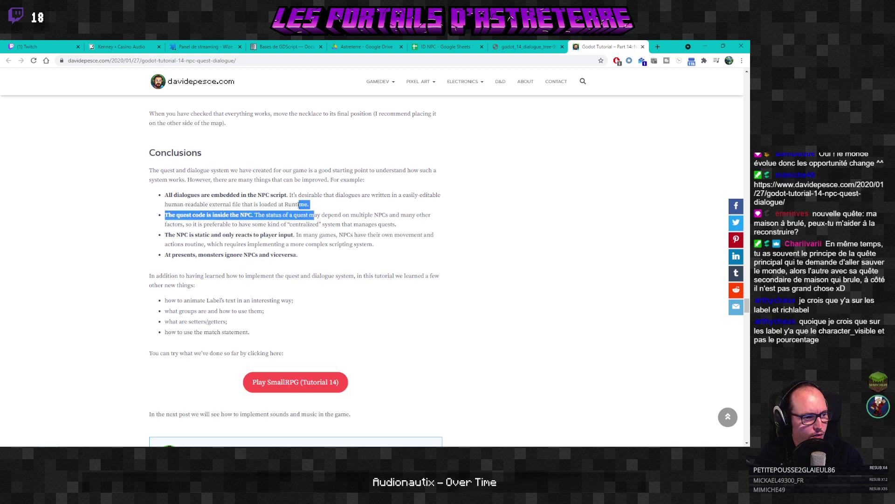
{"action": "left_click", "coordinate": [164, 201]}
{"action": "left_click_drag", "start_coordinate": [311, 205], "coordinate": [169, 192]}
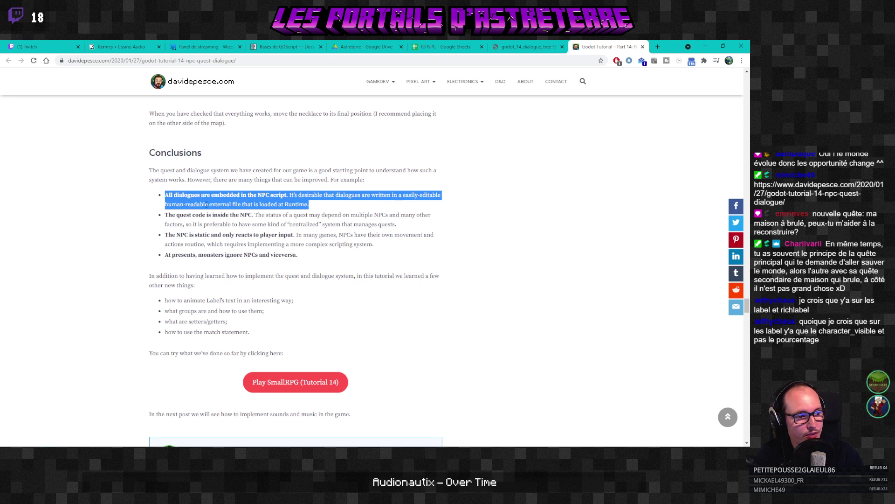
{"action": "double_click", "coordinate": [206, 204]}
{"action": "left_click", "coordinate": [249, 244]}
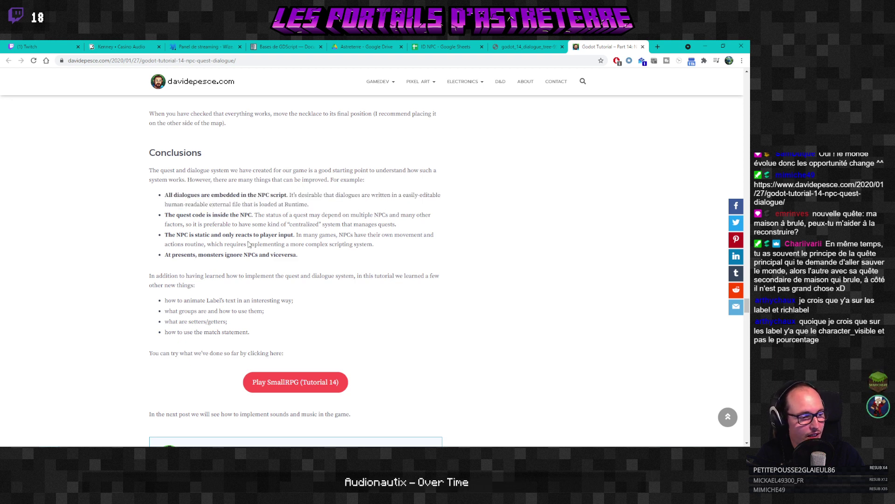
{"action": "scroll", "coordinate": [235, 245], "scroll_direction": "down", "scroll_amount": 1}
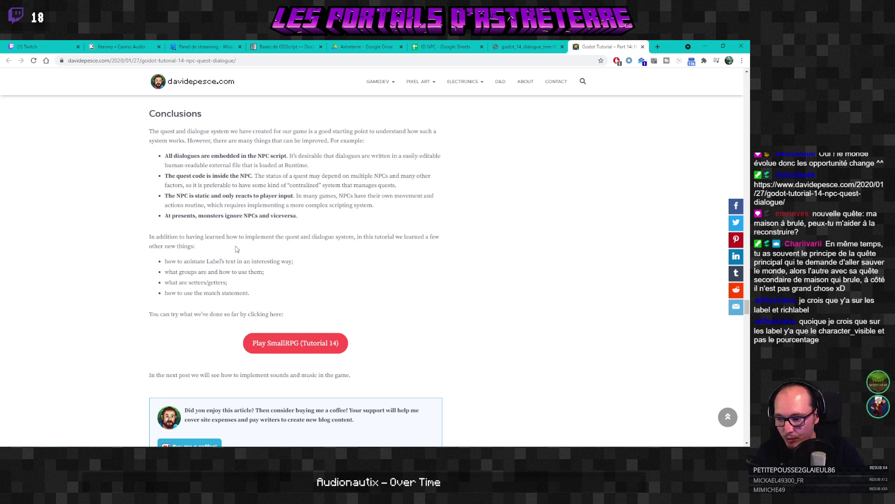
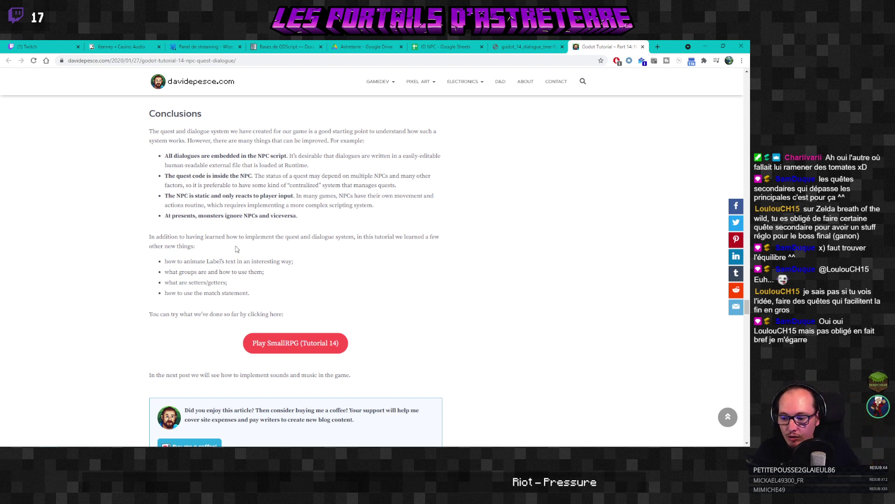
{"action": "scroll", "coordinate": [237, 249], "scroll_direction": "up", "scroll_amount": 2}
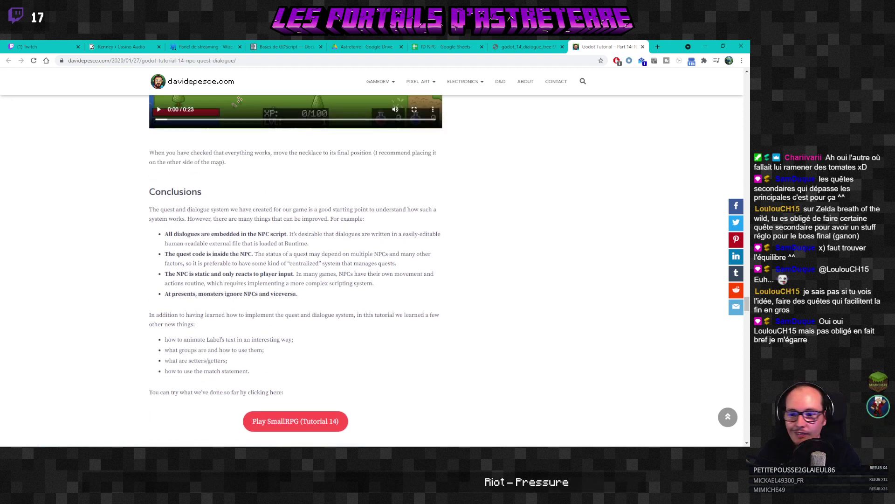
Step: Return to Godot and open a blank, enlarged Notepad (Bloc-notes) window over the editor
{"action": "key", "text": "alt+Tab"}
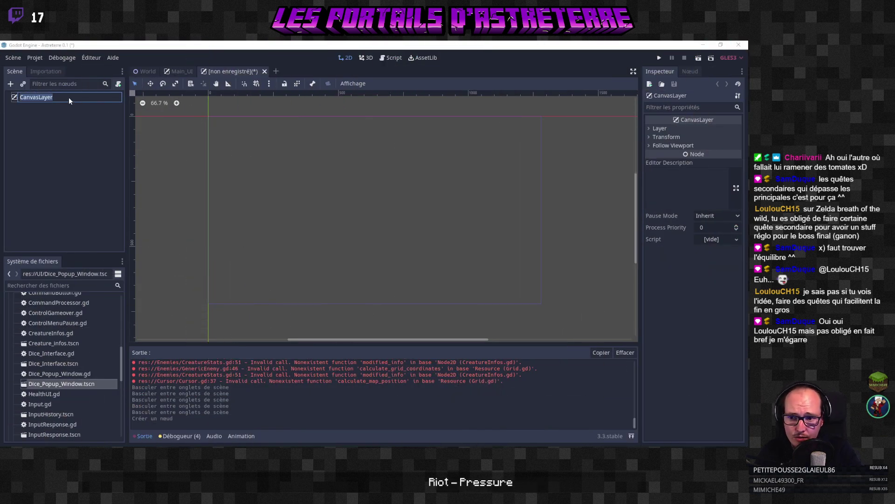
{"action": "left_click_drag", "start_coordinate": [52, 97], "coordinate": [19, 97]}
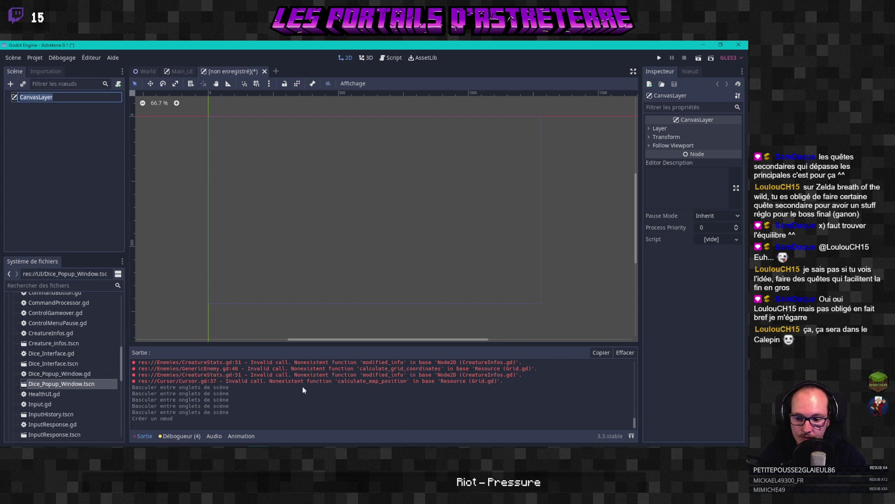
{"action": "key", "text": "super"}
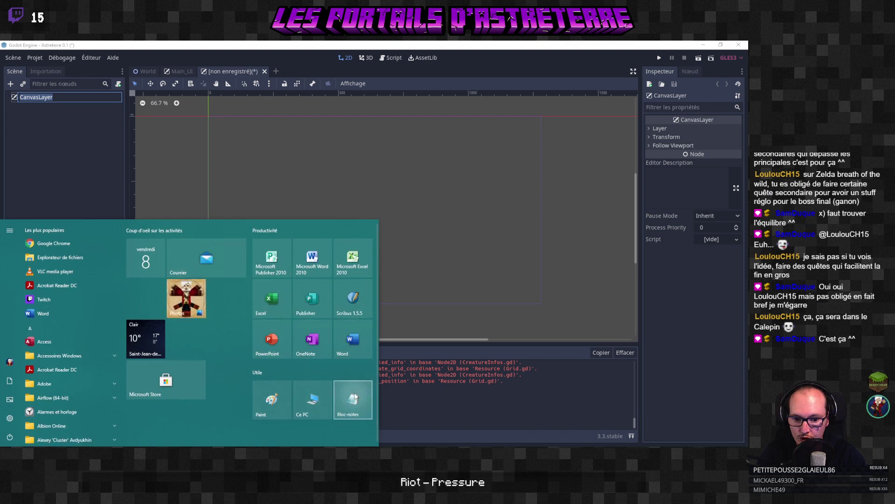
{"action": "key", "text": "Escape"}
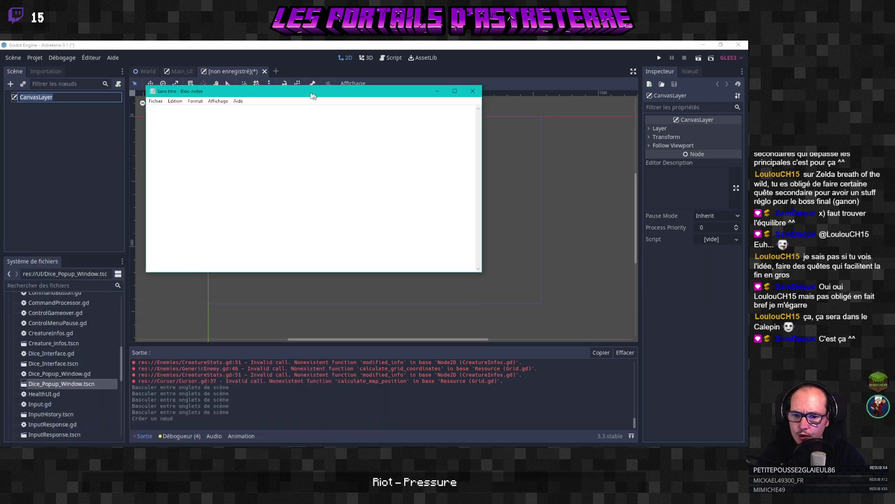
{"action": "left_click_drag", "start_coordinate": [476, 270], "coordinate": [624, 409]}
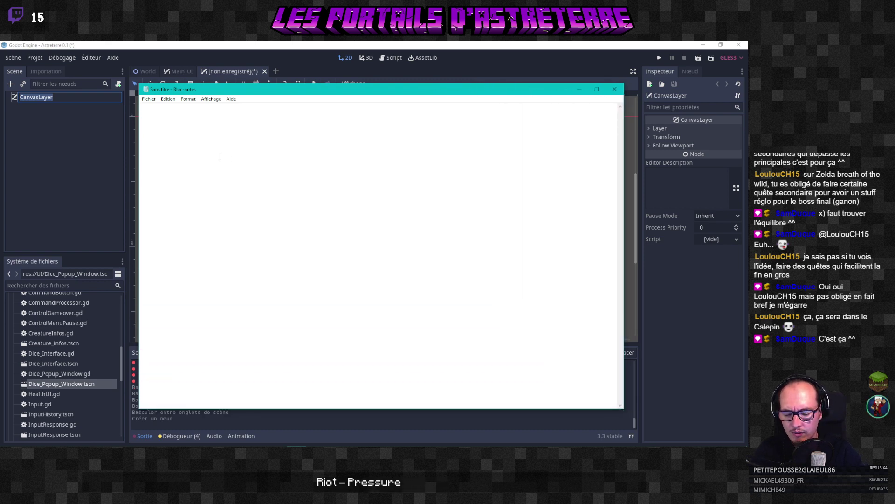
Step: Write the first outline entry in the blank note: - ID "quête de la pêche"
{"action": "type", "text": "-"}
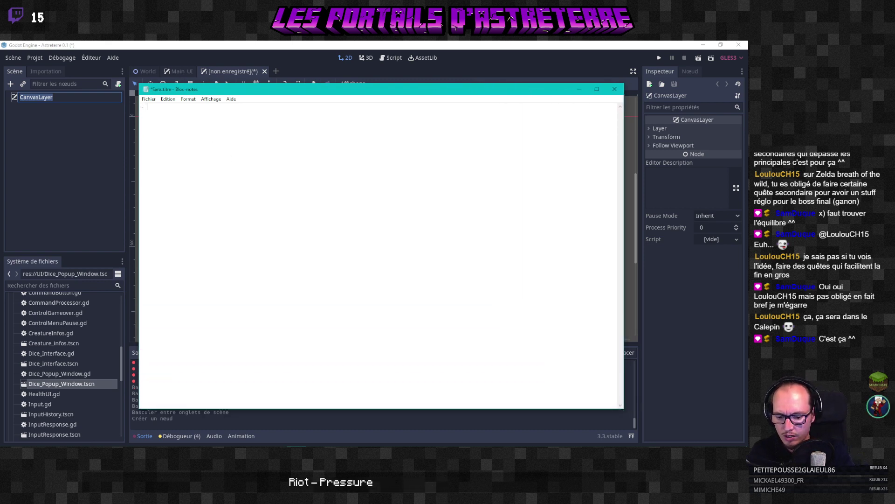
{"action": "type", "text": " ID \"qu"}
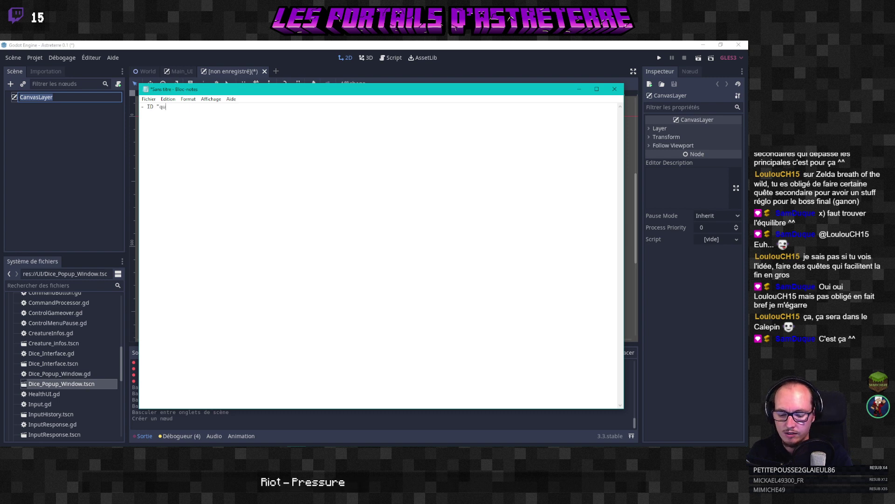
{"action": "type", "text": "ête de la "}
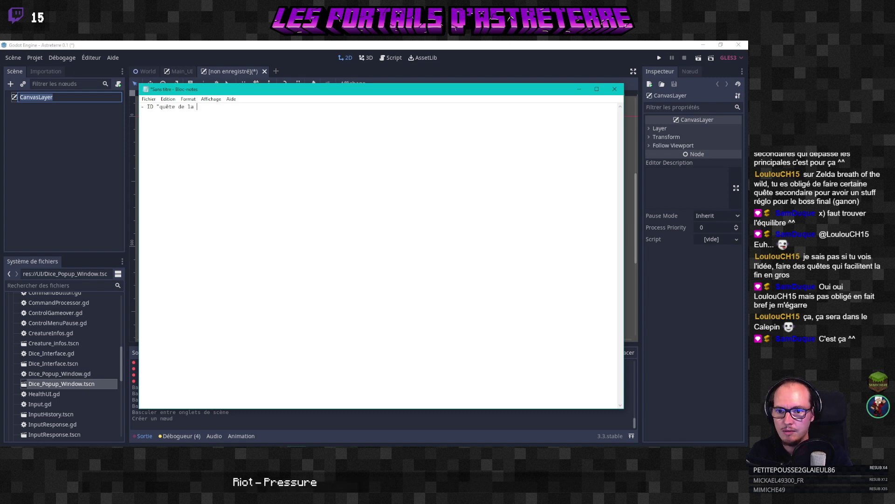
{"action": "type", "text": "pêche\""}
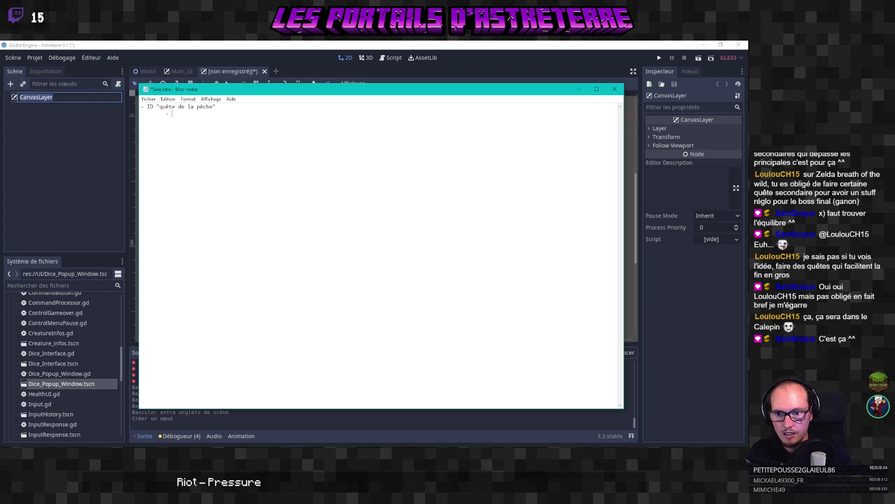
Step: Add an indented line under the fishing quest ID: "- page 1 : coucou j'ai une canne à pêche."
{"action": "key", "text": "Return"}
{"action": "key", "text": "Tab"}
{"action": "type", "text": "- page 1"}
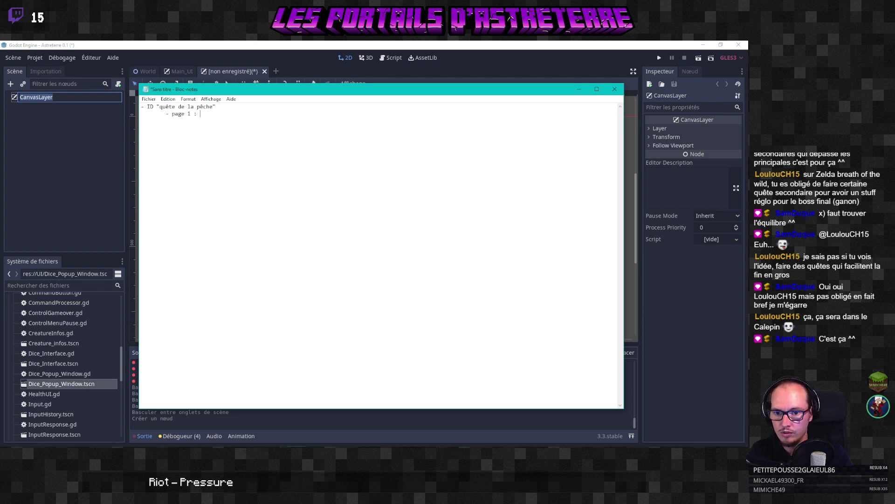
{"action": "type", "text": " : coucou "}
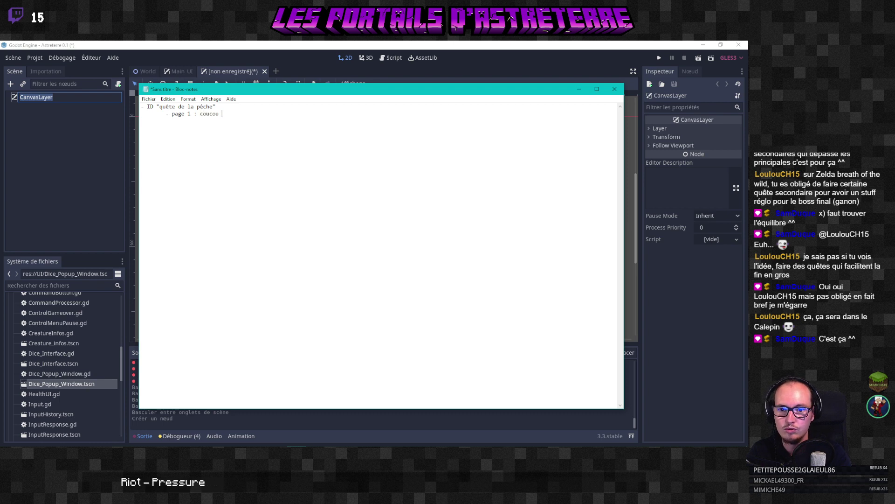
{"action": "type", "text": "j'ai "}
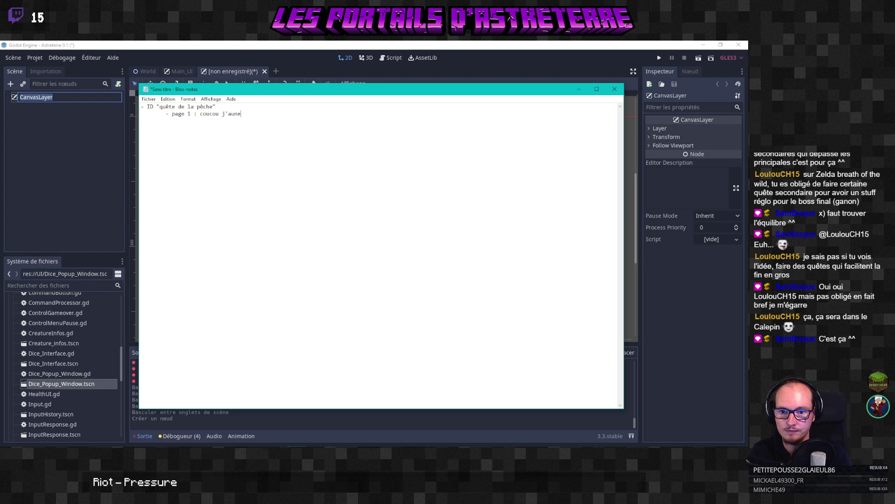
{"action": "type", "text": "une cane"}
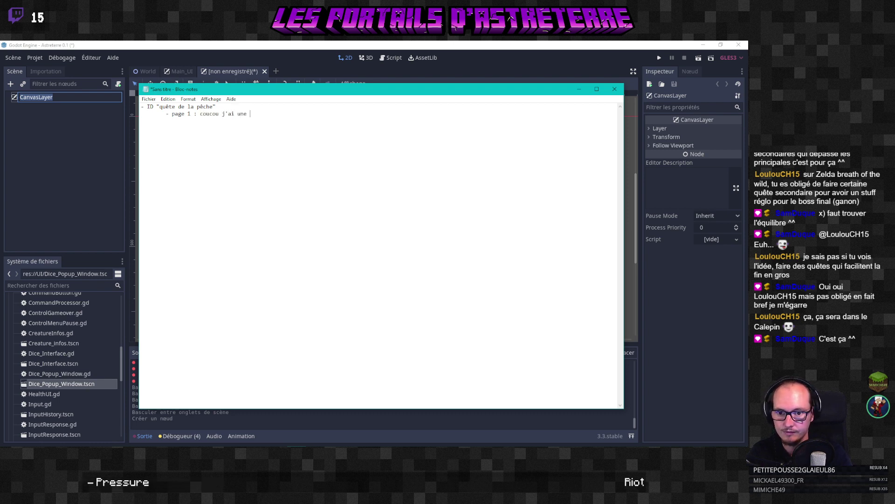
{"action": "key", "text": "BackSpace"}
{"action": "type", "text": "ne à p"}
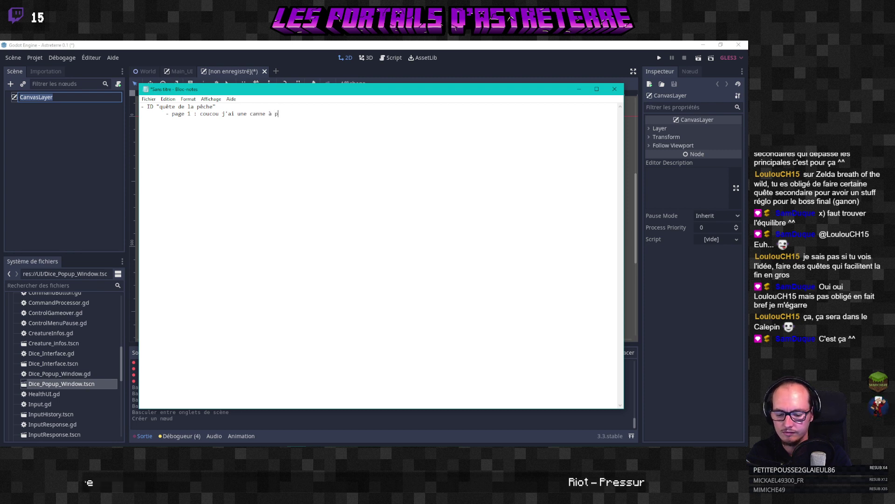
{"action": "type", "text": "èche"}
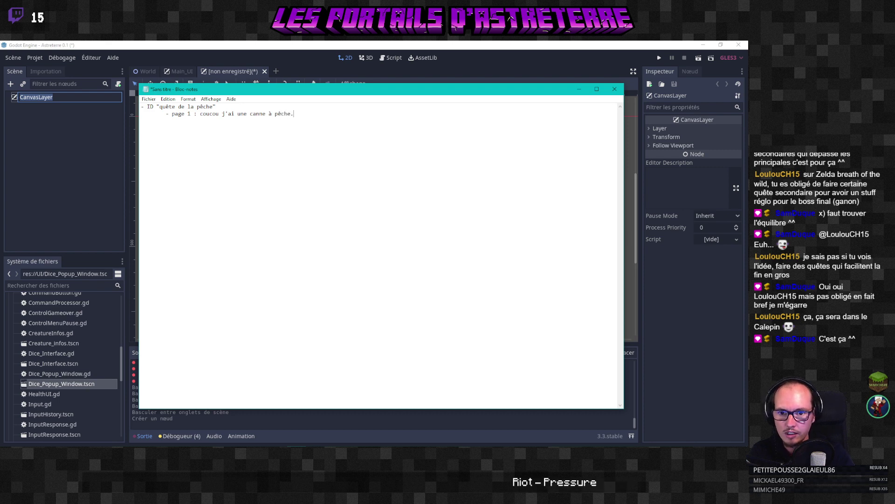
{"action": "type", "text": "."}
{"action": "left_click", "coordinate": [262, 114]}
{"action": "key", "text": "BackSpace"}
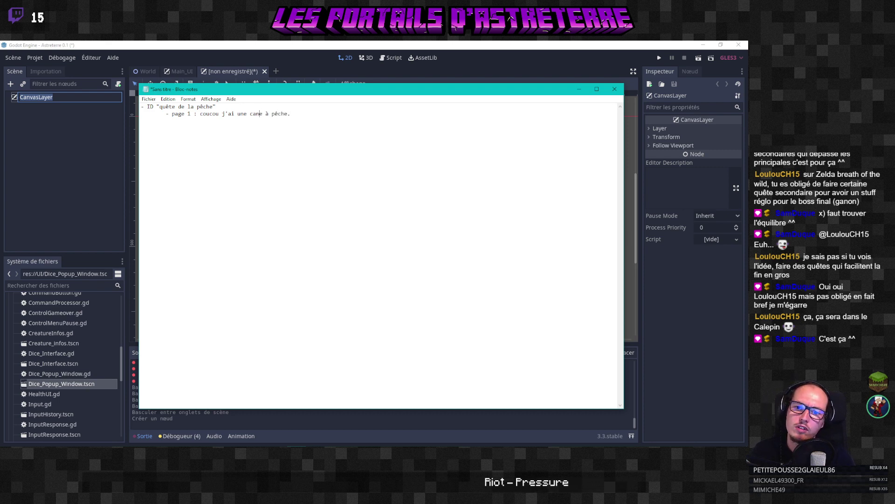
{"action": "type", "text": "n"}
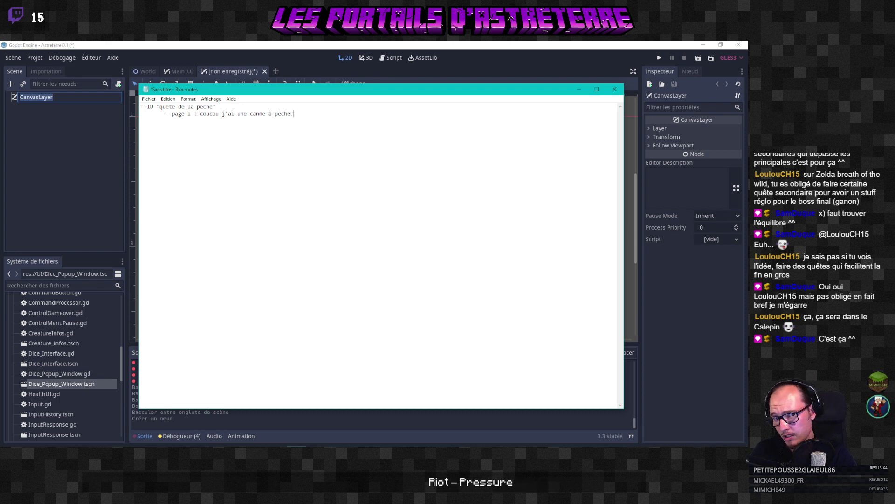
Step: Add a second entry, - ID "quête de la fin du monde", with "- page 1 : au secours on va tous mourir.", separated by two blank lines
{"action": "key", "text": "Return"}
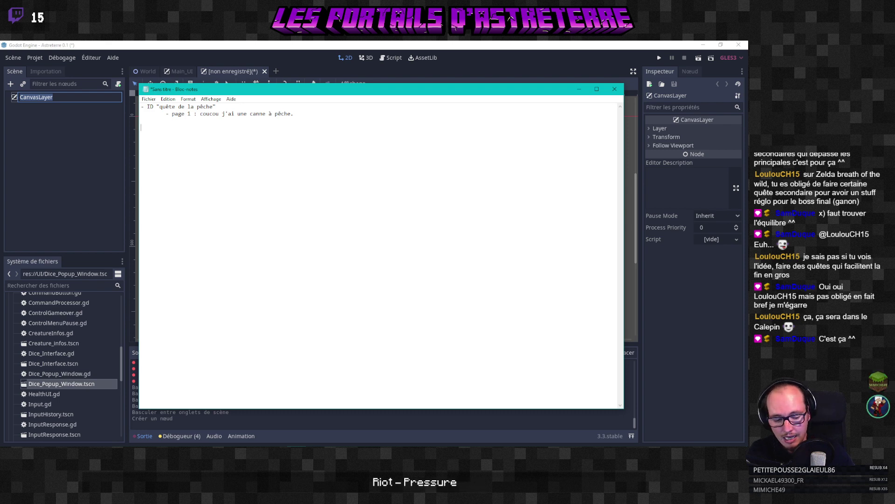
{"action": "type", "text": "- ID \""}
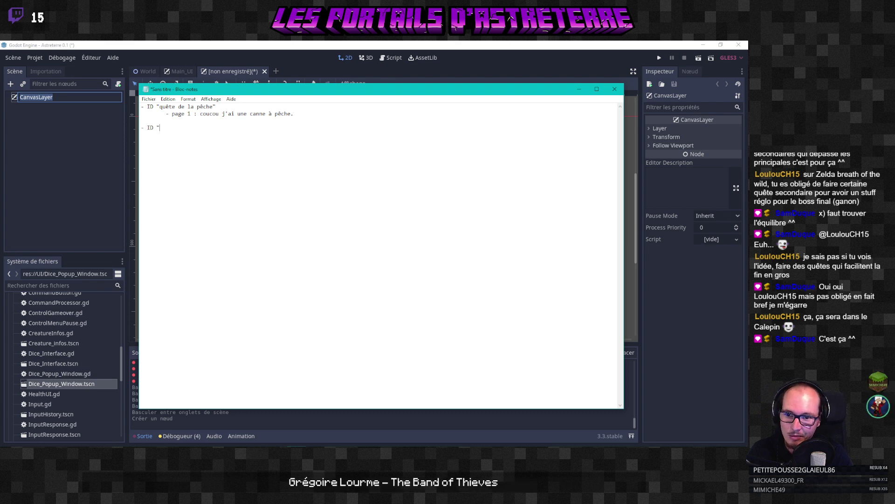
{"action": "type", "text": "quête d"}
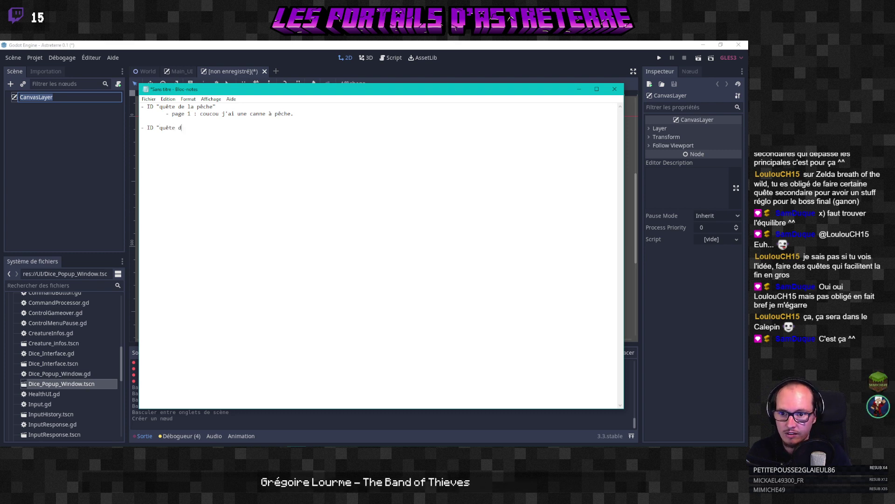
{"action": "type", "text": "e la fin du monde"}
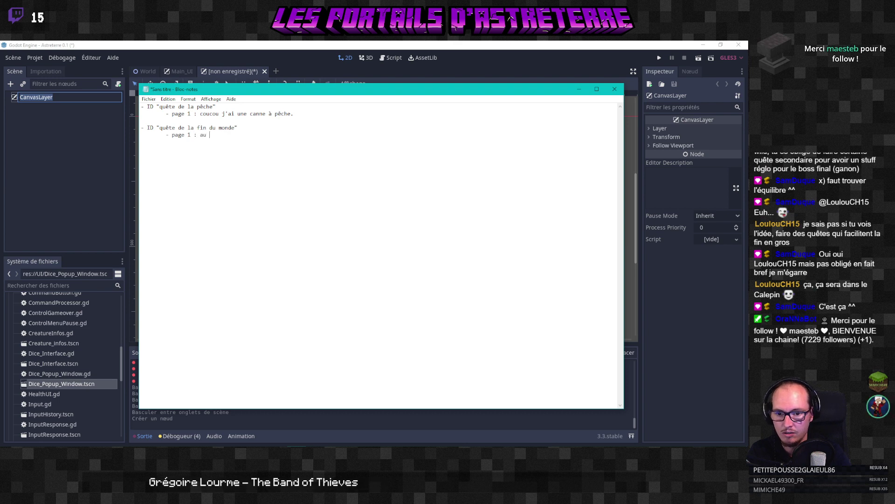
{"action": "type", "text": "secours on va tous mourir."}
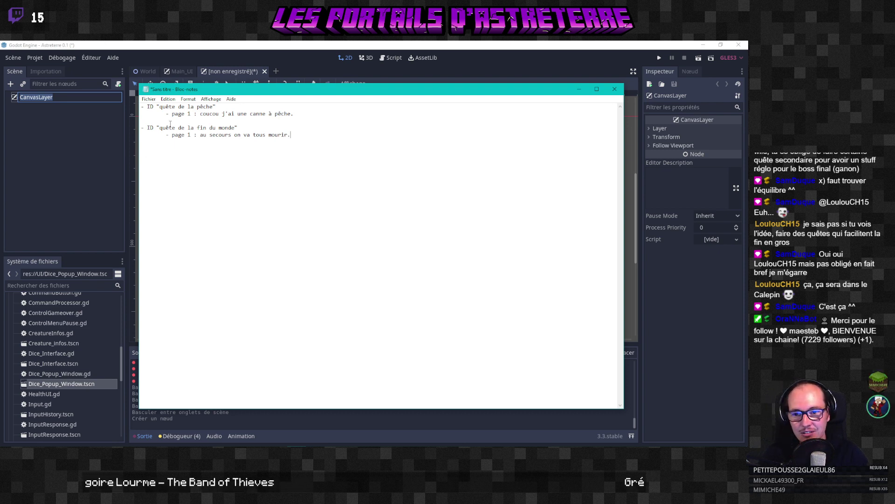
{"action": "key", "text": "Return"}
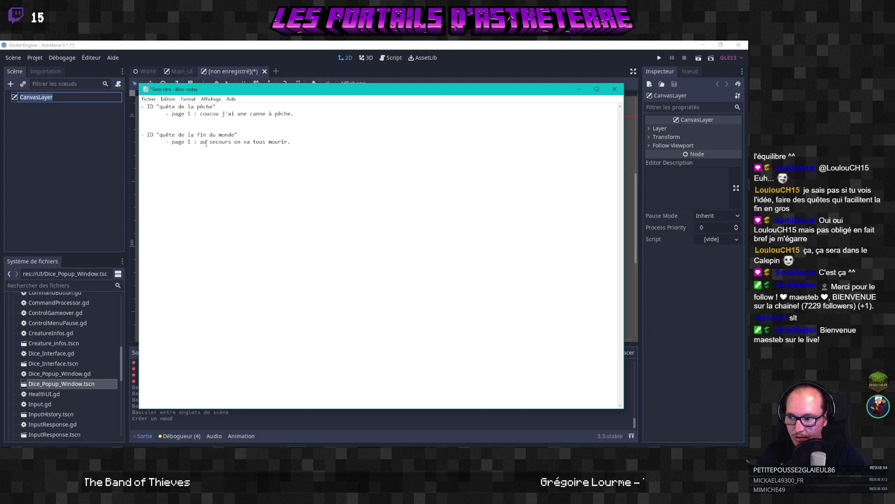
Step: Review both quest entries at a larger text size, highlighting the fishing quest's ID and its page 1 dialogue text
{"action": "scroll", "coordinate": [312, 145], "scroll_direction": "up", "scroll_amount": 7, "text": "ctrl"}
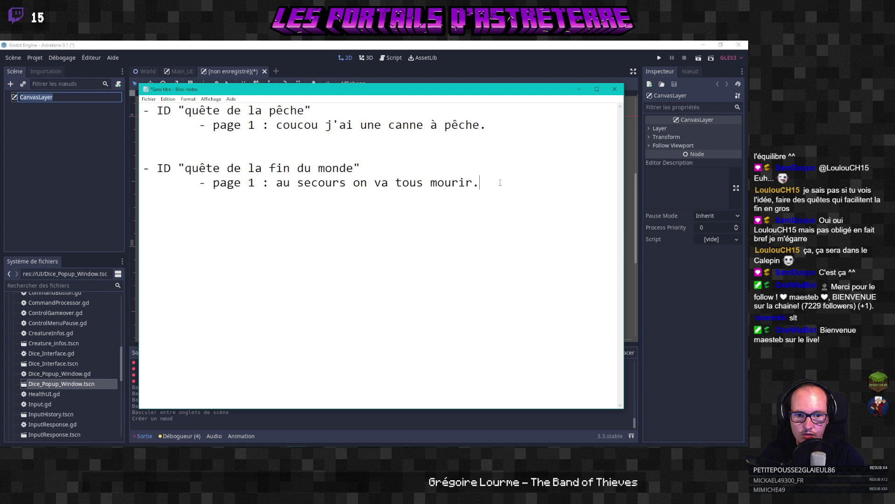
{"action": "left_click_drag", "start_coordinate": [500, 182], "coordinate": [147, 109]}
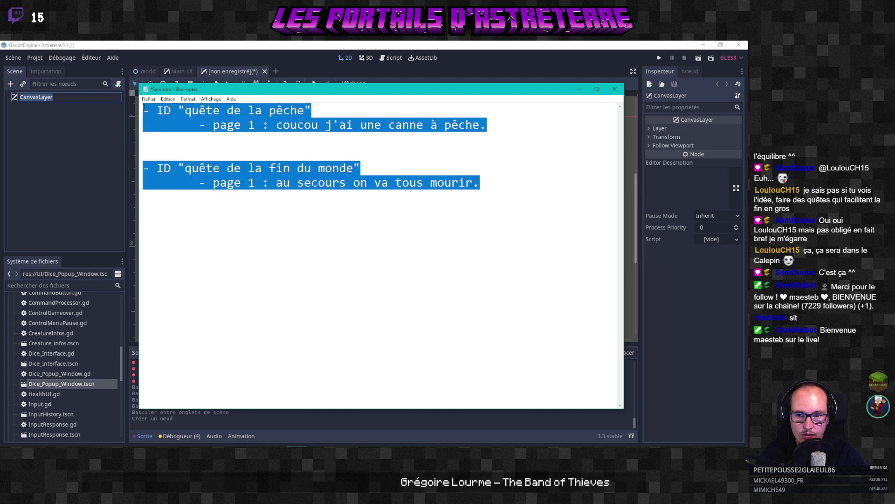
{"action": "left_click", "coordinate": [281, 155]}
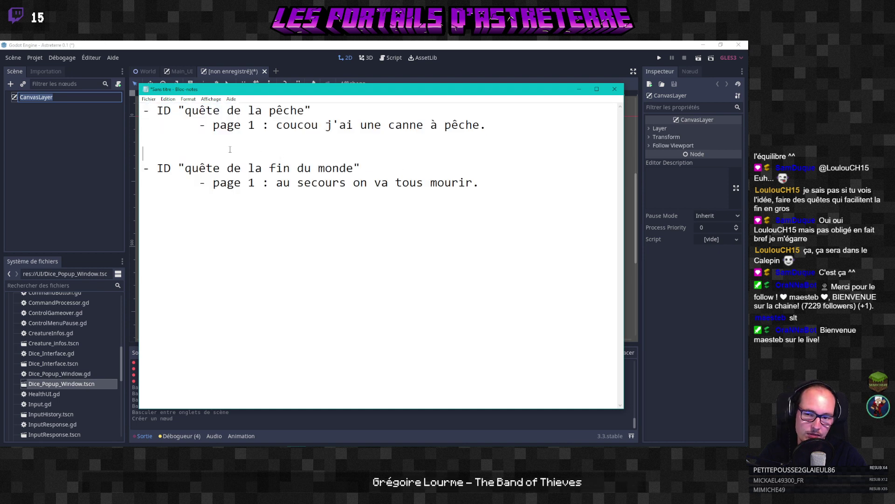
{"action": "left_click_drag", "start_coordinate": [488, 125], "coordinate": [201, 125]}
{"action": "left_click", "coordinate": [295, 134]}
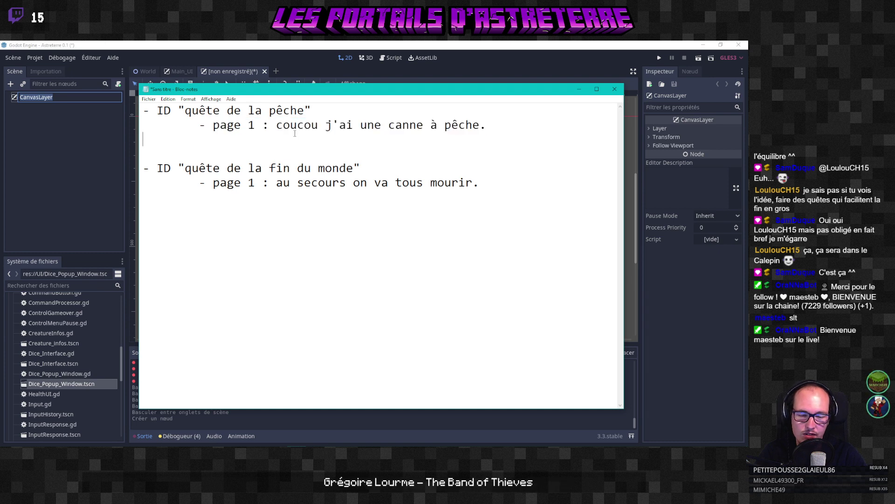
{"action": "left_click", "coordinate": [323, 184]}
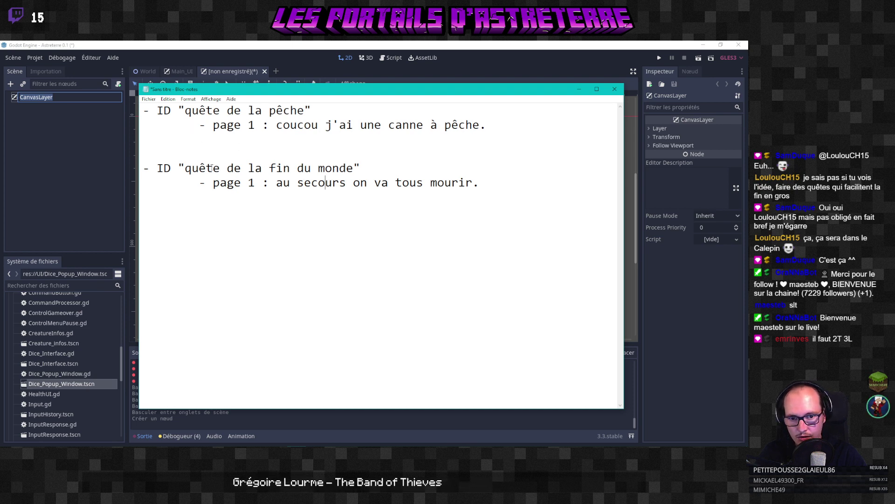
{"action": "left_click_drag", "start_coordinate": [145, 111], "coordinate": [312, 111]}
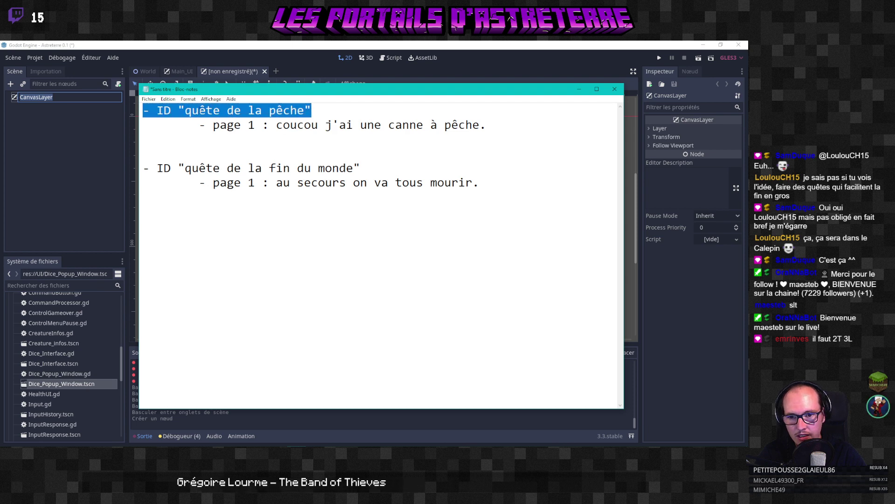
{"action": "left_click", "coordinate": [146, 110]}
{"action": "left_click_drag", "start_coordinate": [145, 111], "coordinate": [313, 111]}
{"action": "left_click_drag", "start_coordinate": [212, 125], "coordinate": [491, 122]}
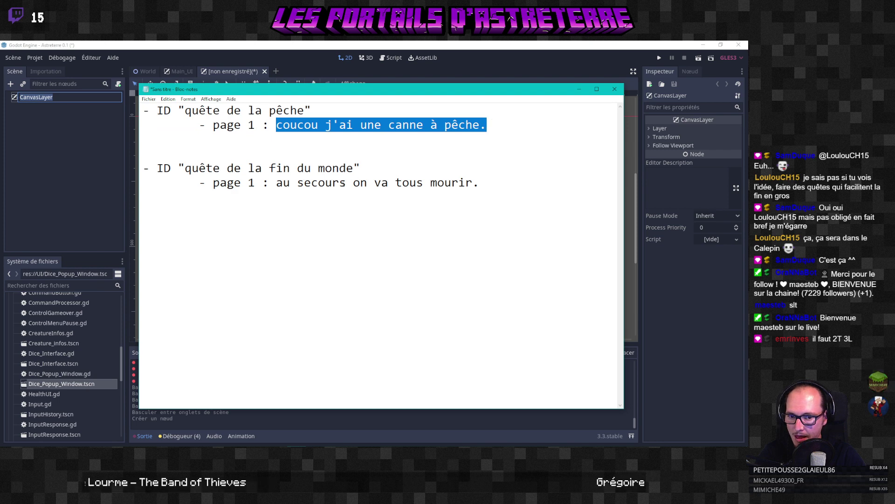
{"action": "left_click", "coordinate": [346, 183]}
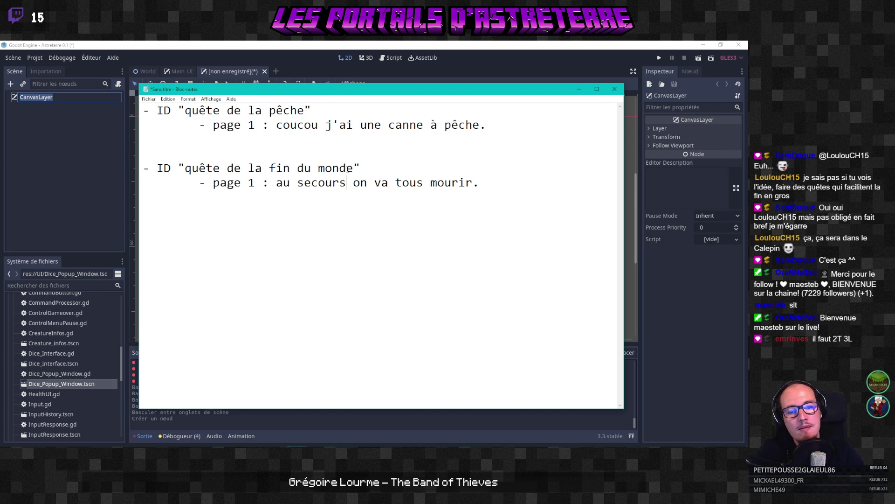
{"action": "left_click_drag", "start_coordinate": [495, 127], "coordinate": [283, 125]}
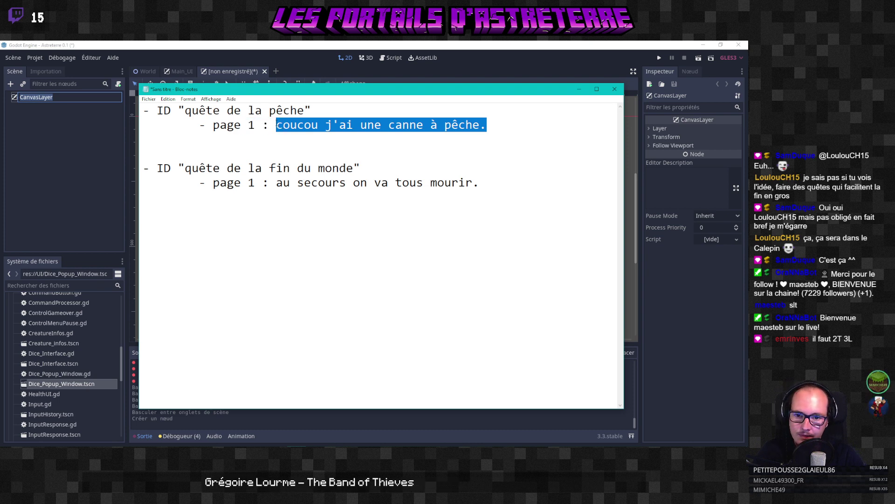
Step: Label the fishing quest's page 1 line FR and add below it "- ENG page 1 : Hi ! I've got a canne à pêche"
{"action": "left_click", "coordinate": [205, 138]}
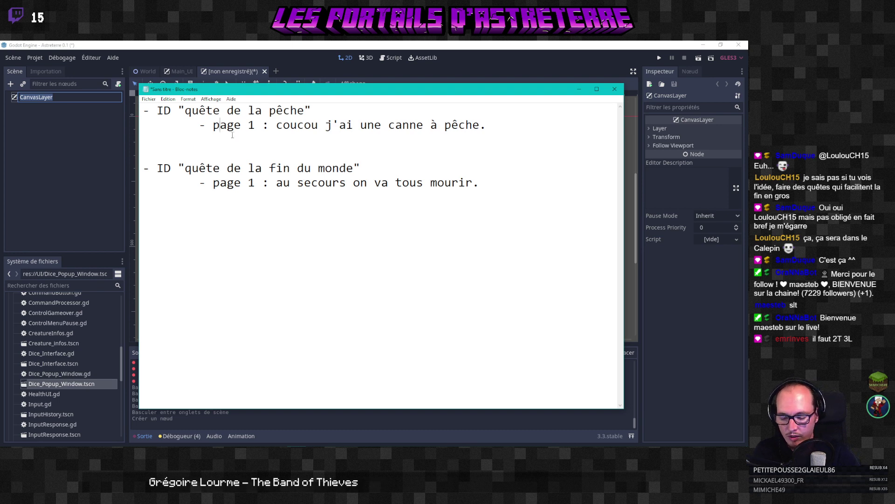
{"action": "type", "text": "FR"}
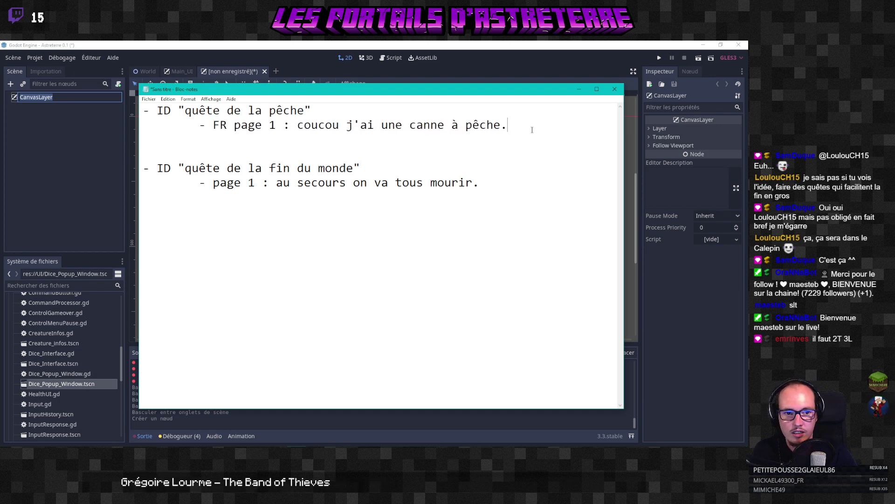
{"action": "key", "text": "Return"}
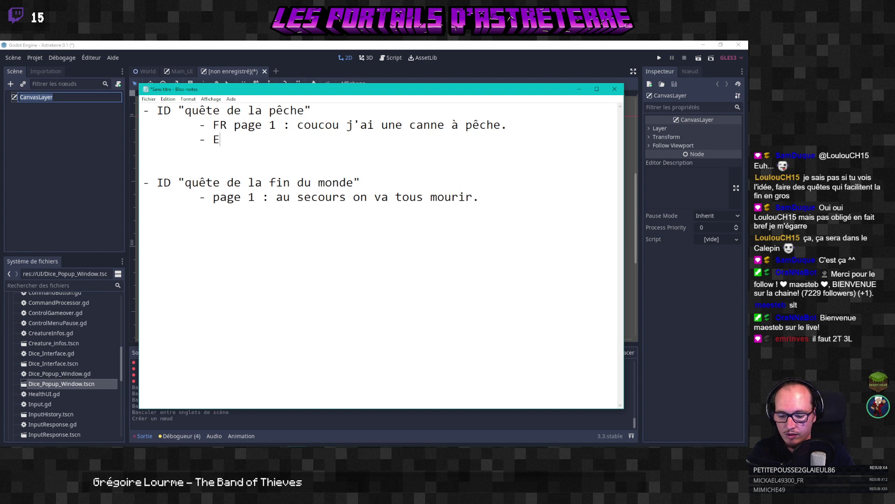
{"action": "type", "text": "- ENG pahg"}
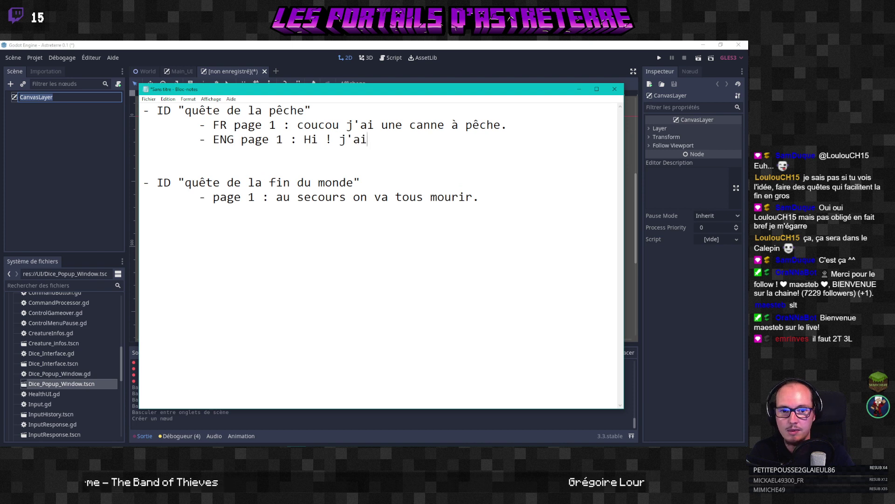
{"action": "key", "text": "BackSpace"}
{"action": "key", "text": "BackSpace"}
{"action": "key", "text": "BackSpace"}
{"action": "key", "text": "BackSpace"}
{"action": "type", "text": "I"}
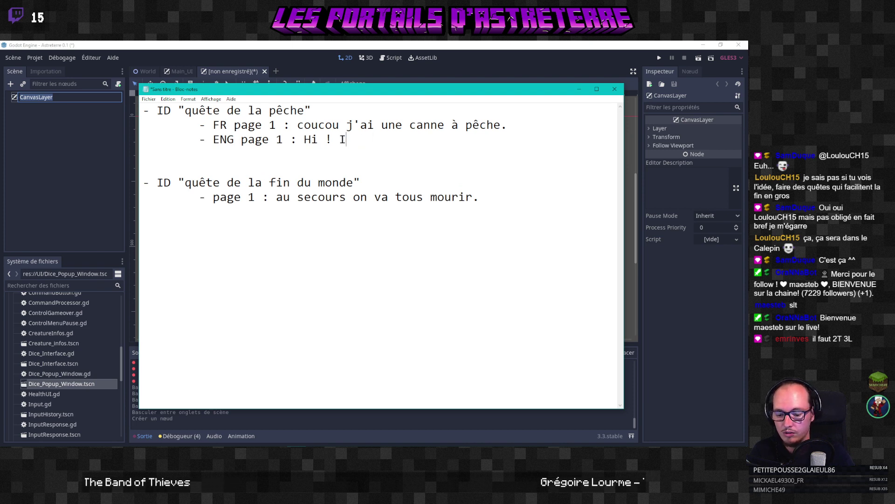
{"action": "type", "text": "'ve got "}
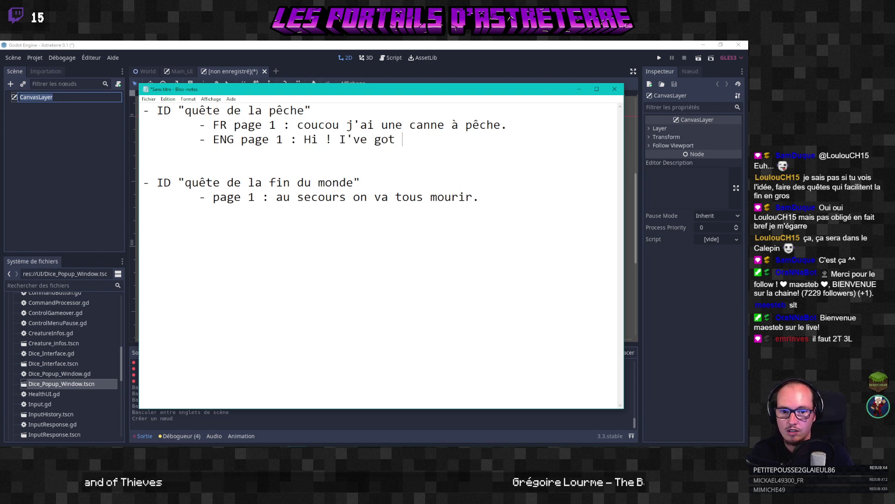
{"action": "type", "text": "a canne à p"}
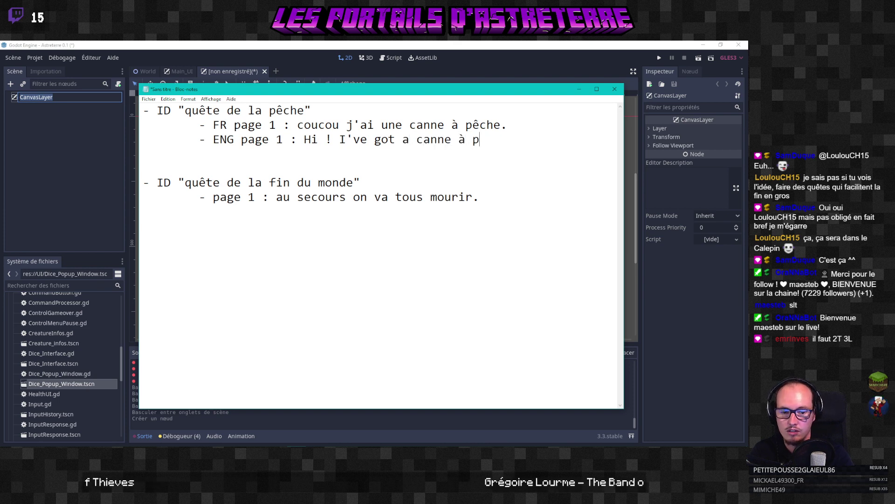
{"action": "type", "text": "êche"}
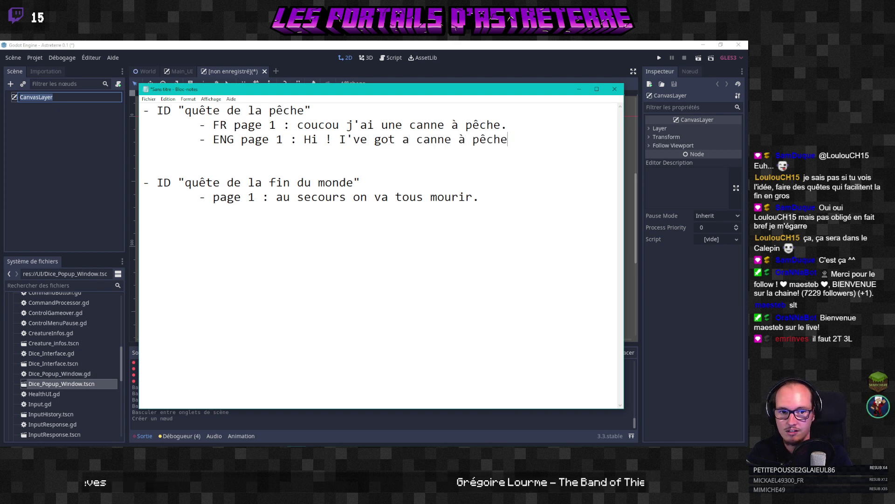
Step: Finish the fishing quest's ENG page 1 line so it reads "Hi ! I've got a fishing rod."
{"action": "type", "text": "."}
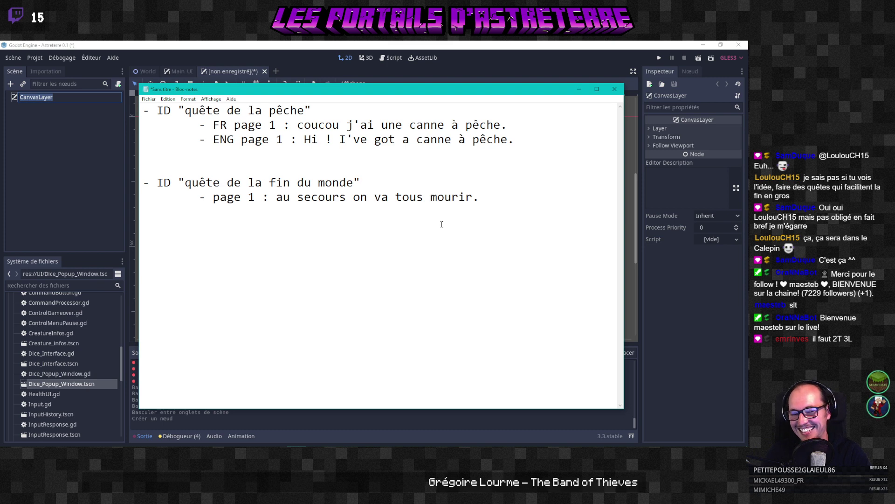
{"action": "left_click_drag", "start_coordinate": [508, 140], "coordinate": [416, 140]}
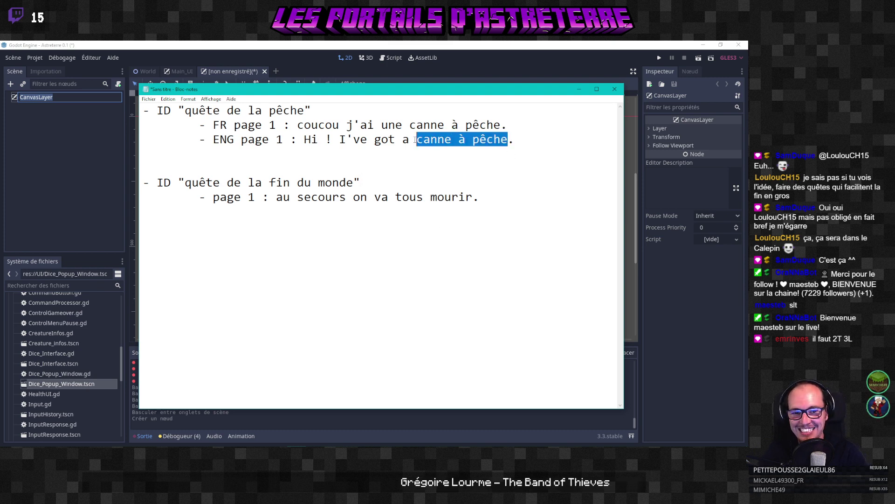
{"action": "type", "text": "fishing rod"}
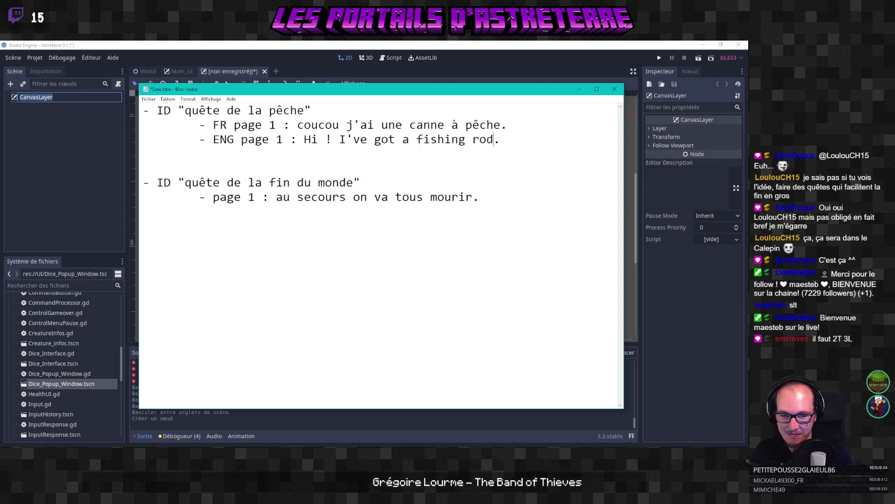
{"action": "left_click", "coordinate": [438, 209]}
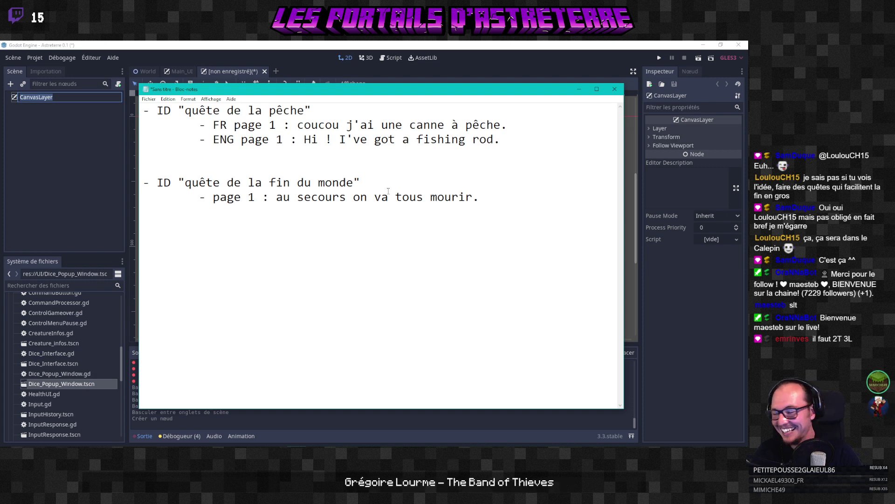
Step: Review the fishing quest entry as one block, highlighting its ID with the FR and ENG page 1 lines
{"action": "left_click", "coordinate": [347, 172]}
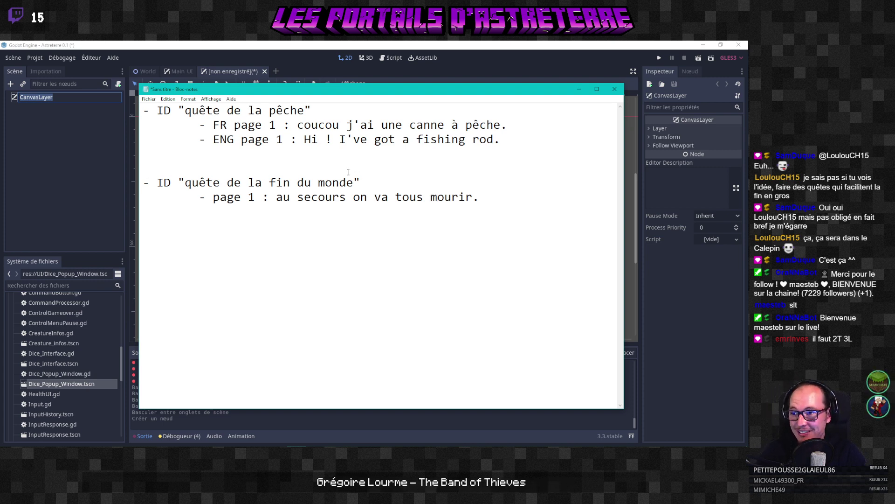
{"action": "left_click", "coordinate": [381, 199]}
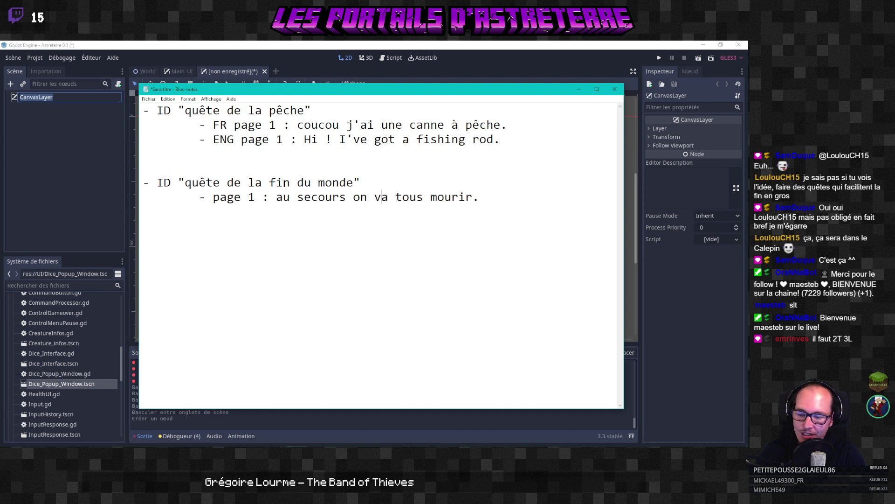
{"action": "key", "text": "shift+Up"}
{"action": "key", "text": "shift+Up"}
{"action": "key", "text": "shift+Home"}
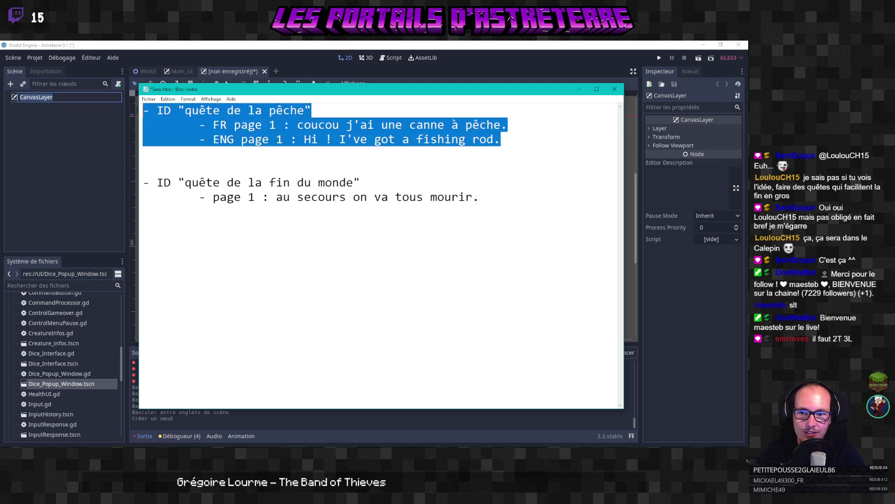
{"action": "left_click", "coordinate": [379, 221]}
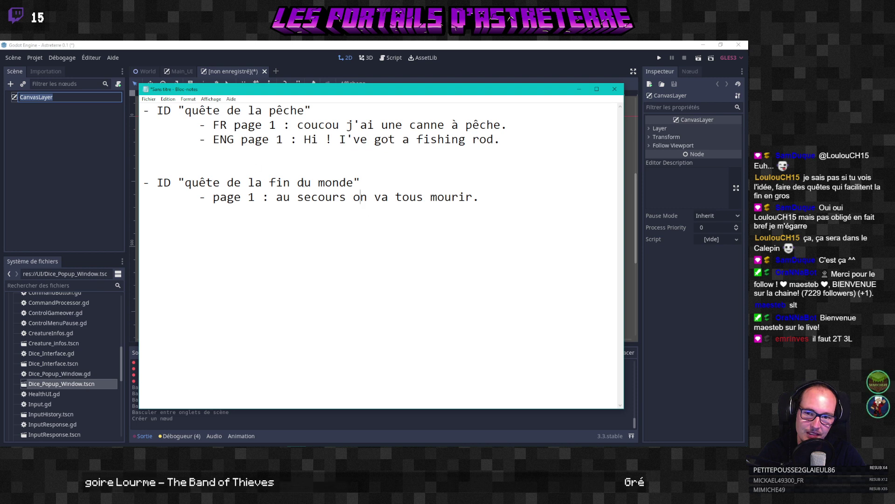
{"action": "key", "text": "ctrl+shift+Home"}
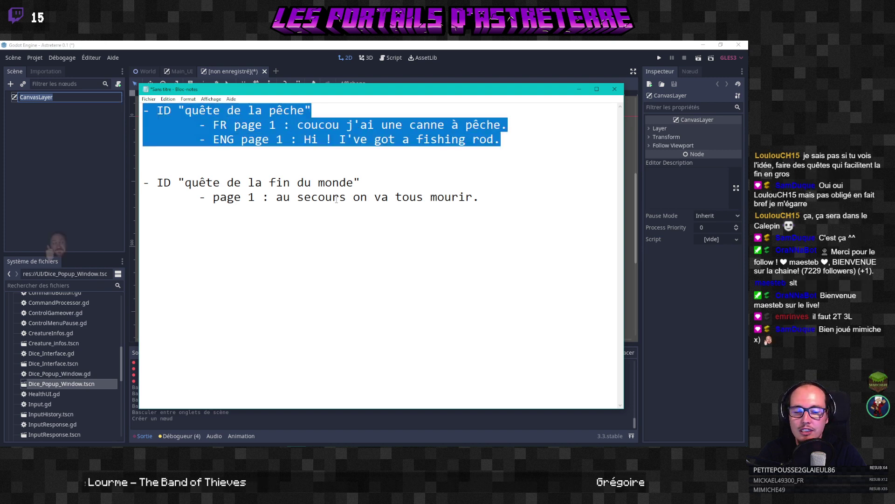
{"action": "left_click", "coordinate": [376, 217]}
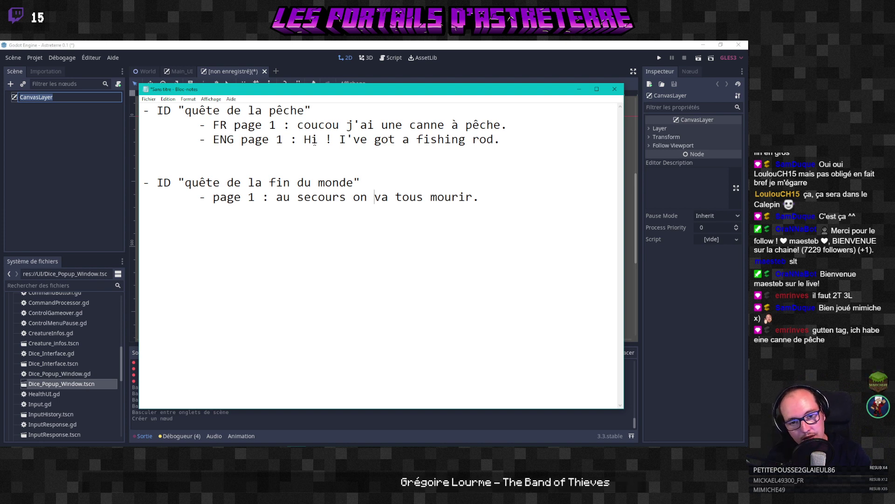
Step: Review the whole quest outline, highlighting both entries together and examining the individual page 1 dialogue texts
{"action": "left_click_drag", "start_coordinate": [484, 194], "coordinate": [131, 108]}
{"action": "left_click", "coordinate": [481, 197]}
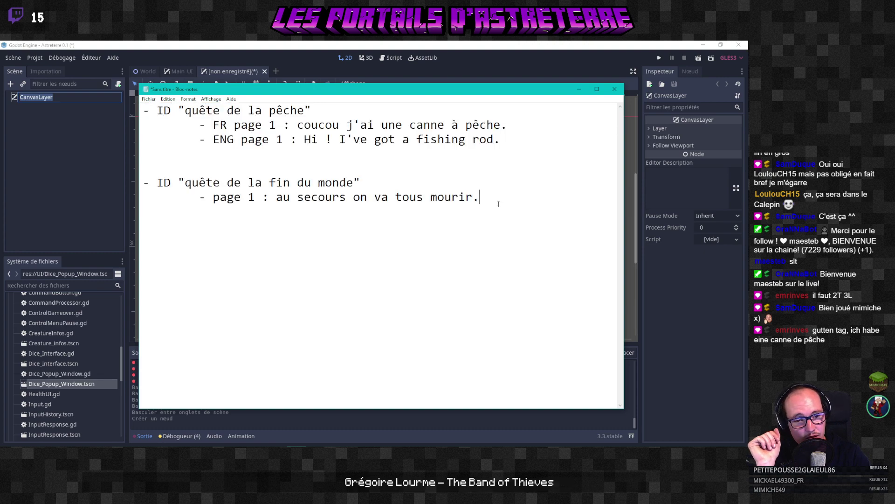
{"action": "left_click_drag", "start_coordinate": [481, 197], "coordinate": [145, 112]}
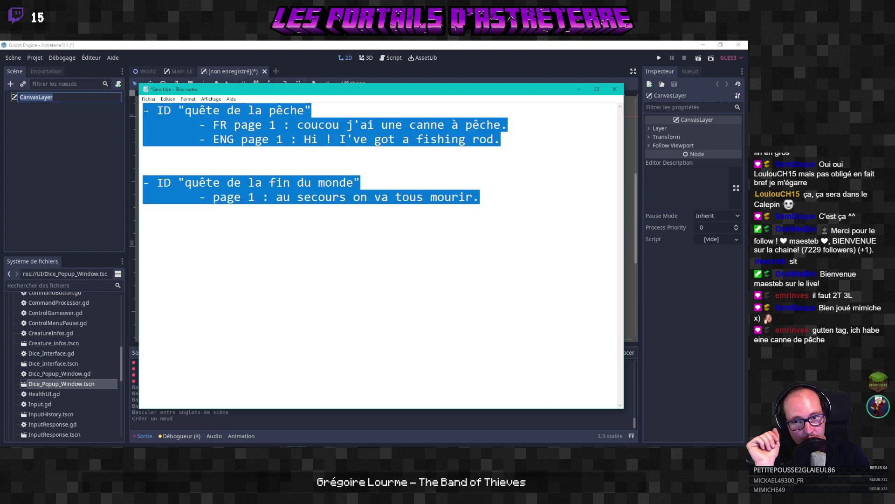
{"action": "left_click", "coordinate": [498, 205]}
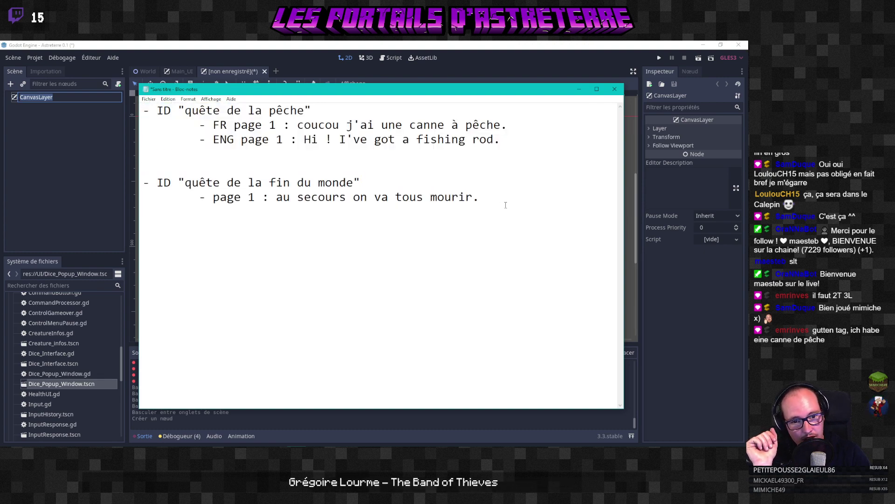
{"action": "left_click_drag", "start_coordinate": [499, 198], "coordinate": [140, 112]}
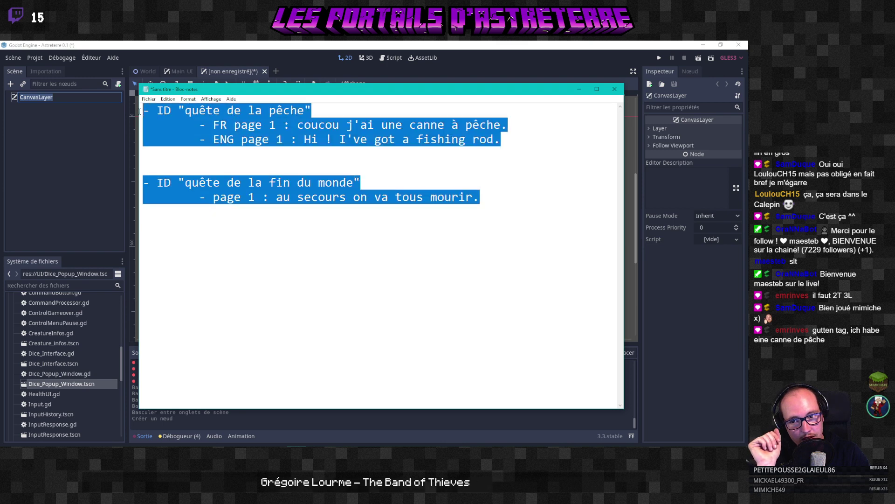
{"action": "left_click", "coordinate": [284, 125]}
{"action": "left_click_drag", "start_coordinate": [513, 139], "coordinate": [143, 110]}
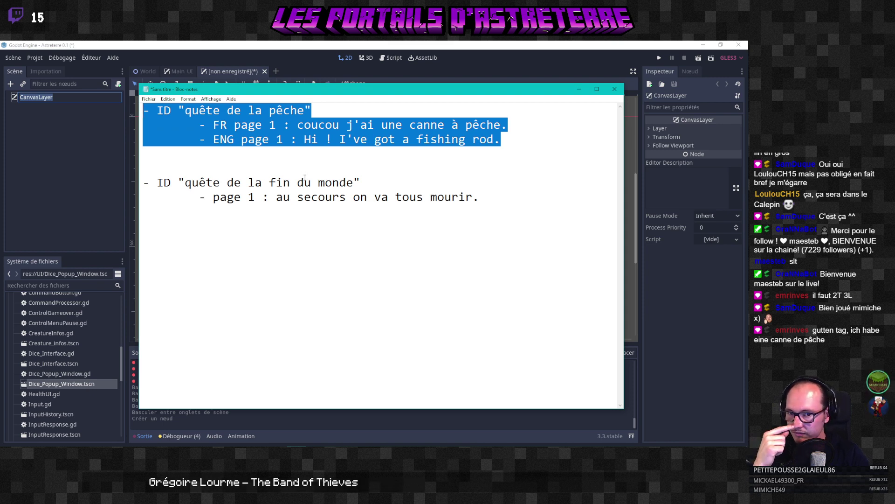
{"action": "left_click", "coordinate": [505, 211]}
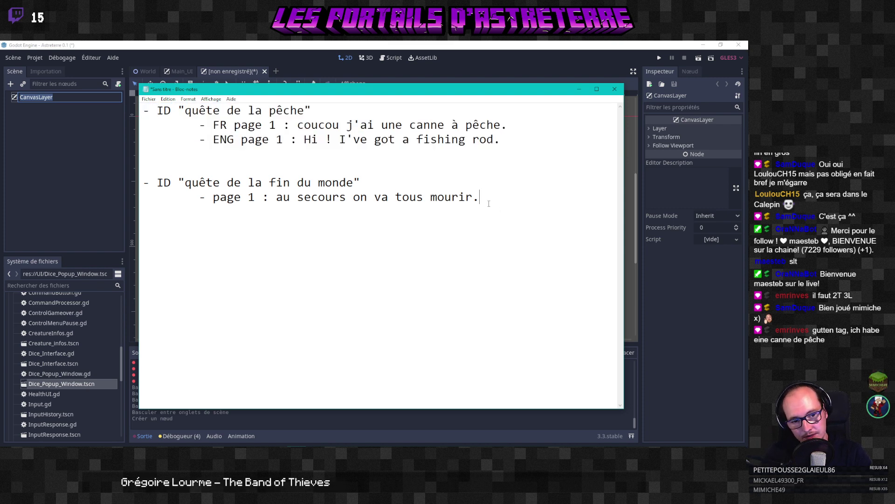
{"action": "left_click_drag", "start_coordinate": [489, 204], "coordinate": [143, 110]}
{"action": "left_click", "coordinate": [499, 203]}
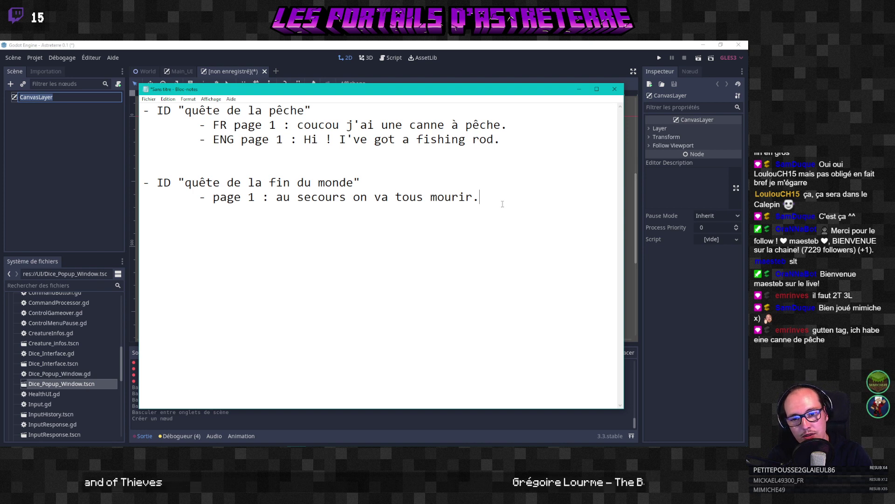
{"action": "left_click", "coordinate": [506, 125]}
{"action": "left_click_drag", "start_coordinate": [505, 125], "coordinate": [295, 125]}
{"action": "left_click", "coordinate": [354, 154]}
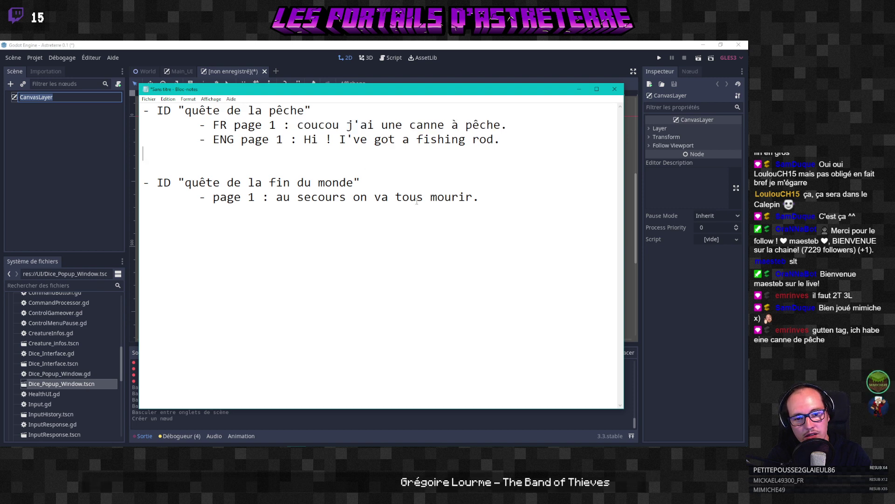
{"action": "left_click_drag", "start_coordinate": [497, 201], "coordinate": [389, 197]}
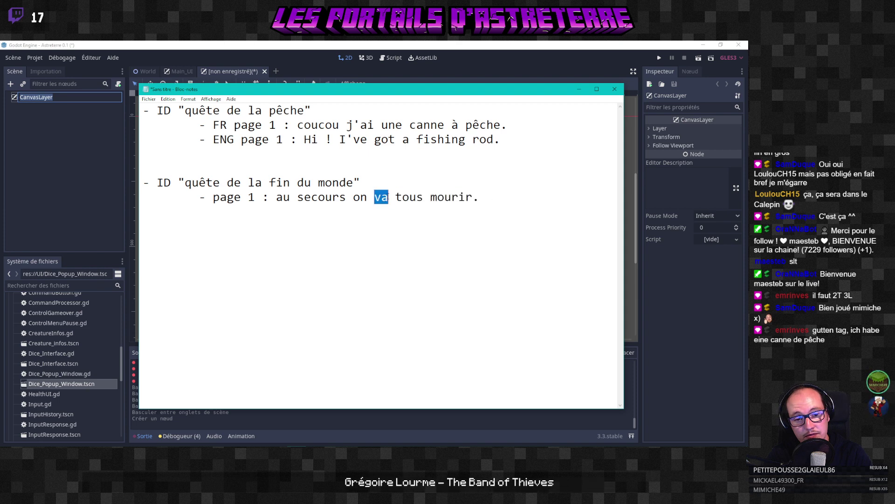
{"action": "left_click", "coordinate": [414, 196]}
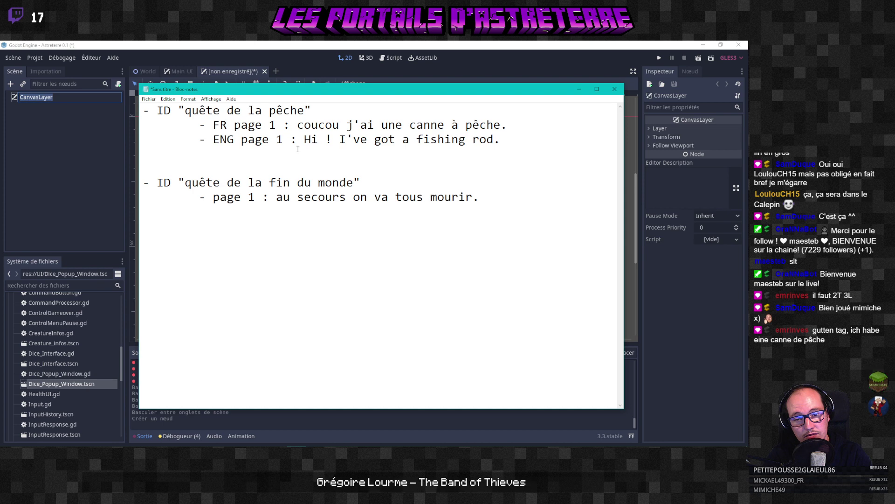
Step: Switch to Godot and rename the new scene's root CanvasLayer node DialoguePage
{"action": "left_click", "coordinate": [317, 45]}
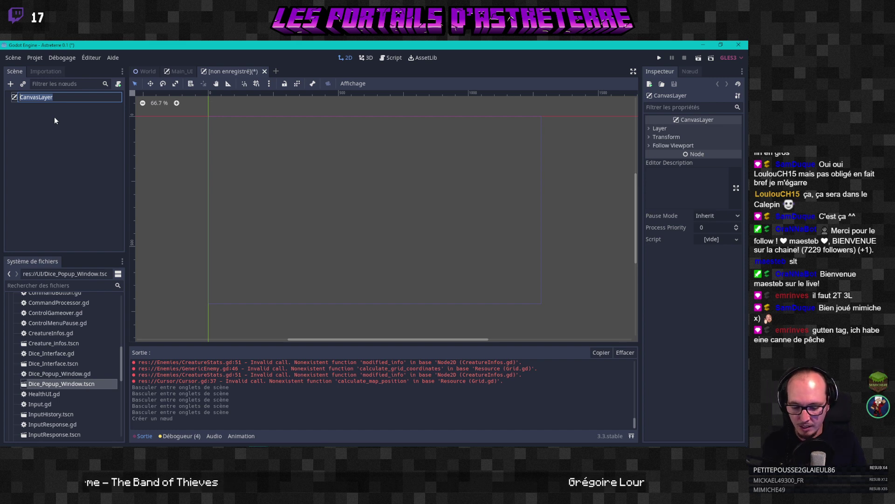
{"action": "type", "text": "Dial"}
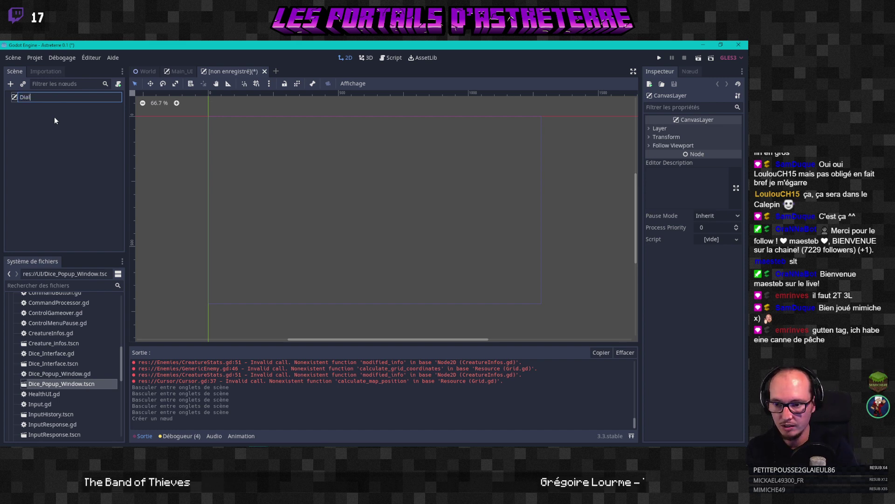
{"action": "type", "text": "oguePahe"}
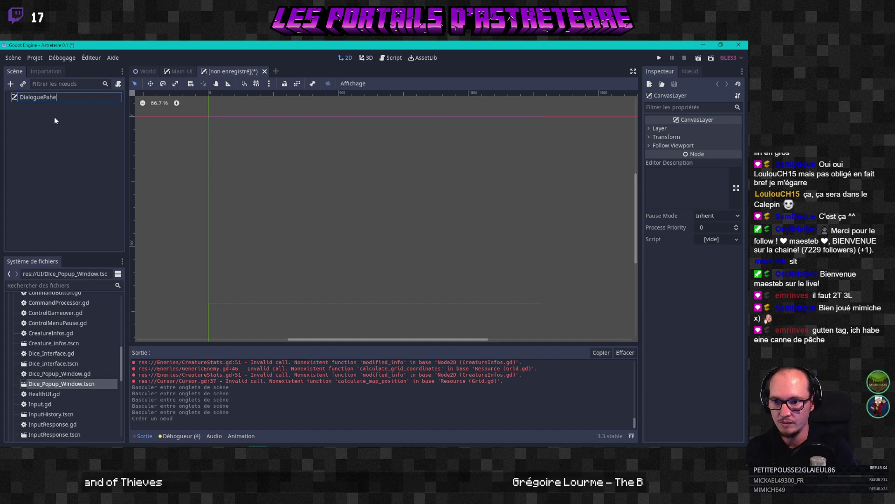
{"action": "key", "text": "Return"}
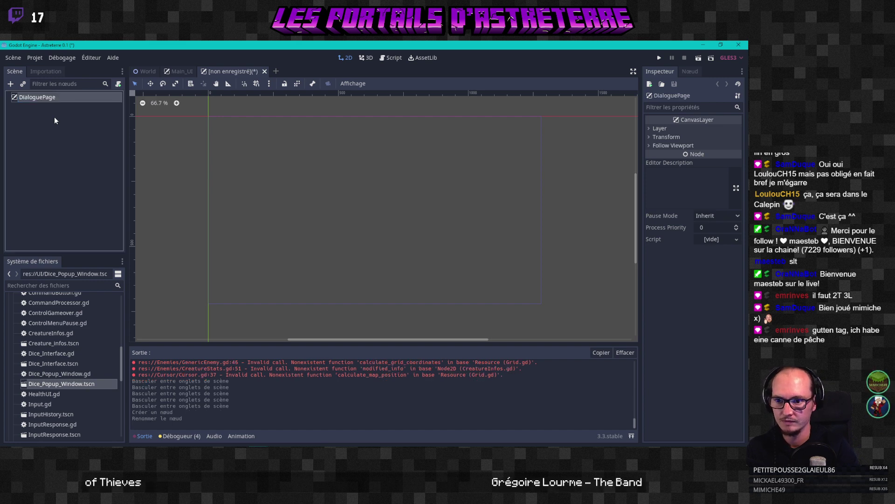
Step: Glance at the Main_UI scene, return to the unsaved scene and rename its root node Dialogue_Page
{"action": "left_click", "coordinate": [180, 72]}
{"action": "left_click", "coordinate": [228, 72]}
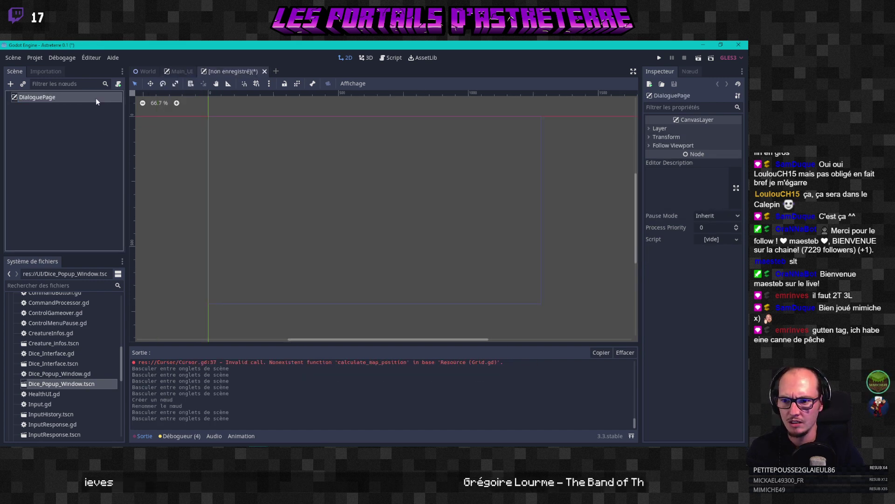
{"action": "double_click", "coordinate": [40, 96]}
{"action": "left_click", "coordinate": [40, 97]}
{"action": "type", "text": "_"}
{"action": "key", "text": "Return"}
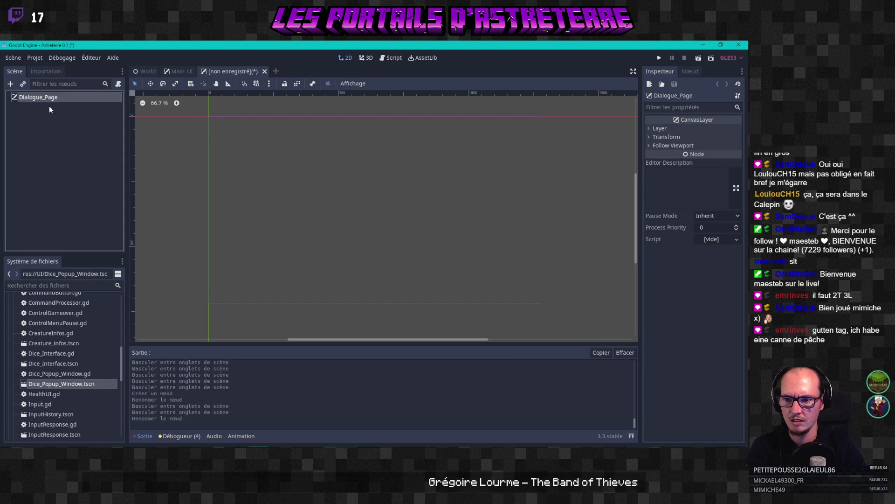
{"action": "right_click", "coordinate": [55, 97]}
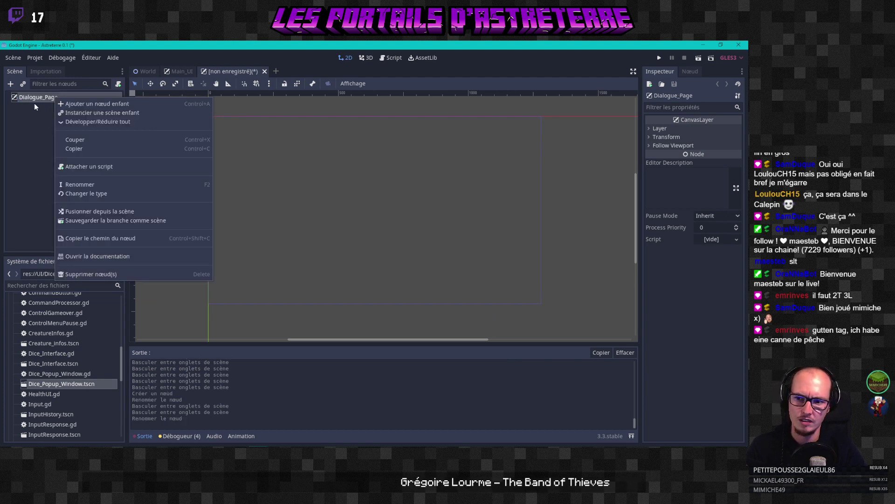
{"action": "left_click", "coordinate": [34, 107]}
{"action": "left_click", "coordinate": [43, 97]}
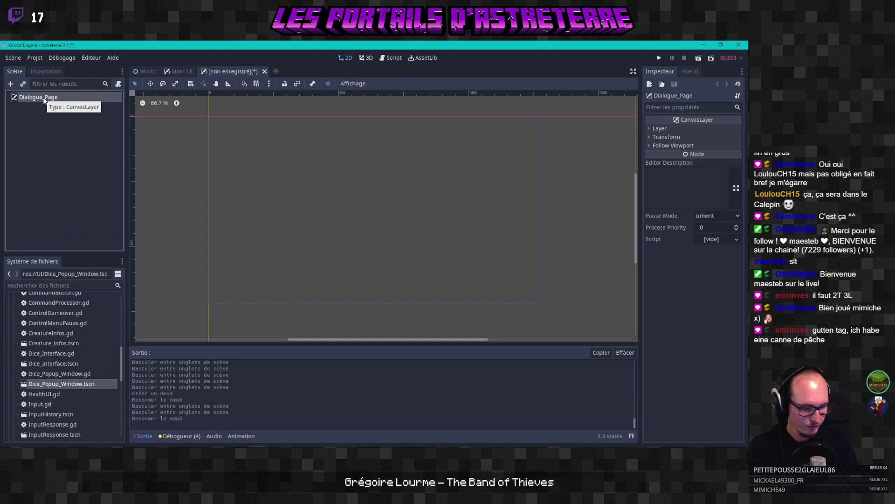
{"action": "left_click", "coordinate": [181, 71]}
{"action": "left_click", "coordinate": [221, 73]}
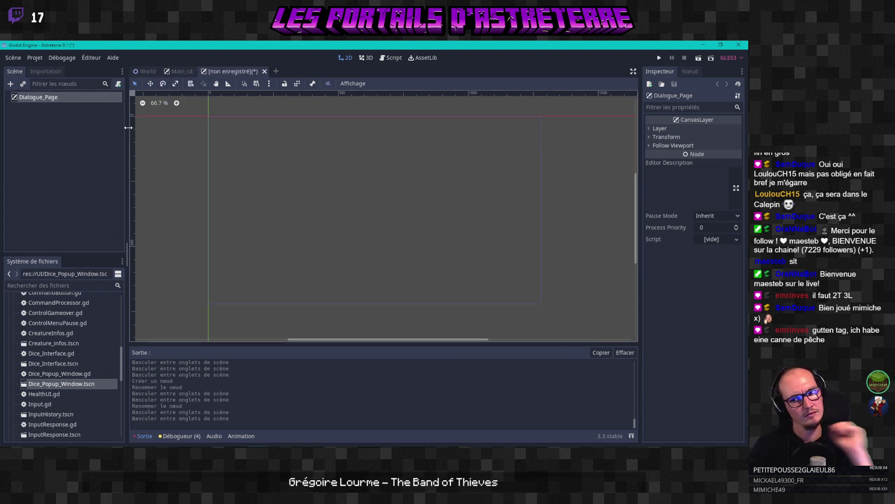
Step: Add a Sprite node as a child of Dialogue_Page
{"action": "right_click", "coordinate": [49, 101]}
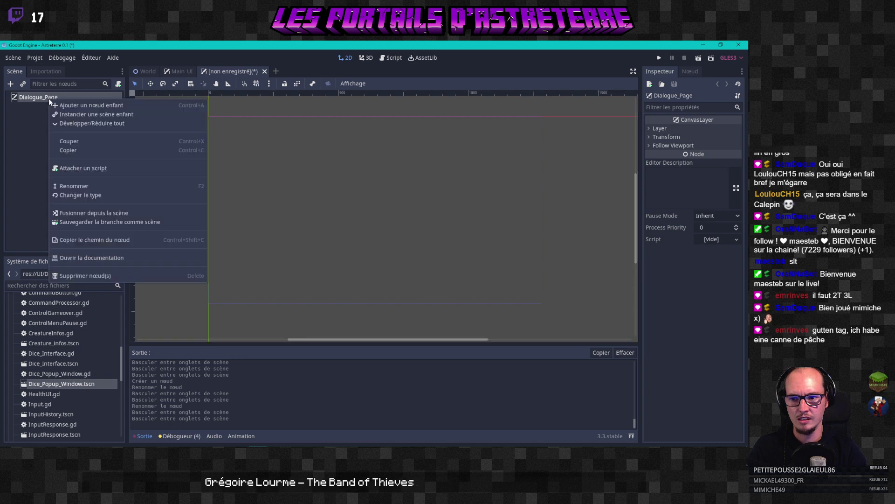
{"action": "left_click", "coordinate": [49, 99]}
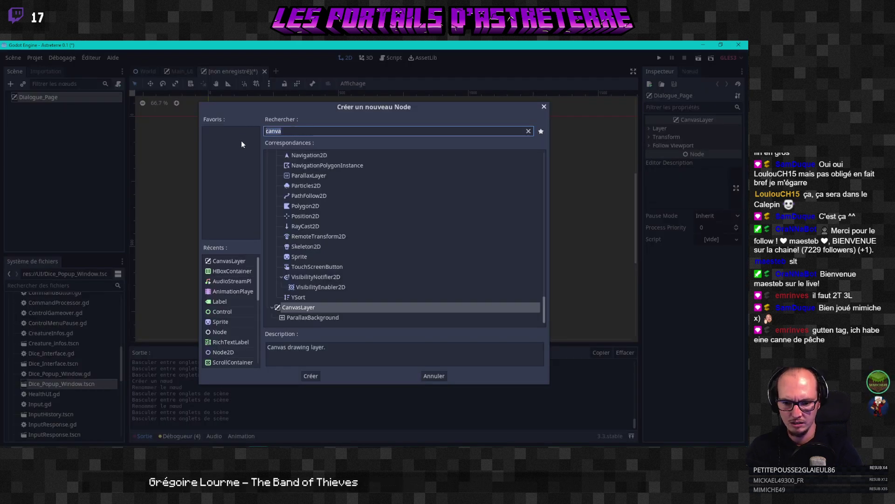
{"action": "left_click", "coordinate": [220, 322]}
{"action": "left_click", "coordinate": [311, 375]}
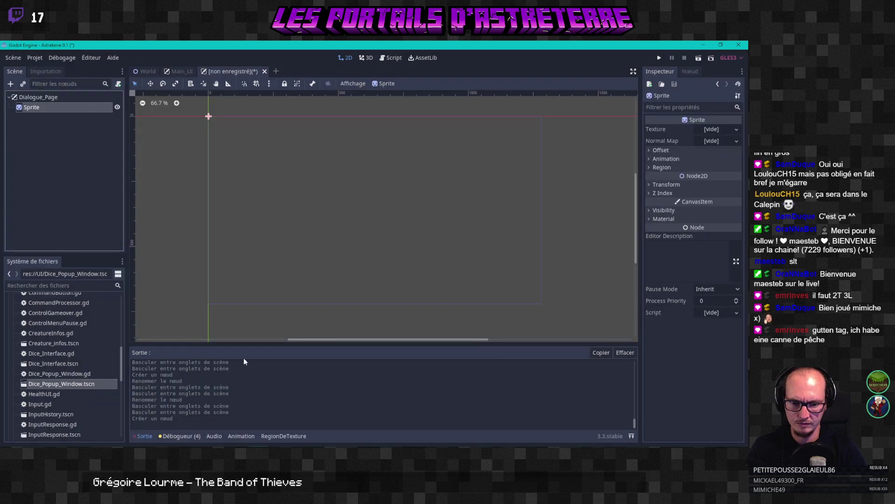
Step: Rename the Sprite node under Dialogue_Page as Portrait_A
{"action": "double_click", "coordinate": [32, 107]}
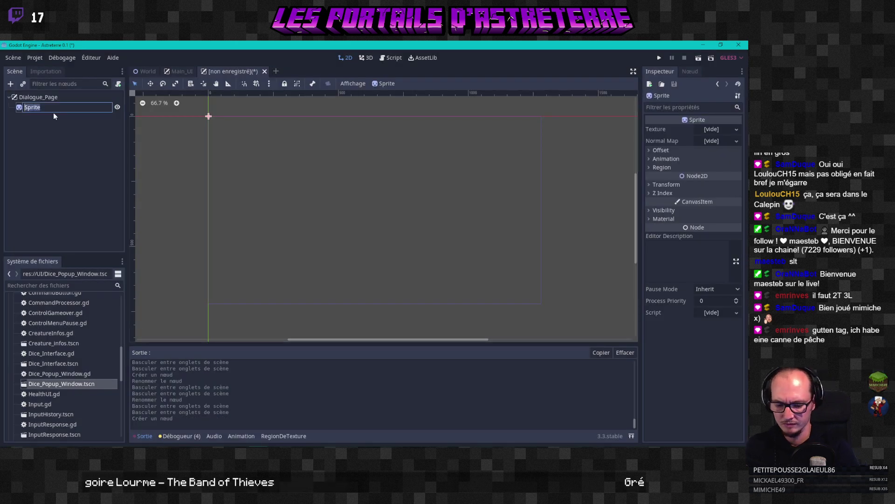
{"action": "type", "text": "Port"}
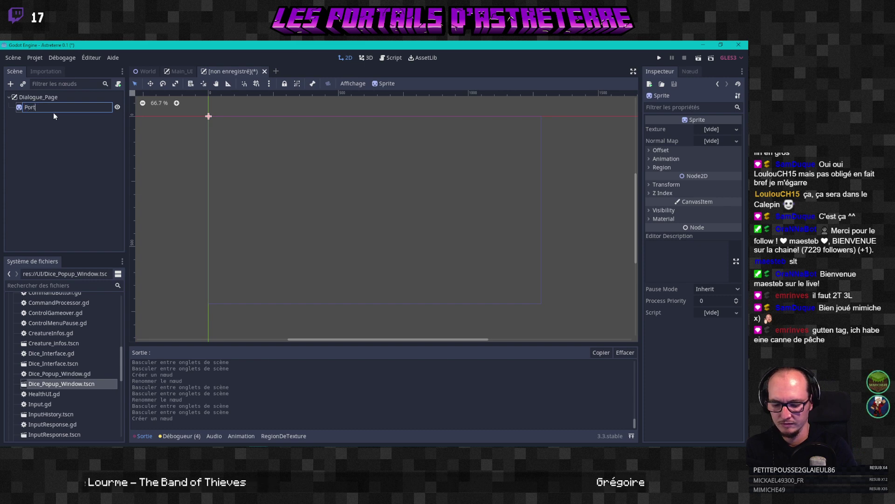
{"action": "type", "text": "rait_A"}
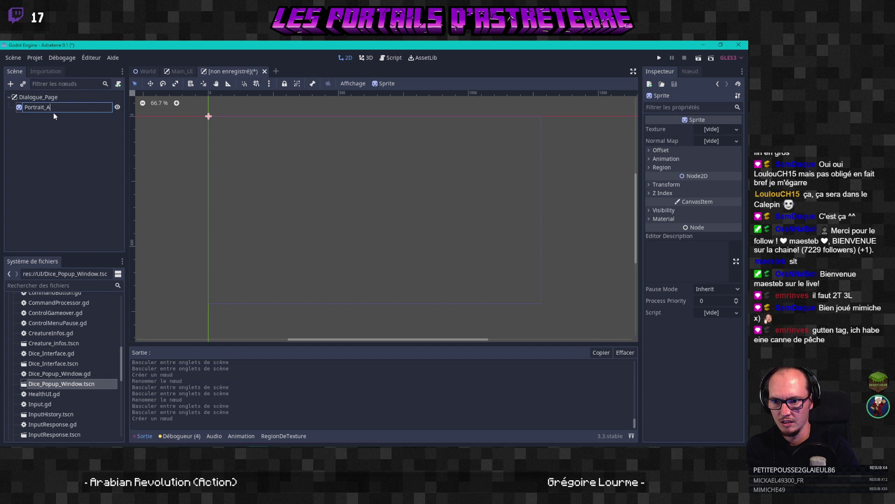
{"action": "key", "text": "Return"}
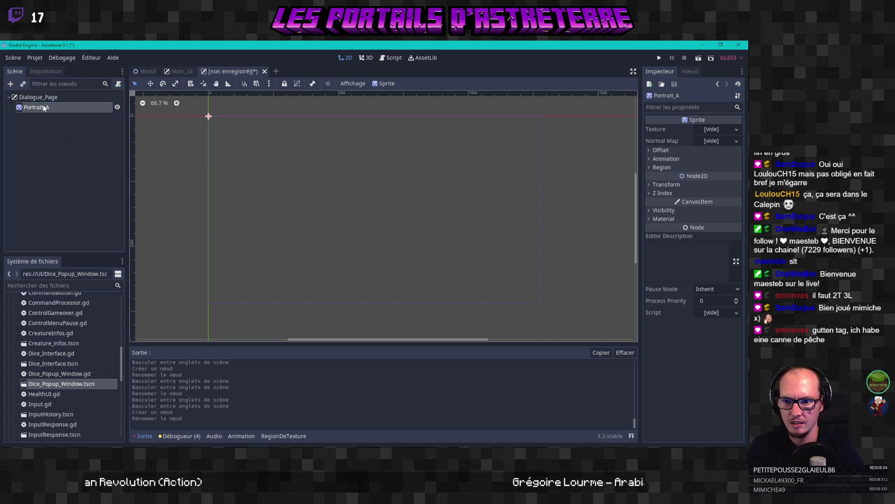
Step: Assign icon.png as Portrait_A's texture and place the sprite in the lower left of the canvas, at about (125, 459)
{"action": "scroll", "coordinate": [37, 393], "scroll_direction": "down", "scroll_amount": 10}
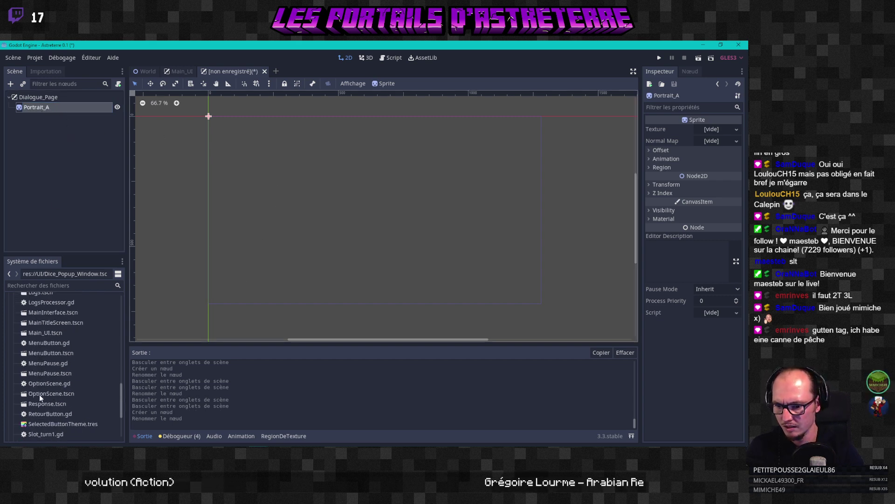
{"action": "left_click", "coordinate": [19, 429]}
{"action": "left_click_drag", "start_coordinate": [19, 430], "coordinate": [706, 137]}
{"action": "left_click_drag", "start_coordinate": [706, 134], "coordinate": [708, 134]}
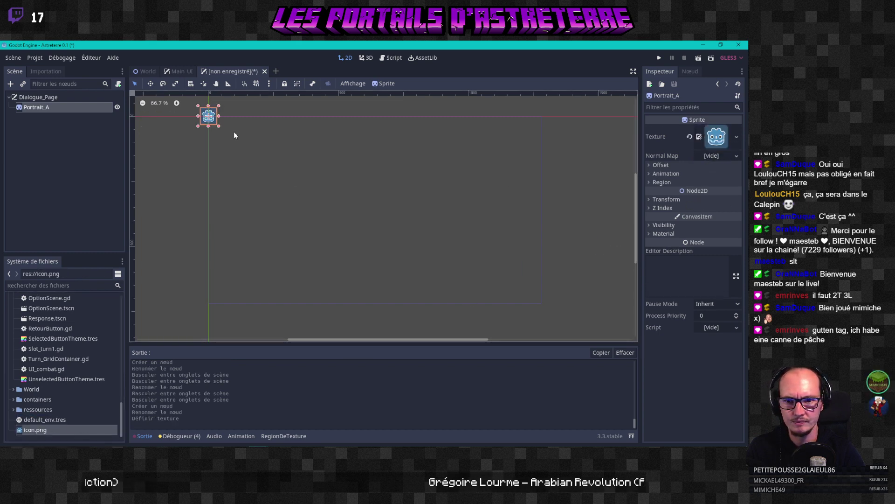
{"action": "left_click_drag", "start_coordinate": [208, 116], "coordinate": [243, 237]}
Step: Duplicate the Portrait_A node and rename the copy Portrait_B
{"action": "right_click", "coordinate": [38, 108]}
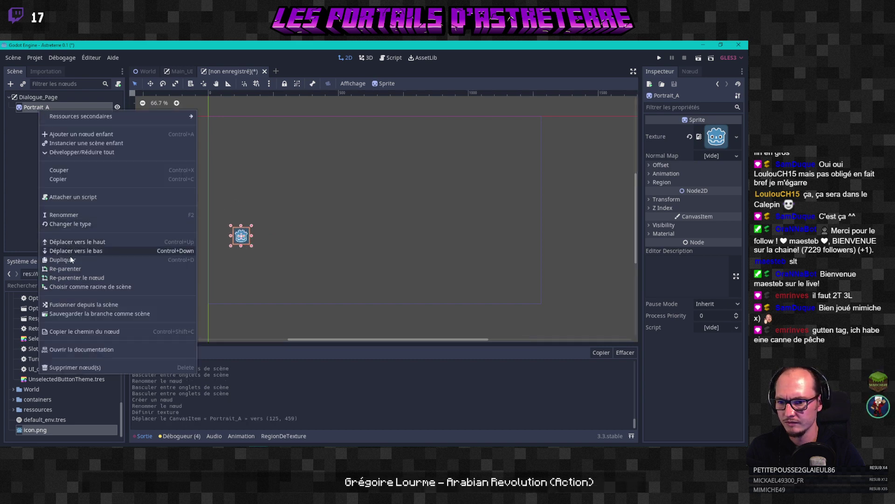
{"action": "left_click", "coordinate": [69, 259]}
{"action": "double_click", "coordinate": [50, 117]}
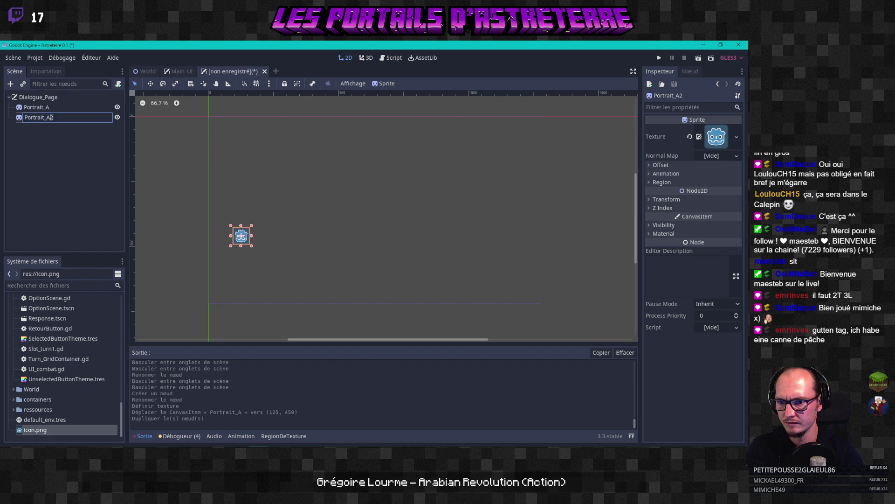
{"action": "key", "text": "BackSpace"}
{"action": "key", "text": "BackSpace"}
{"action": "type", "text": "B"}
{"action": "key", "text": "Return"}
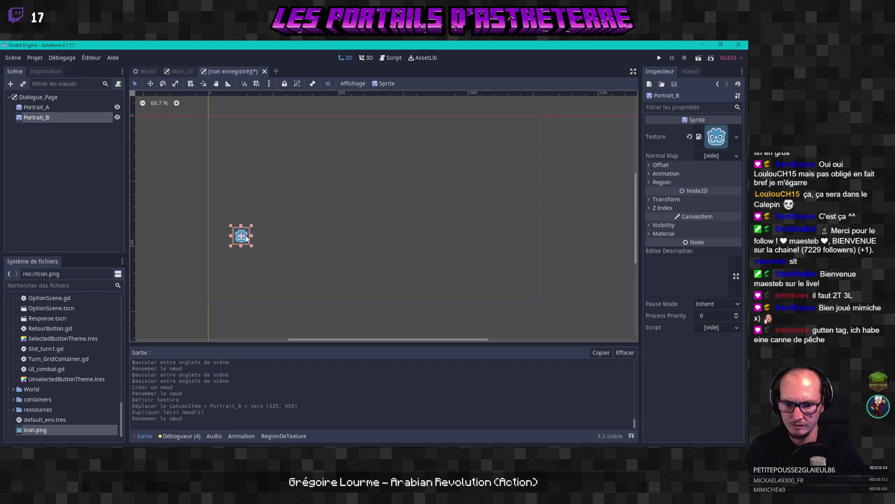
Step: Move Portrait_B across to the right side of the canvas, level with Portrait_A, at about (1089, 459)
{"action": "left_click_drag", "start_coordinate": [249, 230], "coordinate": [493, 234]}
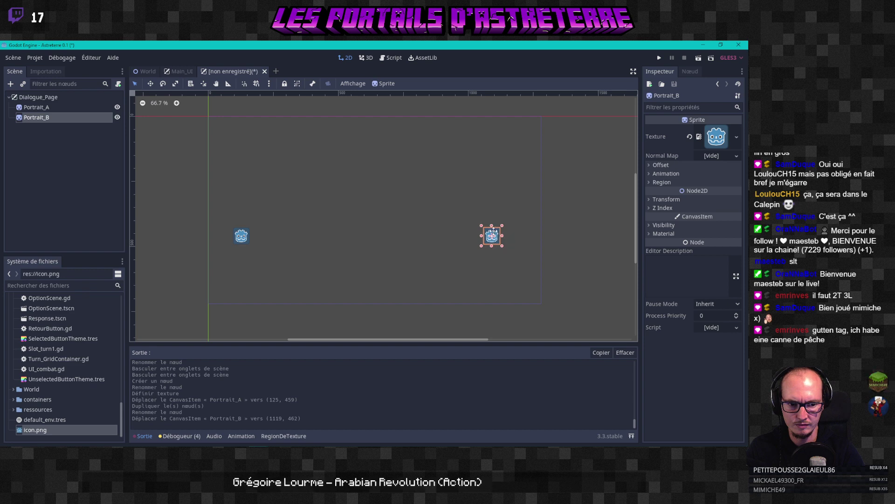
{"action": "left_click", "coordinate": [435, 225]}
{"action": "scroll", "coordinate": [376, 236], "scroll_direction": "up", "scroll_amount": 1}
{"action": "middle_click_drag", "start_coordinate": [380, 238], "coordinate": [355, 228]}
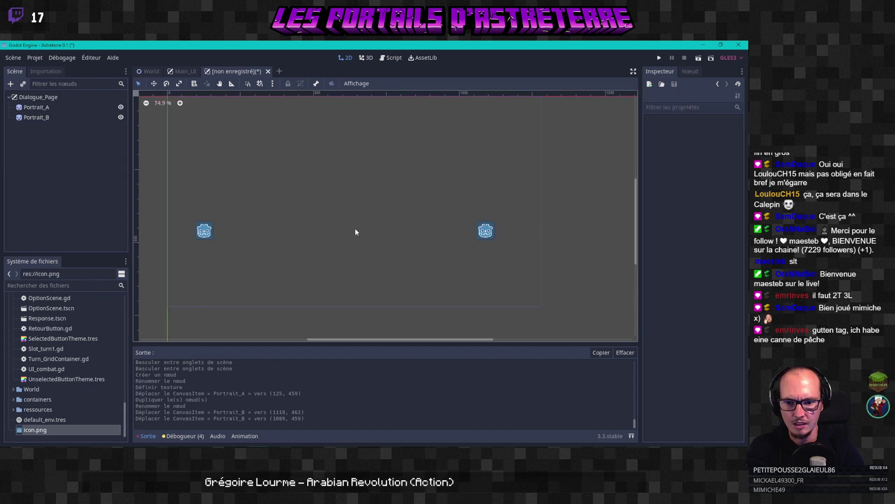
Step: Add a third Sprite node directly under Dialogue_Page, alongside the two portraits
{"action": "right_click", "coordinate": [33, 118]}
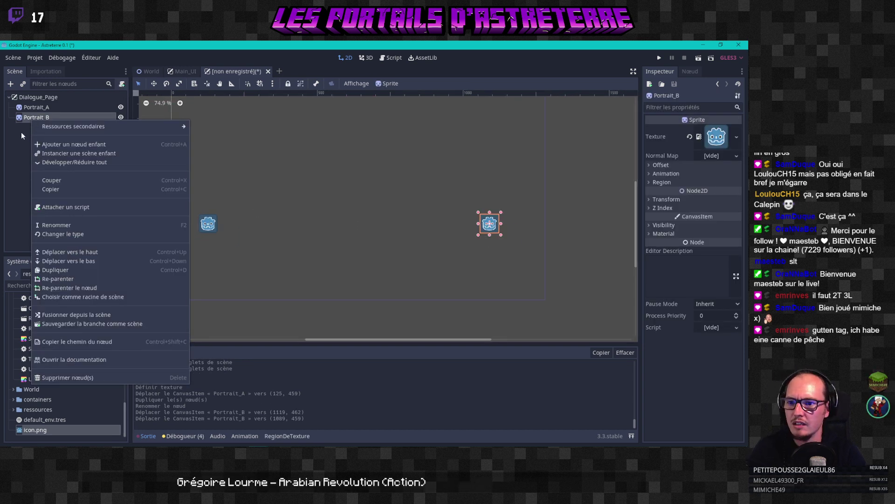
{"action": "left_click", "coordinate": [31, 97]}
{"action": "right_click", "coordinate": [31, 97]}
{"action": "left_click", "coordinate": [48, 105]}
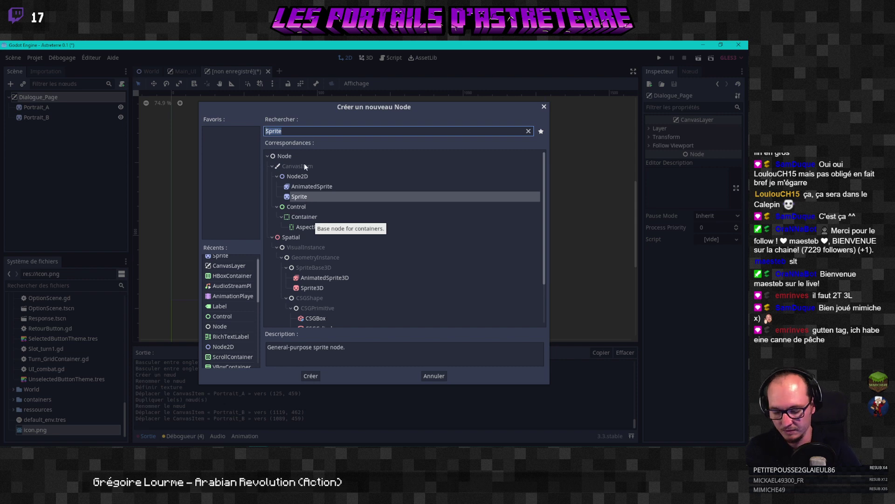
{"action": "type", "text": "Dial"}
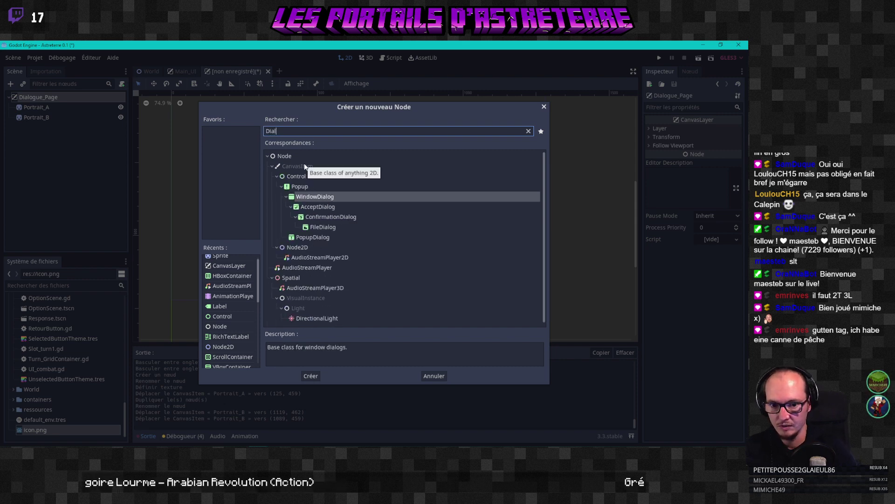
{"action": "key", "text": "ctrl+a"}
{"action": "type", "text": "sp"}
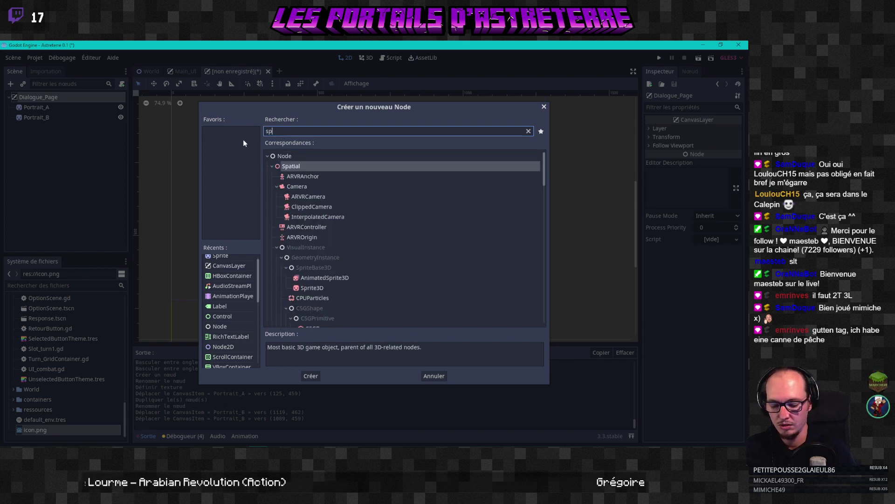
{"action": "type", "text": "rite"}
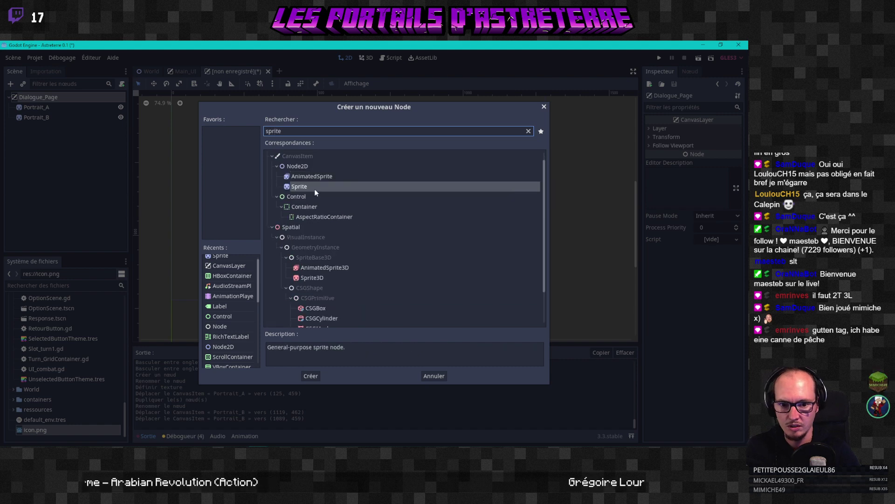
{"action": "left_click", "coordinate": [306, 187]}
{"action": "left_click", "coordinate": [310, 376]}
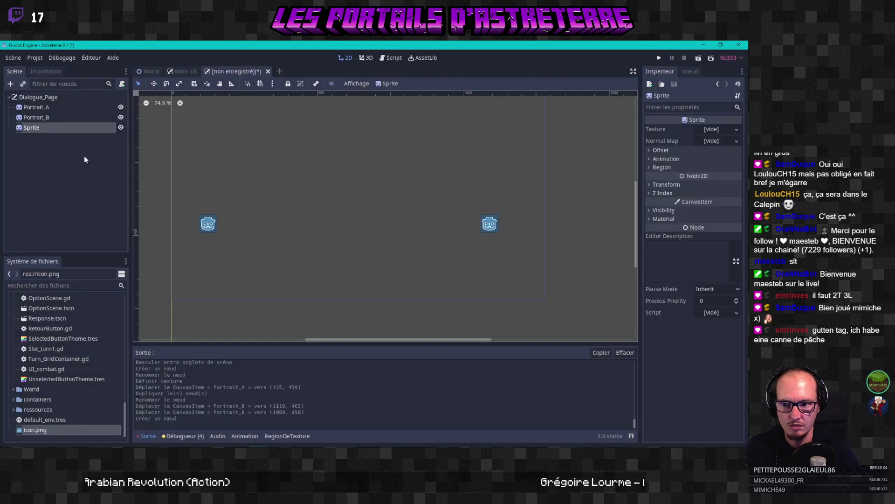
Step: Rename the newly added Sprite node as Dialogue_Background
{"action": "double_click", "coordinate": [32, 128]}
{"action": "type", "text": "Dialogue_"}
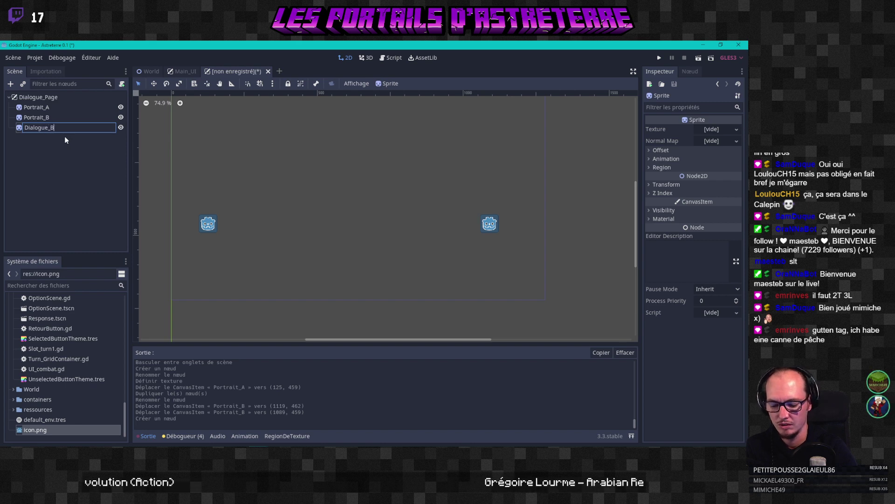
{"action": "type", "text": "Backg"}
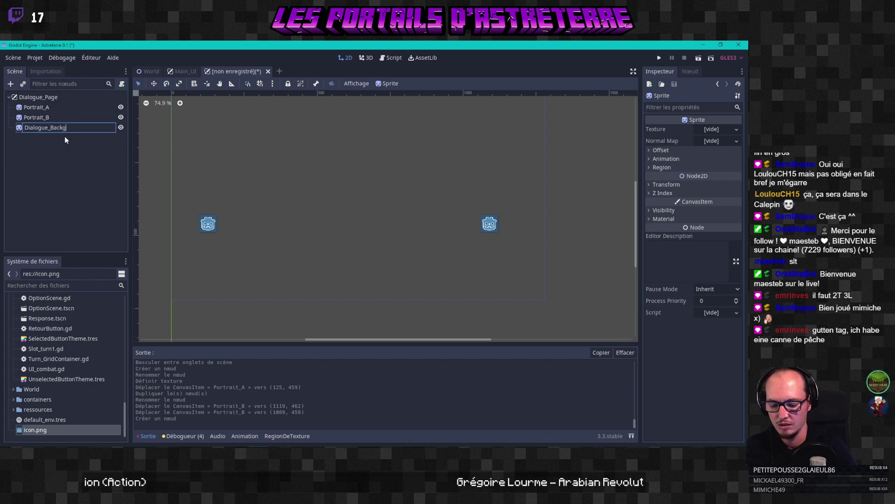
{"action": "type", "text": "round"}
{"action": "key", "text": "Return"}
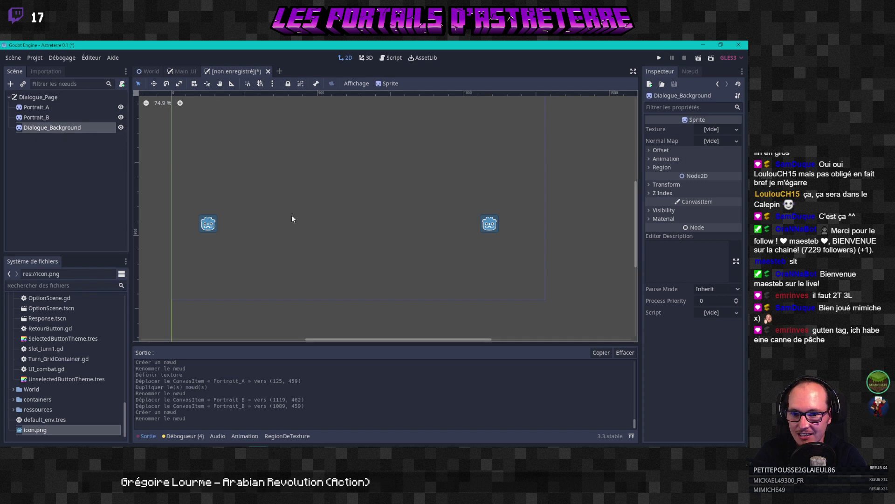
Step: Shift Portrait_A slightly inward to about (139, 454), and select the Dialogue_Background node
{"action": "scroll", "coordinate": [281, 192], "scroll_direction": "down", "scroll_amount": 1}
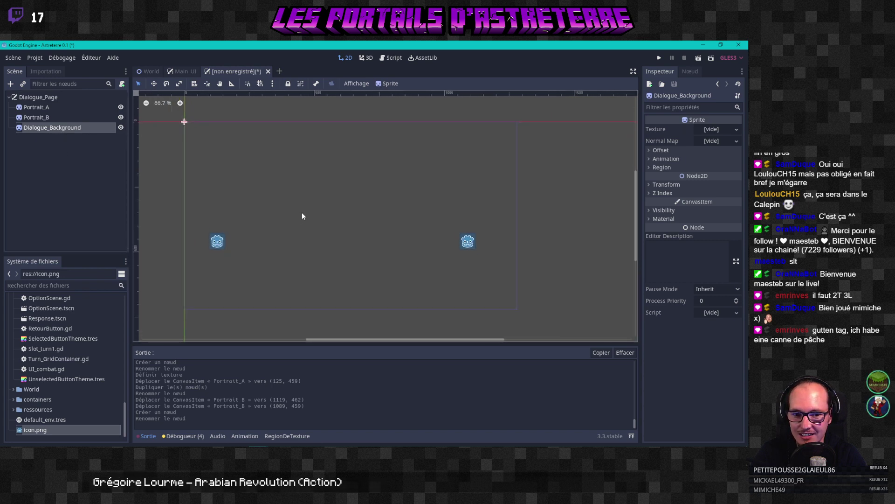
{"action": "scroll", "coordinate": [311, 220], "scroll_direction": "up", "scroll_amount": 1}
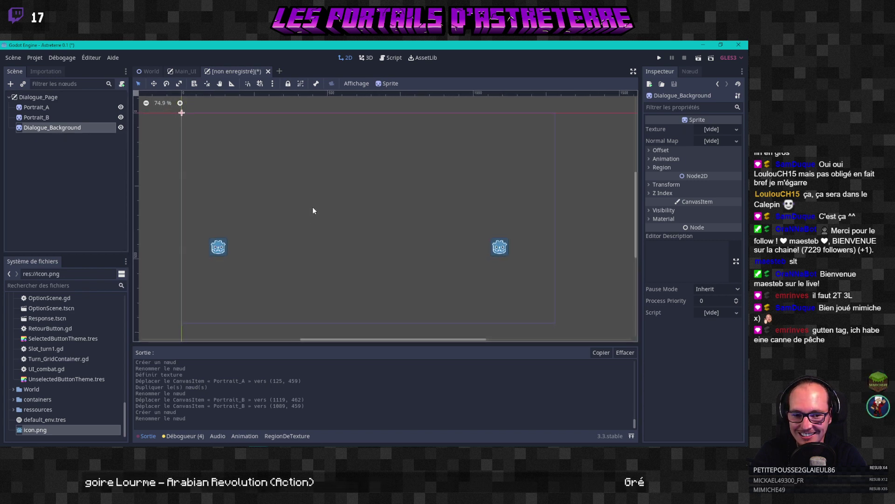
{"action": "left_click_drag", "start_coordinate": [224, 255], "coordinate": [228, 253]}
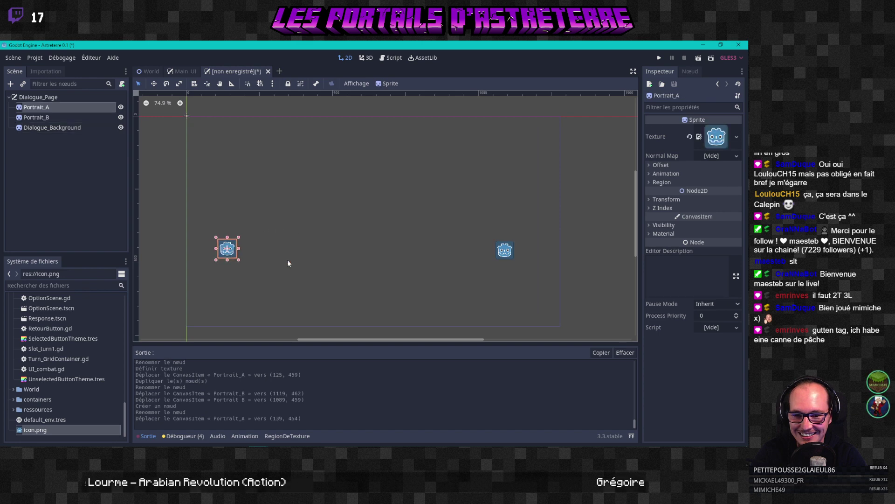
{"action": "left_click", "coordinate": [288, 263]}
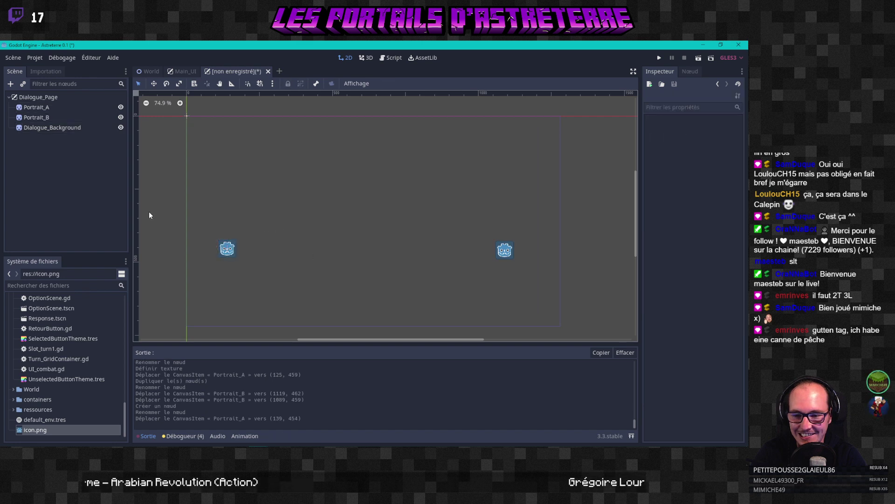
{"action": "left_click", "coordinate": [44, 130]}
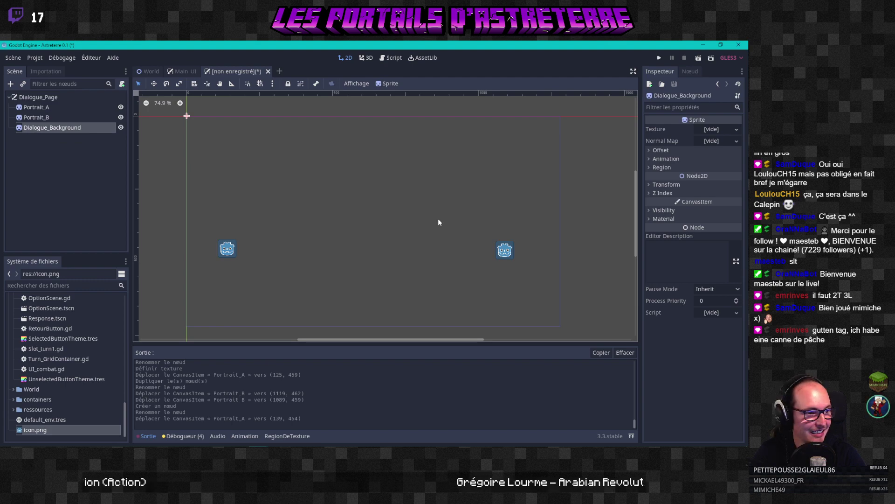
Step: Switch to LibreSprite and start a new sprite for the dialogue background with a width of 960 px
{"action": "key", "text": "alt+Tab"}
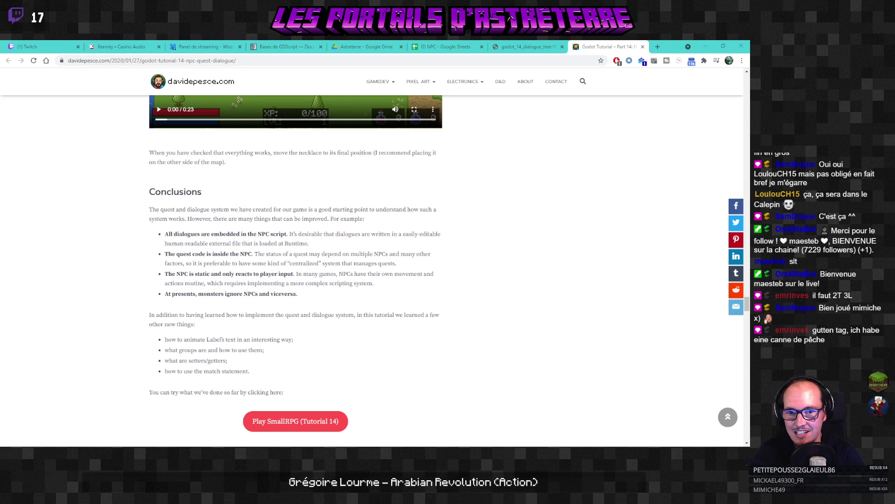
{"action": "key", "text": "alt+Tab"}
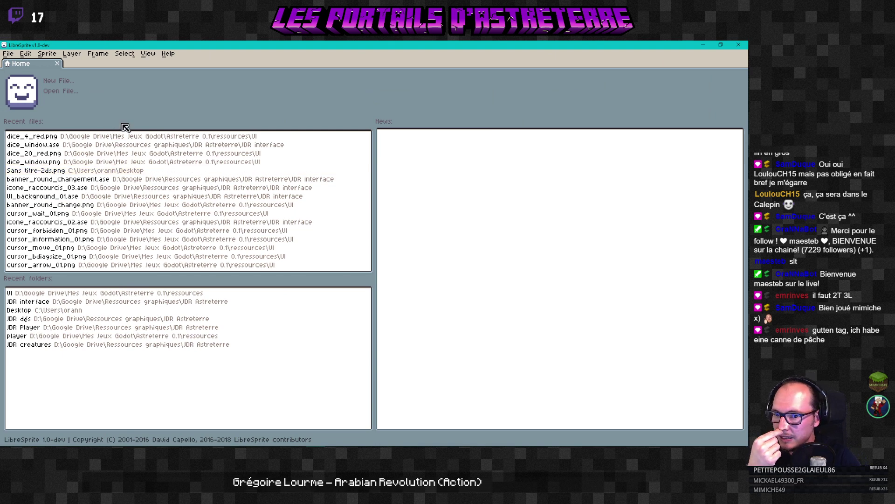
{"action": "left_click", "coordinate": [8, 54]}
{"action": "left_click", "coordinate": [21, 64]}
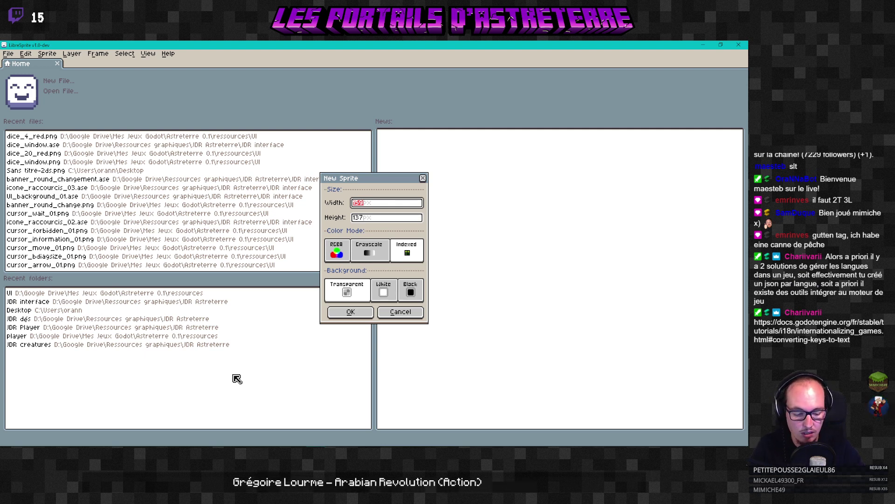
{"action": "type", "text": "960"}
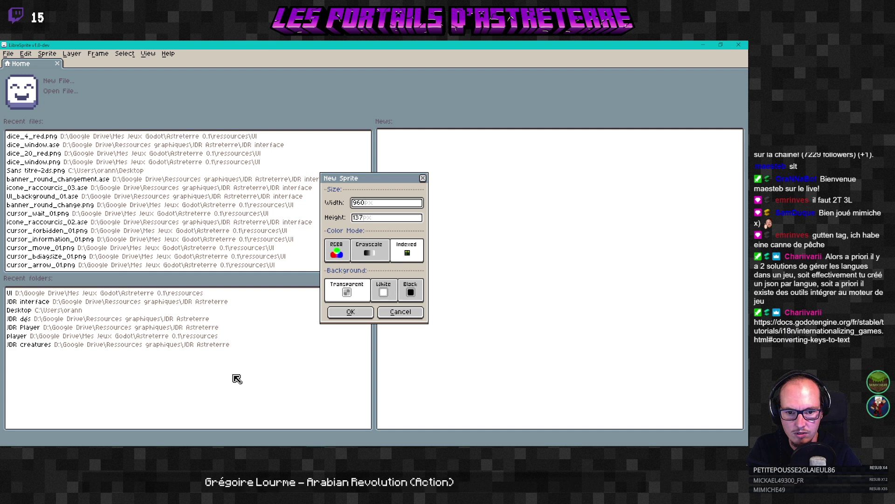
{"action": "left_click", "coordinate": [365, 219]}
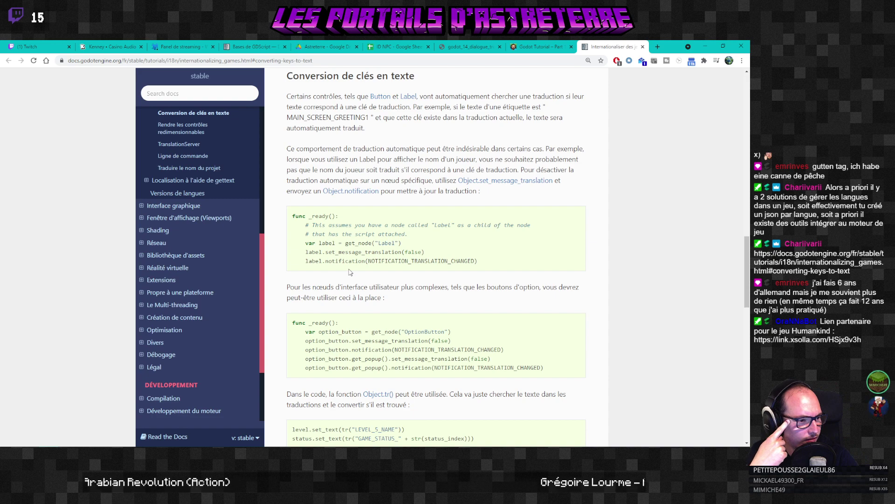
Step: Switch to the browser and read the Godot documentation on converting keys to text, TranslationServer and translating the project name
{"action": "scroll", "coordinate": [350, 272], "scroll_direction": "down", "scroll_amount": 4}
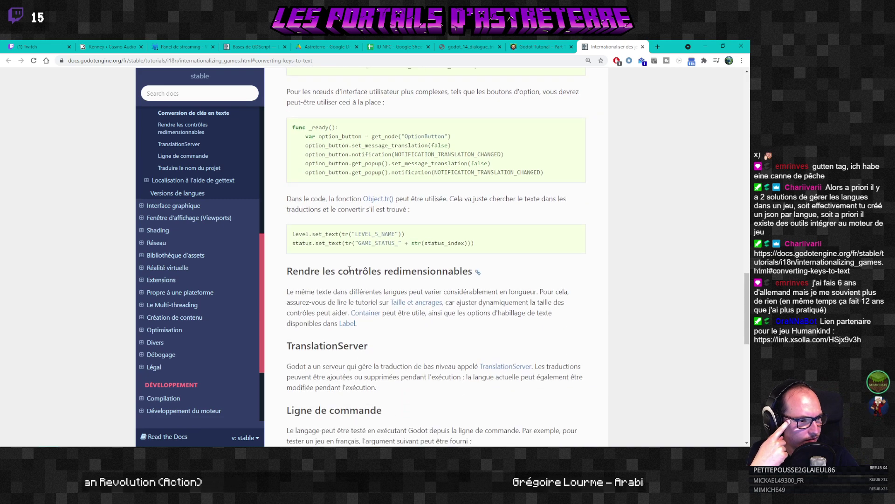
{"action": "scroll", "coordinate": [349, 269], "scroll_direction": "down", "scroll_amount": 5}
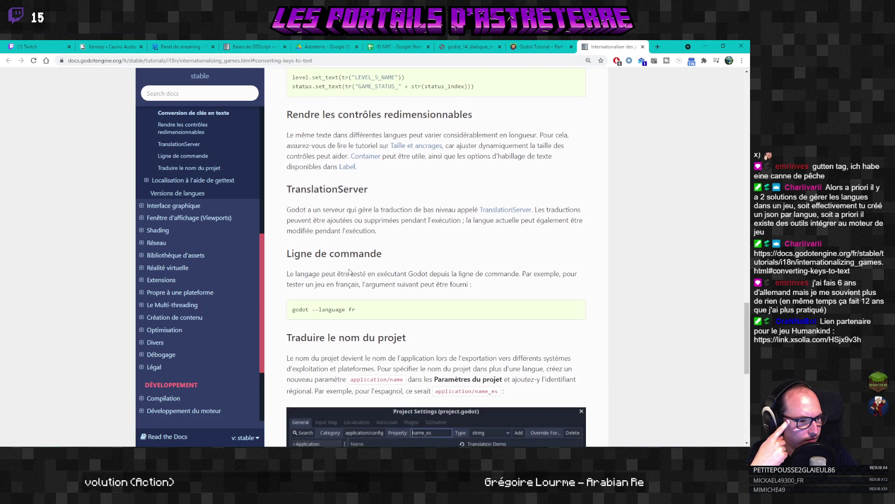
{"action": "scroll", "coordinate": [349, 273], "scroll_direction": "down", "scroll_amount": 6}
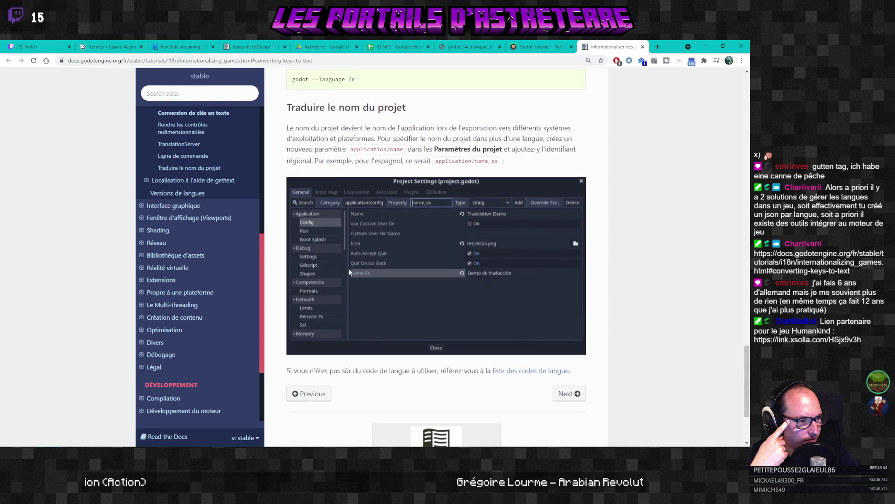
{"action": "scroll", "coordinate": [350, 273], "scroll_direction": "up", "scroll_amount": 15}
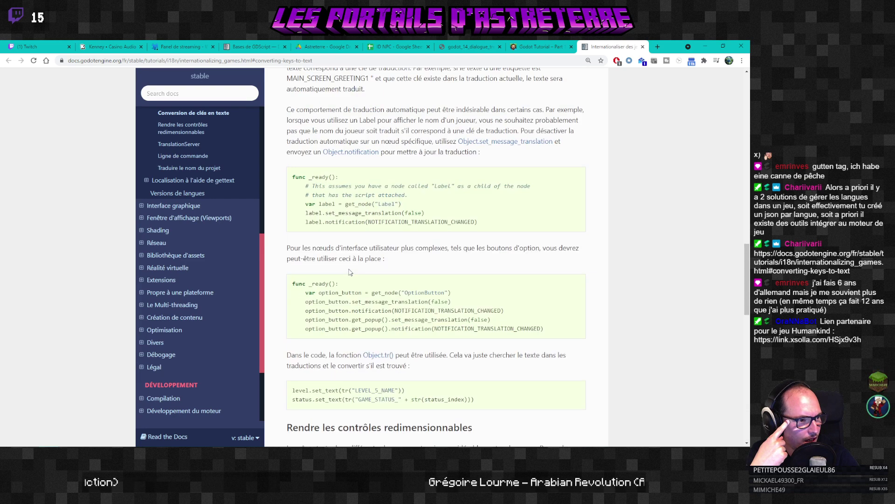
{"action": "scroll", "coordinate": [349, 272], "scroll_direction": "up", "scroll_amount": 2}
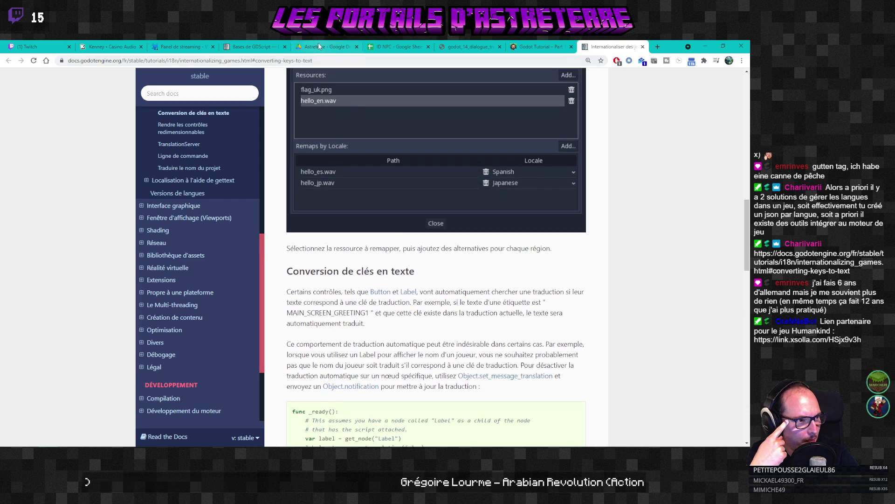
Step: Open the translations spreadsheet from the Astreterre folder in Google Drive
{"action": "left_click", "coordinate": [318, 46]}
{"action": "scroll", "coordinate": [373, 266], "scroll_direction": "up", "scroll_amount": 2}
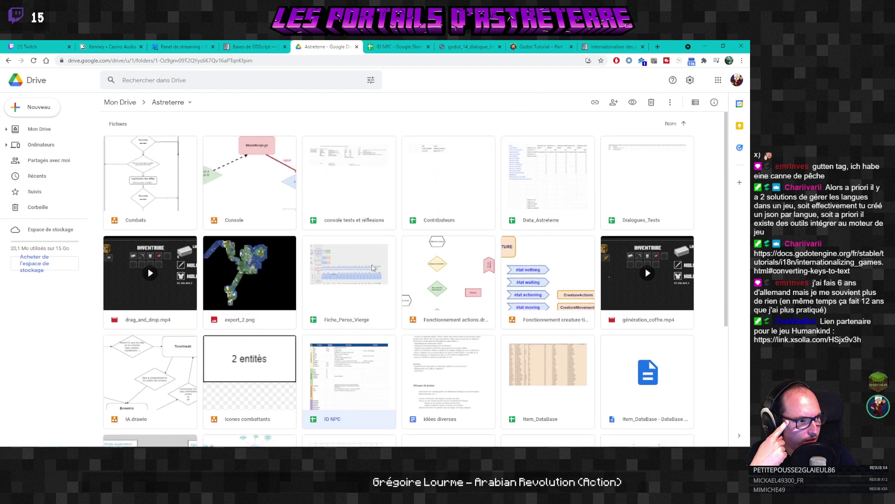
{"action": "scroll", "coordinate": [200, 283], "scroll_direction": "down", "scroll_amount": 4}
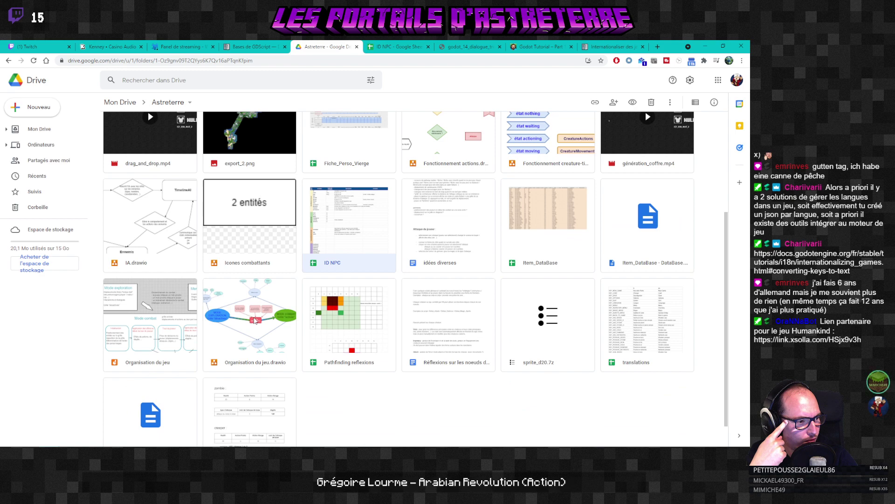
{"action": "double_click", "coordinate": [643, 308]}
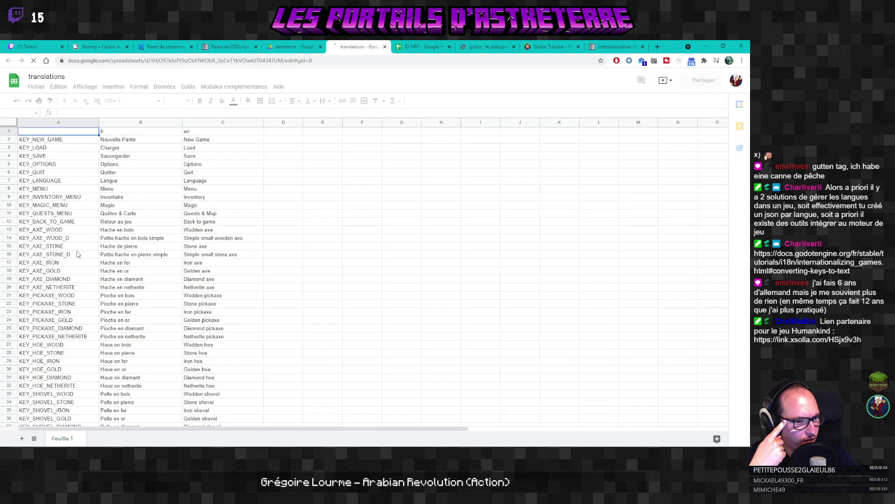
Step: Examine the translation keys with their French and English texts, the quest dialogue tree diagram, and the Godot section on converting keys to text
{"action": "left_click", "coordinate": [57, 312]}
{"action": "scroll", "coordinate": [57, 311], "scroll_direction": "down", "scroll_amount": 10}
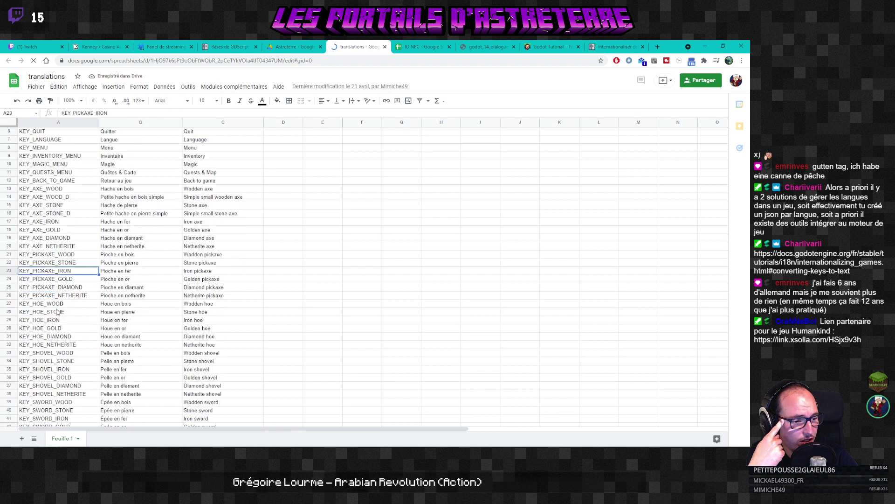
{"action": "scroll", "coordinate": [57, 312], "scroll_direction": "down", "scroll_amount": 10}
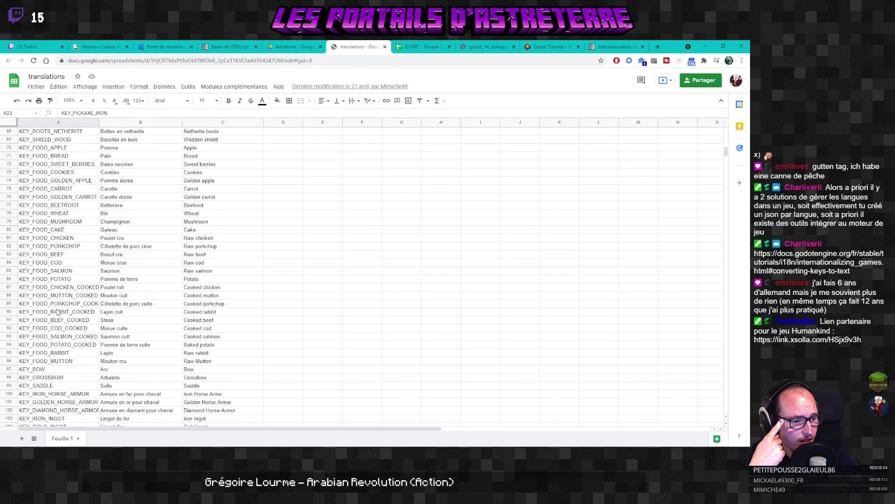
{"action": "scroll", "coordinate": [57, 311], "scroll_direction": "up", "scroll_amount": 6}
{"action": "scroll", "coordinate": [57, 311], "scroll_direction": "up", "scroll_amount": 10}
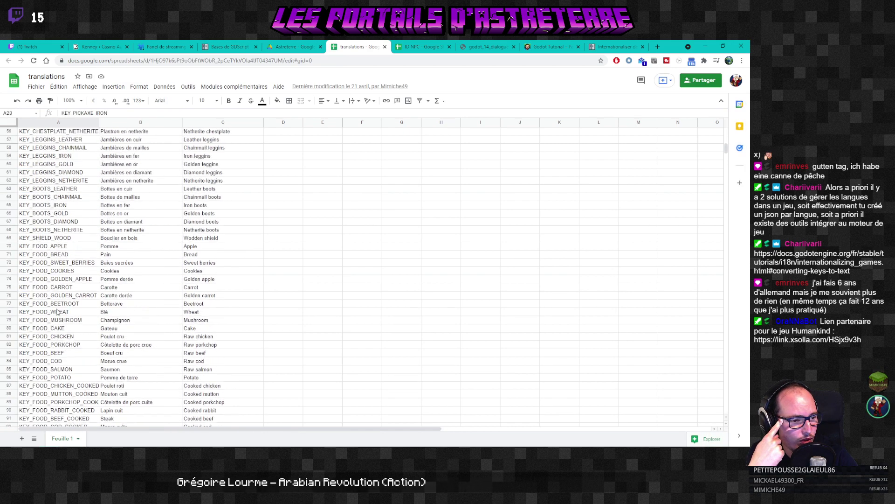
{"action": "scroll", "coordinate": [57, 311], "scroll_direction": "up", "scroll_amount": 3}
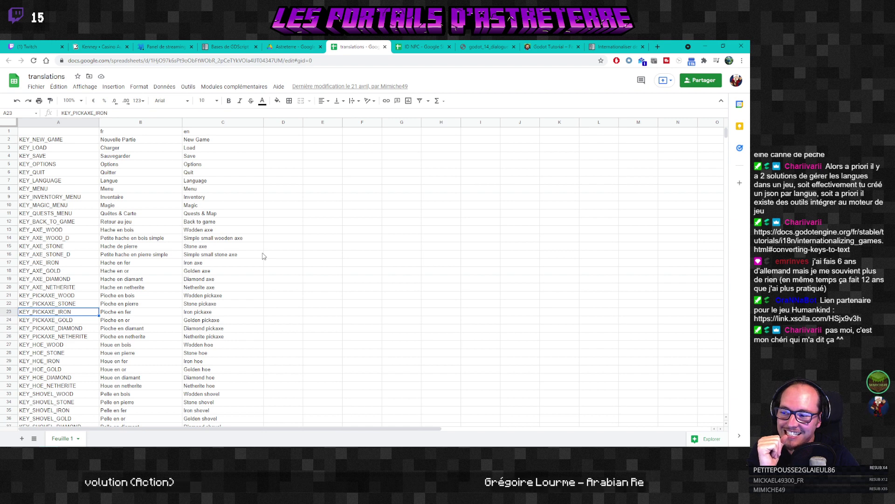
{"action": "left_click", "coordinate": [203, 253]}
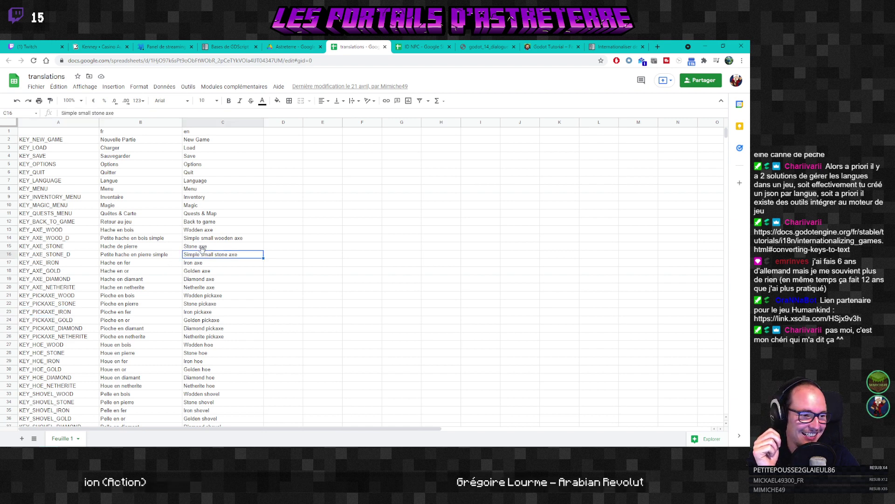
{"action": "left_click", "coordinate": [260, 172]}
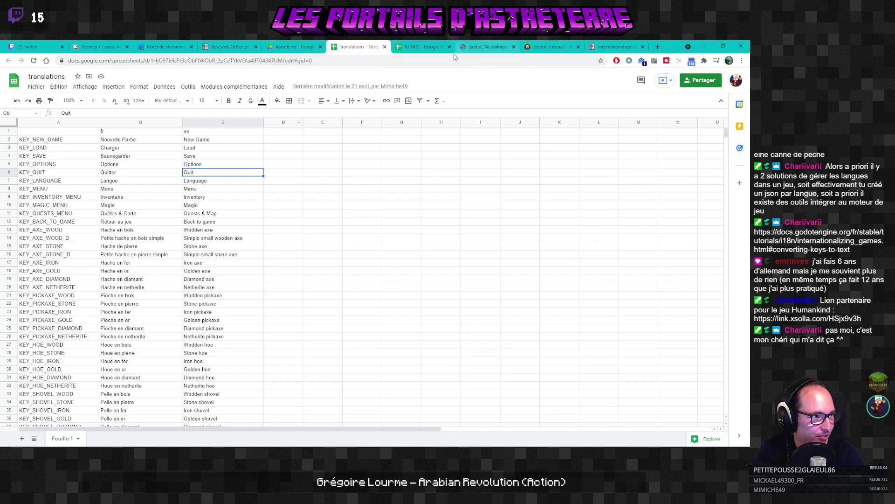
{"action": "left_click", "coordinate": [485, 47]}
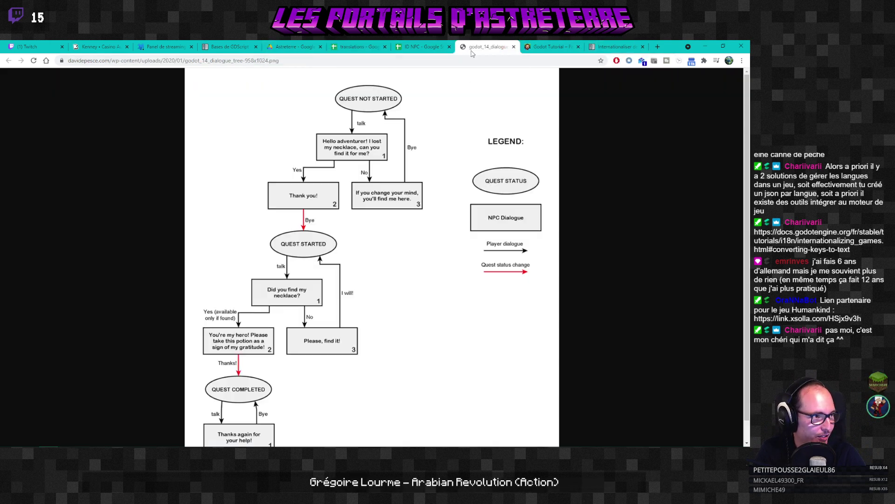
{"action": "left_click", "coordinate": [593, 47]}
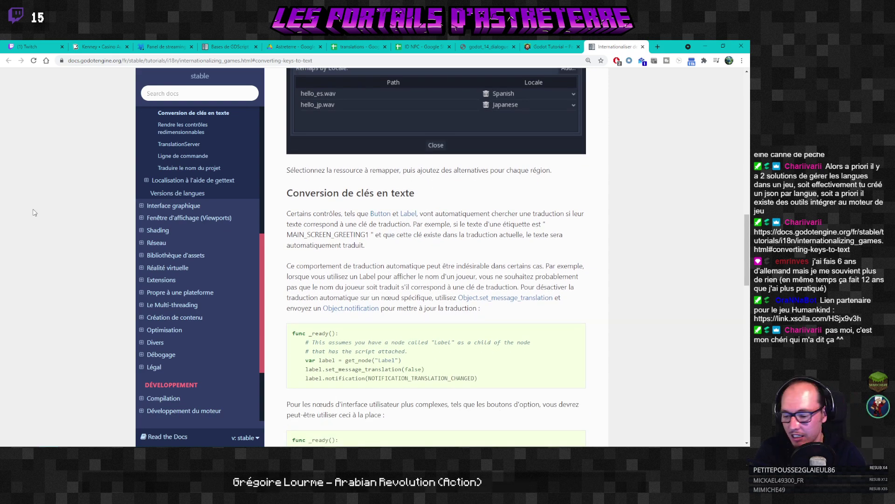
Step: Switch back to LibreSprite, set the new sprite's height to 256 px and create the 960 × 256 transparent sprite
{"action": "key", "text": "alt+Tab"}
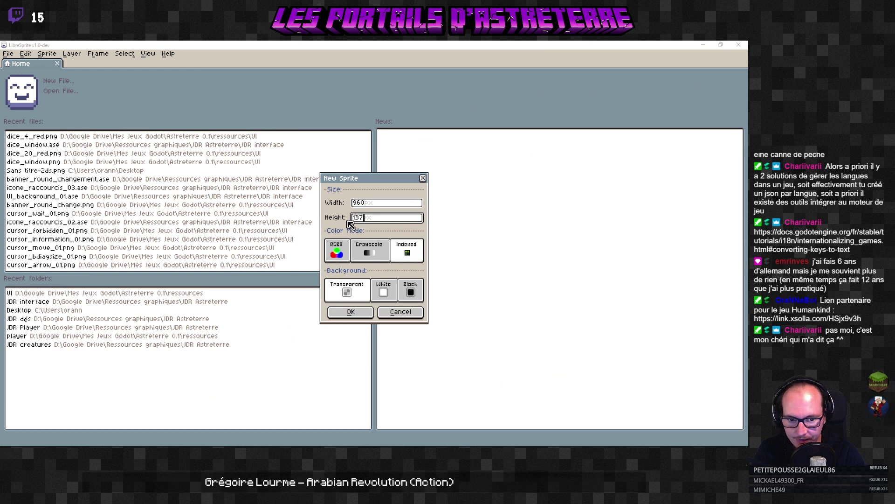
{"action": "left_click", "coordinate": [378, 220]}
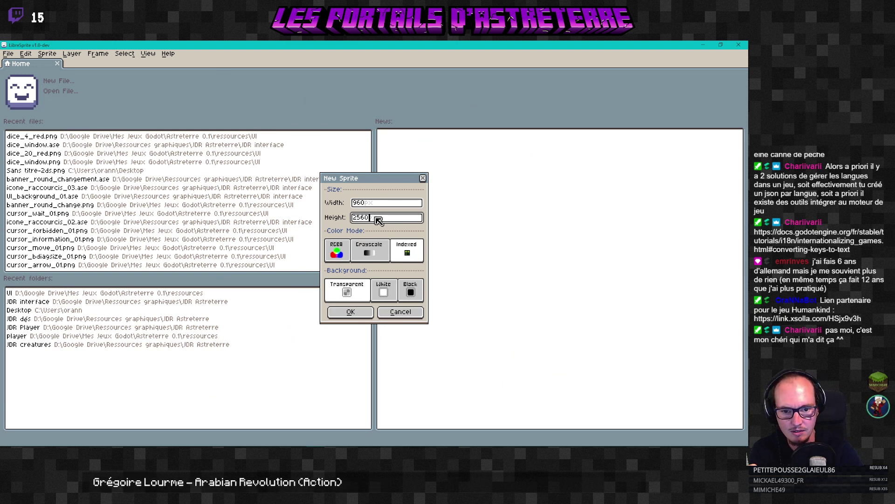
{"action": "left_click", "coordinate": [362, 315]}
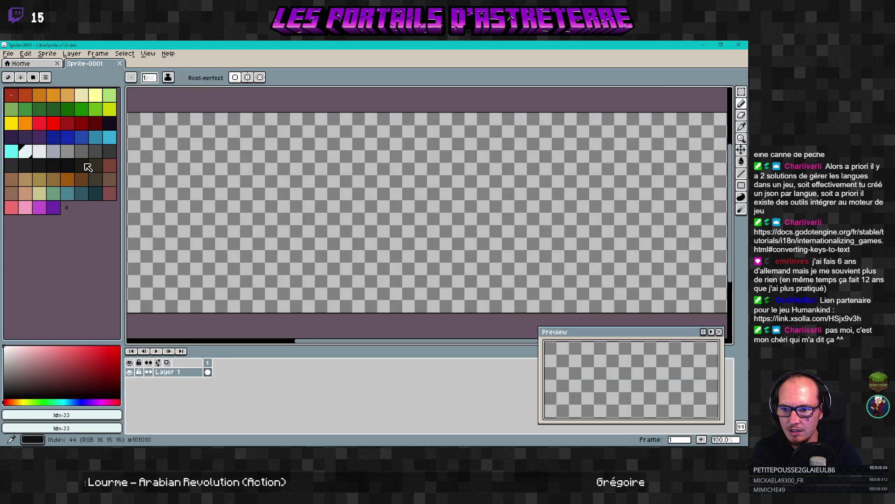
{"action": "scroll", "coordinate": [256, 183], "scroll_direction": "down", "scroll_amount": 2}
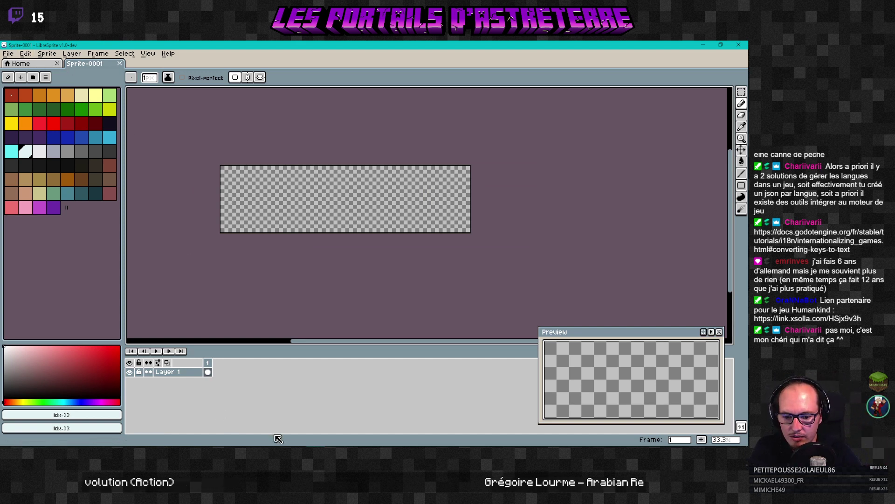
Step: Open the recent file UI_background_01.ase to use its dark pixel texture as a source
{"action": "left_click", "coordinate": [16, 64]}
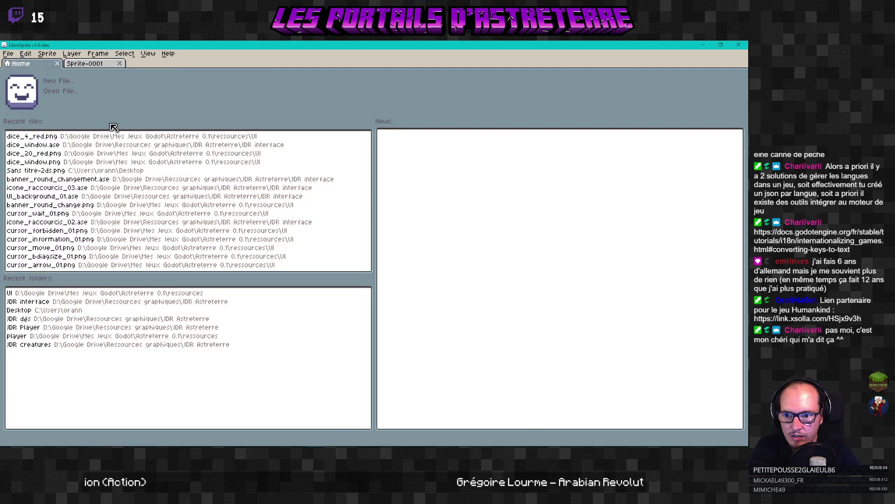
{"action": "left_click", "coordinate": [81, 200]}
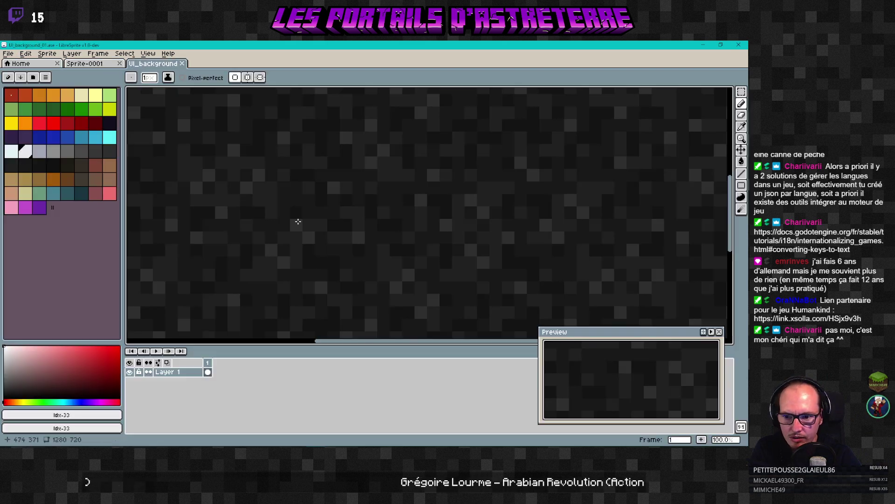
{"action": "scroll", "coordinate": [298, 222], "scroll_direction": "down", "scroll_amount": 4}
{"action": "scroll", "coordinate": [317, 221], "scroll_direction": "up", "scroll_amount": 3}
{"action": "scroll", "coordinate": [338, 222], "scroll_direction": "down", "scroll_amount": 2}
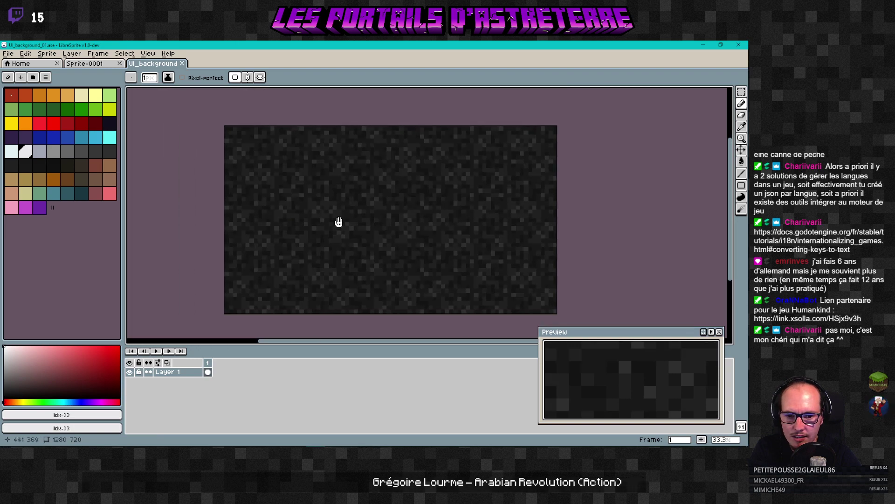
{"action": "middle_click_drag", "start_coordinate": [339, 222], "coordinate": [321, 224]}
Step: Select a 960 × 256 px rectangle of the UI_background texture, starting at its upper-left corner
{"action": "left_click", "coordinate": [742, 92]}
{"action": "left_click", "coordinate": [94, 64]}
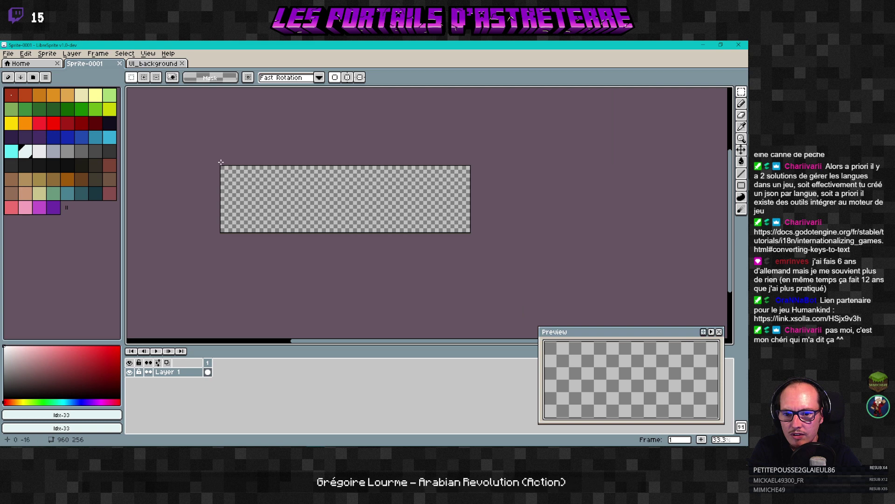
{"action": "left_click", "coordinate": [154, 63]}
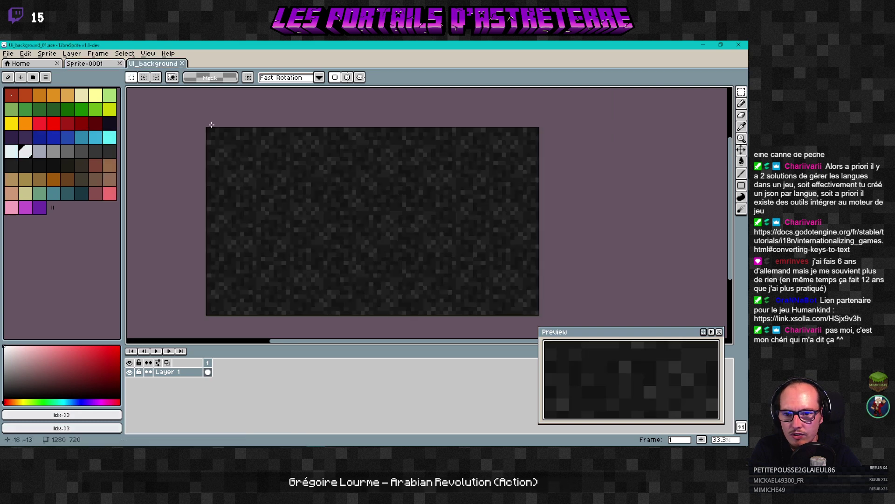
{"action": "left_click_drag", "start_coordinate": [296, 167], "coordinate": [303, 168]}
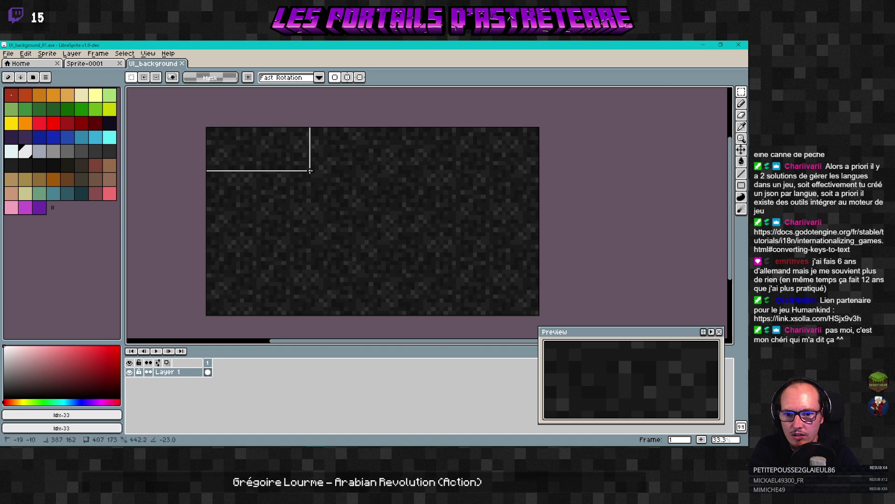
{"action": "left_click_drag", "start_coordinate": [364, 183], "coordinate": [448, 192]}
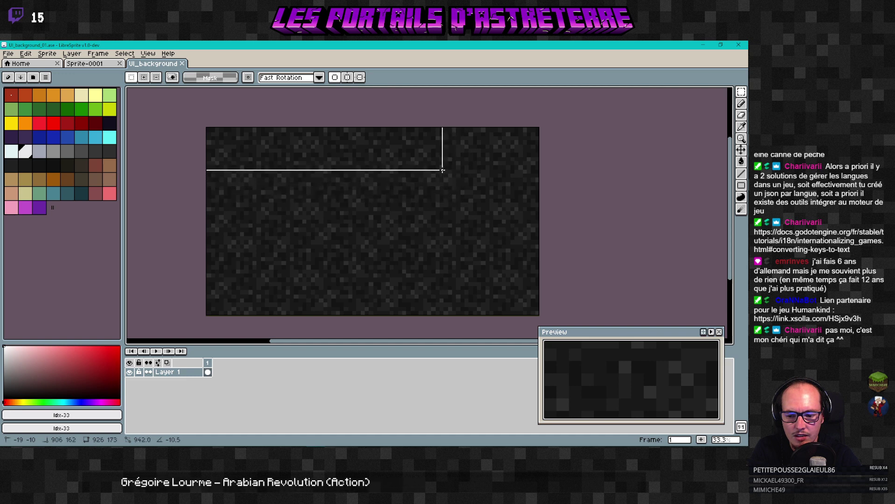
{"action": "left_click_drag", "start_coordinate": [443, 175], "coordinate": [410, 185]}
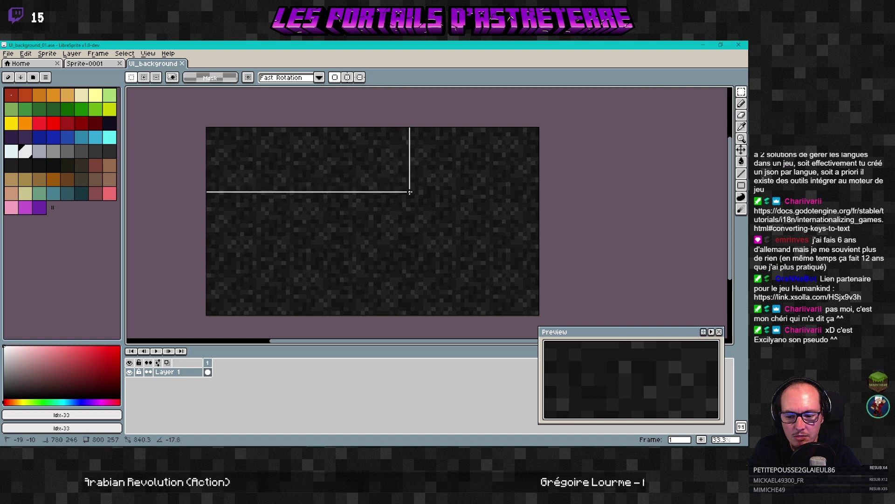
{"action": "left_click_drag", "start_coordinate": [410, 192], "coordinate": [408, 193]}
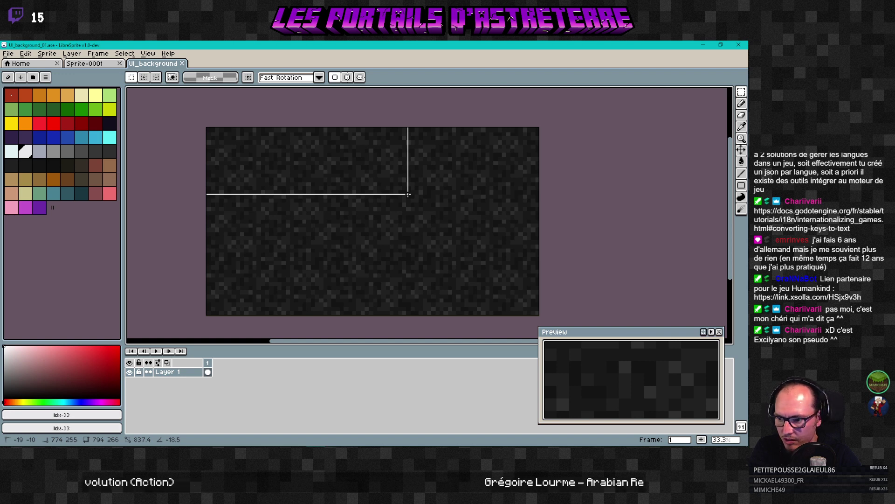
{"action": "left_click_drag", "start_coordinate": [408, 194], "coordinate": [407, 187]}
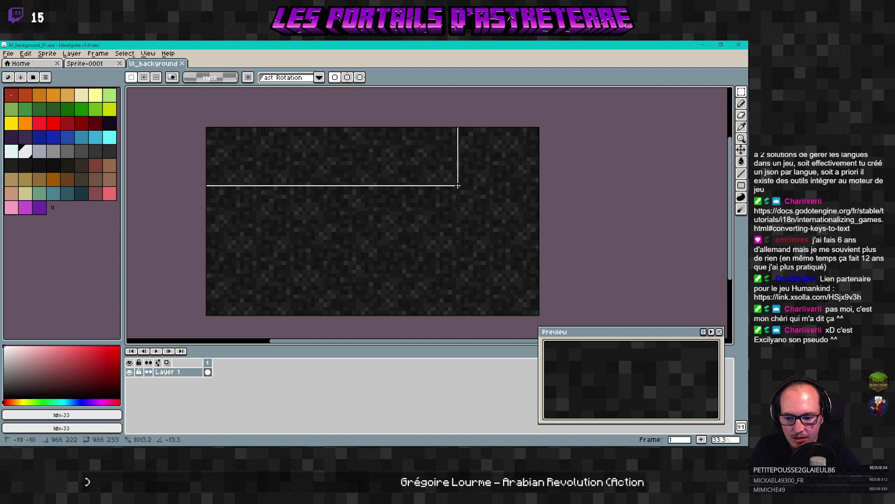
{"action": "mouse_move", "coordinate": [458, 185]}
{"action": "left_mouse_down"}
{"action": "mouse_move", "coordinate": [458, 201]}
{"action": "mouse_move", "coordinate": [454, 194]}
{"action": "left_mouse_up"}
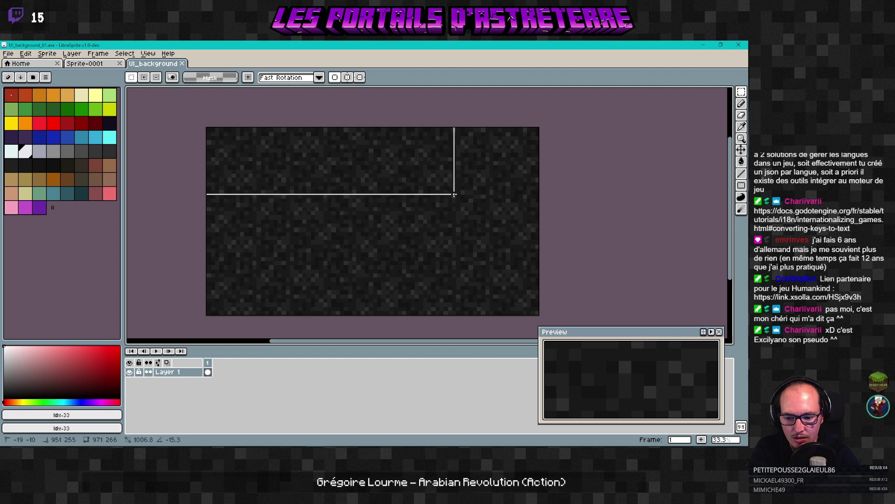
{"action": "scroll", "coordinate": [455, 194], "scroll_direction": "up", "scroll_amount": 6}
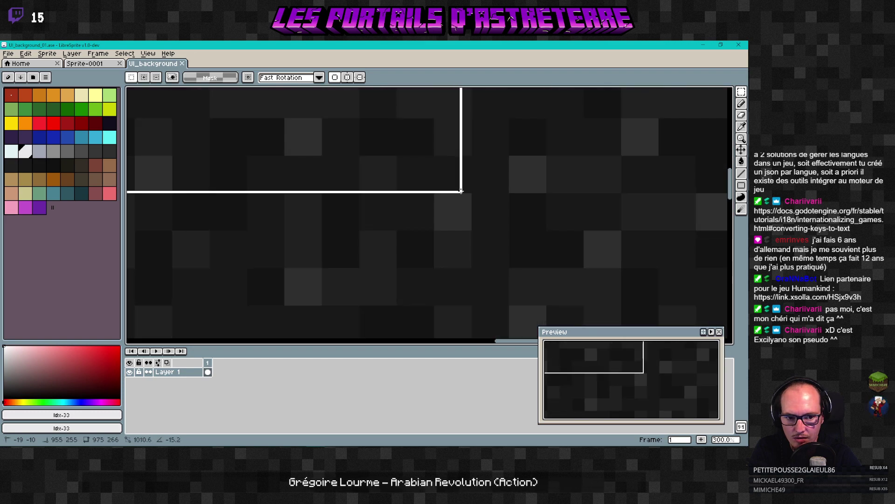
{"action": "left_click_drag", "start_coordinate": [461, 191], "coordinate": [472, 191]}
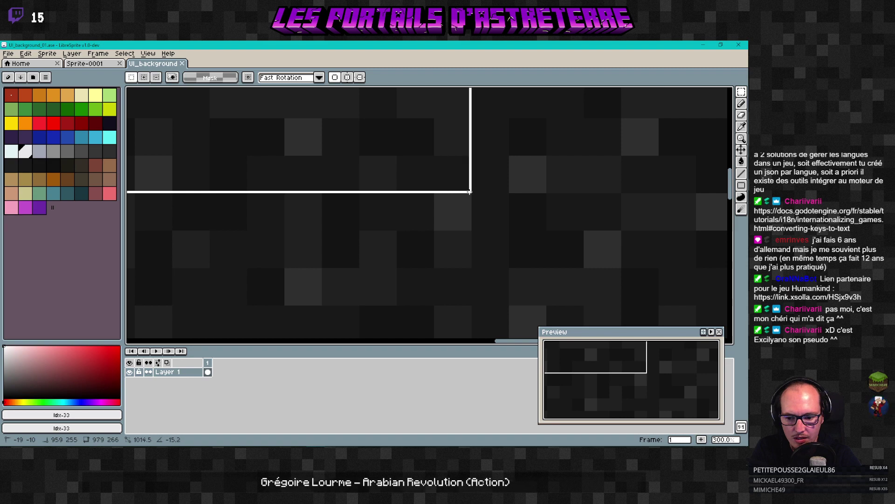
{"action": "left_click_drag", "start_coordinate": [470, 191], "coordinate": [471, 192]}
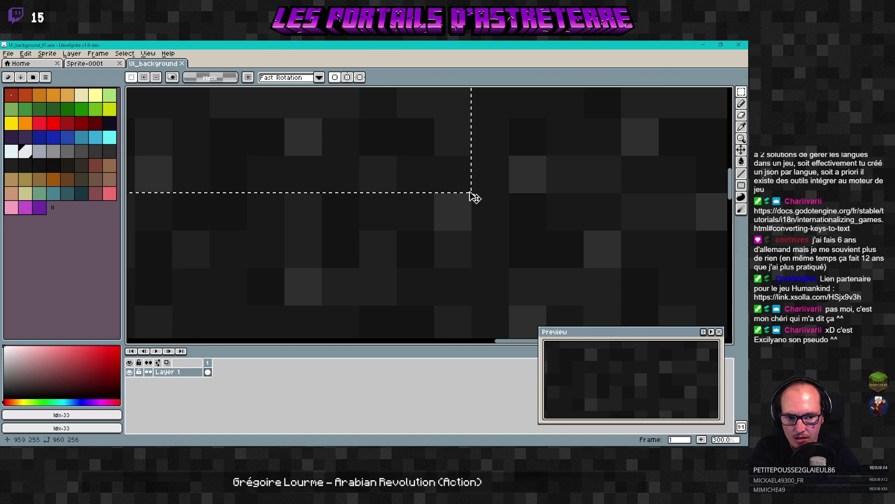
{"action": "scroll", "coordinate": [418, 221], "scroll_direction": "down", "scroll_amount": 5}
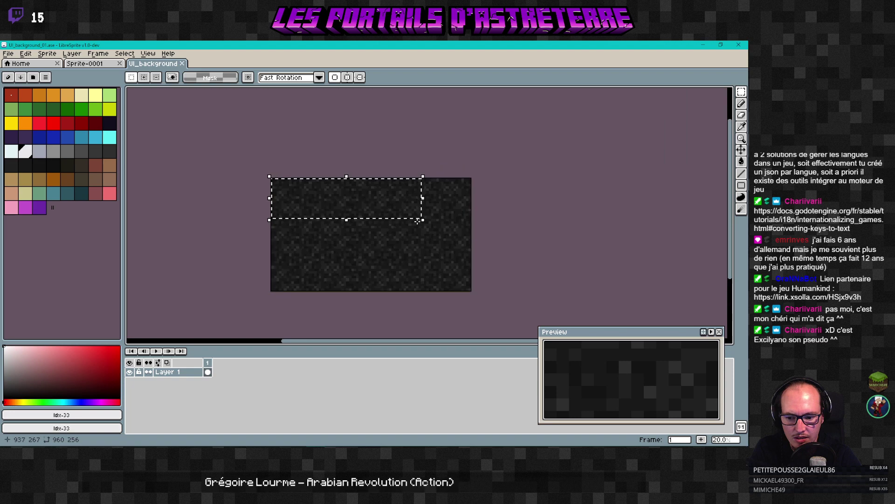
{"action": "scroll", "coordinate": [378, 226], "scroll_direction": "up", "scroll_amount": 1}
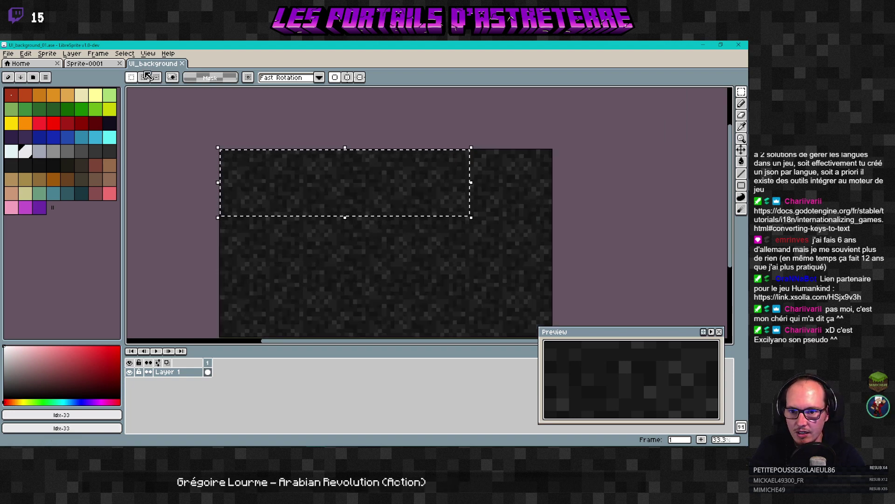
Step: Paste the copied dark texture into the new 960 × 256 sprite so it fills the canvas, and commit its placement
{"action": "left_click", "coordinate": [92, 67]}
{"action": "key", "text": "ctrl+v"}
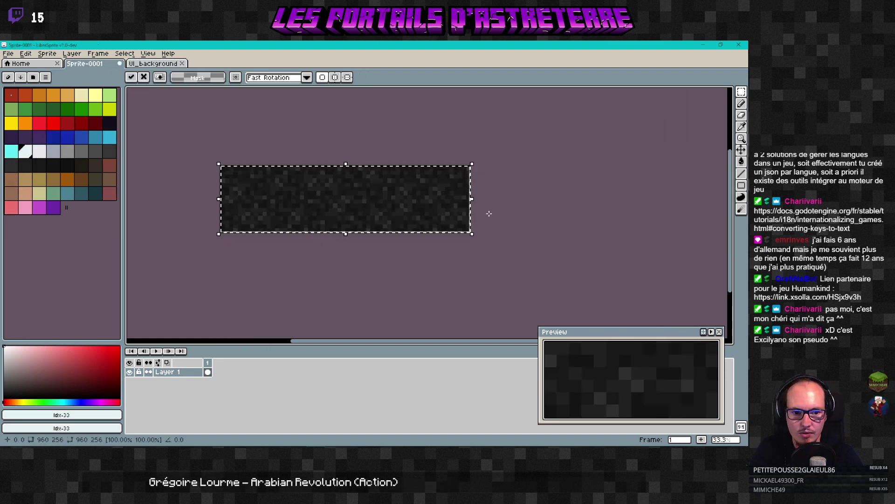
{"action": "left_click", "coordinate": [473, 238]}
{"action": "scroll", "coordinate": [273, 233], "scroll_direction": "up", "scroll_amount": 3}
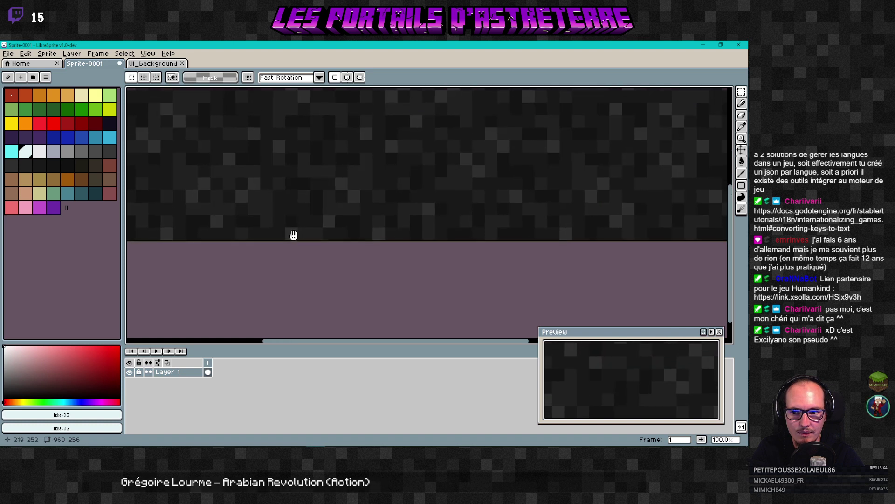
{"action": "scroll", "coordinate": [294, 233], "scroll_direction": "down", "scroll_amount": 2}
{"action": "middle_click_drag", "start_coordinate": [300, 231], "coordinate": [299, 255]}
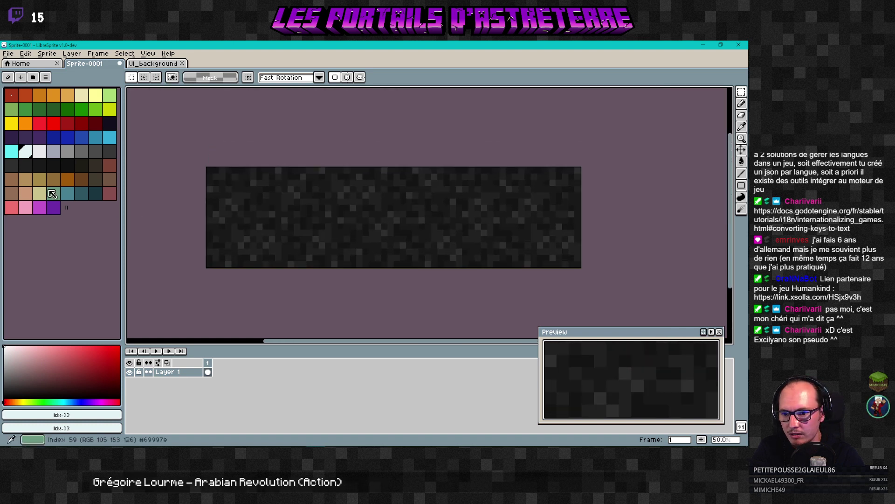
Step: Try several brown and beige palette colours as the foreground colour, ending on the beige #cac48c at index 58
{"action": "left_click", "coordinate": [25, 180]}
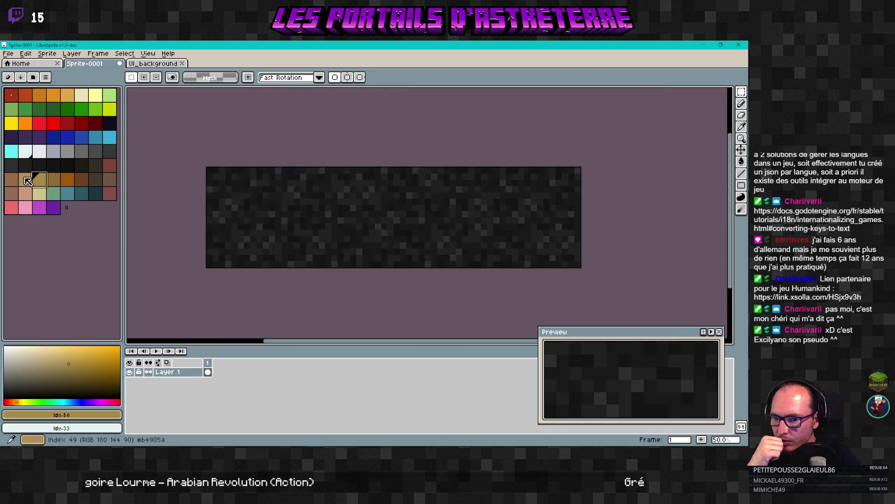
{"action": "left_click", "coordinate": [25, 196]}
{"action": "left_click", "coordinate": [39, 193]}
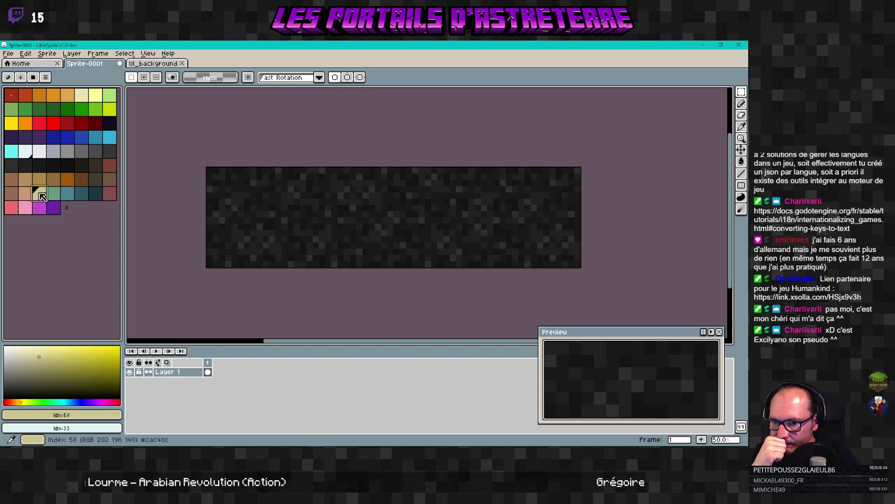
{"action": "left_click", "coordinate": [40, 179]}
{"action": "left_click", "coordinate": [53, 185]}
{"action": "left_click", "coordinate": [39, 193]}
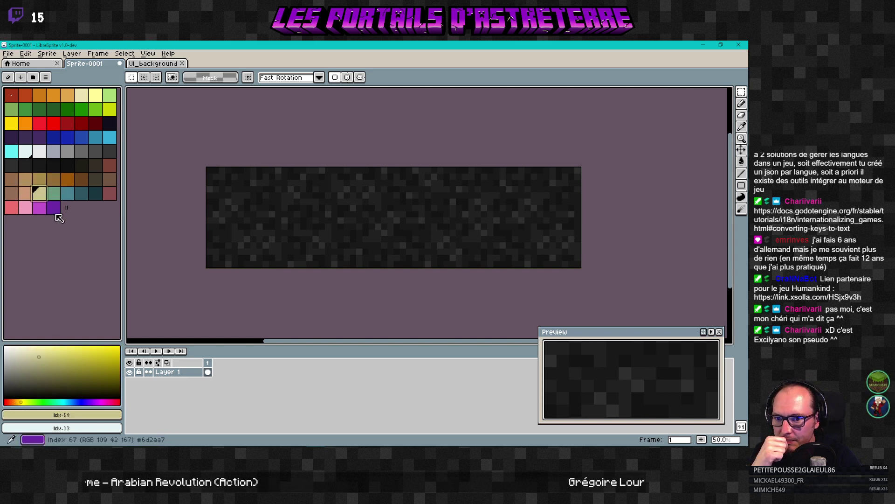
{"action": "left_click", "coordinate": [82, 95]}
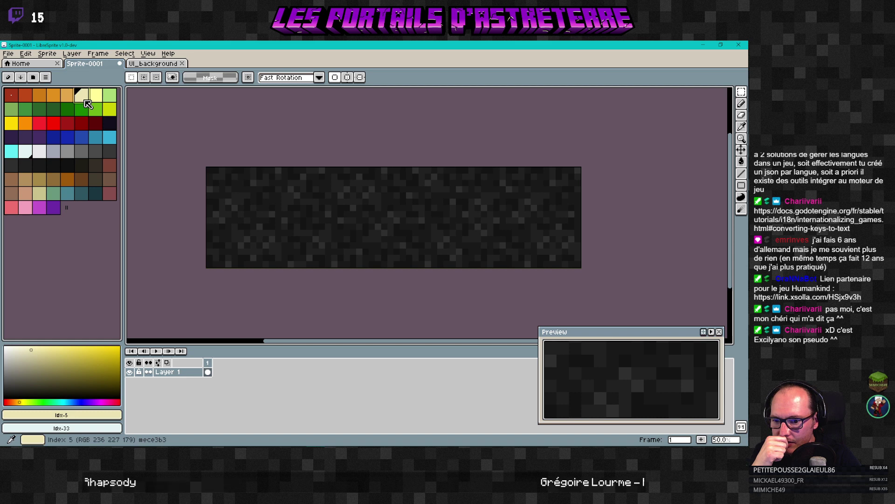
{"action": "left_click", "coordinate": [39, 193]}
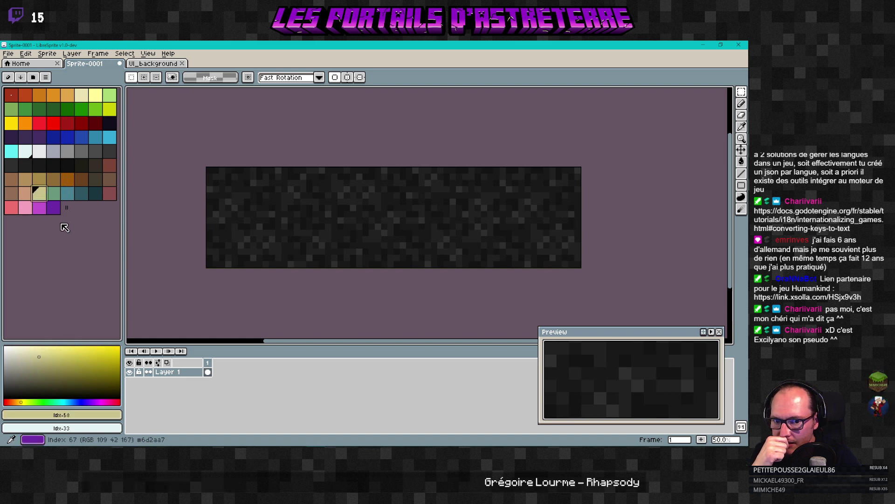
Step: Select all pixels of the dark grey #141414 by colour range with tolerance 0 and activate the Paint Bucket tool
{"action": "left_click", "coordinate": [125, 53]}
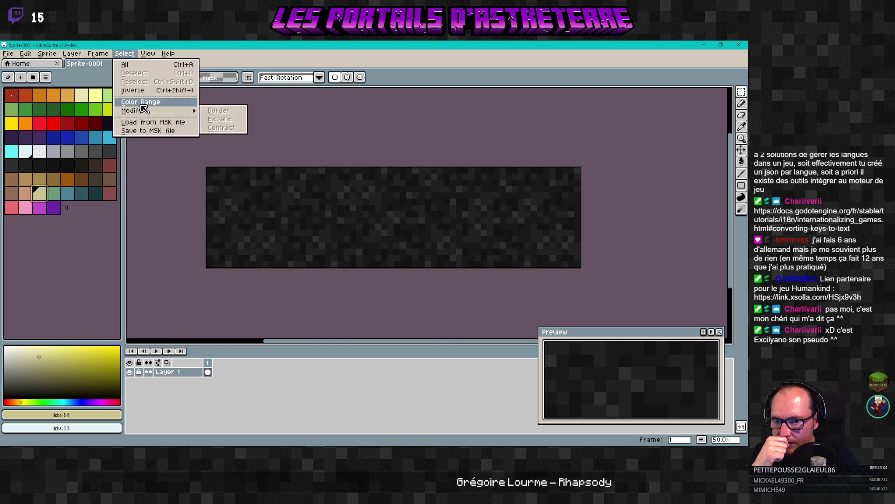
{"action": "left_click", "coordinate": [149, 100]}
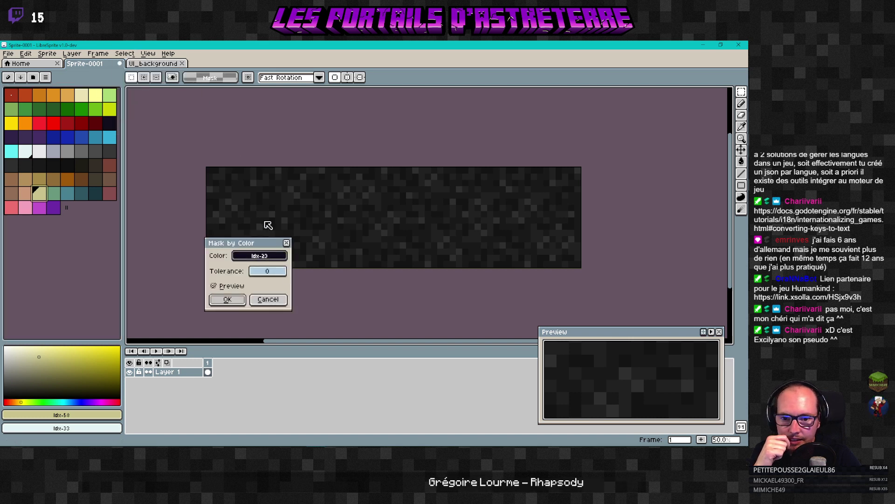
{"action": "left_click", "coordinate": [259, 255]}
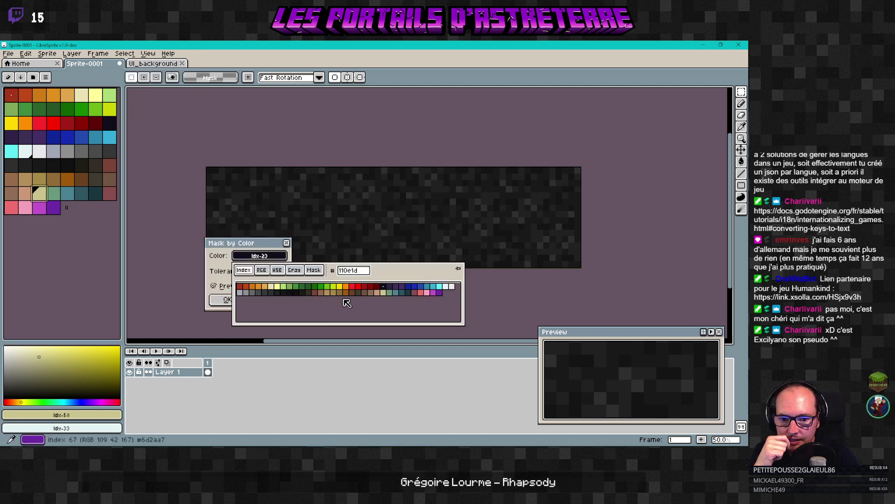
{"action": "left_click", "coordinate": [298, 293]}
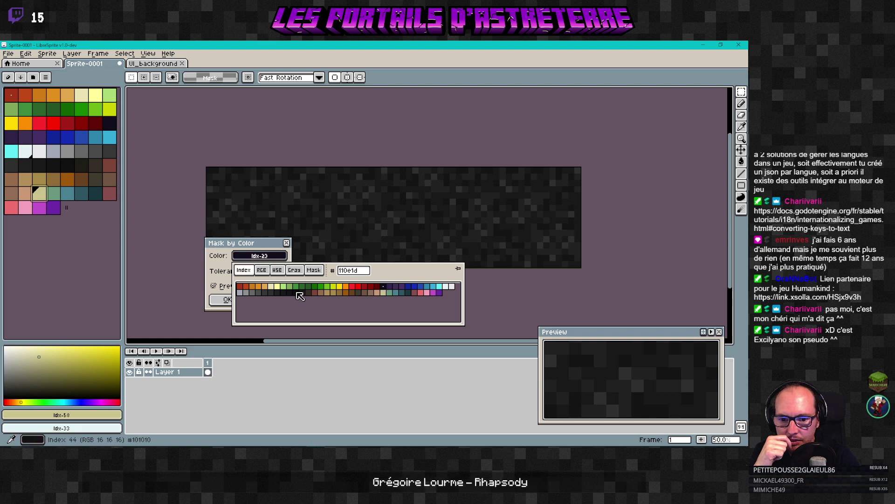
{"action": "left_click", "coordinate": [291, 294]}
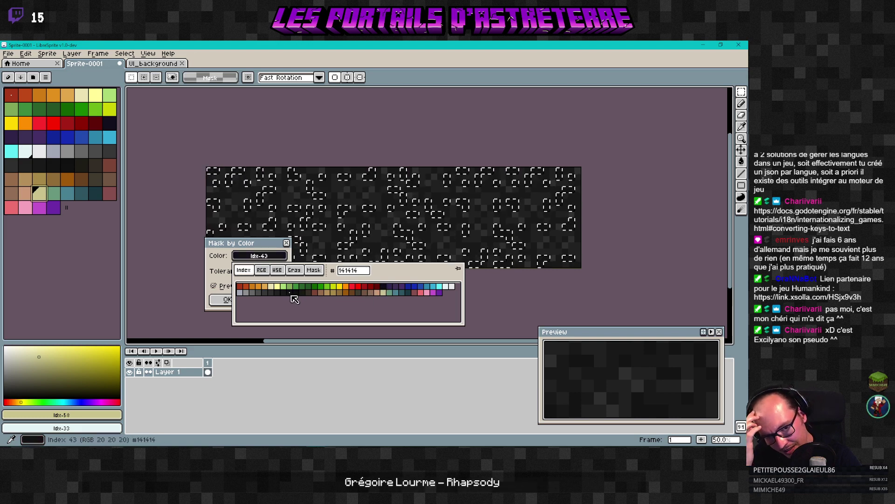
{"action": "left_click", "coordinate": [282, 294]}
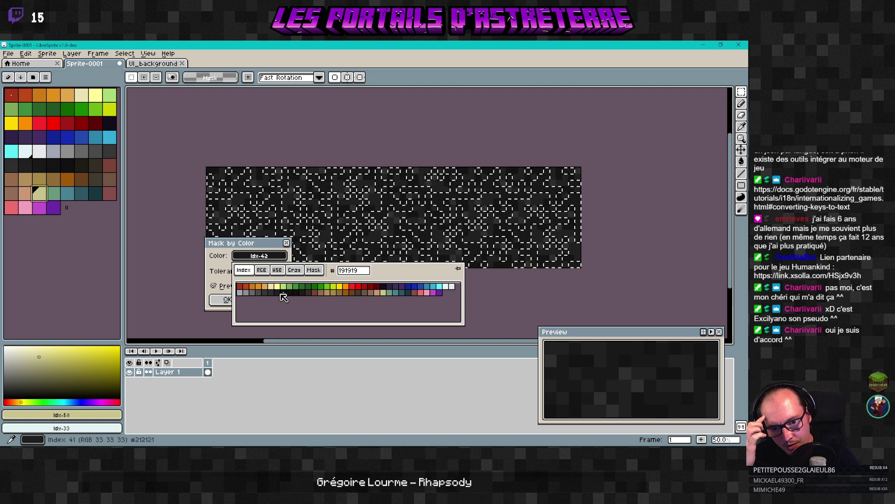
{"action": "left_click", "coordinate": [275, 294]}
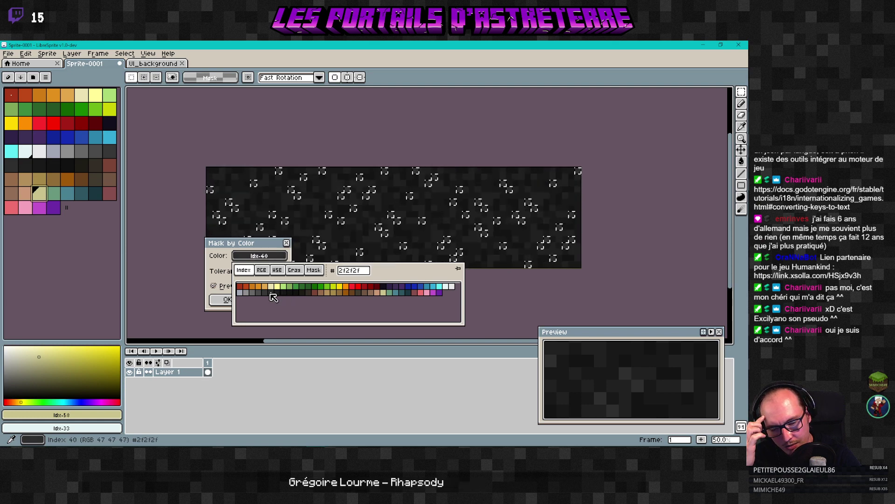
{"action": "left_click", "coordinate": [291, 294]}
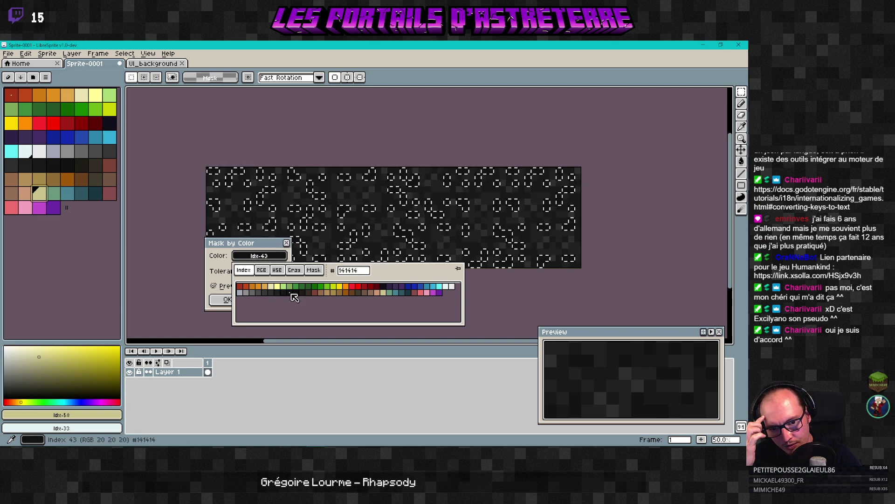
{"action": "left_click", "coordinate": [226, 300]}
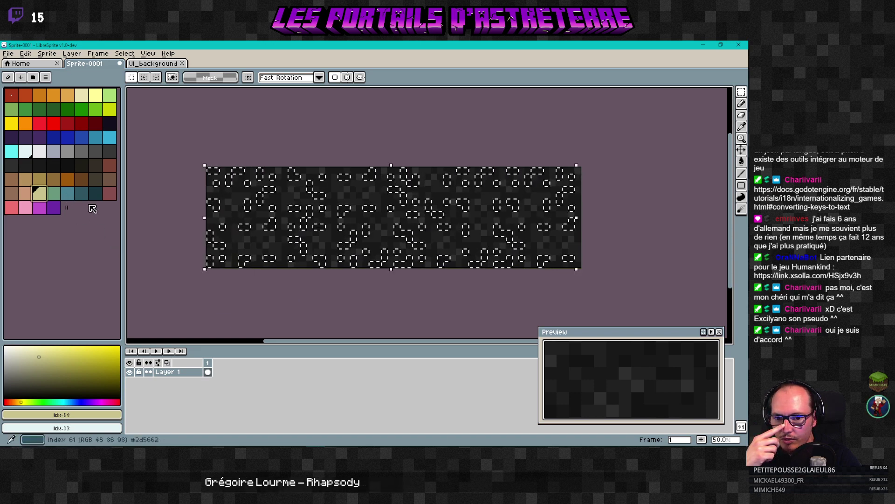
{"action": "key", "text": "w"}
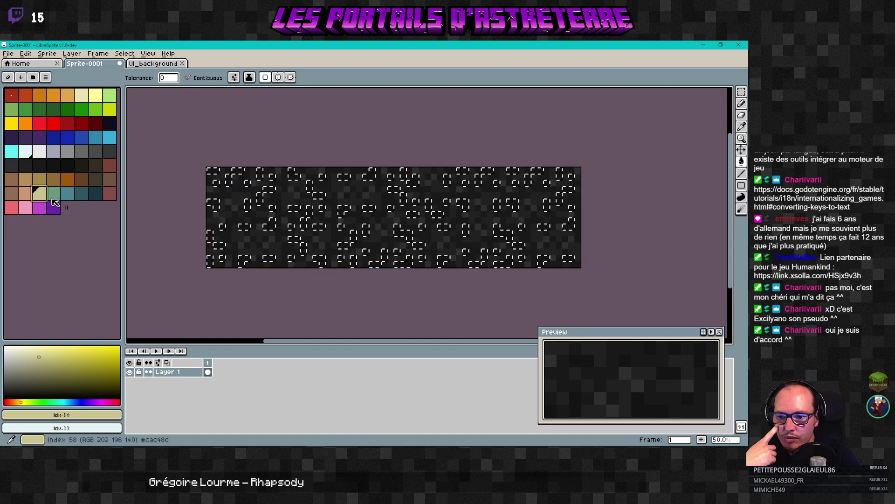
{"action": "left_click", "coordinate": [125, 53]}
{"action": "mouse_move", "coordinate": [99, 53]}
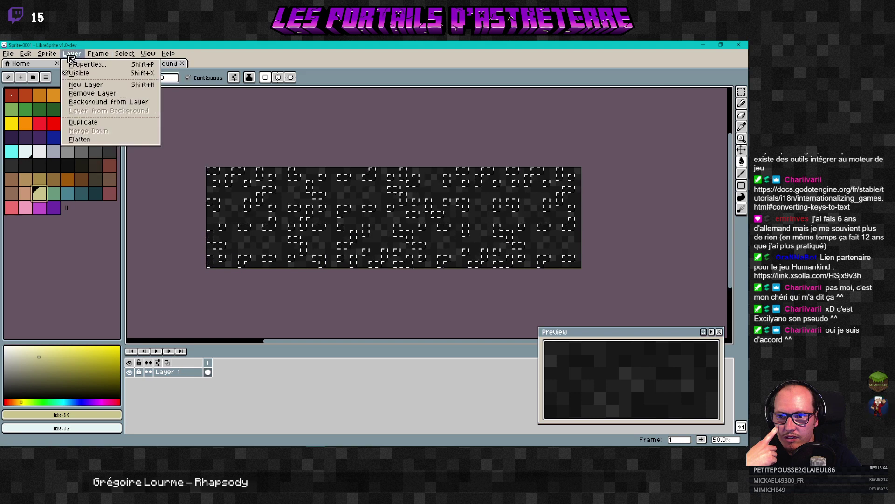
{"action": "mouse_move", "coordinate": [52, 57]}
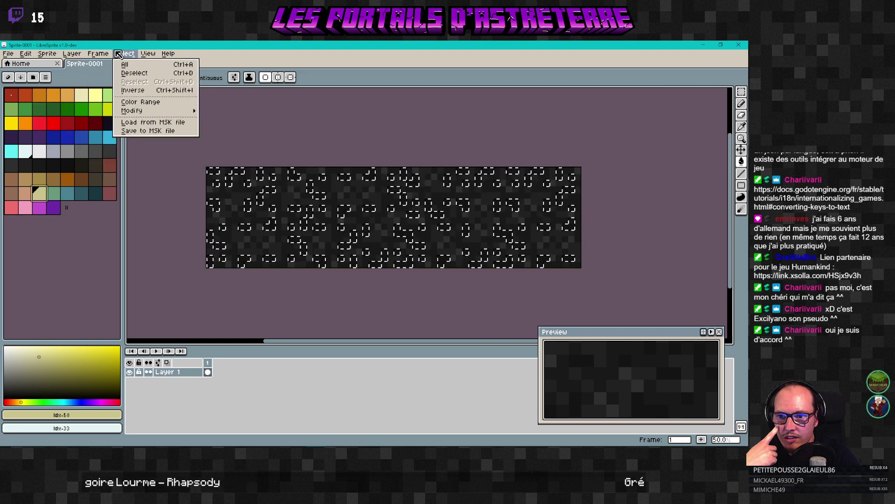
{"action": "mouse_move", "coordinate": [146, 114]}
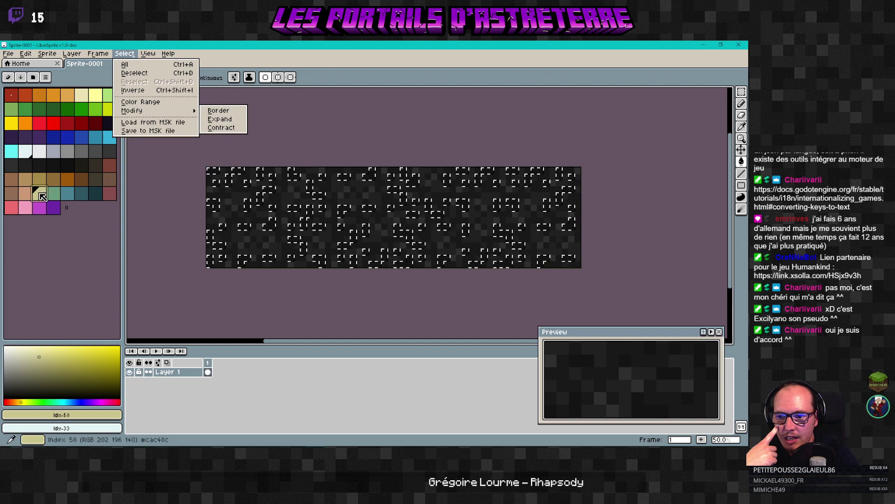
{"action": "left_click", "coordinate": [52, 167]}
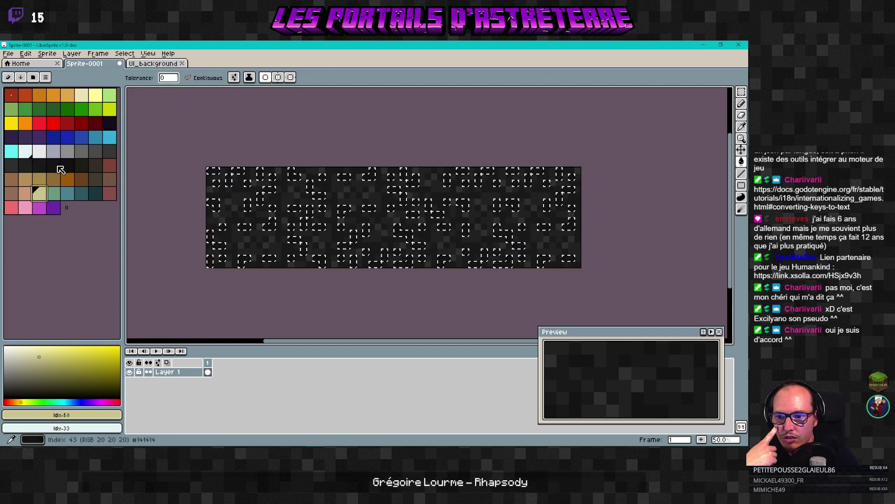
{"action": "left_click", "coordinate": [53, 167]}
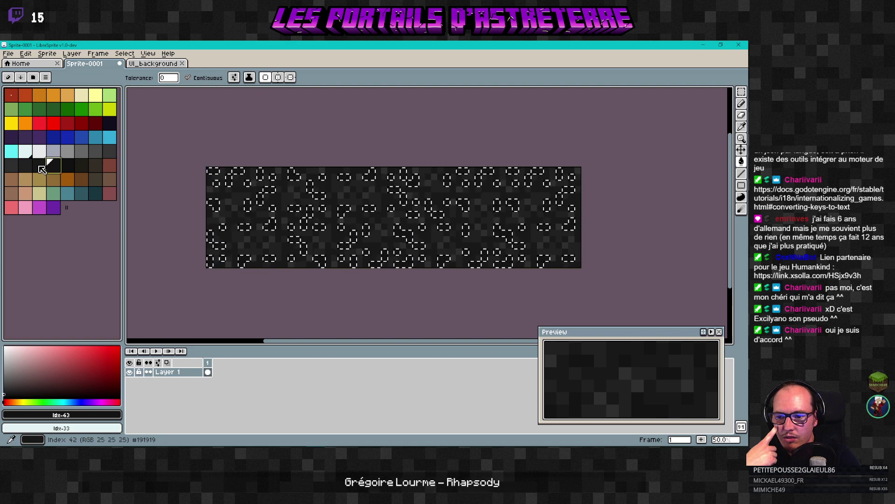
{"action": "left_click", "coordinate": [40, 167]}
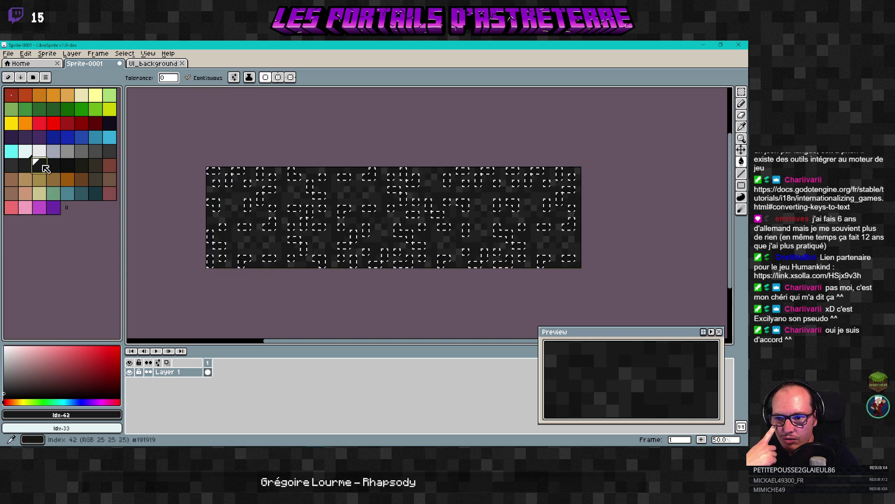
{"action": "left_click", "coordinate": [42, 194]}
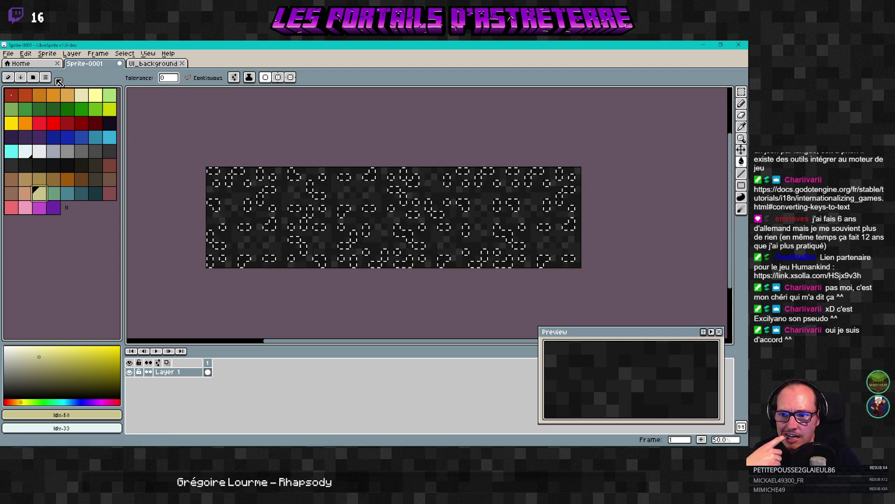
{"action": "left_click", "coordinate": [72, 54]}
{"action": "mouse_move", "coordinate": [53, 56]}
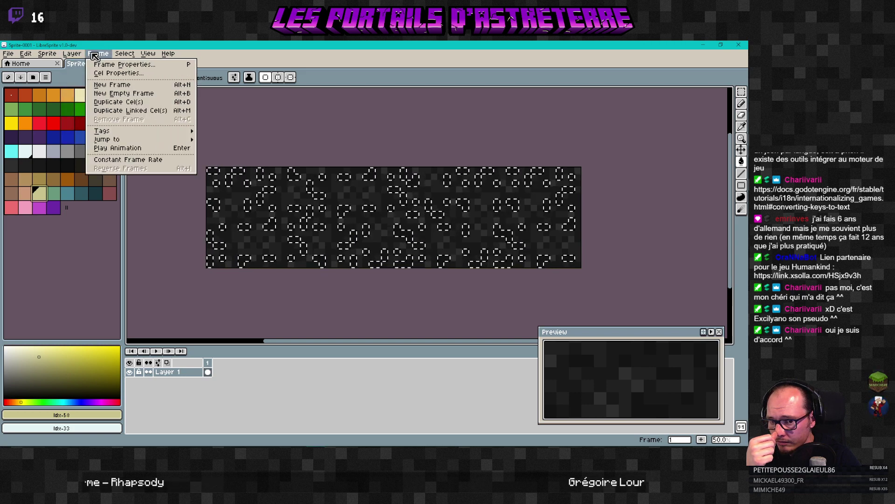
{"action": "mouse_move", "coordinate": [120, 133]}
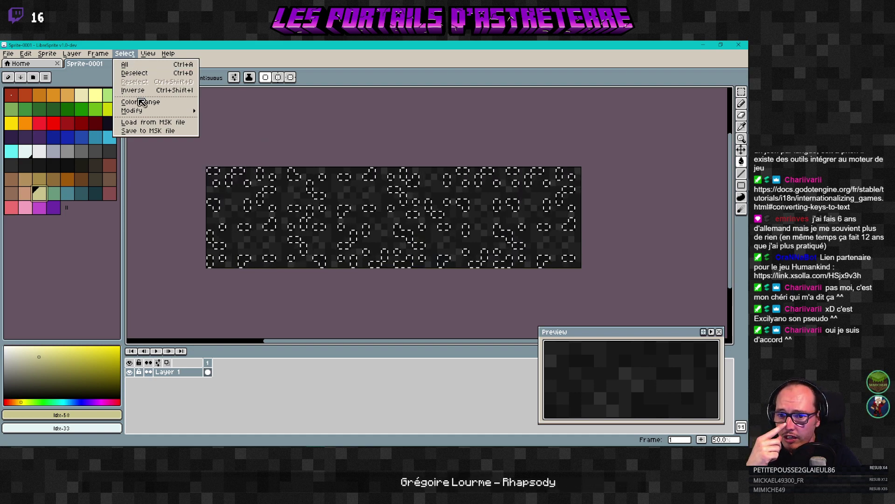
{"action": "mouse_move", "coordinate": [145, 56]}
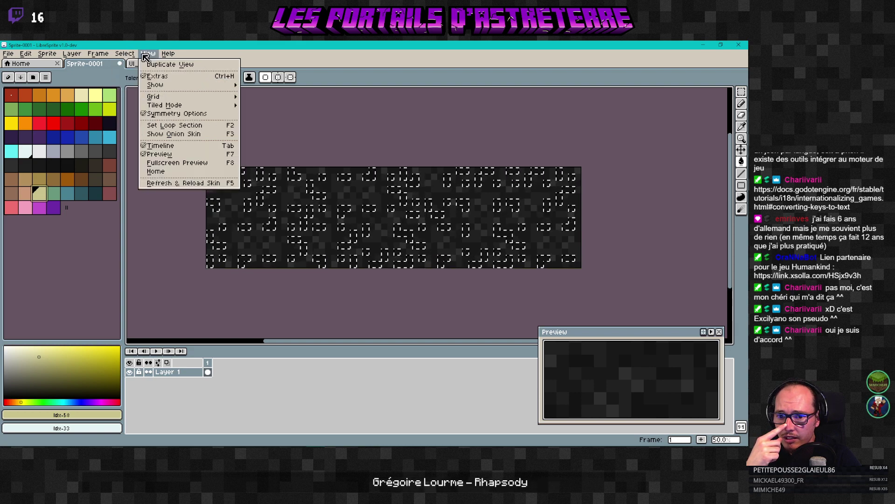
{"action": "mouse_move", "coordinate": [169, 88]}
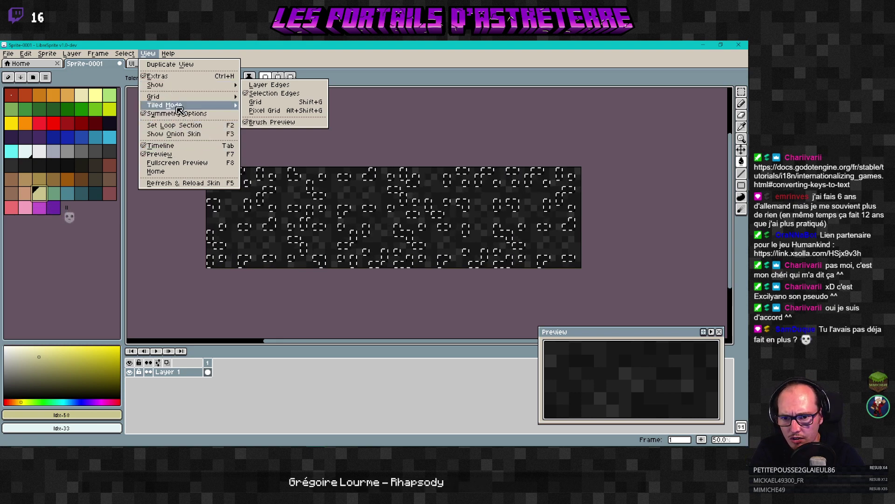
{"action": "mouse_move", "coordinate": [179, 108]}
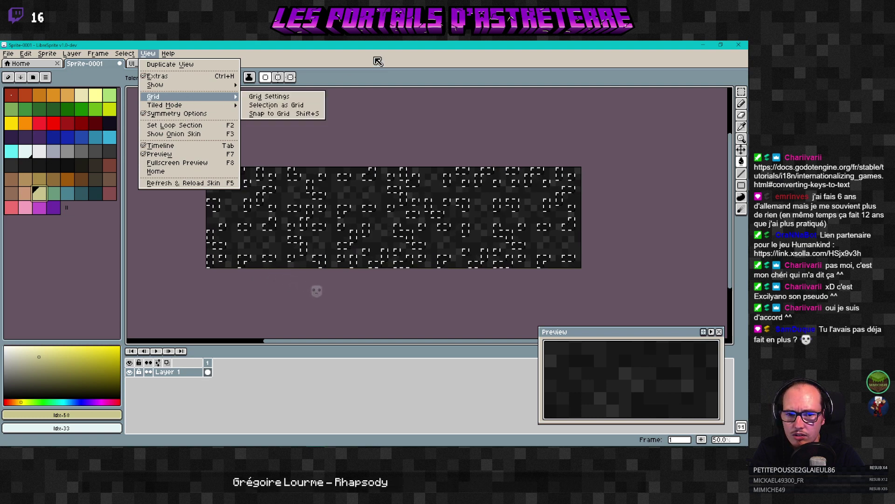
{"action": "left_click", "coordinate": [335, 216]}
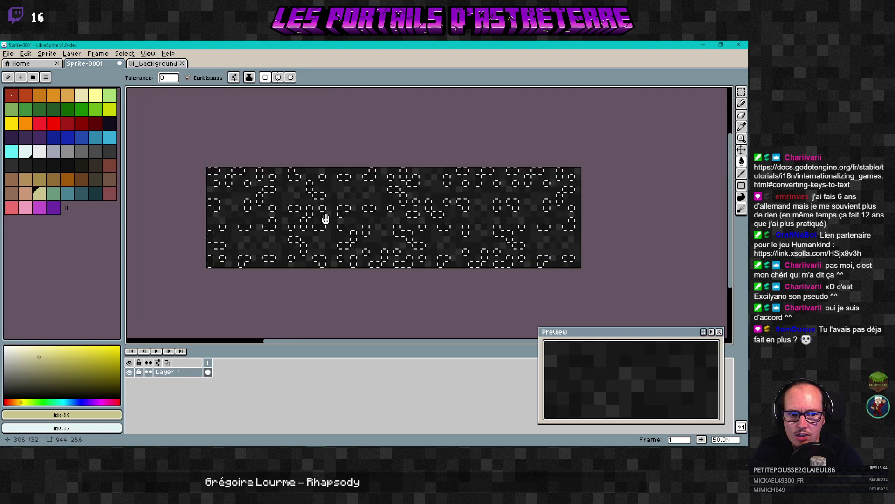
Step: Fill the selected dark squares in the texture's upper-left area one by one with the brown palette colour at index 51
{"action": "scroll", "coordinate": [336, 204], "scroll_direction": "up", "scroll_amount": 1}
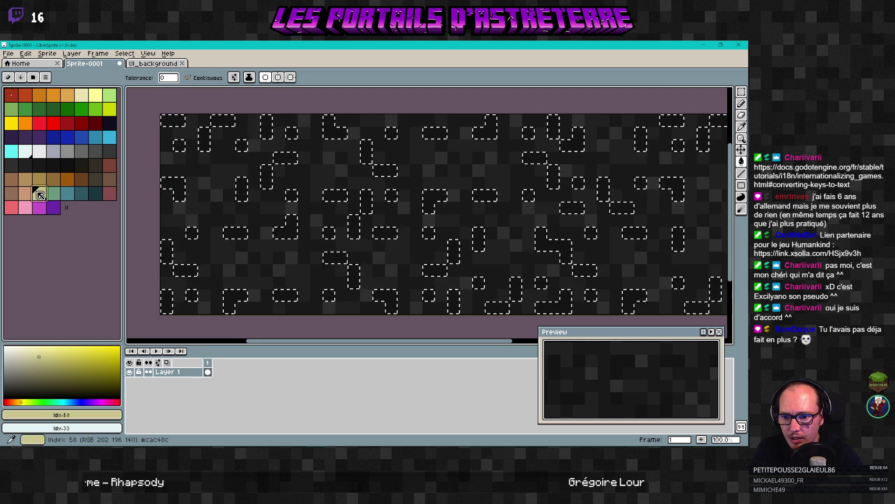
{"action": "left_click", "coordinate": [53, 179]}
{"action": "left_click", "coordinate": [265, 135]}
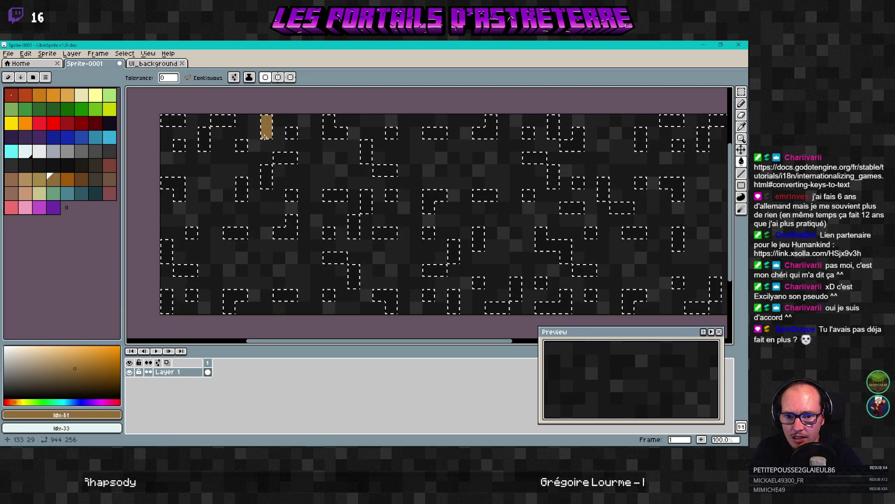
{"action": "left_click", "coordinate": [200, 139]}
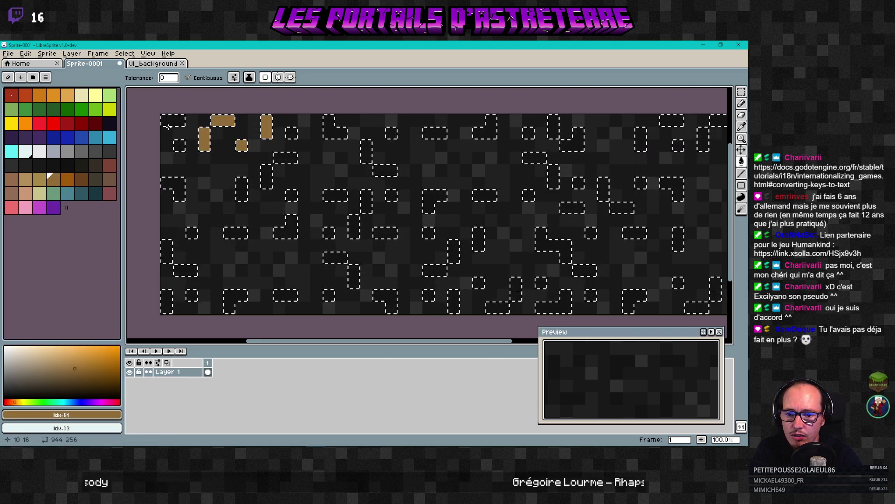
{"action": "left_click", "coordinate": [172, 120]}
{"action": "left_click", "coordinate": [179, 145]}
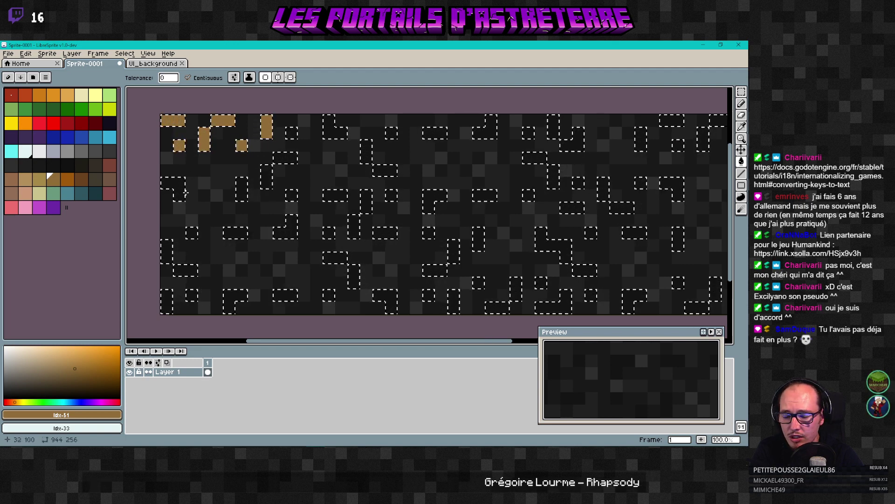
{"action": "left_click", "coordinate": [182, 192]}
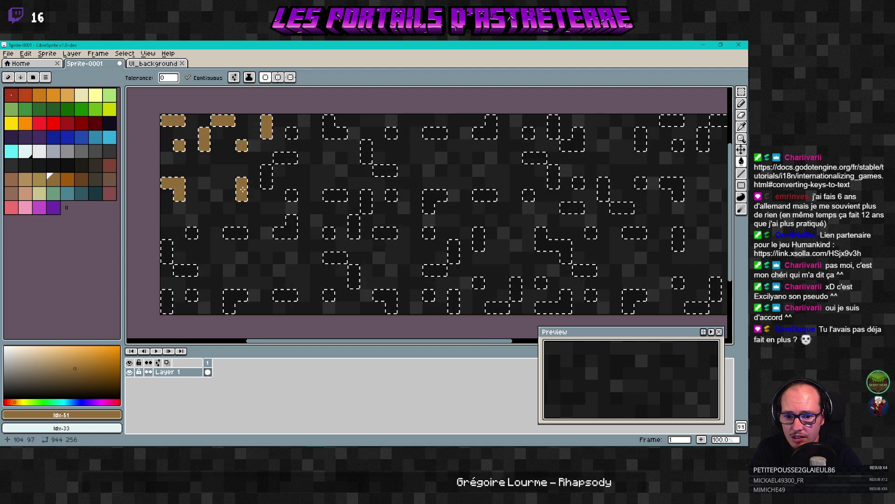
{"action": "left_click", "coordinate": [263, 178]}
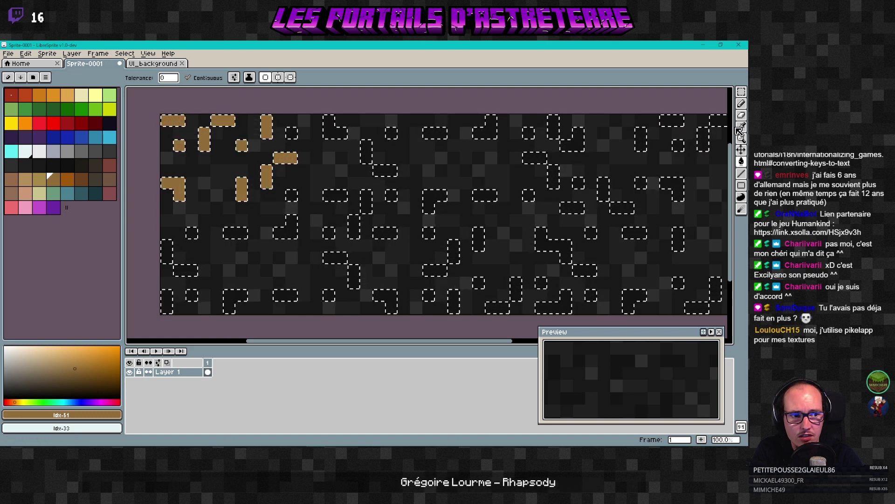
Step: Paint the selected squares in the texture's lower-left area with the index 51 brown using the Pencil tool at brush size 50
{"action": "left_click", "coordinate": [741, 103]}
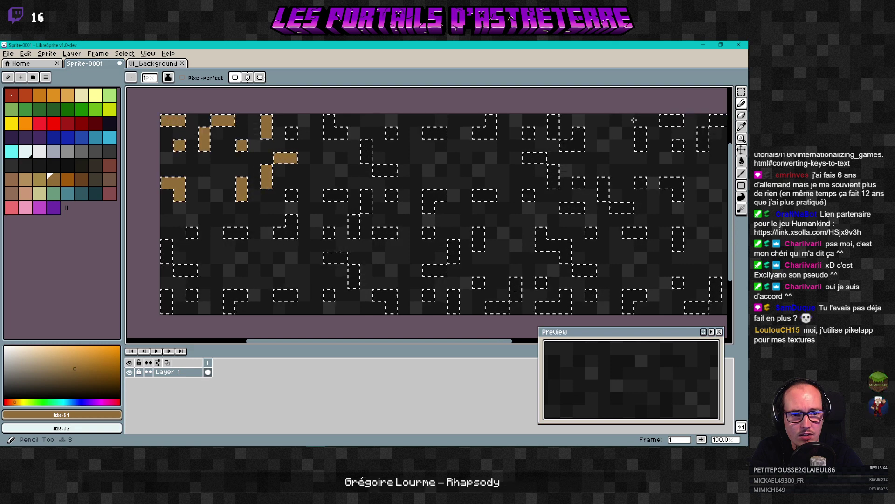
{"action": "scroll", "coordinate": [304, 123], "scroll_direction": "down", "scroll_amount": 3}
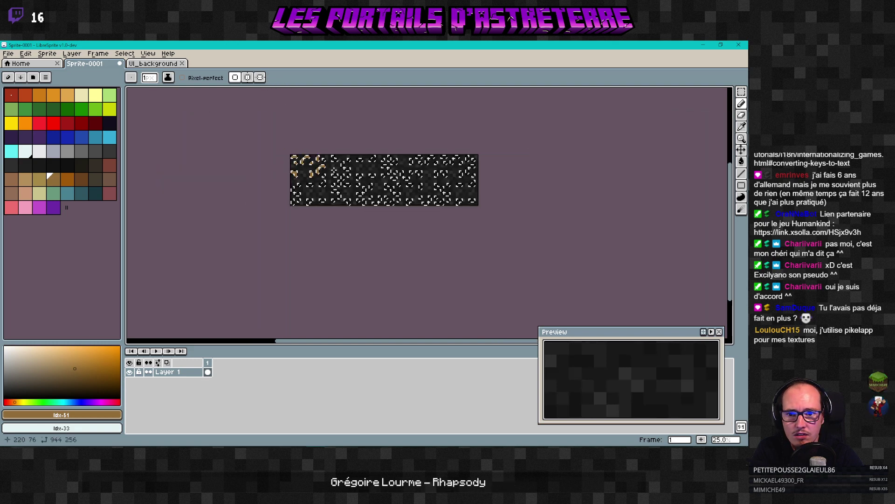
{"action": "left_click", "coordinate": [150, 78]}
{"action": "type", "text": "50"}
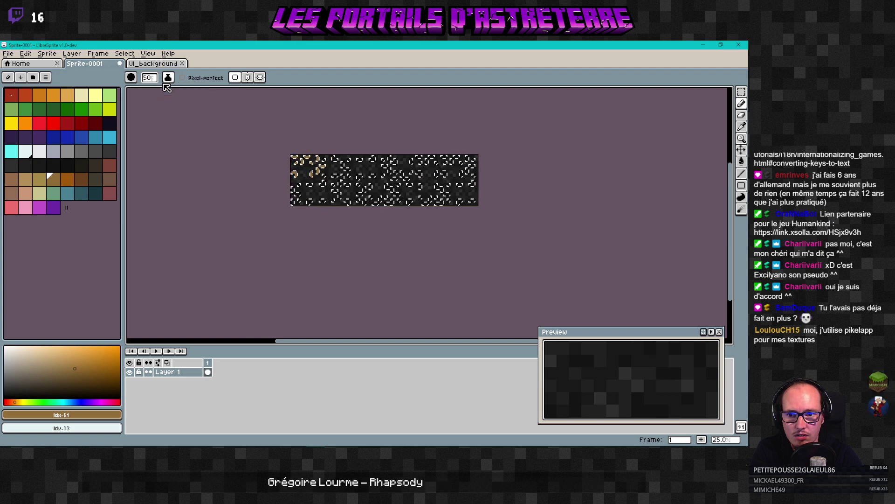
{"action": "key", "text": "Return"}
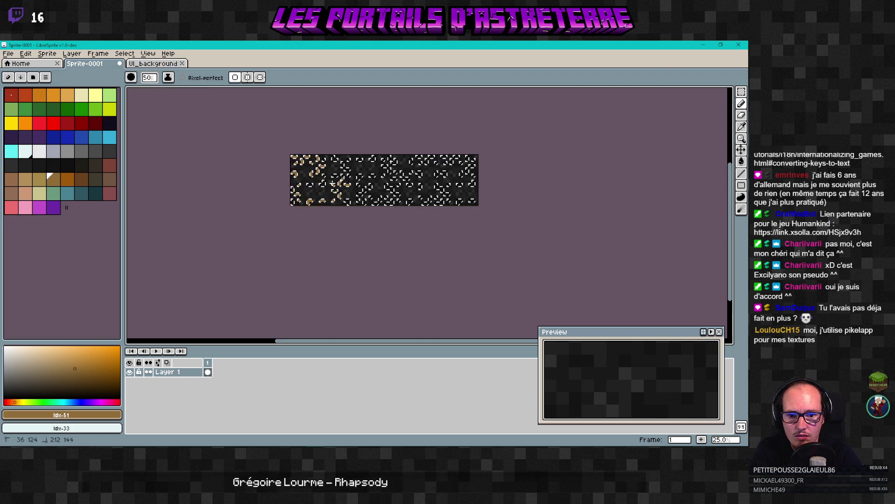
Step: Set the pencil's brush size to 64 and paint the selected squares brown along the upper edge and across the texture's right part
{"action": "left_click", "coordinate": [151, 77]}
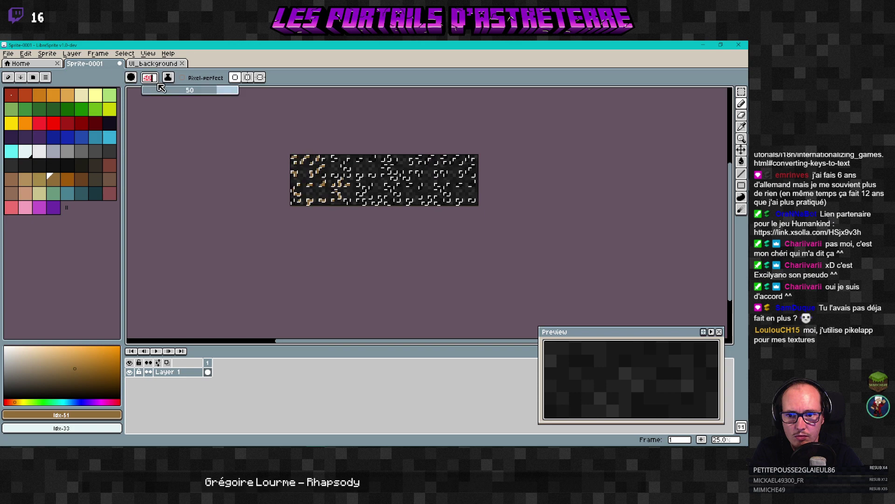
{"action": "left_click_drag", "start_coordinate": [215, 90], "coordinate": [238, 90]}
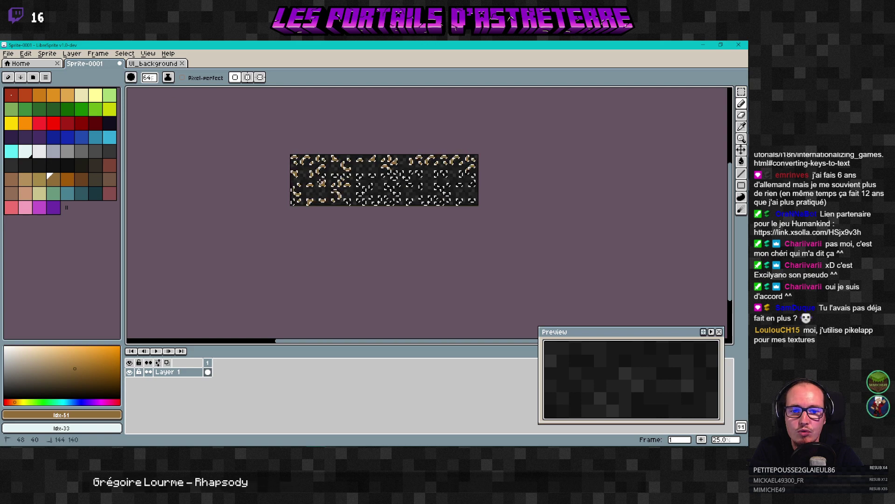
{"action": "scroll", "coordinate": [371, 180], "scroll_direction": "up", "scroll_amount": 3}
{"action": "scroll", "coordinate": [371, 180], "scroll_direction": "down", "scroll_amount": 2}
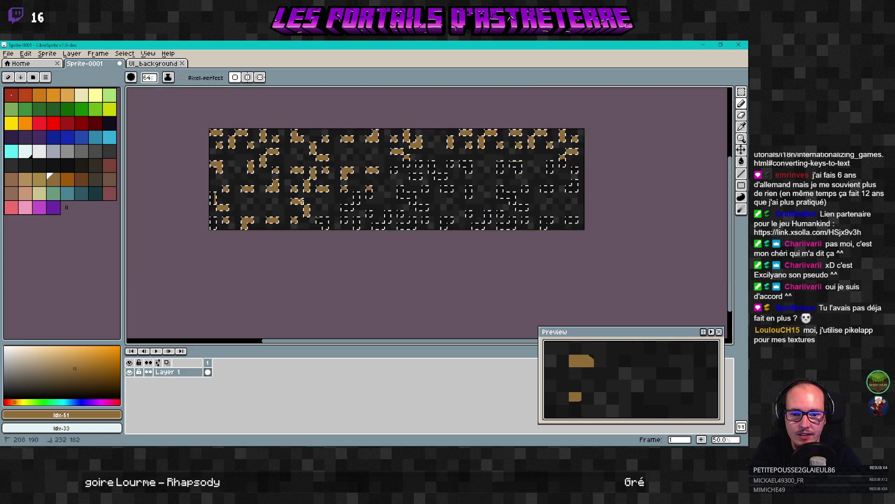
{"action": "left_click_drag", "start_coordinate": [386, 219], "coordinate": [538, 225]}
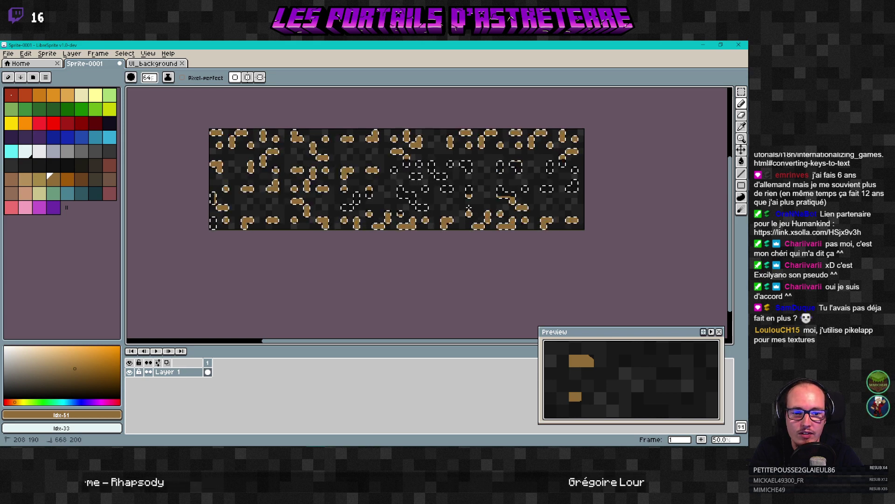
{"action": "mouse_move", "coordinate": [374, 209]}
{"action": "left_mouse_down"}
{"action": "mouse_move", "coordinate": [345, 198]}
{"action": "mouse_move", "coordinate": [494, 193]}
{"action": "left_mouse_up"}
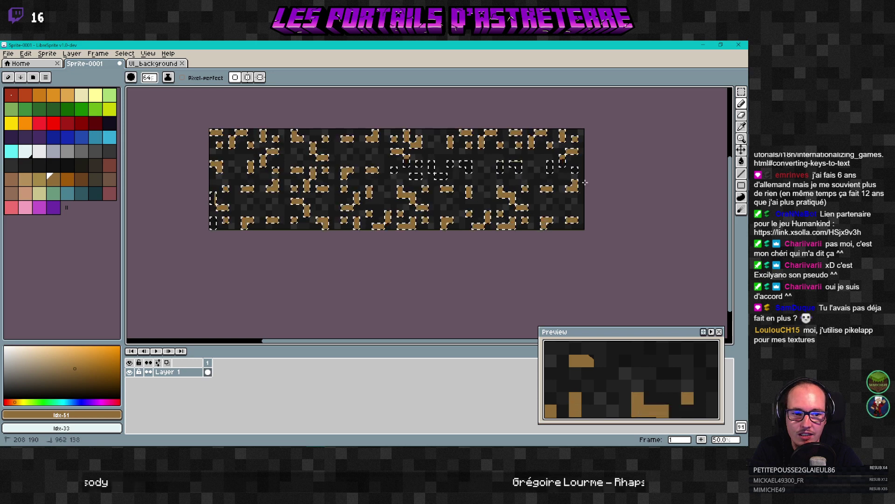
{"action": "mouse_move", "coordinate": [456, 170]}
{"action": "left_mouse_down"}
{"action": "mouse_move", "coordinate": [406, 161]}
{"action": "mouse_move", "coordinate": [402, 174]}
{"action": "mouse_move", "coordinate": [407, 163]}
{"action": "mouse_move", "coordinate": [381, 170]}
{"action": "left_mouse_up"}
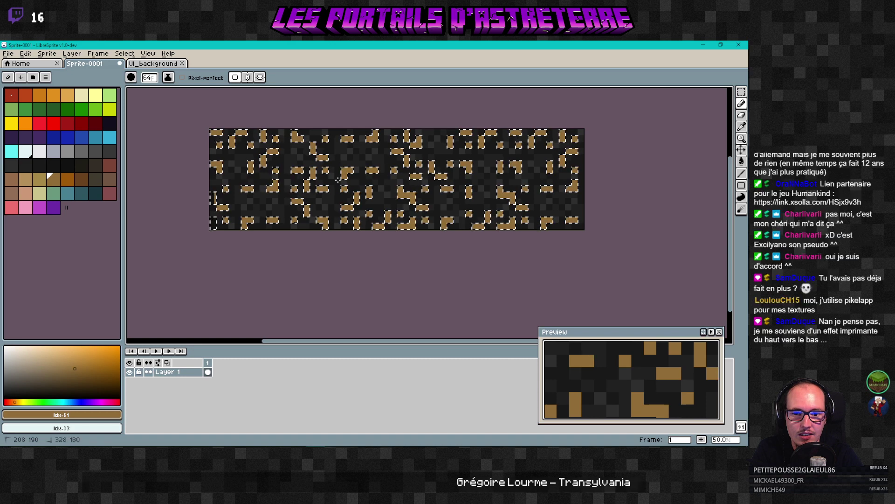
Step: Paint the remaining selected squares brown along the texture's left edge and clear the selection
{"action": "mouse_move", "coordinate": [254, 193]}
{"action": "left_mouse_down"}
{"action": "mouse_move", "coordinate": [219, 196]}
{"action": "mouse_move", "coordinate": [215, 220]}
{"action": "mouse_move", "coordinate": [343, 220]}
{"action": "left_mouse_up"}
{"action": "scroll", "coordinate": [343, 220], "scroll_direction": "up", "scroll_amount": 2}
{"action": "scroll", "coordinate": [302, 235], "scroll_direction": "down", "scroll_amount": 1}
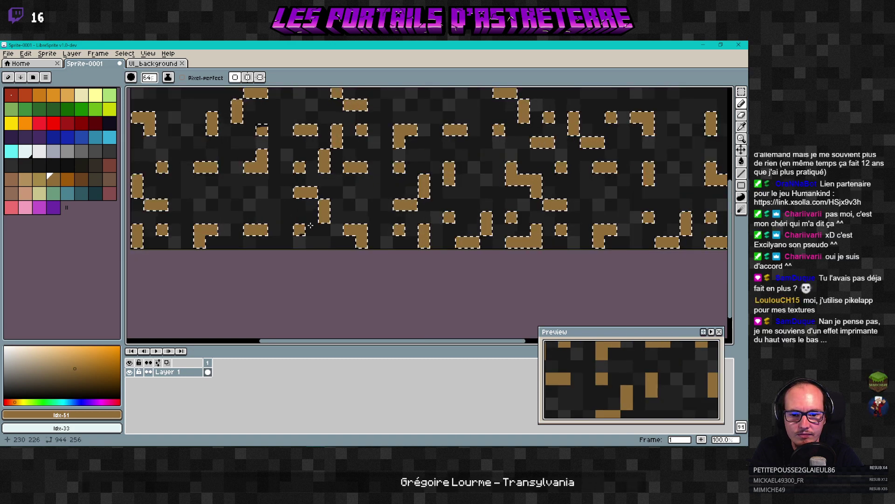
{"action": "scroll", "coordinate": [302, 236], "scroll_direction": "down", "scroll_amount": 1}
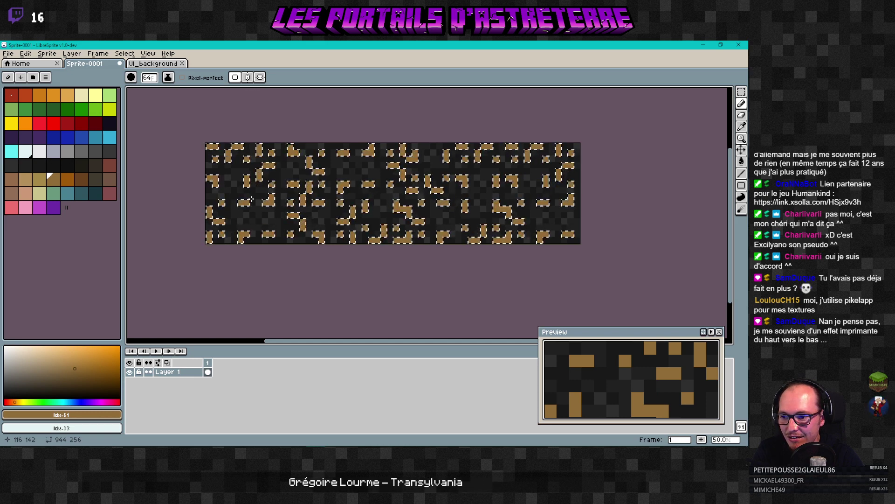
{"action": "scroll", "coordinate": [252, 199], "scroll_direction": "up", "scroll_amount": 1}
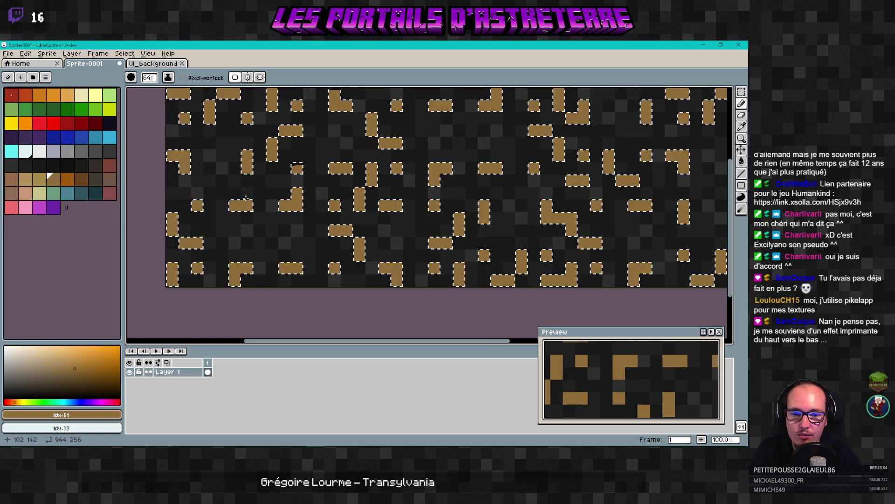
{"action": "scroll", "coordinate": [274, 199], "scroll_direction": "down", "scroll_amount": 1}
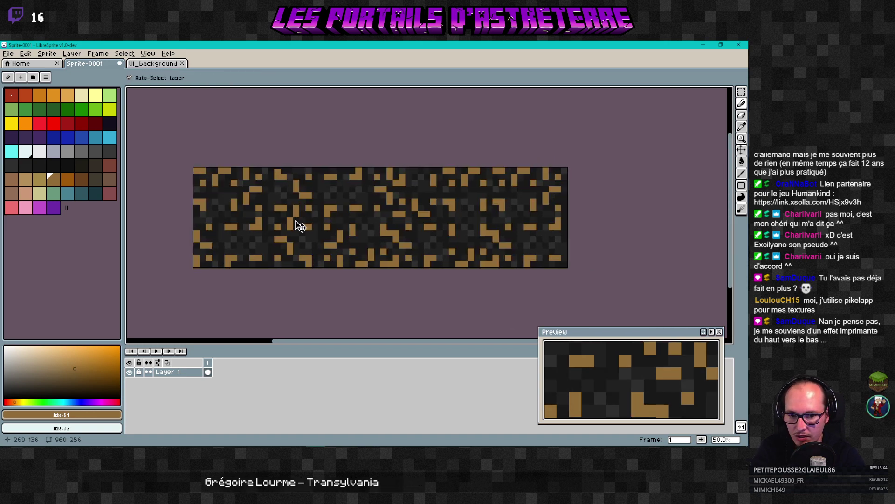
Step: Select the missed #141414 pixels by colour range with tolerance 0, paint them with the index 51 brown, and deselect
{"action": "left_click", "coordinate": [124, 54]}
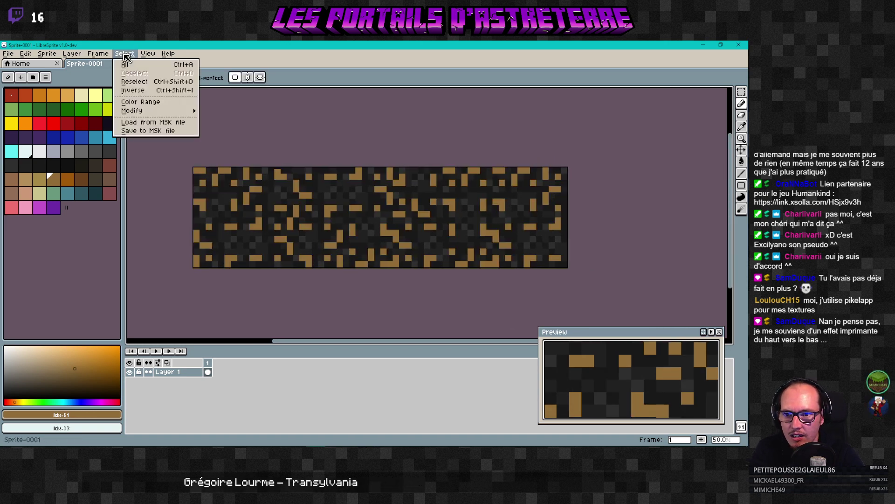
{"action": "left_click", "coordinate": [153, 103]}
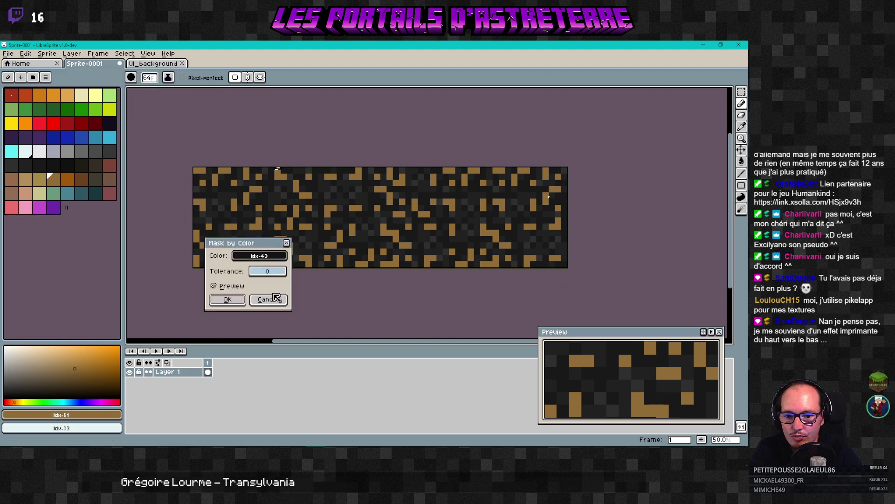
{"action": "left_click", "coordinate": [227, 299]}
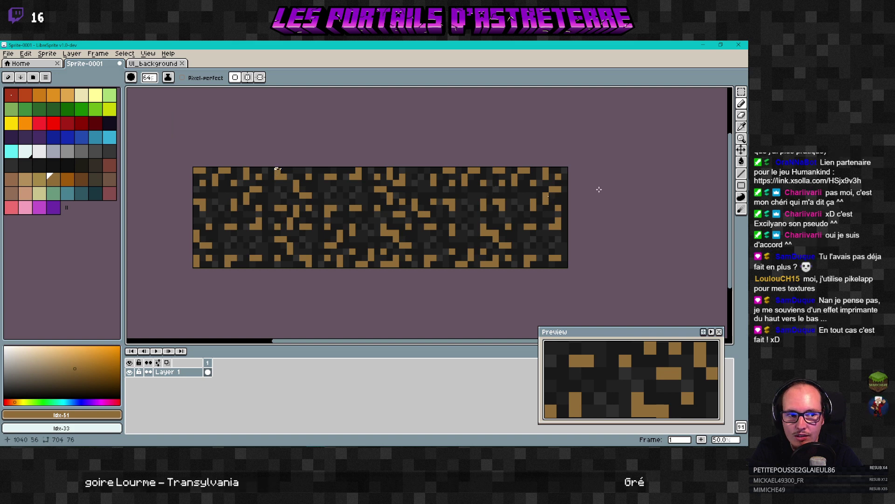
{"action": "mouse_move", "coordinate": [742, 106]}
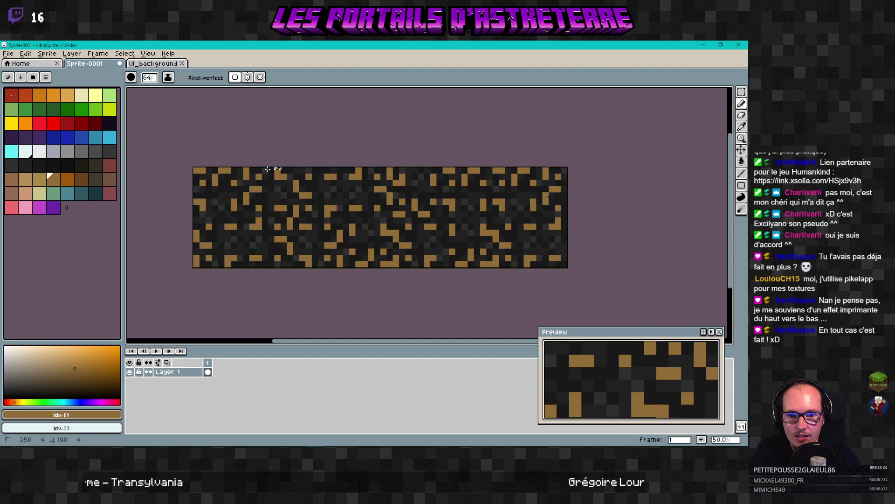
{"action": "key", "text": "v"}
{"action": "key", "text": "b"}
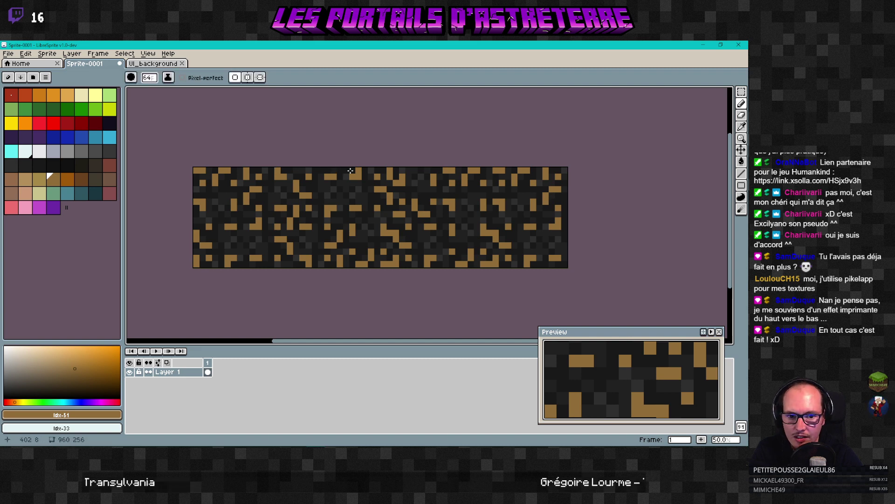
{"action": "left_click", "coordinate": [125, 53]}
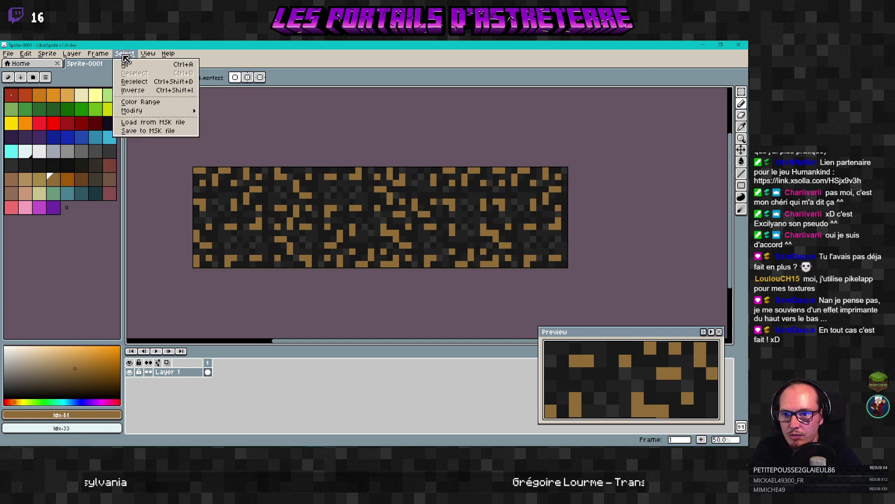
{"action": "left_click", "coordinate": [141, 102]}
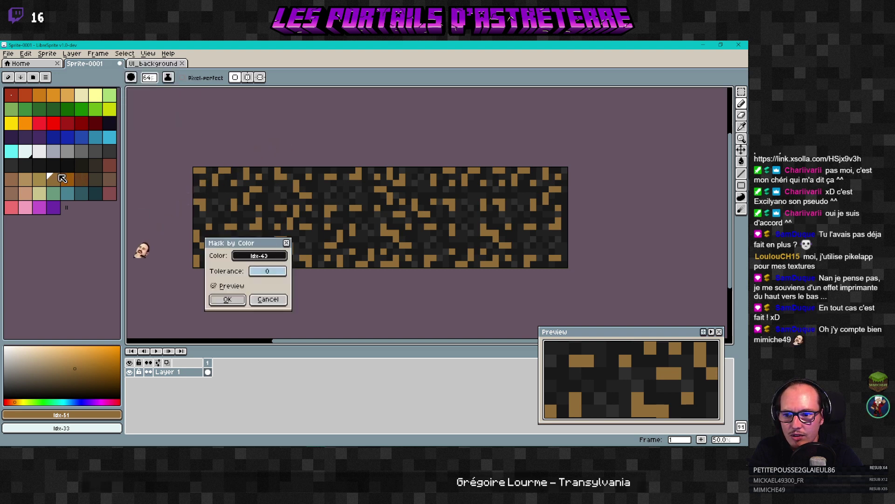
{"action": "left_click", "coordinate": [262, 258]}
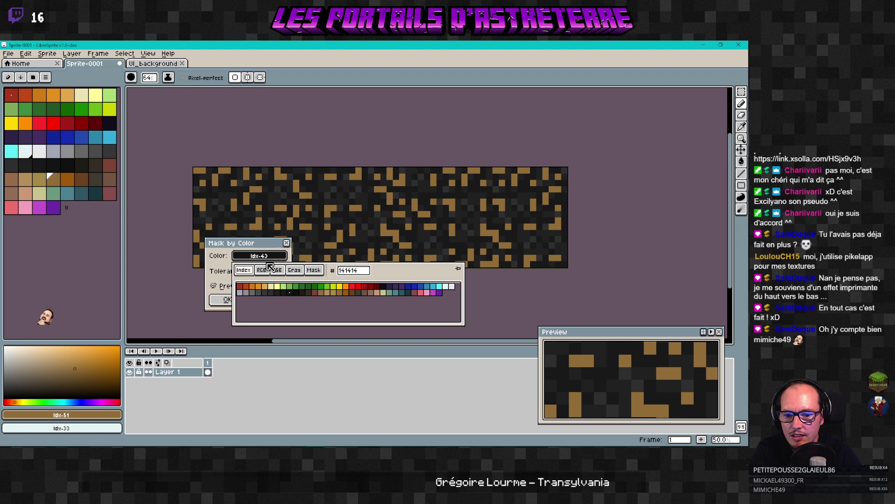
{"action": "left_click", "coordinate": [297, 293]}
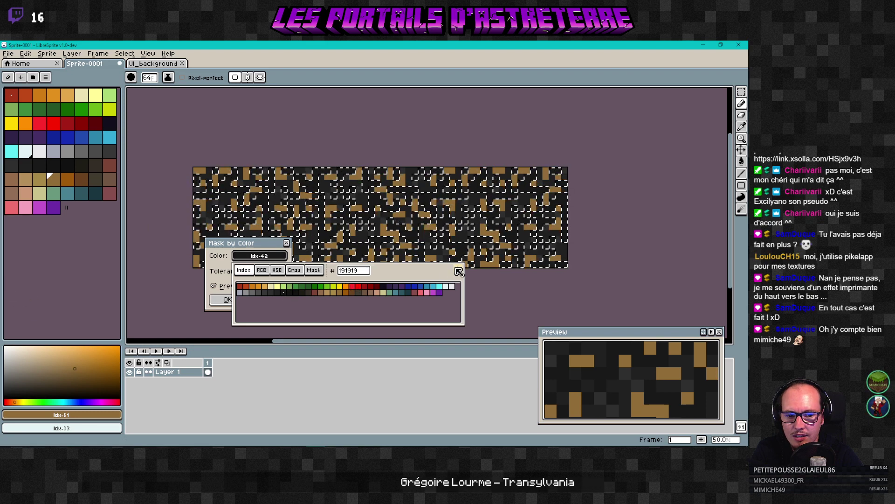
{"action": "key", "text": "Escape"}
Step: Make palette colour index 50 the foreground colour and select all #191919 pixels by colour range with tolerance 0
{"action": "left_click", "coordinate": [39, 179]}
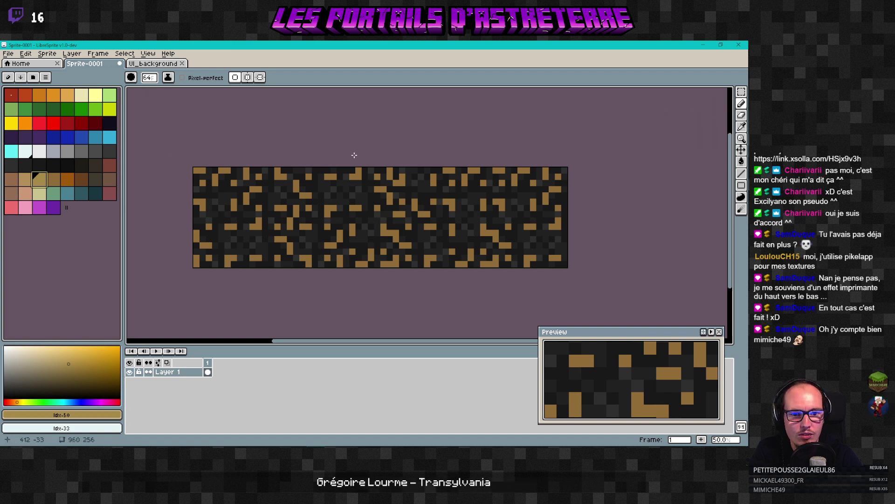
{"action": "left_click", "coordinate": [125, 53]}
{"action": "left_click", "coordinate": [140, 102]}
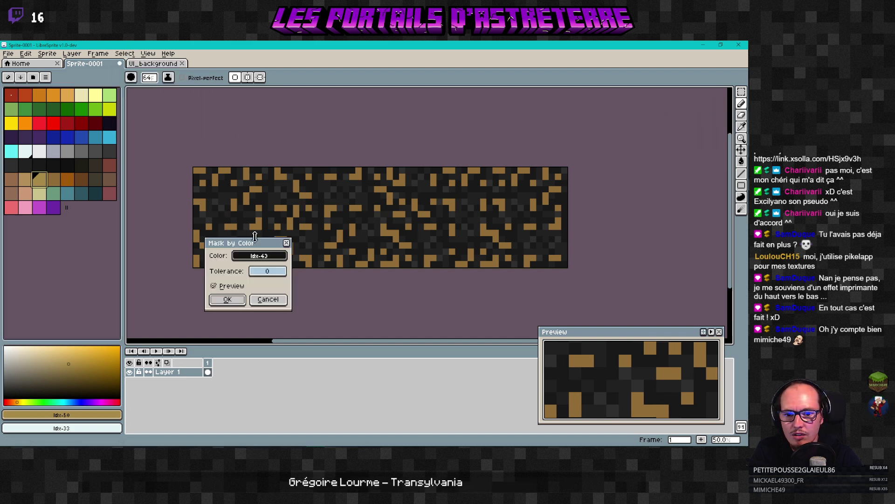
{"action": "left_click", "coordinate": [259, 256]}
{"action": "left_click", "coordinate": [286, 293]}
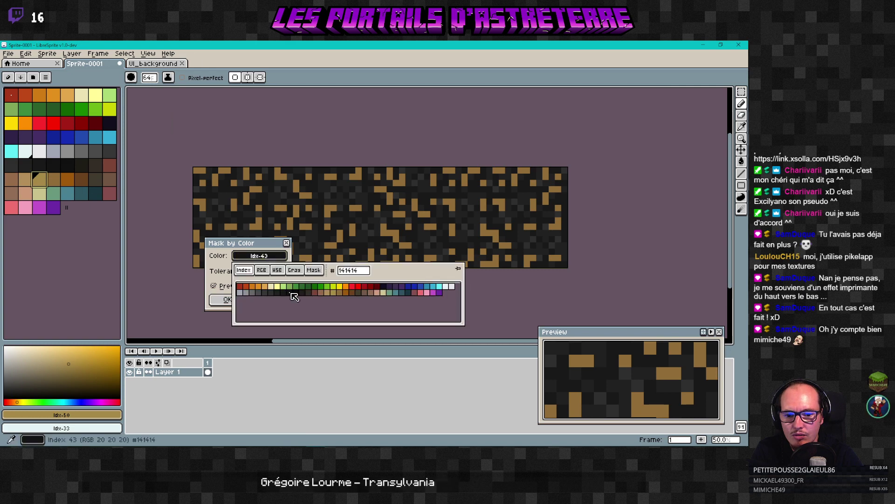
{"action": "left_click", "coordinate": [227, 299]}
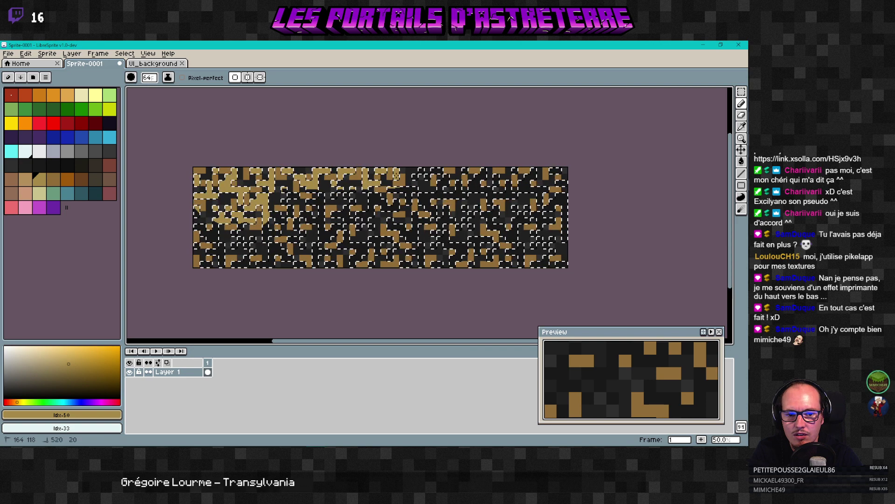
Step: Paint all the selected #191919 squares across the texture with palette colour index 50 using the 64-pixel pencil, and clear the selection
{"action": "mouse_move", "coordinate": [422, 172]}
{"action": "left_mouse_down"}
{"action": "mouse_move", "coordinate": [527, 171]}
{"action": "mouse_move", "coordinate": [581, 178]}
{"action": "left_mouse_up"}
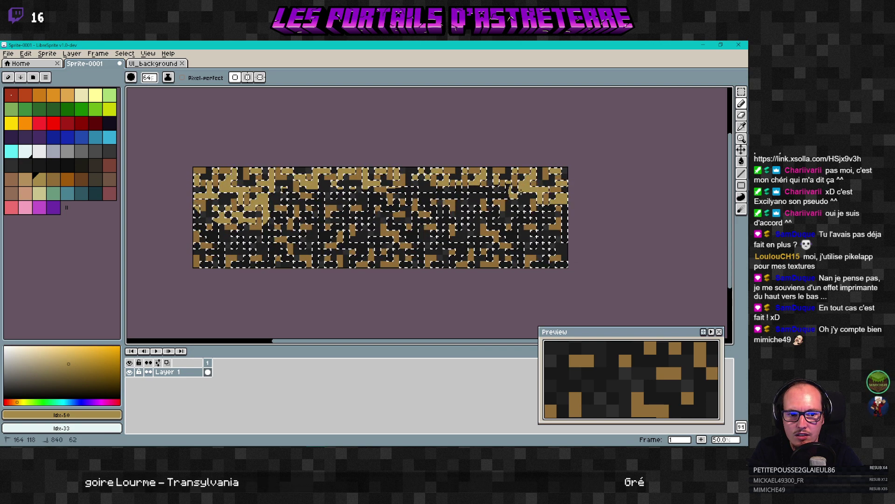
{"action": "left_click_drag", "start_coordinate": [536, 194], "coordinate": [362, 210]}
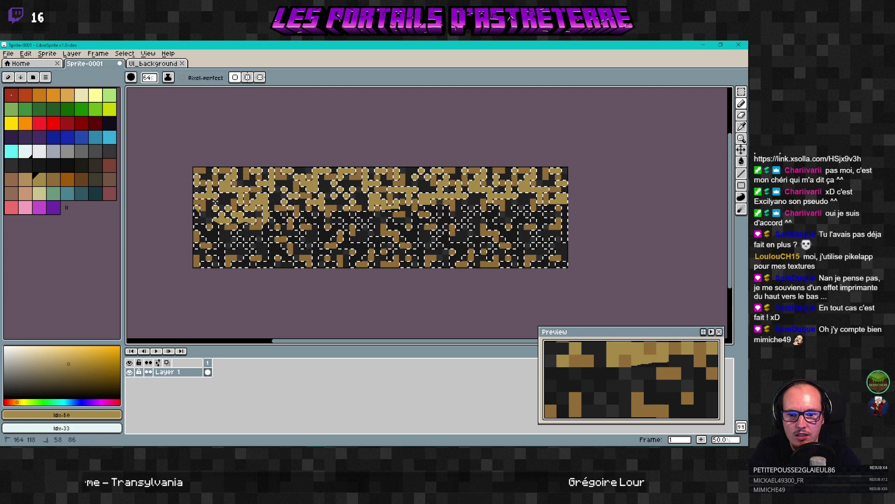
{"action": "left_click_drag", "start_coordinate": [214, 198], "coordinate": [354, 190]}
{"action": "mouse_move", "coordinate": [547, 219]}
{"action": "left_mouse_down"}
{"action": "mouse_move", "coordinate": [579, 224]}
{"action": "mouse_move", "coordinate": [394, 227]}
{"action": "left_mouse_up"}
{"action": "left_click_drag", "start_coordinate": [313, 203], "coordinate": [272, 200]}
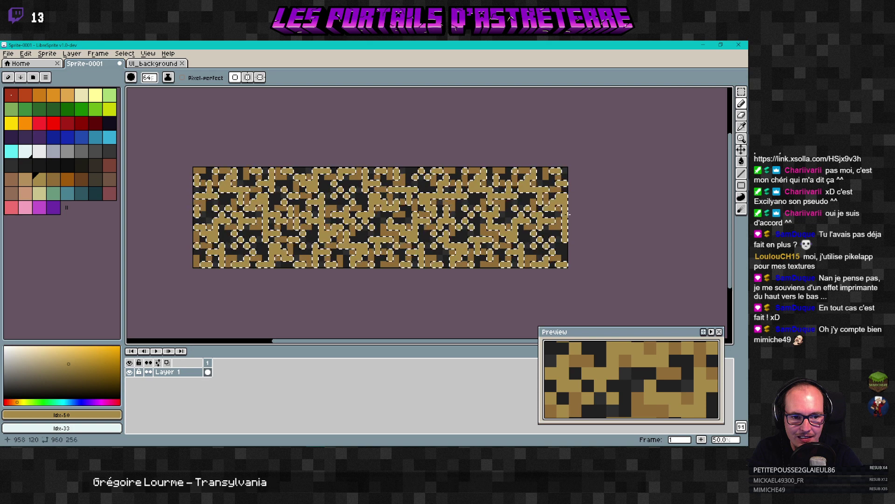
{"action": "key", "text": "ctrl+d"}
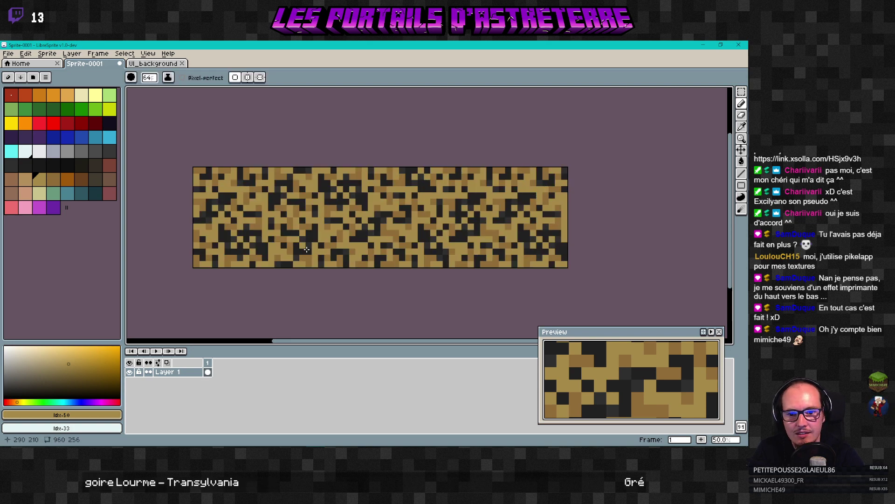
{"action": "left_click", "coordinate": [125, 54]}
{"action": "left_click", "coordinate": [143, 101]}
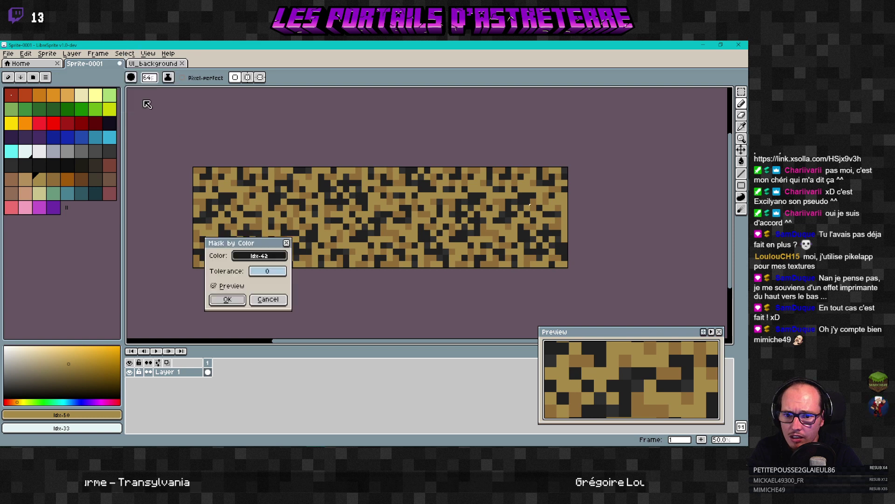
{"action": "left_click", "coordinate": [259, 256]}
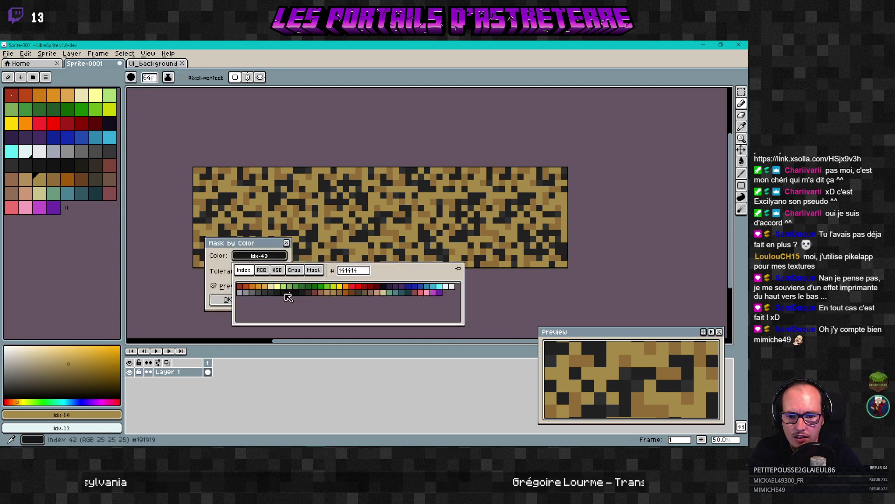
{"action": "key", "text": "Escape"}
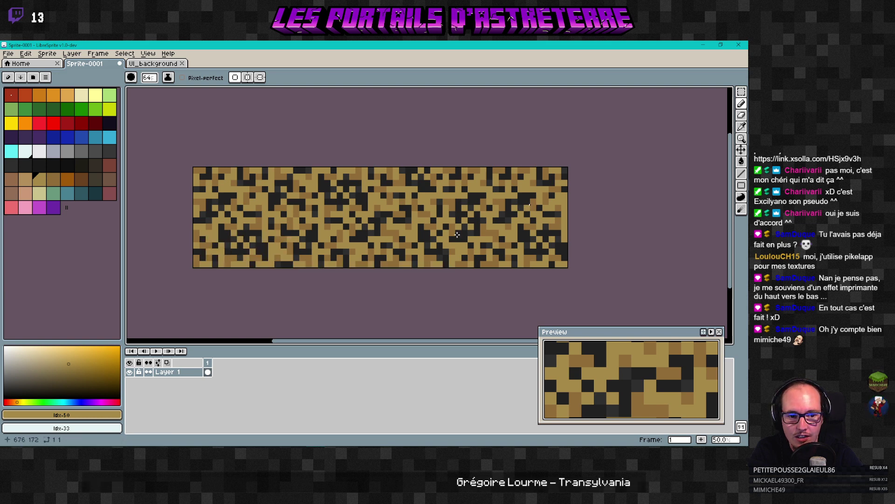
{"action": "key", "text": "ctrl+a"}
Step: Select all #212121 pixels of the texture by colour range, using palette index 41 with tolerance 0
{"action": "left_click", "coordinate": [124, 53]}
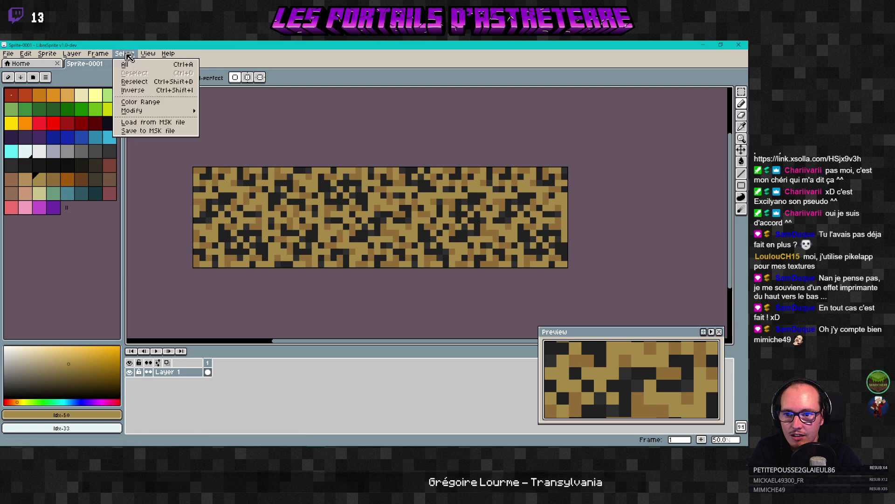
{"action": "mouse_move", "coordinate": [125, 53]}
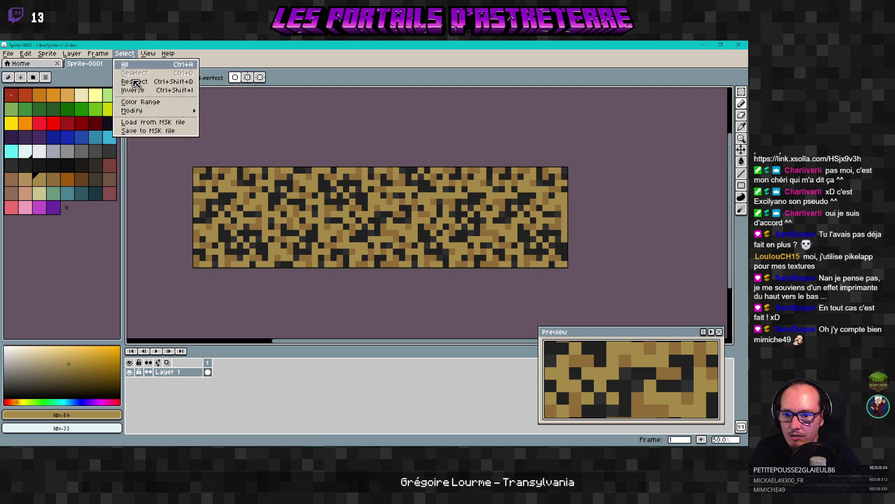
{"action": "left_click", "coordinate": [126, 105]}
{"action": "left_click", "coordinate": [260, 255]}
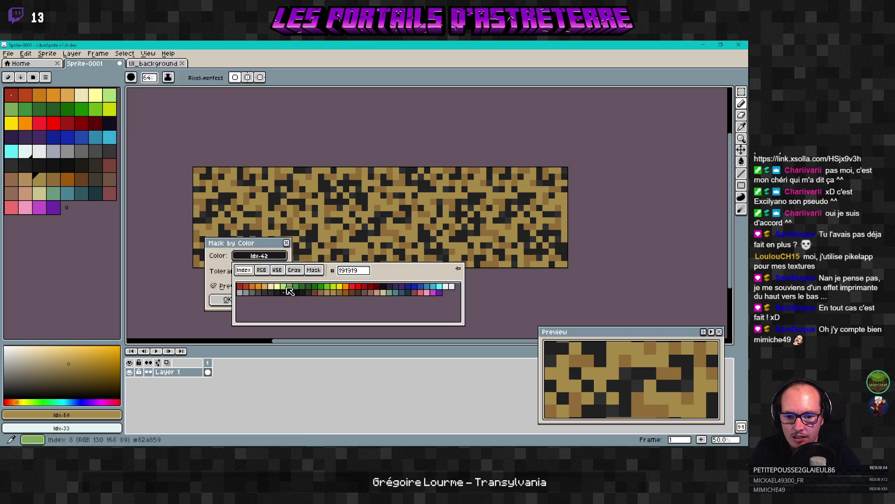
{"action": "left_click", "coordinate": [227, 299]}
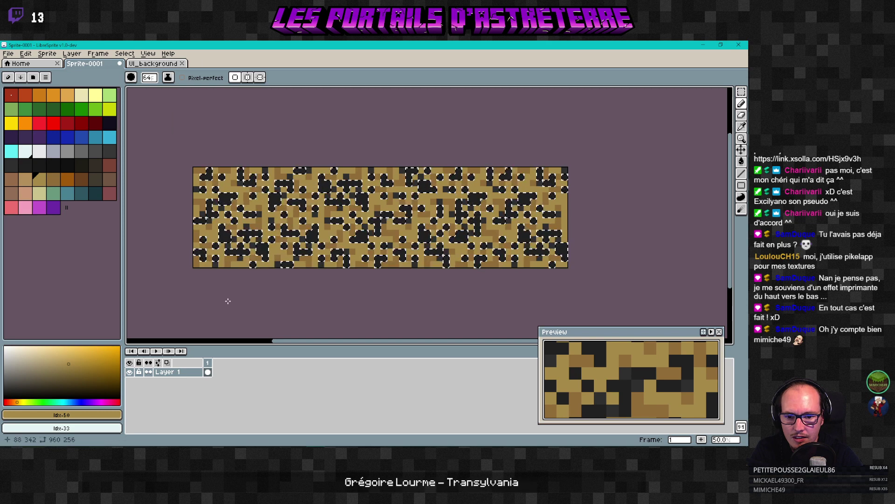
Step: Paint all the selected #212121 squares across the texture with palette colour index 49 using the 64-pixel pencil, and clear the selection
{"action": "left_click", "coordinate": [32, 181]}
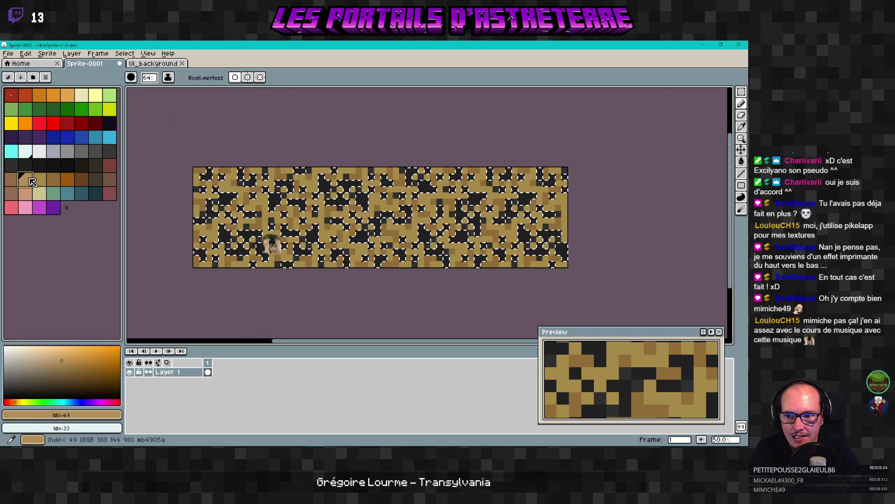
{"action": "left_click", "coordinate": [39, 184]}
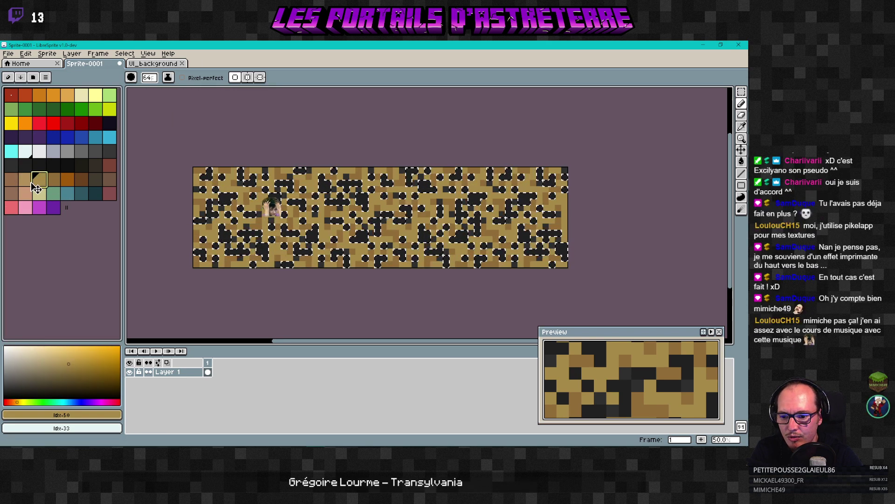
{"action": "left_click", "coordinate": [27, 179]}
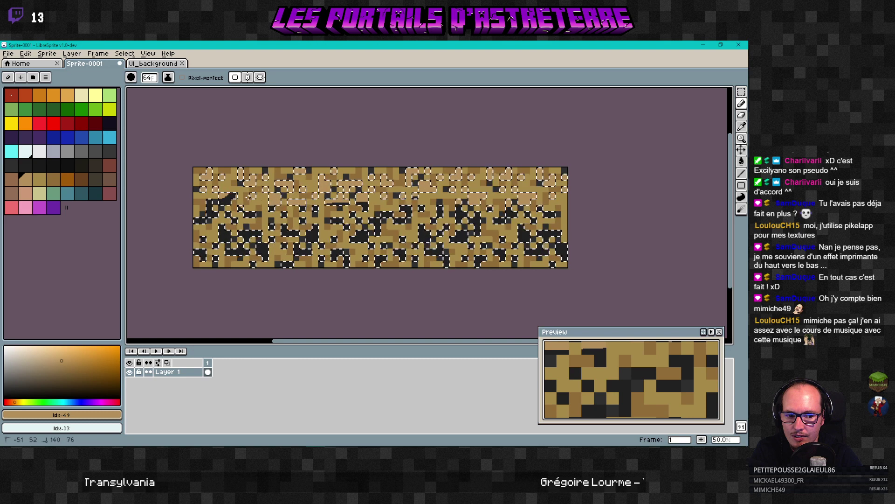
{"action": "left_click_drag", "start_coordinate": [186, 194], "coordinate": [191, 205]}
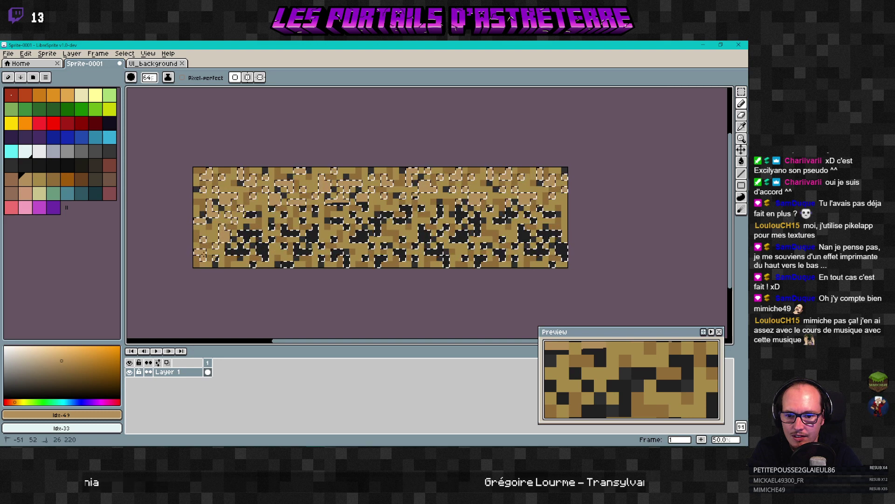
{"action": "left_click_drag", "start_coordinate": [205, 255], "coordinate": [264, 265]}
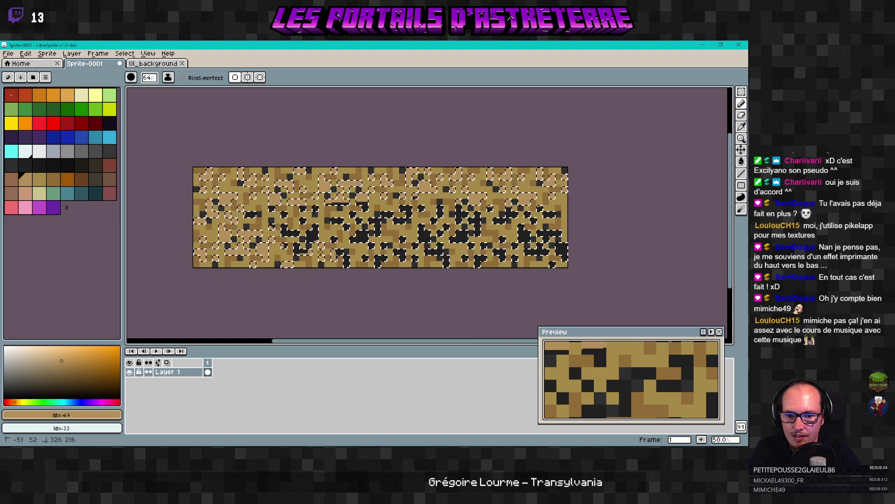
{"action": "left_click_drag", "start_coordinate": [278, 230], "coordinate": [397, 227]}
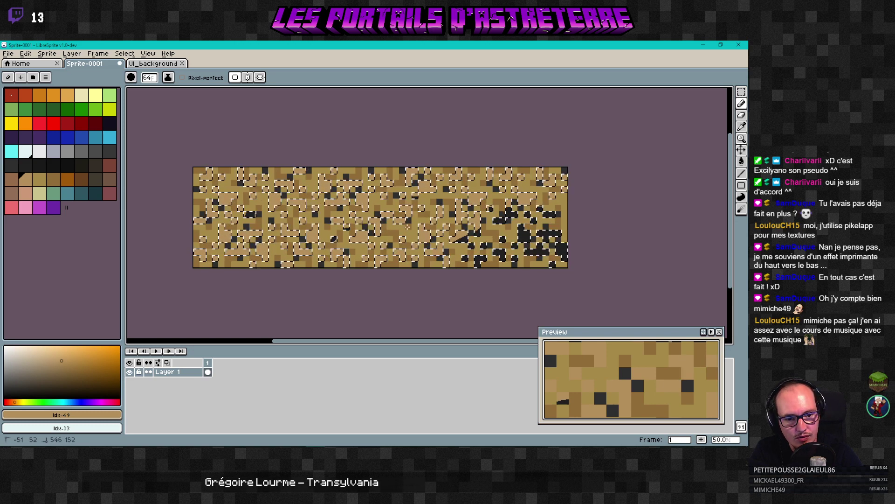
{"action": "left_click_drag", "start_coordinate": [342, 223], "coordinate": [401, 234]}
{"action": "left_click_drag", "start_coordinate": [570, 241], "coordinate": [557, 213]}
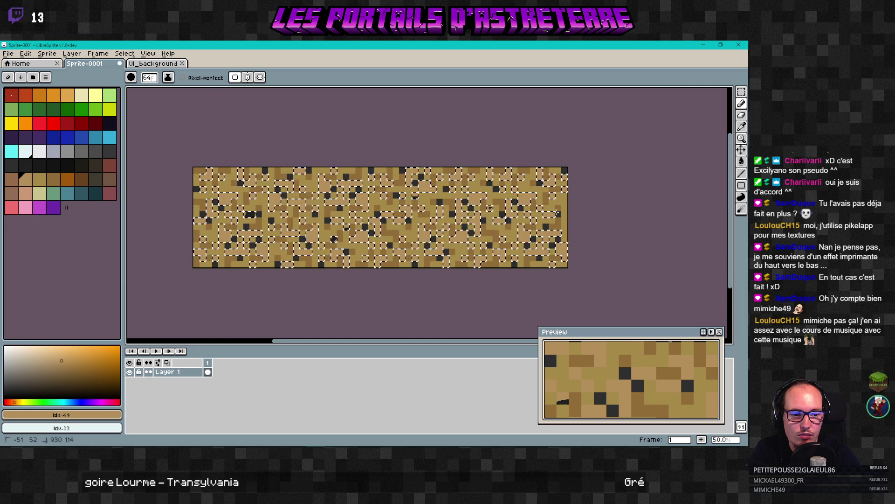
{"action": "left_click_drag", "start_coordinate": [502, 223], "coordinate": [443, 203]}
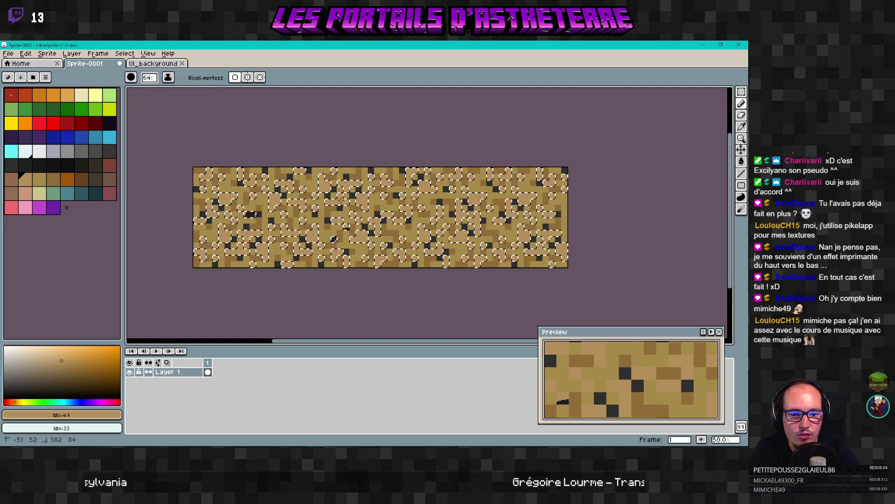
{"action": "mouse_move", "coordinate": [399, 212]}
{"action": "left_mouse_down"}
{"action": "mouse_move", "coordinate": [394, 216]}
{"action": "mouse_move", "coordinate": [449, 218]}
{"action": "mouse_move", "coordinate": [416, 207]}
{"action": "left_mouse_up"}
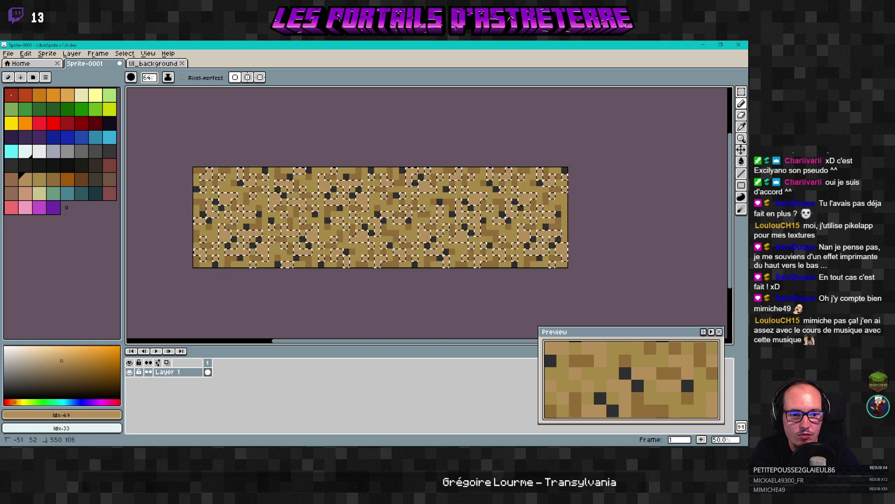
{"action": "left_click", "coordinate": [416, 207]}
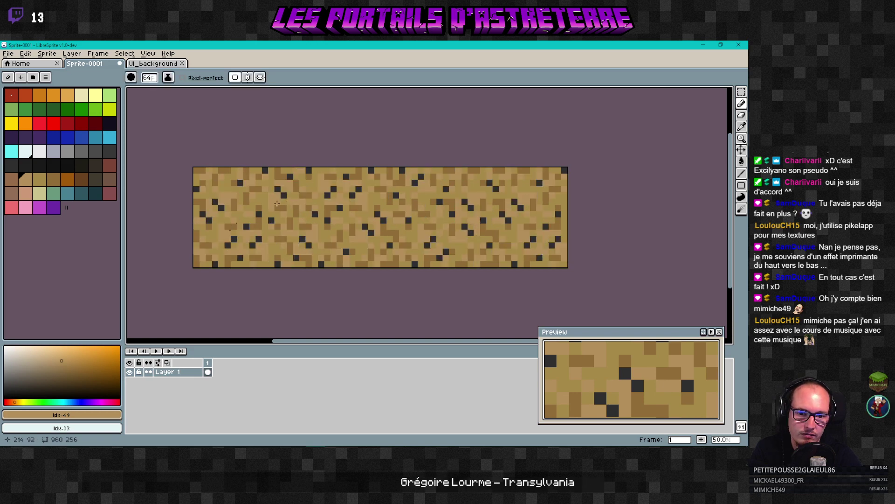
Step: Select the missed #212121 pixels by colour range with tolerance 0, paint them with the index 49 brown, and deselect
{"action": "left_click", "coordinate": [125, 53]}
{"action": "left_click", "coordinate": [144, 100]}
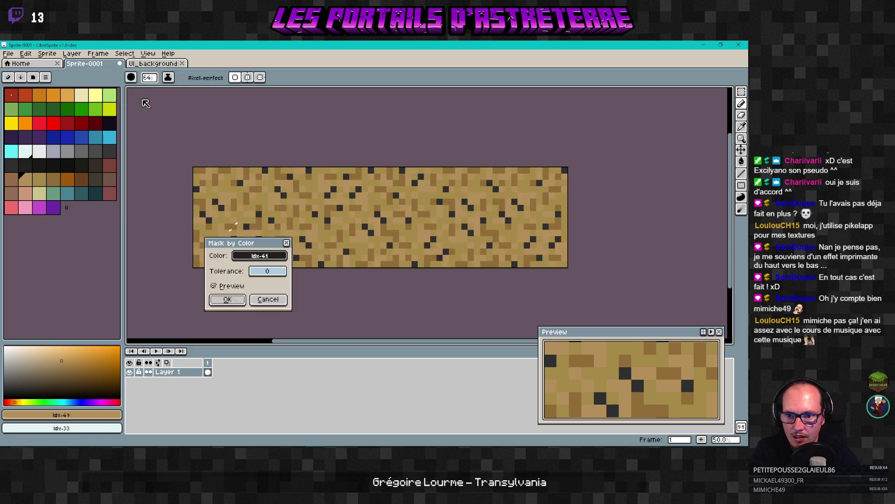
{"action": "left_click", "coordinate": [227, 298]}
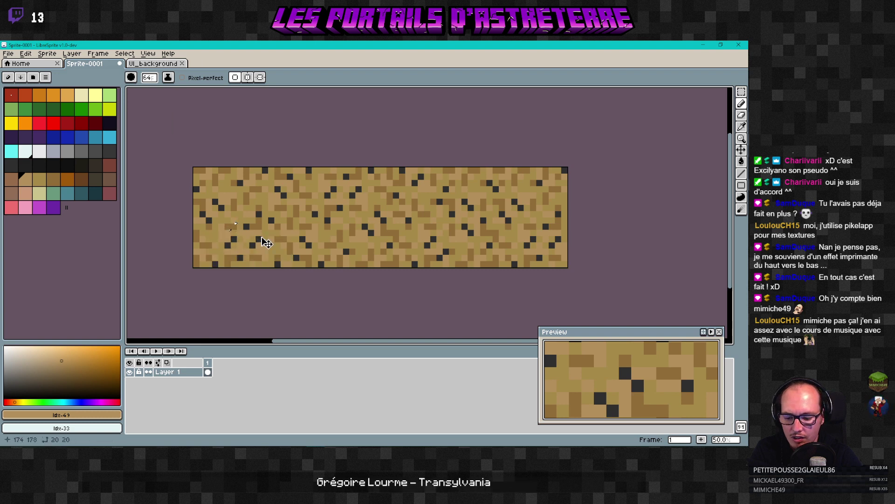
{"action": "key", "text": "v"}
{"action": "key", "text": "b"}
Step: Select all the remaining dark grey squares of the texture by colour range, picking their grey from the indexed palette
{"action": "left_click", "coordinate": [125, 53]}
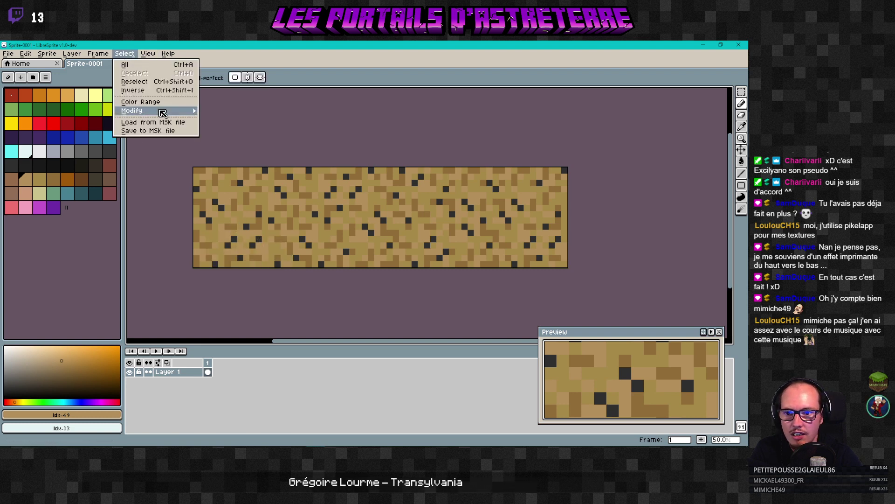
{"action": "left_click", "coordinate": [159, 104]}
{"action": "left_click", "coordinate": [260, 255]}
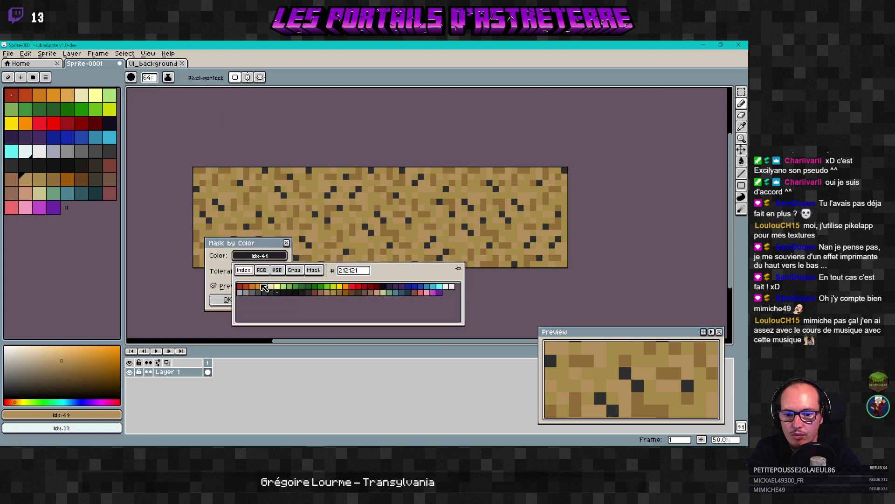
{"action": "left_click", "coordinate": [276, 298]}
{"action": "left_click", "coordinate": [227, 299]}
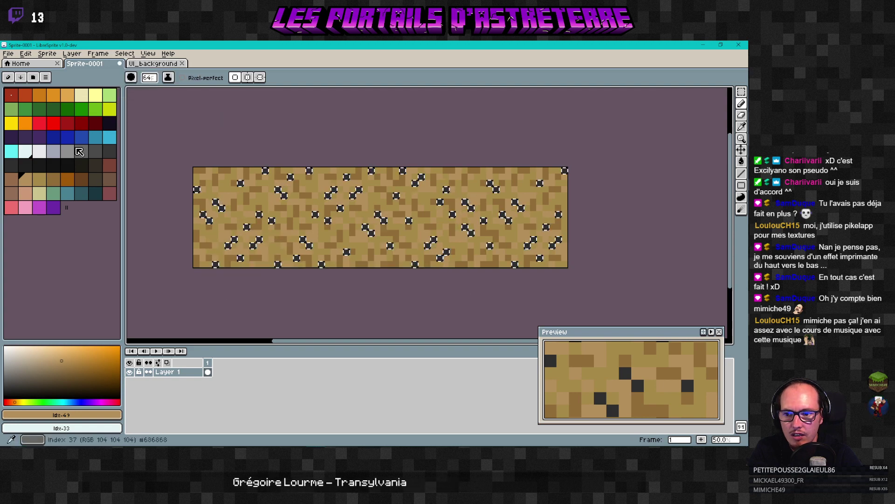
Step: Paint all the selected dark-grey pixels across the brown texture with the light khaki palette colour, RGB 202, 196, 140
{"action": "left_click", "coordinate": [87, 101]}
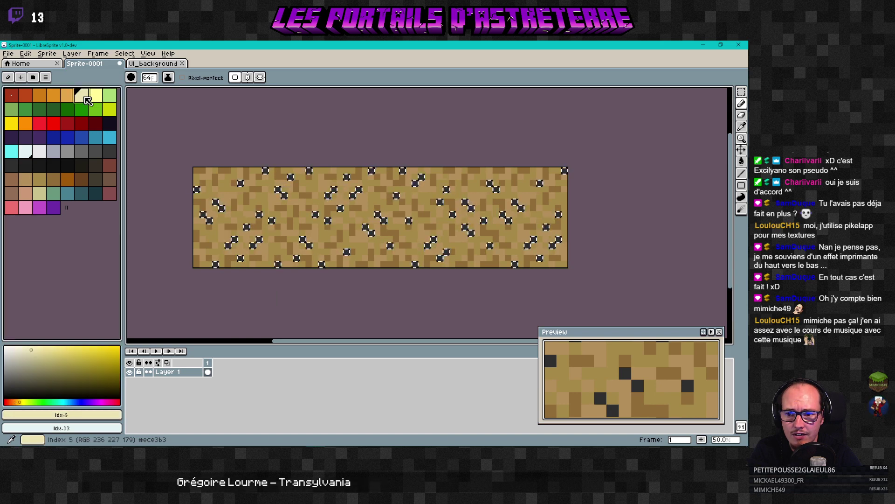
{"action": "left_click", "coordinate": [41, 193]}
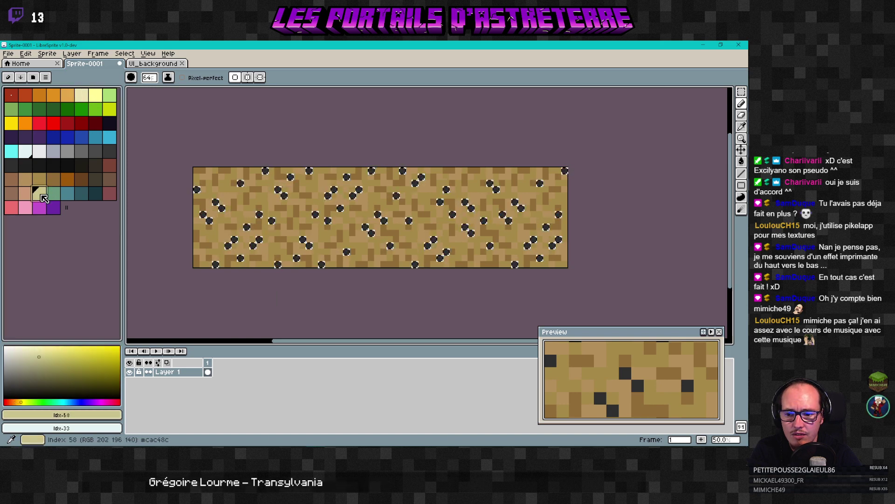
{"action": "left_click", "coordinate": [88, 100]}
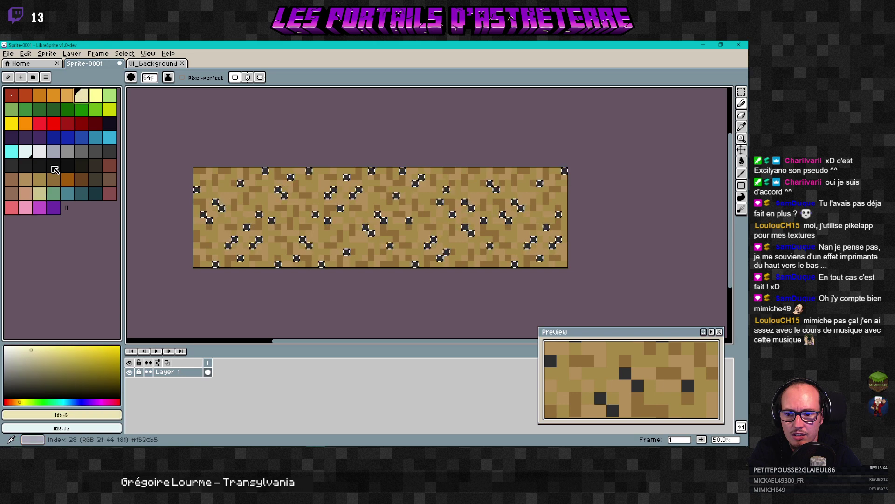
{"action": "left_click", "coordinate": [41, 193]}
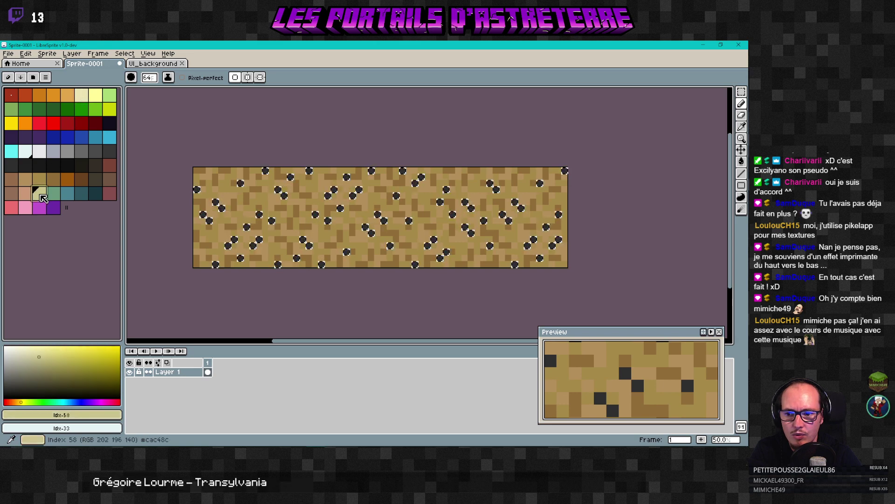
{"action": "left_click", "coordinate": [39, 182]}
{"action": "left_click", "coordinate": [39, 197]}
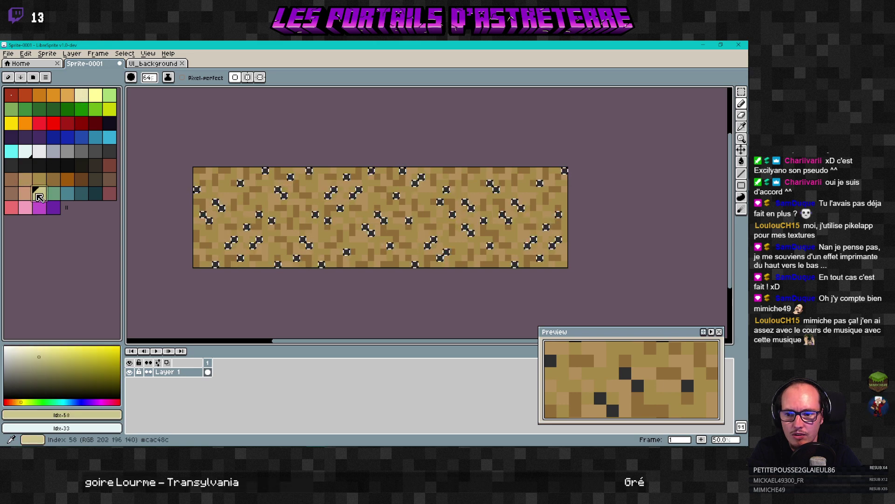
{"action": "left_click", "coordinate": [259, 214]}
{"action": "left_click", "coordinate": [271, 221]}
{"action": "left_click", "coordinate": [246, 227]}
{"action": "left_click", "coordinate": [259, 239]}
{"action": "left_click", "coordinate": [234, 239]}
{"action": "left_click", "coordinate": [227, 246]}
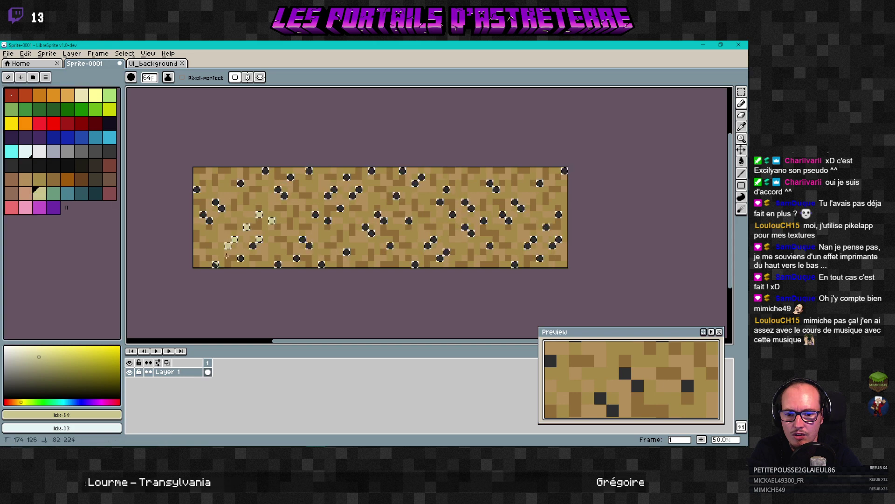
{"action": "left_click", "coordinate": [240, 258]}
{"action": "left_click", "coordinate": [252, 246]}
{"action": "left_click", "coordinate": [215, 264]}
{"action": "left_click", "coordinate": [209, 221]}
{"action": "left_click", "coordinate": [203, 214]}
{"action": "left_click", "coordinate": [215, 202]}
{"action": "left_click", "coordinate": [222, 208]}
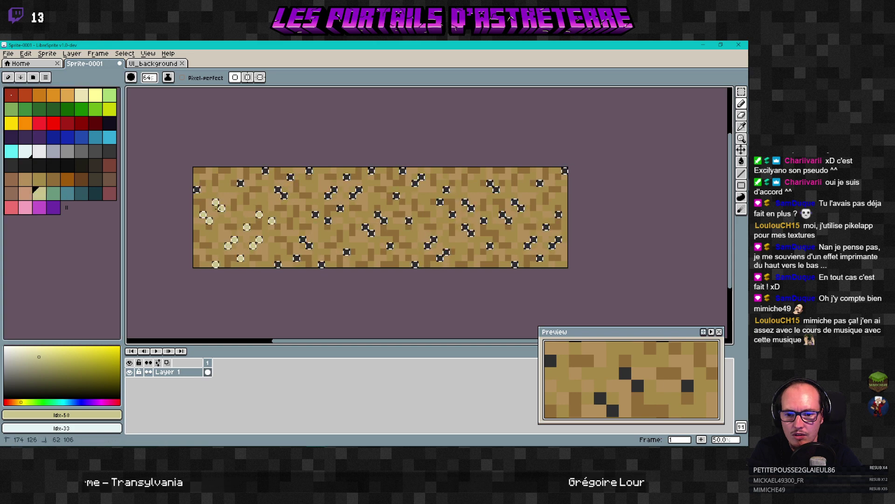
{"action": "left_click", "coordinate": [196, 189]}
{"action": "left_click", "coordinate": [240, 183]}
{"action": "left_click", "coordinate": [266, 170]}
{"action": "left_click", "coordinate": [290, 176]}
{"action": "left_click", "coordinate": [309, 170]}
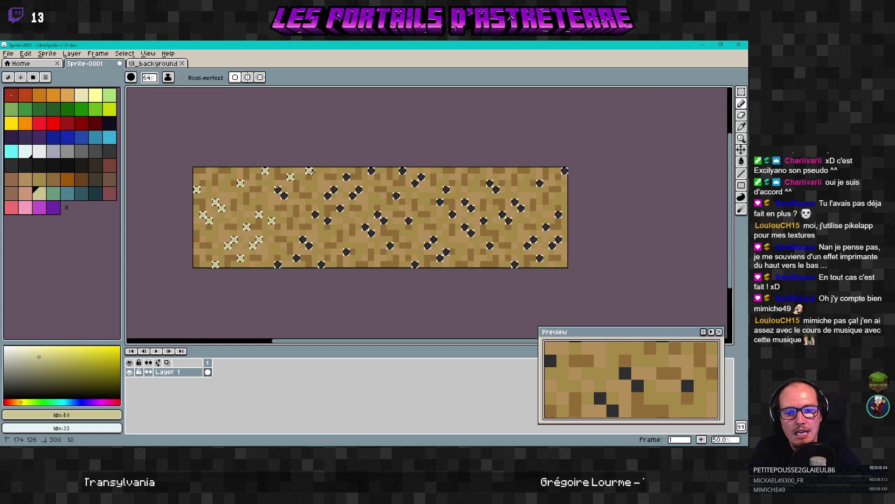
{"action": "left_click", "coordinate": [278, 189]}
{"action": "left_click", "coordinate": [284, 195]}
{"action": "left_click", "coordinate": [334, 189]}
{"action": "left_click", "coordinate": [328, 196]}
{"action": "left_click", "coordinate": [340, 208]}
{"action": "left_click", "coordinate": [359, 189]}
{"action": "left_click", "coordinate": [346, 176]}
{"action": "left_click", "coordinate": [402, 170]}
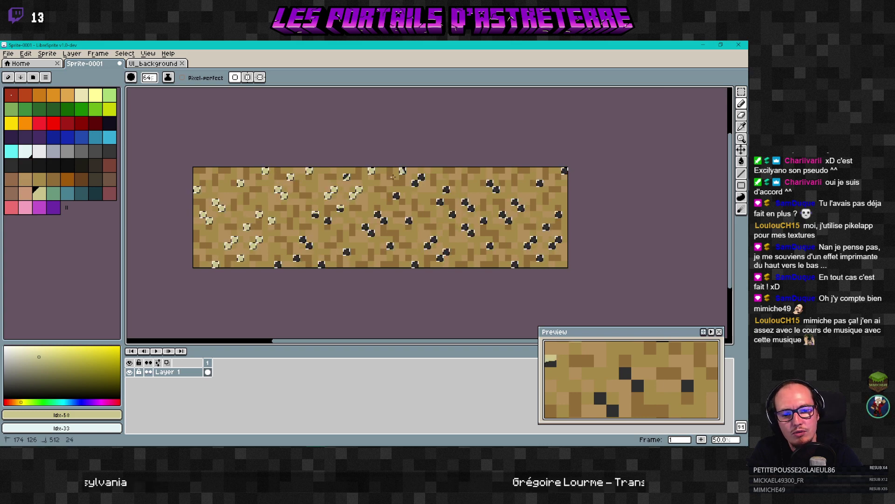
{"action": "left_click", "coordinate": [421, 177]}
{"action": "left_click", "coordinate": [415, 183]}
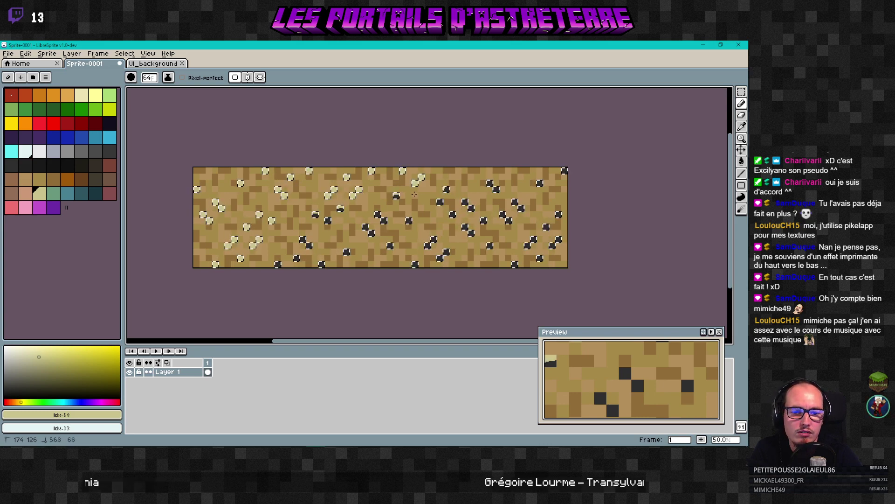
{"action": "left_click", "coordinate": [396, 195]}
{"action": "left_click", "coordinate": [446, 188]}
{"action": "left_click", "coordinate": [440, 202]}
{"action": "left_click", "coordinate": [465, 201]}
{"action": "left_click", "coordinate": [471, 208]}
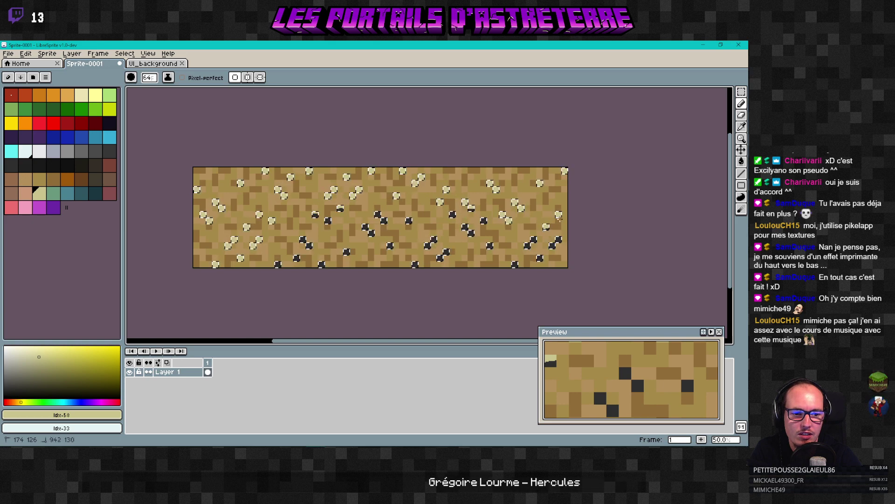
{"action": "left_click", "coordinate": [533, 240]}
{"action": "left_click", "coordinate": [527, 246]}
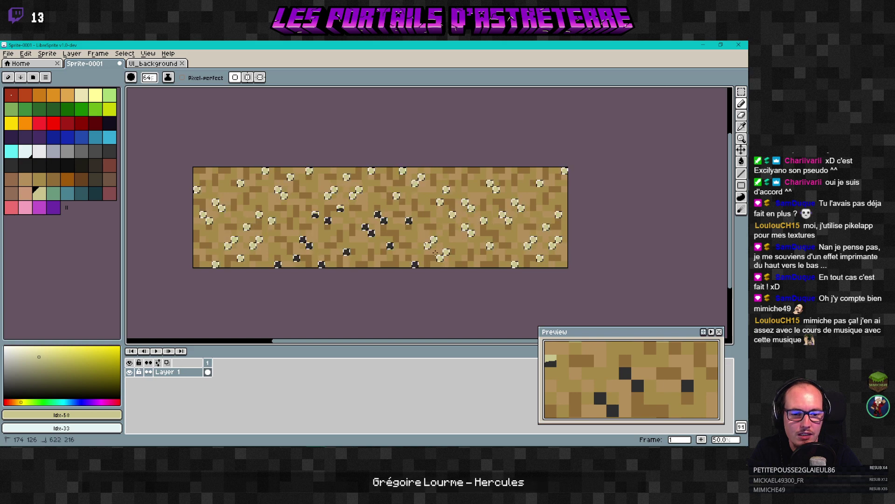
{"action": "left_click", "coordinate": [409, 220]}
{"action": "left_click", "coordinate": [384, 221]}
{"action": "left_click", "coordinate": [377, 214]}
{"action": "left_click", "coordinate": [372, 233]}
{"action": "left_click", "coordinate": [365, 227]}
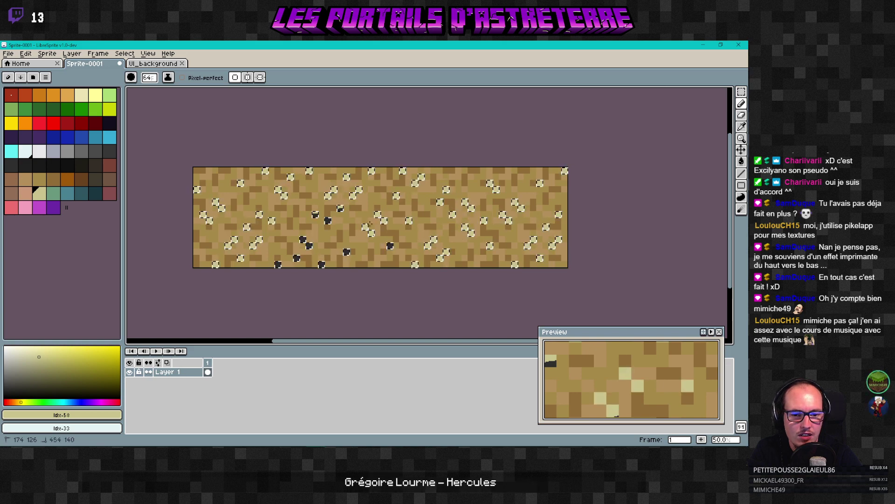
{"action": "left_click", "coordinate": [322, 264]}
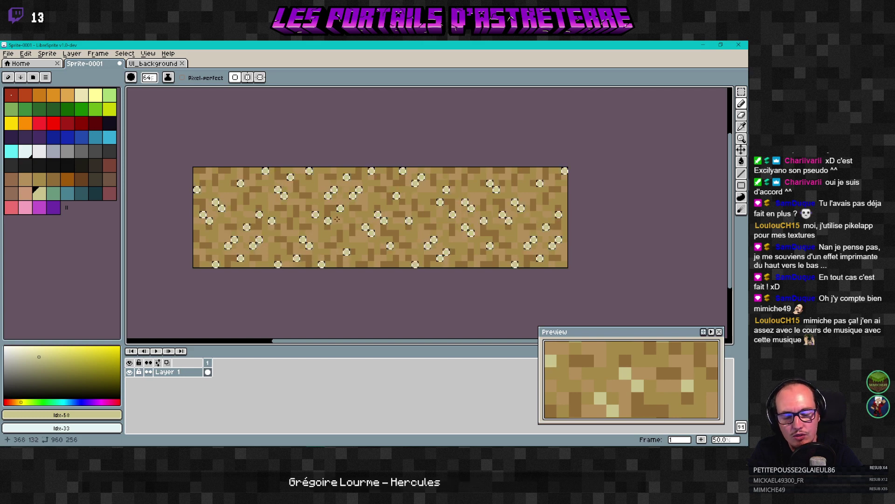
Step: Clear the selection around the recoloured khaki pixels
{"action": "key", "text": "ctrl+z"}
{"action": "key", "text": "ctrl+z"}
{"action": "key", "text": "ctrl+z"}
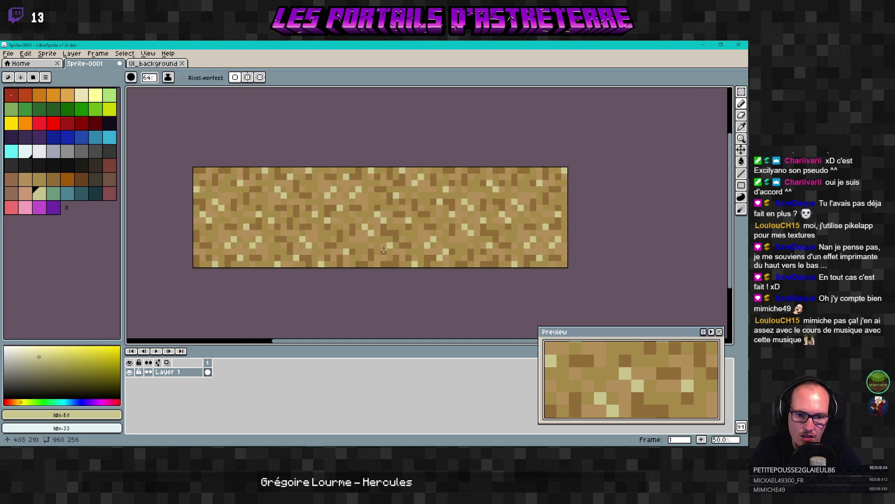
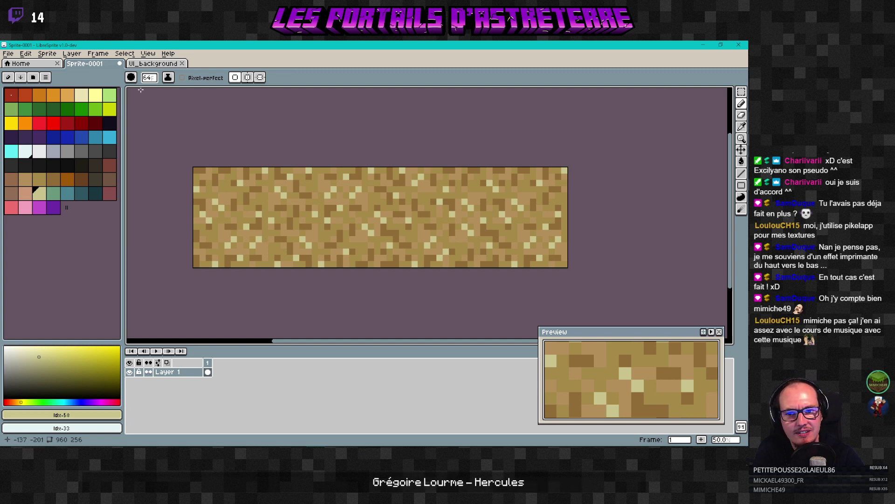
Step: Create a new 960 × 256 indexed sprite with a transparent background and paste the copied dark texture from UI_background into it
{"action": "left_click", "coordinate": [152, 63]}
{"action": "left_click", "coordinate": [86, 64]}
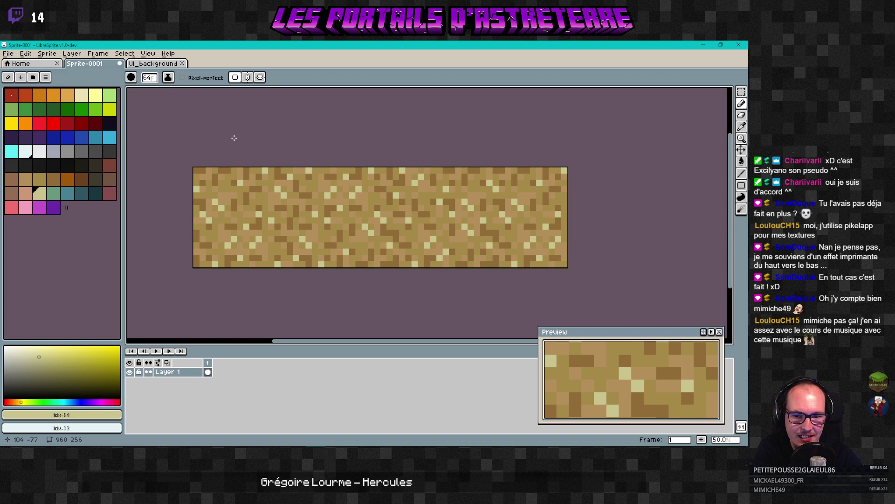
{"action": "left_click", "coordinate": [168, 66]}
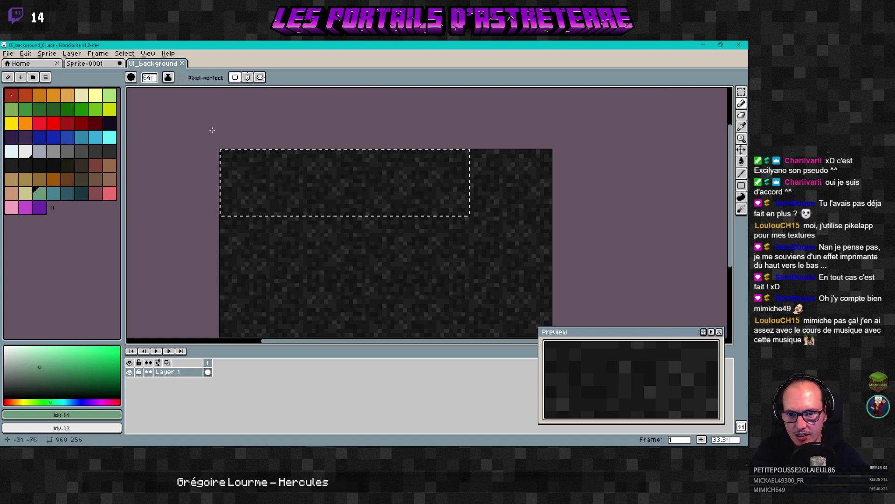
{"action": "left_click", "coordinate": [8, 54]}
{"action": "left_click", "coordinate": [14, 74]}
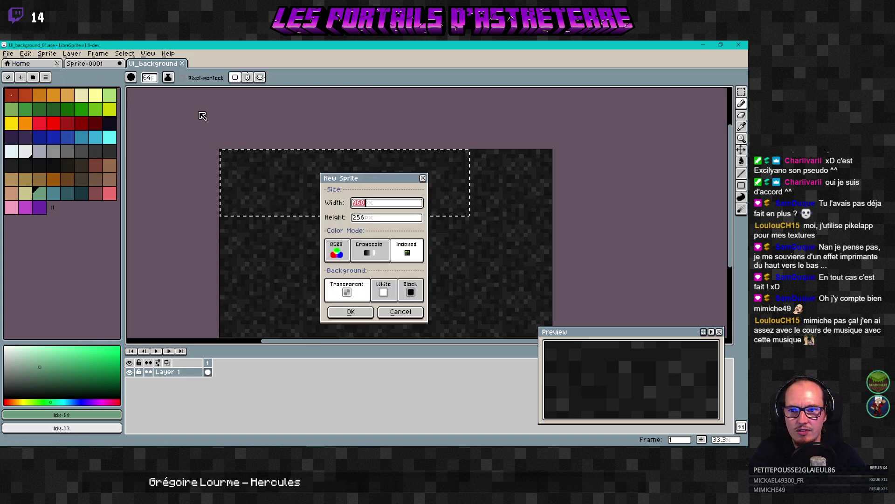
{"action": "left_click", "coordinate": [351, 311]}
{"action": "key", "text": "ctrl+v"}
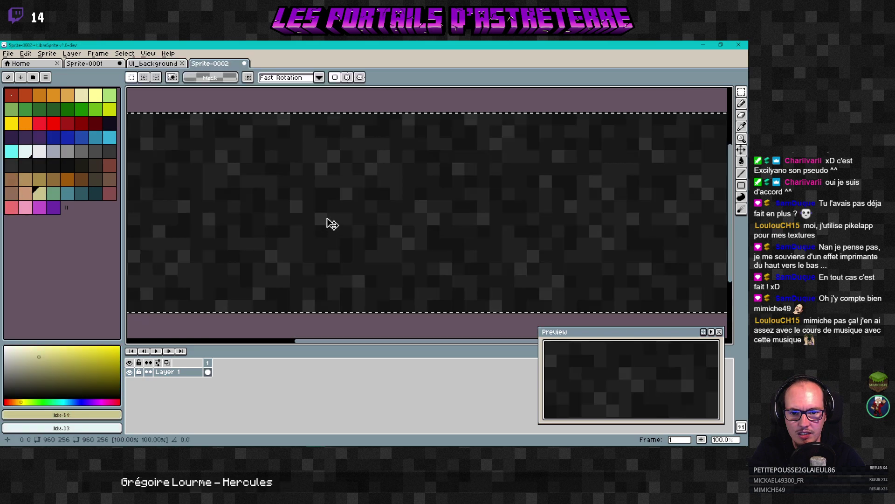
{"action": "scroll", "coordinate": [328, 214], "scroll_direction": "down", "scroll_amount": 2, "text": "alt"}
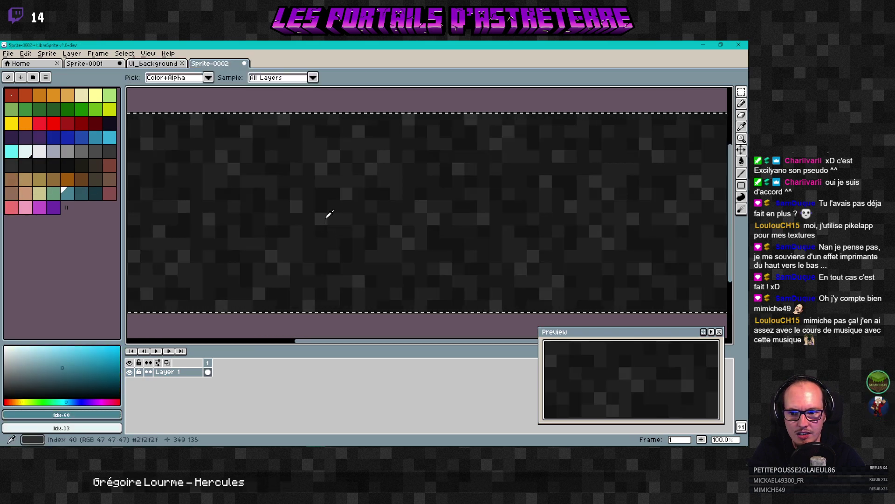
{"action": "scroll", "coordinate": [329, 217], "scroll_direction": "down", "scroll_amount": 2}
{"action": "scroll", "coordinate": [328, 223], "scroll_direction": "up", "scroll_amount": 3}
{"action": "scroll", "coordinate": [326, 221], "scroll_direction": "down", "scroll_amount": 2}
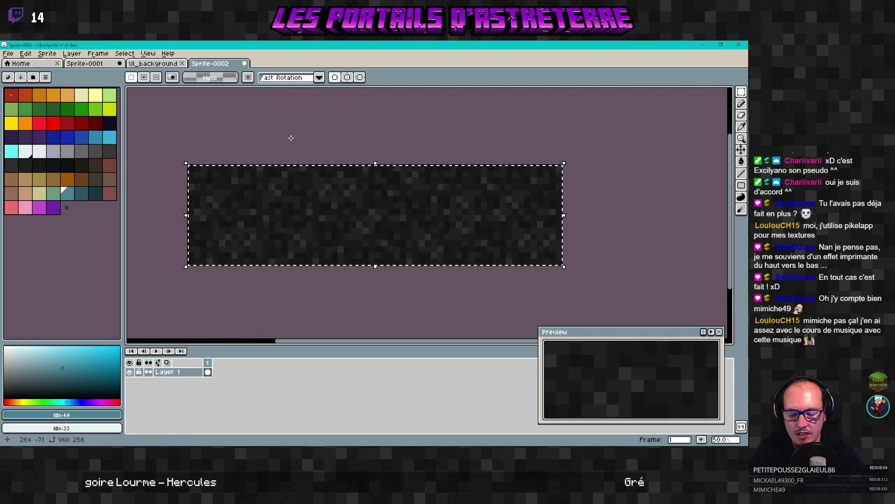
{"action": "left_click", "coordinate": [153, 63]}
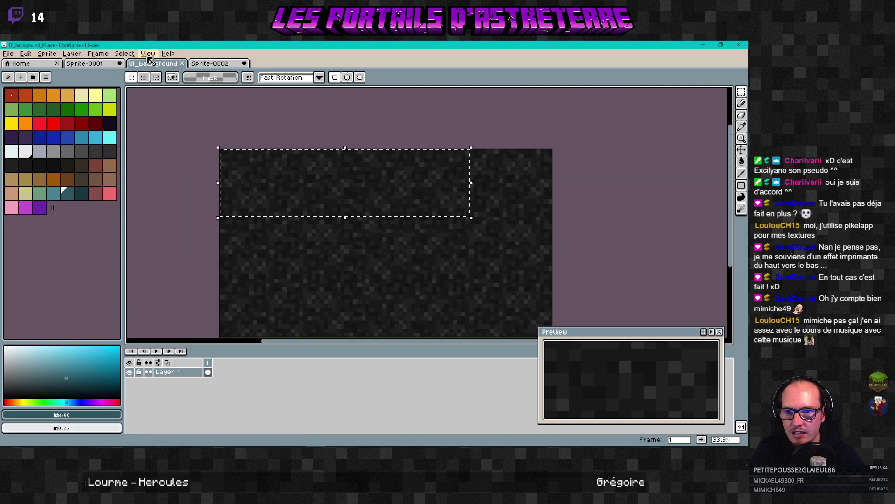
{"action": "left_click", "coordinate": [213, 63]}
{"action": "left_click", "coordinate": [153, 64]}
{"action": "left_click", "coordinate": [148, 53]}
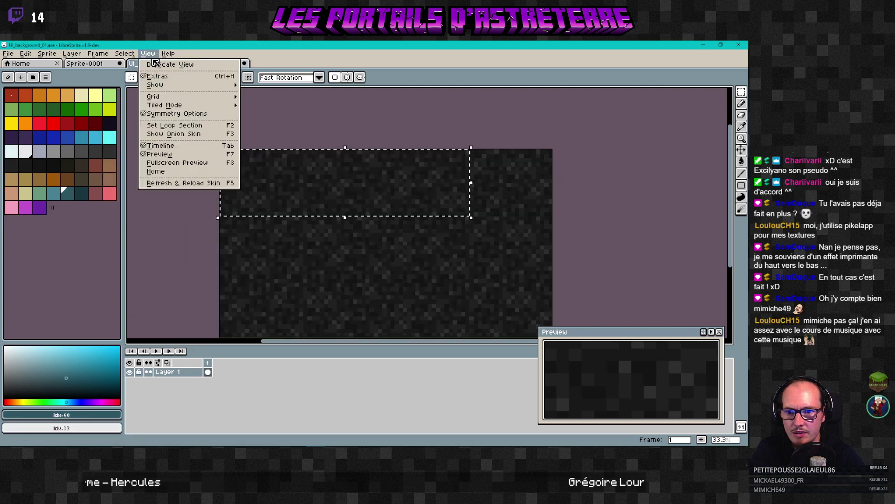
{"action": "key", "text": "Escape"}
{"action": "left_click", "coordinate": [212, 63]}
{"action": "left_click", "coordinate": [148, 53]}
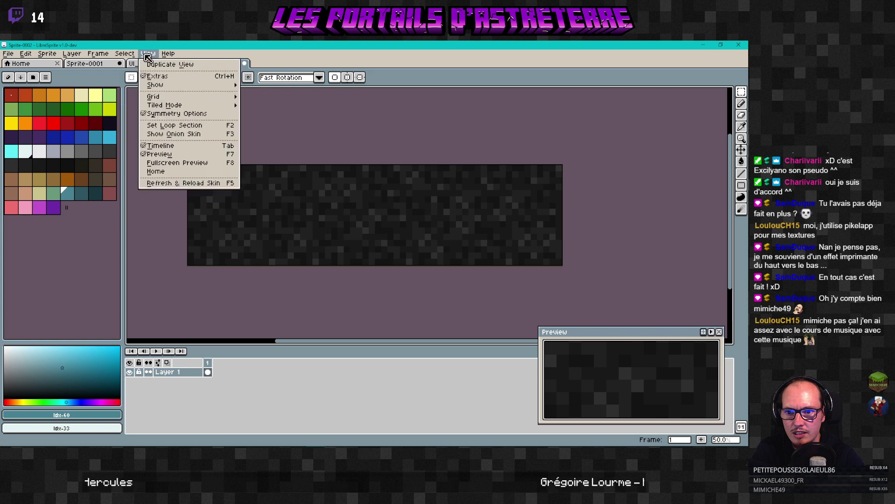
Step: Select every pixel of the lightest dark-grey shade in the new sprite by colour range, with tolerance 0
{"action": "left_click", "coordinate": [125, 53]}
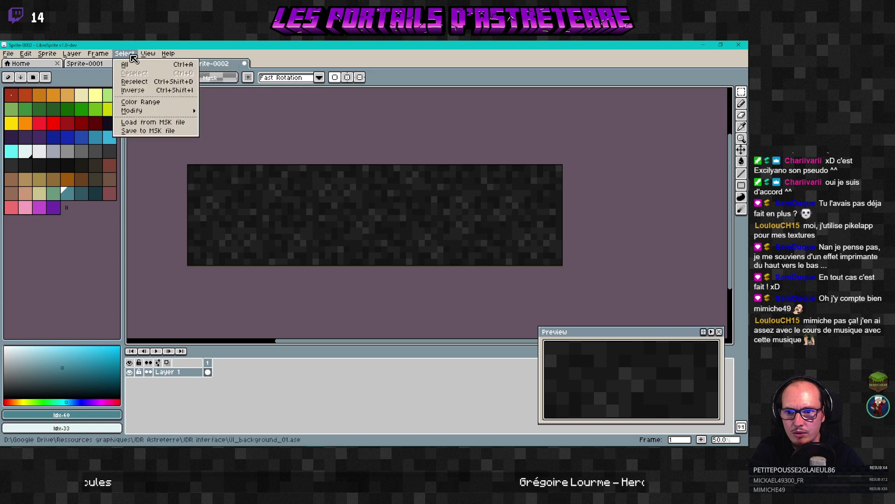
{"action": "left_click", "coordinate": [146, 103]}
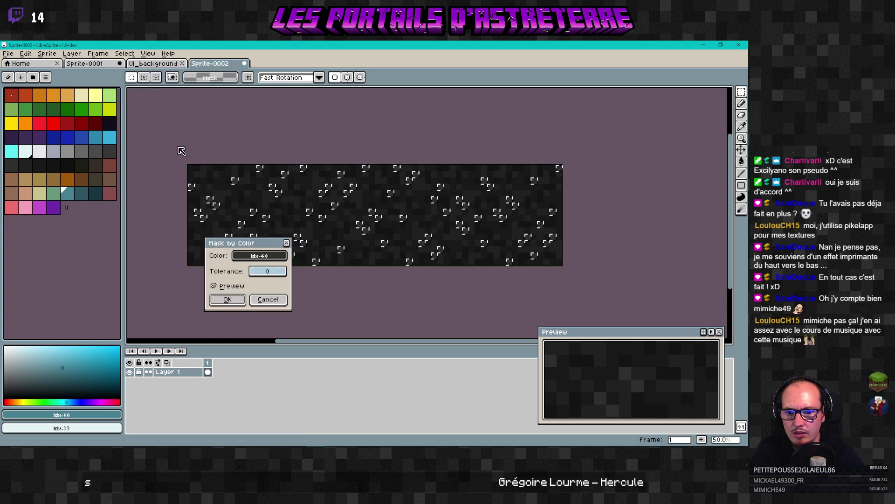
{"action": "left_click", "coordinate": [256, 256]}
{"action": "left_click", "coordinate": [256, 256]}
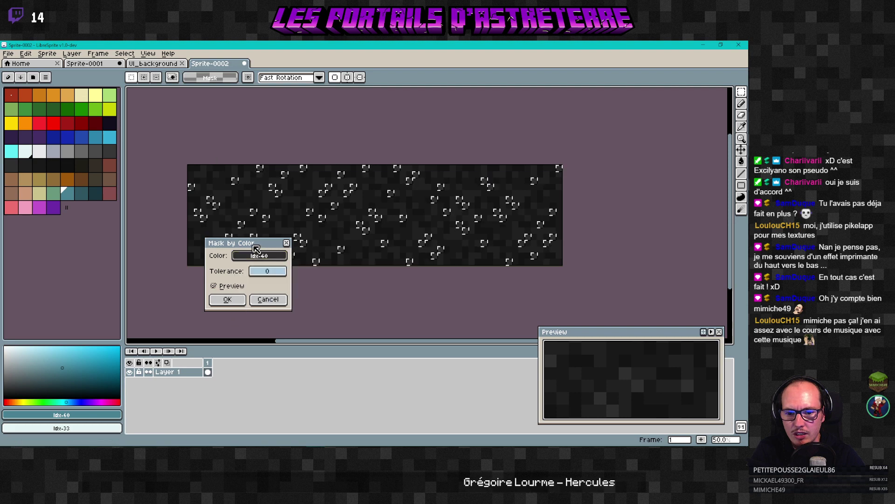
{"action": "left_click", "coordinate": [227, 299]}
Step: Paint all the selected light-grey pixels of the dark texture with the cream palette colour Idx-5 using the Pencil tool
{"action": "left_click", "coordinate": [81, 97]}
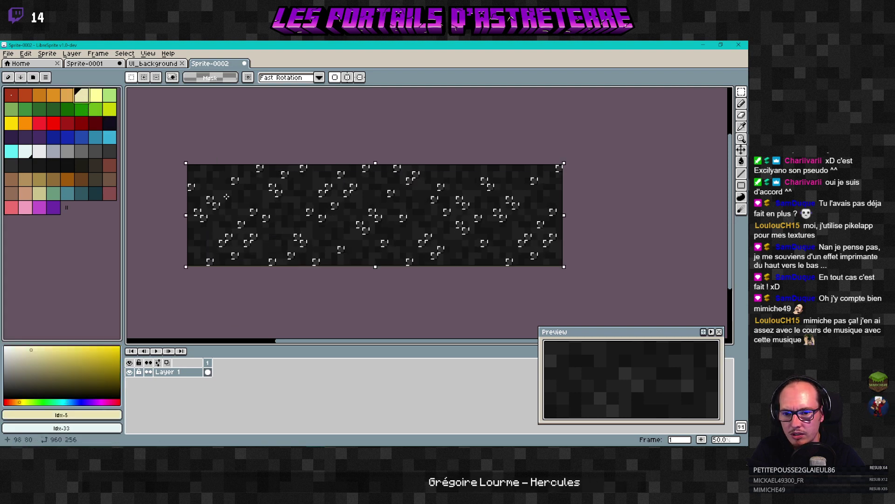
{"action": "key", "text": "b"}
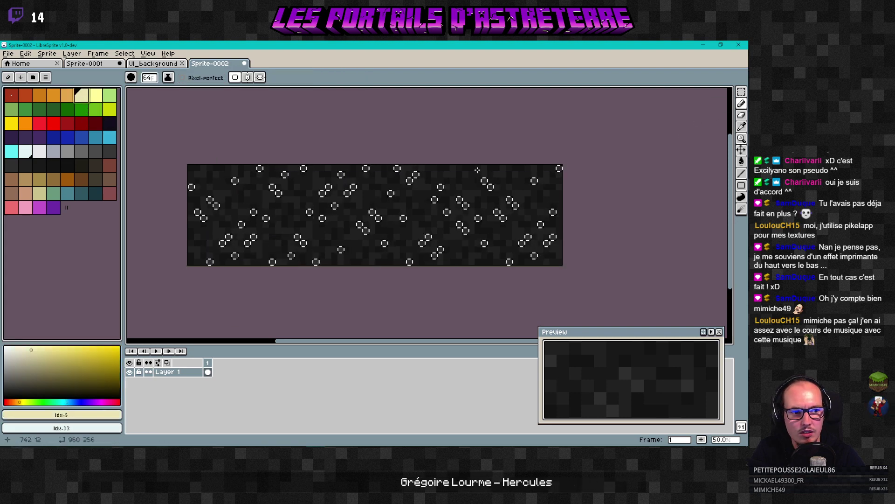
{"action": "left_click", "coordinate": [191, 187]}
{"action": "left_click", "coordinate": [210, 199]}
{"action": "left_click", "coordinate": [216, 206]}
{"action": "left_click", "coordinate": [198, 212]}
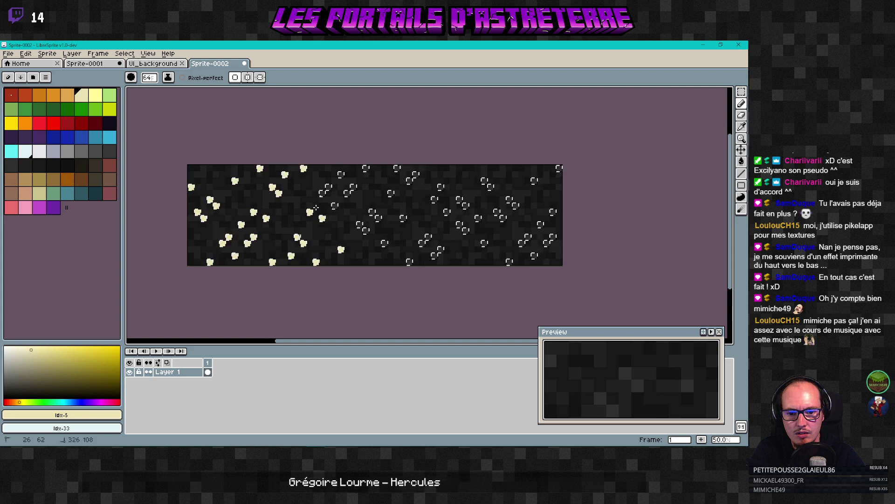
{"action": "left_click", "coordinate": [322, 194]}
{"action": "left_click", "coordinate": [335, 205]}
{"action": "left_click", "coordinate": [347, 193]}
{"action": "left_click", "coordinate": [353, 188]}
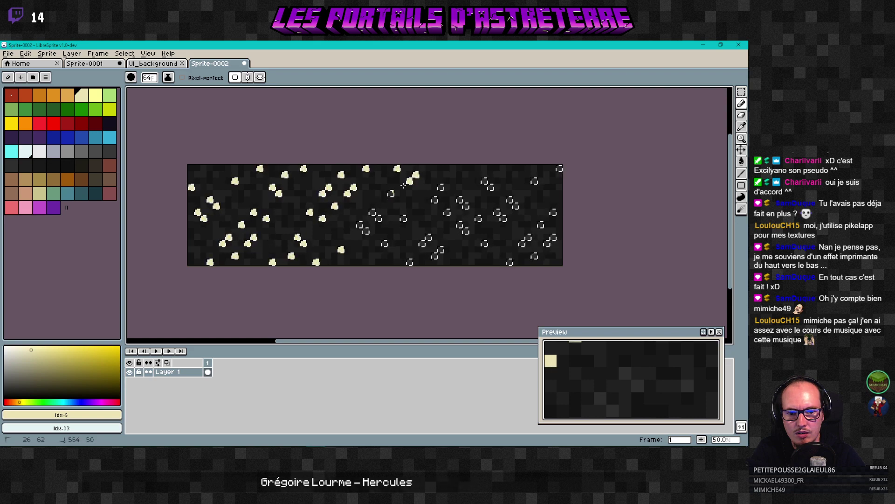
{"action": "left_click", "coordinate": [391, 193]}
{"action": "left_click_drag", "start_coordinate": [373, 213], "coordinate": [366, 231]}
{"action": "left_click", "coordinate": [403, 218]}
{"action": "left_click", "coordinate": [384, 244]}
{"action": "mouse_move", "coordinate": [428, 237]}
{"action": "left_mouse_down"}
{"action": "mouse_move", "coordinate": [422, 243]}
{"action": "mouse_move", "coordinate": [435, 256]}
{"action": "left_mouse_up"}
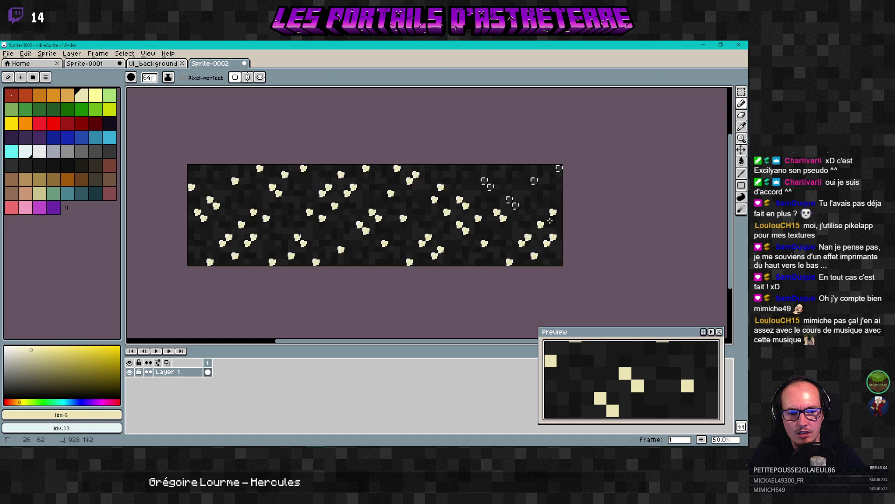
{"action": "left_click", "coordinate": [534, 181]}
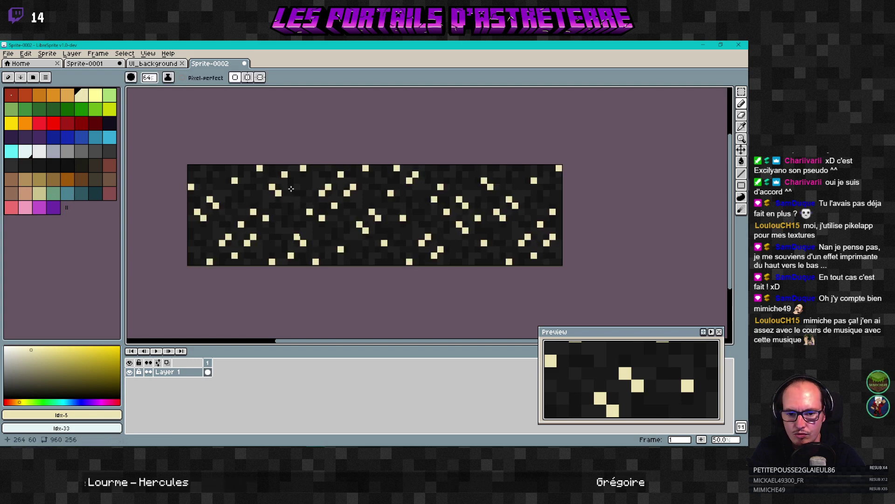
{"action": "left_click", "coordinate": [150, 55]}
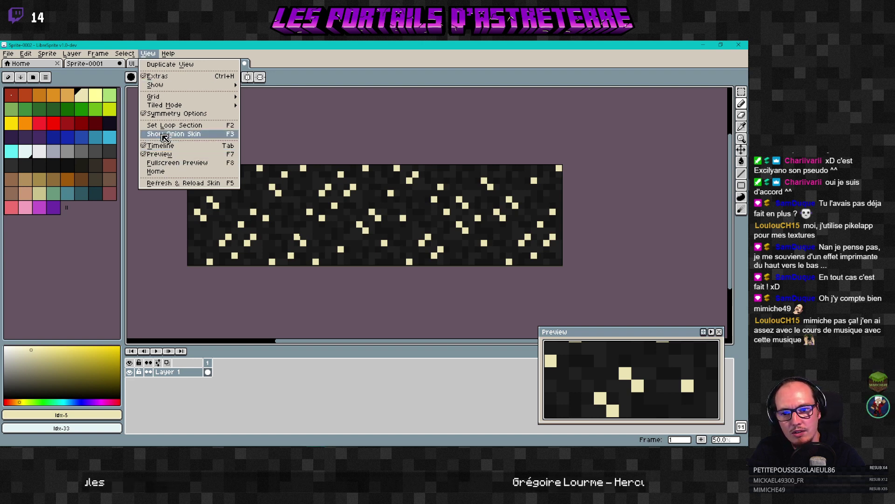
{"action": "mouse_move", "coordinate": [125, 54]}
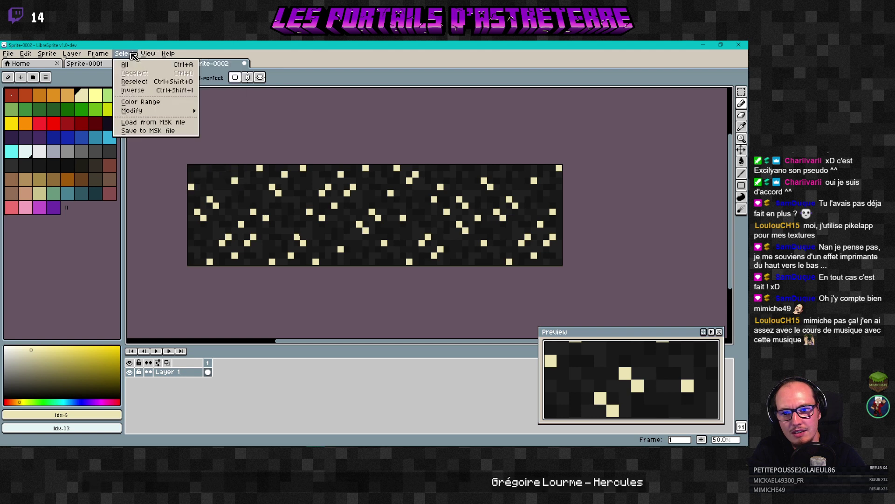
{"action": "left_click", "coordinate": [151, 107]}
{"action": "left_click", "coordinate": [259, 255]}
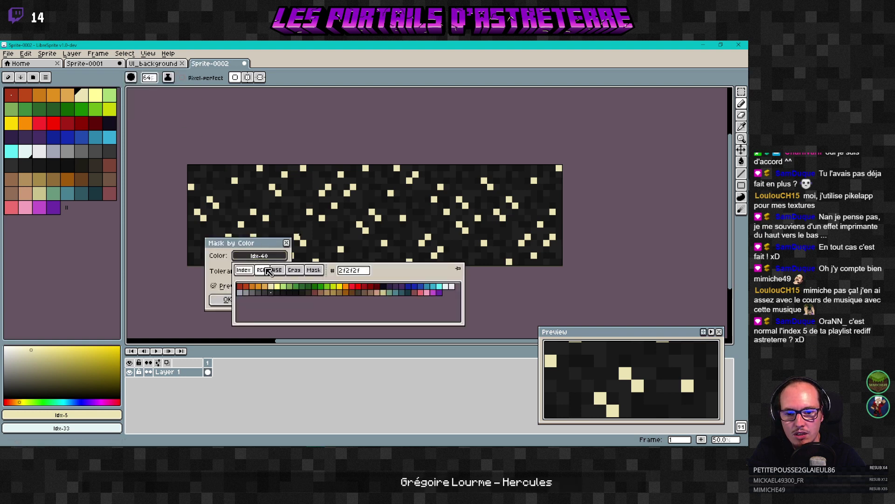
{"action": "left_click", "coordinate": [226, 301]}
{"action": "left_click", "coordinate": [226, 301]}
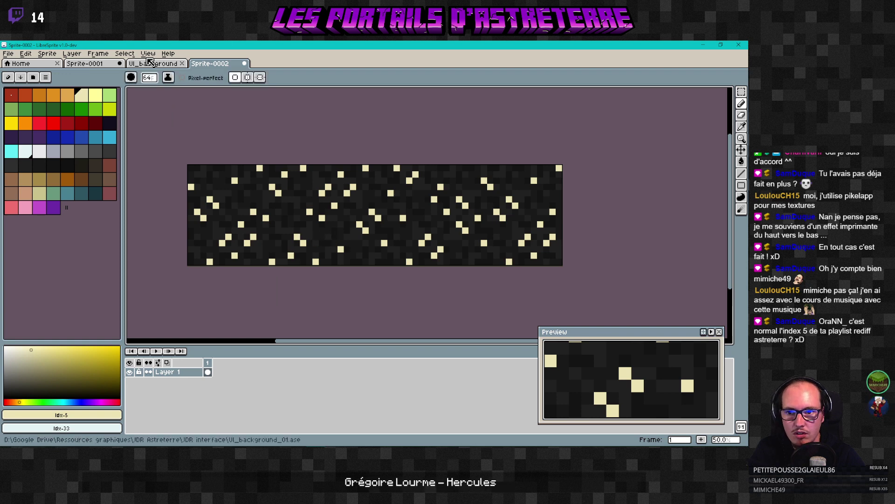
Step: Select every pixel of the dark-grey shade Idx-41 (#212121) by colour range, with tolerance 0
{"action": "left_click", "coordinate": [124, 54]}
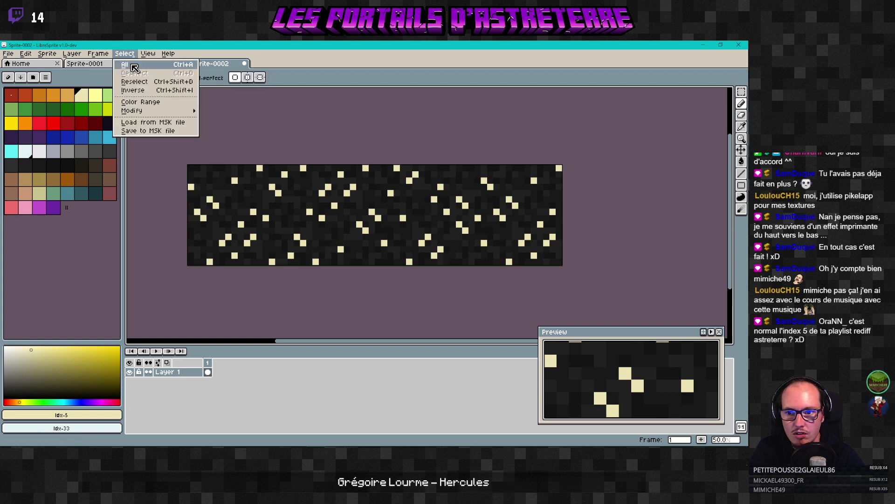
{"action": "left_click", "coordinate": [151, 103]}
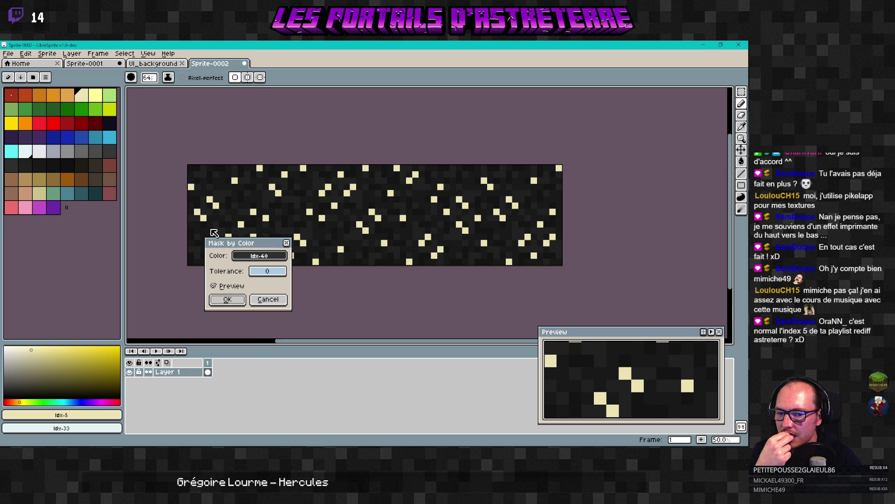
{"action": "left_click", "coordinate": [262, 257]}
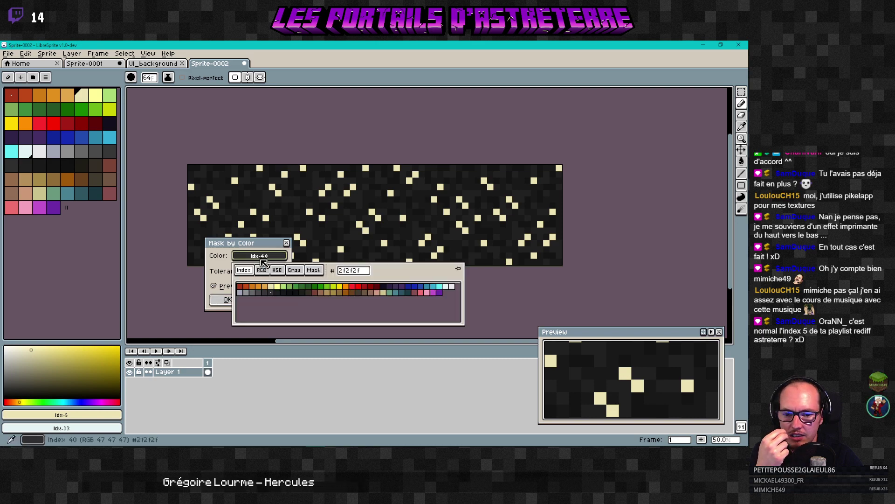
{"action": "left_click", "coordinate": [277, 293]}
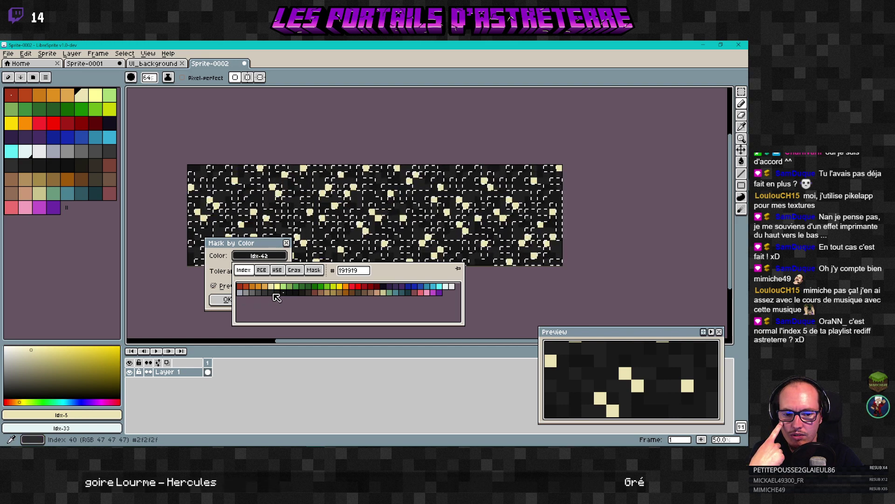
{"action": "left_click", "coordinate": [278, 293]}
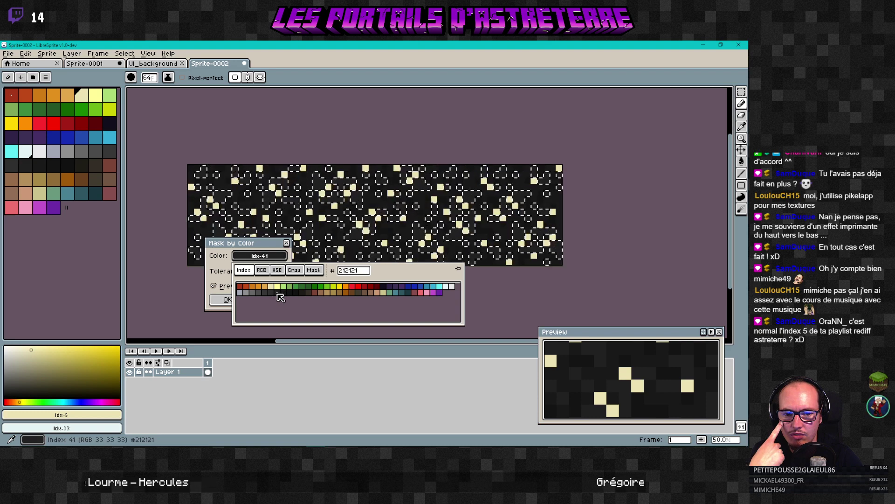
{"action": "left_click", "coordinate": [228, 299]}
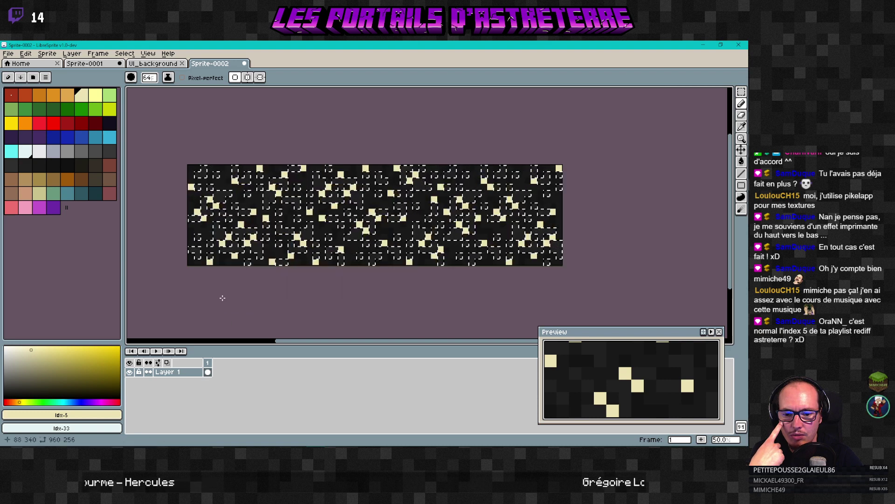
Step: Paint all the selected dark-grey pixels across the texture with the khaki palette colour Idx-58 using the Pencil tool
{"action": "left_click", "coordinate": [39, 192]}
{"action": "mouse_move", "coordinate": [235, 173]}
{"action": "left_mouse_down"}
{"action": "mouse_move", "coordinate": [265, 194]}
{"action": "mouse_move", "coordinate": [222, 196]}
{"action": "mouse_move", "coordinate": [184, 169]}
{"action": "mouse_move", "coordinate": [204, 164]}
{"action": "mouse_move", "coordinate": [217, 175]}
{"action": "mouse_move", "coordinate": [203, 198]}
{"action": "mouse_move", "coordinate": [222, 199]}
{"action": "mouse_move", "coordinate": [227, 211]}
{"action": "mouse_move", "coordinate": [204, 206]}
{"action": "left_mouse_up"}
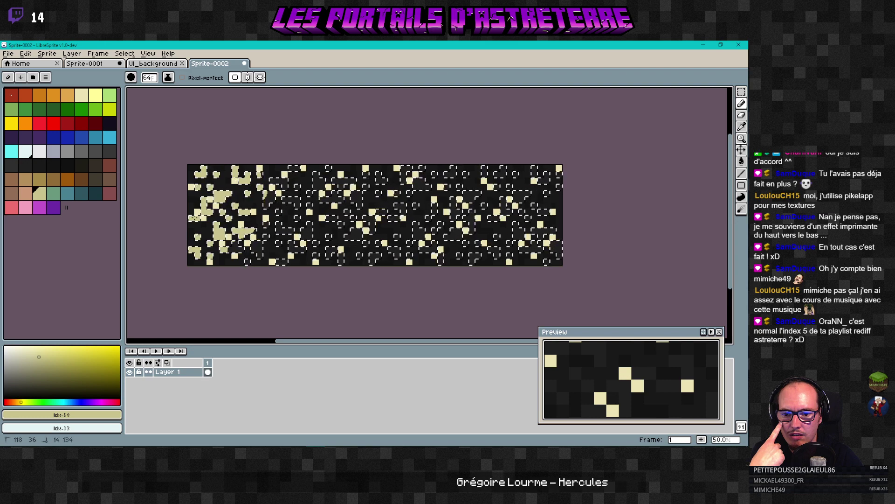
{"action": "left_click_drag", "start_coordinate": [244, 258], "coordinate": [285, 257]}
{"action": "mouse_move", "coordinate": [296, 218]}
{"action": "left_mouse_down"}
{"action": "mouse_move", "coordinate": [260, 233]}
{"action": "mouse_move", "coordinate": [275, 204]}
{"action": "mouse_move", "coordinate": [261, 172]}
{"action": "mouse_move", "coordinate": [306, 173]}
{"action": "mouse_move", "coordinate": [281, 195]}
{"action": "left_mouse_up"}
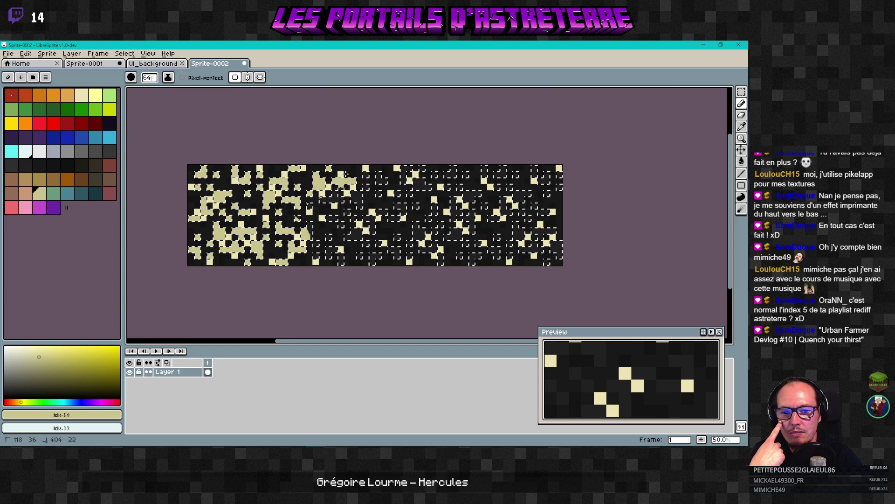
{"action": "mouse_move", "coordinate": [364, 187]}
{"action": "left_mouse_down"}
{"action": "mouse_move", "coordinate": [303, 215]}
{"action": "mouse_move", "coordinate": [316, 223]}
{"action": "mouse_move", "coordinate": [352, 207]}
{"action": "mouse_move", "coordinate": [341, 229]}
{"action": "left_mouse_up"}
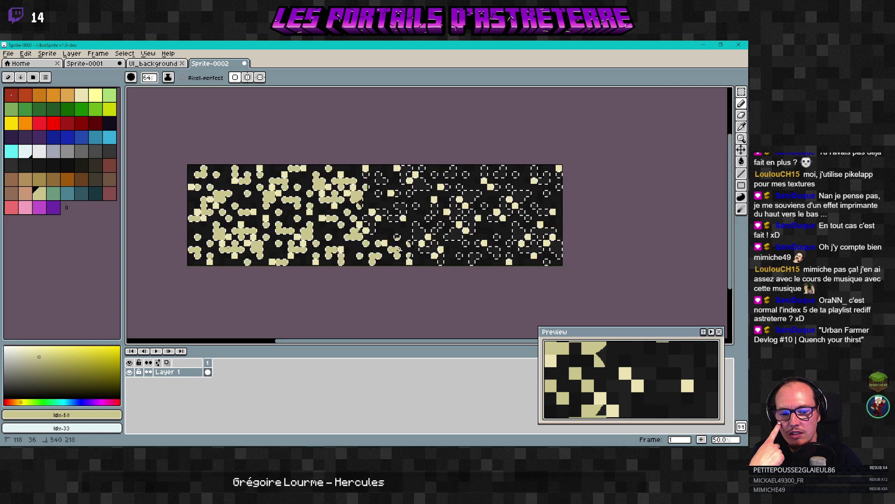
{"action": "mouse_move", "coordinate": [397, 237]}
{"action": "left_mouse_down"}
{"action": "mouse_move", "coordinate": [373, 232]}
{"action": "mouse_move", "coordinate": [402, 216]}
{"action": "mouse_move", "coordinate": [363, 212]}
{"action": "mouse_move", "coordinate": [404, 216]}
{"action": "mouse_move", "coordinate": [405, 201]}
{"action": "mouse_move", "coordinate": [365, 190]}
{"action": "mouse_move", "coordinate": [381, 181]}
{"action": "mouse_move", "coordinate": [347, 187]}
{"action": "mouse_move", "coordinate": [420, 168]}
{"action": "mouse_move", "coordinate": [432, 174]}
{"action": "mouse_move", "coordinate": [405, 164]}
{"action": "mouse_move", "coordinate": [392, 169]}
{"action": "mouse_move", "coordinate": [467, 192]}
{"action": "mouse_move", "coordinate": [495, 173]}
{"action": "mouse_move", "coordinate": [480, 174]}
{"action": "mouse_move", "coordinate": [503, 171]}
{"action": "mouse_move", "coordinate": [456, 174]}
{"action": "mouse_move", "coordinate": [551, 172]}
{"action": "left_mouse_up"}
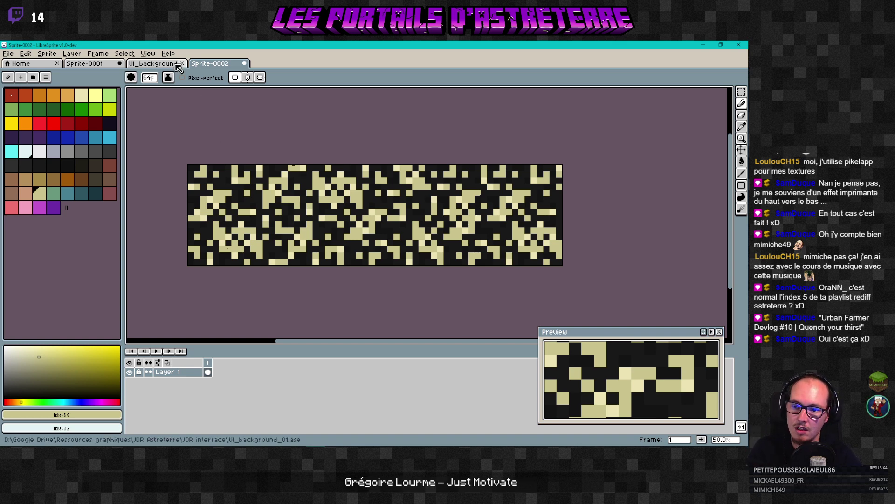
{"action": "left_click", "coordinate": [125, 53]}
{"action": "left_click", "coordinate": [153, 103]}
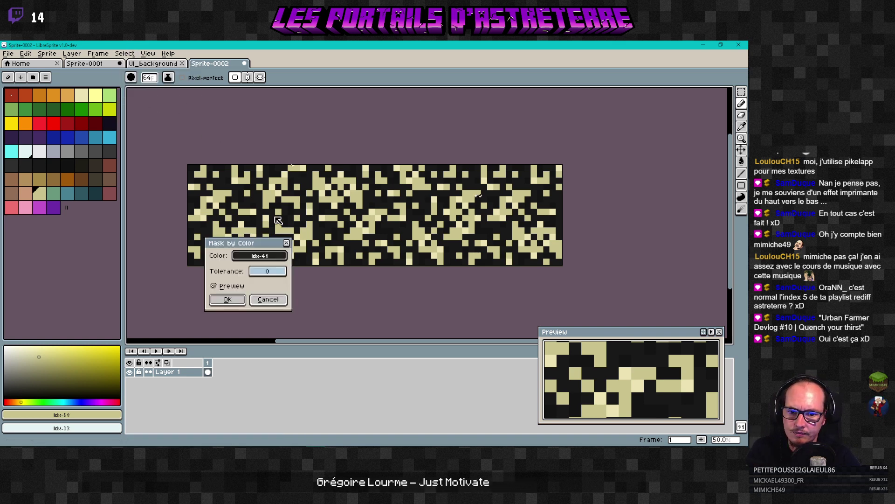
{"action": "left_click", "coordinate": [253, 281]}
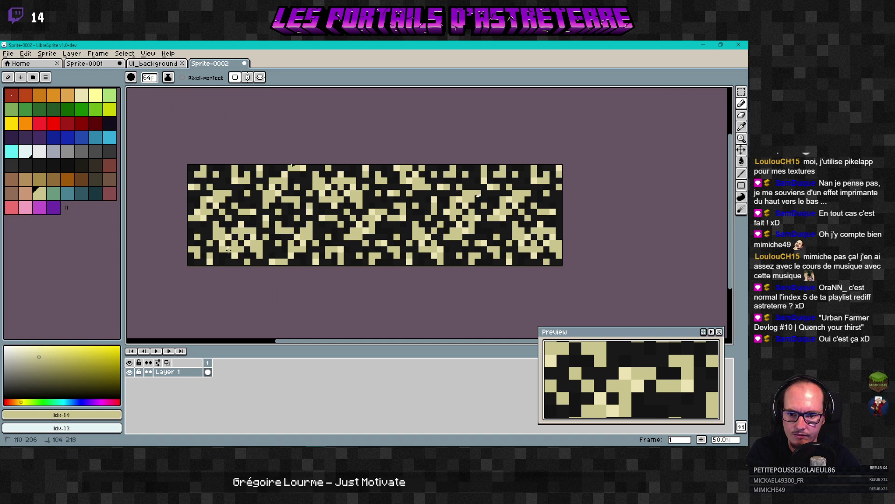
Step: Select every pixel of the darker grey shade Idx-42 (#191919) by colour range, with tolerance 0
{"action": "left_click", "coordinate": [125, 53]}
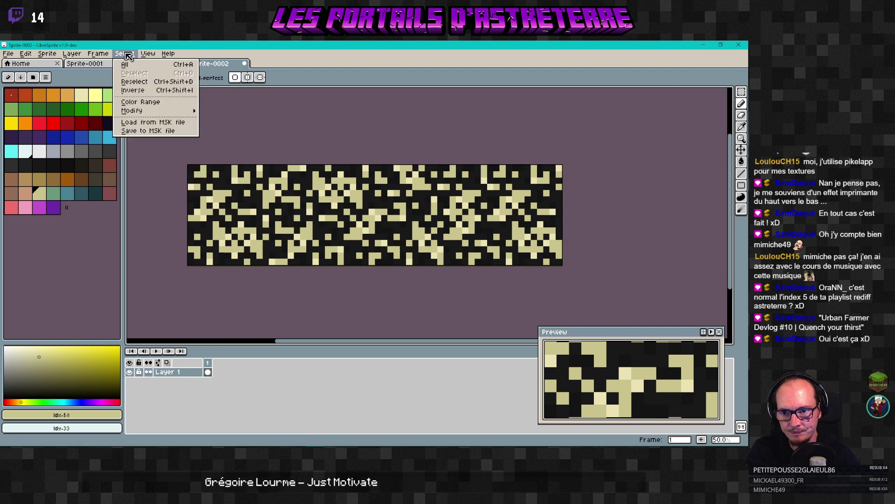
{"action": "left_click", "coordinate": [149, 101]}
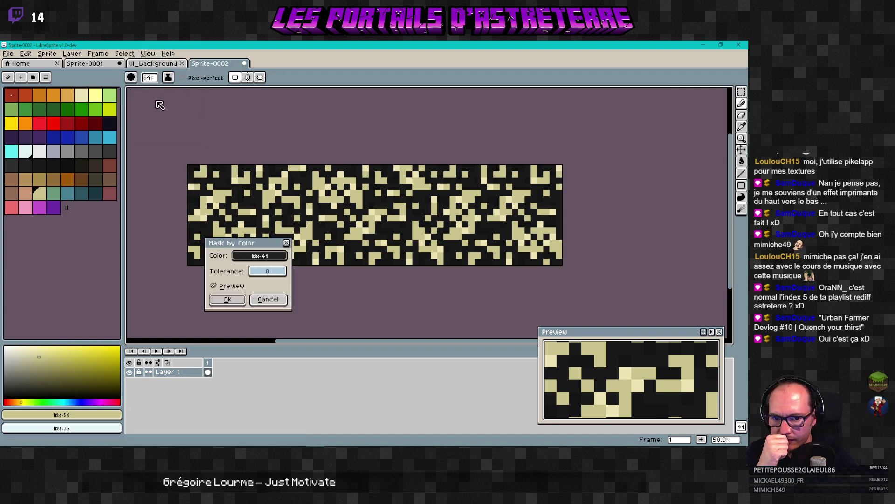
{"action": "left_click", "coordinate": [265, 257]}
{"action": "left_click", "coordinate": [284, 293]}
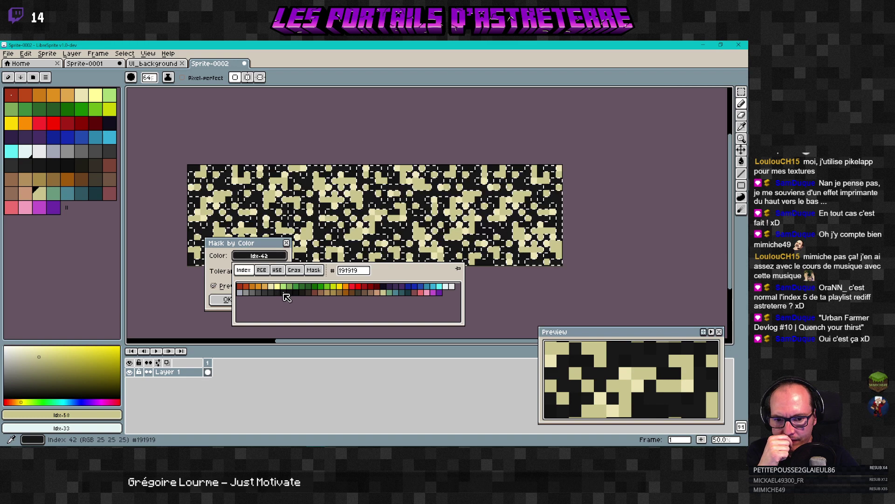
{"action": "left_click", "coordinate": [223, 299]}
Step: Try painting the selected darker grey pixels with khaki Idx-58, and undo the strokes
{"action": "left_click_drag", "start_coordinate": [201, 201], "coordinate": [252, 200]}
{"action": "mouse_move", "coordinate": [341, 172]}
{"action": "left_mouse_down"}
{"action": "mouse_move", "coordinate": [553, 174]}
{"action": "mouse_move", "coordinate": [555, 187]}
{"action": "mouse_move", "coordinate": [534, 197]}
{"action": "mouse_move", "coordinate": [440, 186]}
{"action": "mouse_move", "coordinate": [464, 204]}
{"action": "left_mouse_up"}
{"action": "key", "text": "v"}
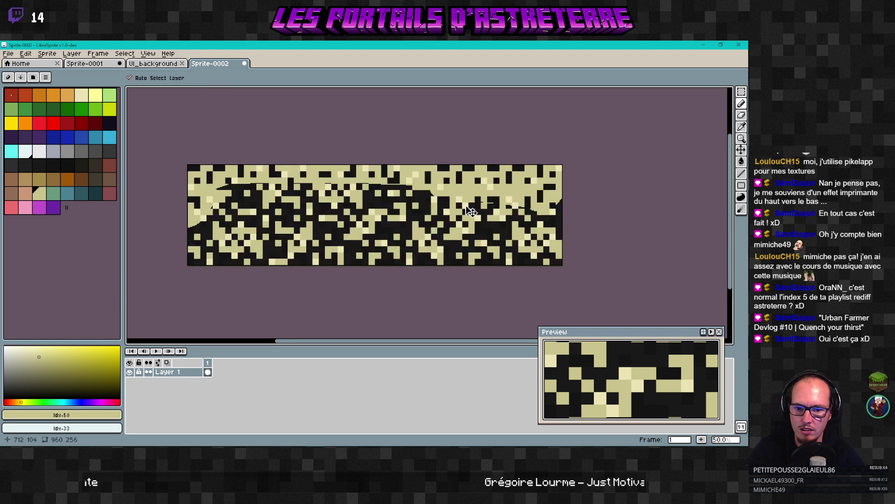
{"action": "key", "text": "ctrl+z"}
{"action": "key", "text": "b"}
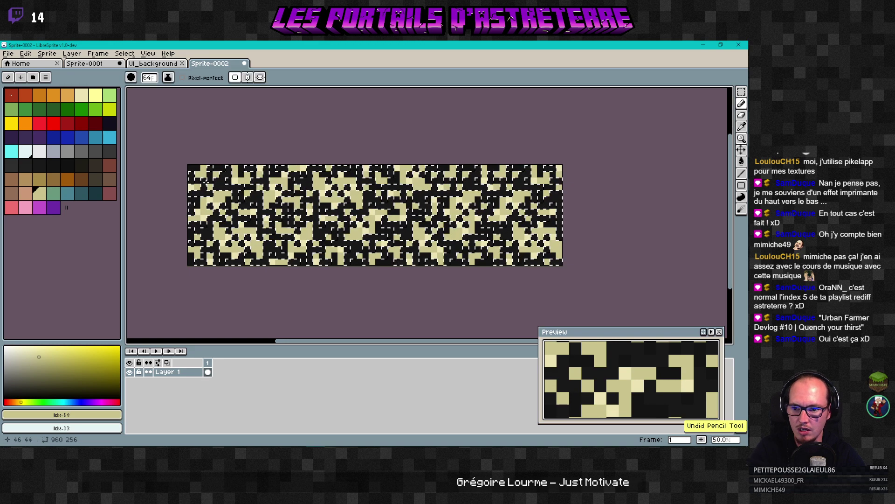
Step: Paint all the selected darker grey pixels with the cream palette colour Idx-5, and clear the selection
{"action": "left_click", "coordinate": [80, 97]}
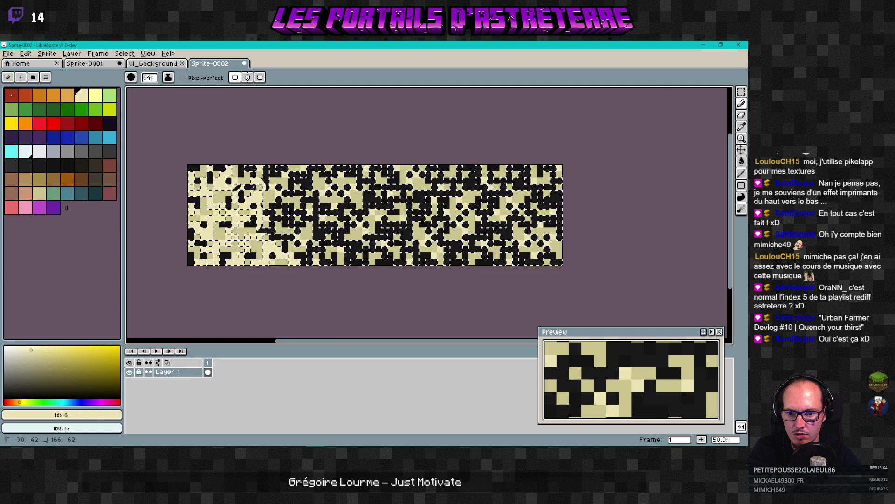
{"action": "mouse_move", "coordinate": [261, 221]}
{"action": "left_mouse_down"}
{"action": "mouse_move", "coordinate": [280, 178]}
{"action": "mouse_move", "coordinate": [395, 173]}
{"action": "left_mouse_up"}
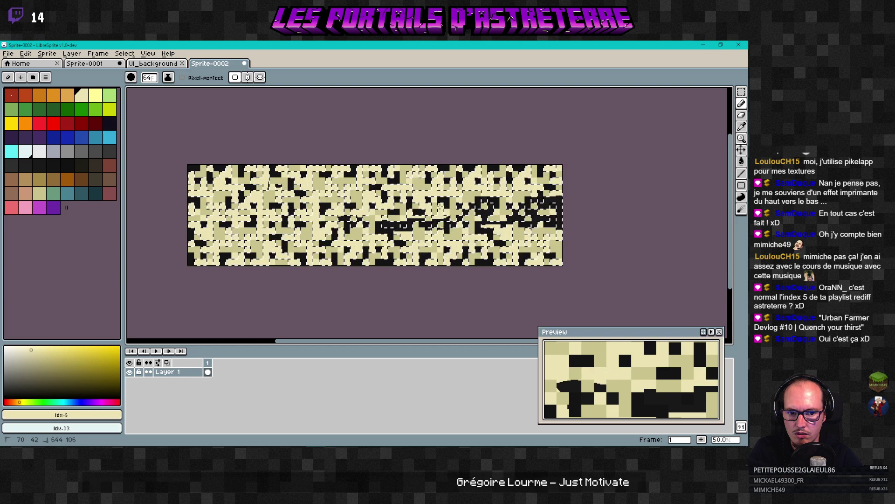
{"action": "left_click_drag", "start_coordinate": [564, 206], "coordinate": [528, 217]}
{"action": "left_click_drag", "start_coordinate": [471, 223], "coordinate": [348, 228]}
{"action": "key", "text": "Escape"}
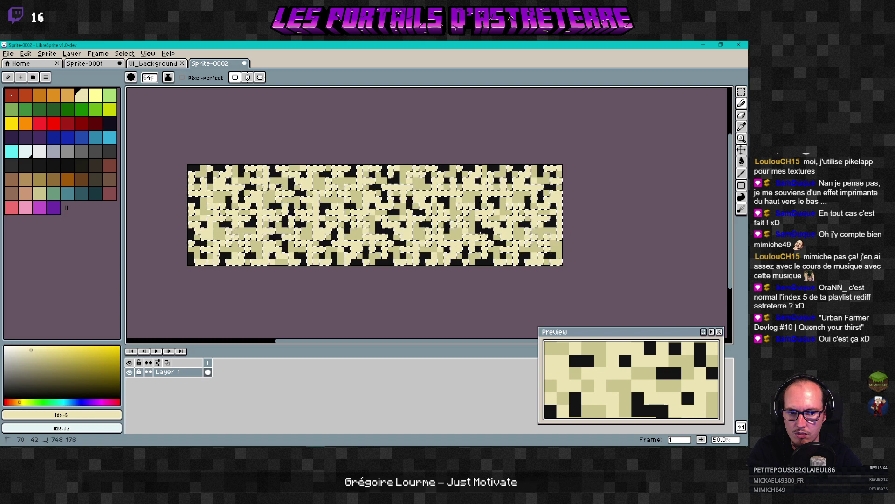
{"action": "key", "text": "v"}
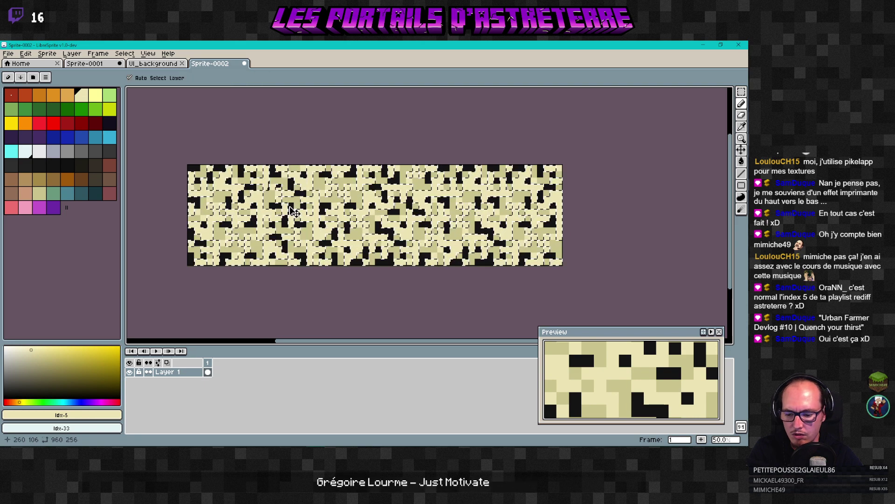
{"action": "key", "text": "l"}
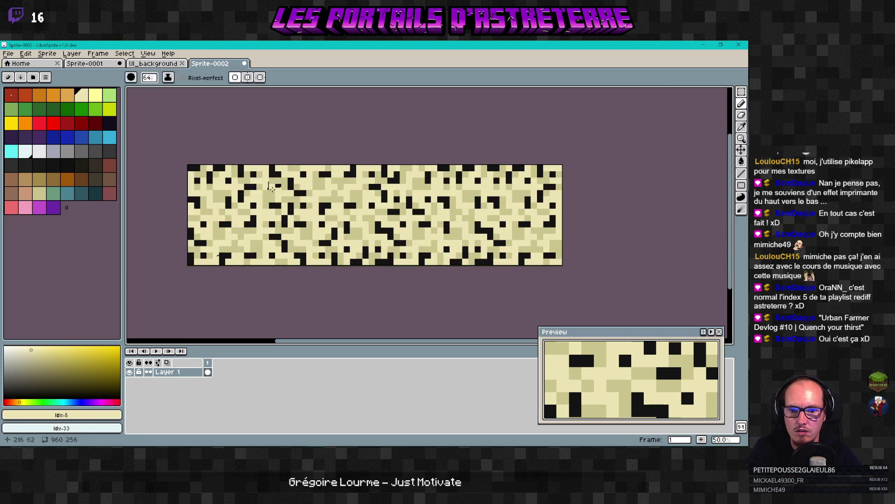
{"action": "left_click", "coordinate": [124, 54]}
{"action": "left_click", "coordinate": [148, 103]}
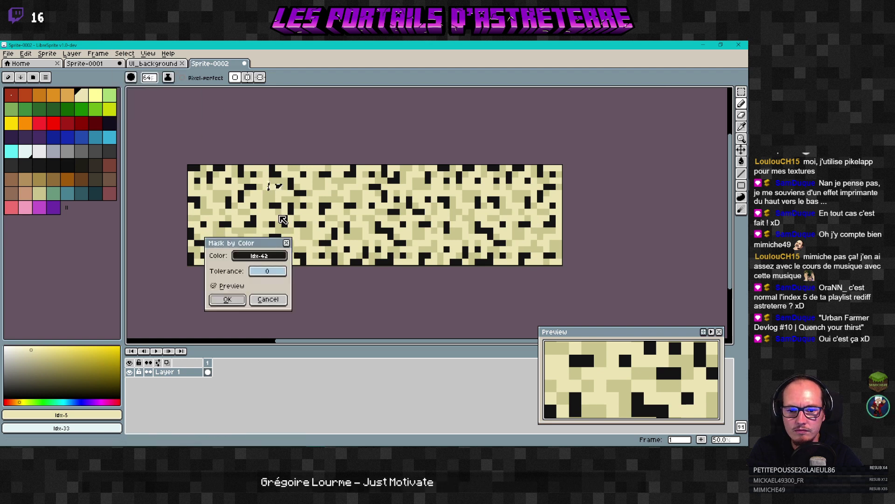
{"action": "left_click", "coordinate": [252, 299]}
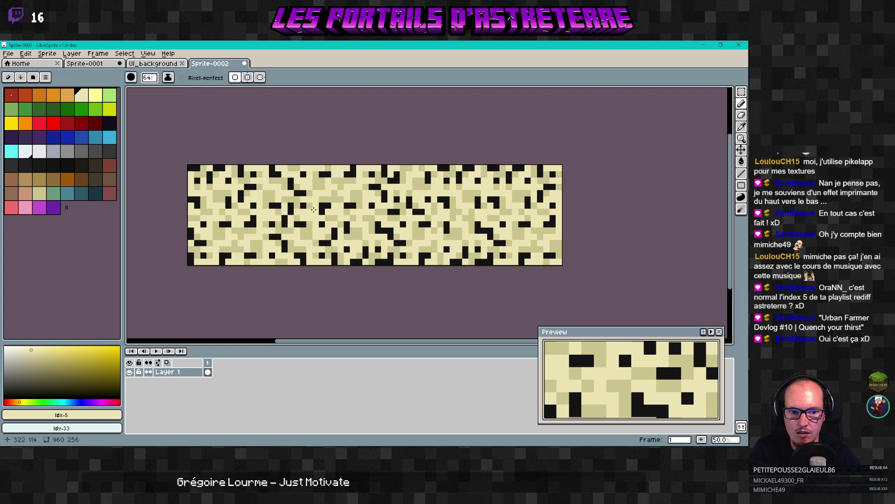
Step: Select all the remaining near-black pixels of the texture by colour range
{"action": "left_click", "coordinate": [148, 53]}
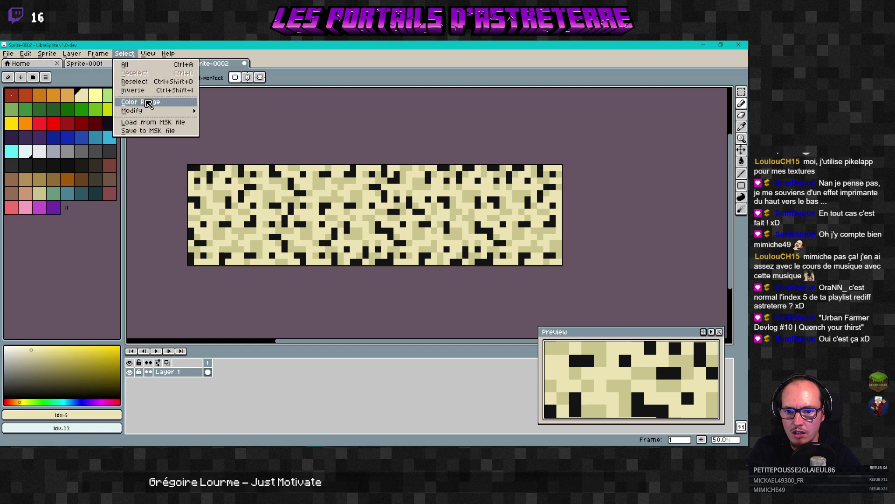
{"action": "left_click", "coordinate": [140, 104]}
{"action": "left_click_drag", "start_coordinate": [231, 242], "coordinate": [268, 222]}
{"action": "left_click", "coordinate": [298, 234]}
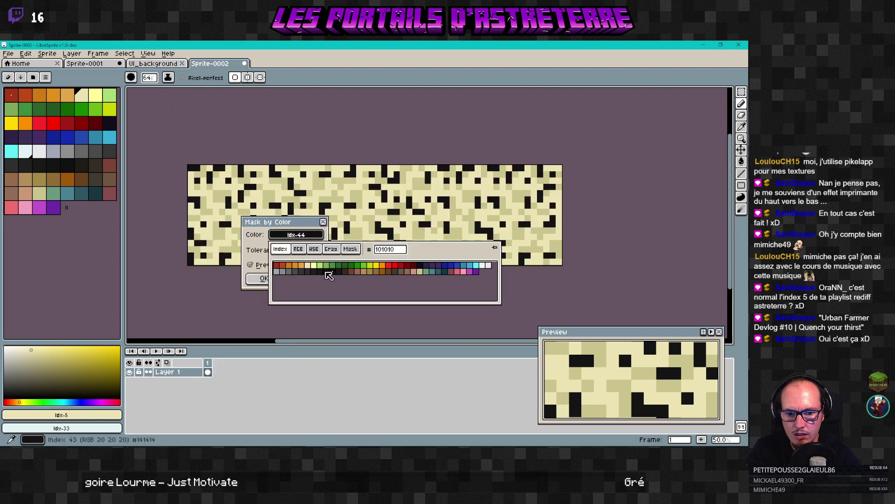
{"action": "left_click", "coordinate": [264, 278]}
{"action": "left_click", "coordinate": [264, 278]}
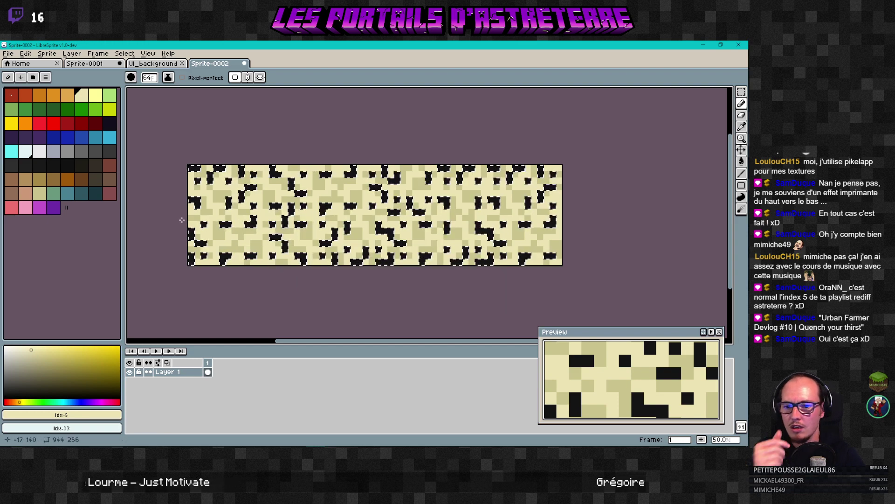
Step: Try painting the selected near-black pixels with brown Idx-49, and undo the strokes
{"action": "left_click", "coordinate": [27, 180]}
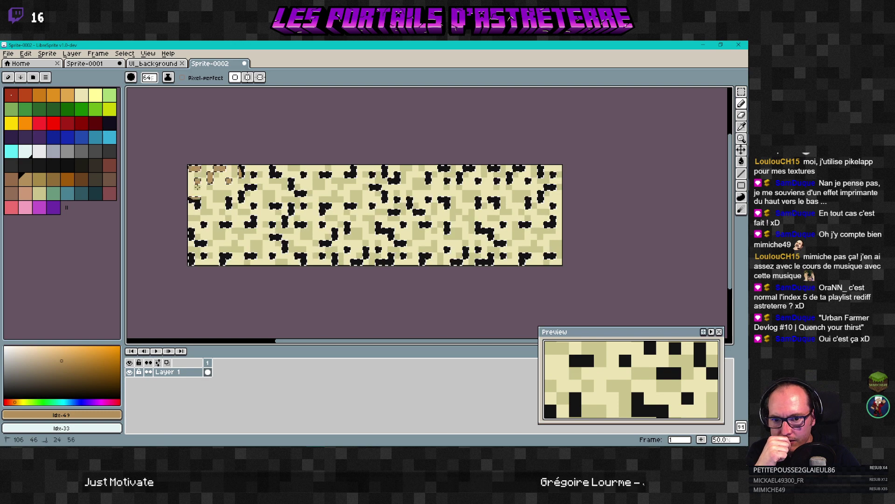
{"action": "mouse_move", "coordinate": [195, 198]}
{"action": "left_mouse_down"}
{"action": "mouse_move", "coordinate": [262, 176]}
{"action": "mouse_move", "coordinate": [213, 217]}
{"action": "mouse_move", "coordinate": [203, 219]}
{"action": "mouse_move", "coordinate": [196, 203]}
{"action": "mouse_move", "coordinate": [191, 229]}
{"action": "mouse_move", "coordinate": [204, 255]}
{"action": "mouse_move", "coordinate": [196, 266]}
{"action": "mouse_move", "coordinate": [232, 257]}
{"action": "mouse_move", "coordinate": [233, 225]}
{"action": "mouse_move", "coordinate": [276, 191]}
{"action": "left_mouse_up"}
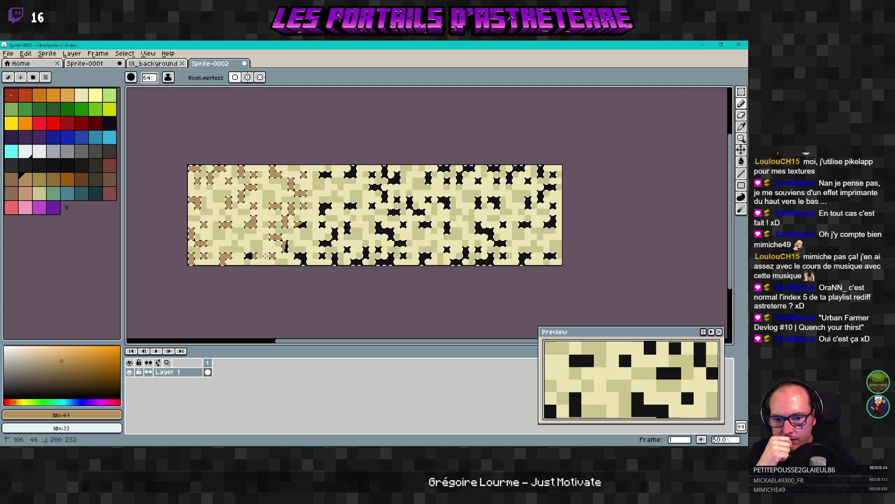
{"action": "key", "text": "v"}
{"action": "key", "text": "b"}
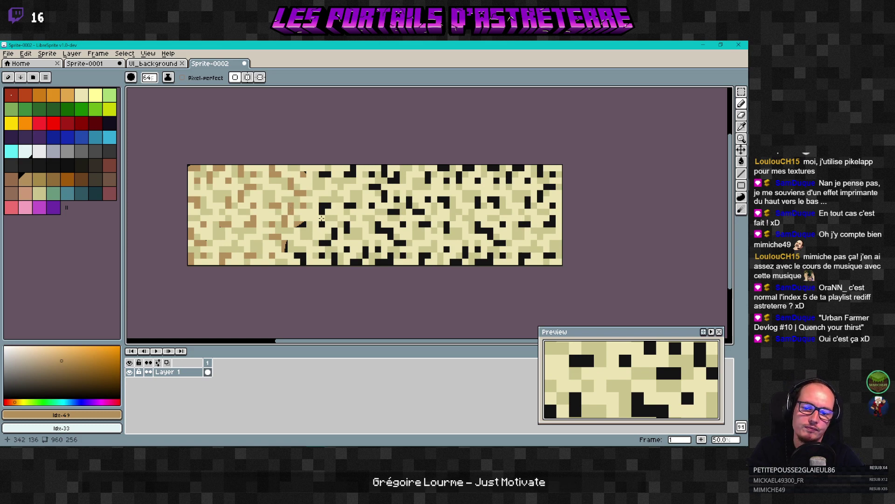
{"action": "key", "text": "v"}
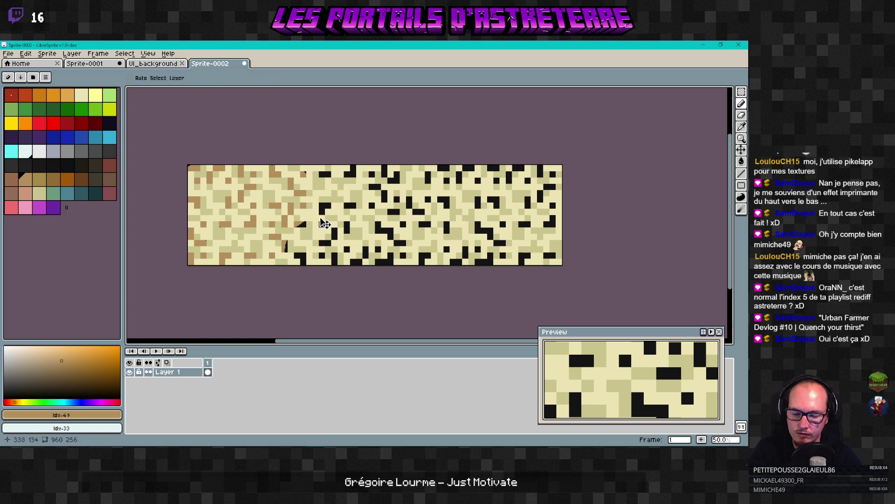
{"action": "key", "text": "ctrl+z"}
{"action": "key", "text": "ctrl+z"}
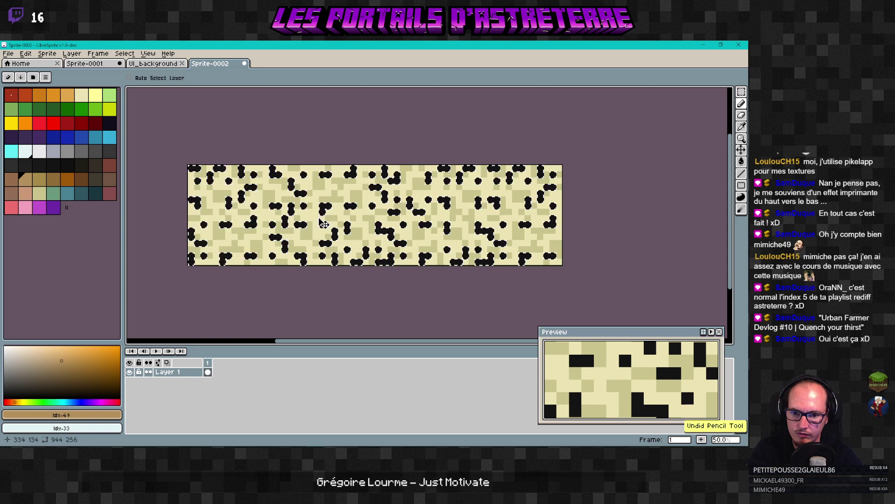
Step: Try painting the selected near-black pixels with khaki Idx-58, and undo the strokes
{"action": "key", "text": "b"}
{"action": "key", "text": "ctrl+y"}
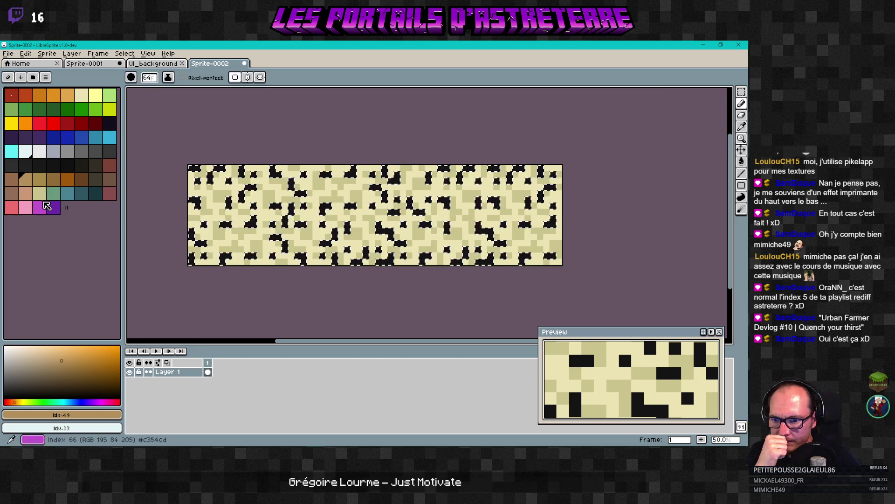
{"action": "left_click", "coordinate": [39, 193]}
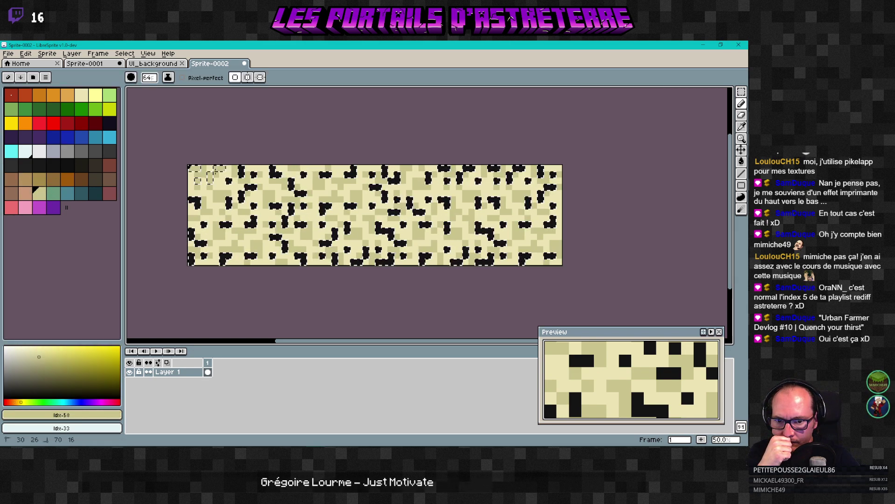
{"action": "mouse_move", "coordinate": [220, 188]}
{"action": "left_mouse_down"}
{"action": "mouse_move", "coordinate": [253, 185]}
{"action": "mouse_move", "coordinate": [257, 194]}
{"action": "mouse_move", "coordinate": [230, 207]}
{"action": "mouse_move", "coordinate": [184, 206]}
{"action": "mouse_move", "coordinate": [202, 227]}
{"action": "mouse_move", "coordinate": [195, 256]}
{"action": "mouse_move", "coordinate": [239, 254]}
{"action": "mouse_move", "coordinate": [234, 245]}
{"action": "mouse_move", "coordinate": [259, 232]}
{"action": "left_mouse_up"}
{"action": "mouse_move", "coordinate": [258, 265]}
{"action": "left_mouse_down"}
{"action": "mouse_move", "coordinate": [274, 255]}
{"action": "mouse_move", "coordinate": [284, 209]}
{"action": "mouse_move", "coordinate": [287, 188]}
{"action": "mouse_move", "coordinate": [267, 169]}
{"action": "left_mouse_up"}
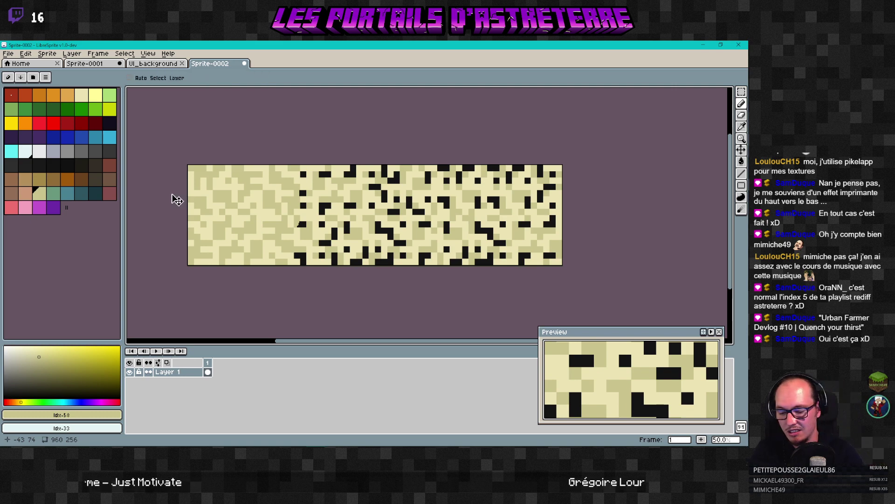
{"action": "key", "text": "ctrl+z"}
Step: Try painting the selected near-black pixels with cream Idx-5, check the result without the selection, and undo the strokes
{"action": "key", "text": "b"}
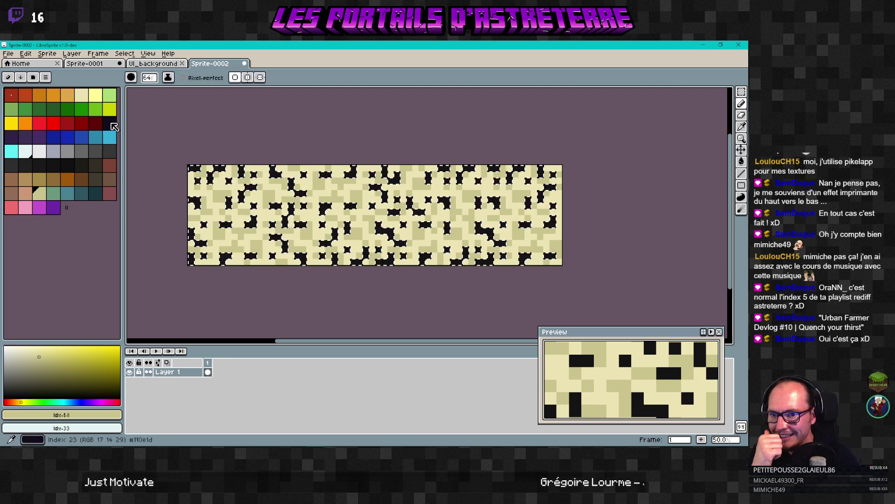
{"action": "left_click", "coordinate": [83, 101]}
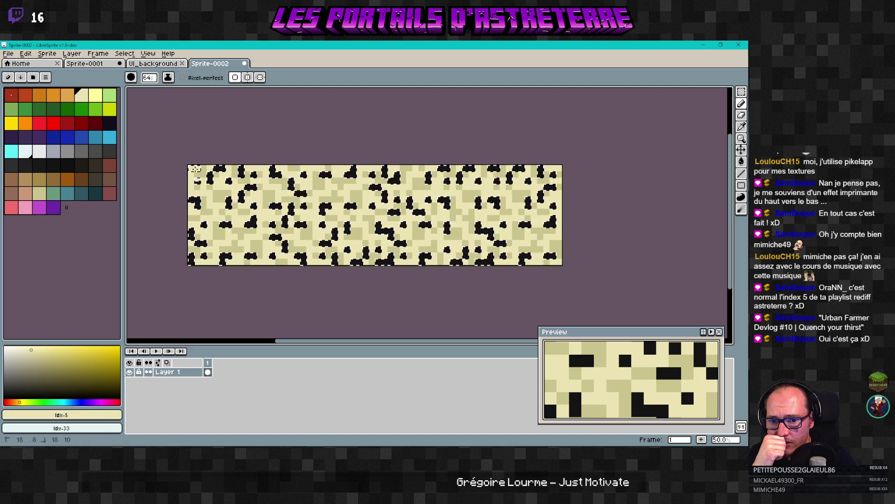
{"action": "mouse_move", "coordinate": [195, 169]}
{"action": "left_mouse_down"}
{"action": "mouse_move", "coordinate": [241, 171]}
{"action": "mouse_move", "coordinate": [222, 176]}
{"action": "mouse_move", "coordinate": [244, 191]}
{"action": "mouse_move", "coordinate": [253, 216]}
{"action": "mouse_move", "coordinate": [239, 205]}
{"action": "mouse_move", "coordinate": [243, 197]}
{"action": "mouse_move", "coordinate": [252, 217]}
{"action": "mouse_move", "coordinate": [218, 229]}
{"action": "mouse_move", "coordinate": [184, 202]}
{"action": "mouse_move", "coordinate": [195, 209]}
{"action": "mouse_move", "coordinate": [203, 199]}
{"action": "mouse_move", "coordinate": [203, 258]}
{"action": "mouse_move", "coordinate": [192, 263]}
{"action": "mouse_move", "coordinate": [269, 259]}
{"action": "left_mouse_up"}
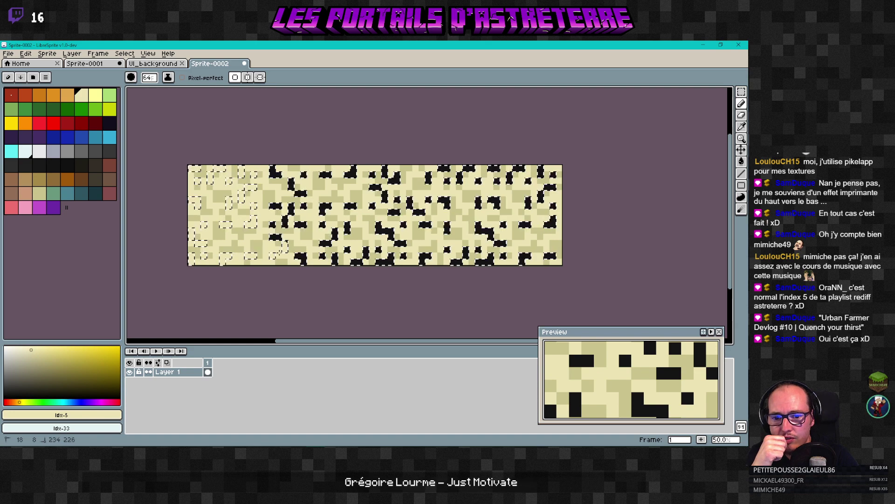
{"action": "mouse_move", "coordinate": [276, 214]}
{"action": "left_mouse_down"}
{"action": "mouse_move", "coordinate": [271, 167]}
{"action": "mouse_move", "coordinate": [293, 183]}
{"action": "mouse_move", "coordinate": [300, 206]}
{"action": "mouse_move", "coordinate": [302, 263]}
{"action": "mouse_move", "coordinate": [301, 176]}
{"action": "left_mouse_up"}
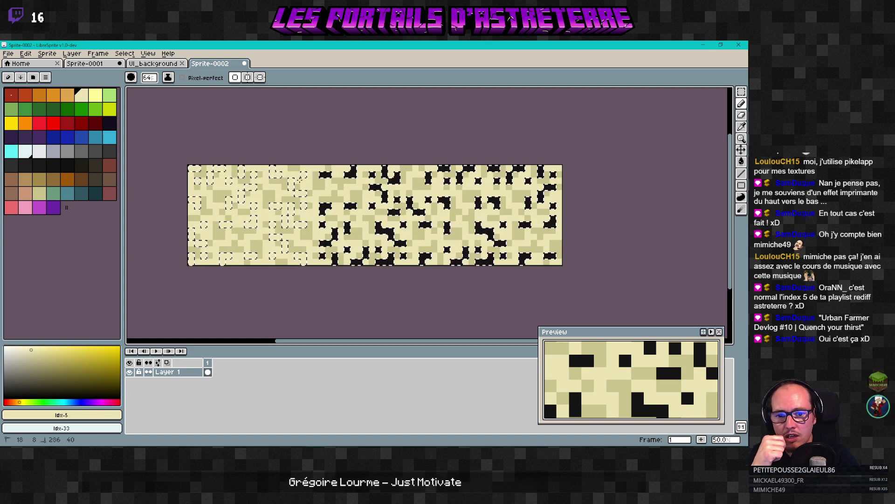
{"action": "key", "text": "ctrl+d"}
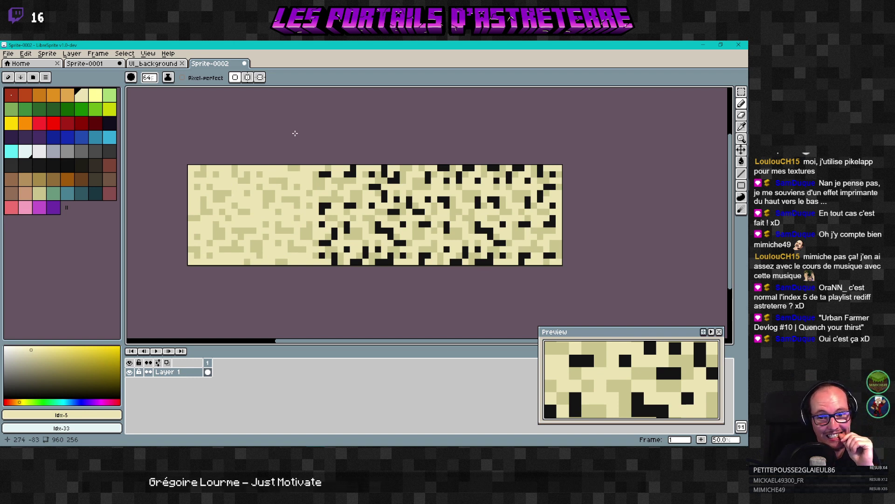
{"action": "key", "text": "v"}
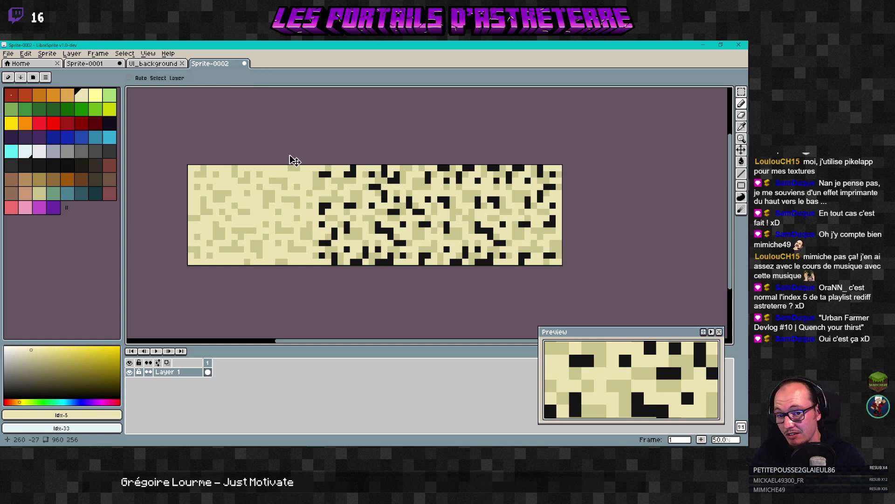
{"action": "key", "text": "b"}
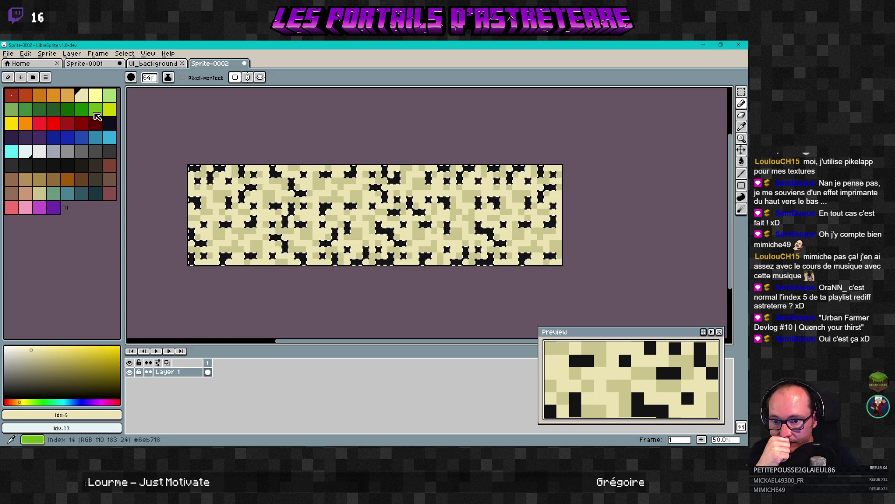
Step: Paint the selected near-black pixels in the left part of the texture with light yellow Idx-6, and clear the selection
{"action": "key", "text": "]"}
{"action": "mouse_move", "coordinate": [216, 179]}
{"action": "left_mouse_down"}
{"action": "mouse_move", "coordinate": [193, 173]}
{"action": "mouse_move", "coordinate": [209, 255]}
{"action": "left_mouse_up"}
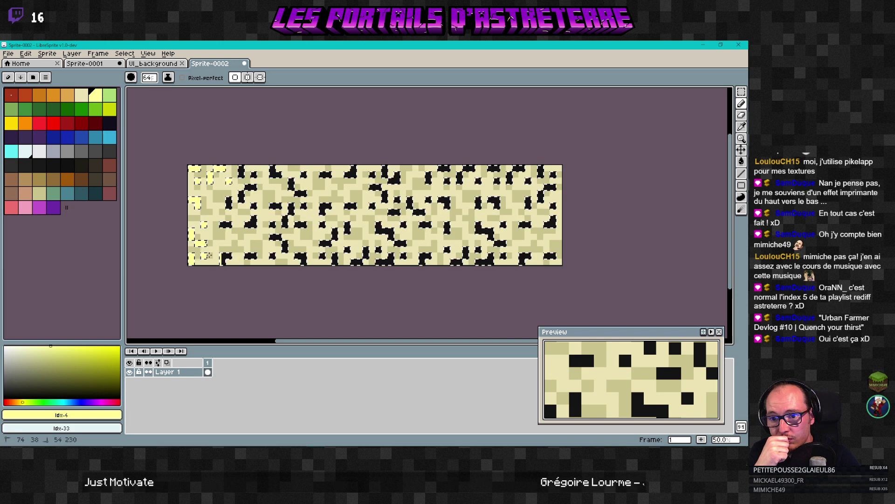
{"action": "mouse_move", "coordinate": [219, 224]}
{"action": "left_mouse_down"}
{"action": "mouse_move", "coordinate": [243, 234]}
{"action": "mouse_move", "coordinate": [252, 210]}
{"action": "mouse_move", "coordinate": [230, 208]}
{"action": "left_mouse_up"}
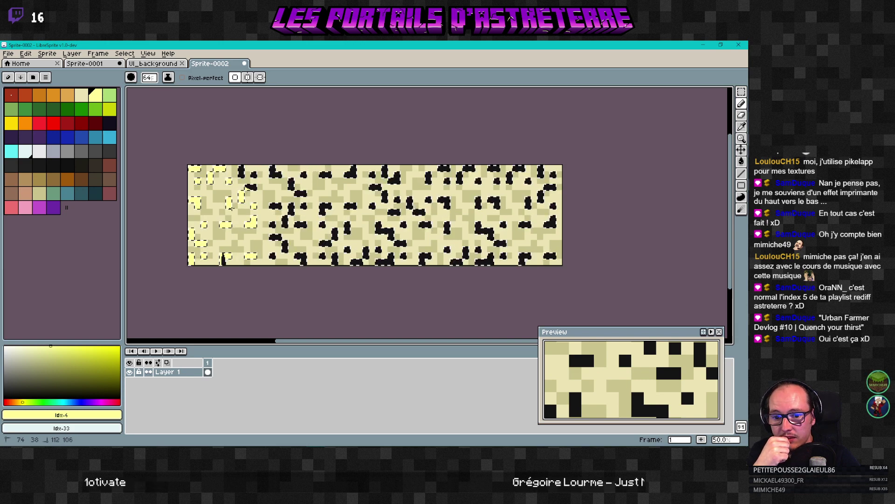
{"action": "mouse_move", "coordinate": [228, 238]}
{"action": "left_mouse_down"}
{"action": "mouse_move", "coordinate": [232, 276]}
{"action": "mouse_move", "coordinate": [266, 258]}
{"action": "mouse_move", "coordinate": [275, 171]}
{"action": "mouse_move", "coordinate": [248, 187]}
{"action": "mouse_move", "coordinate": [236, 169]}
{"action": "mouse_move", "coordinate": [268, 127]}
{"action": "left_mouse_up"}
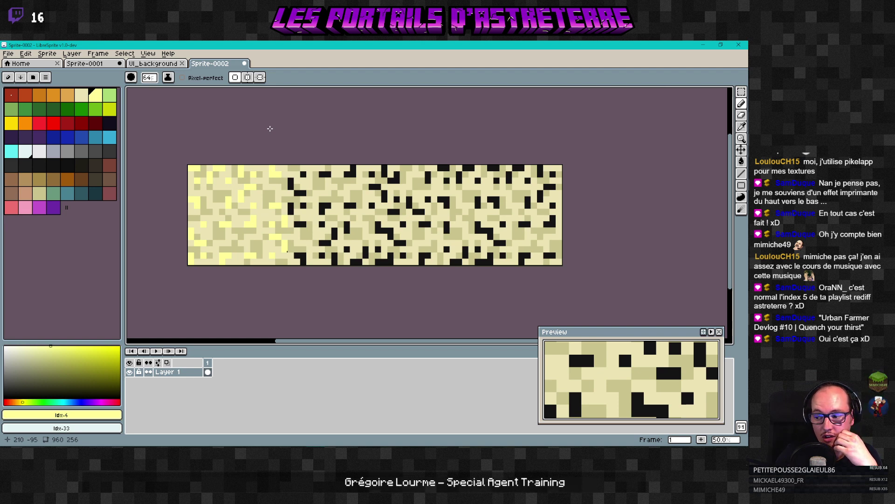
{"action": "key", "text": "v"}
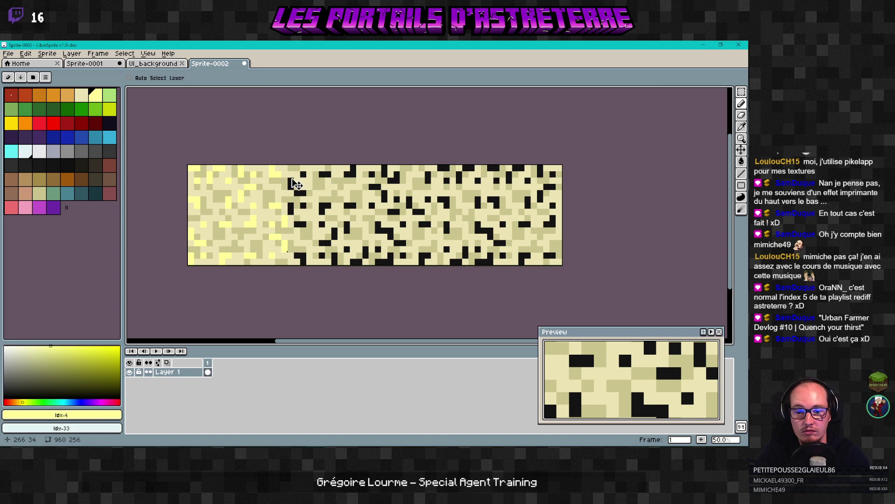
{"action": "key", "text": "b"}
Step: Compare the recoloured texture up close and as a whole with the dialogue box mockup essai_dialogue.psd in Photoshop
{"action": "scroll", "coordinate": [282, 184], "scroll_direction": "up", "scroll_amount": 1}
{"action": "middle_click_drag", "start_coordinate": [333, 191], "coordinate": [357, 151]}
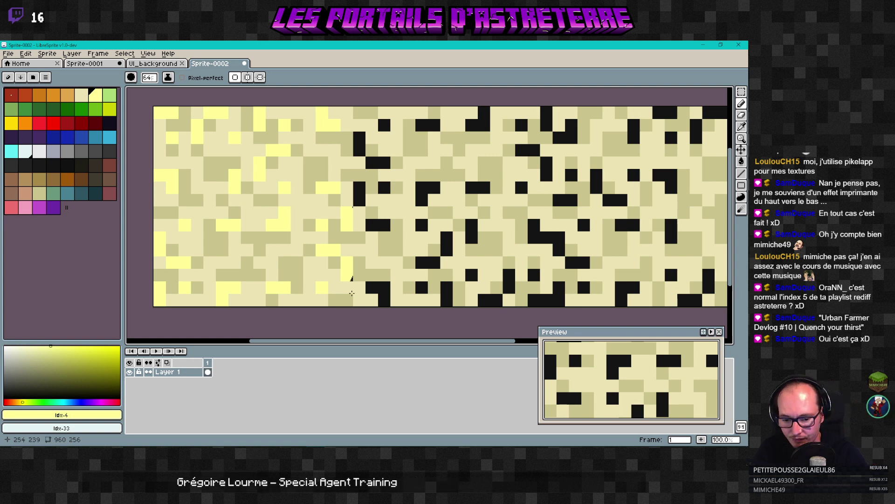
{"action": "key", "text": "alt+Tab"}
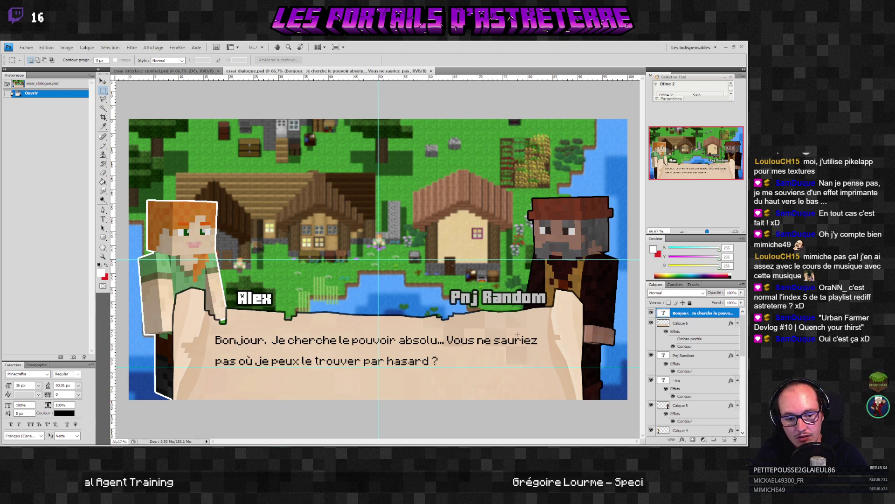
{"action": "key", "text": "alt+Tab"}
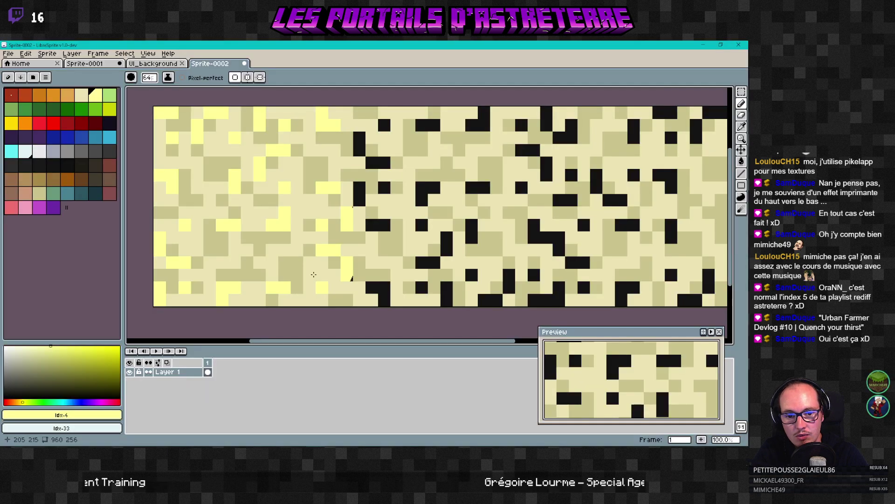
{"action": "scroll", "coordinate": [313, 274], "scroll_direction": "down", "scroll_amount": 2}
{"action": "scroll", "coordinate": [346, 262], "scroll_direction": "up", "scroll_amount": 1}
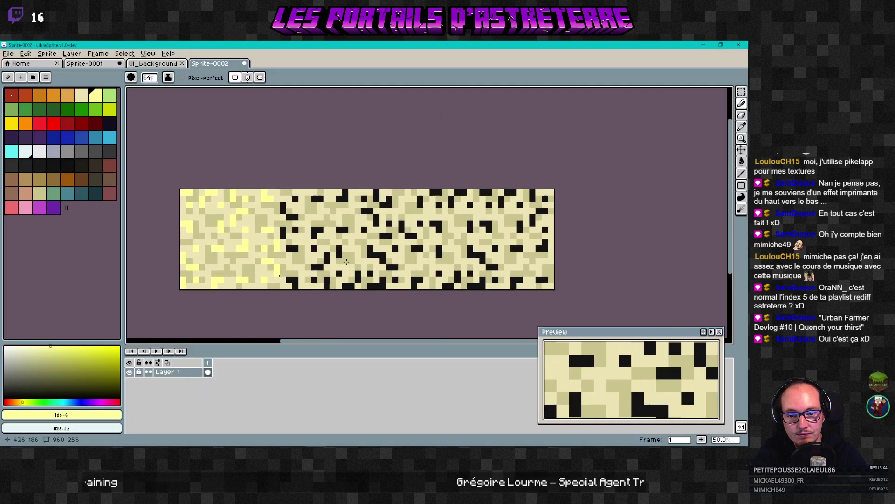
{"action": "scroll", "coordinate": [346, 261], "scroll_direction": "up", "scroll_amount": 1}
{"action": "scroll", "coordinate": [346, 260], "scroll_direction": "down", "scroll_amount": 1}
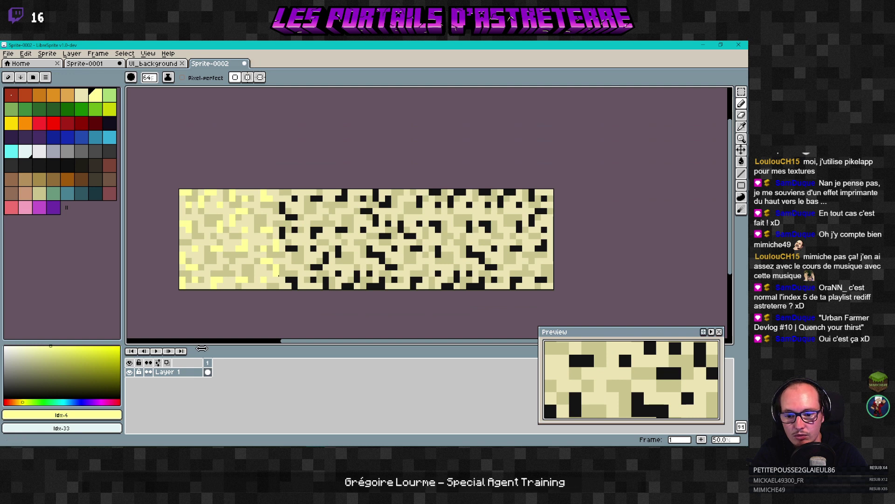
Step: Add a new layer to Sprite-0002 and remove the textured Layer 1
{"action": "left_click", "coordinate": [72, 53]}
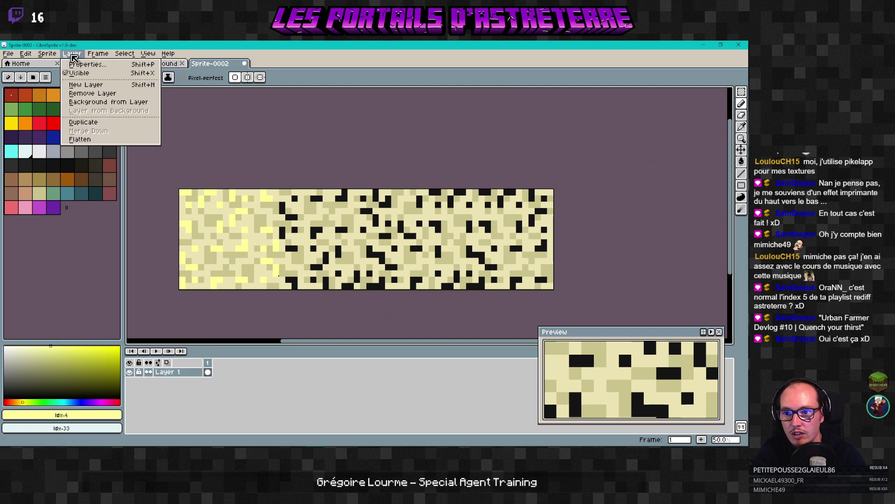
{"action": "left_click", "coordinate": [89, 85]}
{"action": "left_click", "coordinate": [172, 381]}
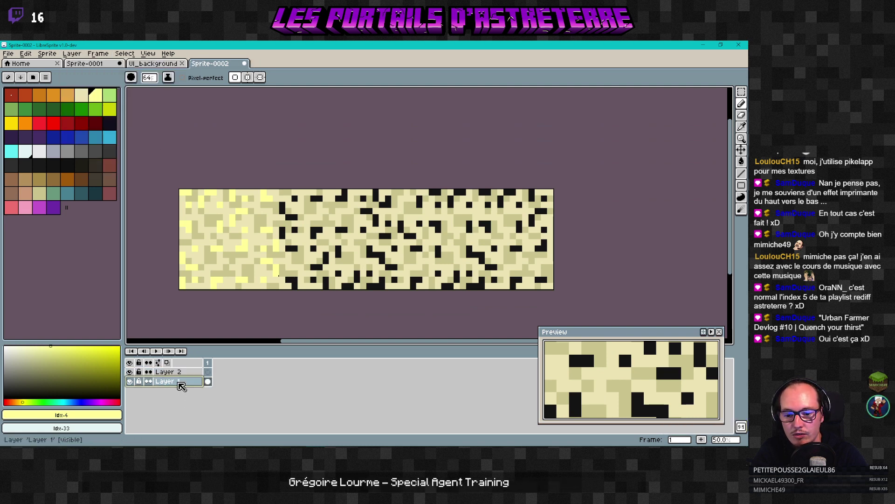
{"action": "right_click", "coordinate": [180, 379]}
{"action": "left_click", "coordinate": [201, 398]}
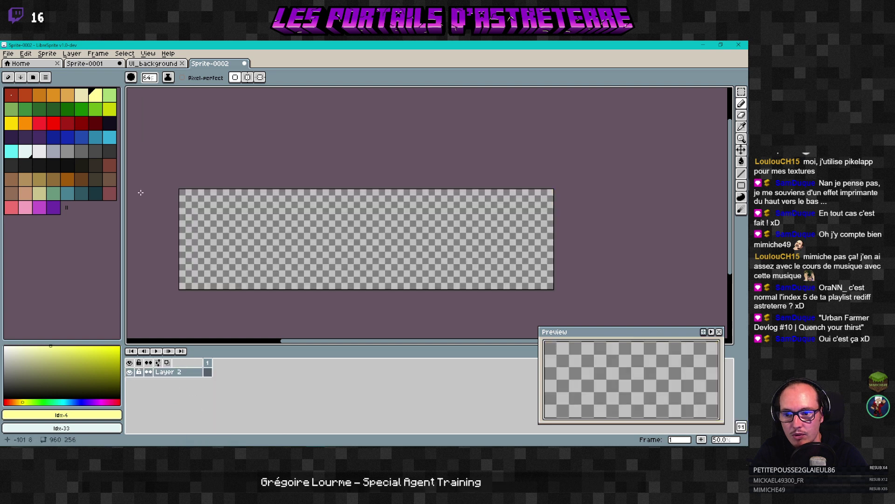
Step: Fill the whole empty layer with the cream palette colour Idx-5
{"action": "key", "text": "bracketleft"}
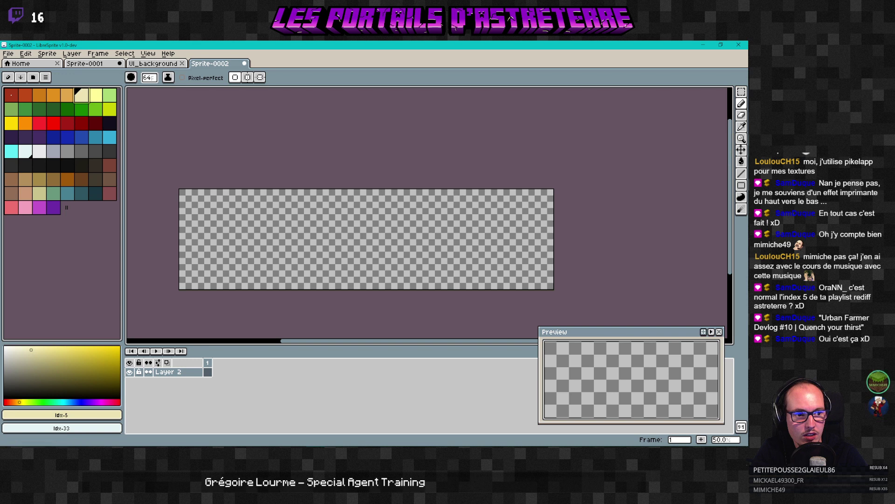
{"action": "left_click", "coordinate": [741, 161]}
{"action": "left_click", "coordinate": [466, 261]}
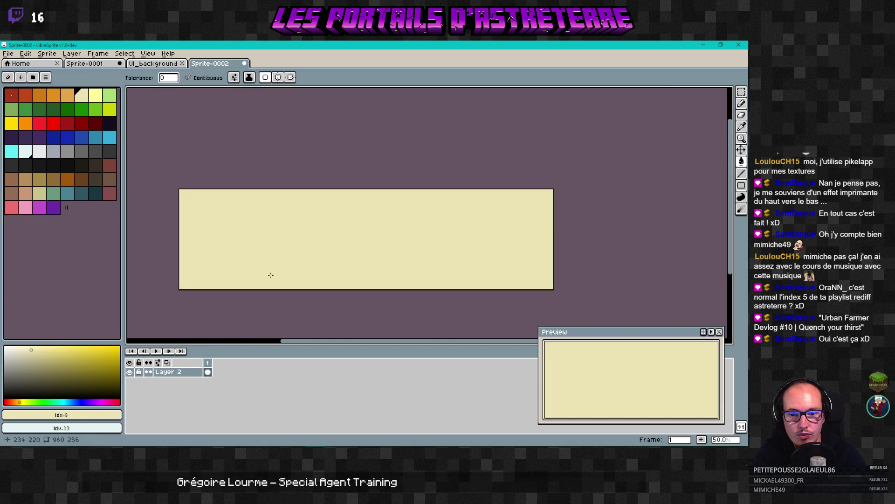
{"action": "scroll", "coordinate": [288, 238], "scroll_direction": "up", "scroll_amount": 3}
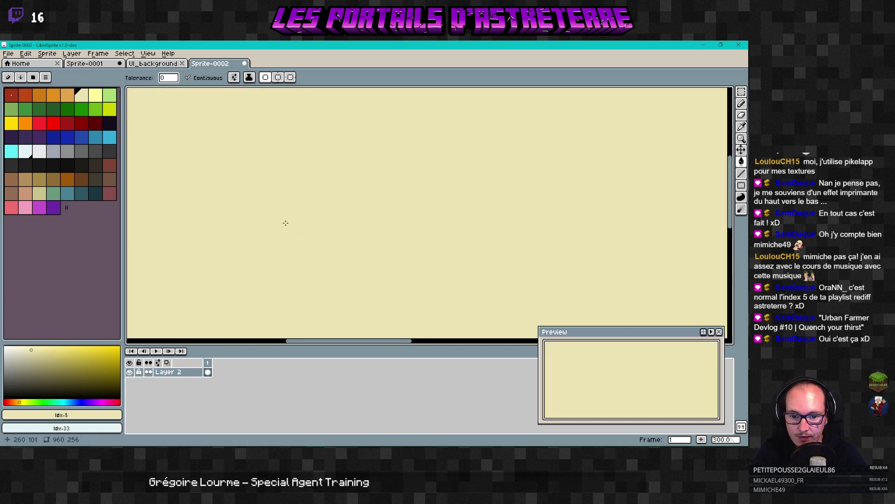
{"action": "scroll", "coordinate": [366, 216], "scroll_direction": "down", "scroll_amount": 3}
{"action": "scroll", "coordinate": [378, 213], "scroll_direction": "up", "scroll_amount": 1}
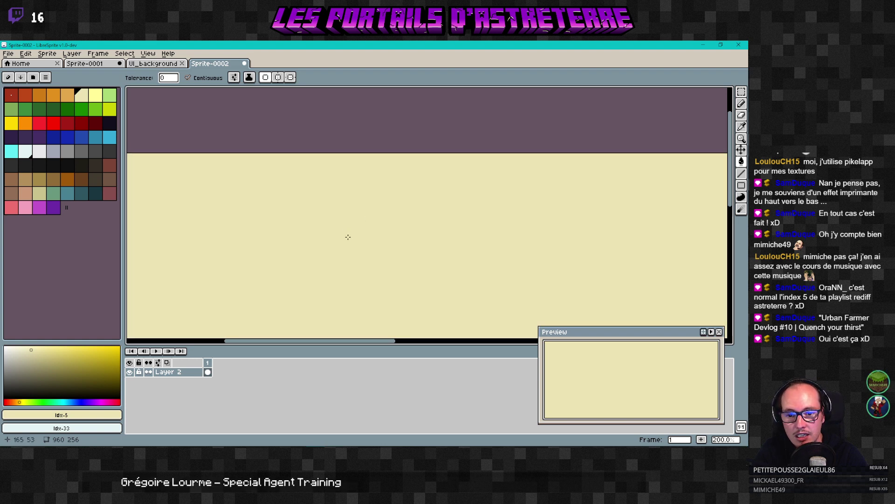
{"action": "middle_click_drag", "start_coordinate": [354, 234], "coordinate": [262, 169]}
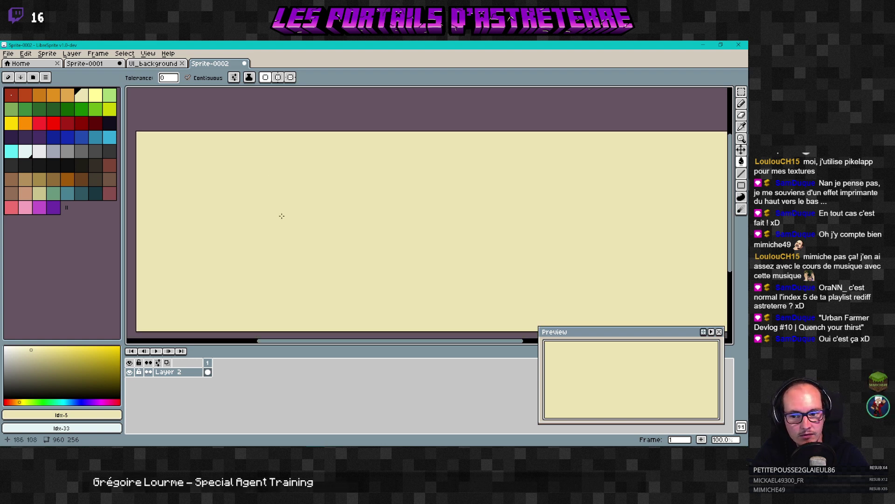
{"action": "mouse_move", "coordinate": [281, 216]}
{"action": "middle_mouse_down"}
{"action": "mouse_move", "coordinate": [276, 194]}
{"action": "mouse_move", "coordinate": [285, 199]}
{"action": "middle_mouse_up"}
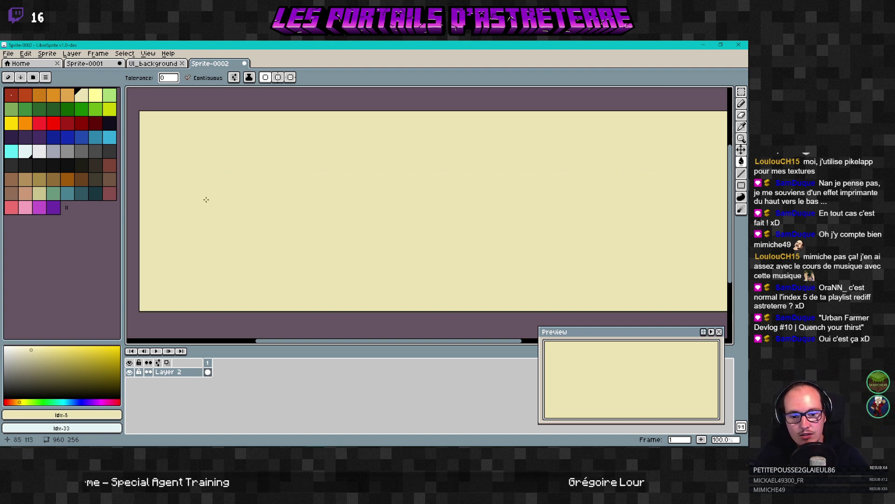
{"action": "scroll", "coordinate": [209, 182], "scroll_direction": "down", "scroll_amount": 1}
{"action": "scroll", "coordinate": [256, 194], "scroll_direction": "up", "scroll_amount": 2}
{"action": "middle_click_drag", "start_coordinate": [256, 194], "coordinate": [256, 203]}
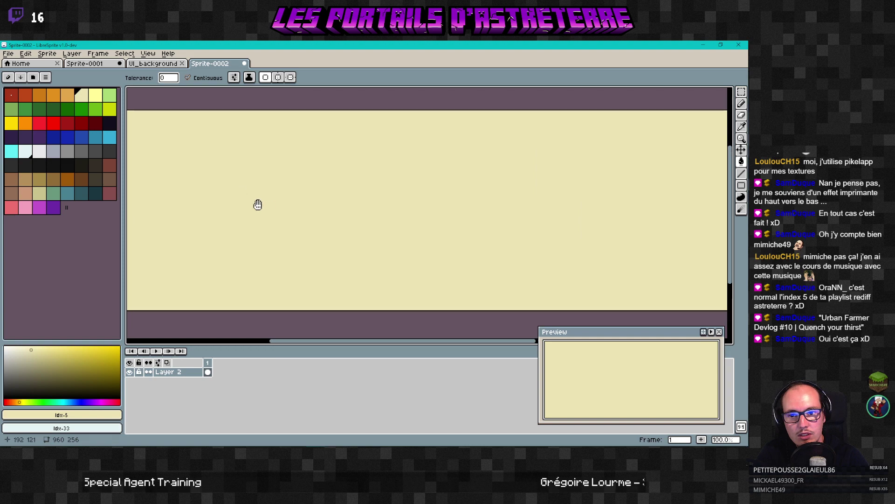
{"action": "scroll", "coordinate": [224, 205], "scroll_direction": "down", "scroll_amount": 3}
Step: Open icone_raccourcis_03.ase from the recent files and check which part of the frame its uppermost fioriture layer holds
{"action": "left_click", "coordinate": [28, 64]}
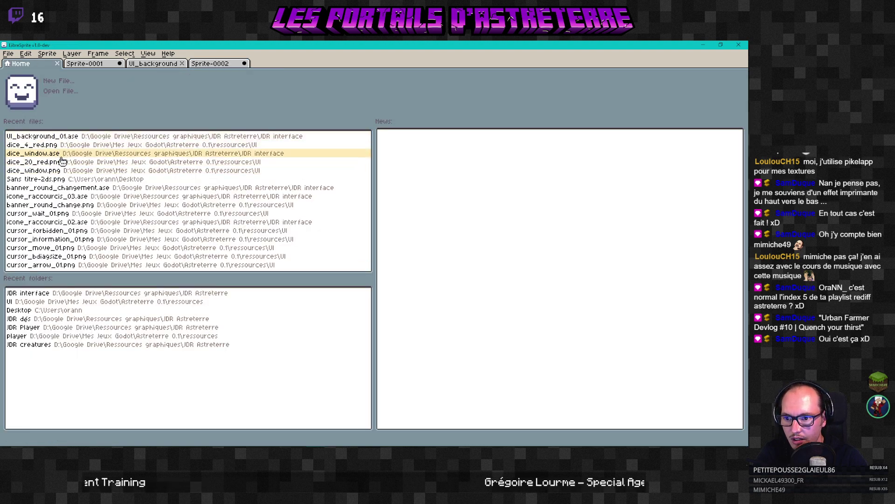
{"action": "left_click", "coordinate": [62, 197]}
{"action": "scroll", "coordinate": [515, 181], "scroll_direction": "up", "scroll_amount": 3}
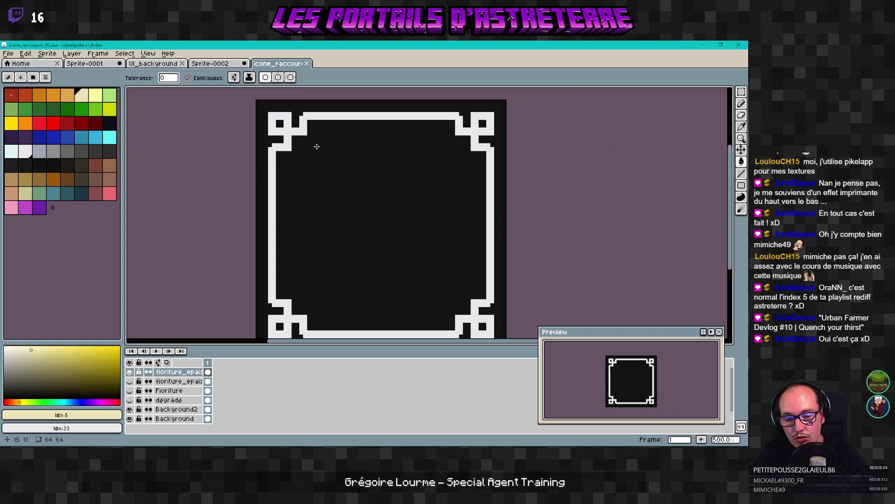
{"action": "scroll", "coordinate": [282, 176], "scroll_direction": "up", "scroll_amount": 4}
{"action": "scroll", "coordinate": [282, 176], "scroll_direction": "down", "scroll_amount": 2}
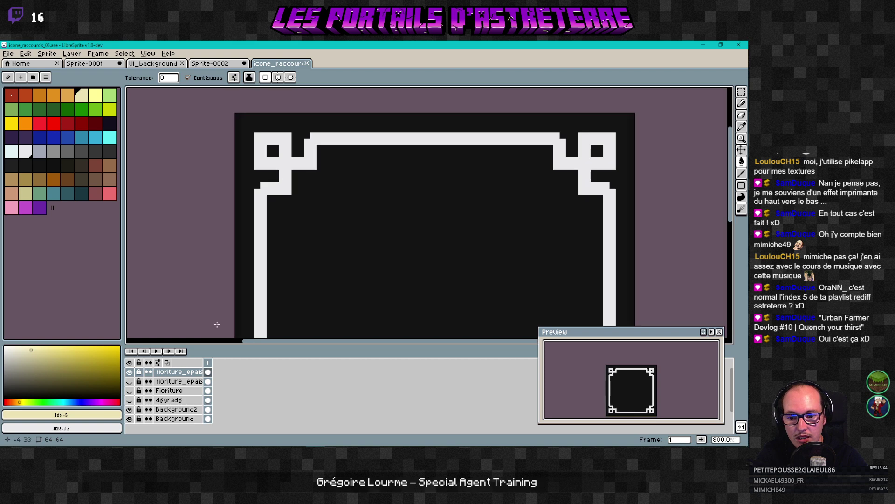
{"action": "left_click", "coordinate": [132, 372]}
{"action": "left_click", "coordinate": [132, 372]}
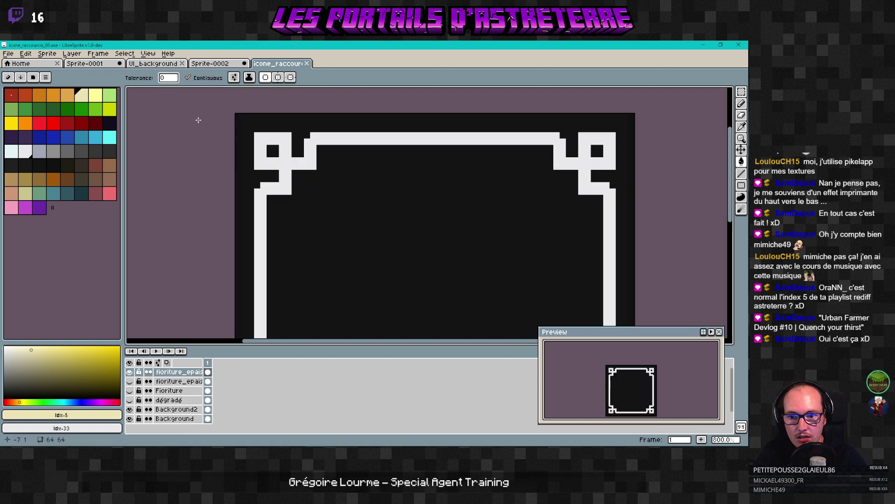
Step: Copy the upper-left corner ornament of the icon frame with a rectangular selection and return to Sprite-0002
{"action": "left_click", "coordinate": [741, 92]}
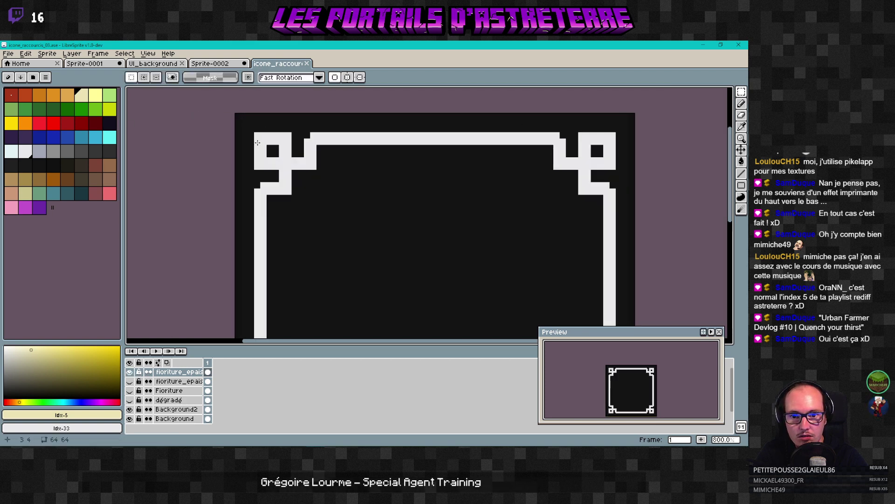
{"action": "left_click_drag", "start_coordinate": [254, 134], "coordinate": [387, 246]}
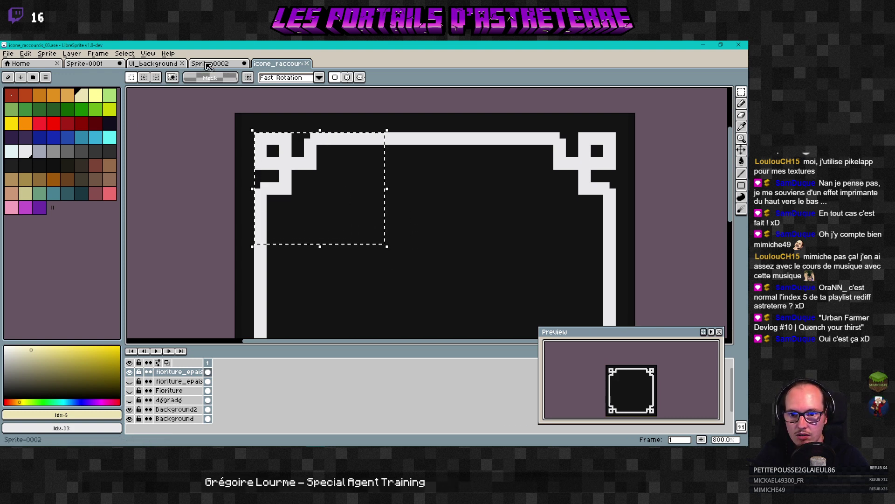
{"action": "key", "text": "ctrl+shift+Tab"}
Step: Try the copied corner ornament directly on the cream Layer 2, and undo the paste
{"action": "key", "text": "ctrl+v"}
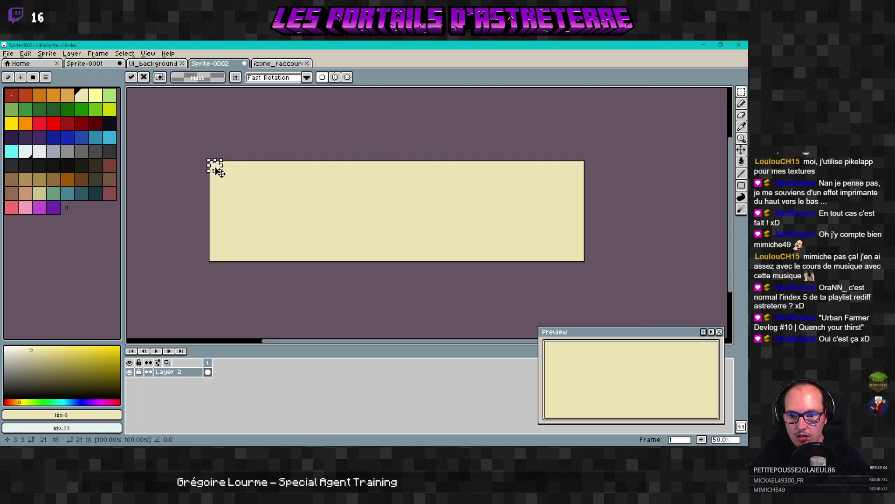
{"action": "scroll", "coordinate": [219, 171], "scroll_direction": "up", "scroll_amount": 4}
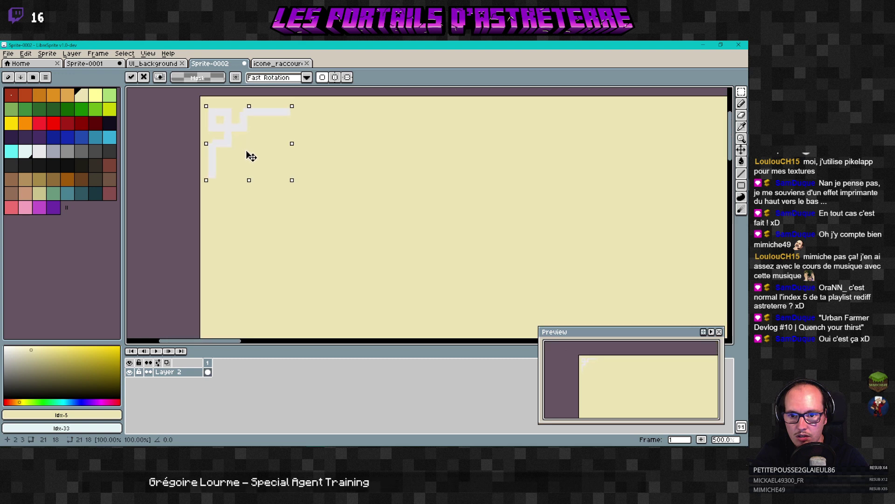
{"action": "scroll", "coordinate": [286, 194], "scroll_direction": "down", "scroll_amount": 3}
{"action": "scroll", "coordinate": [289, 200], "scroll_direction": "up", "scroll_amount": 3}
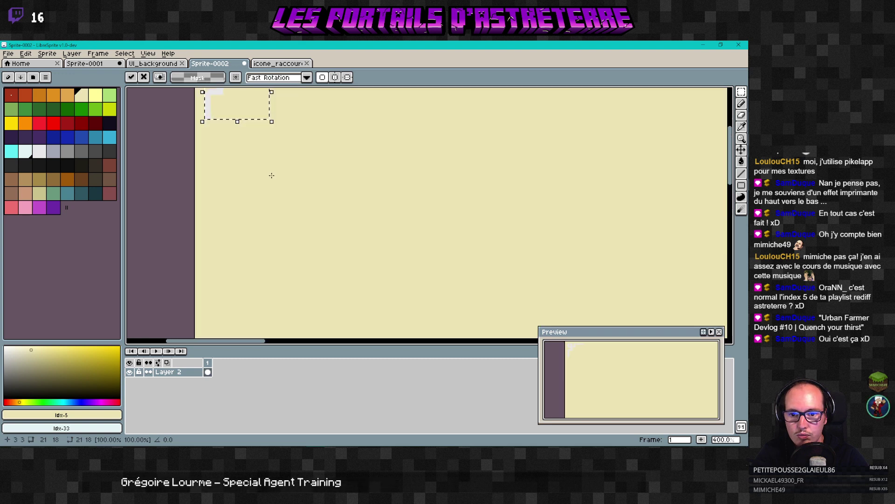
{"action": "key", "text": "Return"}
{"action": "scroll", "coordinate": [276, 196], "scroll_direction": "up", "scroll_amount": 2}
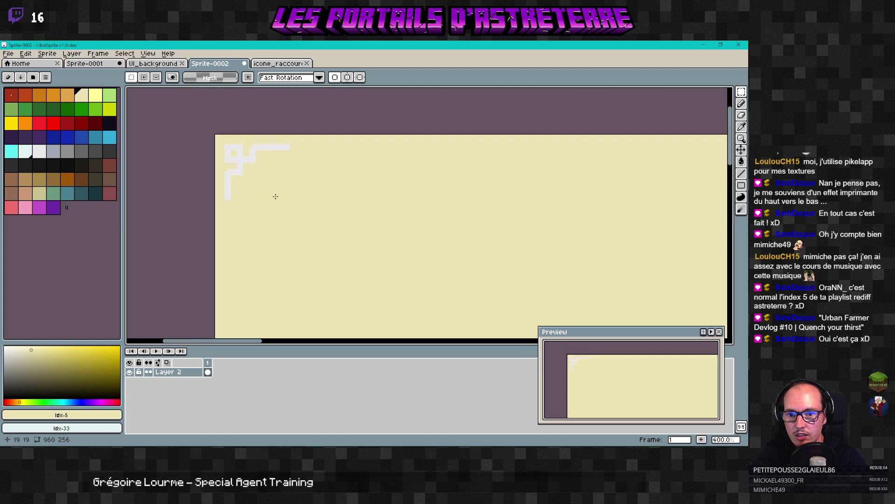
{"action": "scroll", "coordinate": [276, 196], "scroll_direction": "up", "scroll_amount": 2}
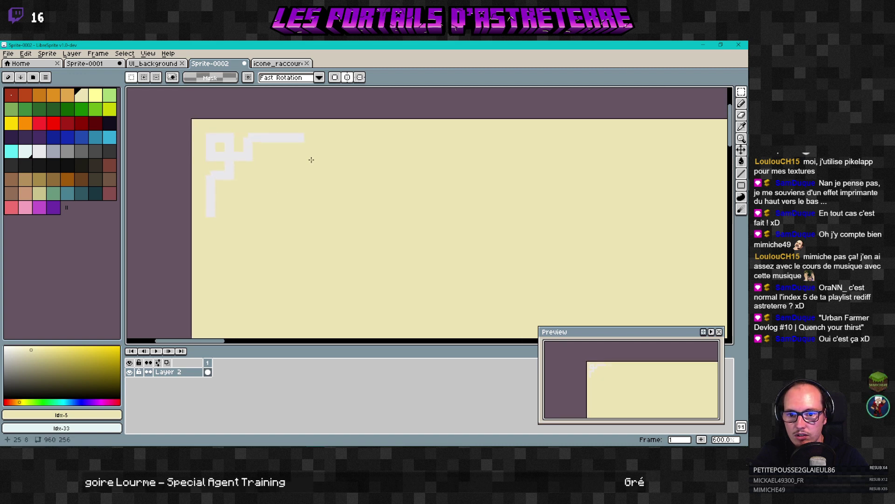
{"action": "left_click", "coordinate": [110, 123]}
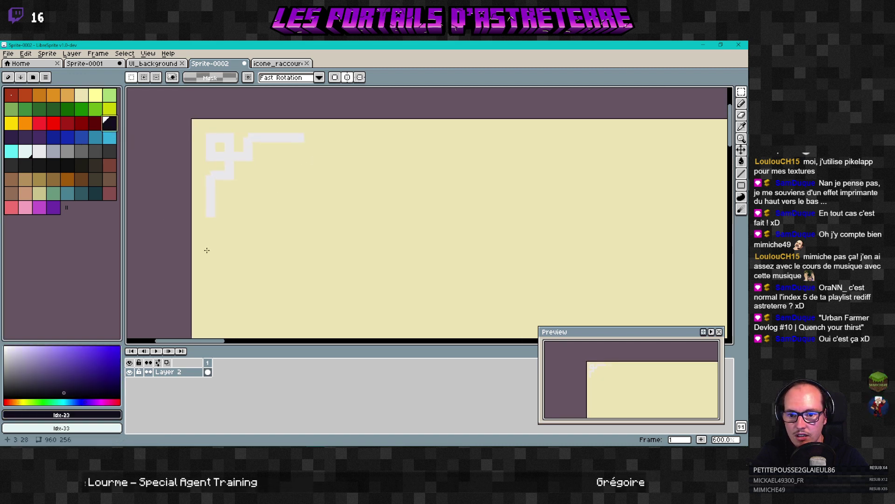
{"action": "key", "text": "ctrl+z"}
{"action": "key", "text": "ctrl+z"}
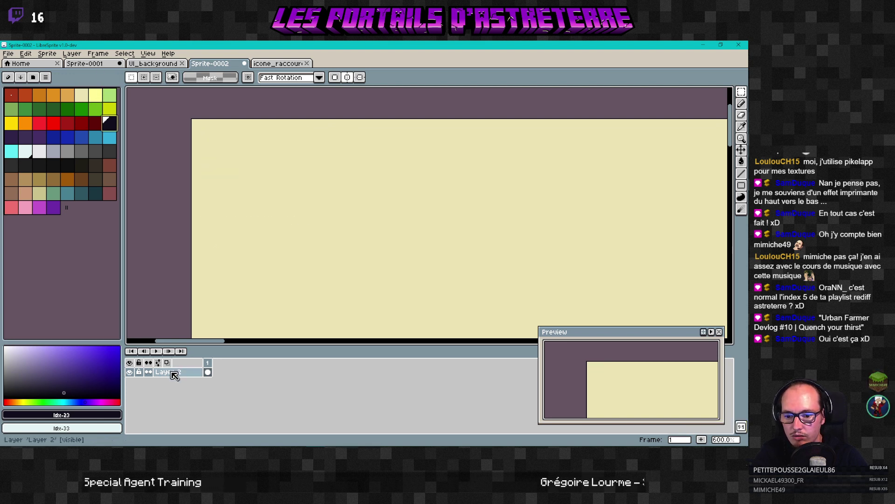
Step: Rename the cream Layer 2 as "fond"
{"action": "double_click", "coordinate": [190, 372]}
{"action": "type", "text": "fond"}
{"action": "key", "text": "Return"}
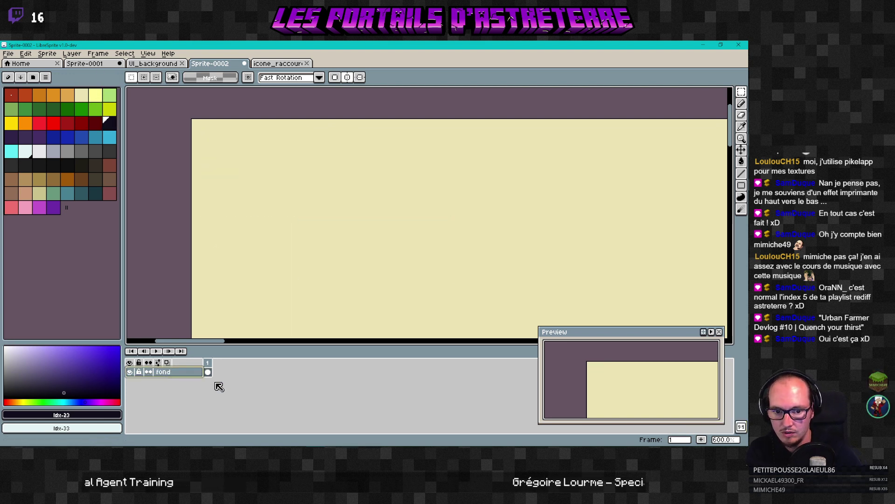
Step: Add a new layer above fond and name it "fioritures"
{"action": "left_click", "coordinate": [99, 54]}
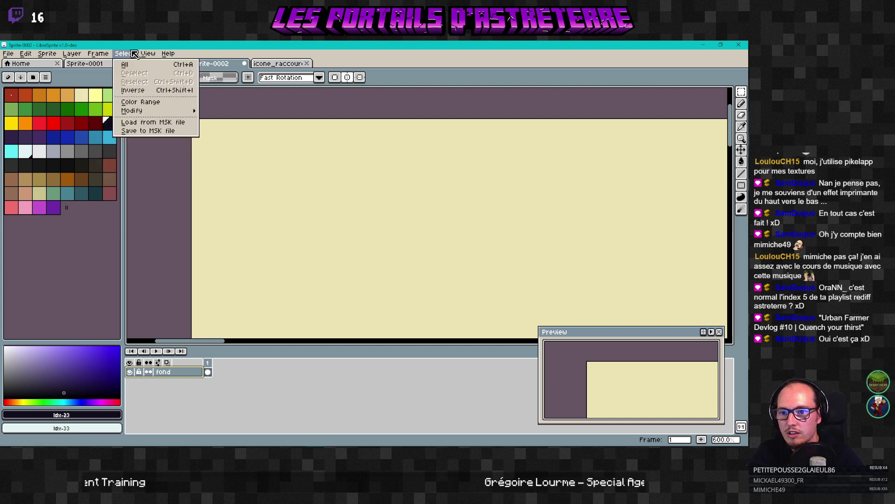
{"action": "mouse_move", "coordinate": [71, 53]}
{"action": "left_click", "coordinate": [85, 84]}
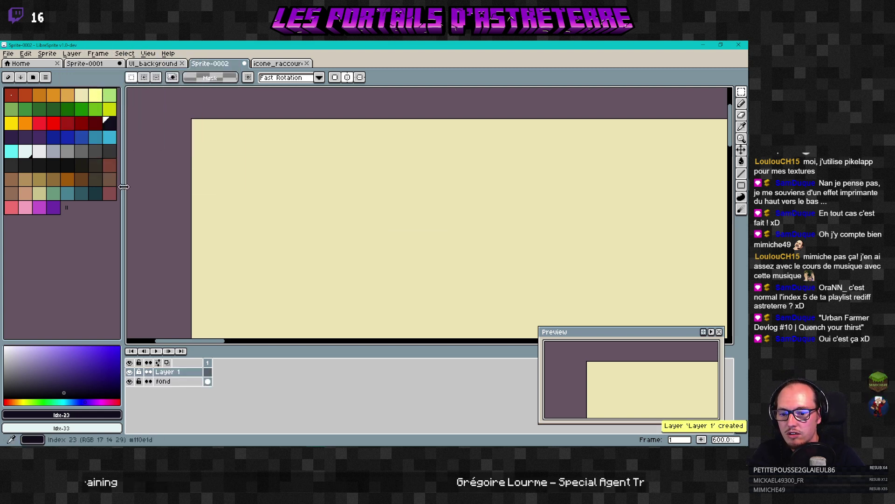
{"action": "double_click", "coordinate": [178, 376]}
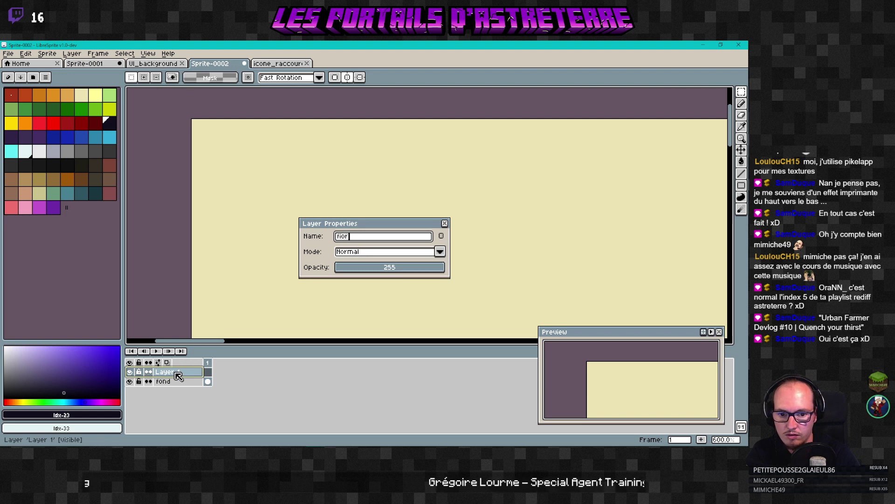
{"action": "type", "text": "fioritures"}
{"action": "key", "text": "Return"}
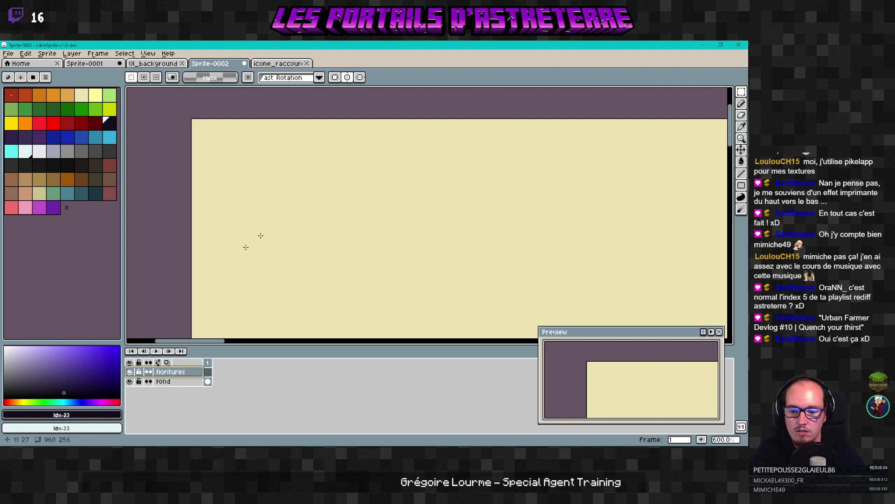
Step: Try pasting the corner ornament on the fioritures layer and painting it with a 64 px pencil in Idx-23, and undo both
{"action": "key", "text": "ctrl+v"}
{"action": "left_click", "coordinate": [109, 122]}
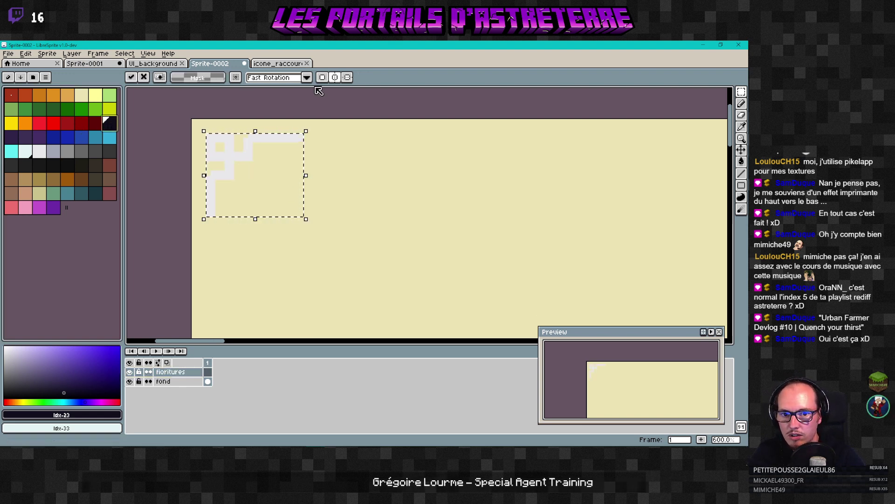
{"action": "key", "text": "Return"}
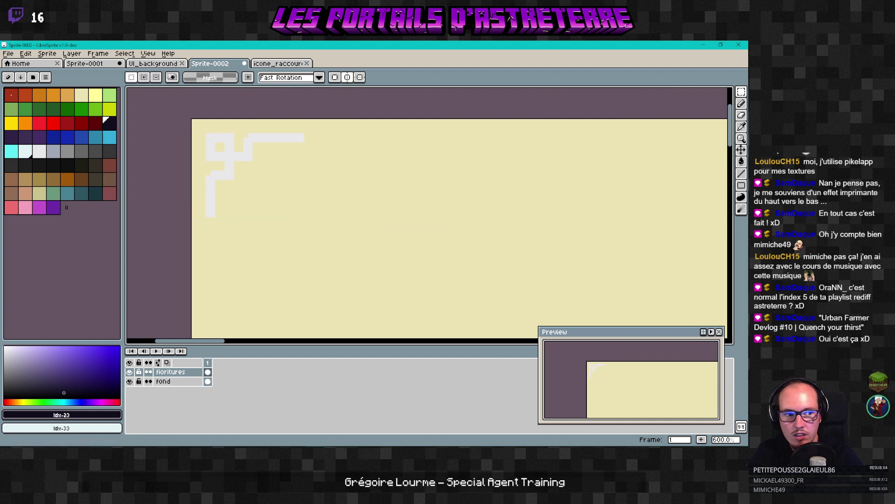
{"action": "left_click_drag", "start_coordinate": [216, 208], "coordinate": [212, 207]}
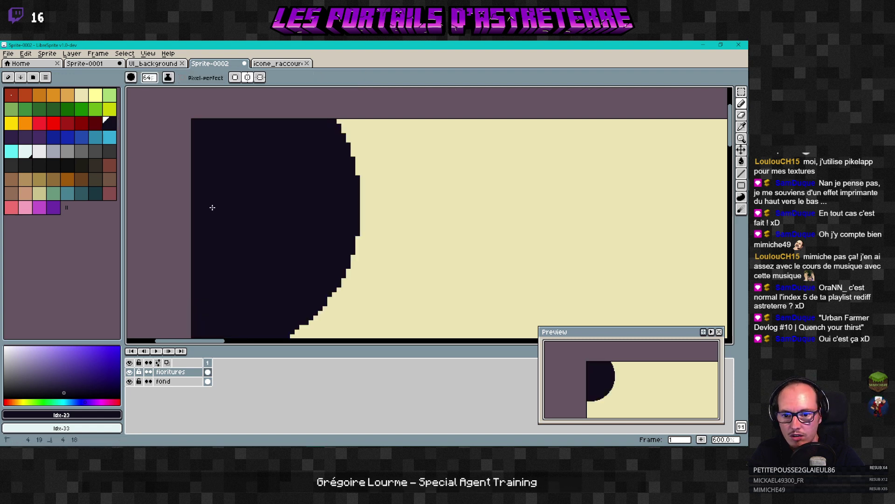
{"action": "key", "text": "ctrl+z"}
Step: Set the pencil size to 2 px and place the corner ornament on the fioritures layer, near the sprite's upper-left corner
{"action": "left_click", "coordinate": [149, 77]}
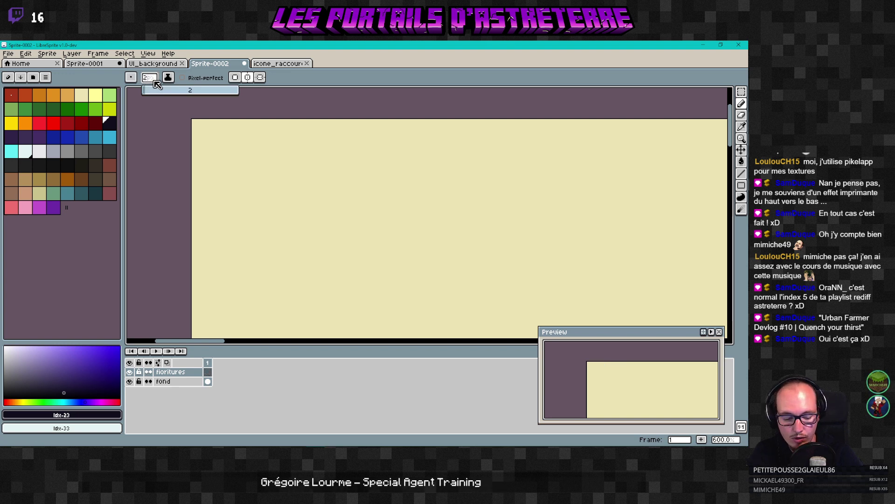
{"action": "scroll", "coordinate": [280, 160], "scroll_direction": "down", "scroll_amount": 4}
{"action": "mouse_move", "coordinate": [280, 160]}
{"action": "middle_mouse_down"}
{"action": "mouse_move", "coordinate": [283, 263]}
{"action": "mouse_move", "coordinate": [236, 216]}
{"action": "mouse_move", "coordinate": [412, 168]}
{"action": "mouse_move", "coordinate": [342, 202]}
{"action": "middle_mouse_up"}
{"action": "key", "text": "m"}
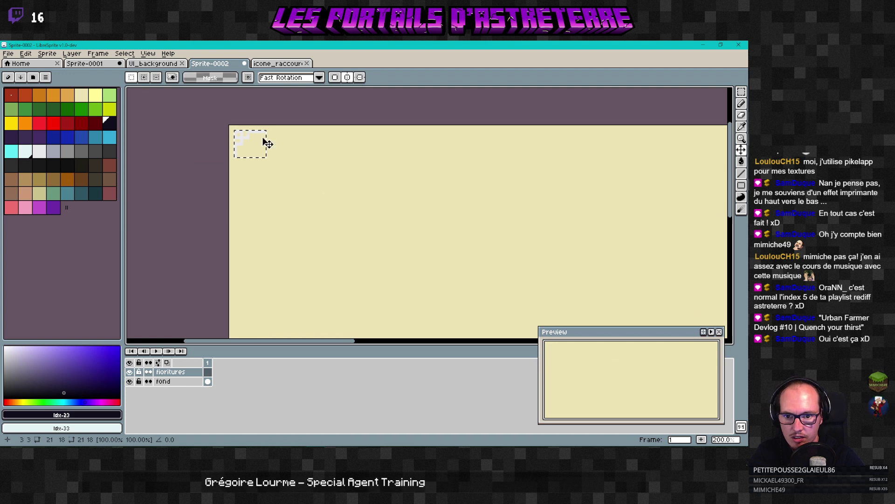
{"action": "scroll", "coordinate": [256, 148], "scroll_direction": "up", "scroll_amount": 7}
{"action": "middle_click_drag", "start_coordinate": [249, 176], "coordinate": [239, 194]}
Step: Recolour the ornament's lower vertical bar with near-black Idx-23 and clear the selection
{"action": "mouse_move", "coordinate": [220, 239]}
{"action": "left_mouse_down"}
{"action": "mouse_move", "coordinate": [230, 166]}
{"action": "mouse_move", "coordinate": [223, 247]}
{"action": "left_mouse_up"}
{"action": "key", "text": "b"}
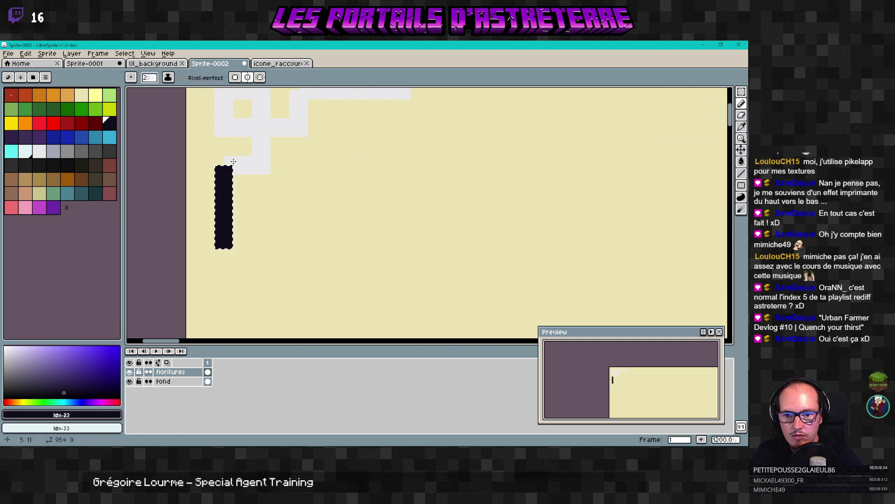
{"action": "key", "text": "ctrl+d"}
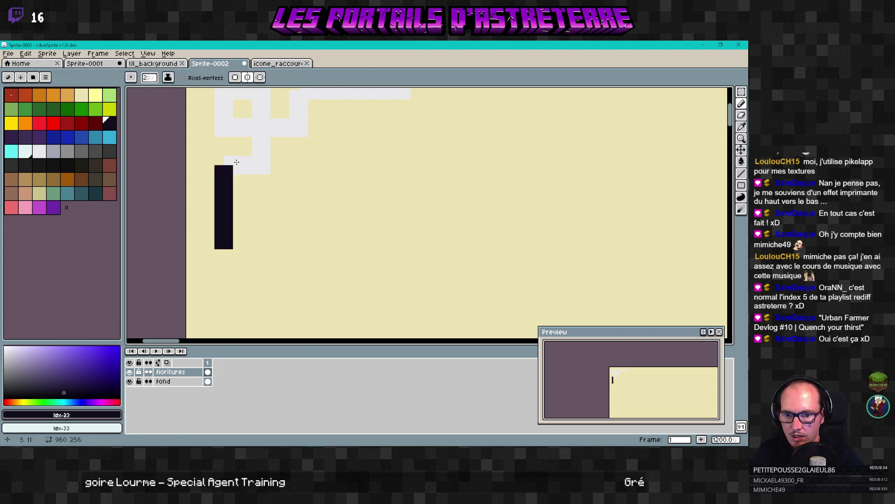
Step: Undo the overly thick stroke, set the pencil size to 1 px and recolour the stepped link above the vertical bar with Idx-23
{"action": "left_click_drag", "start_coordinate": [231, 161], "coordinate": [249, 162]}
{"action": "key", "text": "ctrl+z"}
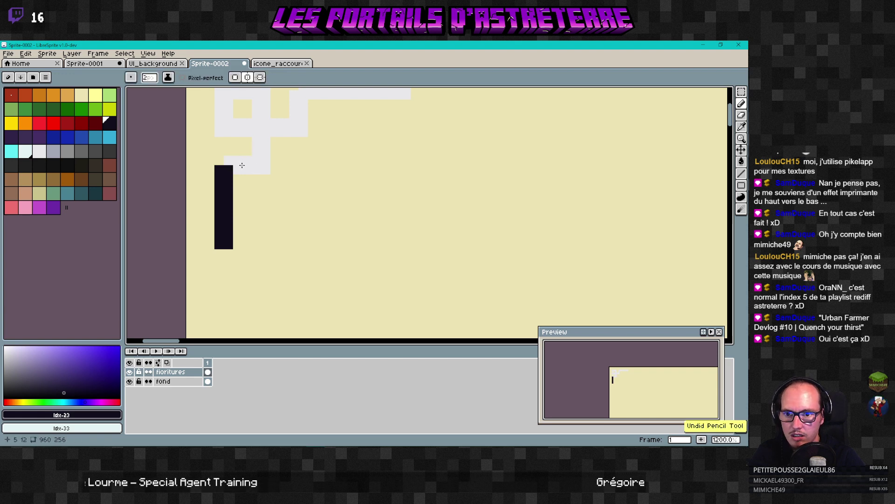
{"action": "left_click", "coordinate": [150, 78]}
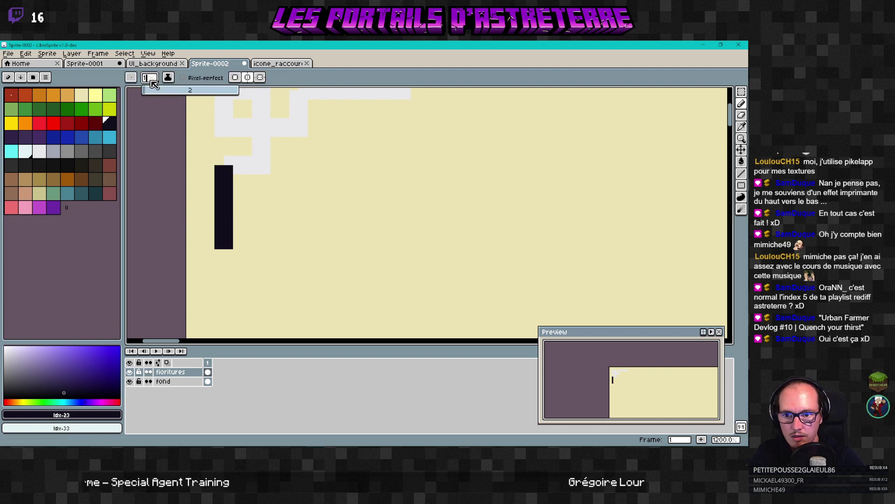
{"action": "key", "text": "Return"}
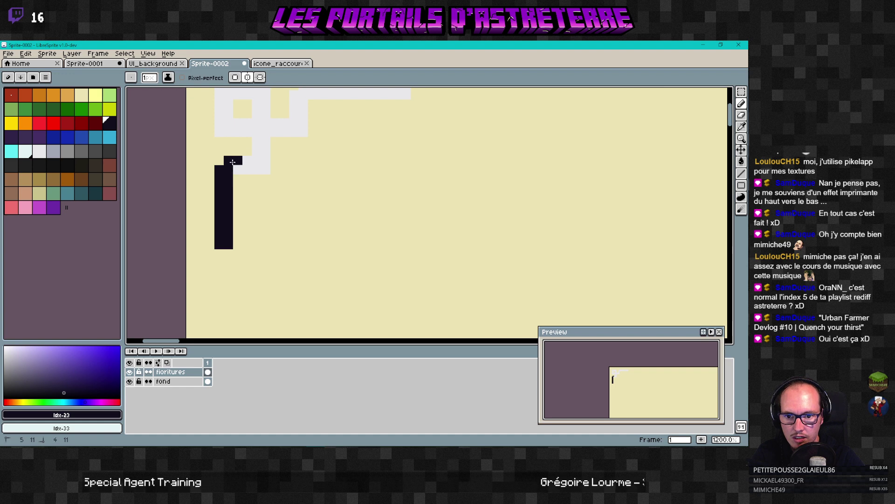
{"action": "mouse_move", "coordinate": [232, 162]}
{"action": "left_mouse_down"}
{"action": "mouse_move", "coordinate": [266, 169]}
{"action": "mouse_move", "coordinate": [247, 163]}
{"action": "mouse_move", "coordinate": [261, 145]}
{"action": "left_mouse_up"}
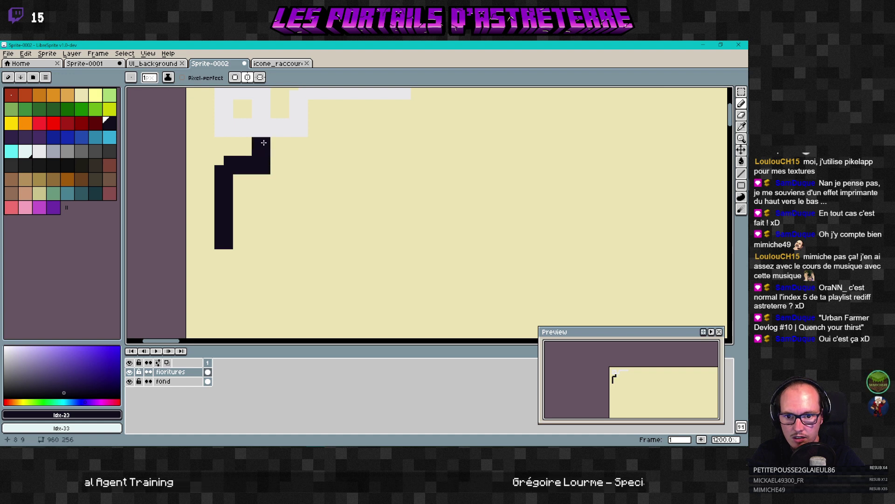
Step: Recolour the remaining light pixels of the ornament, its square loop and horizontal bar, with near-black Idx-23
{"action": "scroll", "coordinate": [275, 158], "scroll_direction": "up", "scroll_amount": 2}
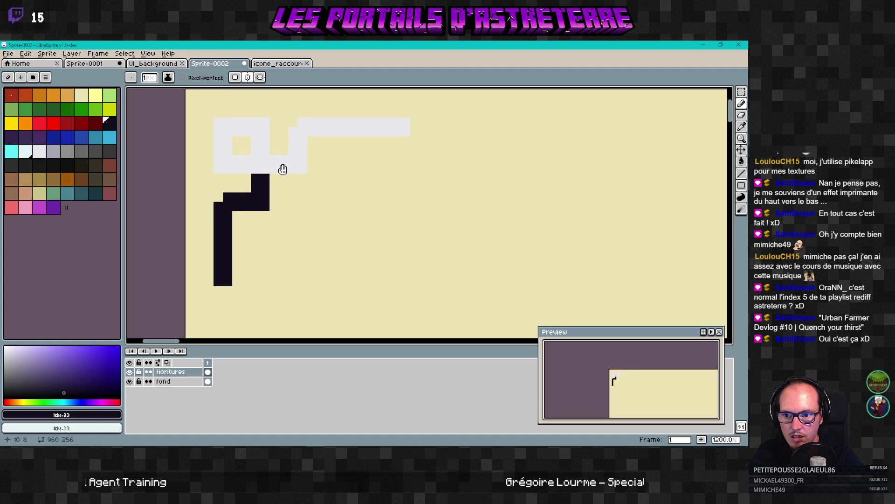
{"action": "left_click", "coordinate": [112, 124]}
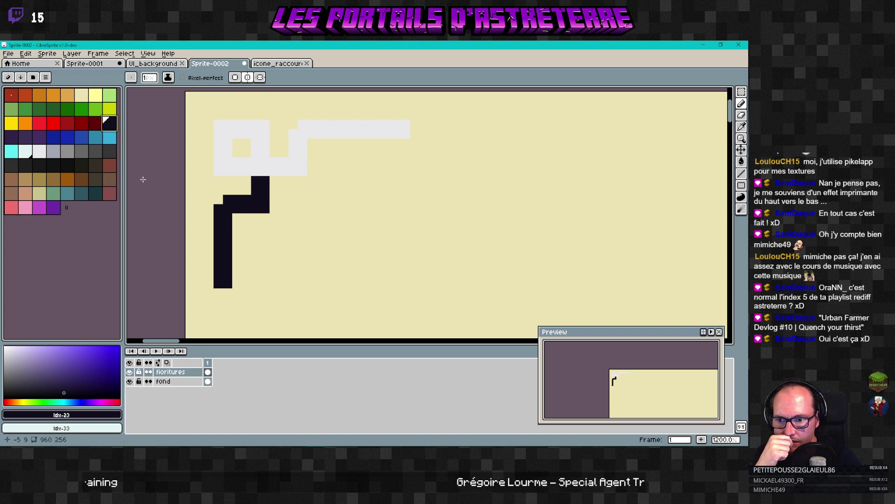
{"action": "mouse_move", "coordinate": [274, 175]}
{"action": "left_mouse_down"}
{"action": "mouse_move", "coordinate": [215, 165]}
{"action": "mouse_move", "coordinate": [220, 125]}
{"action": "mouse_move", "coordinate": [269, 127]}
{"action": "mouse_move", "coordinate": [261, 161]}
{"action": "mouse_move", "coordinate": [256, 136]}
{"action": "mouse_move", "coordinate": [240, 134]}
{"action": "mouse_move", "coordinate": [221, 140]}
{"action": "mouse_move", "coordinate": [225, 158]}
{"action": "mouse_move", "coordinate": [227, 150]}
{"action": "mouse_move", "coordinate": [244, 162]}
{"action": "mouse_move", "coordinate": [301, 168]}
{"action": "mouse_move", "coordinate": [280, 170]}
{"action": "mouse_move", "coordinate": [300, 163]}
{"action": "mouse_move", "coordinate": [295, 141]}
{"action": "mouse_move", "coordinate": [300, 154]}
{"action": "mouse_move", "coordinate": [309, 128]}
{"action": "mouse_move", "coordinate": [405, 129]}
{"action": "mouse_move", "coordinate": [309, 134]}
{"action": "left_mouse_up"}
Step: Examine the dark ornaments in both upper corners against the whole cream panel, and the left one up close
{"action": "scroll", "coordinate": [384, 208], "scroll_direction": "down", "scroll_amount": 10}
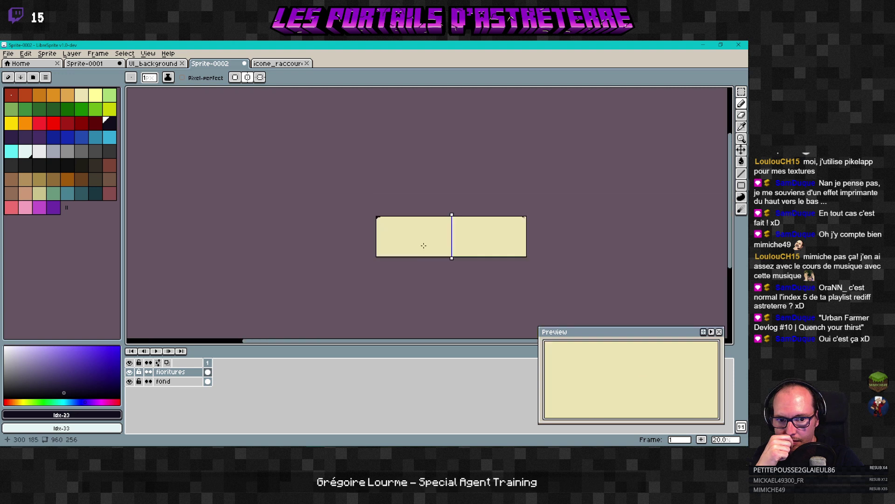
{"action": "middle_click_drag", "start_coordinate": [451, 252], "coordinate": [383, 237]}
{"action": "scroll", "coordinate": [379, 201], "scroll_direction": "up", "scroll_amount": 5}
{"action": "scroll", "coordinate": [391, 203], "scroll_direction": "down", "scroll_amount": 2}
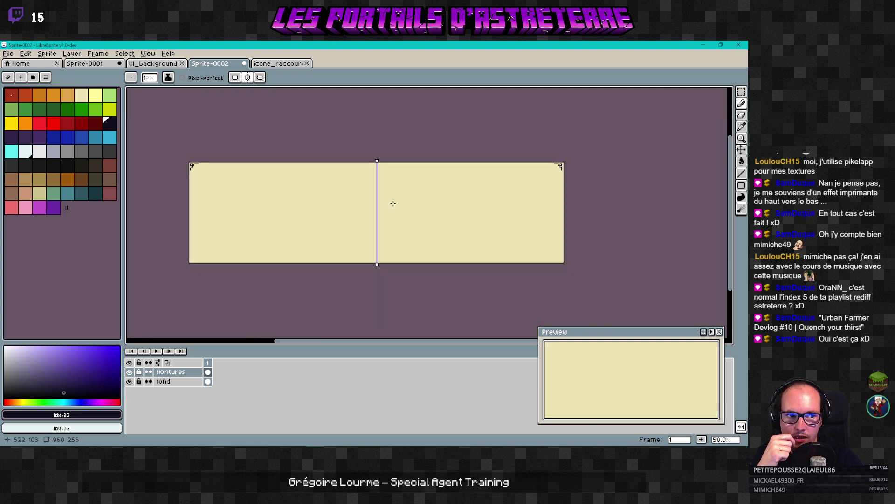
{"action": "middle_click_drag", "start_coordinate": [395, 206], "coordinate": [411, 203]}
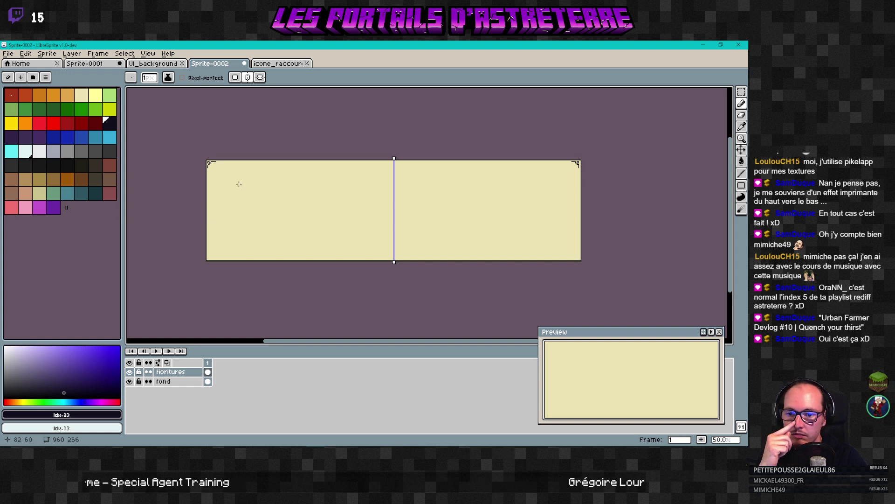
{"action": "scroll", "coordinate": [241, 180], "scroll_direction": "up", "scroll_amount": 5}
{"action": "middle_click_drag", "start_coordinate": [220, 174], "coordinate": [242, 200]}
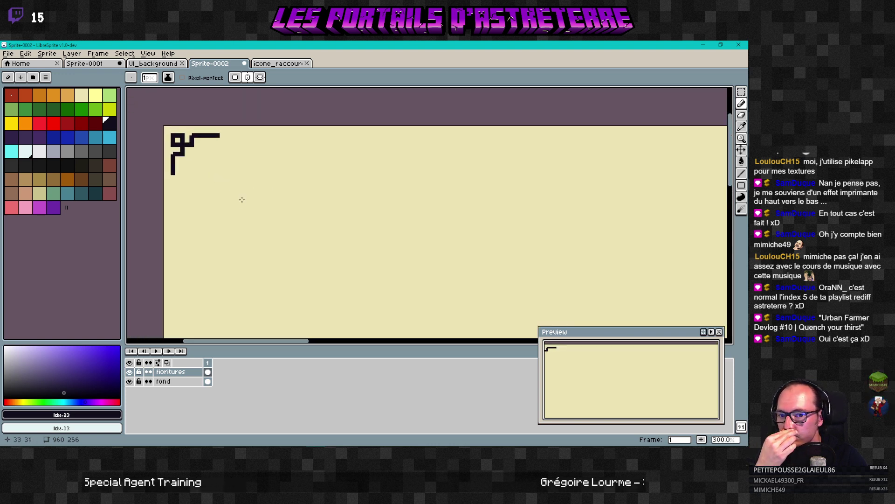
Step: Start saving the sprite under a new name in Ressources graphiques' JDR Astreterre/JDR interface folder, with the ase file type
{"action": "scroll", "coordinate": [285, 203], "scroll_direction": "down", "scroll_amount": 7}
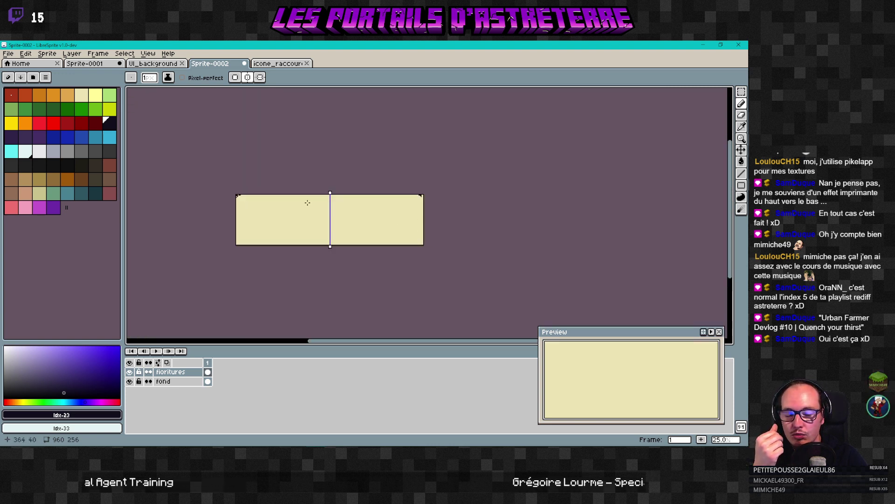
{"action": "left_click", "coordinate": [21, 56]}
{"action": "mouse_move", "coordinate": [8, 53]}
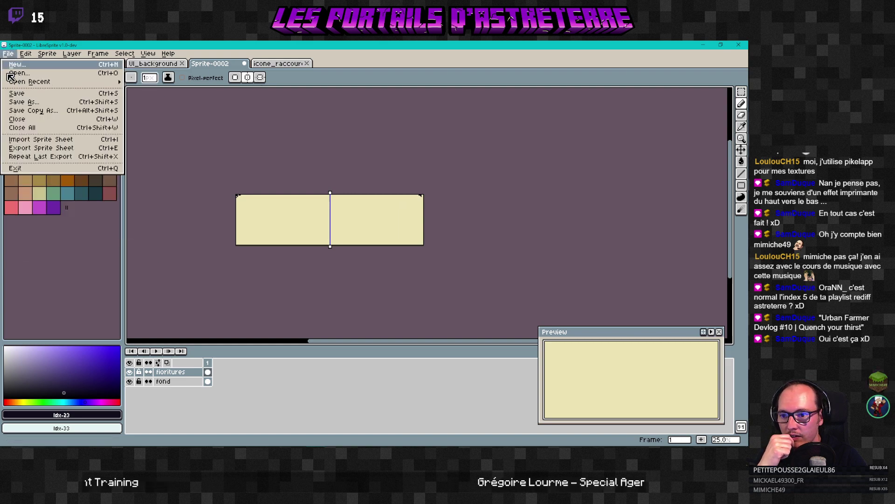
{"action": "left_click", "coordinate": [41, 103]}
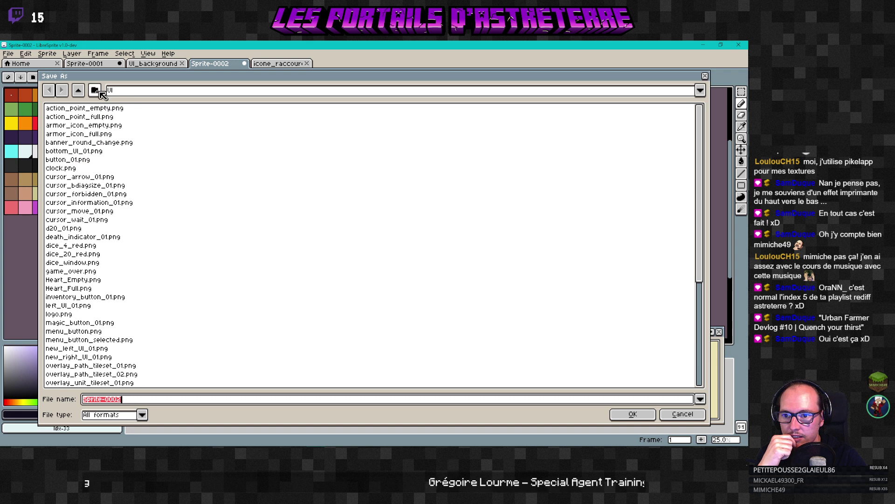
{"action": "left_click", "coordinate": [79, 91]}
{"action": "left_click", "coordinate": [80, 91]}
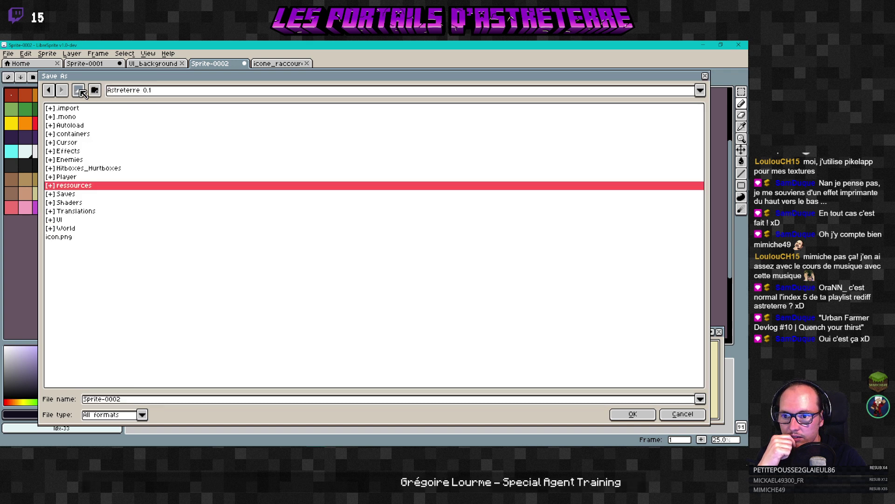
{"action": "left_click", "coordinate": [80, 90]}
{"action": "left_click", "coordinate": [79, 91]}
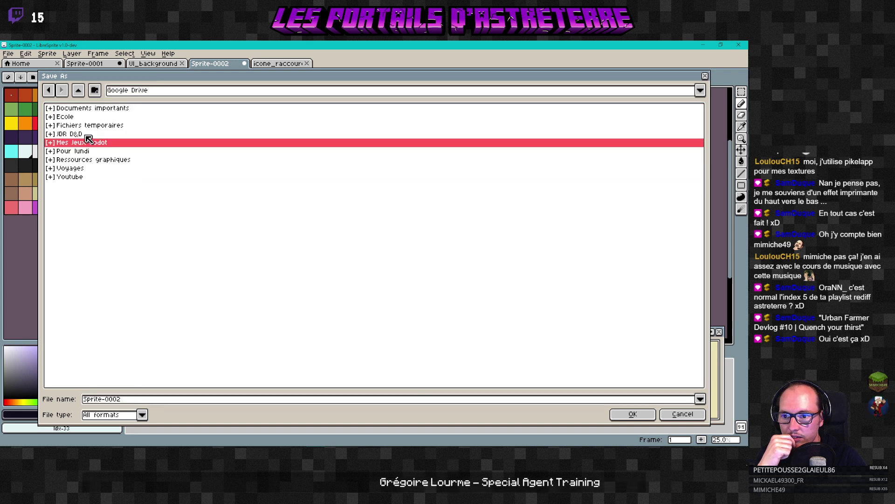
{"action": "double_click", "coordinate": [108, 160]}
{"action": "double_click", "coordinate": [94, 111]}
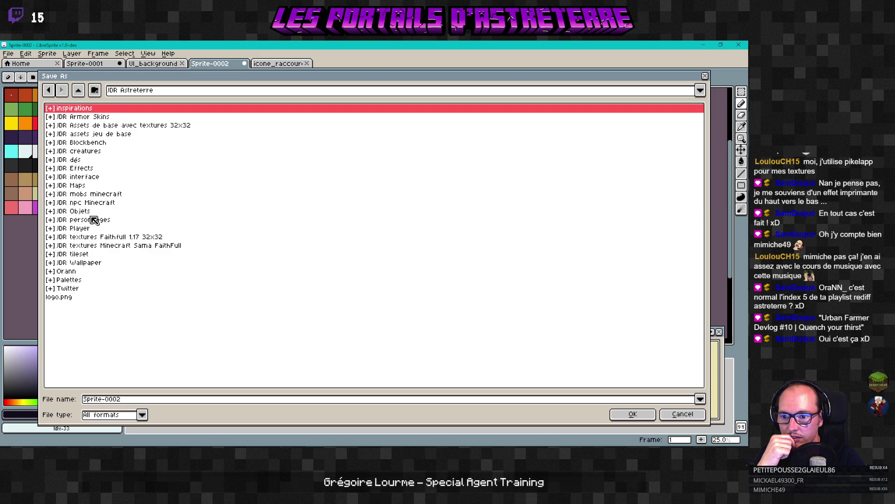
{"action": "double_click", "coordinate": [89, 178]}
{"action": "left_click", "coordinate": [133, 415]}
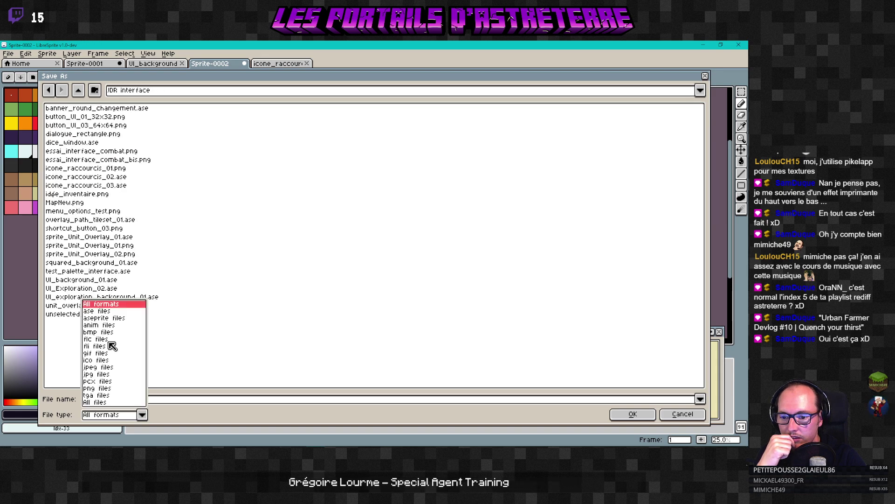
{"action": "left_click", "coordinate": [109, 311]}
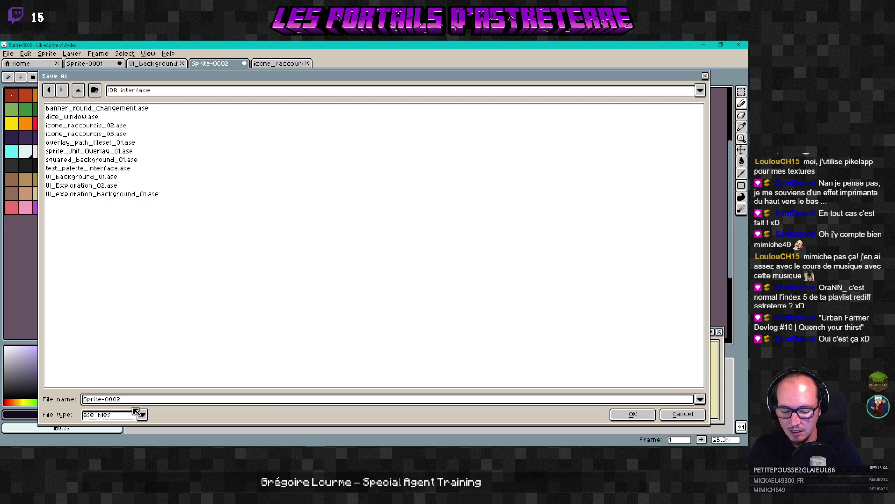
Step: Name the file Dialogue_background and save it
{"action": "key", "text": "BackSpace"}
{"action": "key", "text": "BackSpace"}
{"action": "key", "text": "BackSpace"}
{"action": "key", "text": "BackSpace"}
{"action": "key", "text": "BackSpace"}
{"action": "key", "text": "BackSpace"}
{"action": "key", "text": "BackSpace"}
{"action": "key", "text": "BackSpace"}
{"action": "key", "text": "BackSpace"}
{"action": "key", "text": "BackSpace"}
{"action": "key", "text": "BackSpace"}
{"action": "type", "text": "Dialo"}
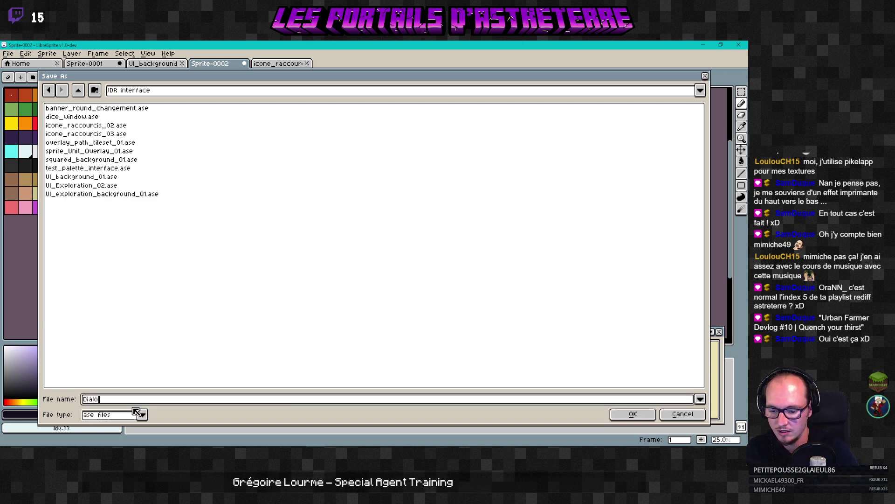
{"action": "type", "text": "gue_back"}
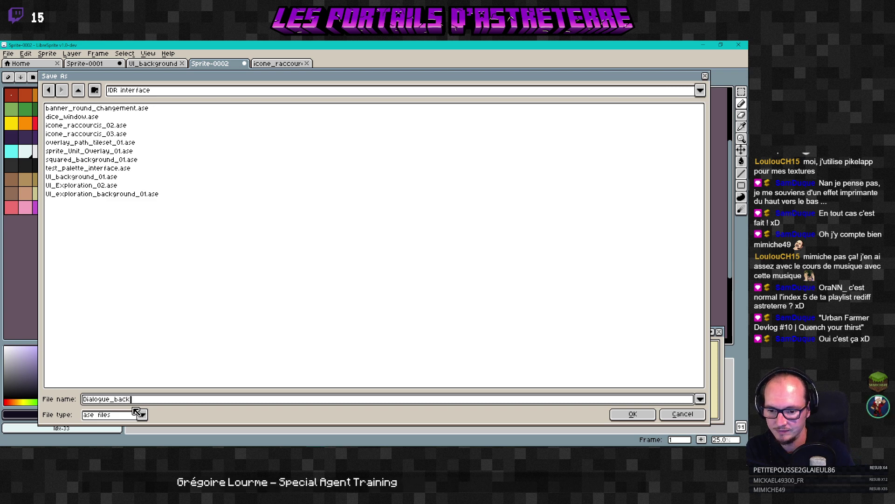
{"action": "type", "text": "ground"}
{"action": "key", "text": "Return"}
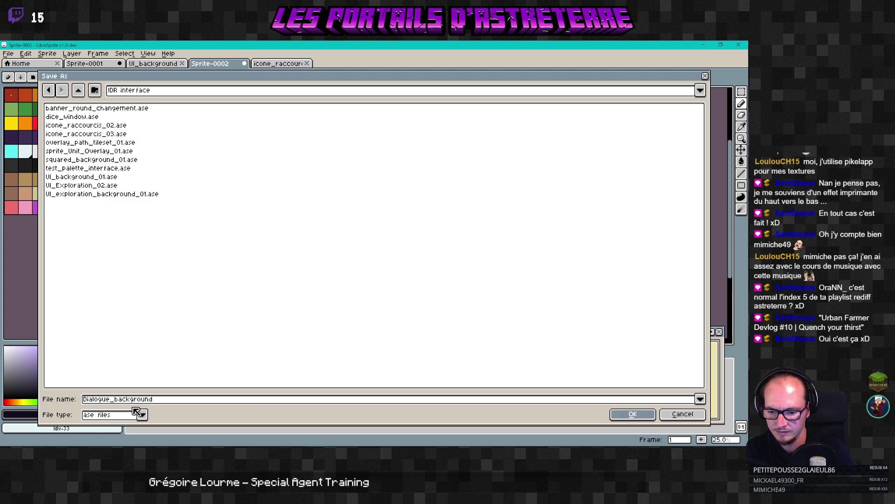
Step: Start saving a copy of the sprite and browse to the ressources/UI folder of the Astreterre 0.1 game project
{"action": "left_click", "coordinate": [8, 58]}
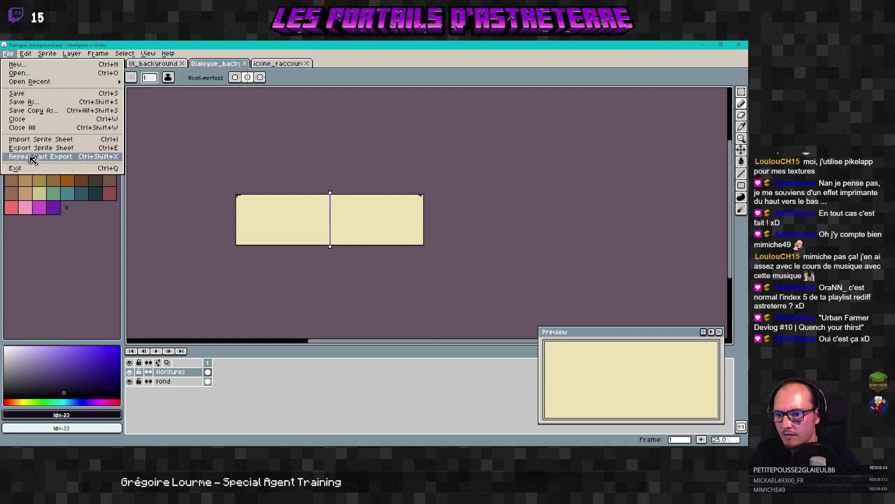
{"action": "left_click", "coordinate": [39, 114]}
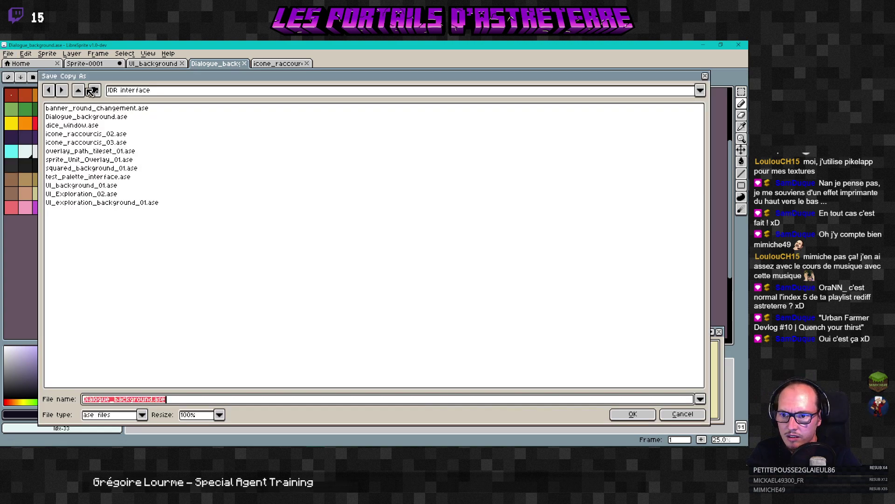
{"action": "left_click", "coordinate": [78, 90]}
{"action": "left_click", "coordinate": [78, 90]}
{"action": "double_click", "coordinate": [93, 145]}
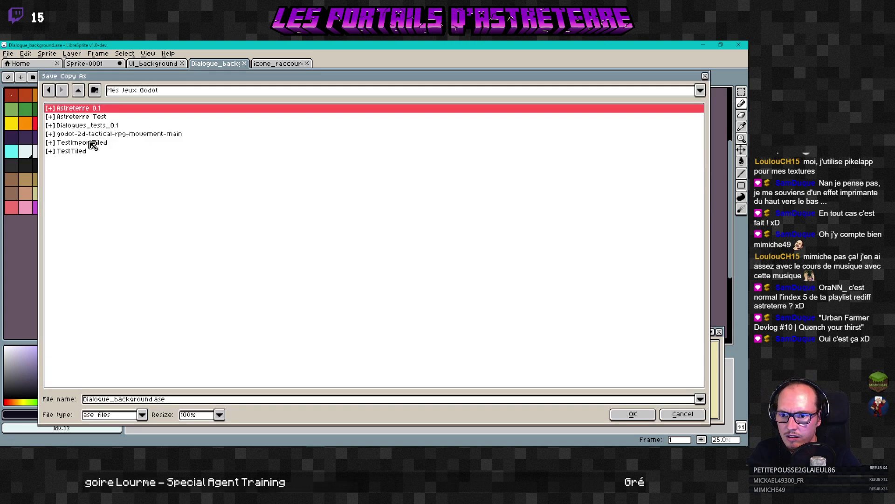
{"action": "double_click", "coordinate": [80, 108]}
{"action": "left_click", "coordinate": [78, 90]}
{"action": "double_click", "coordinate": [75, 107]}
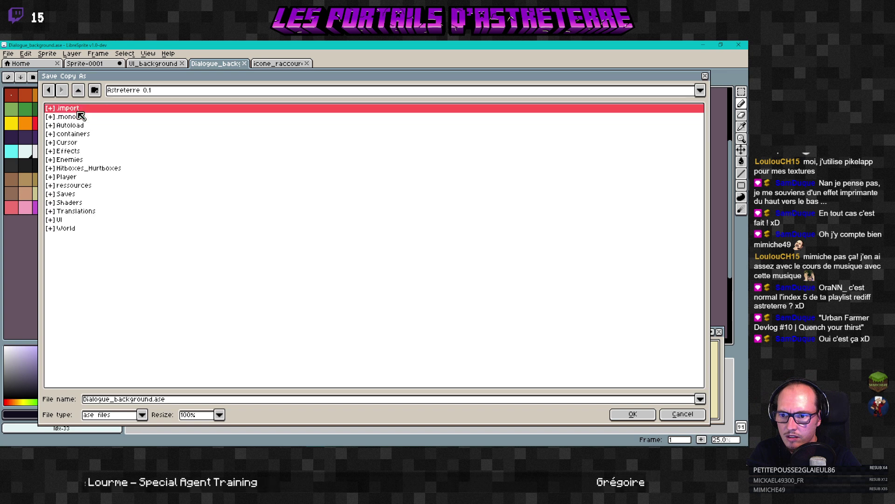
{"action": "double_click", "coordinate": [74, 185]}
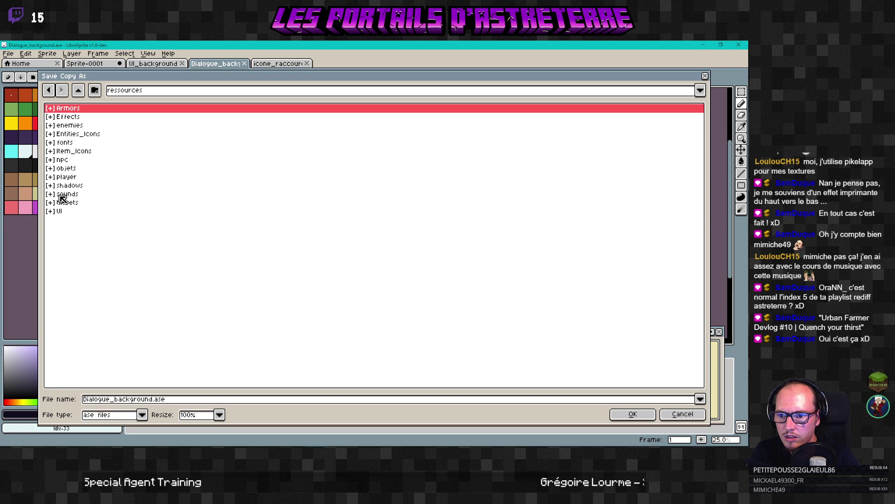
{"action": "double_click", "coordinate": [59, 212]}
Step: Save the copy as a png file, accepting the loss of layers
{"action": "left_click", "coordinate": [142, 414]}
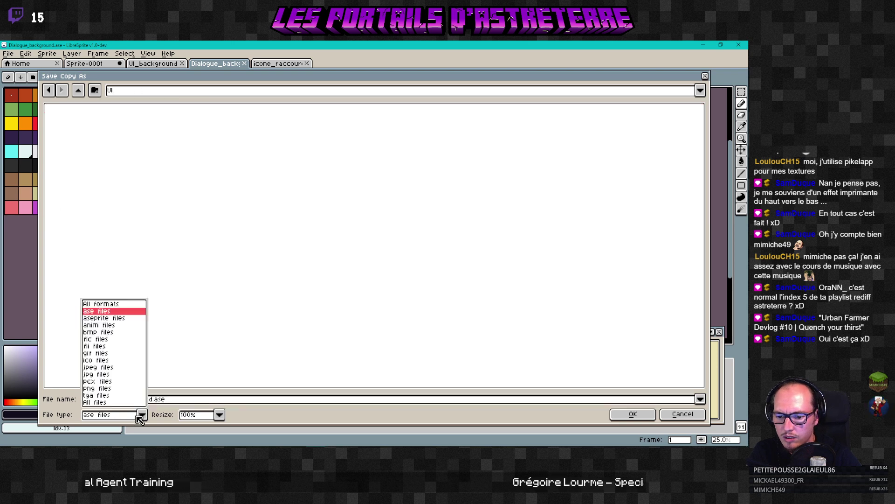
{"action": "left_click", "coordinate": [103, 388]}
{"action": "left_click", "coordinate": [633, 414]}
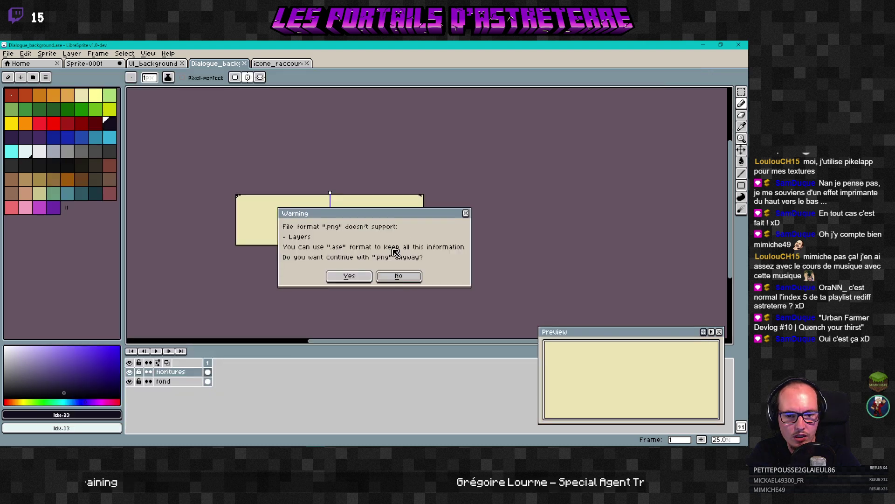
{"action": "left_click", "coordinate": [349, 275]}
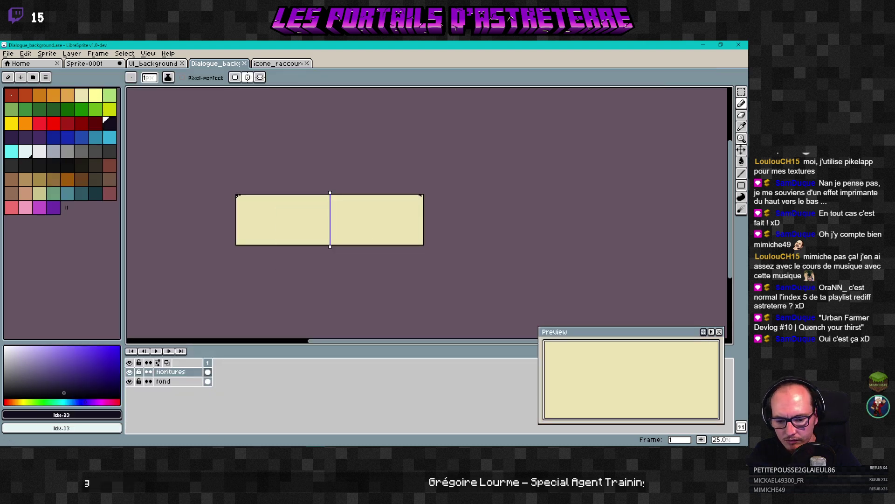
Step: In Godot, give the Dialogue_Background sprite the Dialogue_background.png texture from ressources/UI and move it to about (644, 592)
{"action": "key", "text": "alt+Tab"}
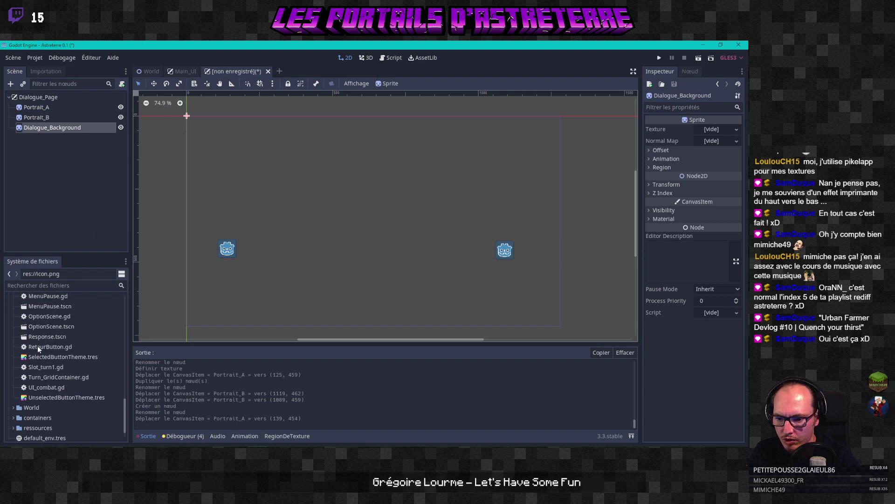
{"action": "left_click", "coordinate": [13, 409]}
{"action": "scroll", "coordinate": [44, 405], "scroll_direction": "down", "scroll_amount": 3}
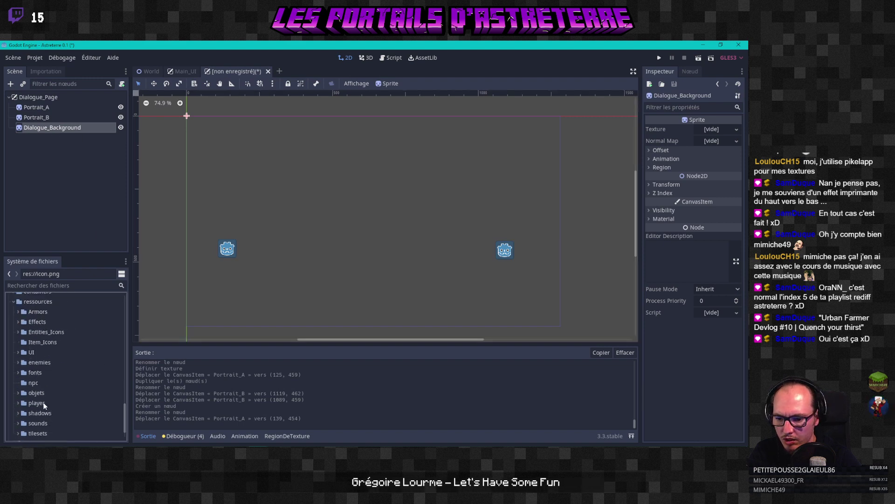
{"action": "left_click", "coordinate": [21, 354]}
{"action": "left_click_drag", "start_coordinate": [54, 364], "coordinate": [710, 132]}
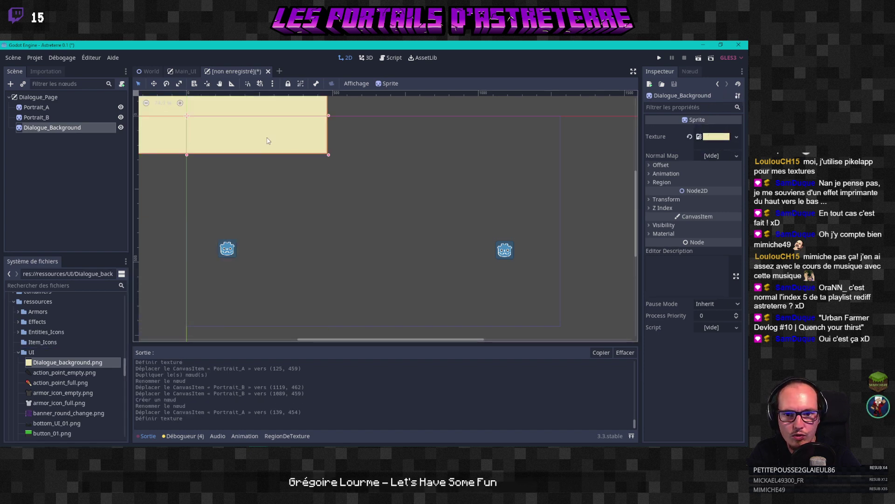
{"action": "left_click_drag", "start_coordinate": [267, 141], "coordinate": [451, 306]}
{"action": "left_click", "coordinate": [372, 225]}
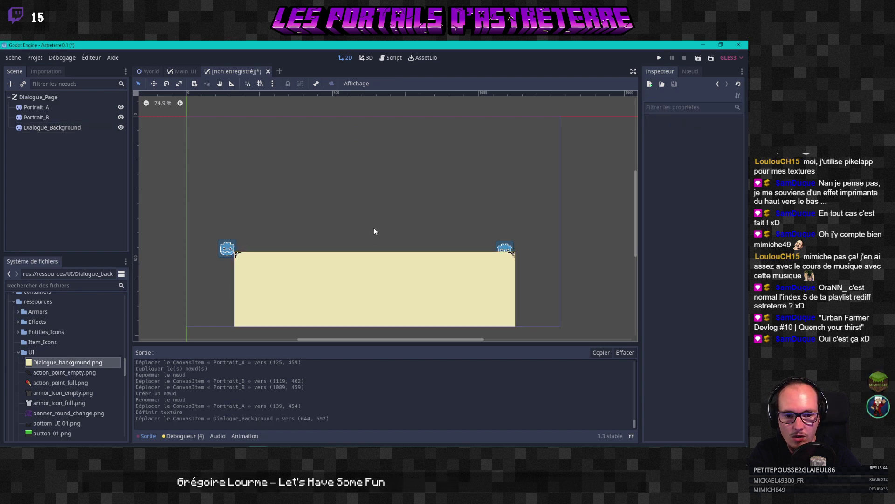
Step: Move Portrait_A to about (132, 430) and Portrait_B to about (1158, 429), just outside the dialogue panel's upper corners
{"action": "left_click_drag", "start_coordinate": [503, 248], "coordinate": [520, 238]}
{"action": "left_click_drag", "start_coordinate": [230, 245], "coordinate": [230, 241]}
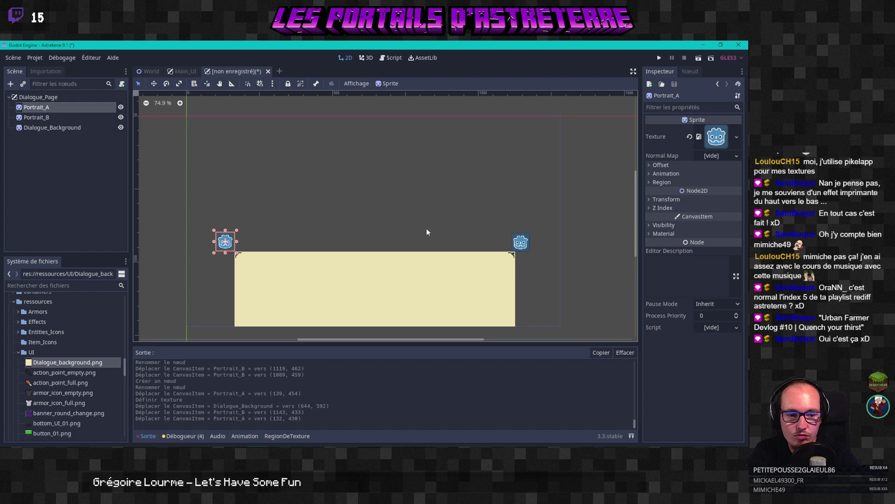
{"action": "left_click_drag", "start_coordinate": [521, 242], "coordinate": [526, 241]}
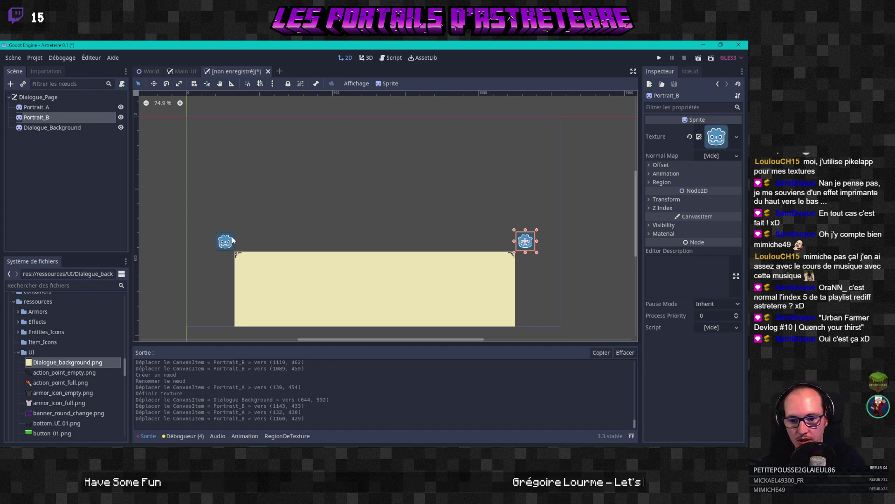
{"action": "left_click", "coordinate": [549, 265]}
{"action": "left_click", "coordinate": [525, 241]}
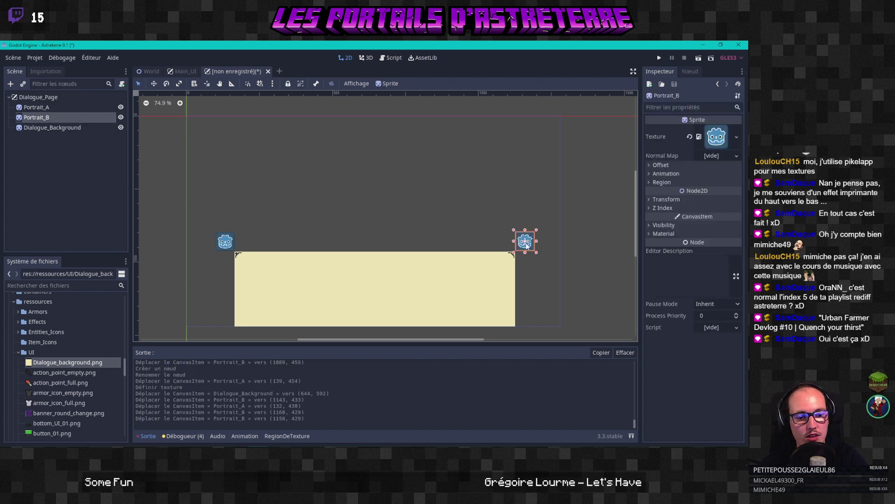
{"action": "left_click", "coordinate": [608, 225]}
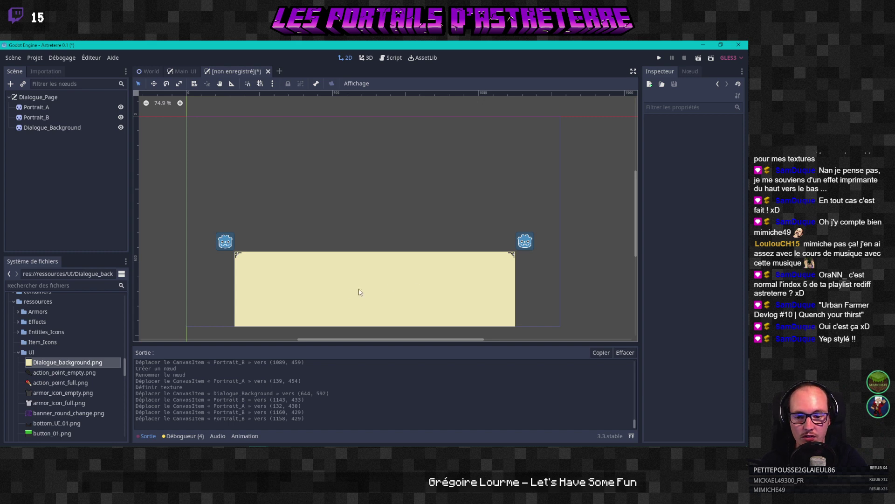
{"action": "left_click", "coordinate": [225, 241]}
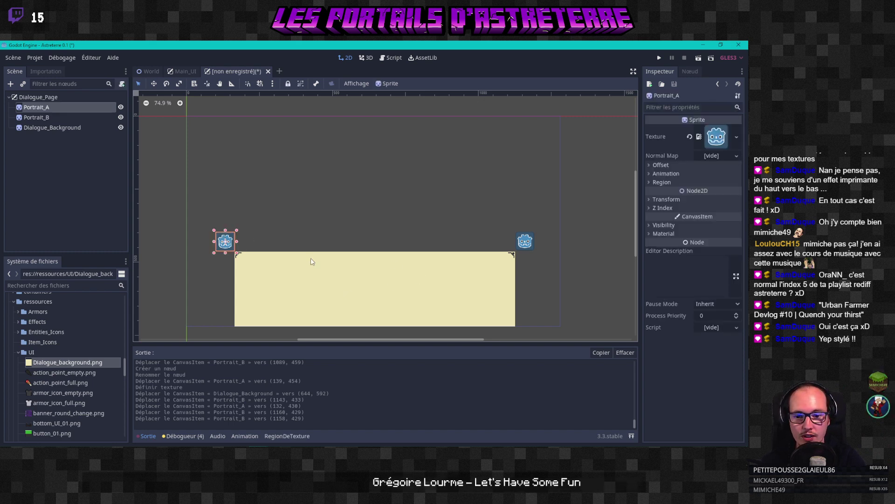
{"action": "left_click", "coordinate": [586, 240]}
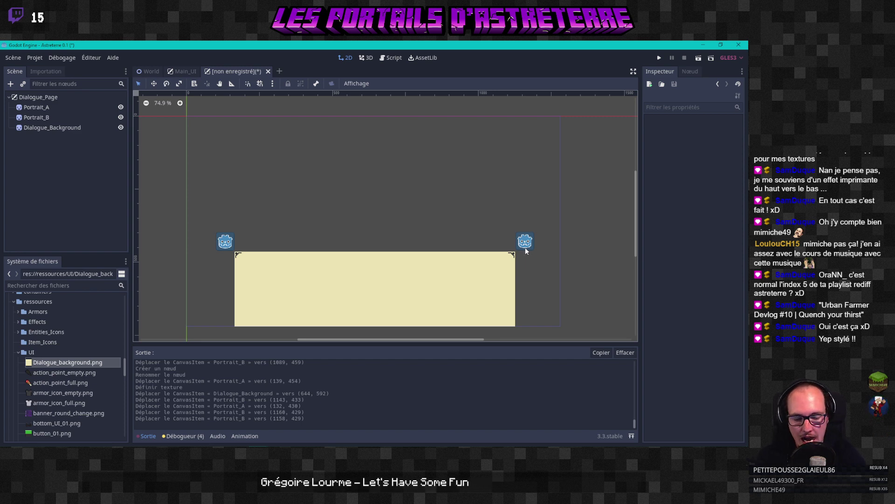
{"action": "mouse_move", "coordinate": [228, 240]}
{"action": "left_mouse_down"}
{"action": "mouse_move", "coordinate": [245, 242]}
{"action": "mouse_move", "coordinate": [243, 249]}
{"action": "mouse_move", "coordinate": [227, 239]}
{"action": "left_mouse_up"}
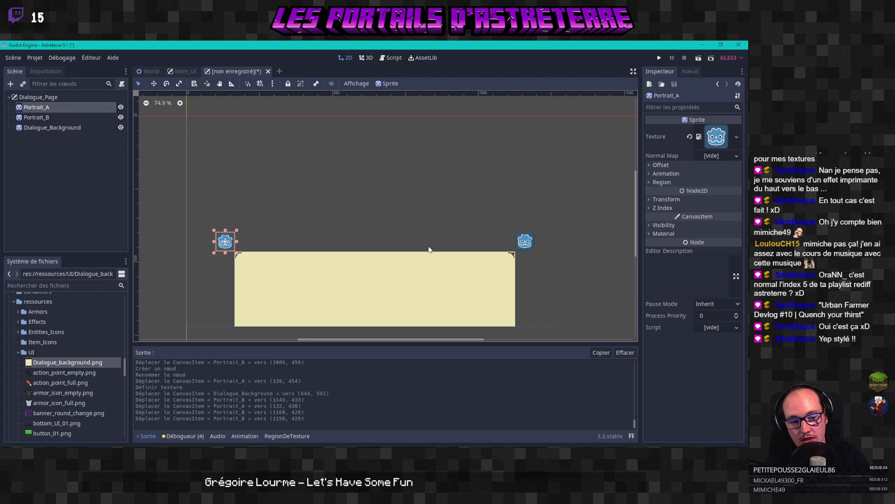
{"action": "left_click", "coordinate": [571, 244]}
Step: Test-run the current scene, saving it as Dialogue_Page.tscn in res://UI, and close the game window to return to the Godot editor
{"action": "left_click", "coordinate": [698, 59]}
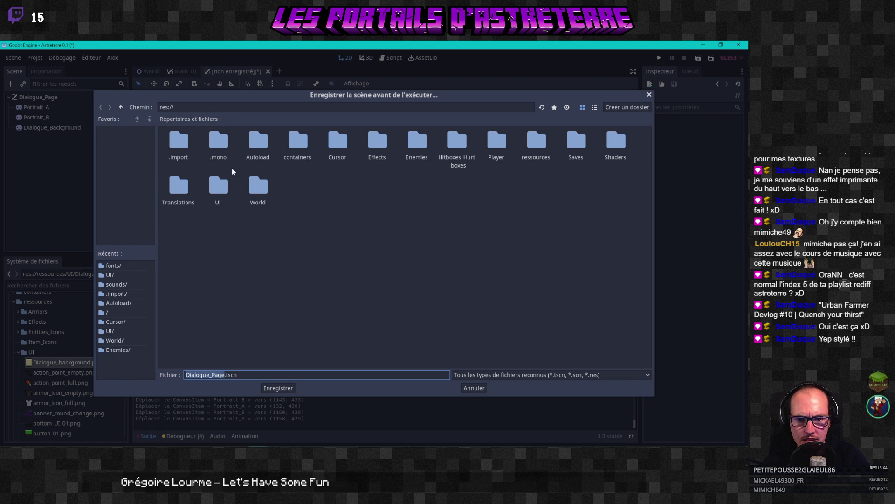
{"action": "double_click", "coordinate": [208, 197]}
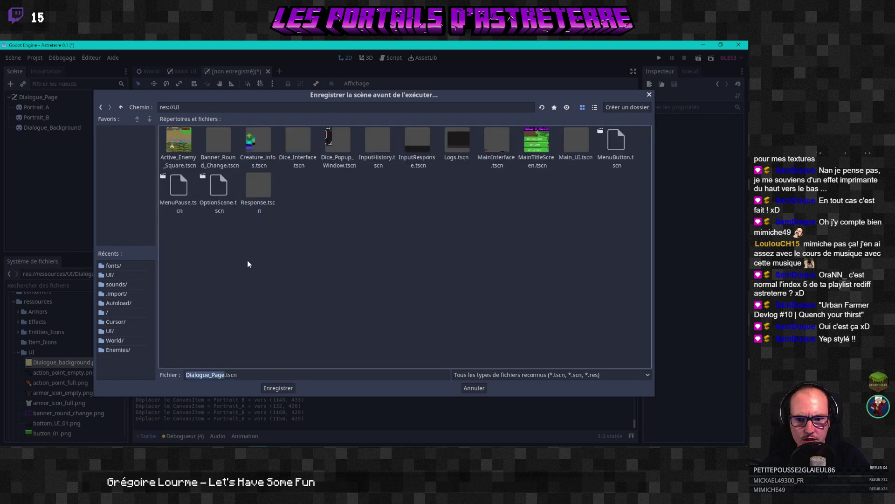
{"action": "left_click", "coordinate": [279, 388]}
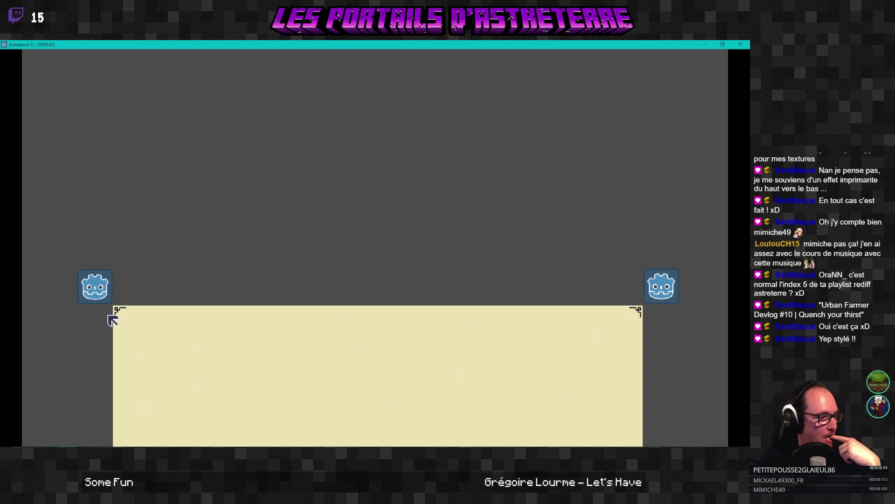
{"action": "left_click", "coordinate": [741, 45]}
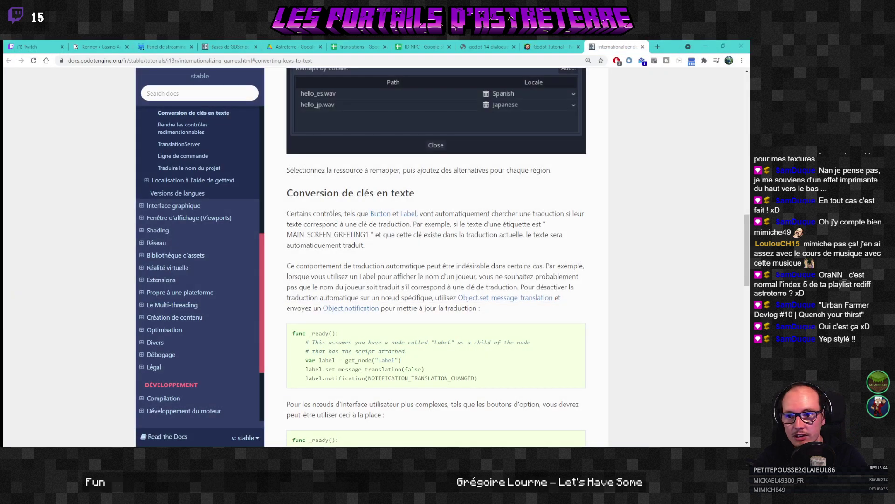
{"action": "key", "text": "alt+Tab"}
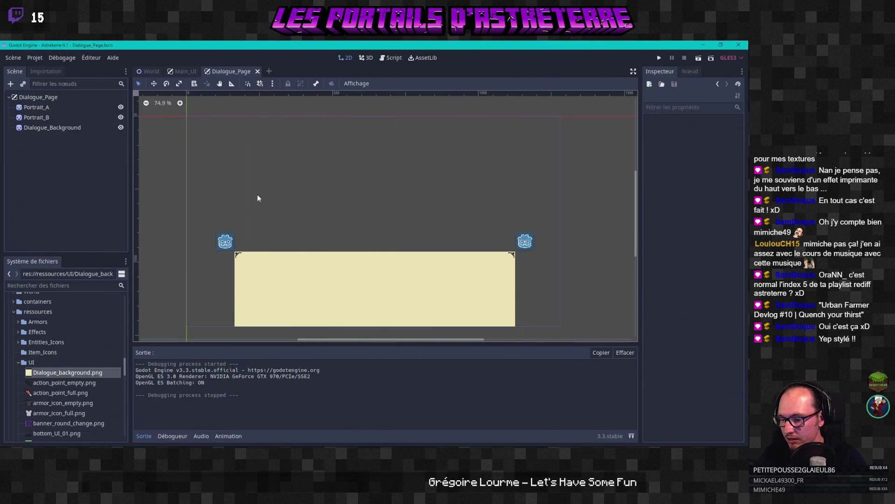
Step: Instance UI/Dialogue_Page.tscn as a child scene of the Main_UI root node
{"action": "left_click", "coordinate": [193, 71]}
{"action": "right_click", "coordinate": [29, 99]}
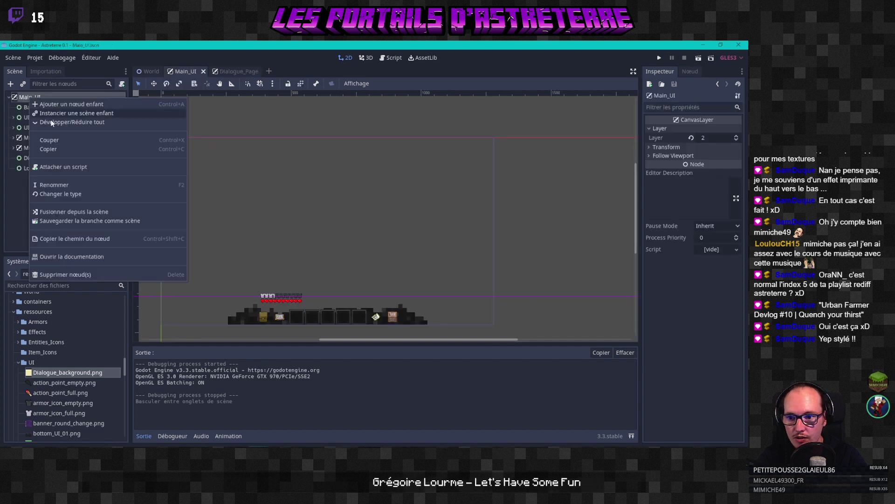
{"action": "left_click", "coordinate": [24, 195]}
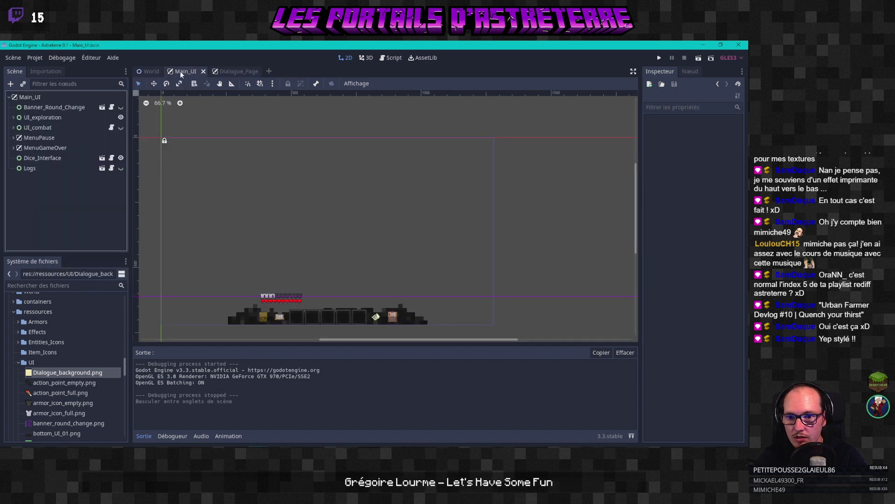
{"action": "right_click", "coordinate": [32, 97]}
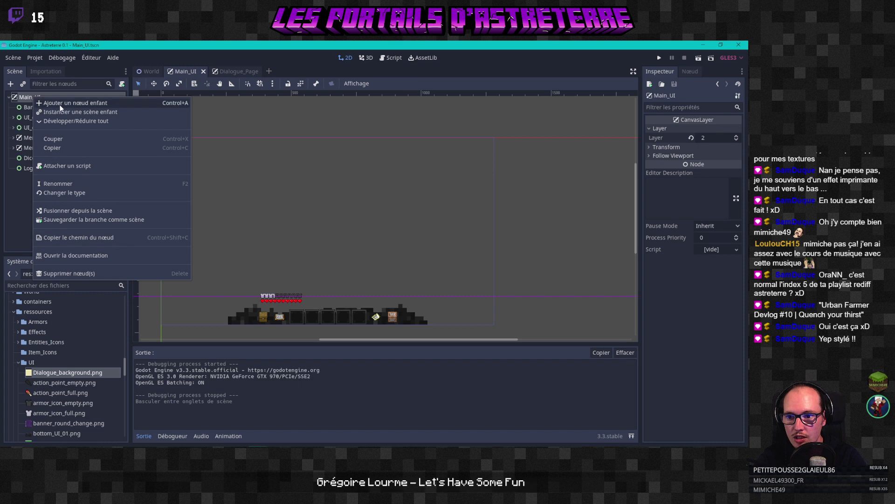
{"action": "left_click", "coordinate": [82, 113]}
{"action": "scroll", "coordinate": [292, 243], "scroll_direction": "down", "scroll_amount": 2}
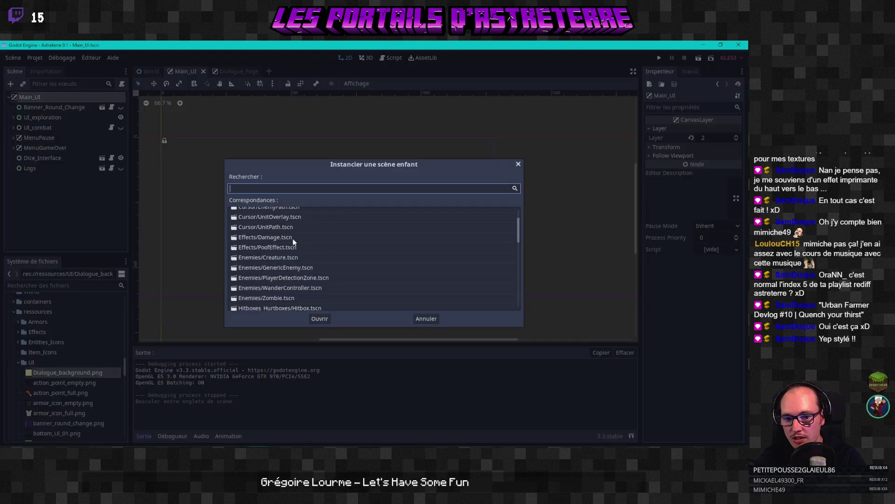
{"action": "scroll", "coordinate": [298, 255], "scroll_direction": "up", "scroll_amount": 2}
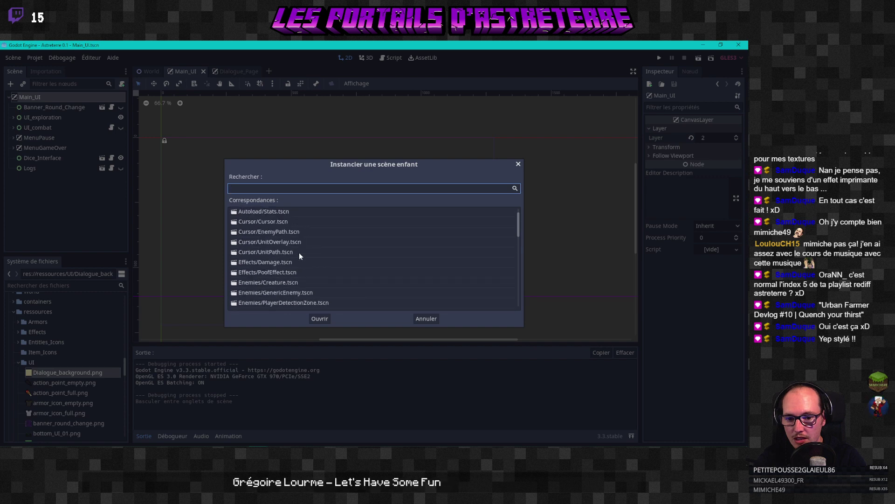
{"action": "scroll", "coordinate": [293, 261], "scroll_direction": "down", "scroll_amount": 10}
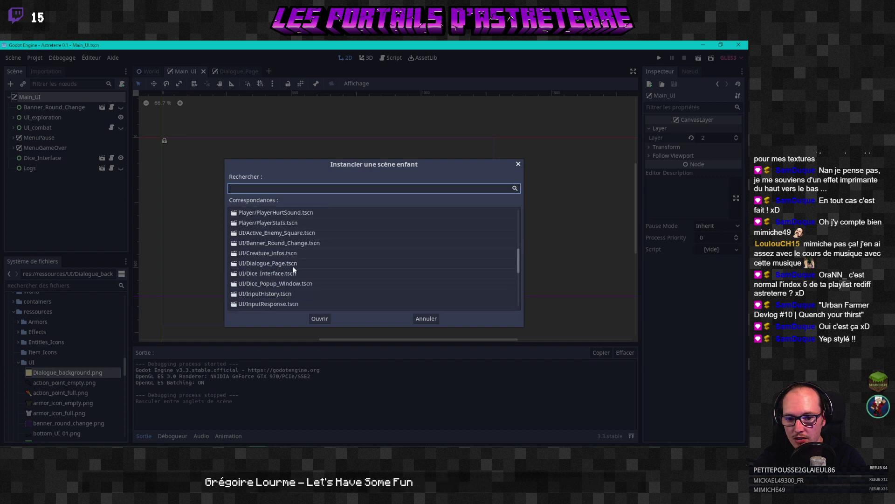
{"action": "left_click", "coordinate": [278, 262]}
{"action": "left_click", "coordinate": [320, 318]}
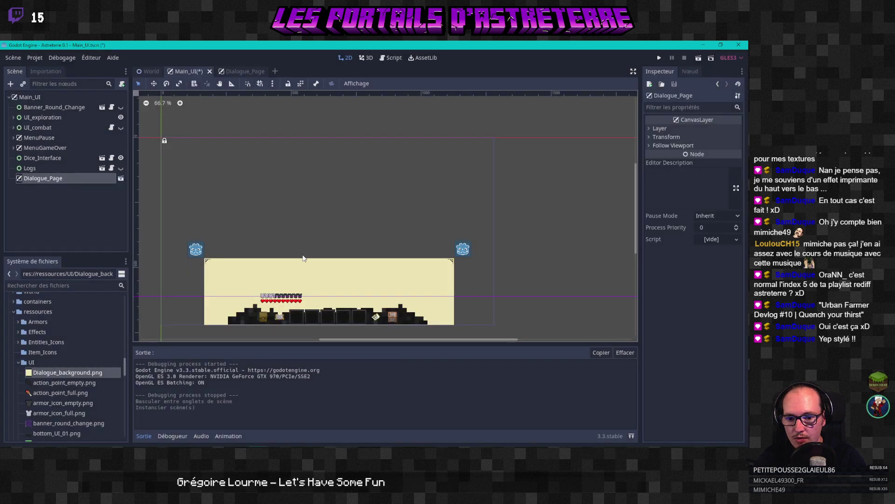
Step: Reorder Dialogue_Page to sit directly below Banner_Round_Change in the Main_UI tree and set its canvas layer to 2
{"action": "left_click_drag", "start_coordinate": [42, 179], "coordinate": [40, 114]}
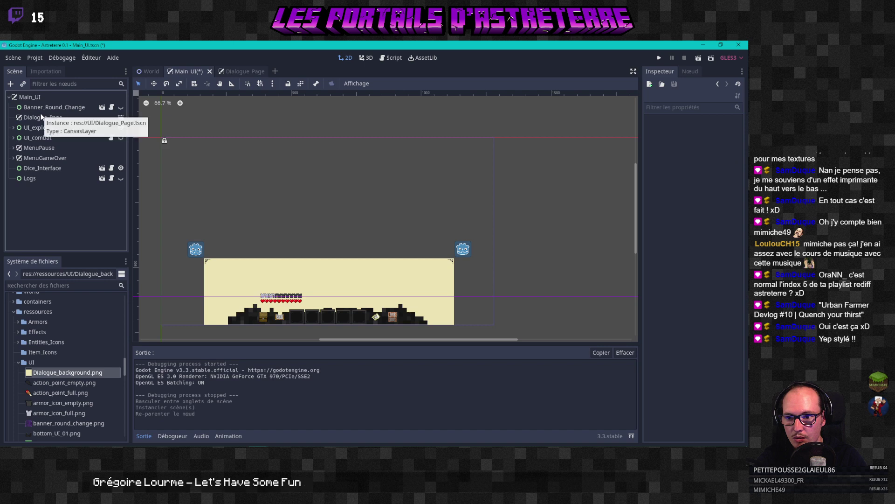
{"action": "left_click", "coordinate": [53, 117]}
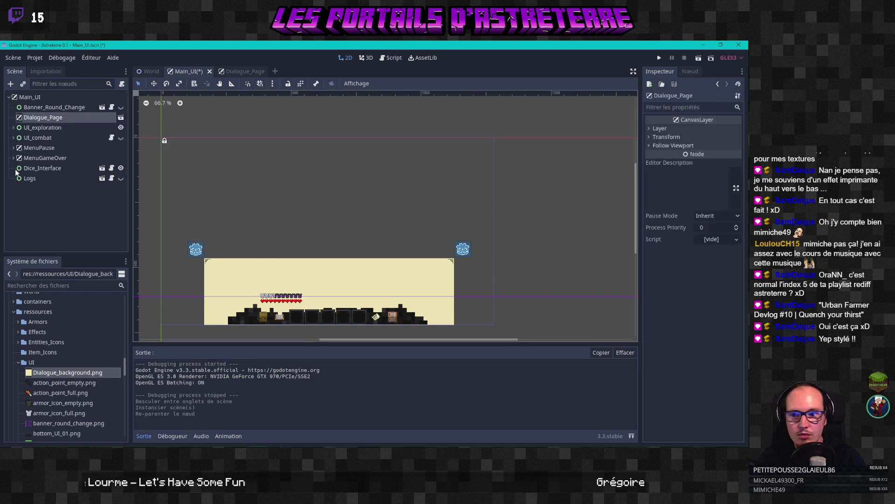
{"action": "left_click", "coordinate": [649, 128]}
{"action": "left_click", "coordinate": [737, 137]}
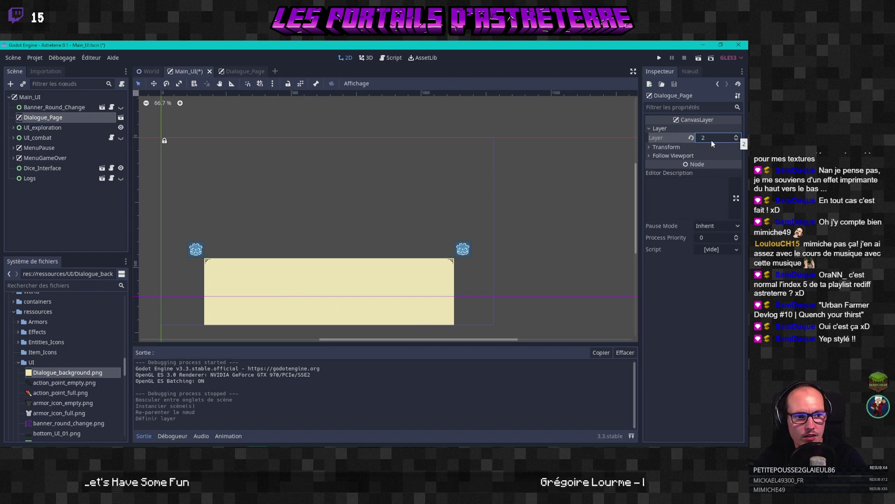
Step: Run the project to check the dialogue panel in game and switch to the essai_dialogue.psd mock-up in Photoshop
{"action": "left_click", "coordinate": [660, 58]}
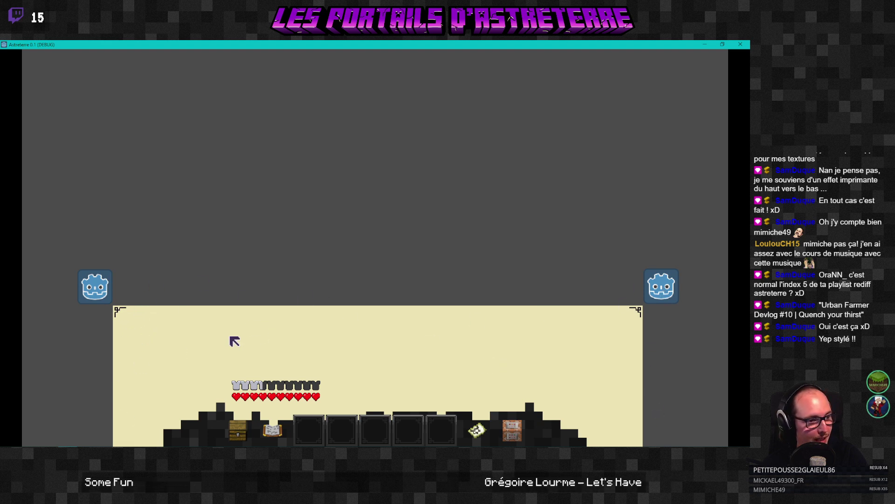
{"action": "key", "text": "alt+Tab"}
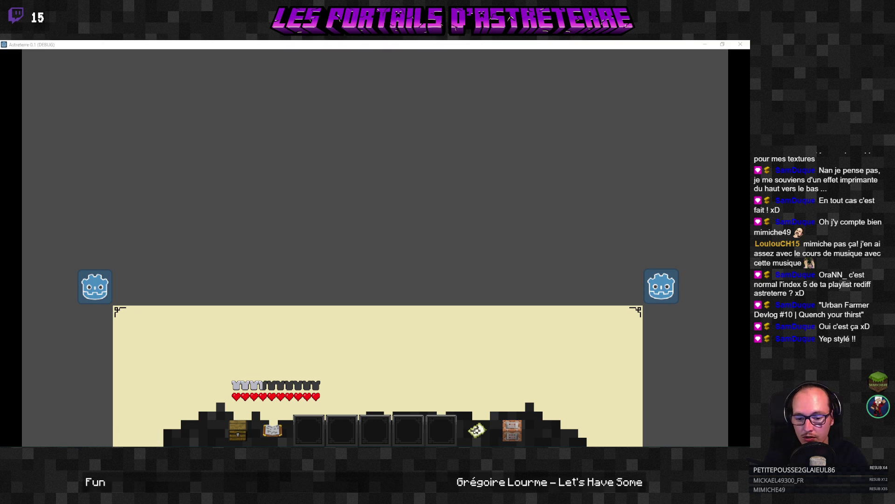
{"action": "key", "text": "alt+Tab"}
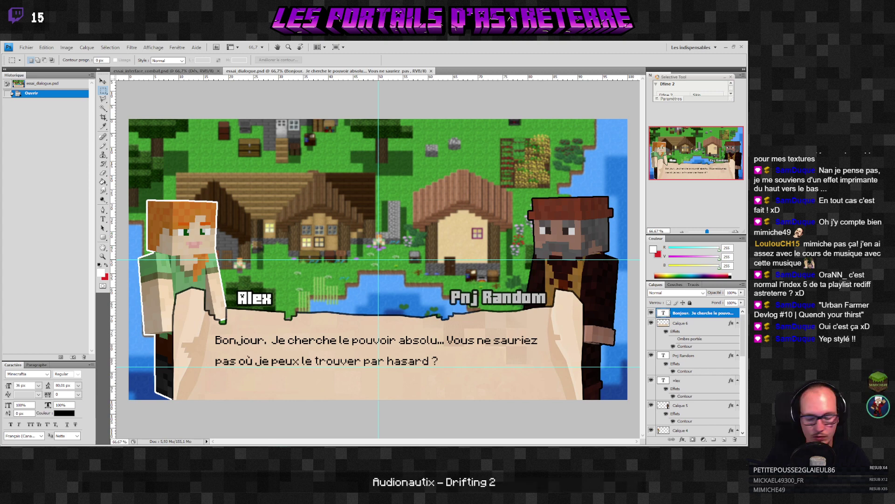
Step: Switch to the browser, pause the YouTube video on the evolution of a game's dialogue system and skim through its dialogue box designs
{"action": "key", "text": "alt+Tab"}
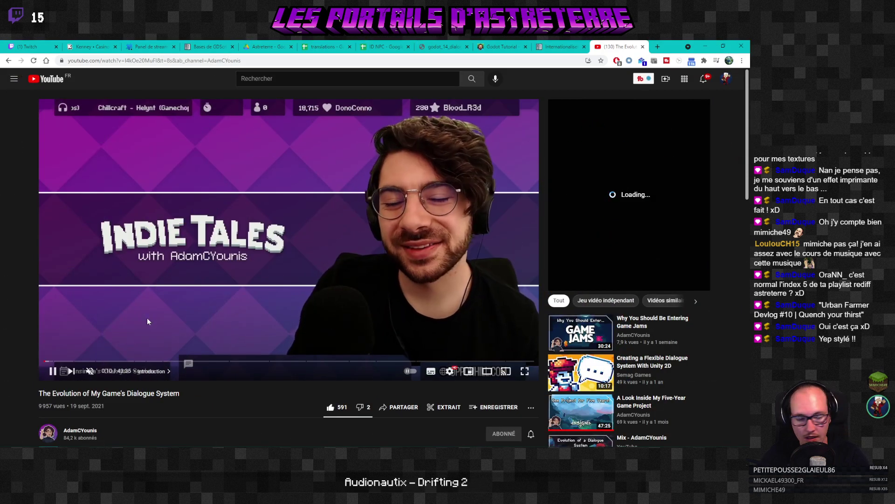
{"action": "left_click", "coordinate": [52, 371]}
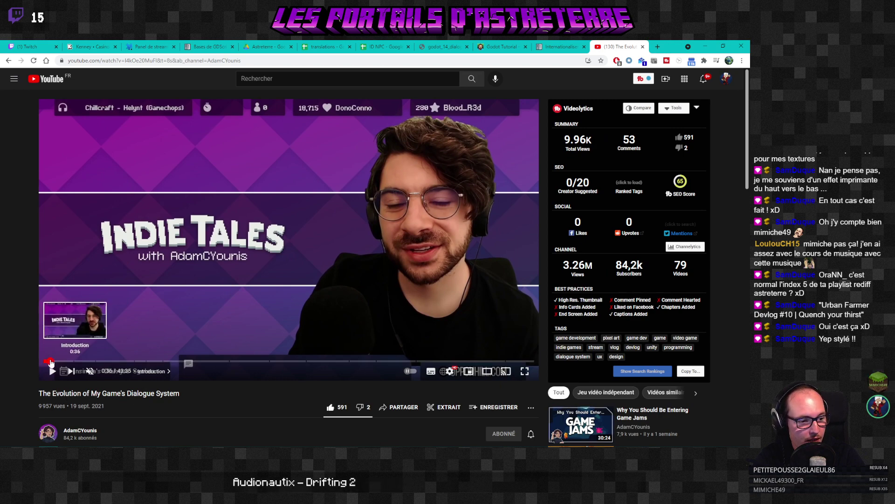
{"action": "left_click_drag", "start_coordinate": [50, 361], "coordinate": [81, 363]}
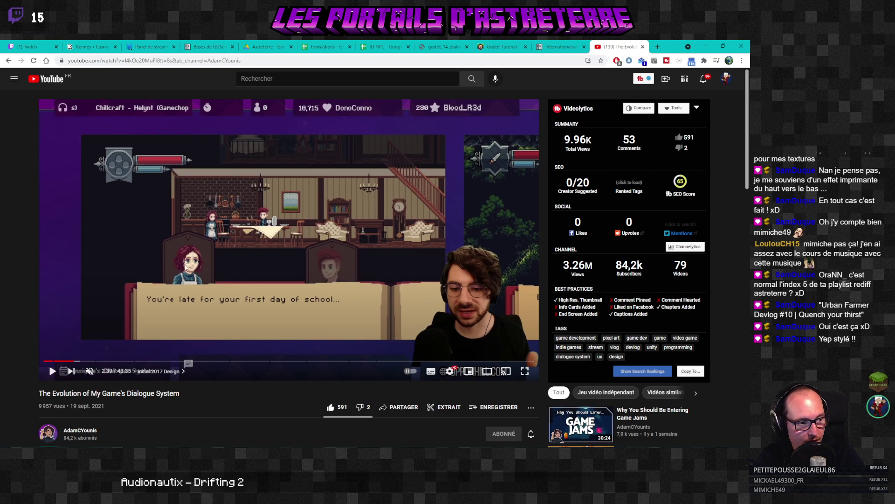
{"action": "left_click_drag", "start_coordinate": [84, 362], "coordinate": [96, 362]}
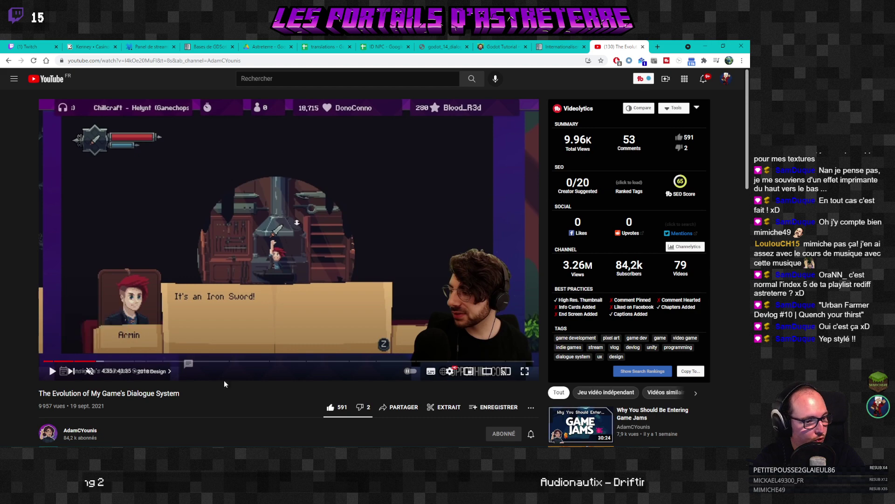
{"action": "left_click_drag", "start_coordinate": [98, 362], "coordinate": [118, 361]}
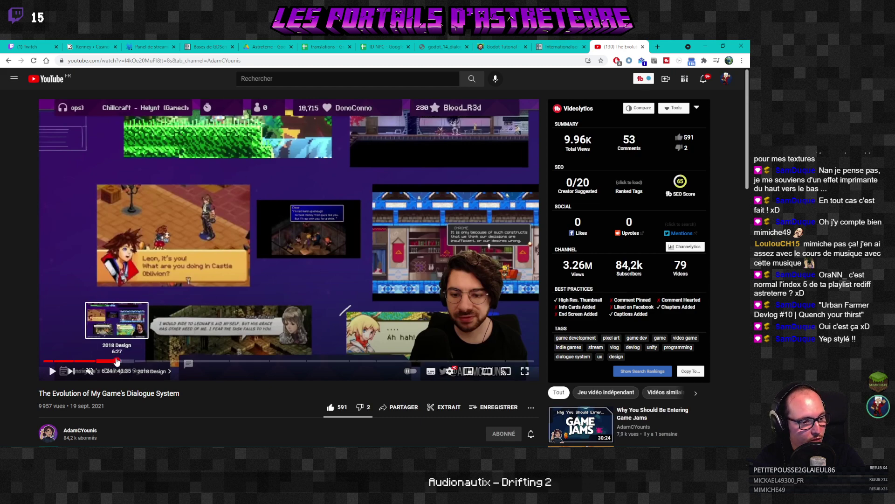
{"action": "left_click_drag", "start_coordinate": [119, 361], "coordinate": [228, 360]}
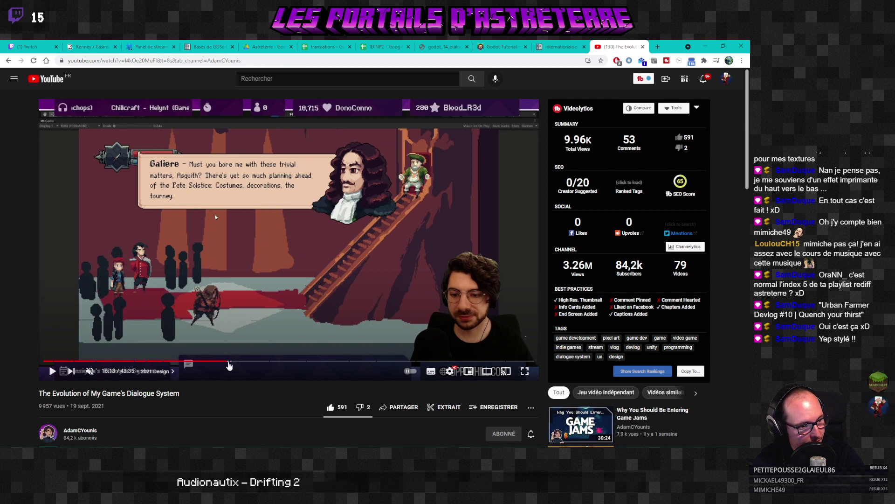
{"action": "left_click_drag", "start_coordinate": [229, 361], "coordinate": [255, 361]}
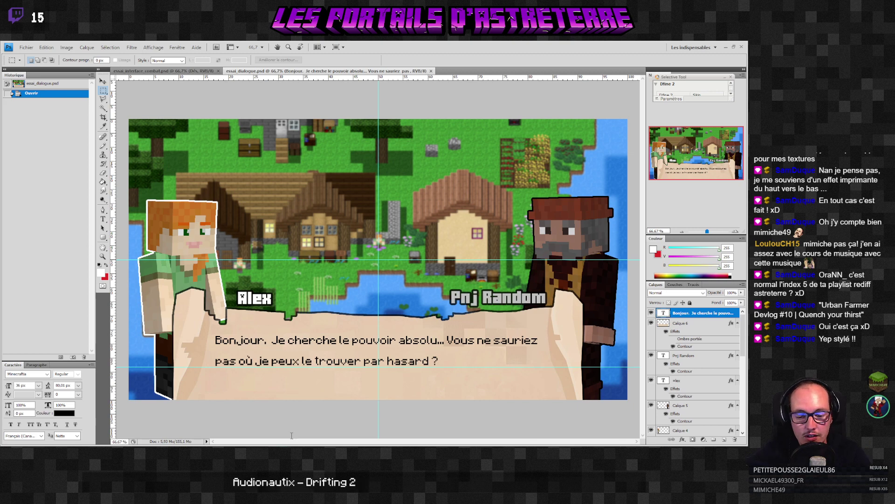
Step: Switch to Dialogue_background in LibreSprite and marquee-select the strip holding both upper corner ornaments, about 954 by 18 pixels
{"action": "mouse_move", "coordinate": [291, 443]}
{"action": "left_click", "coordinate": [310, 419]}
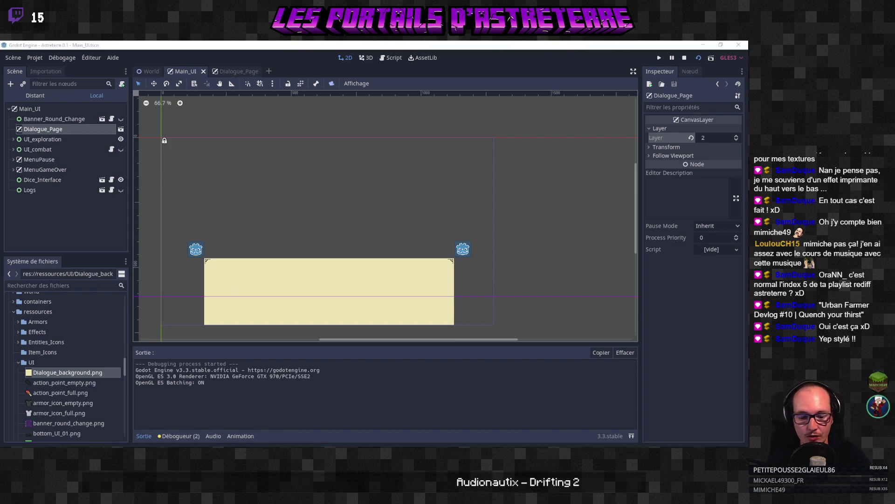
{"action": "key", "text": "alt+Tab"}
{"action": "scroll", "coordinate": [243, 208], "scroll_direction": "up", "scroll_amount": 5}
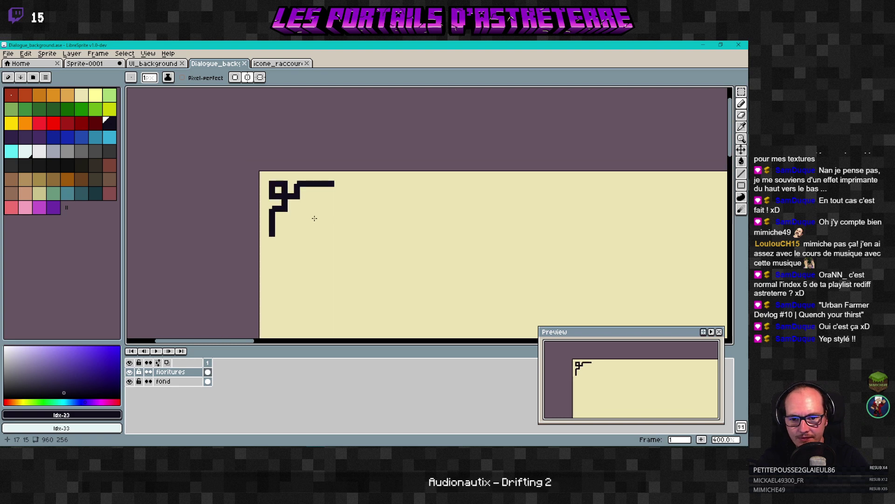
{"action": "left_click", "coordinate": [742, 91]}
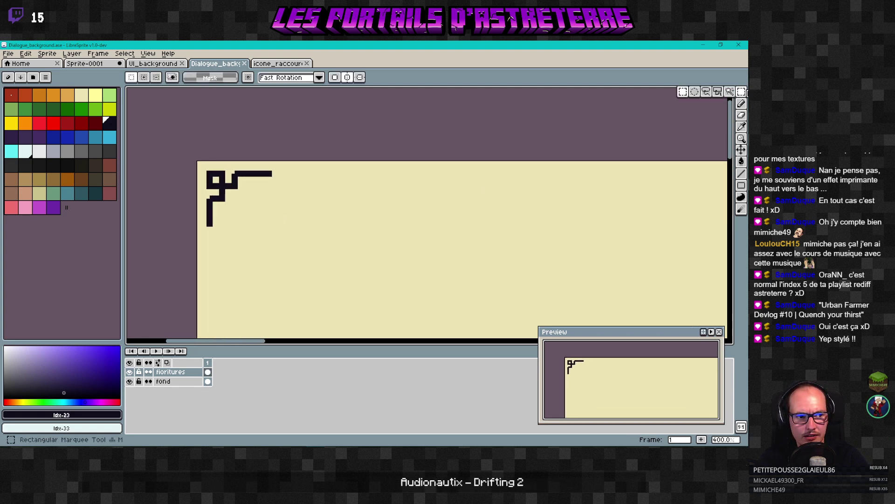
{"action": "left_click_drag", "start_coordinate": [247, 224], "coordinate": [274, 222]}
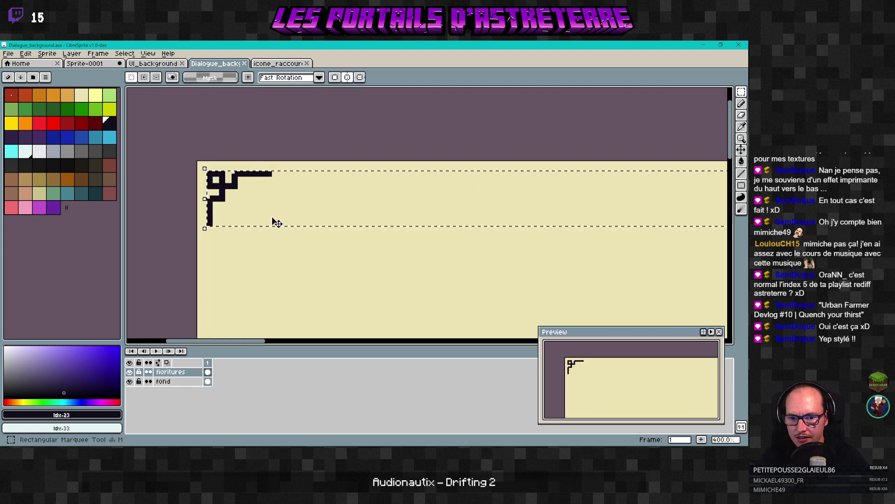
Step: Clear the selection and reselect both upper corner ornaments with a marquee of about 954 by 19 pixels
{"action": "scroll", "coordinate": [280, 222], "scroll_direction": "down", "scroll_amount": 5}
{"action": "scroll", "coordinate": [289, 222], "scroll_direction": "up", "scroll_amount": 1}
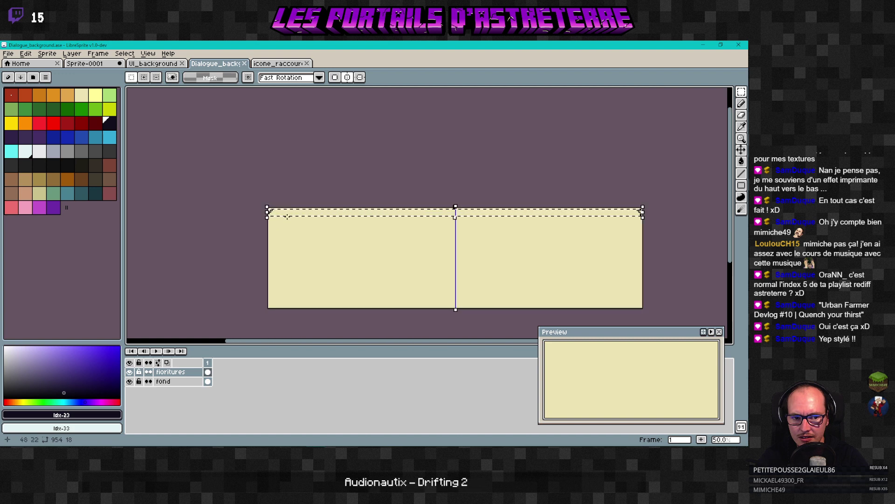
{"action": "key", "text": "ctrl+v"}
{"action": "scroll", "coordinate": [289, 215], "scroll_direction": "up", "scroll_amount": 5}
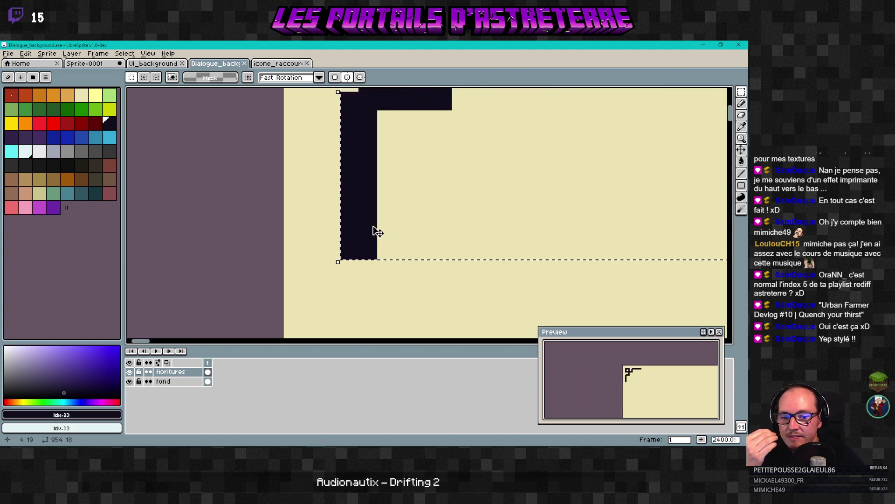
{"action": "scroll", "coordinate": [376, 233], "scroll_direction": "down", "scroll_amount": 1}
{"action": "key", "text": "ctrl+d"}
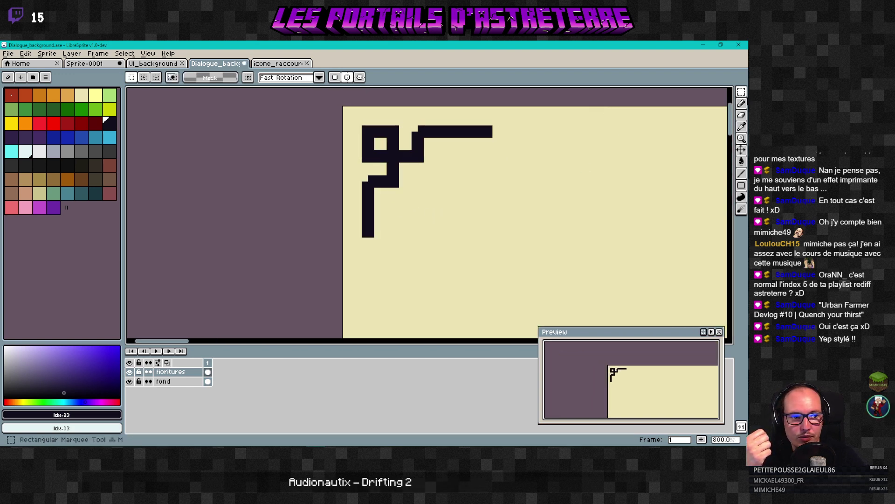
{"action": "left_click_drag", "start_coordinate": [368, 125], "coordinate": [498, 236]}
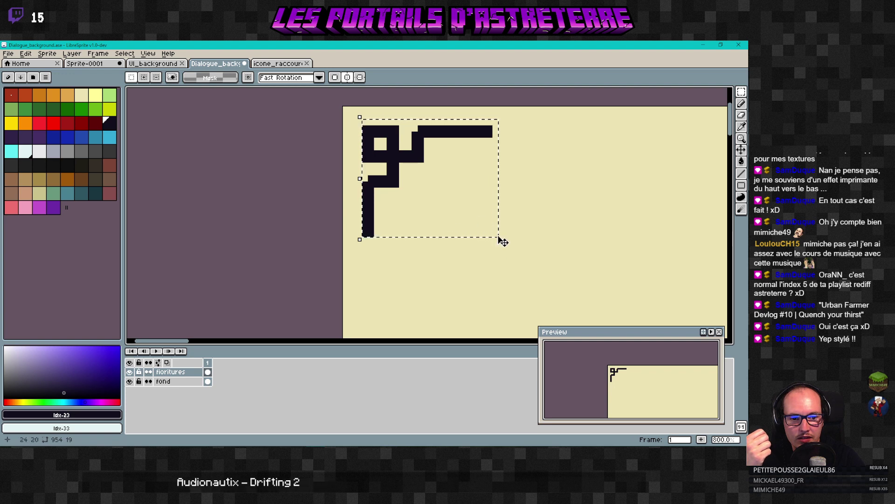
Step: Try to enlarge and reposition the selected corner ornaments, and undo the transformations
{"action": "left_click_drag", "start_coordinate": [498, 238], "coordinate": [504, 240]}
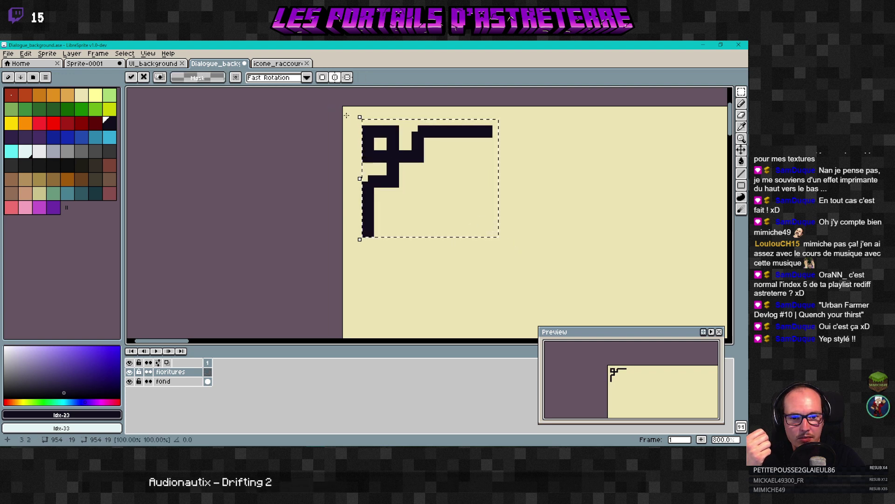
{"action": "left_click_drag", "start_coordinate": [365, 117], "coordinate": [335, 142]}
{"action": "left_click_drag", "start_coordinate": [397, 245], "coordinate": [448, 276]}
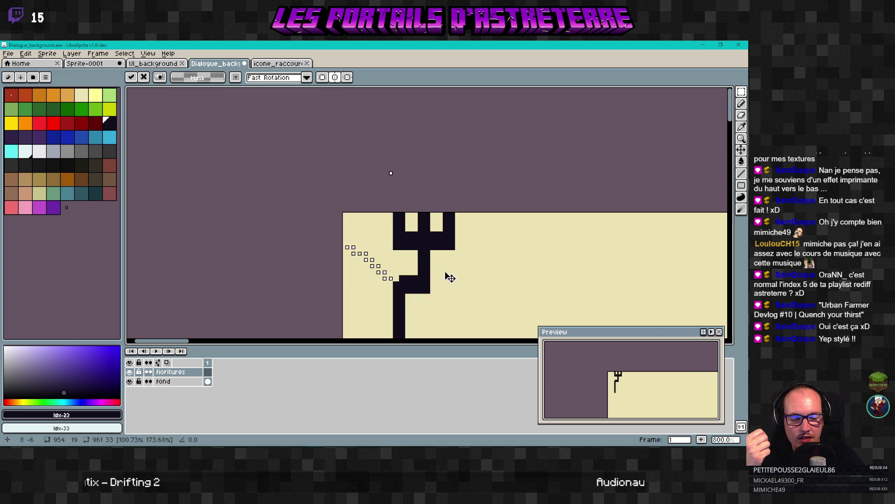
{"action": "scroll", "coordinate": [448, 276], "scroll_direction": "down", "scroll_amount": 3}
{"action": "middle_click_drag", "start_coordinate": [546, 278], "coordinate": [442, 195]}
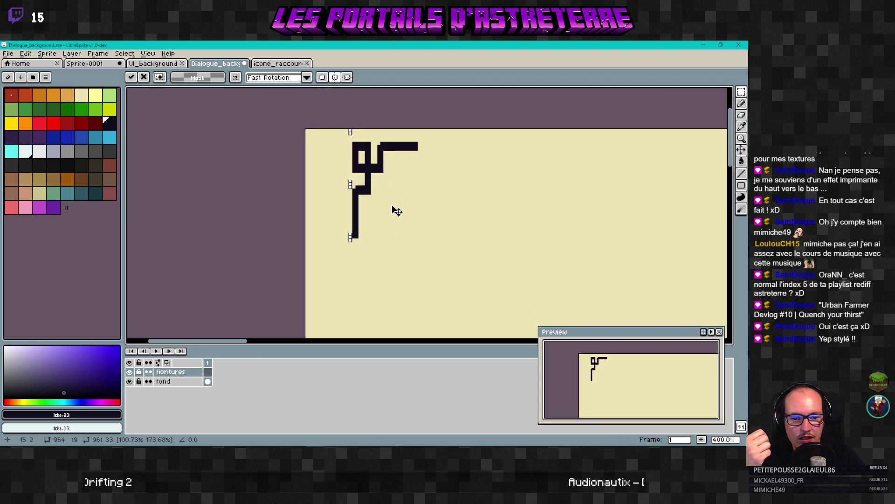
{"action": "left_click_drag", "start_coordinate": [394, 208], "coordinate": [444, 261]}
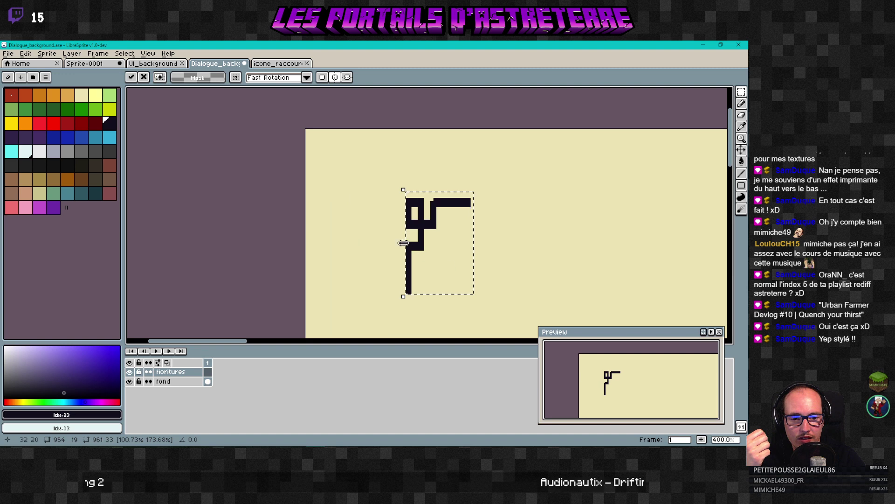
{"action": "mouse_move", "coordinate": [397, 242]}
{"action": "left_mouse_down"}
{"action": "mouse_move", "coordinate": [303, 241]}
{"action": "mouse_move", "coordinate": [404, 241]}
{"action": "left_mouse_up"}
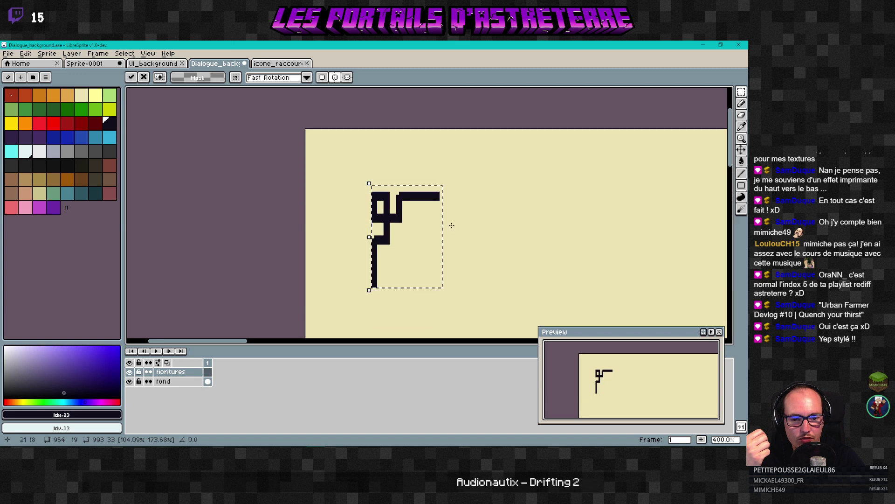
{"action": "left_click_drag", "start_coordinate": [365, 180], "coordinate": [329, 194]}
{"action": "left_click", "coordinate": [430, 205]}
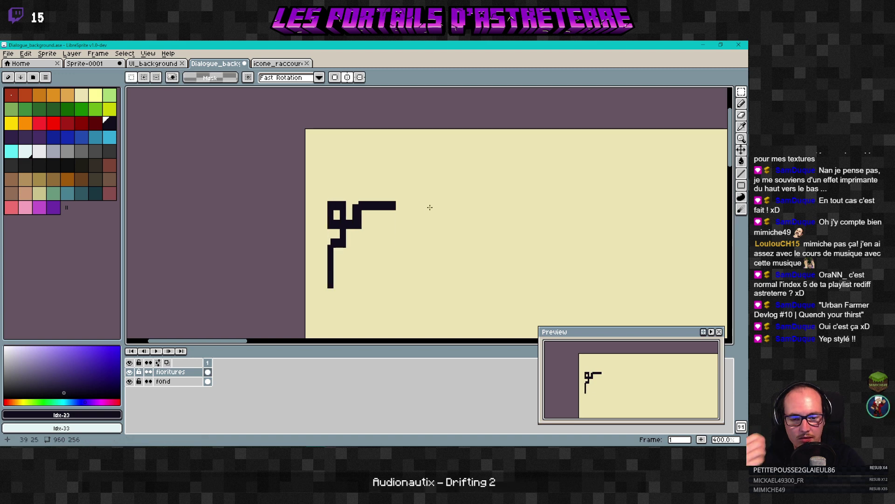
{"action": "key", "text": "ctrl+z"}
{"action": "key", "text": "ctrl+z"}
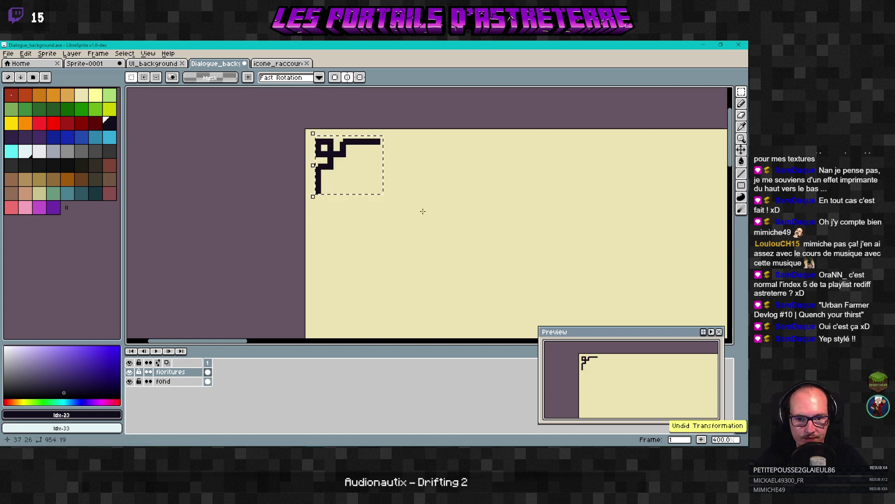
Step: Undo the recent selection and pencil edits, and redo the dark strokes of the upper corner ornament
{"action": "key", "text": "ctrl+z"}
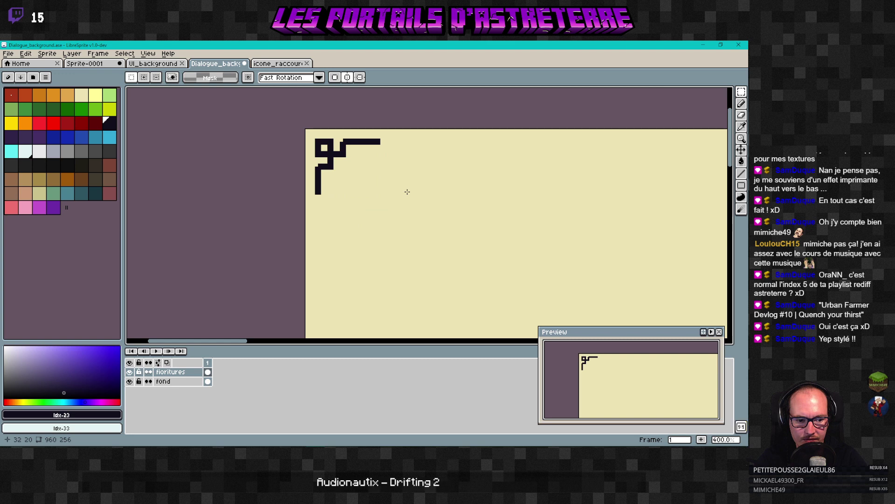
{"action": "key", "text": "ctrl+z"}
{"action": "key", "text": "ctrl+z"}
{"action": "key", "text": "ctrl+z"}
{"action": "key", "text": "ctrl+z"}
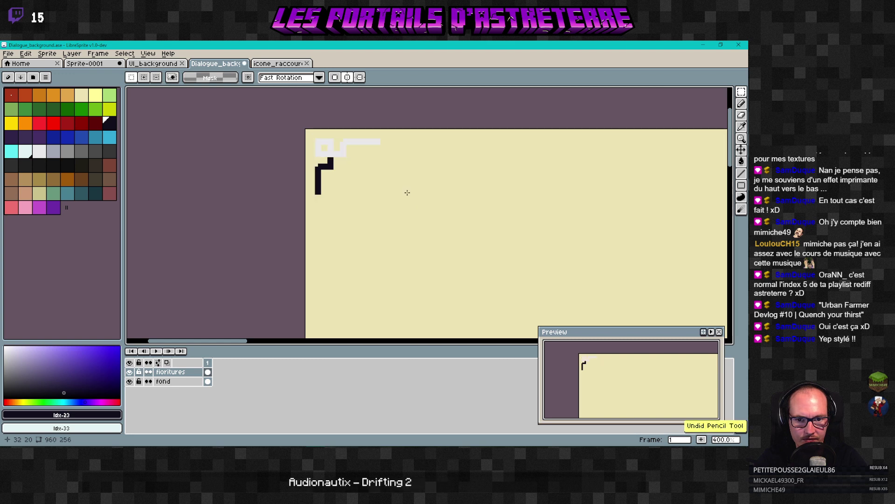
{"action": "left_click", "coordinate": [25, 53]}
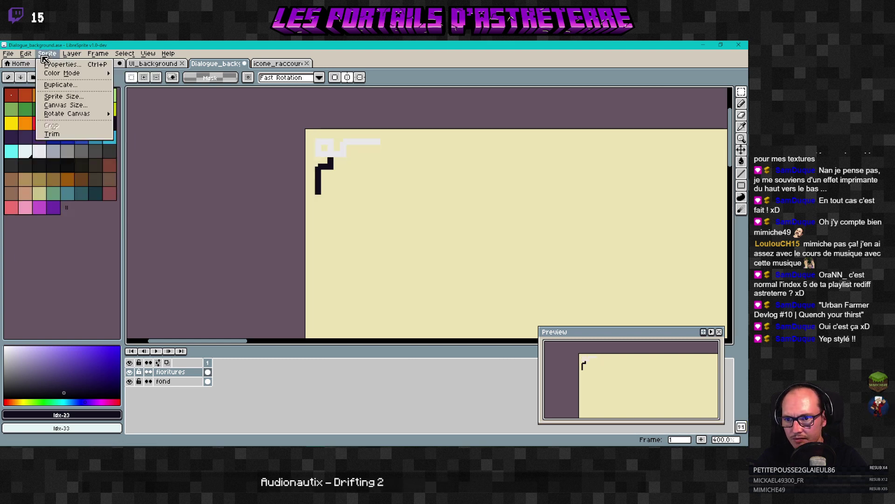
{"action": "left_click", "coordinate": [37, 74]}
{"action": "scroll", "coordinate": [359, 204], "scroll_direction": "up", "scroll_amount": 2}
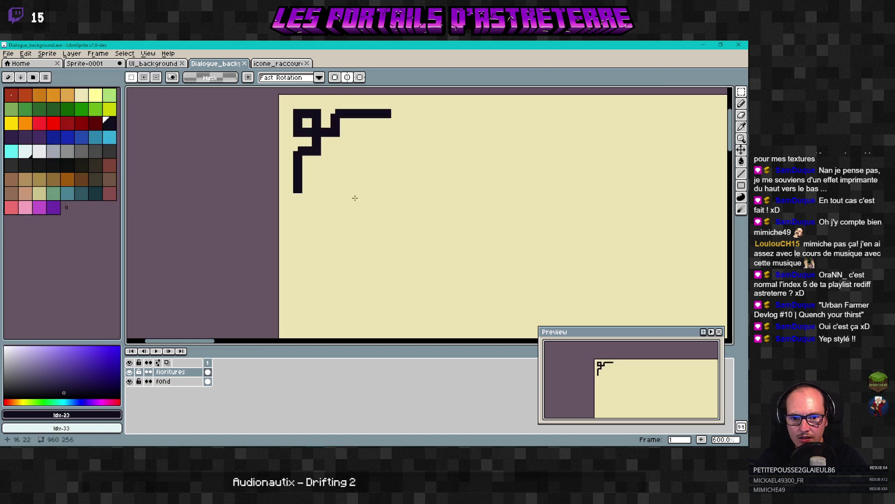
Step: Pencil a dark bracket below the upper corner ornament, about 4 pixels thick, with an 11-pixel vertical bar and a 10-pixel horizontal arm
{"action": "key", "text": "b"}
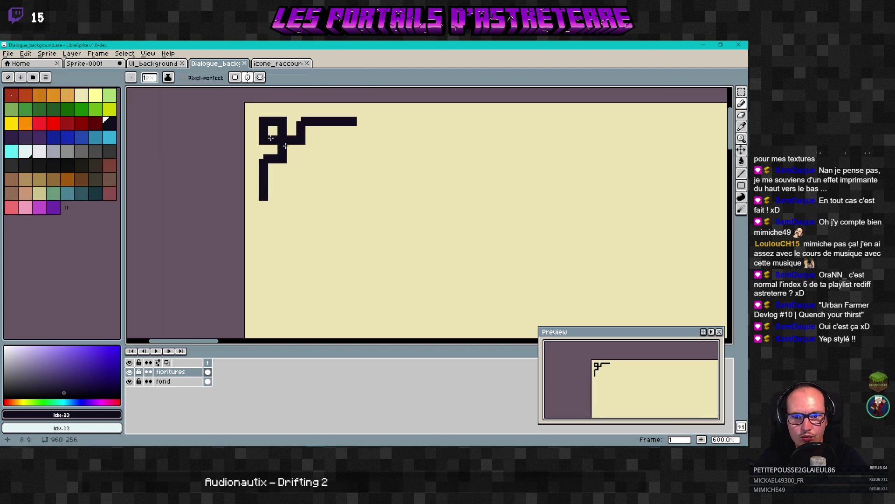
{"action": "mouse_move", "coordinate": [266, 267]}
{"action": "left_mouse_down"}
{"action": "mouse_move", "coordinate": [266, 316]}
{"action": "mouse_move", "coordinate": [271, 269]}
{"action": "mouse_move", "coordinate": [280, 268]}
{"action": "mouse_move", "coordinate": [275, 312]}
{"action": "left_mouse_up"}
{"action": "left_click_drag", "start_coordinate": [277, 275], "coordinate": [275, 296]}
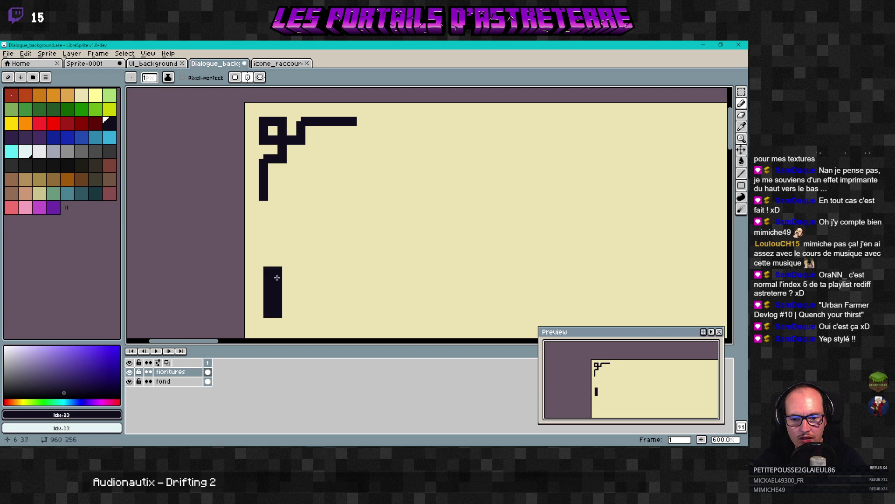
{"action": "left_click", "coordinate": [278, 261]}
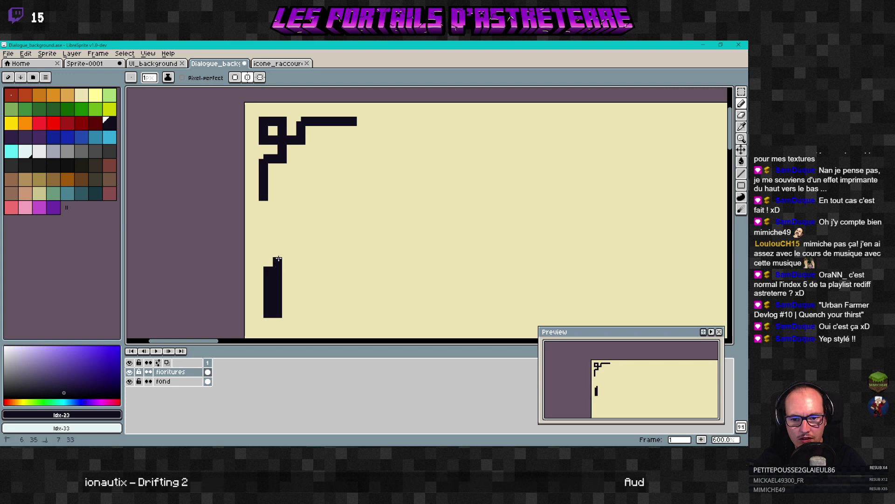
{"action": "mouse_move", "coordinate": [279, 259]}
{"action": "left_mouse_down"}
{"action": "mouse_move", "coordinate": [314, 260]}
{"action": "mouse_move", "coordinate": [316, 273]}
{"action": "mouse_move", "coordinate": [285, 268]}
{"action": "mouse_move", "coordinate": [310, 268]}
{"action": "mouse_move", "coordinate": [297, 266]}
{"action": "left_mouse_up"}
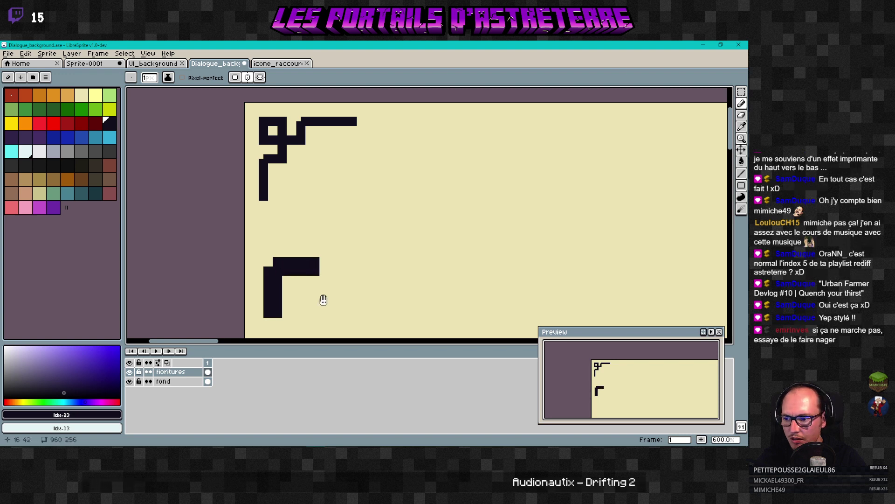
Step: Try to thicken the underside of the bracket's horizontal arm by one pixel row, and undo it
{"action": "middle_click_drag", "start_coordinate": [320, 300], "coordinate": [336, 259]}
{"action": "scroll", "coordinate": [335, 256], "scroll_direction": "up", "scroll_amount": 3}
{"action": "scroll", "coordinate": [335, 256], "scroll_direction": "left", "scroll_amount": 1, "text": "shift"}
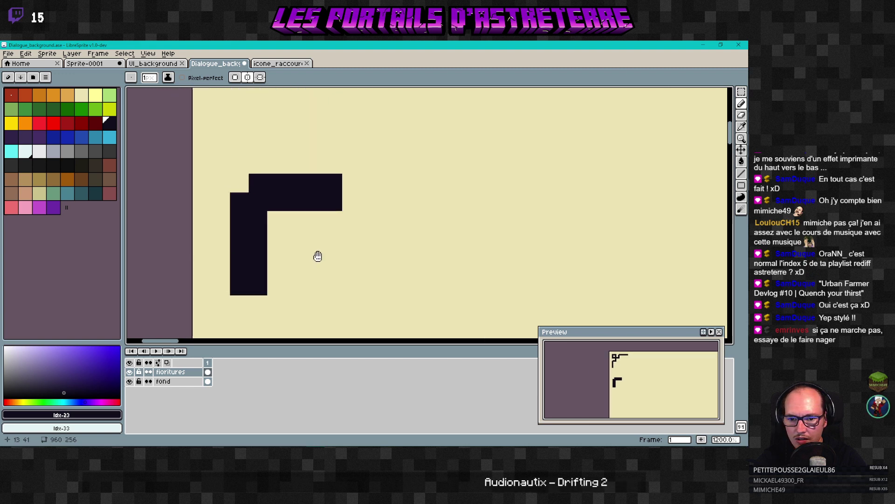
{"action": "left_click_drag", "start_coordinate": [277, 216], "coordinate": [340, 215]}
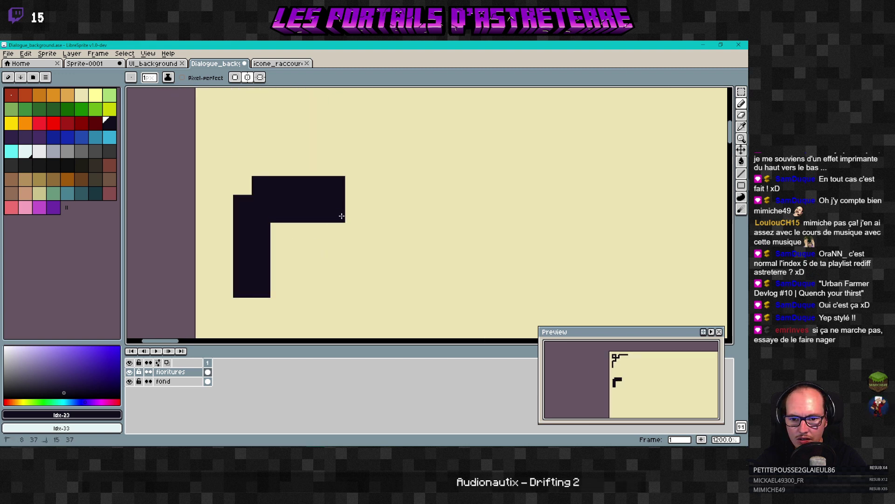
{"action": "middle_click_drag", "start_coordinate": [276, 219], "coordinate": [275, 222]}
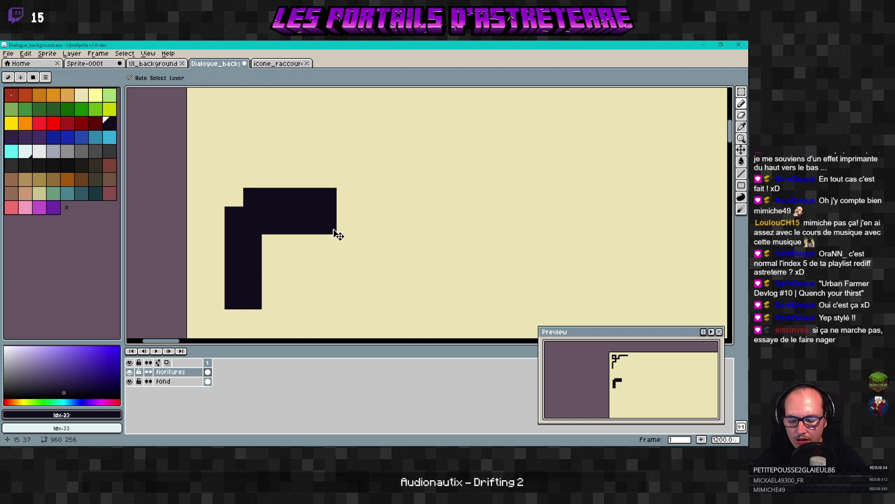
{"action": "key", "text": "ctrl+z"}
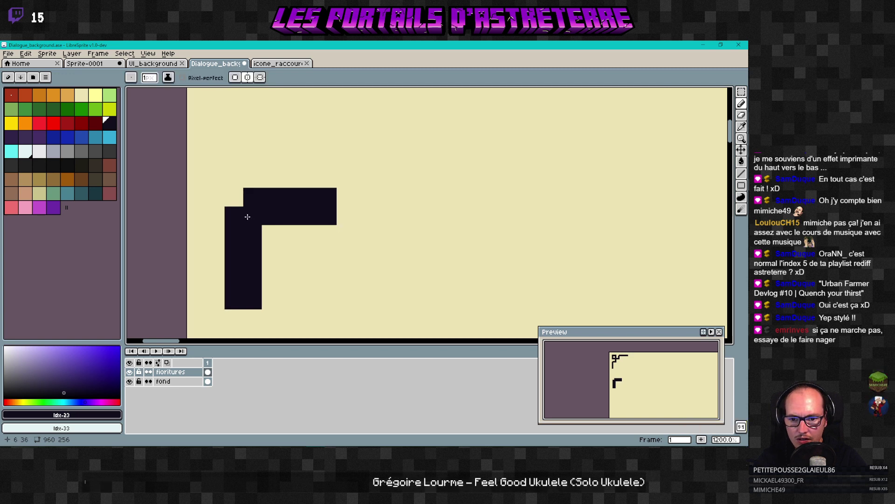
Step: Examine the upper corner ornament's hooks and line thickness as a model for the thicker bracket below it
{"action": "scroll", "coordinate": [288, 235], "scroll_direction": "down", "scroll_amount": 2}
{"action": "middle_click_drag", "start_coordinate": [288, 237], "coordinate": [275, 277]}
{"action": "scroll", "coordinate": [273, 253], "scroll_direction": "down", "scroll_amount": 1}
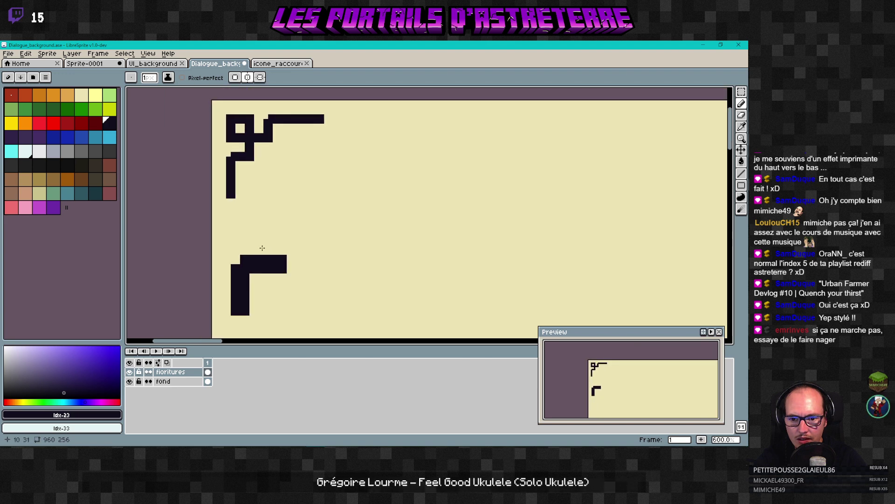
{"action": "scroll", "coordinate": [246, 247], "scroll_direction": "up", "scroll_amount": 1}
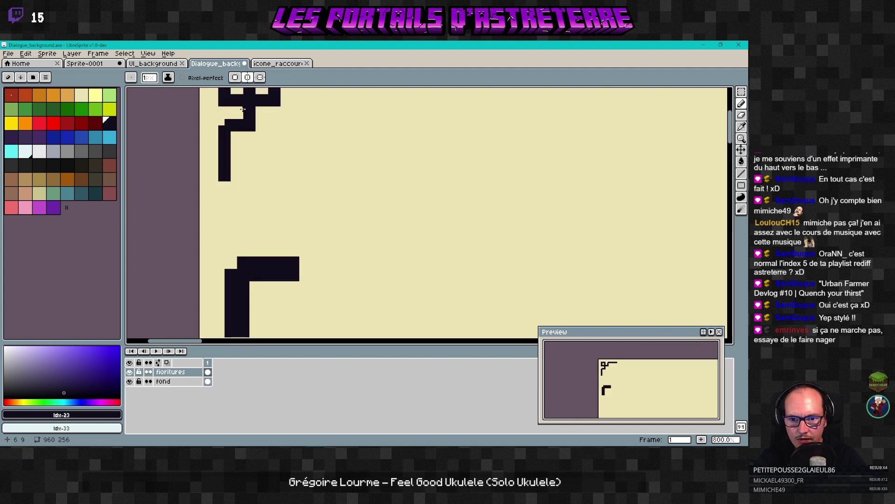
{"action": "scroll", "coordinate": [243, 109], "scroll_direction": "up", "scroll_amount": 5}
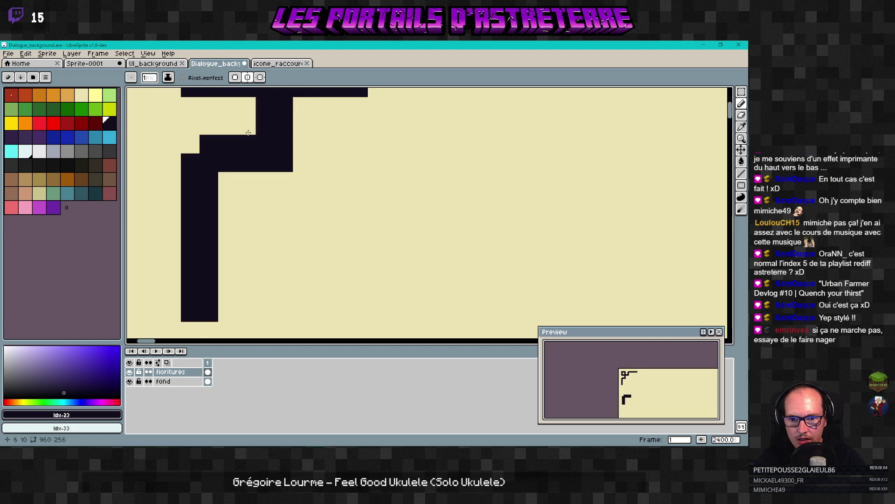
{"action": "scroll", "coordinate": [257, 139], "scroll_direction": "down", "scroll_amount": 2}
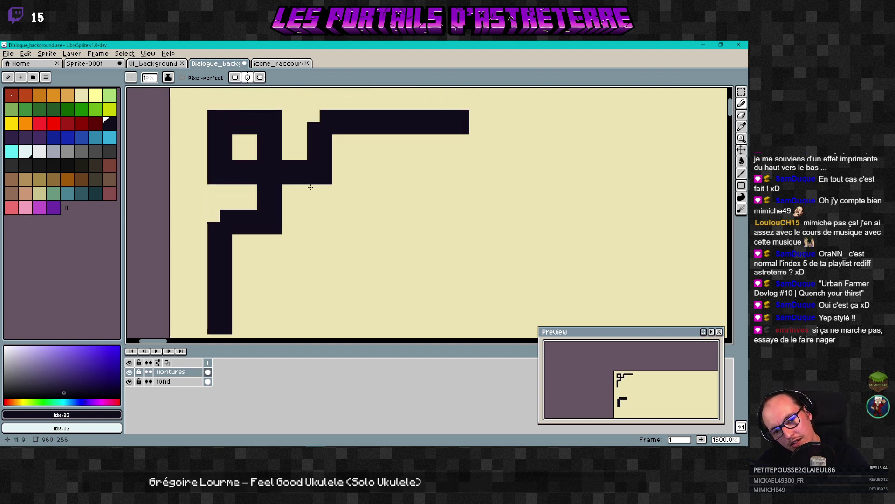
{"action": "middle_click_drag", "start_coordinate": [316, 216], "coordinate": [317, 194]}
{"action": "scroll", "coordinate": [330, 209], "scroll_direction": "down", "scroll_amount": 1}
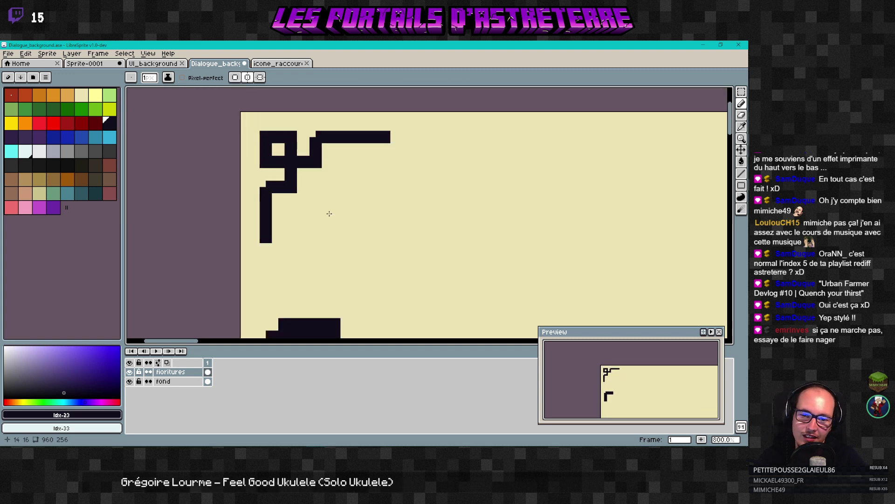
Step: Try to pencil a small rectangular loop between the corner ornament and the thick bracket, and undo it
{"action": "scroll", "coordinate": [296, 166], "scroll_direction": "up", "scroll_amount": 1}
{"action": "scroll", "coordinate": [307, 242], "scroll_direction": "down", "scroll_amount": 1}
{"action": "middle_click_drag", "start_coordinate": [307, 241], "coordinate": [275, 266]}
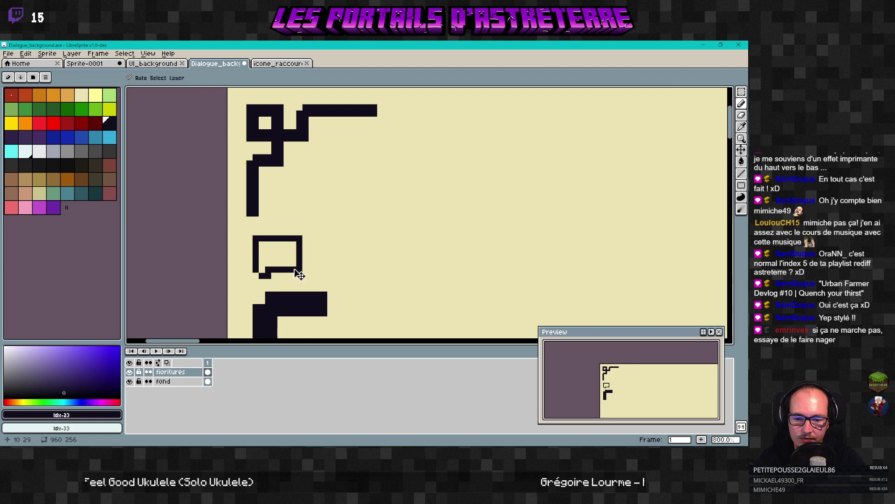
{"action": "key", "text": "ctrl+z"}
Step: Marquee-select the thick bracket, move it about 8 pixels down and 1 pixel inward, and clear the selection
{"action": "scroll", "coordinate": [299, 266], "scroll_direction": "down", "scroll_amount": 1}
{"action": "middle_click_drag", "start_coordinate": [309, 272], "coordinate": [301, 210]}
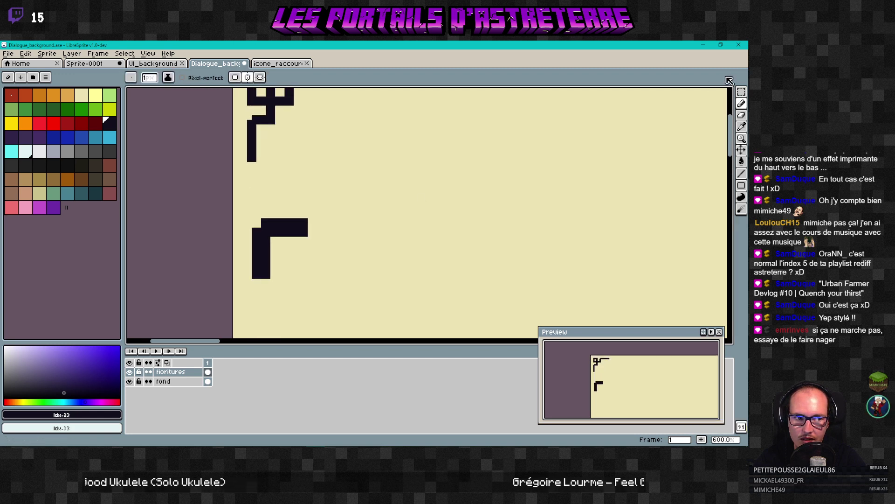
{"action": "key", "text": "m"}
{"action": "left_click_drag", "start_coordinate": [252, 218], "coordinate": [304, 290]}
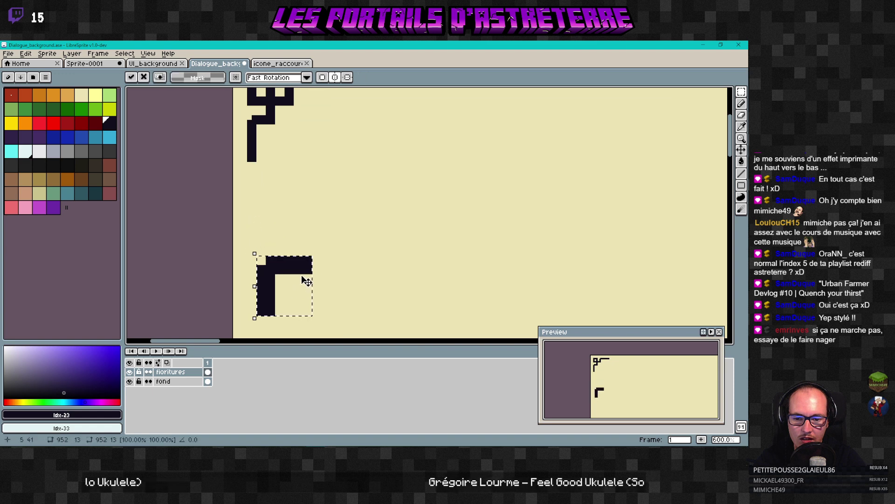
{"action": "left_click", "coordinate": [310, 235]}
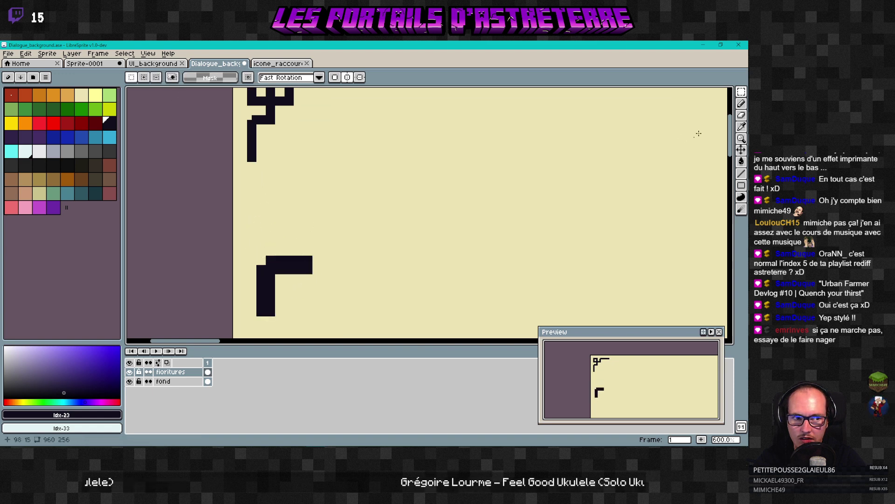
Step: Measure the gap and short arm of the small ornament's lower hook with a marquee 2 pixels high
{"action": "left_click", "coordinate": [741, 103]}
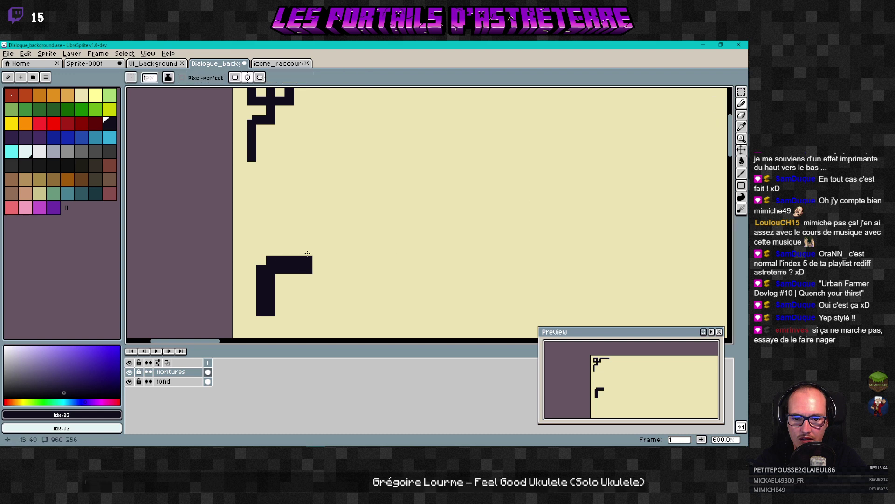
{"action": "middle_click_drag", "start_coordinate": [272, 233], "coordinate": [271, 242]}
{"action": "scroll", "coordinate": [257, 126], "scroll_direction": "up", "scroll_amount": 7}
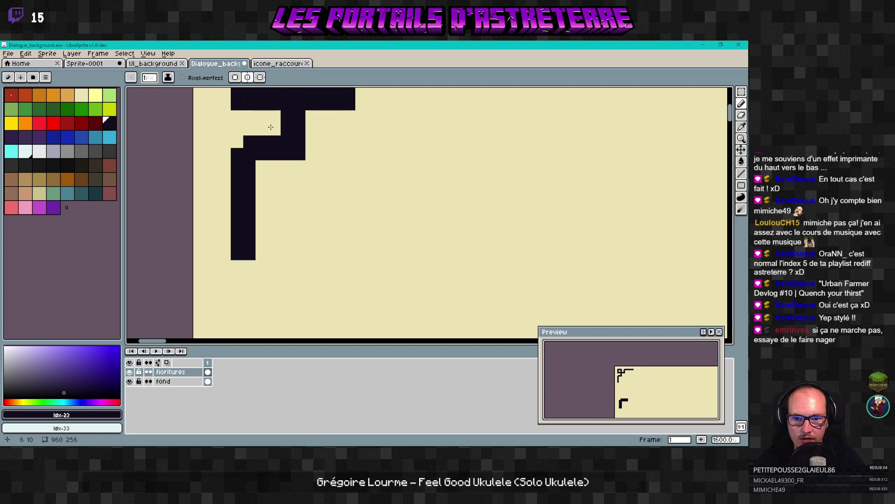
{"action": "left_click", "coordinate": [742, 92]}
{"action": "mouse_move", "coordinate": [252, 121]}
{"action": "left_mouse_down"}
{"action": "mouse_move", "coordinate": [290, 152]}
{"action": "mouse_move", "coordinate": [284, 152]}
{"action": "mouse_move", "coordinate": [287, 194]}
{"action": "left_mouse_up"}
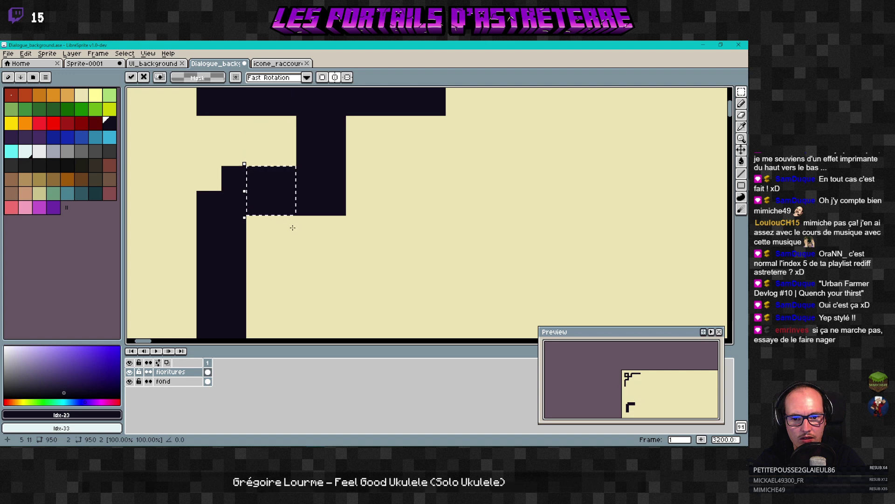
{"action": "scroll", "coordinate": [299, 180], "scroll_direction": "down", "scroll_amount": 2}
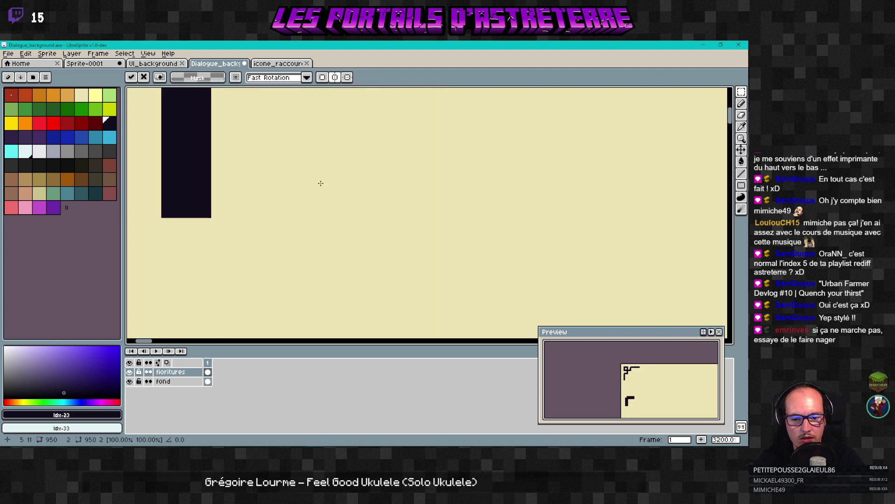
{"action": "scroll", "coordinate": [308, 180], "scroll_direction": "down", "scroll_amount": 1}
{"action": "scroll", "coordinate": [339, 296], "scroll_direction": "down", "scroll_amount": 3}
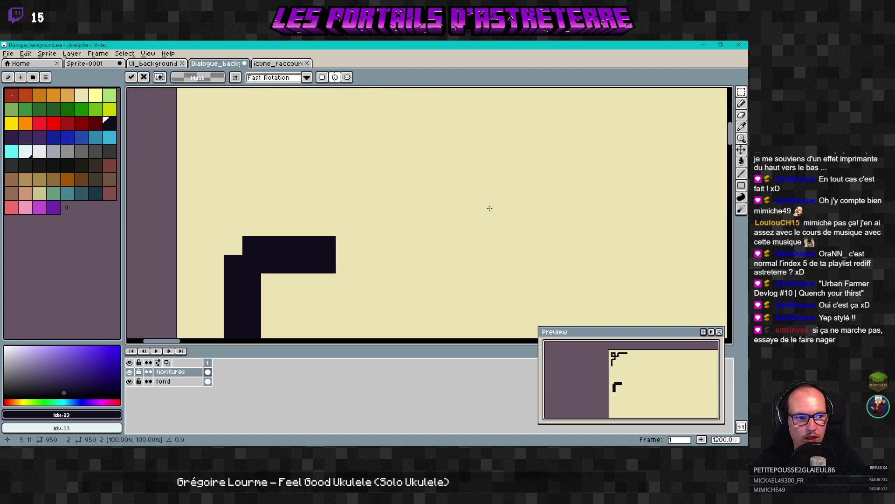
Step: Save the Dialogue_background.ase file
{"action": "left_click", "coordinate": [741, 103]}
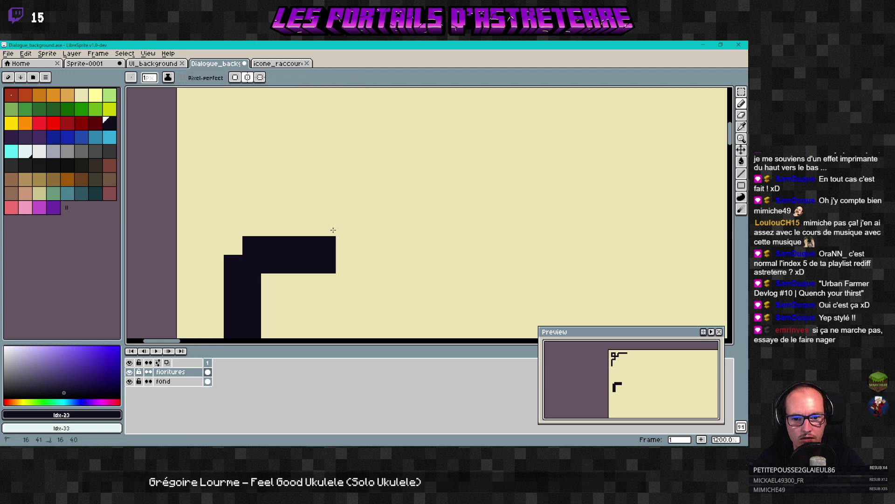
{"action": "key", "text": "v"}
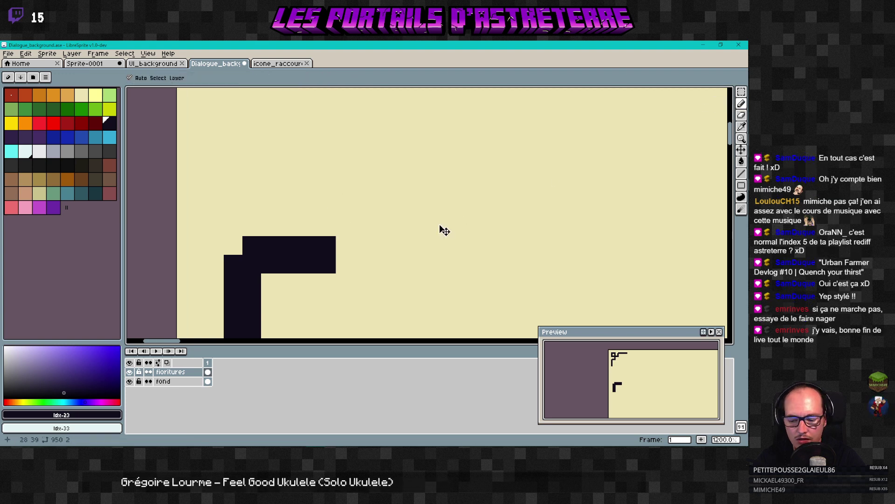
{"action": "key", "text": "ctrl+s"}
Step: Try to pencil a thin one-pixel line curling upward from the end of the bracket's arm, and undo it
{"action": "key", "text": "b"}
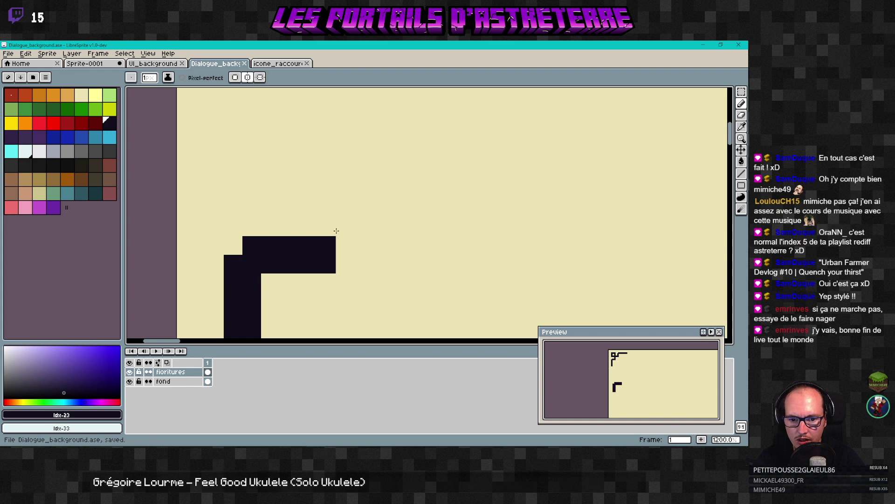
{"action": "mouse_move", "coordinate": [331, 234]}
{"action": "left_mouse_down"}
{"action": "mouse_move", "coordinate": [321, 169]}
{"action": "mouse_move", "coordinate": [295, 167]}
{"action": "left_mouse_up"}
{"action": "key", "text": "v"}
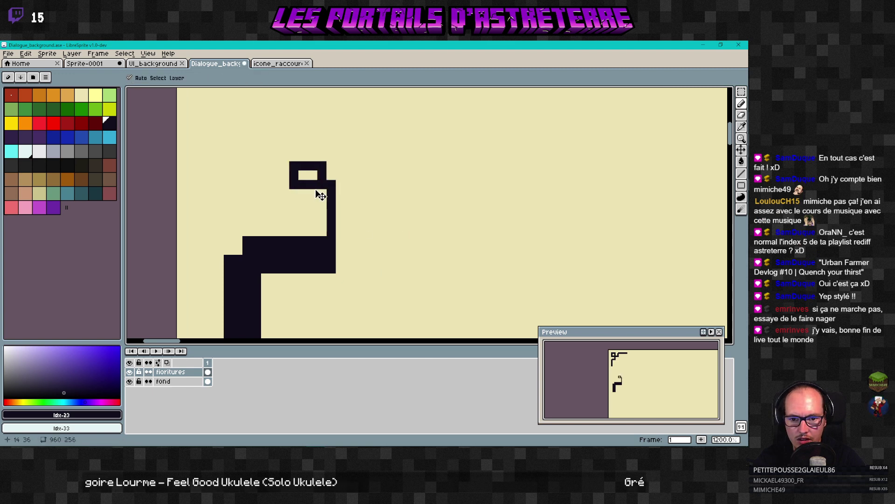
{"action": "key", "text": "ctrl+z"}
Step: Pencil a stem about 4 pixels wide and 9 pixels high rising from the end of the bracket's horizontal arm
{"action": "key", "text": "b"}
{"action": "mouse_move", "coordinate": [331, 236]}
{"action": "left_mouse_down"}
{"action": "mouse_move", "coordinate": [332, 155]}
{"action": "mouse_move", "coordinate": [311, 155]}
{"action": "mouse_move", "coordinate": [320, 229]}
{"action": "mouse_move", "coordinate": [322, 163]}
{"action": "left_mouse_up"}
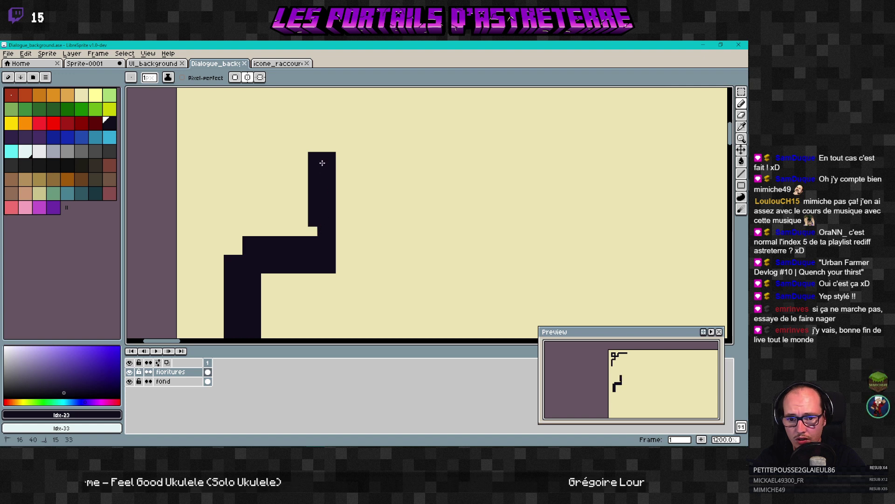
{"action": "left_click_drag", "start_coordinate": [305, 232], "coordinate": [304, 179]}
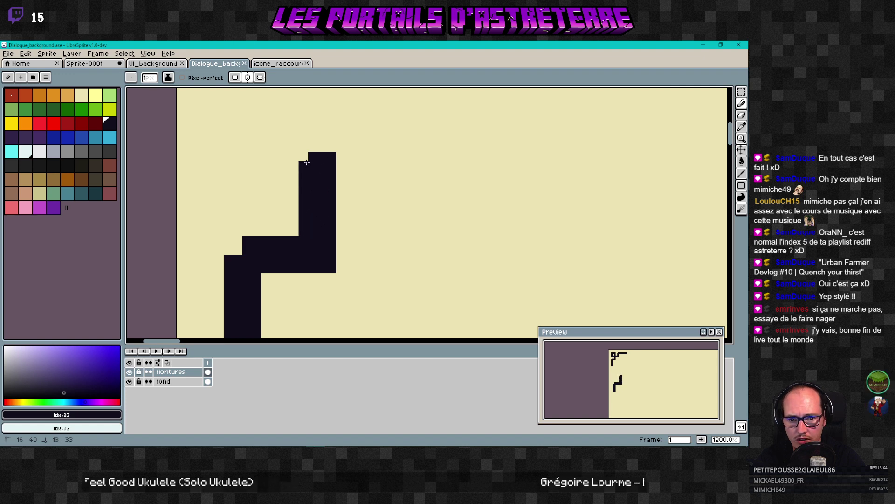
Step: Try to pencil a horizontal line about 7 pixels long outward from the stem toward the panel's edge, and undo it
{"action": "mouse_move", "coordinate": [307, 160]}
{"action": "middle_mouse_down"}
{"action": "mouse_move", "coordinate": [314, 194]}
{"action": "mouse_move", "coordinate": [332, 208]}
{"action": "middle_mouse_up"}
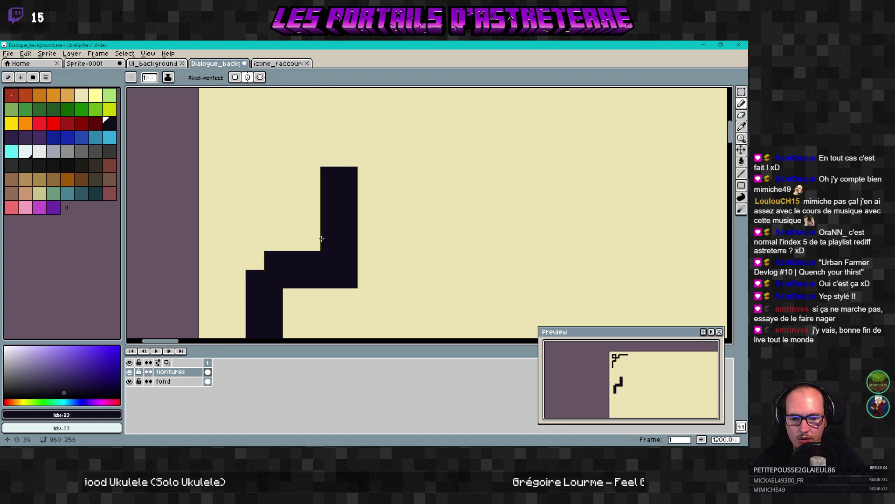
{"action": "left_click_drag", "start_coordinate": [320, 219], "coordinate": [255, 215]}
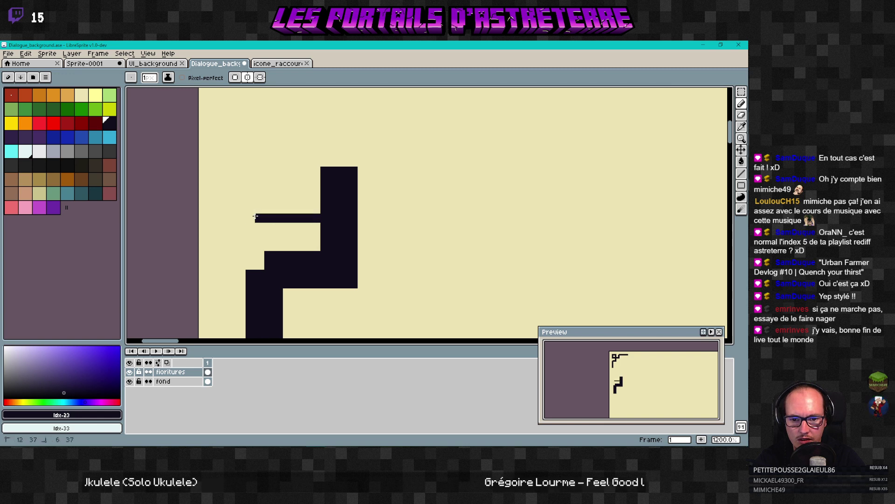
{"action": "key", "text": "ctrl+z"}
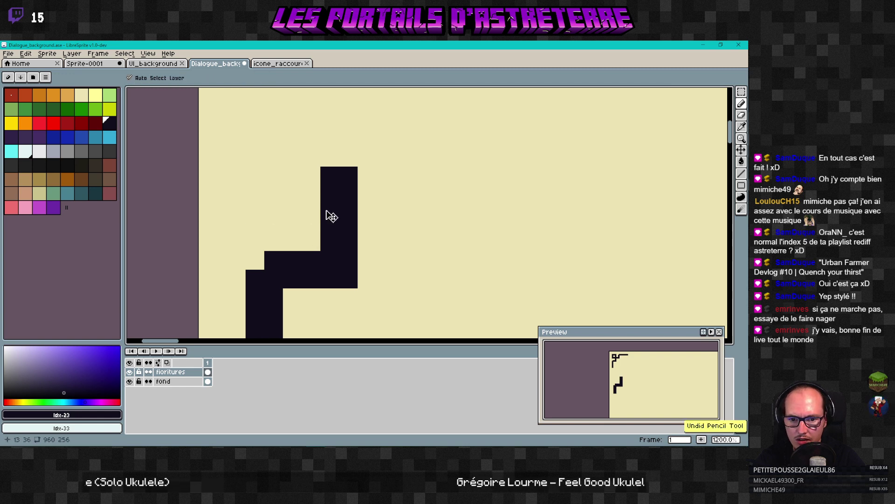
{"action": "left_click_drag", "start_coordinate": [318, 208], "coordinate": [260, 207]}
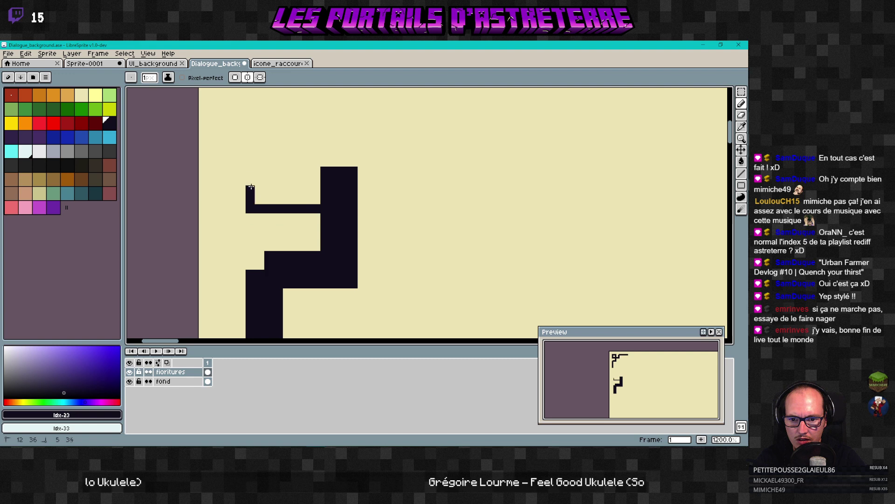
{"action": "key", "text": "ctrl+z"}
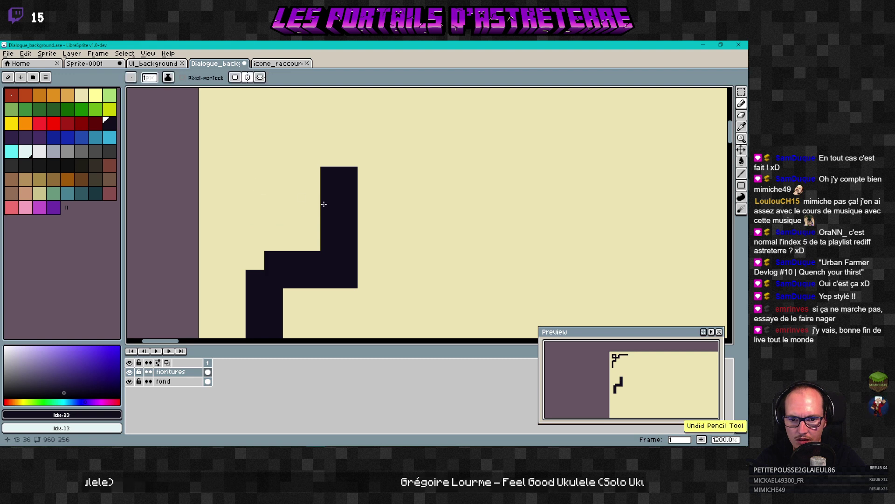
{"action": "left_click_drag", "start_coordinate": [323, 205], "coordinate": [264, 206]}
{"action": "key", "text": "ctrl+z"}
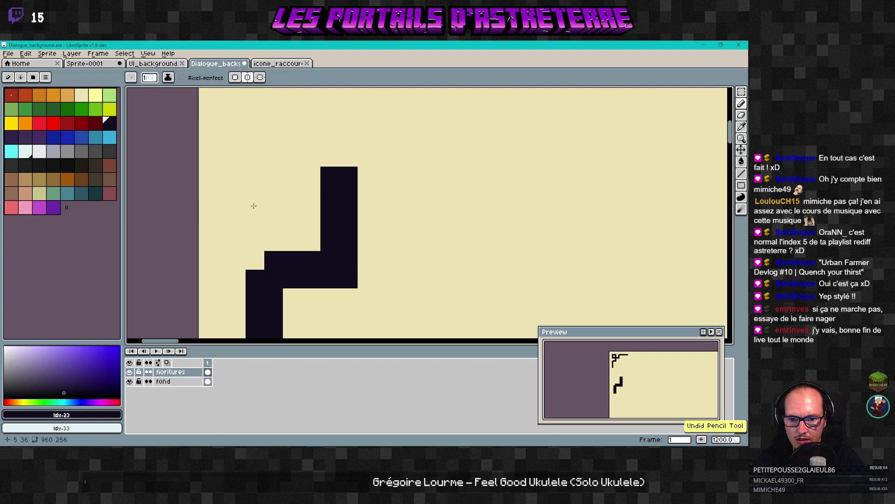
Step: Pencil a horizontal bar about 8 pixels long and 4 pixels thick from the stem's upper part toward the panel's edge
{"action": "mouse_move", "coordinate": [318, 208]}
{"action": "left_mouse_down"}
{"action": "mouse_move", "coordinate": [247, 206]}
{"action": "mouse_move", "coordinate": [247, 188]}
{"action": "mouse_move", "coordinate": [328, 191]}
{"action": "mouse_move", "coordinate": [322, 199]}
{"action": "mouse_move", "coordinate": [269, 199]}
{"action": "left_mouse_up"}
{"action": "middle_click_drag", "start_coordinate": [259, 200], "coordinate": [270, 226]}
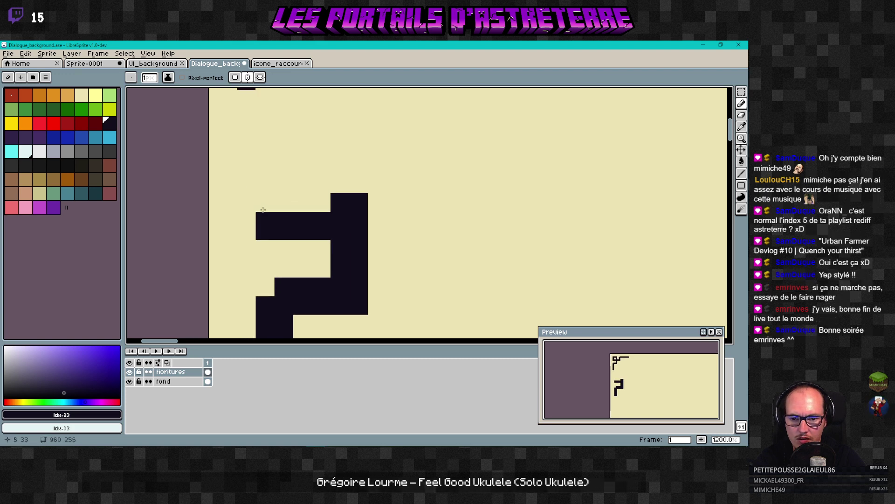
{"action": "left_click_drag", "start_coordinate": [257, 207], "coordinate": [330, 206]}
{"action": "scroll", "coordinate": [343, 225], "scroll_direction": "down", "scroll_amount": 5}
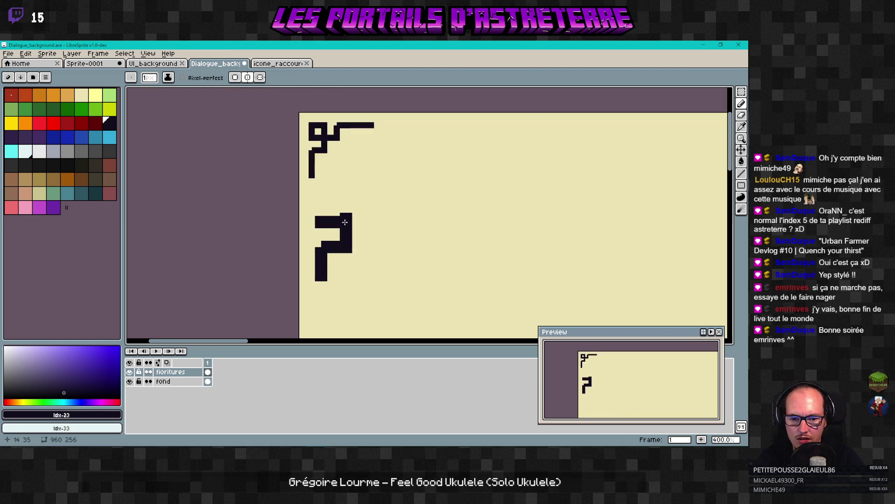
Step: Pencil a 4-pixel-wide segment rising about 8 pixels from the bar's outer end, and erase the extra pixels along its inner side
{"action": "scroll", "coordinate": [344, 222], "scroll_direction": "up", "scroll_amount": 1}
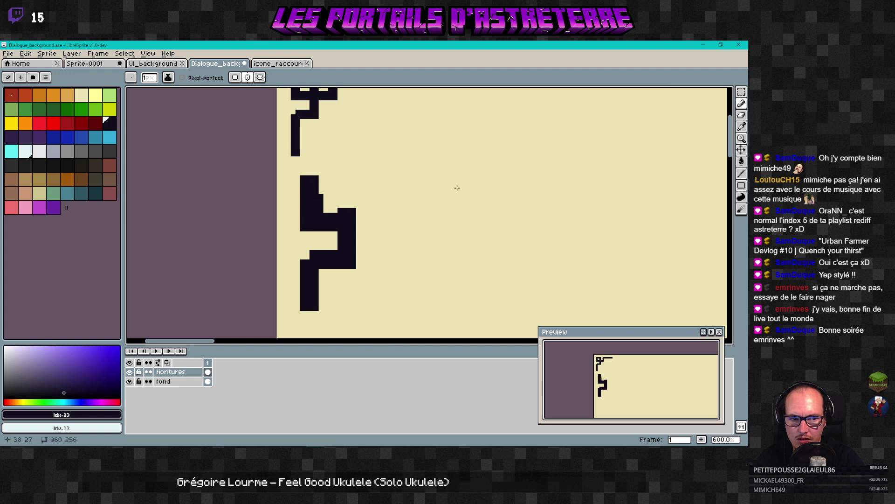
{"action": "key", "text": "e"}
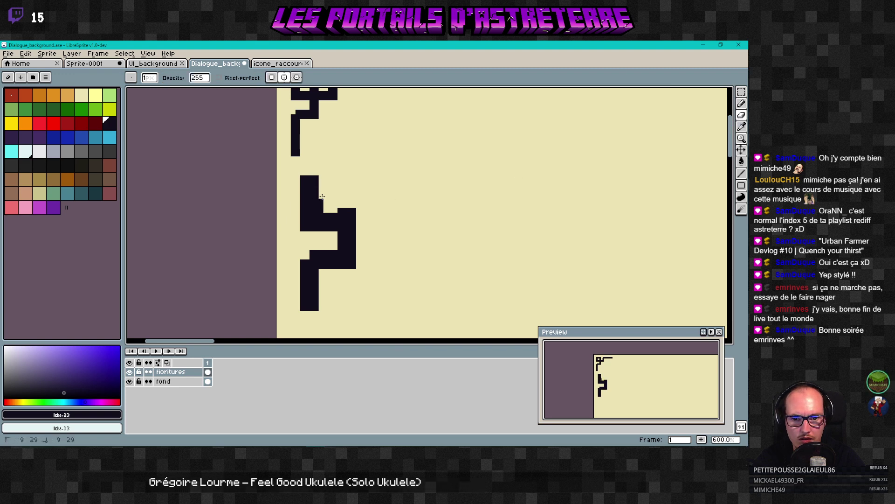
{"action": "key", "text": "b"}
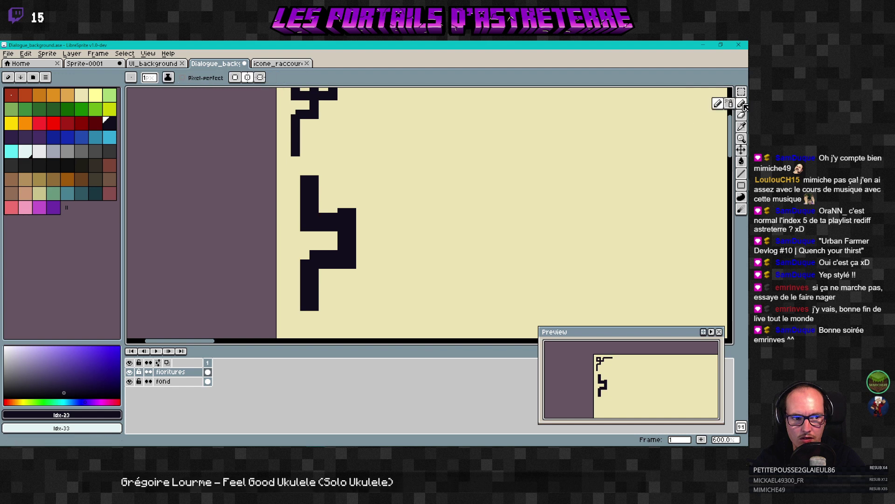
Step: Close the shape into a square loop about 12 pixels wide with a 4-pixel hole, and erase the stray pixels beside its outline
{"action": "left_click", "coordinate": [358, 181]}
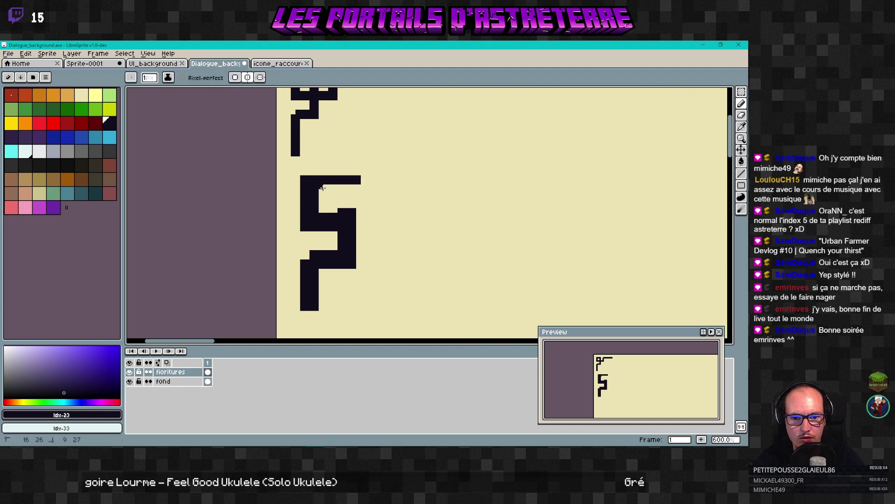
{"action": "left_click_drag", "start_coordinate": [322, 187], "coordinate": [363, 188]}
{"action": "scroll", "coordinate": [366, 194], "scroll_direction": "up", "scroll_amount": 2}
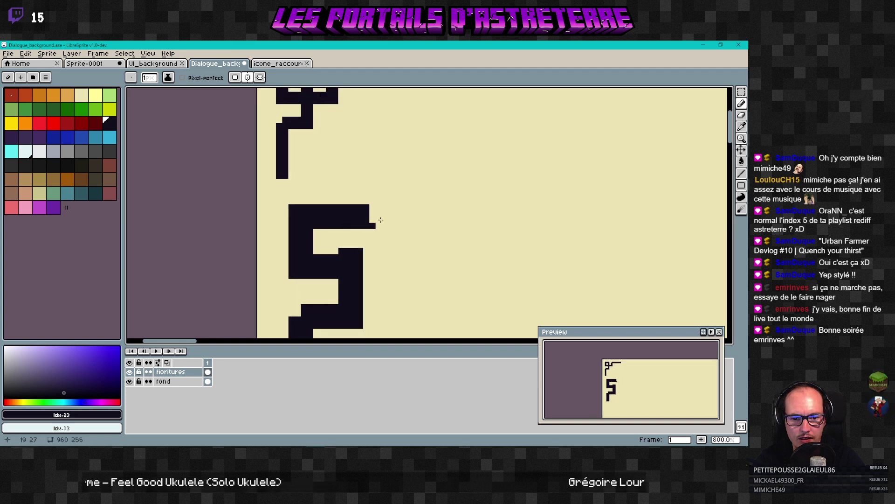
{"action": "scroll", "coordinate": [380, 219], "scroll_direction": "down", "scroll_amount": 2}
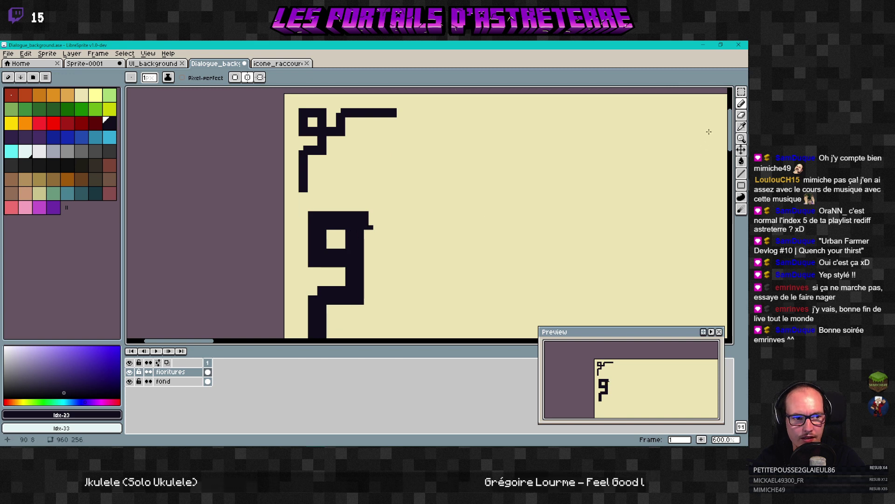
{"action": "left_click", "coordinate": [742, 115]}
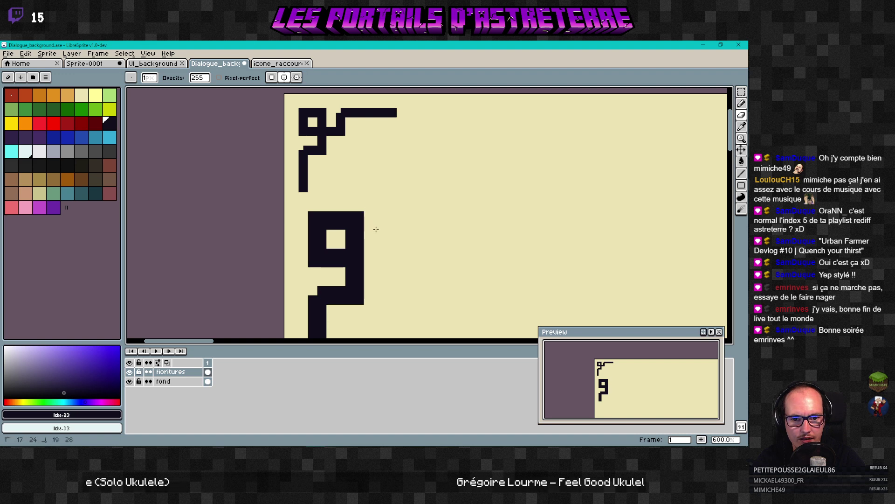
{"action": "mouse_move", "coordinate": [376, 229]}
{"action": "middle_mouse_down"}
{"action": "mouse_move", "coordinate": [379, 206]}
{"action": "mouse_move", "coordinate": [370, 233]}
{"action": "middle_mouse_up"}
Step: Compare the stroke widths and gaps of the small ornament and the enlarged one using rectangular selections
{"action": "scroll", "coordinate": [376, 208], "scroll_direction": "up", "scroll_amount": 2}
{"action": "left_click", "coordinate": [741, 92]}
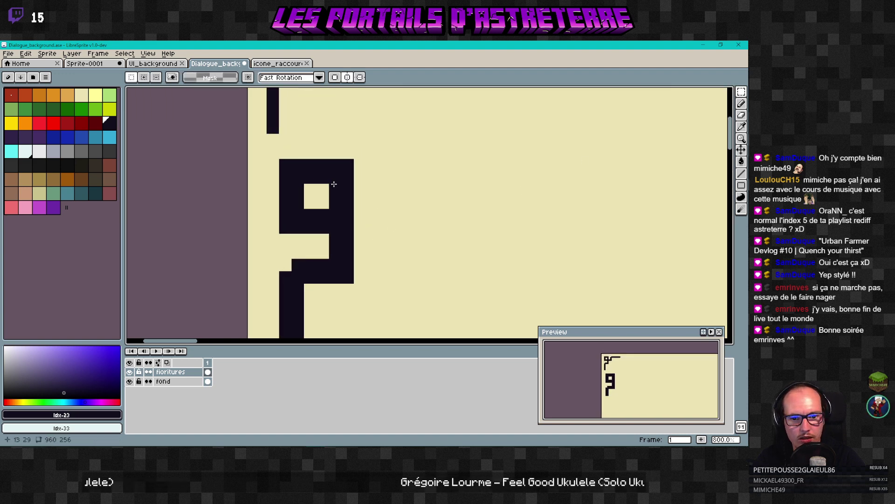
{"action": "middle_click_drag", "start_coordinate": [333, 153], "coordinate": [333, 235]}
{"action": "mouse_move", "coordinate": [275, 115]}
{"action": "left_mouse_down"}
{"action": "mouse_move", "coordinate": [292, 140]}
{"action": "mouse_move", "coordinate": [290, 157]}
{"action": "mouse_move", "coordinate": [276, 165]}
{"action": "left_mouse_up"}
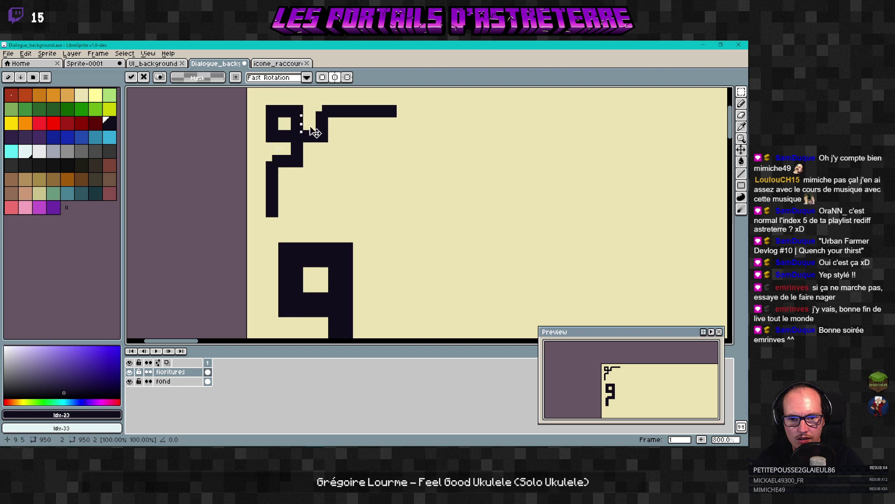
{"action": "left_click_drag", "start_coordinate": [320, 133], "coordinate": [319, 119]}
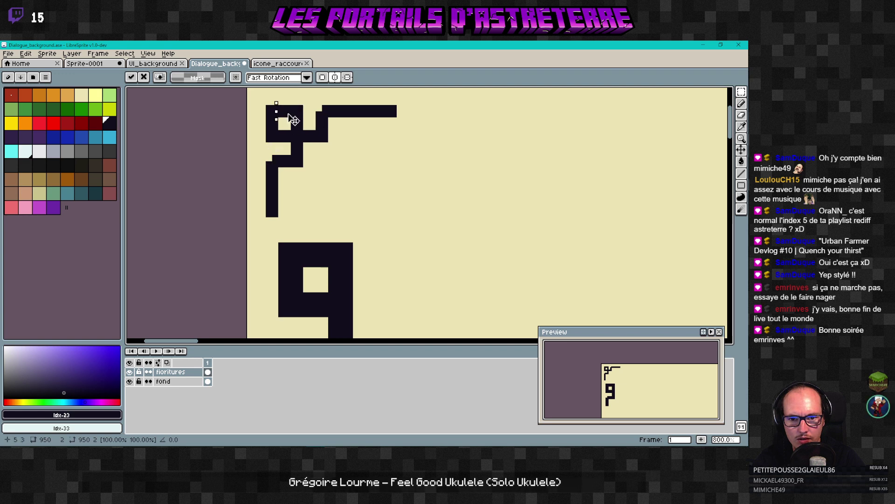
{"action": "left_click", "coordinate": [347, 192]}
{"action": "scroll", "coordinate": [357, 156], "scroll_direction": "down", "scroll_amount": 3}
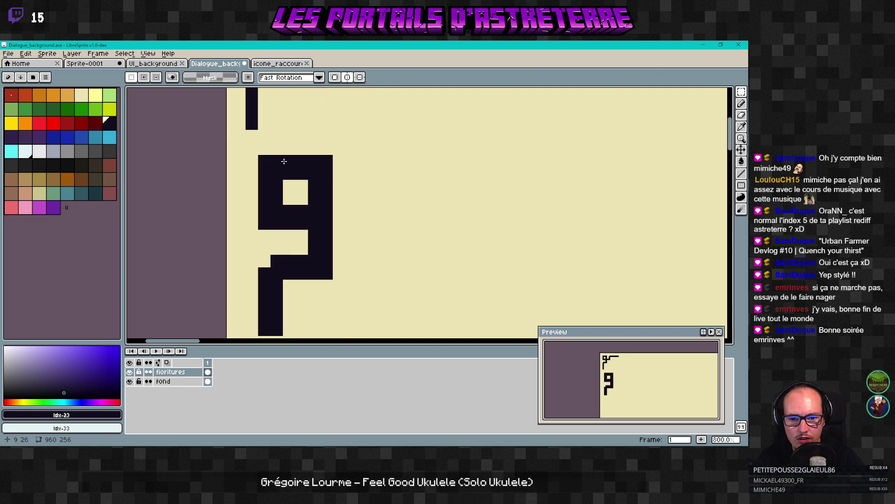
{"action": "left_click_drag", "start_coordinate": [282, 156], "coordinate": [308, 205]}
{"action": "left_click", "coordinate": [312, 179]}
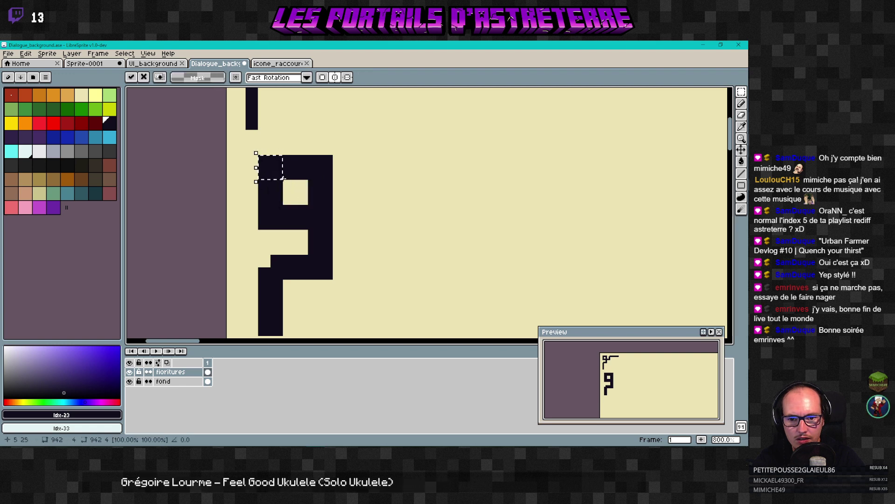
{"action": "left_click_drag", "start_coordinate": [283, 178], "coordinate": [325, 252]}
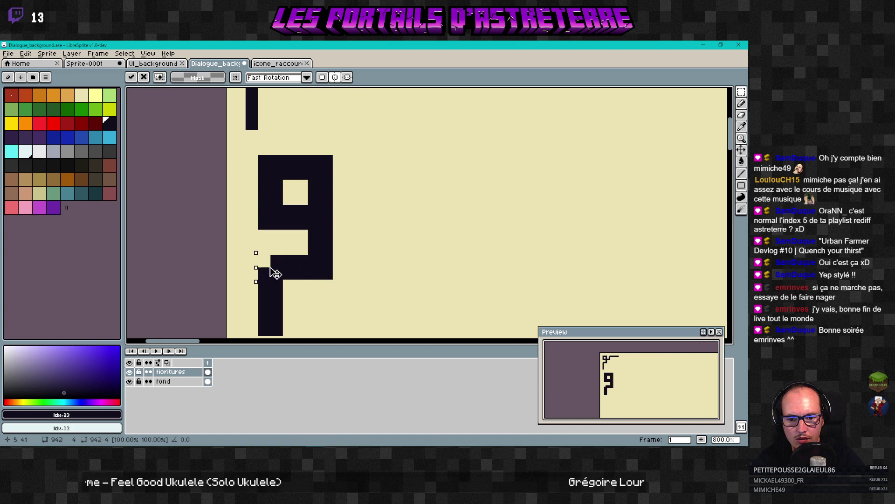
{"action": "left_click", "coordinate": [312, 274]}
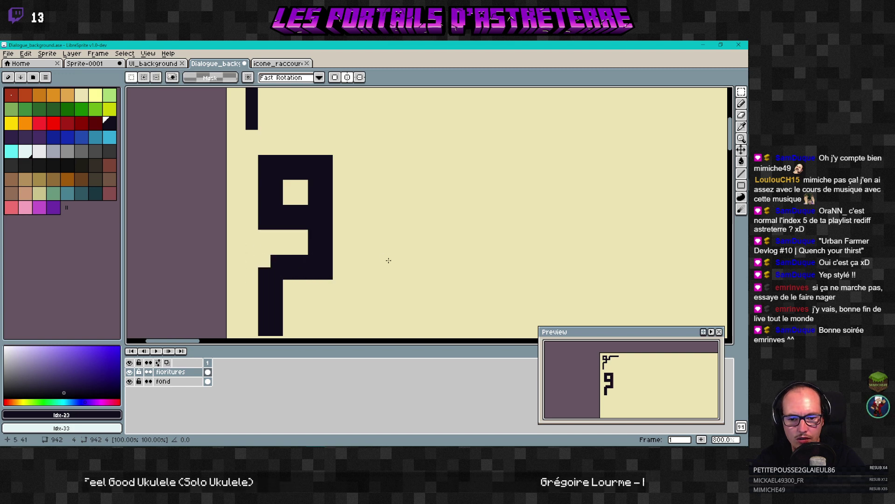
Step: Pencil a 4-pixel-thick arm about 9 pixels long inward from the loop's lower edge, with a stem rising about 8 pixels from its end
{"action": "scroll", "coordinate": [336, 275], "scroll_direction": "down", "scroll_amount": 2}
{"action": "mouse_move", "coordinate": [316, 268]}
{"action": "middle_mouse_down"}
{"action": "mouse_move", "coordinate": [300, 236]}
{"action": "mouse_move", "coordinate": [296, 250]}
{"action": "mouse_move", "coordinate": [311, 220]}
{"action": "middle_mouse_up"}
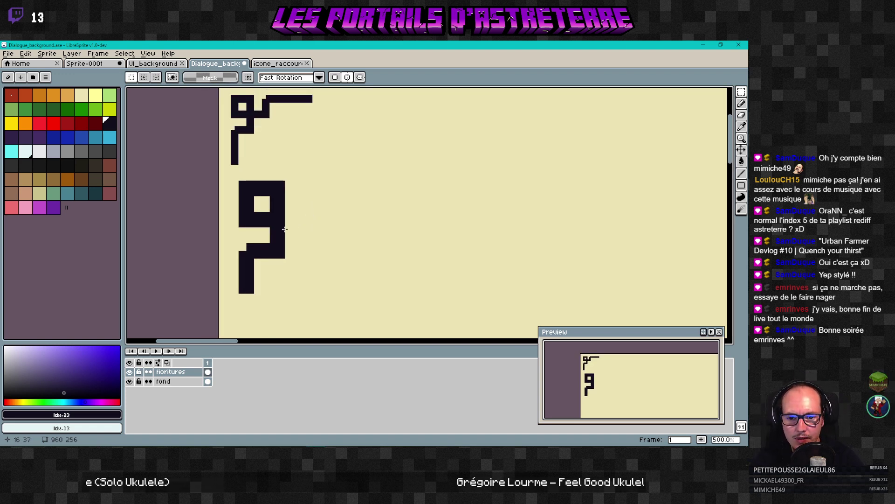
{"action": "left_click", "coordinate": [742, 104]}
{"action": "mouse_move", "coordinate": [286, 226]}
{"action": "left_mouse_down", "text": "shift"}
{"action": "mouse_move", "coordinate": [318, 225]}
{"action": "mouse_move", "coordinate": [317, 215]}
{"action": "mouse_move", "coordinate": [286, 216]}
{"action": "mouse_move", "coordinate": [315, 214]}
{"action": "mouse_move", "coordinate": [281, 221]}
{"action": "mouse_move", "coordinate": [320, 218]}
{"action": "mouse_move", "coordinate": [315, 182]}
{"action": "mouse_move", "coordinate": [308, 182]}
{"action": "mouse_move", "coordinate": [312, 213]}
{"action": "mouse_move", "coordinate": [313, 185]}
{"action": "mouse_move", "coordinate": [310, 210]}
{"action": "left_mouse_up", "text": "shift"}
{"action": "scroll", "coordinate": [309, 215], "scroll_direction": "up", "scroll_amount": 2}
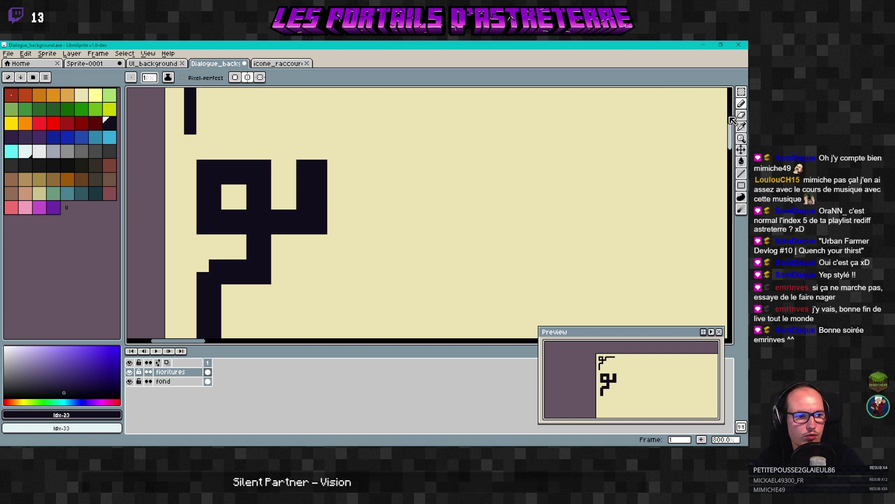
Step: Erase the surplus outer column of the new stem to make it 4 pixels wide, and notch its upper inner corner by 2 pixels
{"action": "key", "text": "e"}
{"action": "mouse_move", "coordinate": [325, 162]}
{"action": "left_mouse_down"}
{"action": "mouse_move", "coordinate": [325, 228]}
{"action": "mouse_move", "coordinate": [329, 182]}
{"action": "mouse_move", "coordinate": [325, 211]}
{"action": "left_mouse_up"}
{"action": "left_click", "coordinate": [325, 231]}
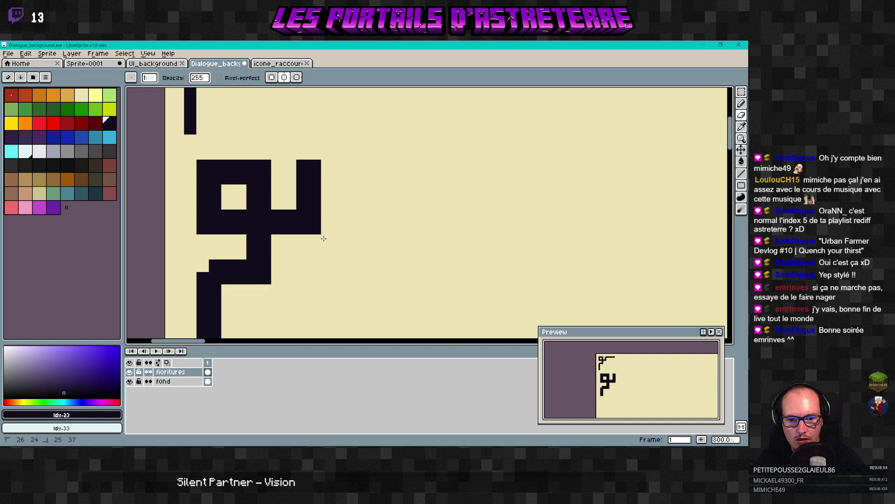
{"action": "mouse_move", "coordinate": [340, 204]}
{"action": "middle_mouse_down"}
{"action": "mouse_move", "coordinate": [334, 234]}
{"action": "mouse_move", "coordinate": [338, 194]}
{"action": "mouse_move", "coordinate": [331, 286]}
{"action": "mouse_move", "coordinate": [334, 250]}
{"action": "middle_mouse_up"}
{"action": "left_click", "coordinate": [298, 213]}
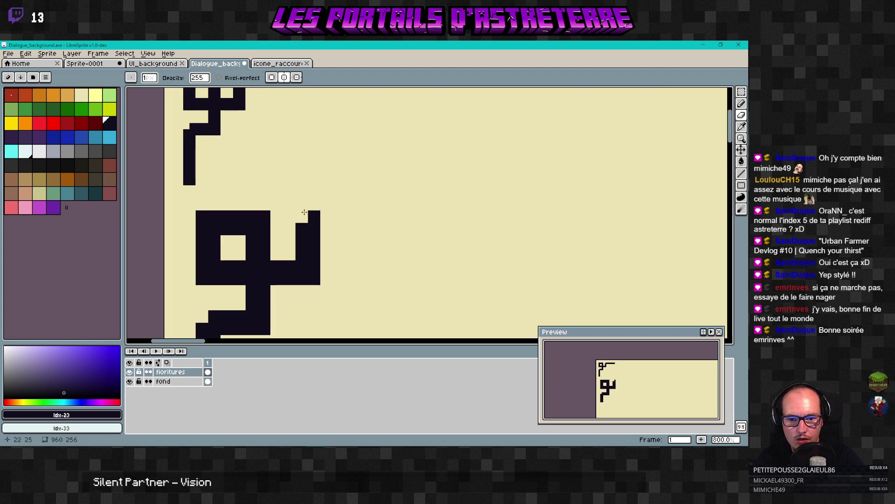
Step: Pencil a 4-pixel-thick horizontal bar extending about 10 pixels inward from the top of the notched stem
{"action": "scroll", "coordinate": [340, 219], "scroll_direction": "down", "scroll_amount": 1}
{"action": "middle_click_drag", "start_coordinate": [339, 232], "coordinate": [328, 215]}
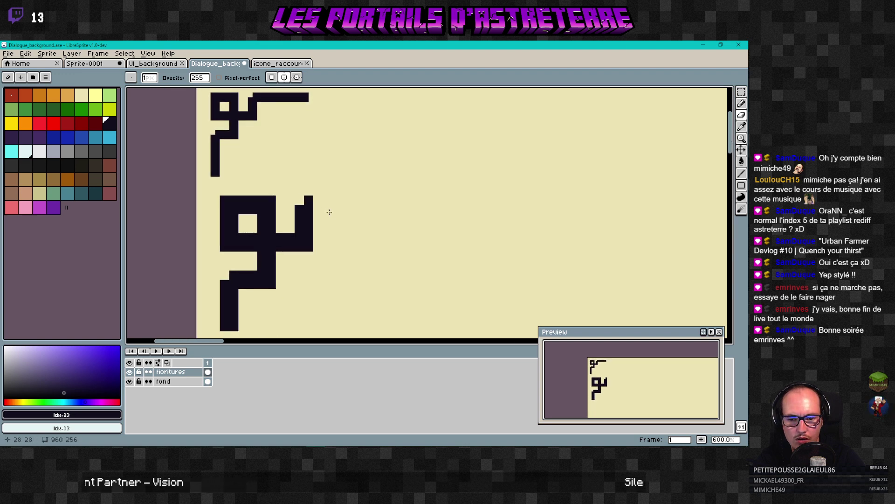
{"action": "left_click", "coordinate": [742, 107]}
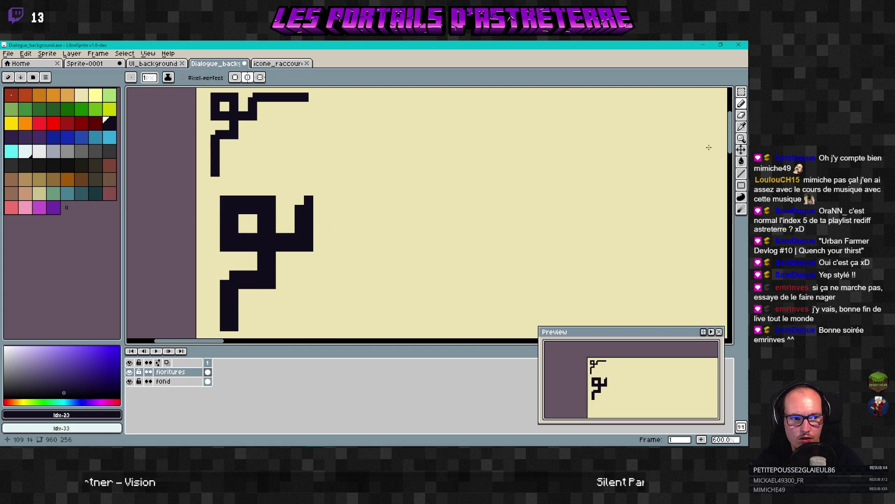
{"action": "mouse_move", "coordinate": [305, 198]}
{"action": "left_mouse_down"}
{"action": "mouse_move", "coordinate": [359, 198]}
{"action": "mouse_move", "coordinate": [359, 215]}
{"action": "mouse_move", "coordinate": [327, 216]}
{"action": "mouse_move", "coordinate": [315, 205]}
{"action": "mouse_move", "coordinate": [357, 210]}
{"action": "mouse_move", "coordinate": [333, 205]}
{"action": "mouse_move", "coordinate": [351, 201]}
{"action": "mouse_move", "coordinate": [357, 216]}
{"action": "left_mouse_up"}
{"action": "key", "text": "e"}
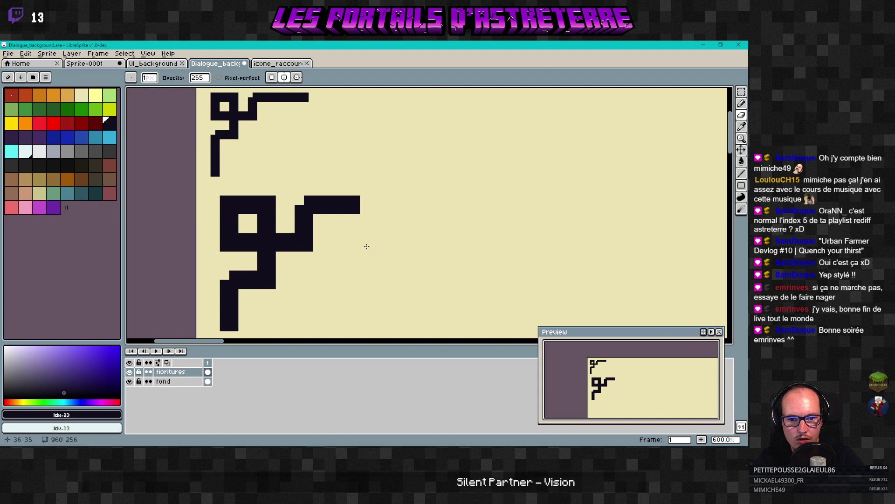
{"action": "scroll", "coordinate": [358, 251], "scroll_direction": "down", "scroll_amount": 2}
{"action": "middle_click_drag", "start_coordinate": [356, 256], "coordinate": [329, 227]}
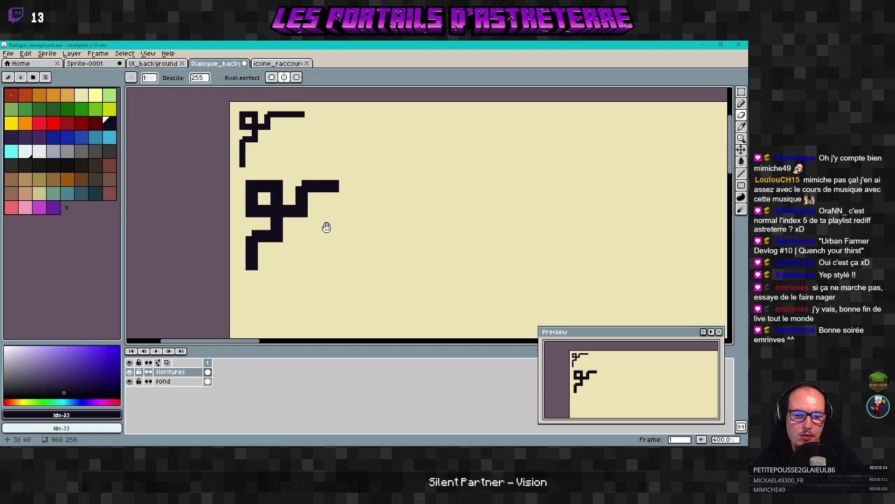
{"action": "left_click", "coordinate": [742, 105]}
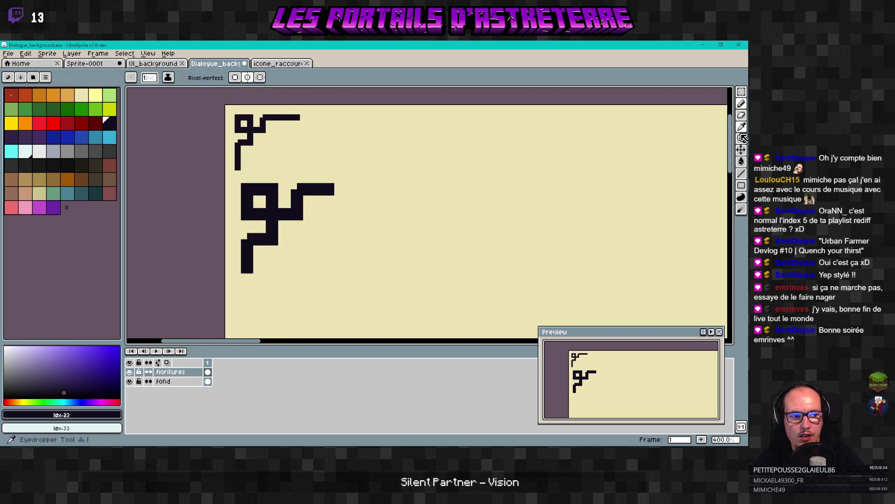
{"action": "middle_click_drag", "start_coordinate": [248, 261], "coordinate": [253, 178]}
{"action": "left_click_drag", "start_coordinate": [250, 191], "coordinate": [245, 260]}
{"action": "key", "text": "ctrl+z"}
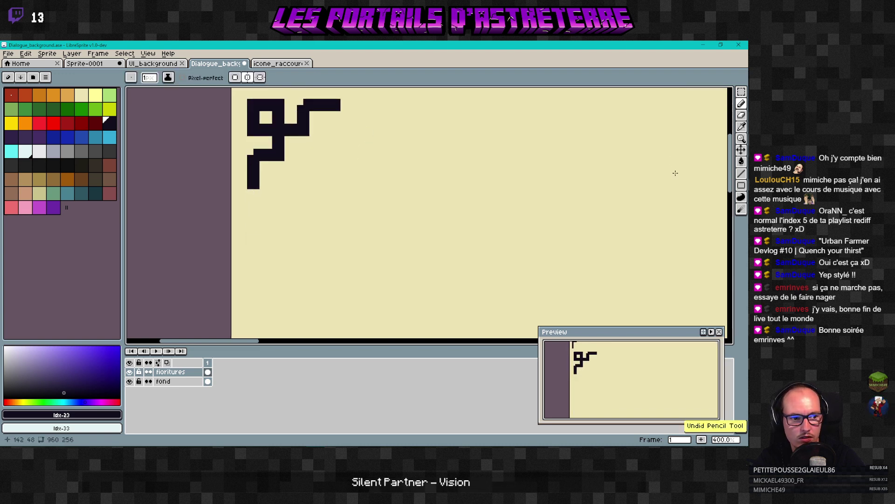
Step: Extend the ornament's vertical leg by about 26 pixels and its upper horizontal bar by about 34 pixels with the Line tool, keeping both 4 pixels thick
{"action": "left_click", "coordinate": [741, 174]}
{"action": "left_click_drag", "start_coordinate": [250, 191], "coordinate": [250, 270]}
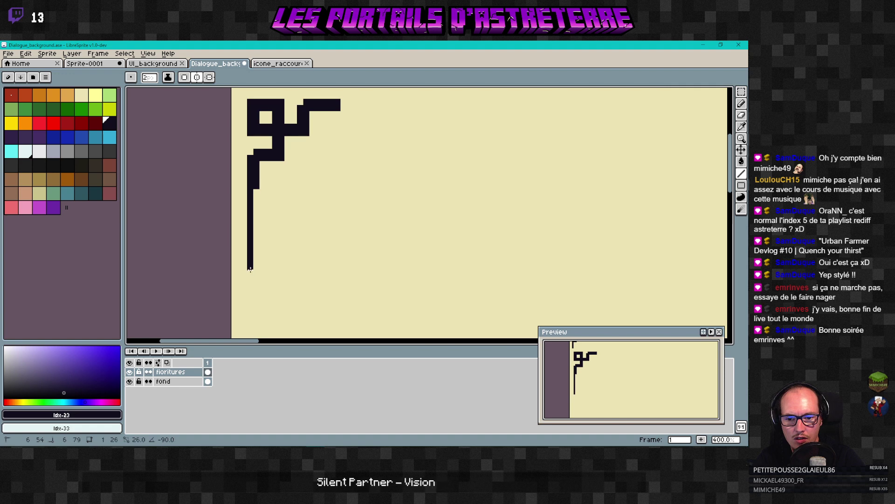
{"action": "left_click_drag", "start_coordinate": [257, 190], "coordinate": [257, 269]}
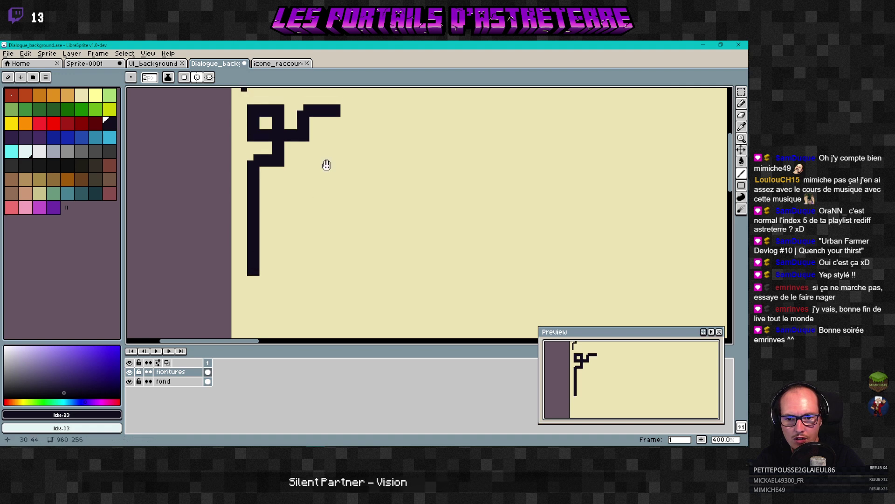
{"action": "middle_click_drag", "start_coordinate": [324, 164], "coordinate": [297, 235]}
{"action": "mouse_move", "coordinate": [315, 178]}
{"action": "left_mouse_down"}
{"action": "mouse_move", "coordinate": [442, 176]}
{"action": "mouse_move", "coordinate": [417, 176]}
{"action": "left_mouse_up"}
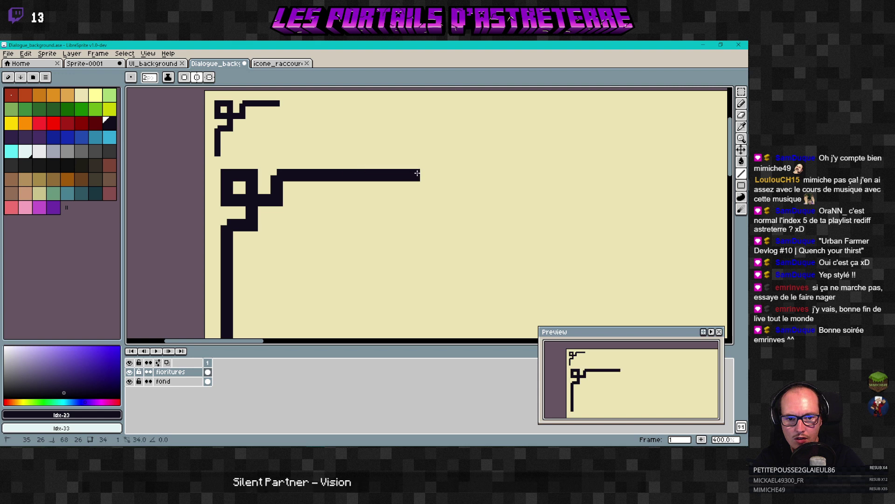
Step: Extend the left ornament's vertical leg downward by about 6 pixels with the Line tool, keeping it 4 pixels thick
{"action": "scroll", "coordinate": [417, 175], "scroll_direction": "down", "scroll_amount": 4}
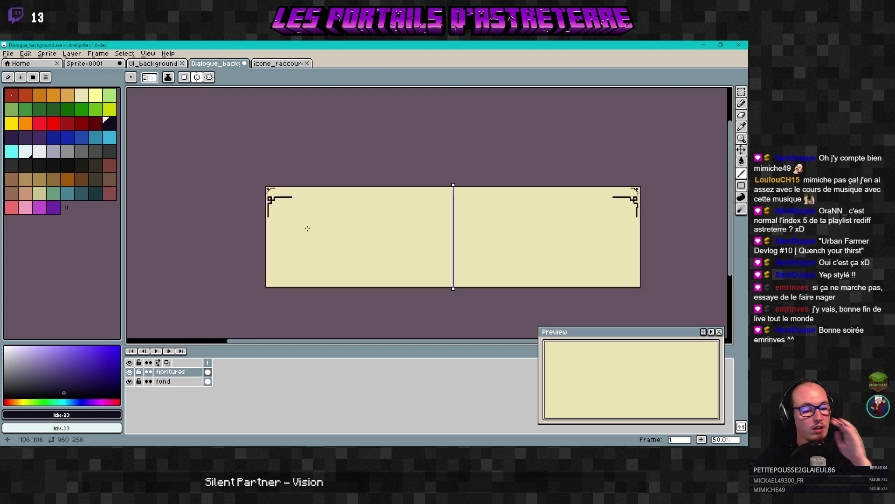
{"action": "scroll", "coordinate": [269, 195], "scroll_direction": "up", "scroll_amount": 5}
{"action": "scroll", "coordinate": [332, 249], "scroll_direction": "down", "scroll_amount": 3}
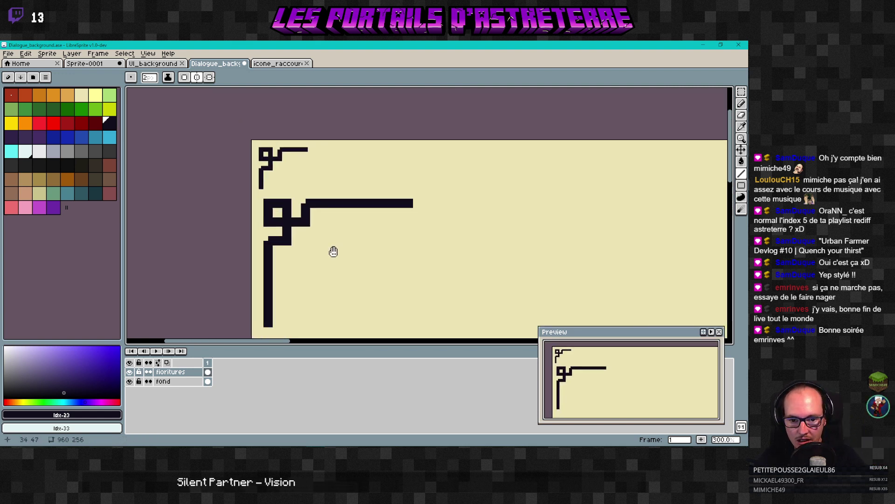
{"action": "left_click_drag", "start_coordinate": [238, 265], "coordinate": [238, 271]}
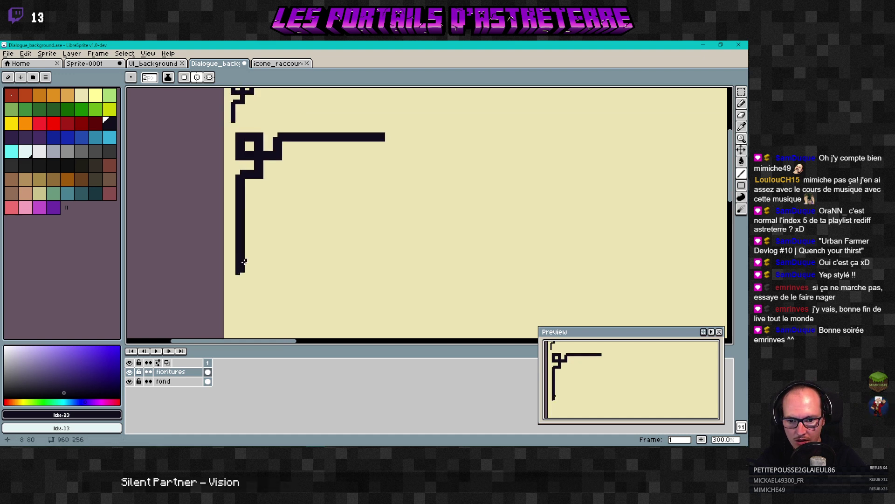
{"action": "left_click_drag", "start_coordinate": [243, 263], "coordinate": [242, 271]}
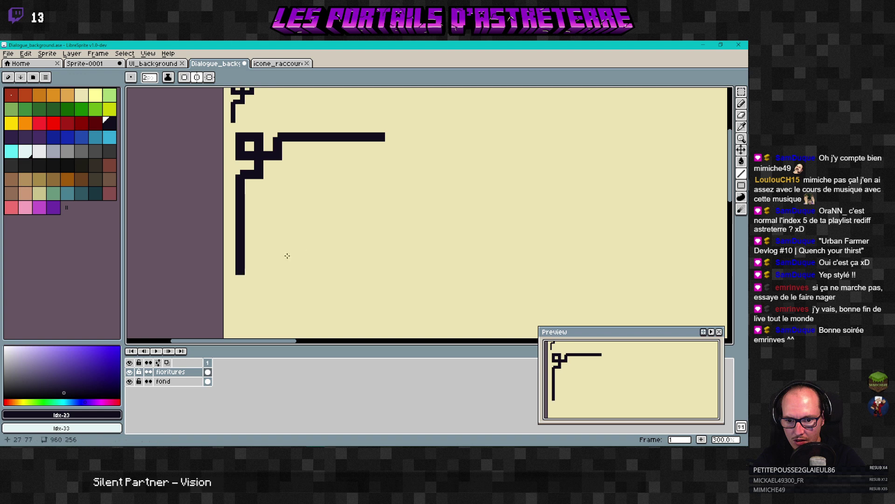
{"action": "scroll", "coordinate": [371, 238], "scroll_direction": "down", "scroll_amount": 2}
{"action": "scroll", "coordinate": [269, 242], "scroll_direction": "up", "scroll_amount": 1}
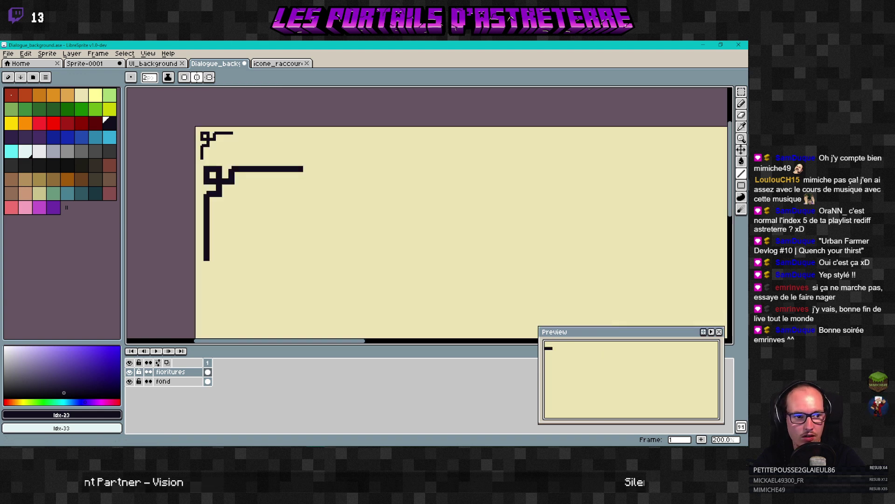
Step: Examine the alignment of the mirrored ornament at the panel's right end and turn off symmetry drawing
{"action": "left_click", "coordinate": [741, 91]}
{"action": "scroll", "coordinate": [451, 243], "scroll_direction": "down", "scroll_amount": 5}
{"action": "scroll", "coordinate": [451, 243], "scroll_direction": "up", "scroll_amount": 3}
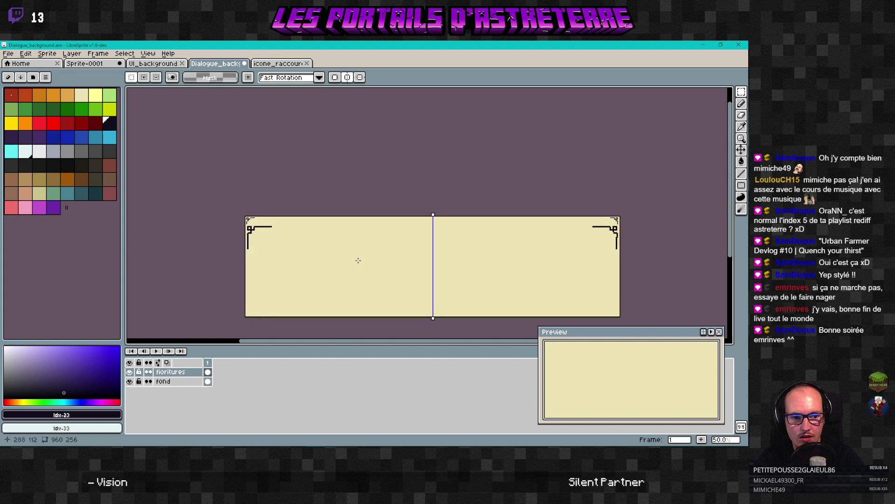
{"action": "scroll", "coordinate": [620, 248], "scroll_direction": "up", "scroll_amount": 4}
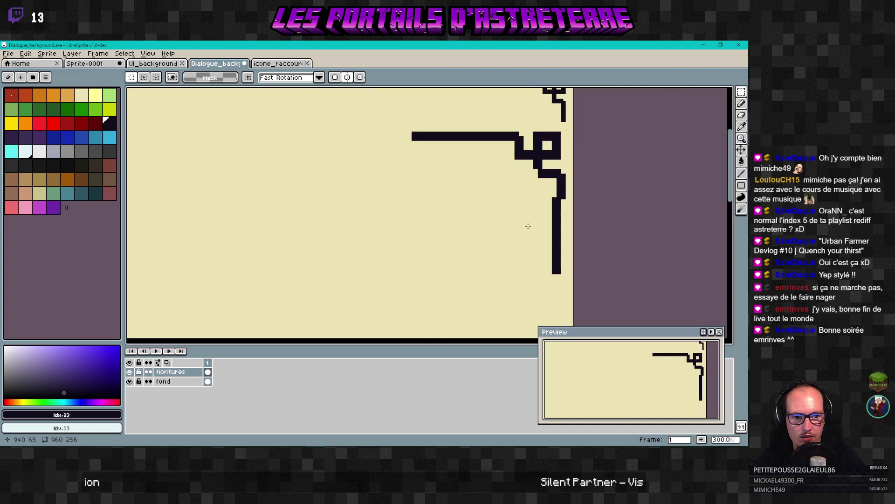
{"action": "scroll", "coordinate": [390, 247], "scroll_direction": "down", "scroll_amount": 4}
{"action": "scroll", "coordinate": [527, 245], "scroll_direction": "up", "scroll_amount": 2}
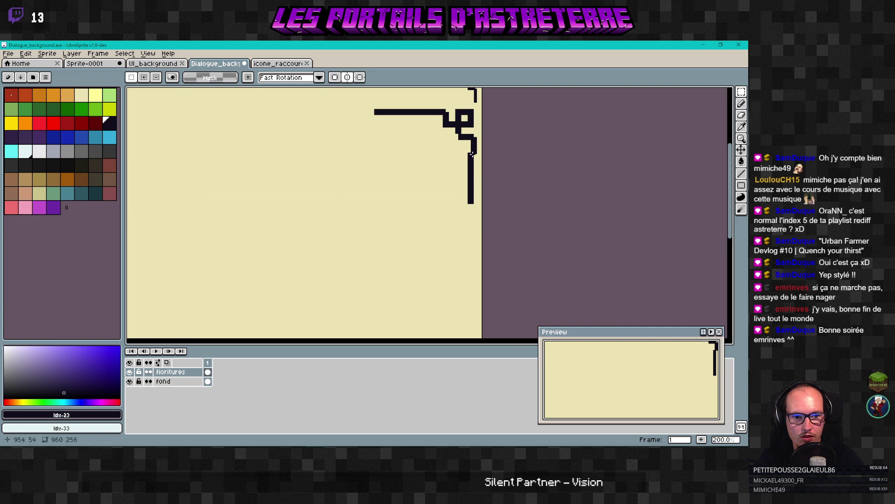
{"action": "middle_click_drag", "start_coordinate": [471, 159], "coordinate": [606, 184]}
{"action": "scroll", "coordinate": [443, 215], "scroll_direction": "down", "scroll_amount": 2}
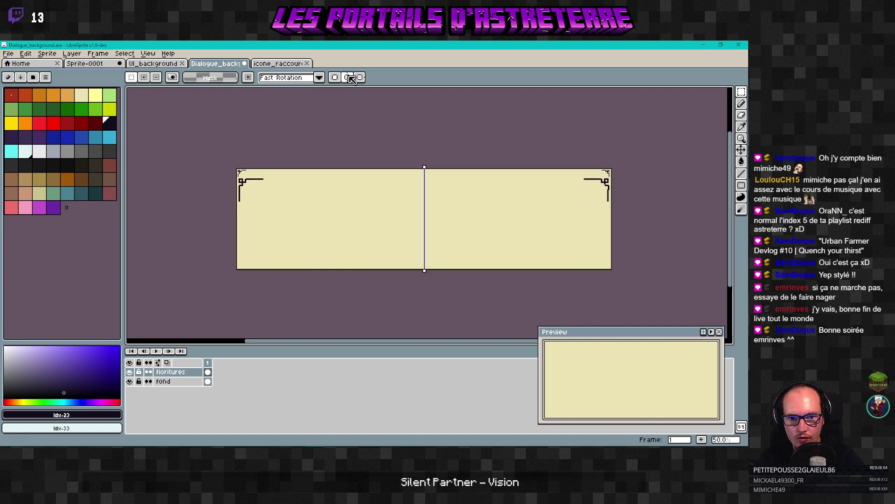
{"action": "scroll", "coordinate": [473, 205], "scroll_direction": "up", "scroll_amount": 4}
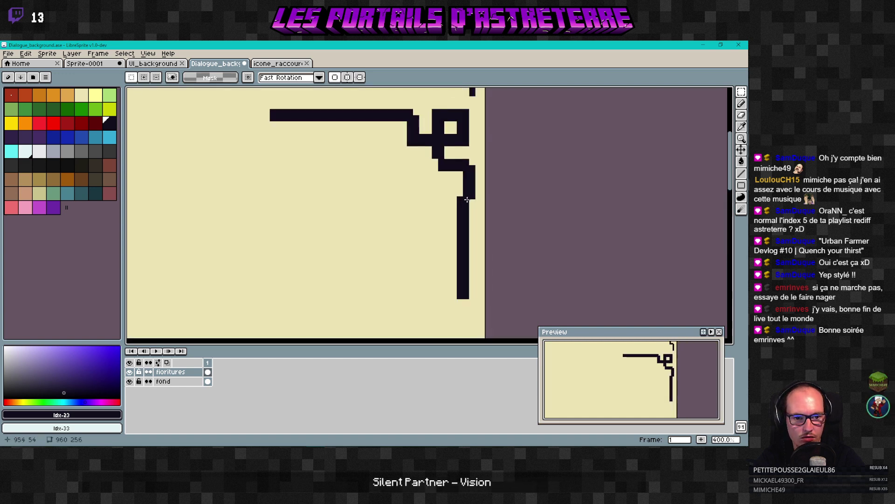
{"action": "key", "text": "ctrl+z"}
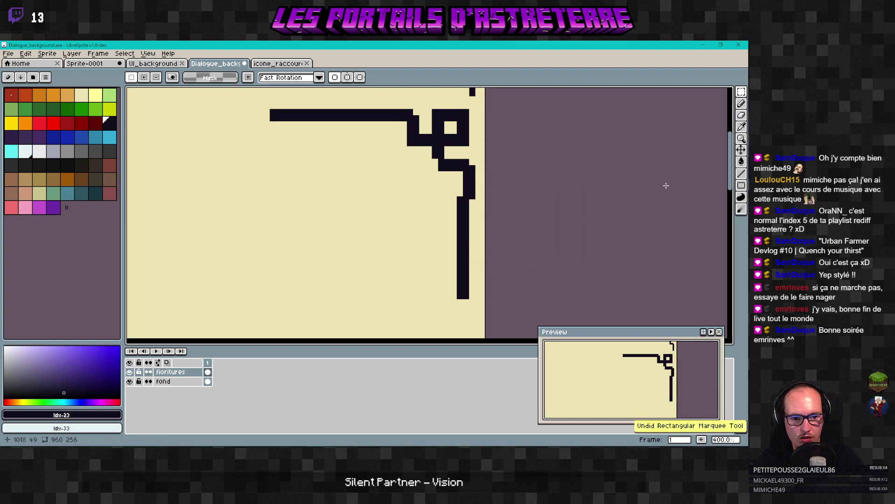
Step: Shift the right ornament's lower vertical leg outward by 2 pixels, adding a 2-pixel outer strip and erasing the 2-pixel inner strip
{"action": "left_click", "coordinate": [741, 174]}
{"action": "left_click_drag", "start_coordinate": [471, 200], "coordinate": [473, 299]}
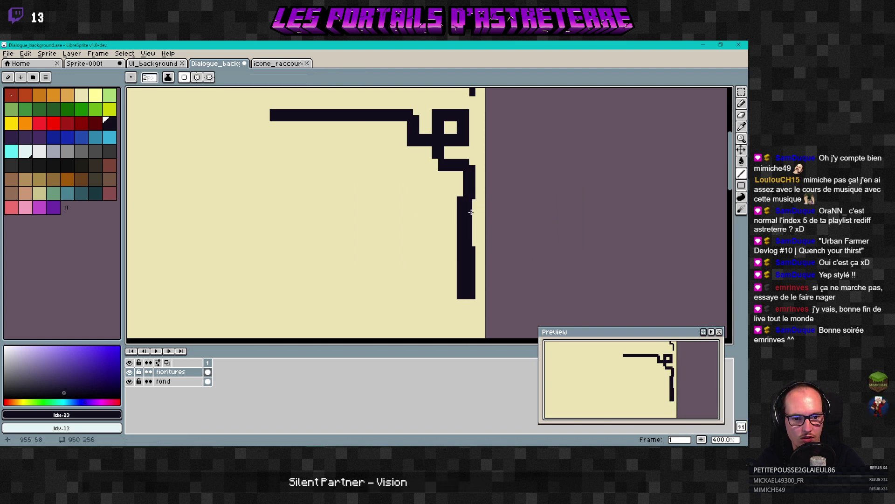
{"action": "left_click_drag", "start_coordinate": [473, 200], "coordinate": [471, 242]}
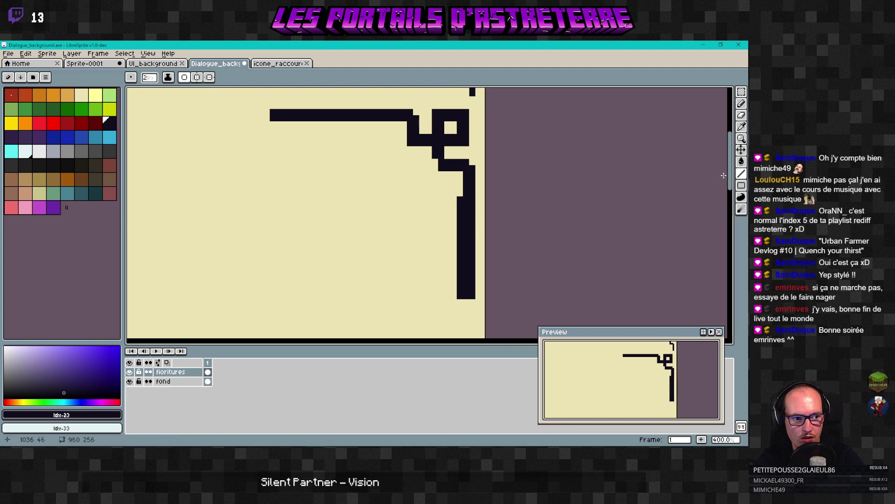
{"action": "left_click", "coordinate": [741, 115]}
{"action": "mouse_move", "coordinate": [458, 198]}
{"action": "left_mouse_down"}
{"action": "mouse_move", "coordinate": [459, 298]}
{"action": "mouse_move", "coordinate": [459, 244]}
{"action": "left_mouse_up"}
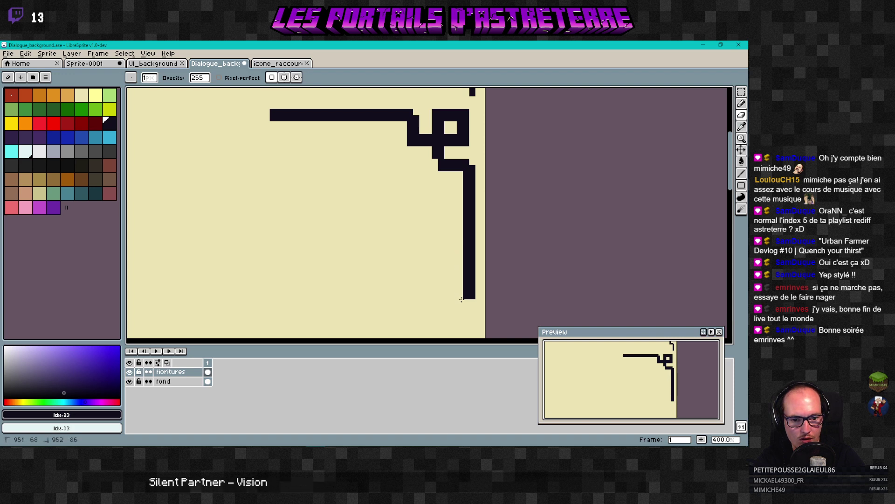
Step: Select and delete the old small ornament in the panel's upper right corner
{"action": "scroll", "coordinate": [457, 261], "scroll_direction": "down", "scroll_amount": 3}
{"action": "scroll", "coordinate": [456, 229], "scroll_direction": "up", "scroll_amount": 1}
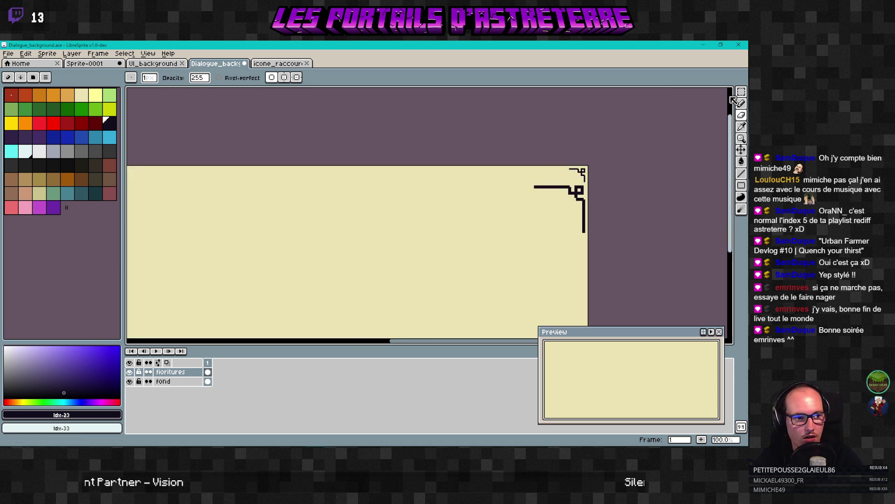
{"action": "key", "text": "m"}
{"action": "left_click_drag", "start_coordinate": [564, 165], "coordinate": [590, 179]}
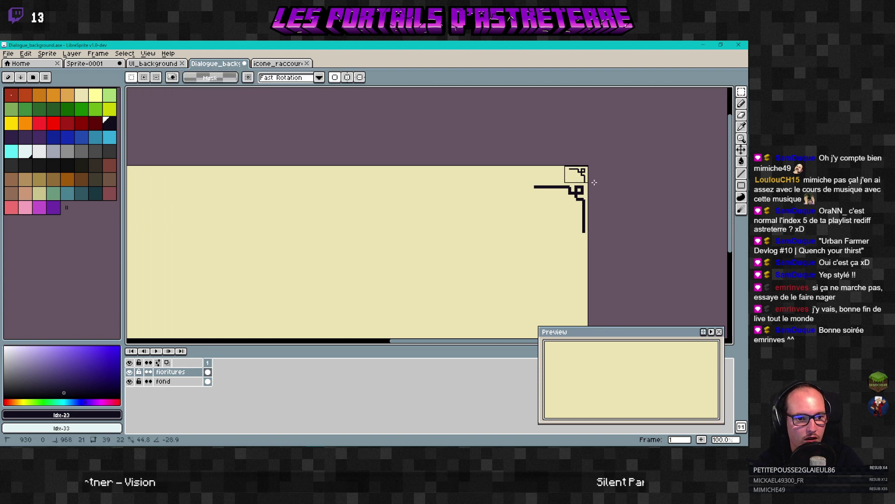
{"action": "left_click", "coordinate": [379, 203]}
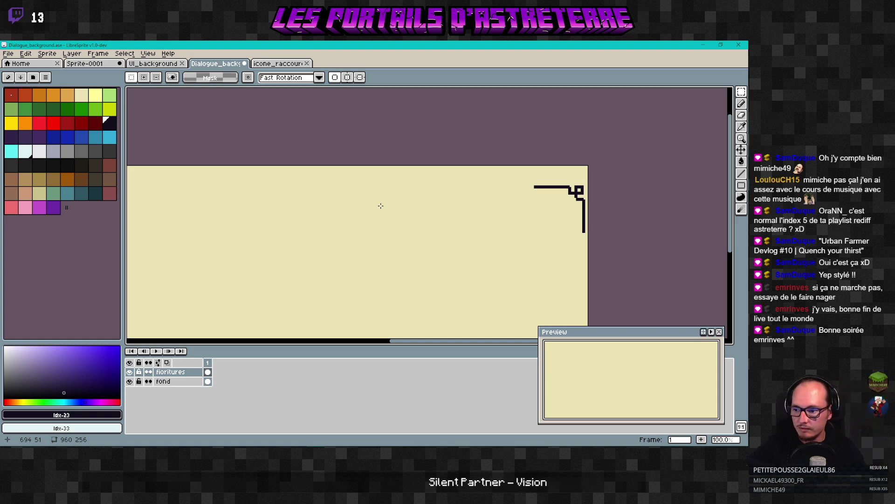
Step: Select and delete the old small ornament in the panel's upper left corner
{"action": "scroll", "coordinate": [323, 208], "scroll_direction": "down", "scroll_amount": 2}
{"action": "scroll", "coordinate": [176, 184], "scroll_direction": "up", "scroll_amount": 2}
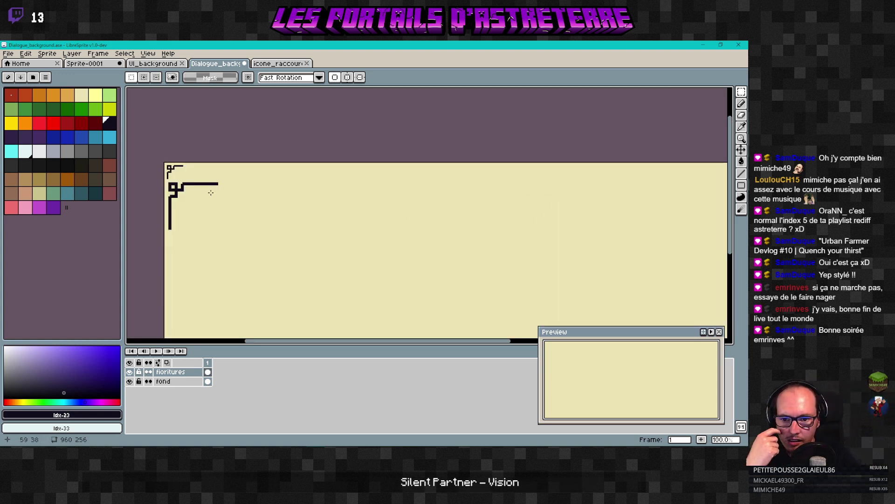
{"action": "middle_click_drag", "start_coordinate": [176, 184], "coordinate": [205, 183]}
{"action": "scroll", "coordinate": [205, 183], "scroll_direction": "up", "scroll_amount": 2}
{"action": "left_click_drag", "start_coordinate": [227, 188], "coordinate": [148, 138]}
{"action": "key", "text": "Delete"}
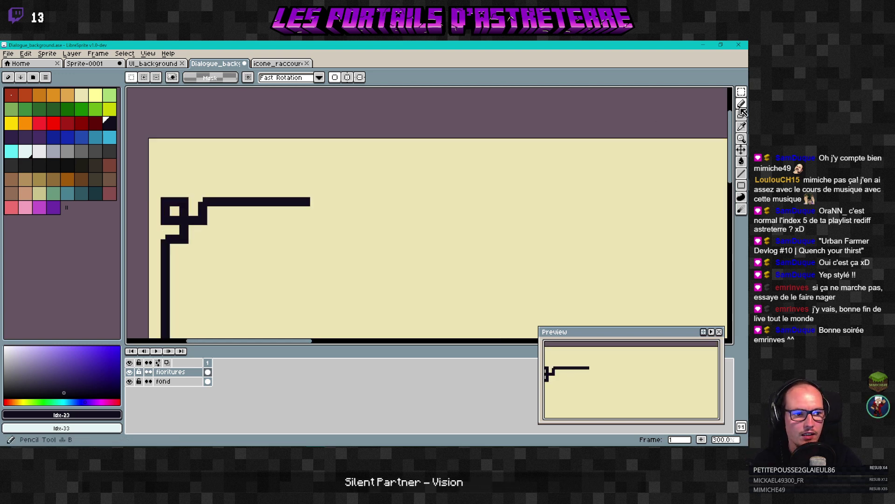
Step: Move the two large ornaments up about 21 pixels into the panel's upper corners and save the sprite
{"action": "left_click", "coordinate": [742, 150]}
{"action": "left_click_drag", "start_coordinate": [369, 244], "coordinate": [364, 194]}
{"action": "scroll", "coordinate": [373, 201], "scroll_direction": "down", "scroll_amount": 3}
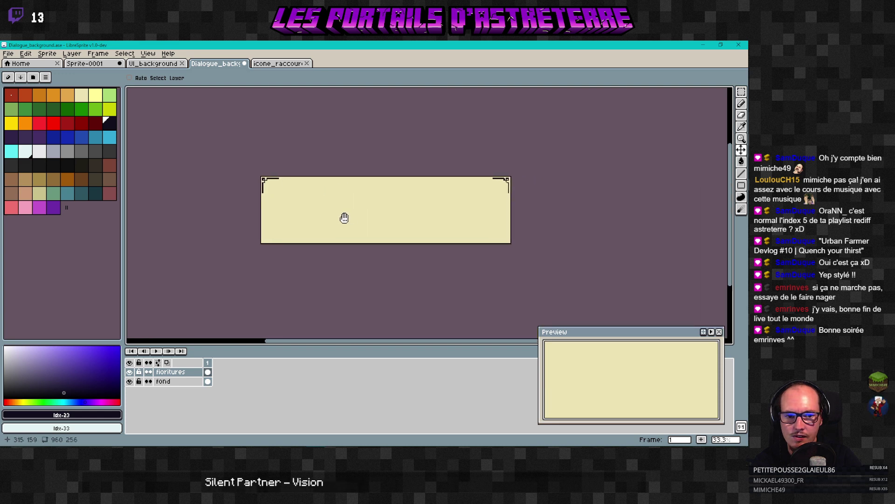
{"action": "scroll", "coordinate": [496, 201], "scroll_direction": "up", "scroll_amount": 2}
{"action": "scroll", "coordinate": [496, 201], "scroll_direction": "down", "scroll_amount": 5}
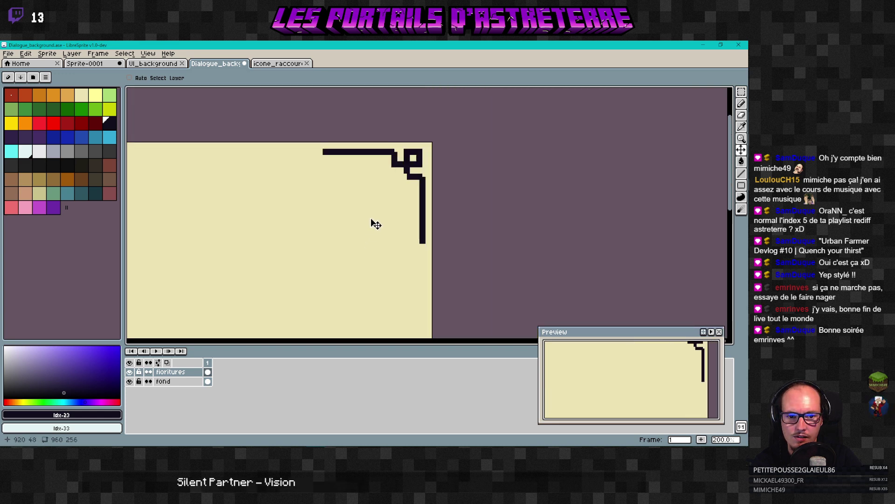
{"action": "scroll", "coordinate": [351, 234], "scroll_direction": "up", "scroll_amount": 1}
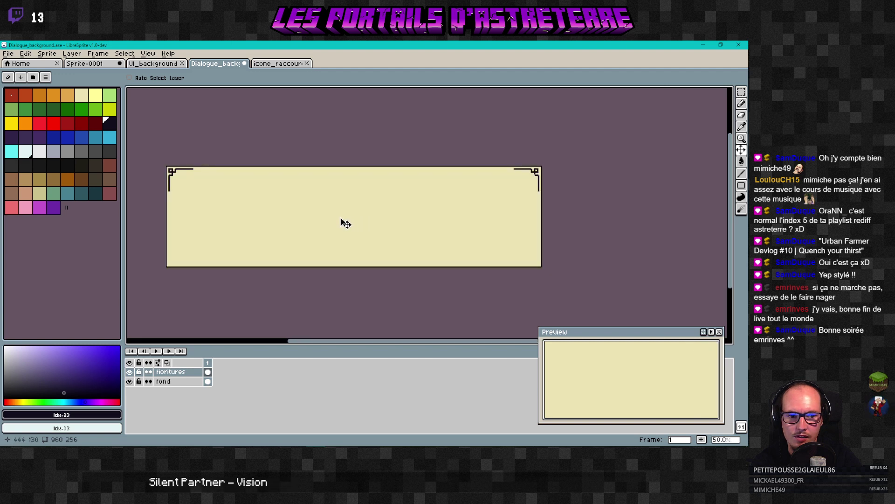
{"action": "key", "text": "ctrl+s"}
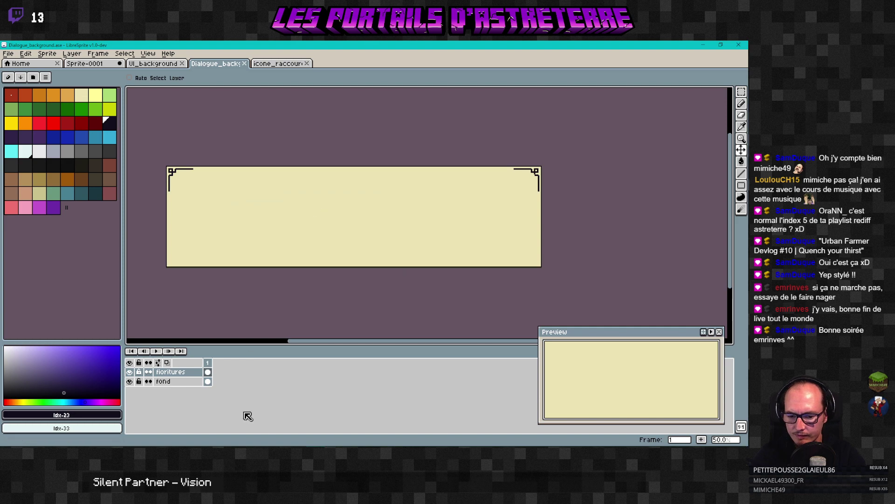
Step: Switch to Godot and check the dialogue panel's corner ornaments in the Main_UI scene
{"action": "left_click", "coordinate": [259, 457]}
{"action": "left_click", "coordinate": [301, 423]}
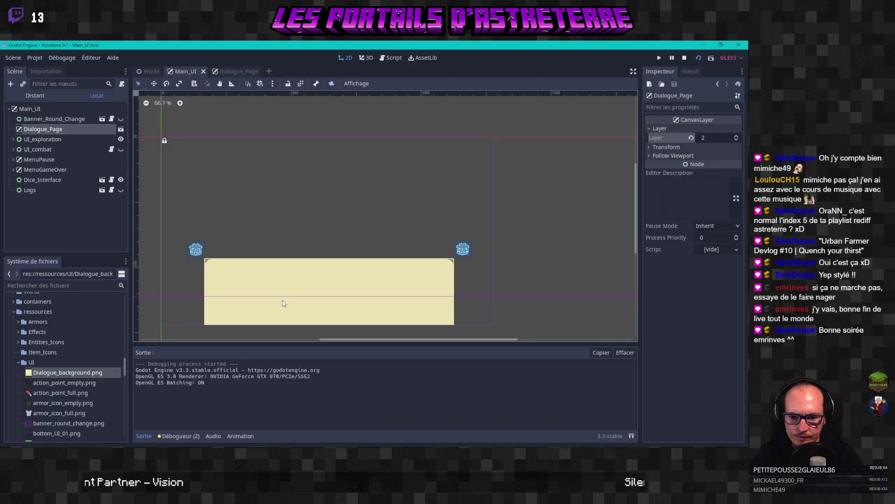
{"action": "middle_click_drag", "start_coordinate": [283, 304], "coordinate": [304, 230]}
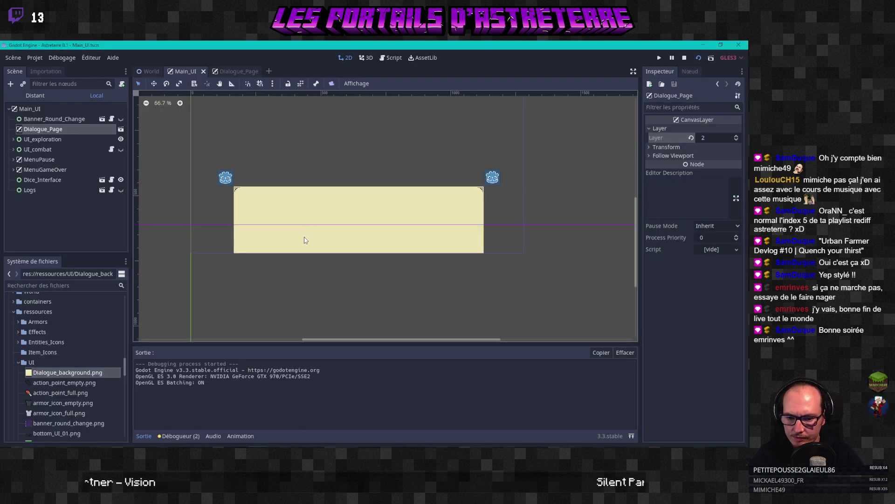
Step: Return to LibreSprite and save a copy of the sprite over Dialogue_background.png in the UI folder at 100% size
{"action": "key", "text": "alt+Tab"}
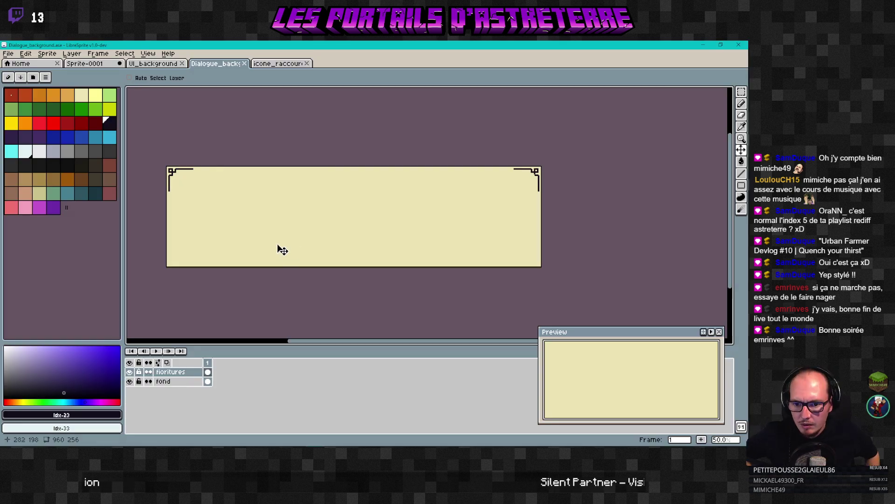
{"action": "left_click", "coordinate": [8, 53]}
{"action": "left_click", "coordinate": [43, 111]}
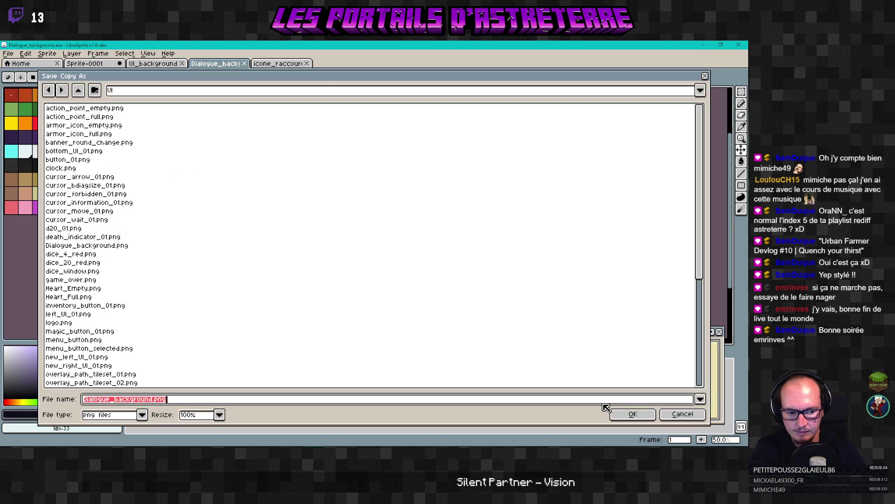
{"action": "left_click", "coordinate": [620, 413]}
{"action": "left_click", "coordinate": [346, 269]}
{"action": "left_click", "coordinate": [347, 276]}
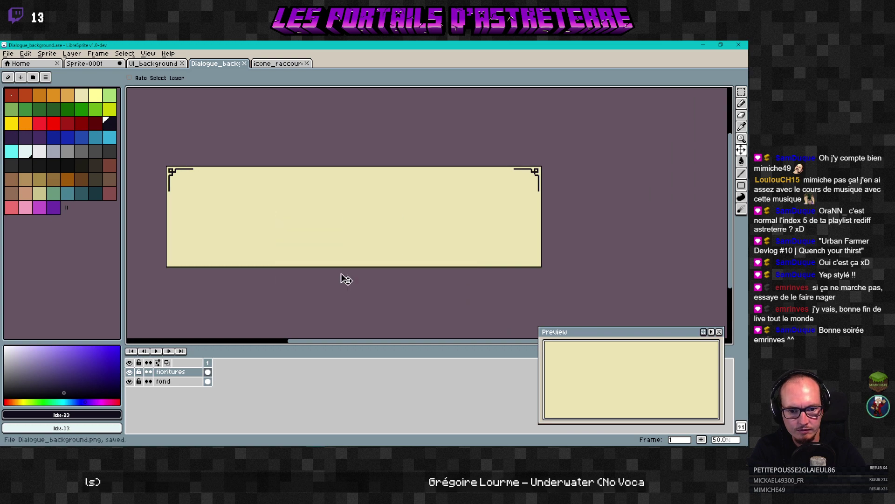
Step: Switch to Godot and delete the Dialogue_Page instance from the Main_UI scene
{"action": "key", "text": "alt+Tab"}
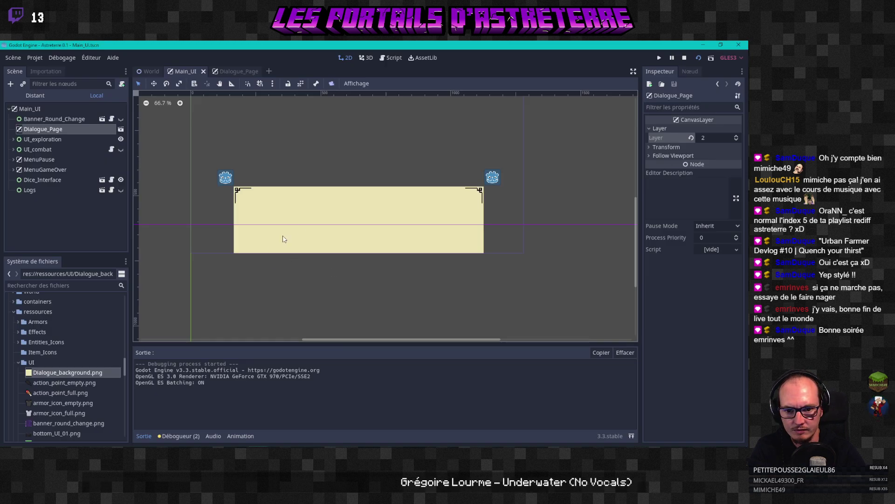
{"action": "scroll", "coordinate": [353, 227], "scroll_direction": "up", "scroll_amount": 1}
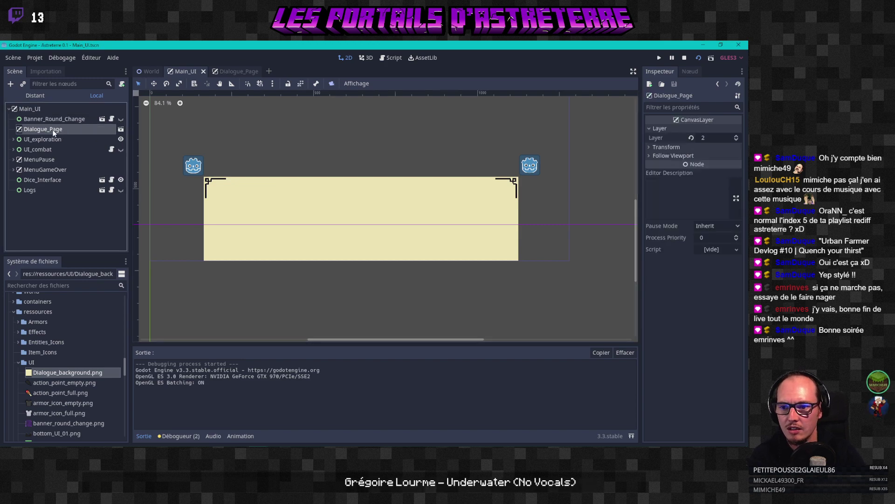
{"action": "key", "text": "Delete"}
{"action": "left_click", "coordinate": [349, 254]}
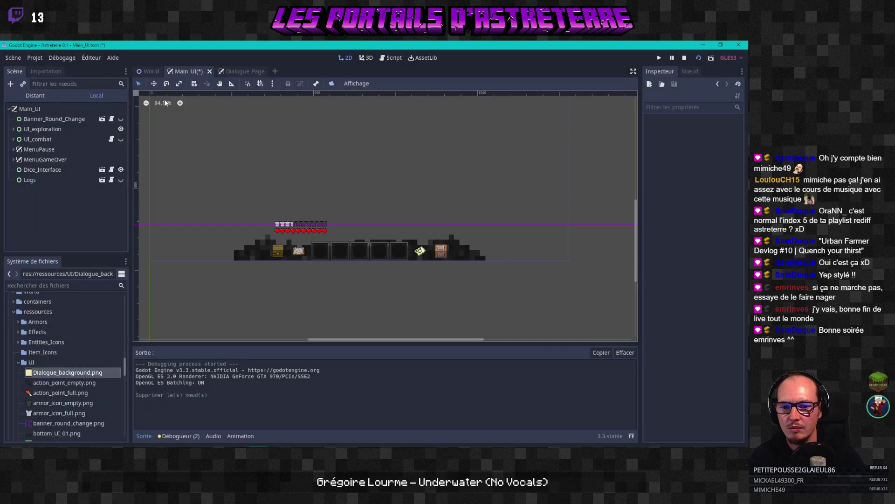
Step: Open the Dialogue_Page scene, stop the running debug session and run this scene on its own
{"action": "left_click", "coordinate": [245, 72]}
{"action": "left_click", "coordinate": [188, 71]}
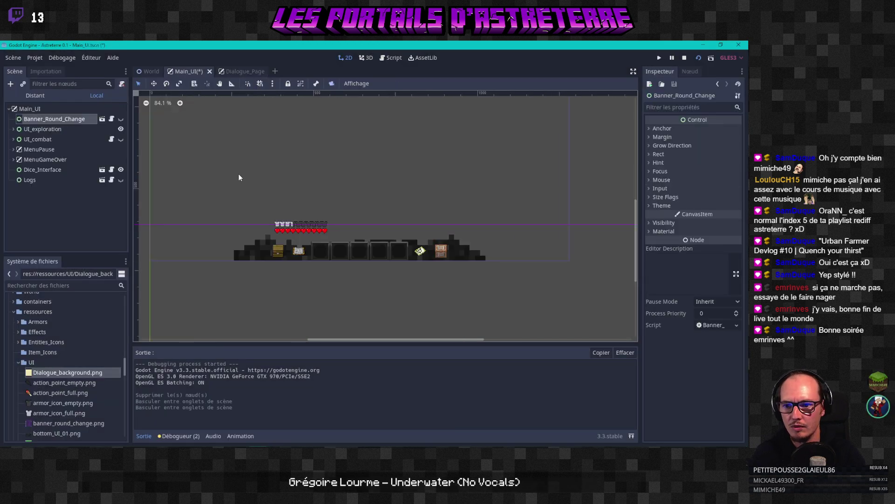
{"action": "left_click", "coordinate": [238, 73]}
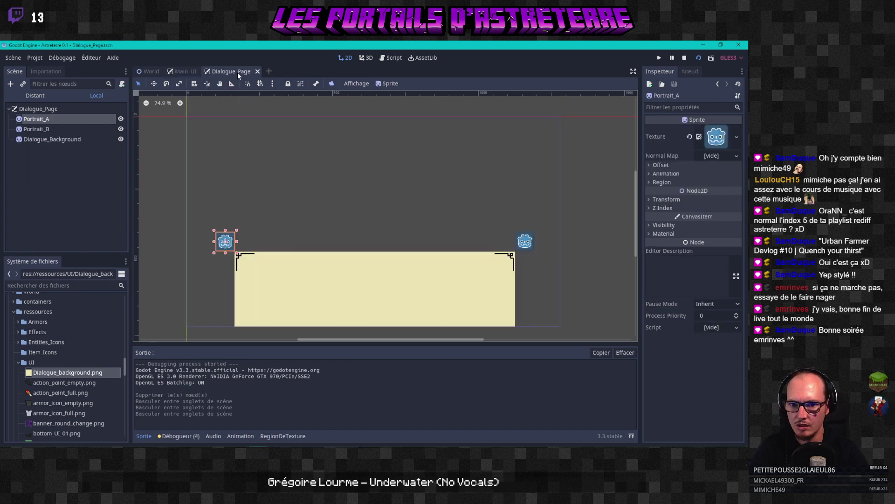
{"action": "left_click", "coordinate": [708, 58]}
{"action": "left_click", "coordinate": [518, 165]}
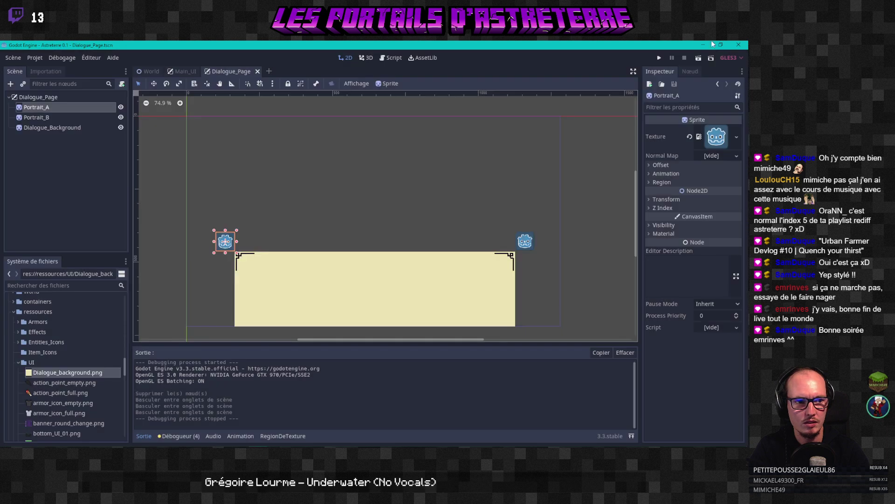
{"action": "left_click", "coordinate": [698, 58]}
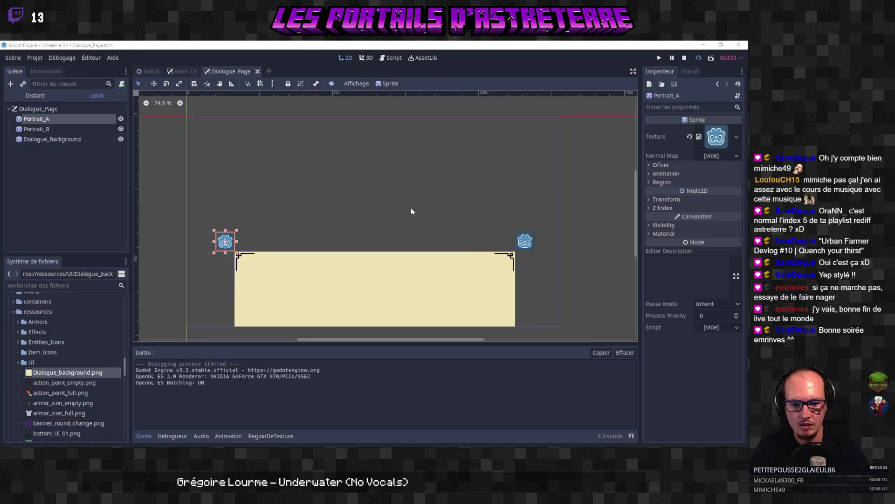
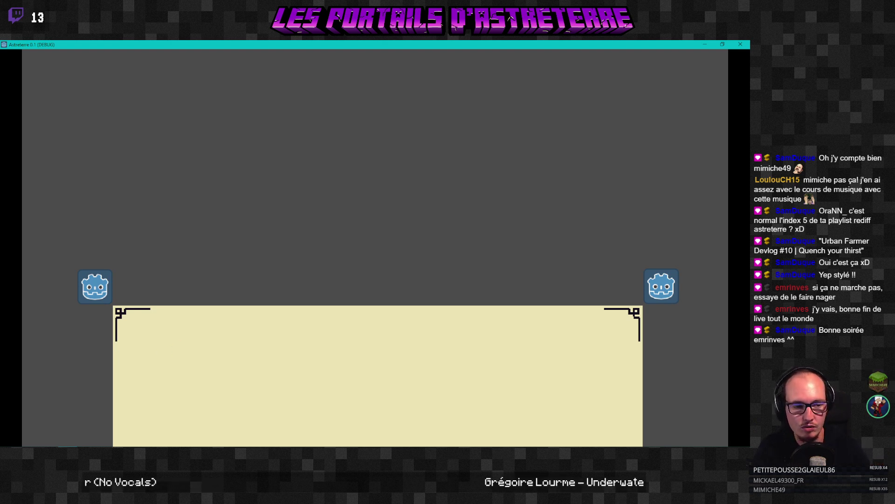
Step: Compare the running dialogue scene with the essai_dialogue.psd mockup in Photoshop
{"action": "key", "text": "alt+Tab"}
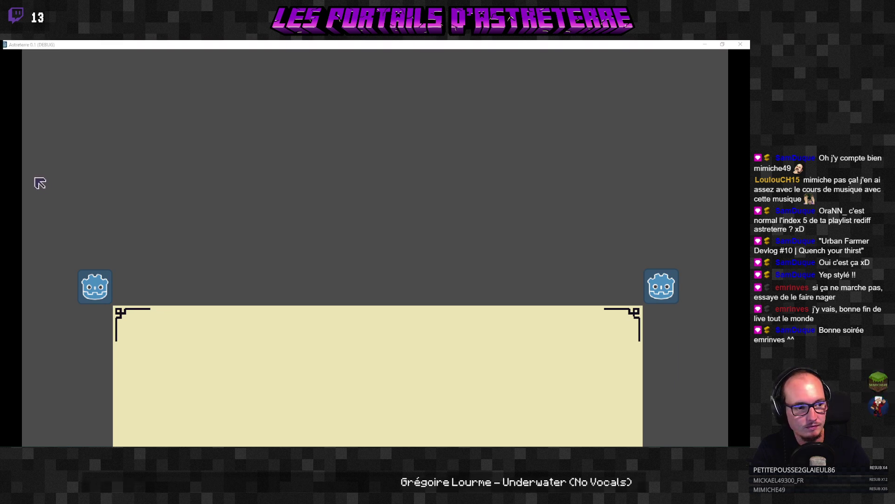
{"action": "key", "text": "alt+Tab"}
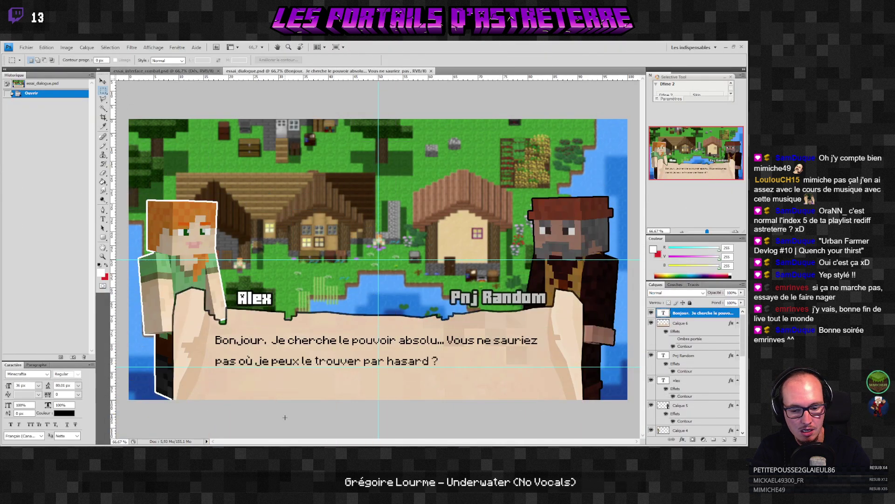
{"action": "key", "text": "alt+Tab"}
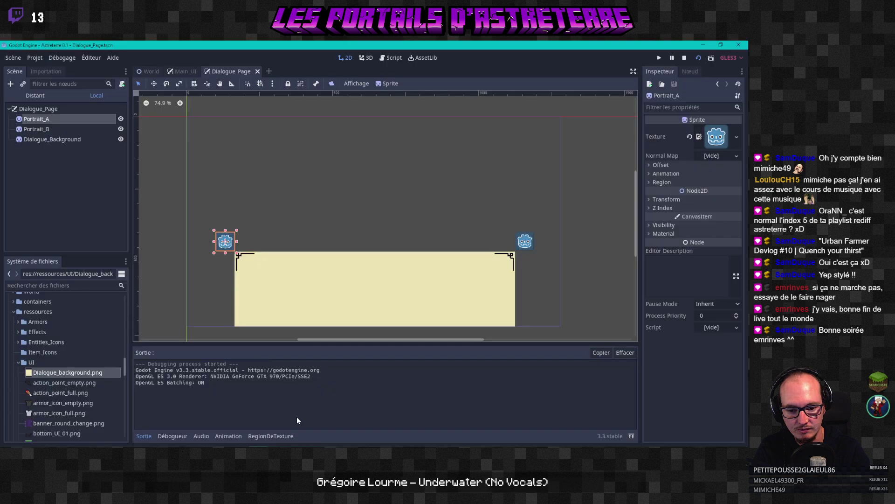
Step: Switch to LibreSprite and inspect the corner ornaments with the fond layer hidden, compare them with the Godot scene, and show the layer again
{"action": "key", "text": "alt+Tab"}
{"action": "scroll", "coordinate": [293, 252], "scroll_direction": "up", "scroll_amount": 2}
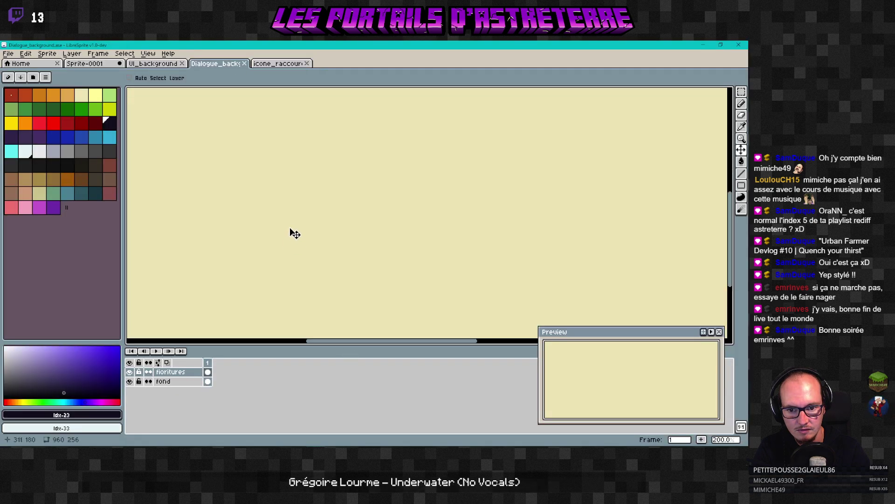
{"action": "scroll", "coordinate": [327, 226], "scroll_direction": "down", "scroll_amount": 2}
{"action": "scroll", "coordinate": [332, 252], "scroll_direction": "up", "scroll_amount": 1}
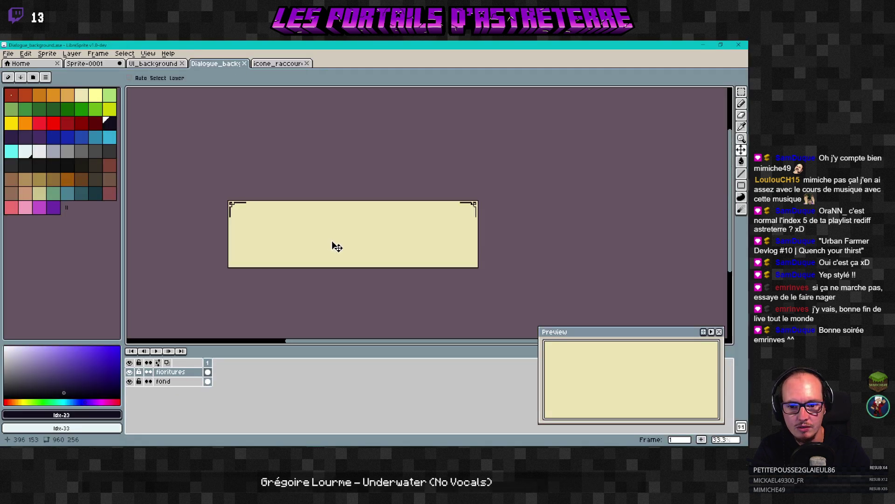
{"action": "left_click", "coordinate": [129, 381]}
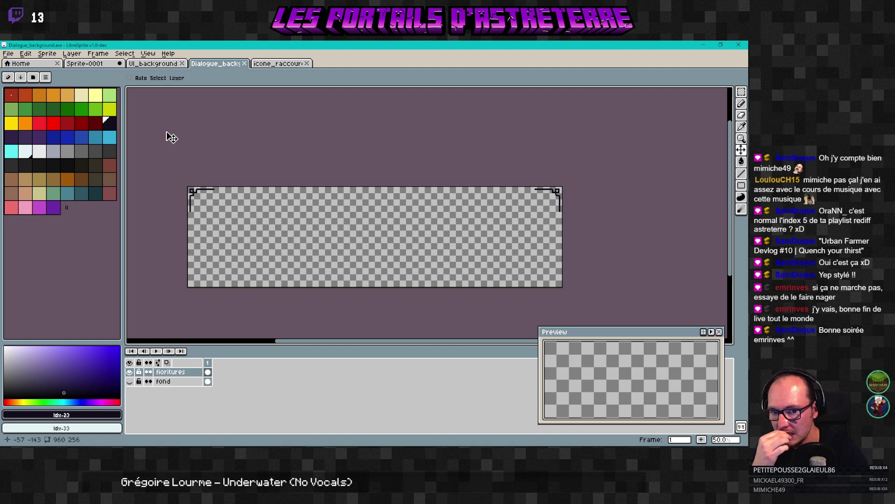
{"action": "key", "text": "alt+Tab"}
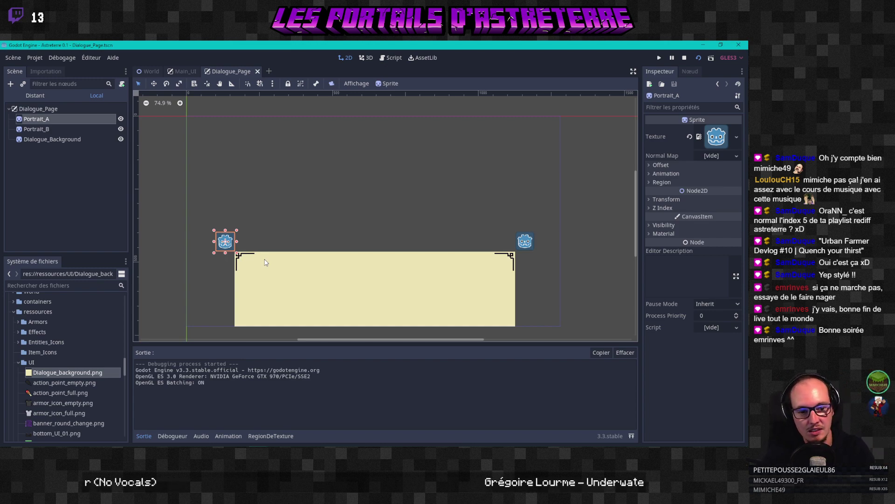
{"action": "key", "text": "alt+Tab"}
{"action": "scroll", "coordinate": [260, 224], "scroll_direction": "up", "scroll_amount": 3}
{"action": "middle_click_drag", "start_coordinate": [178, 197], "coordinate": [356, 214]}
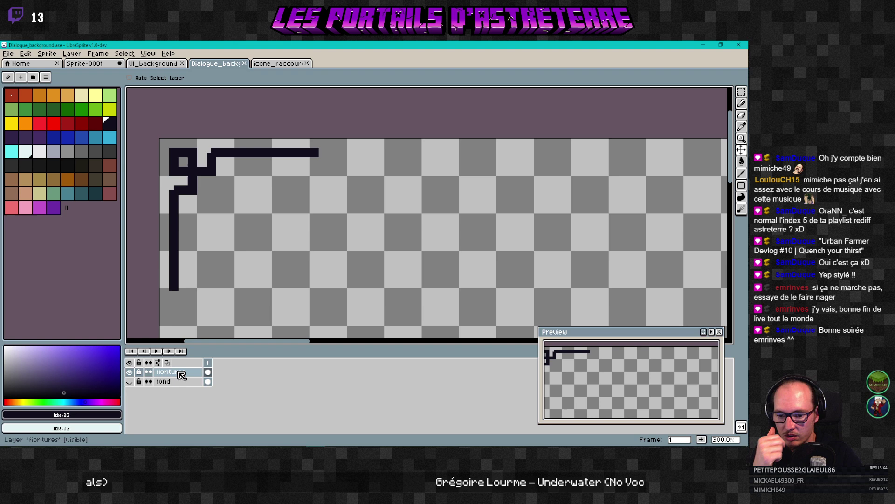
{"action": "left_click", "coordinate": [129, 381]}
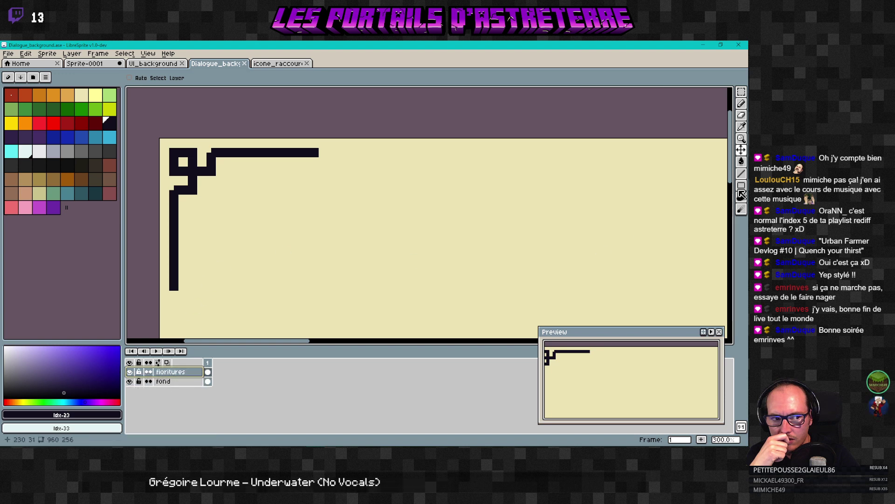
Step: Fill both upper corner ornaments on the fioritures layer with dark red, palette index 20, and check the color up close
{"action": "left_click", "coordinate": [741, 104]}
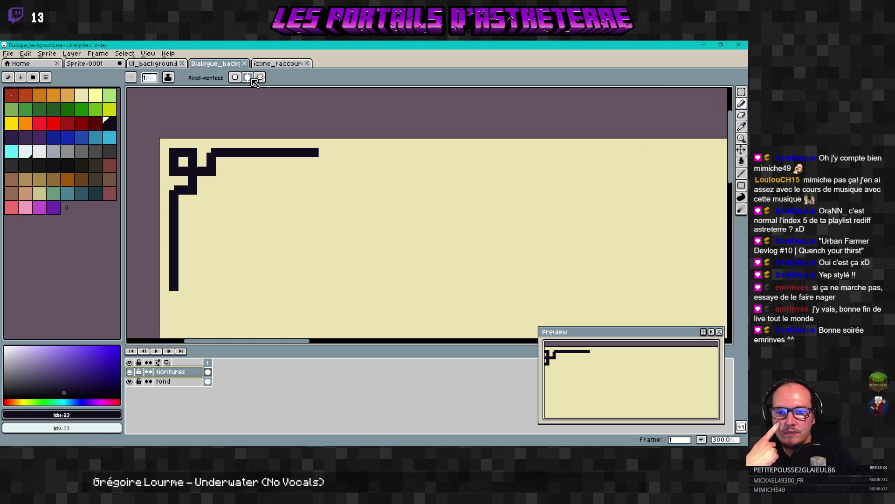
{"action": "left_click", "coordinate": [742, 162]}
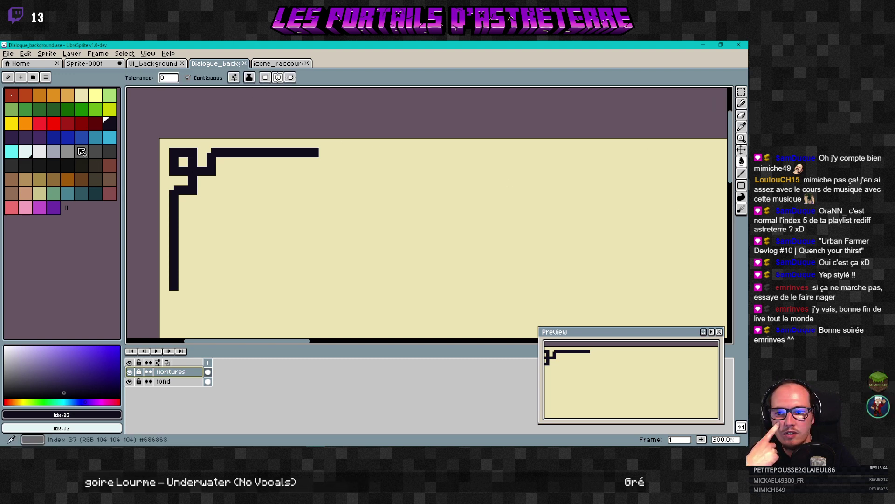
{"action": "left_click", "coordinate": [71, 126]}
{"action": "left_click", "coordinate": [196, 155]}
{"action": "scroll", "coordinate": [298, 262], "scroll_direction": "down", "scroll_amount": 5}
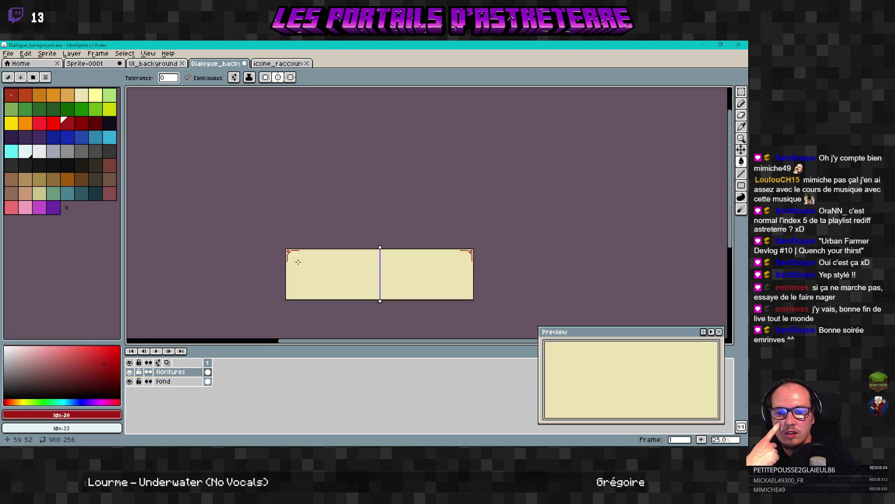
{"action": "scroll", "coordinate": [438, 262], "scroll_direction": "up", "scroll_amount": 5}
{"action": "middle_click_drag", "start_coordinate": [197, 232], "coordinate": [350, 219]}
{"action": "scroll", "coordinate": [256, 236], "scroll_direction": "down", "scroll_amount": 5}
{"action": "scroll", "coordinate": [301, 206], "scroll_direction": "up", "scroll_amount": 5}
{"action": "middle_click_drag", "start_coordinate": [469, 176], "coordinate": [312, 196]}
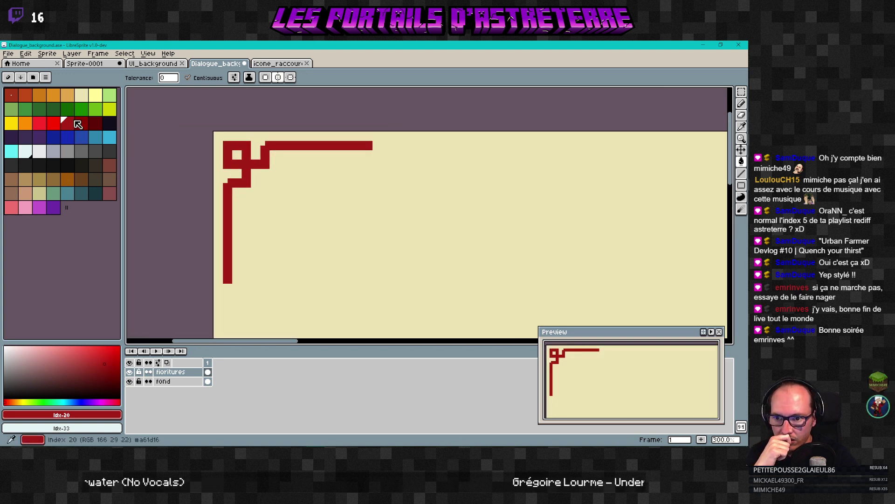
Step: Recolor the panel's corner ornaments dark brown, palette index 54, starting with the upper-left one
{"action": "left_click", "coordinate": [96, 181]}
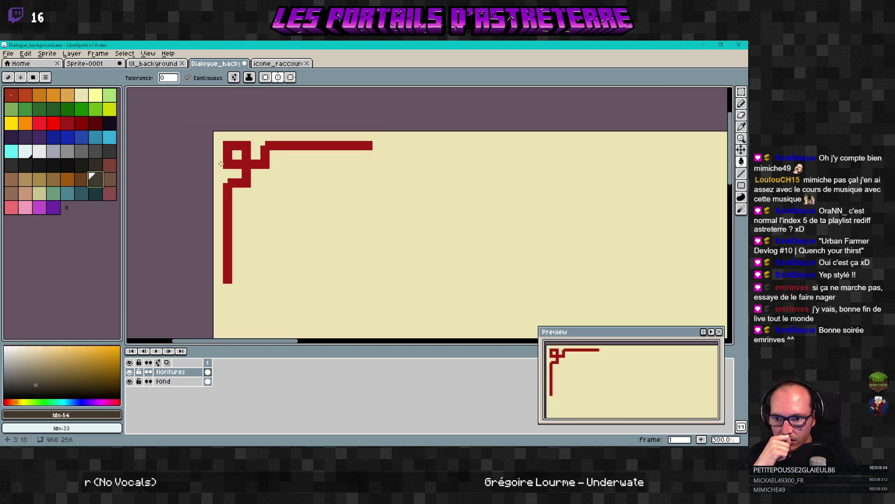
{"action": "left_click", "coordinate": [245, 151]}
{"action": "scroll", "coordinate": [248, 205], "scroll_direction": "down", "scroll_amount": 3}
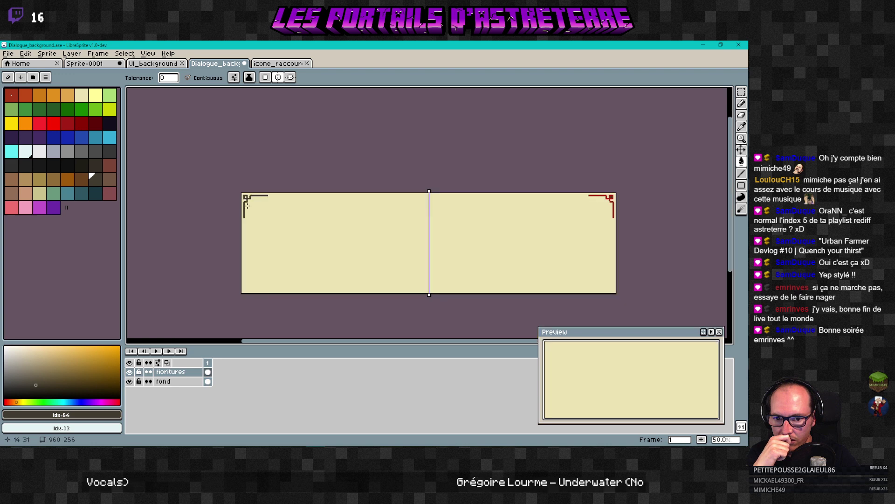
{"action": "scroll", "coordinate": [236, 205], "scroll_direction": "up", "scroll_amount": 3}
{"action": "scroll", "coordinate": [238, 186], "scroll_direction": "right", "scroll_amount": 6, "text": "shift"}
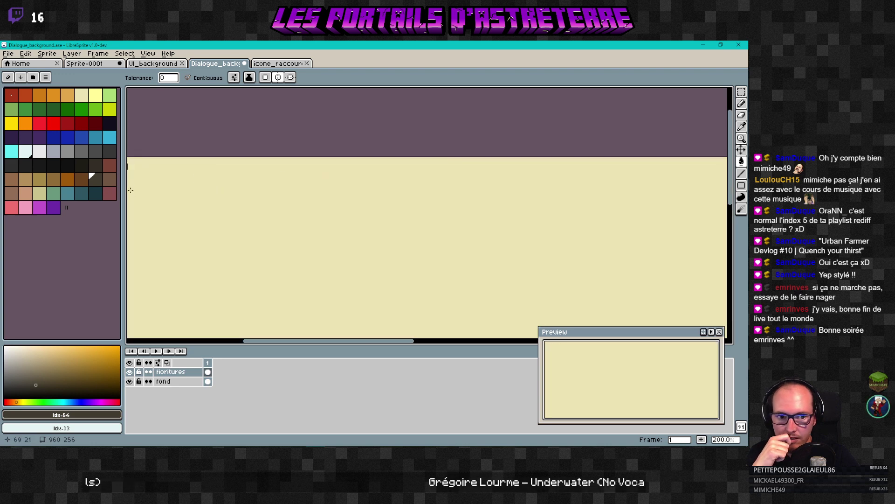
{"action": "scroll", "coordinate": [285, 188], "scroll_direction": "right", "scroll_amount": 3, "text": "shift"}
{"action": "scroll", "coordinate": [524, 194], "scroll_direction": "down", "scroll_amount": 3}
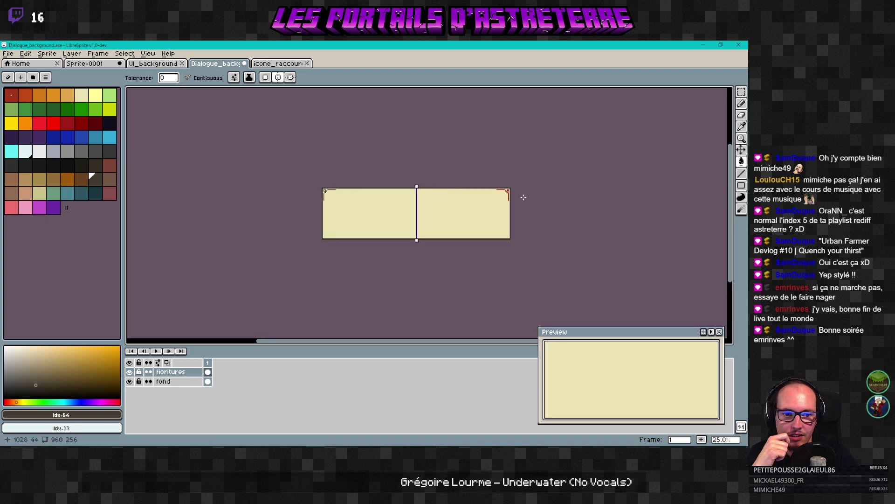
Step: Undo the two red fills on the upper-right corner ornament of the dialogue background
{"action": "scroll", "coordinate": [476, 183], "scroll_direction": "up", "scroll_amount": 4}
{"action": "key", "text": "v"}
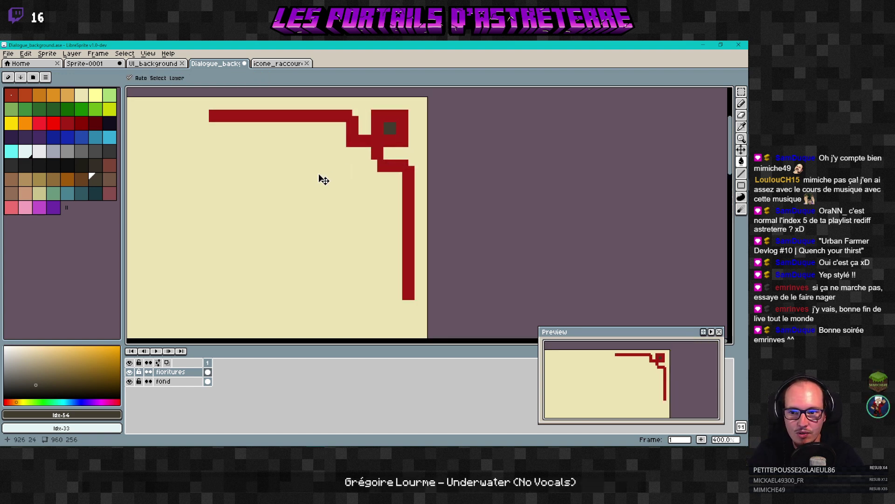
{"action": "key", "text": "ctrl+z"}
{"action": "key", "text": "ctrl+z"}
{"action": "key", "text": "g"}
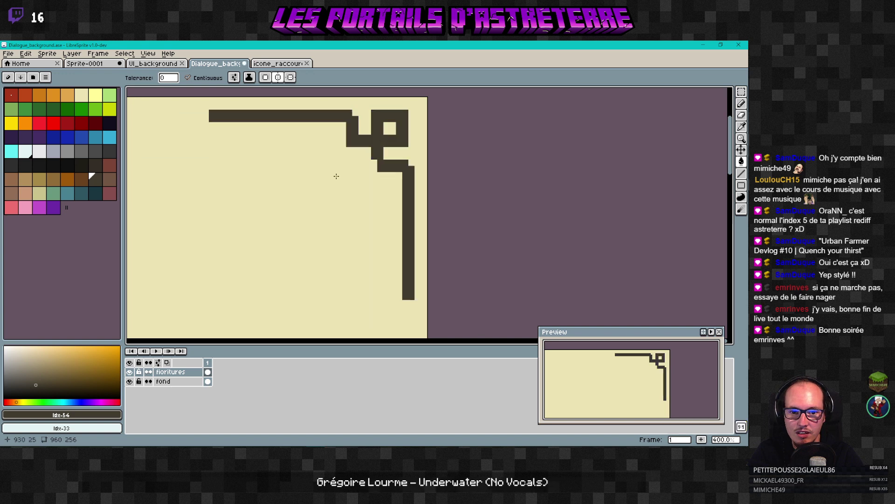
Step: Examine the dark brown ornaments in both upper corners, up close and on the whole dialogue panel
{"action": "scroll", "coordinate": [336, 176], "scroll_direction": "down", "scroll_amount": 3}
{"action": "scroll", "coordinate": [259, 184], "scroll_direction": "up", "scroll_amount": 3}
{"action": "middle_click_drag", "start_coordinate": [260, 140], "coordinate": [286, 190]}
{"action": "scroll", "coordinate": [403, 186], "scroll_direction": "up", "scroll_amount": 1}
{"action": "scroll", "coordinate": [248, 175], "scroll_direction": "down", "scroll_amount": 3}
{"action": "scroll", "coordinate": [516, 168], "scroll_direction": "up", "scroll_amount": 3}
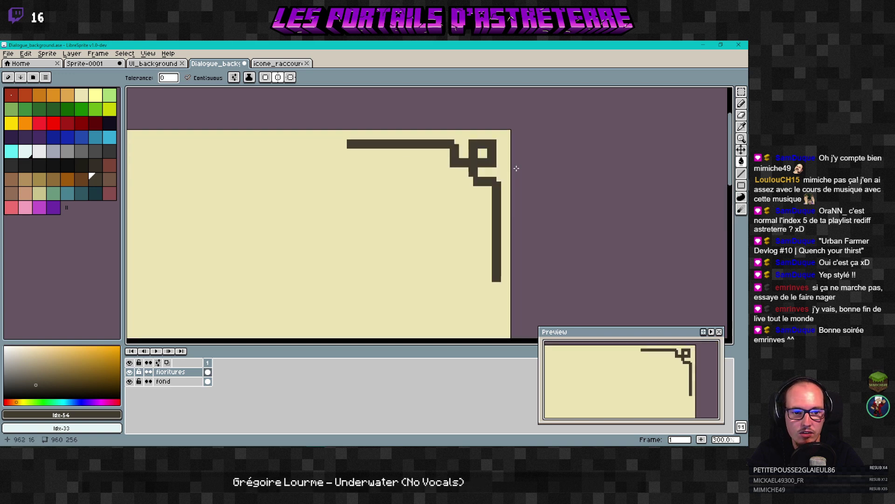
{"action": "scroll", "coordinate": [507, 166], "scroll_direction": "up", "scroll_amount": 1}
{"action": "scroll", "coordinate": [502, 164], "scroll_direction": "down", "scroll_amount": 4}
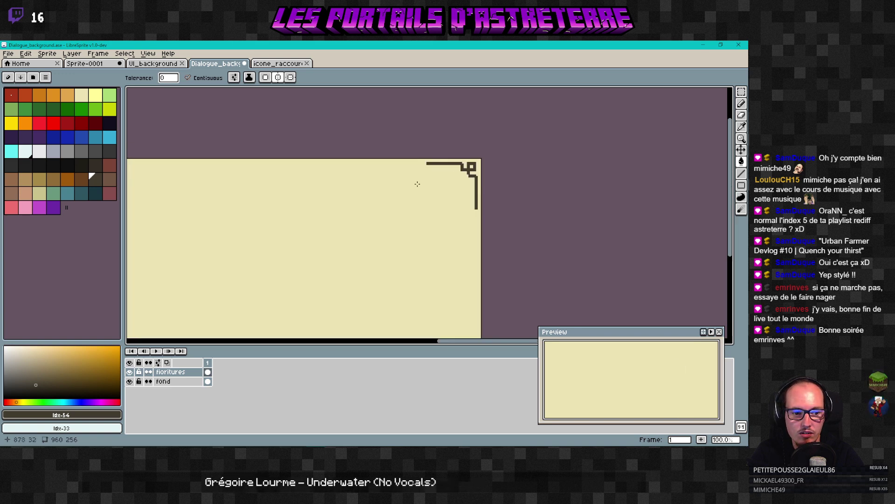
{"action": "scroll", "coordinate": [276, 204], "scroll_direction": "down", "scroll_amount": 3}
{"action": "scroll", "coordinate": [265, 199], "scroll_direction": "up", "scroll_amount": 6}
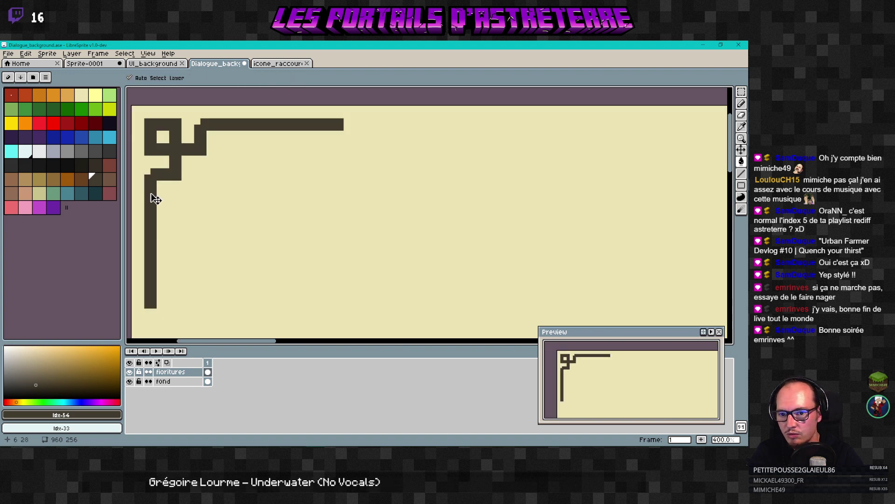
Step: Undo the dark brown fill and try recolouring the corner ornaments with palette colours Idx-55 and Idx-51
{"action": "key", "text": "ctrl+z"}
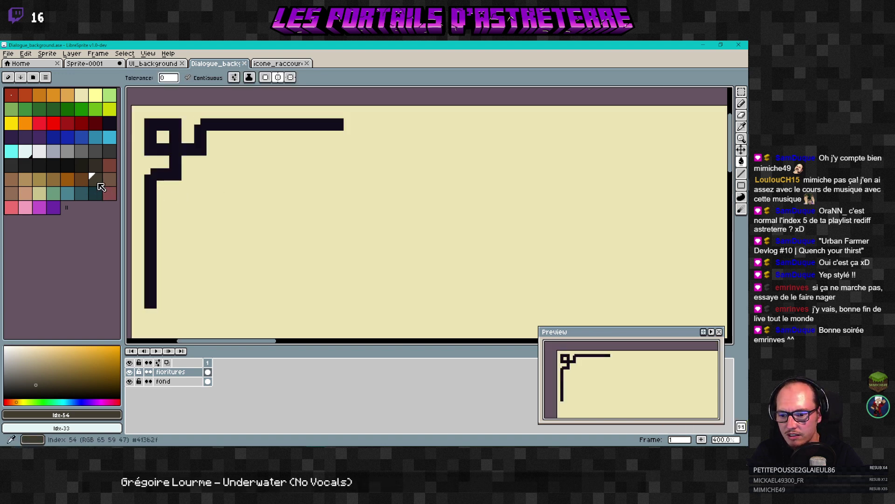
{"action": "left_click", "coordinate": [109, 182]}
{"action": "left_click", "coordinate": [176, 155]}
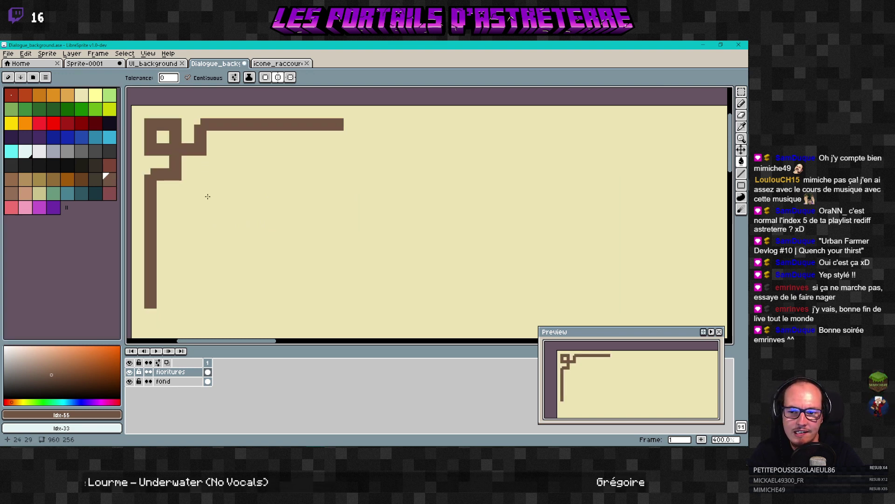
{"action": "left_click", "coordinate": [56, 181]}
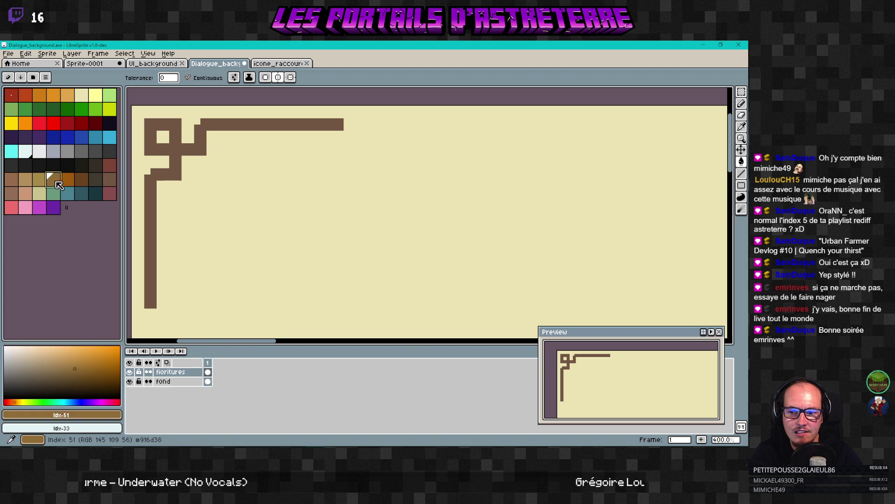
{"action": "left_click", "coordinate": [163, 179]}
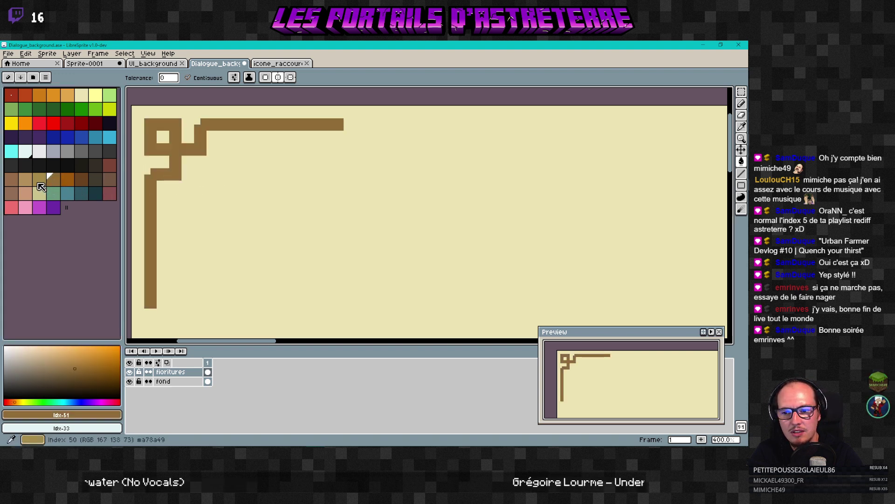
Step: Fill the corner ornaments with brown palette colour Idx-49, undoing any fill that misses the ornament
{"action": "left_click", "coordinate": [12, 180]}
{"action": "left_click", "coordinate": [180, 162]}
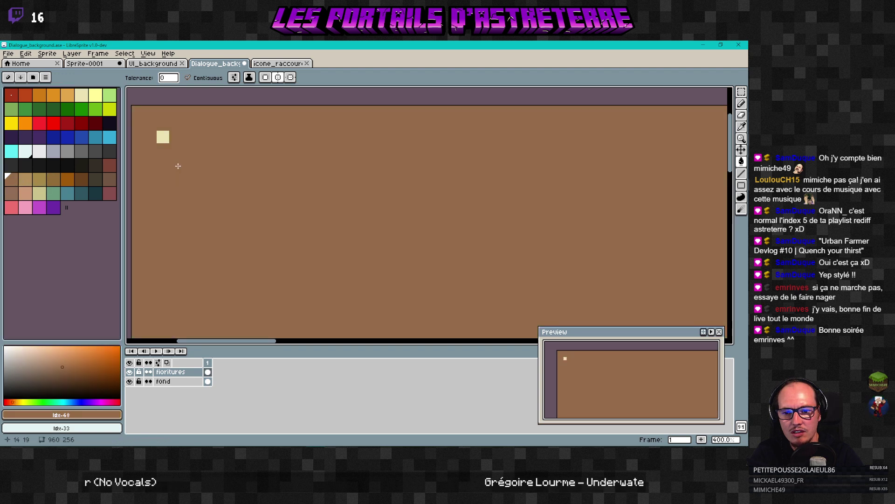
{"action": "key", "text": "ctrl+z"}
{"action": "left_click", "coordinate": [171, 161]}
{"action": "key", "text": "ctrl+z"}
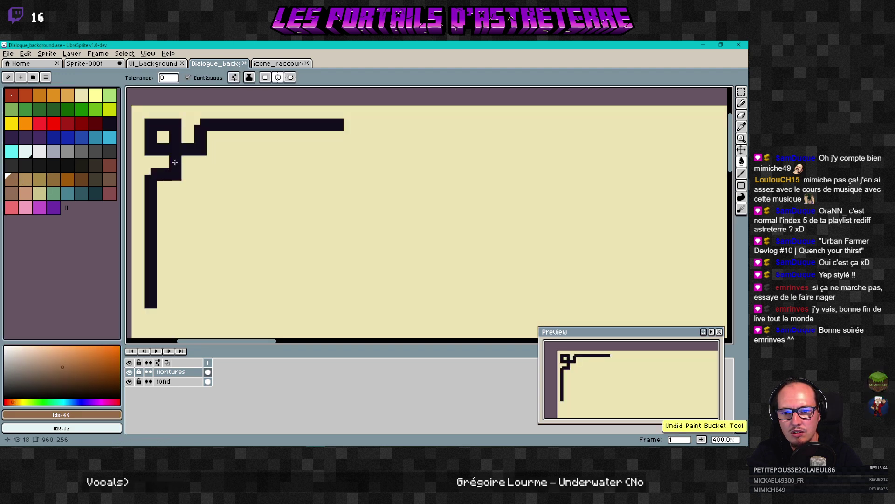
{"action": "left_click", "coordinate": [182, 180]}
{"action": "key", "text": "ctrl+z"}
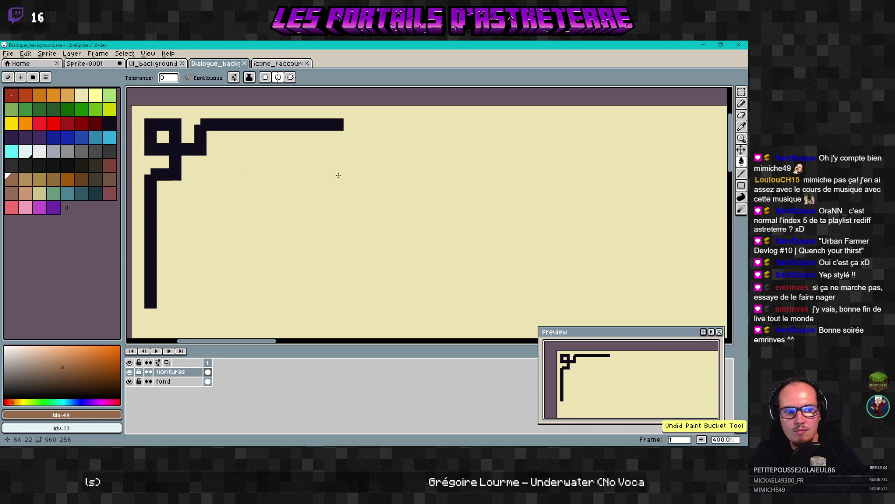
{"action": "left_click", "coordinate": [179, 126]}
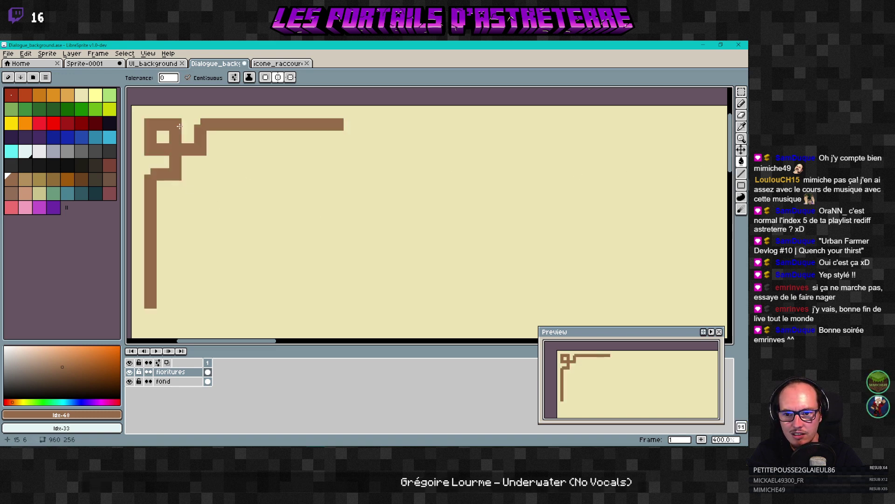
Step: Check the recoloured ornaments on the whole panel and save a PNG copy over Dialogue_background.png in the UI folder
{"action": "scroll", "coordinate": [241, 197], "scroll_direction": "down", "scroll_amount": 3}
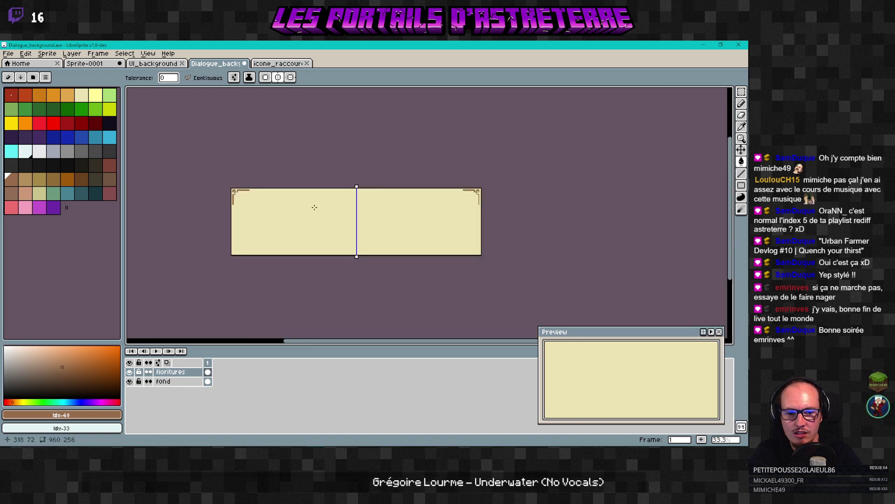
{"action": "scroll", "coordinate": [496, 183], "scroll_direction": "up", "scroll_amount": 2}
{"action": "scroll", "coordinate": [497, 183], "scroll_direction": "down", "scroll_amount": 3}
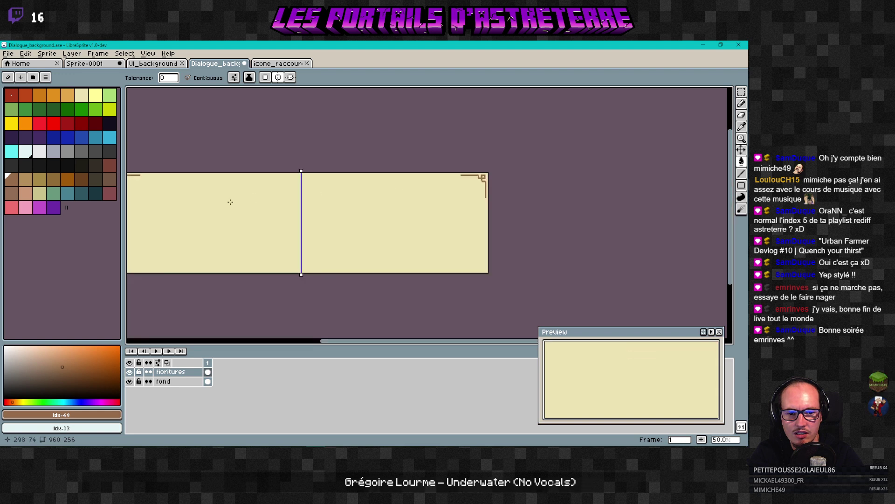
{"action": "scroll", "coordinate": [250, 185], "scroll_direction": "up", "scroll_amount": 2}
{"action": "scroll", "coordinate": [250, 184], "scroll_direction": "up", "scroll_amount": 4}
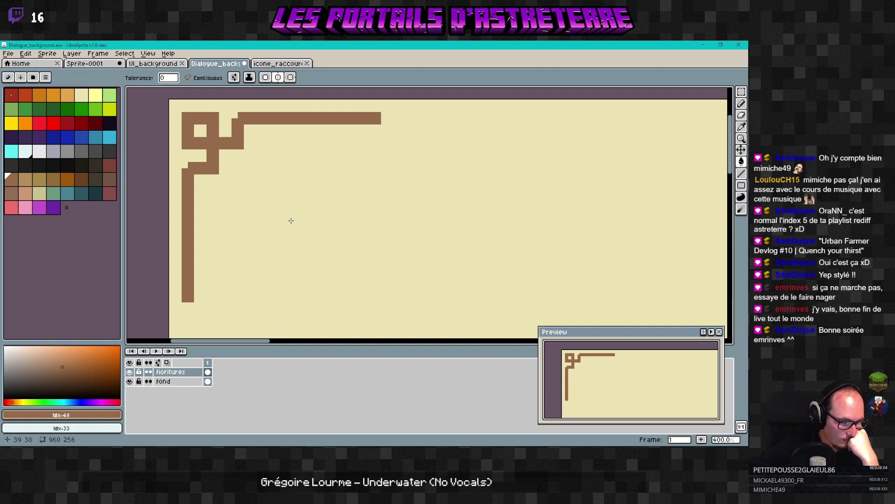
{"action": "left_click", "coordinate": [10, 54]}
{"action": "left_click", "coordinate": [51, 113]}
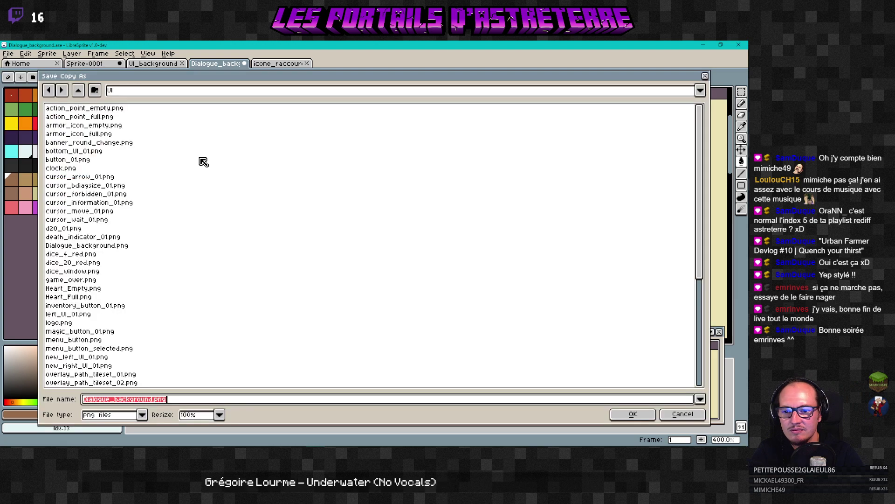
{"action": "left_click", "coordinate": [633, 414]}
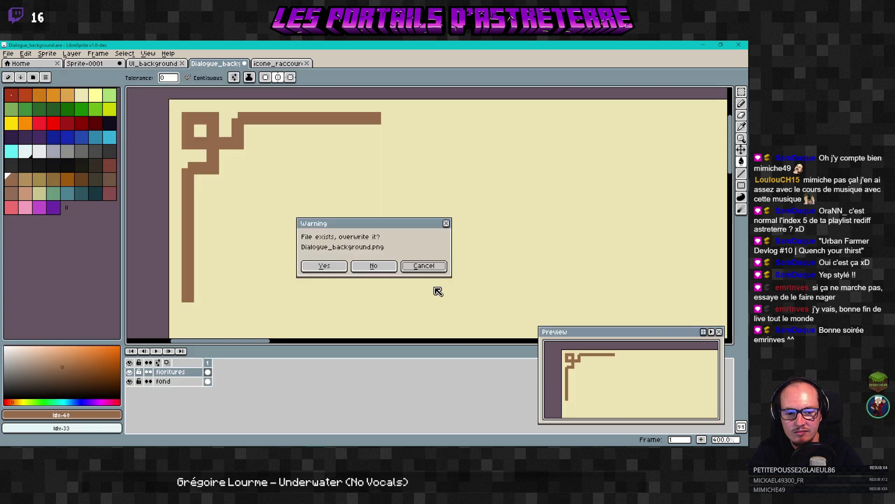
{"action": "left_click", "coordinate": [329, 270]}
{"action": "left_click", "coordinate": [349, 276]}
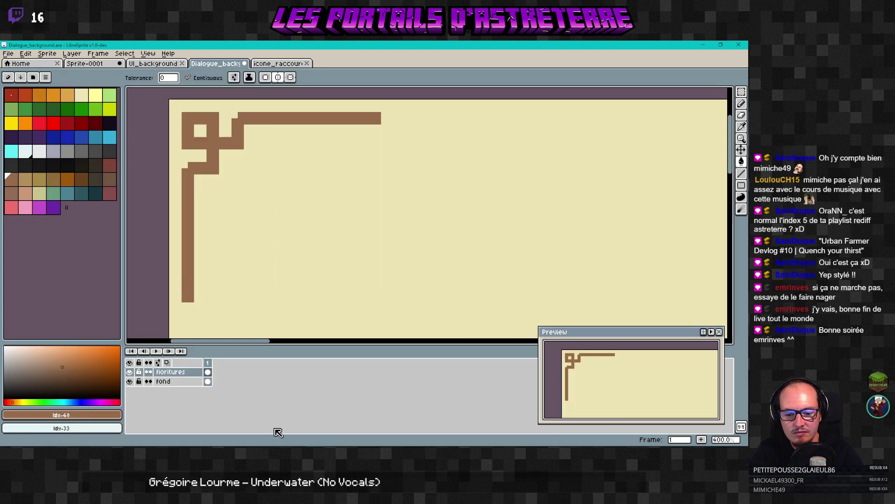
Step: Switch to Godot and examine the dialogue background in the Dialogue_Page scene with no node selected
{"action": "left_click", "coordinate": [261, 455]}
{"action": "left_click", "coordinate": [296, 423]}
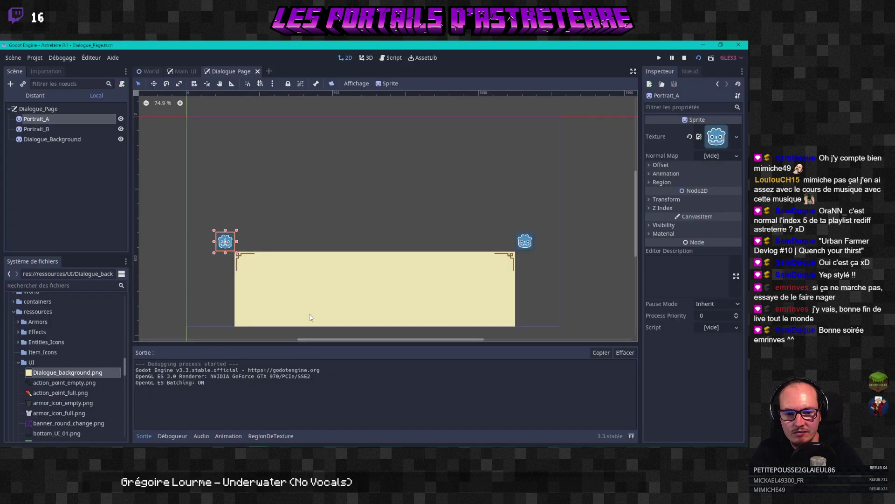
{"action": "left_click", "coordinate": [422, 223]}
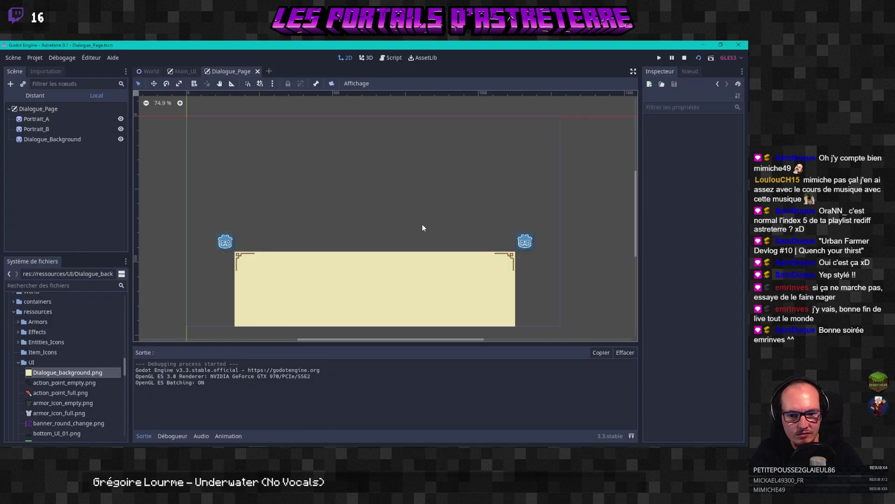
{"action": "scroll", "coordinate": [380, 290], "scroll_direction": "up", "scroll_amount": 2}
{"action": "middle_click_drag", "start_coordinate": [381, 290], "coordinate": [373, 271]}
Step: Switch back to LibreSprite and bring up the UI_background sprite, undoing the stray fill on its dark tile texture
{"action": "key", "text": "alt+Tab"}
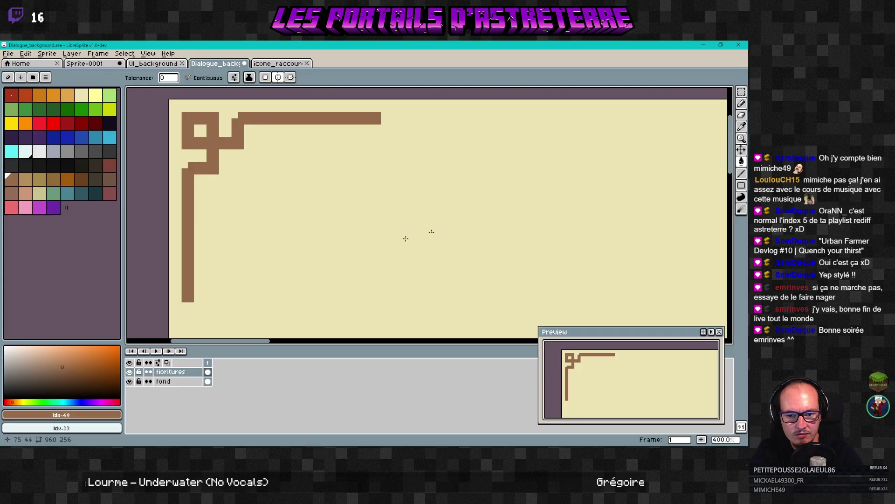
{"action": "scroll", "coordinate": [406, 238], "scroll_direction": "down", "scroll_amount": 3}
{"action": "scroll", "coordinate": [413, 224], "scroll_direction": "up", "scroll_amount": 2}
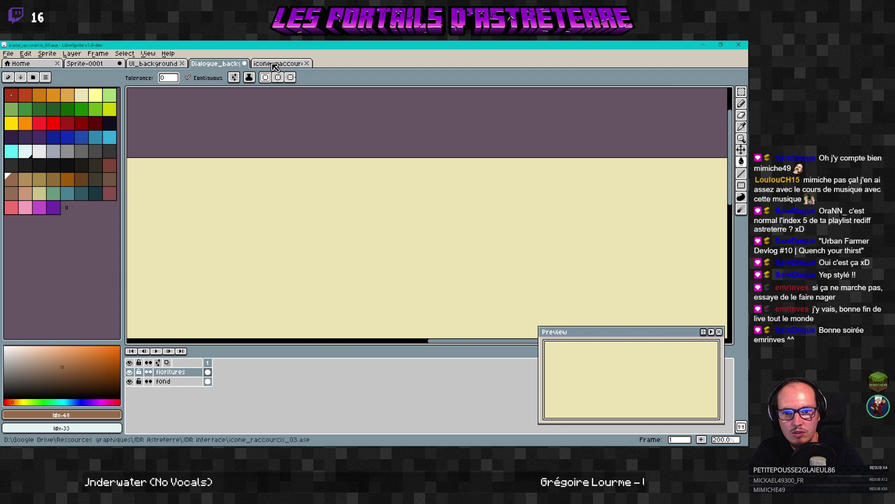
{"action": "left_click", "coordinate": [289, 63]}
{"action": "left_click", "coordinate": [159, 63]}
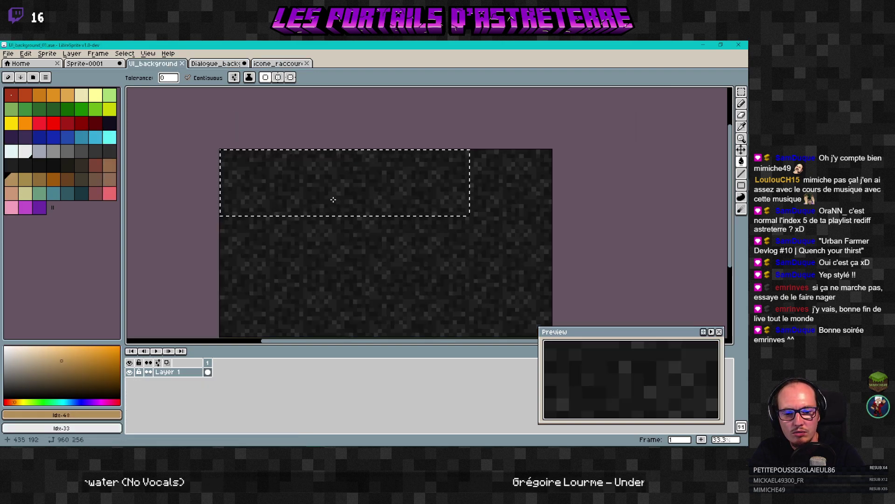
{"action": "scroll", "coordinate": [251, 160], "scroll_direction": "up", "scroll_amount": 4}
{"action": "scroll", "coordinate": [290, 168], "scroll_direction": "down", "scroll_amount": 2}
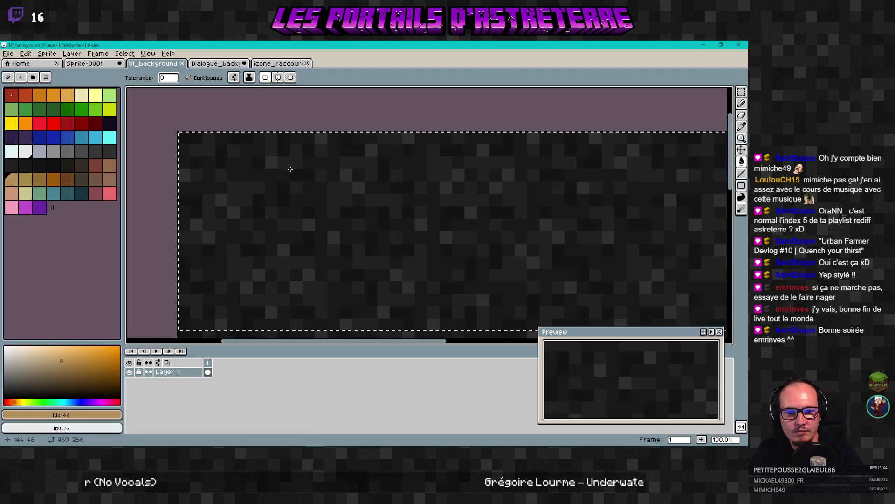
{"action": "scroll", "coordinate": [366, 176], "scroll_direction": "up", "scroll_amount": 1}
{"action": "left_click", "coordinate": [375, 169]}
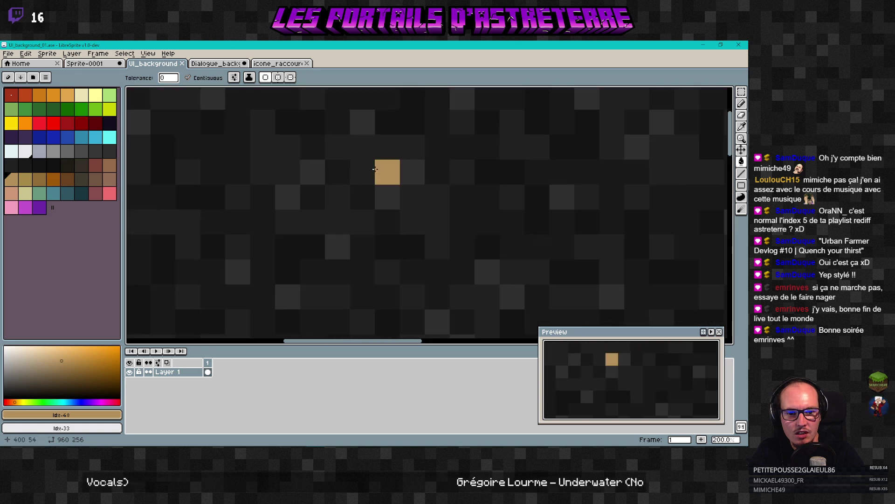
{"action": "key", "text": "ctrl+z"}
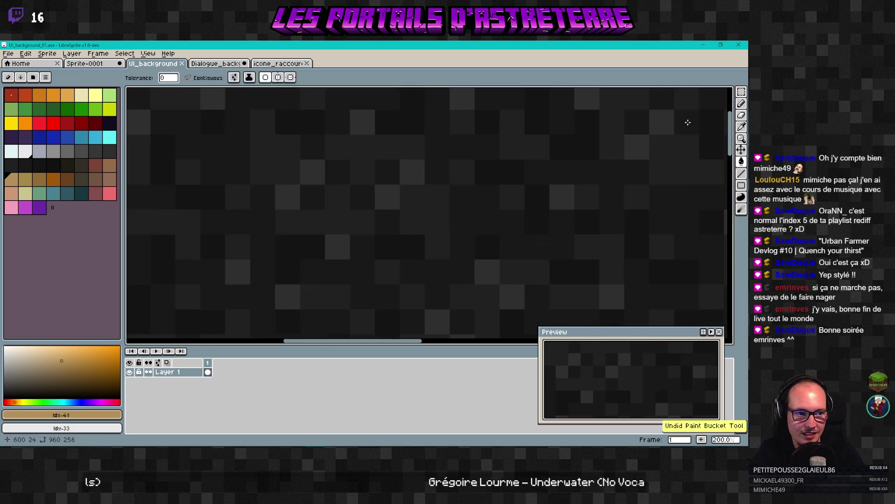
Step: Switch to the rectangular marquee and drop the existing selection in the UI background
{"action": "left_click", "coordinate": [742, 92]}
{"action": "left_click", "coordinate": [343, 190]}
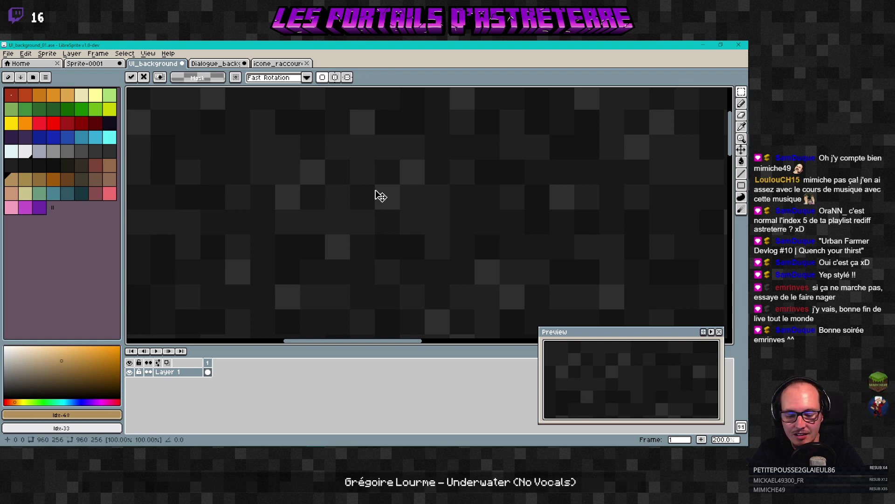
{"action": "key", "text": "Return"}
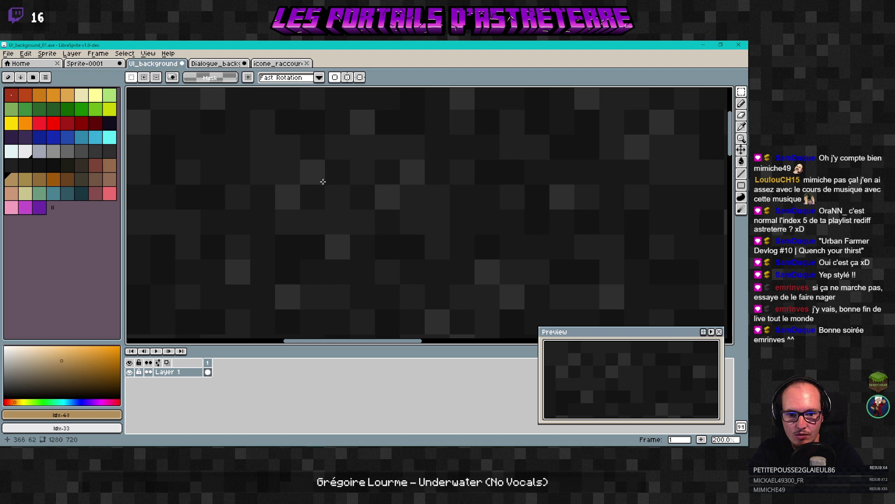
Step: Select a 64 × 48 px block of tiles in the upper-right area of the dark texture
{"action": "scroll", "coordinate": [398, 208], "scroll_direction": "down", "scroll_amount": 2}
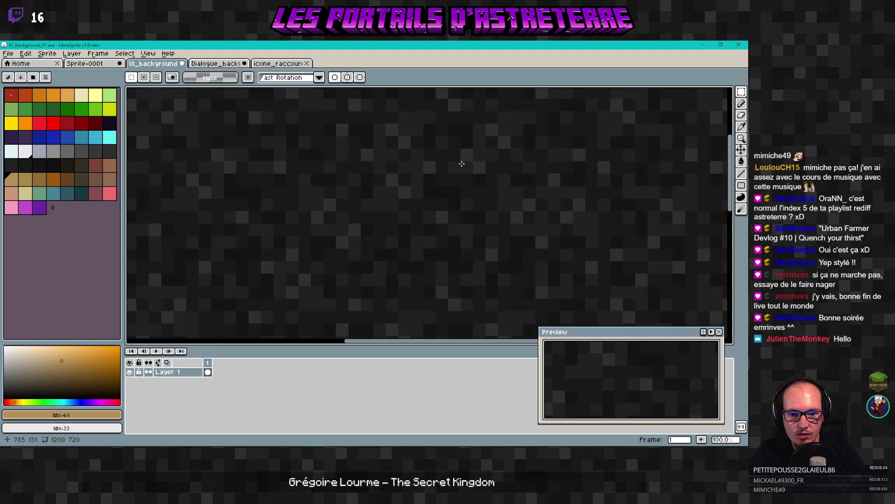
{"action": "scroll", "coordinate": [284, 214], "scroll_direction": "up", "scroll_amount": 2}
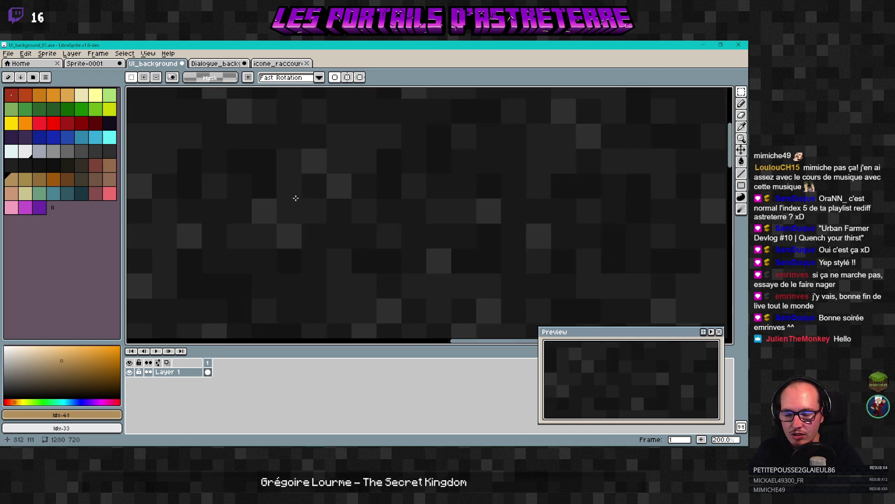
{"action": "scroll", "coordinate": [326, 184], "scroll_direction": "right", "scroll_amount": 3, "text": "shift"}
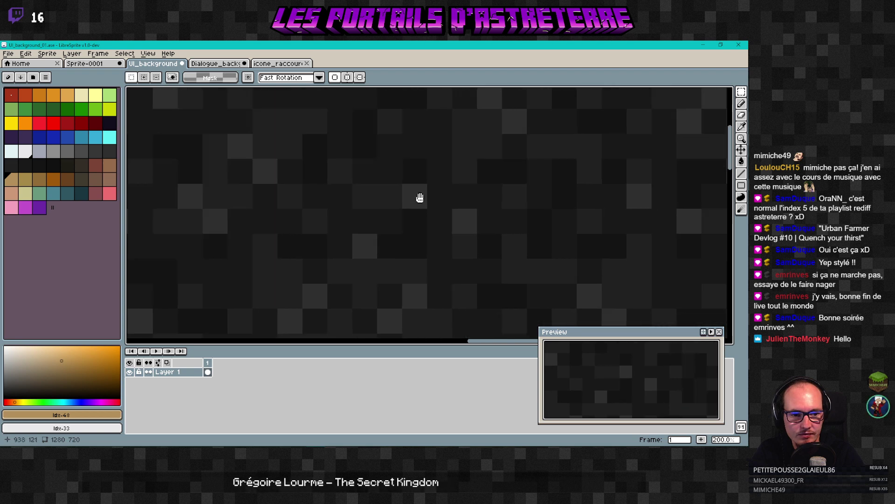
{"action": "scroll", "coordinate": [410, 179], "scroll_direction": "up", "scroll_amount": 1}
{"action": "scroll", "coordinate": [410, 179], "scroll_direction": "right", "scroll_amount": 1, "text": "shift"}
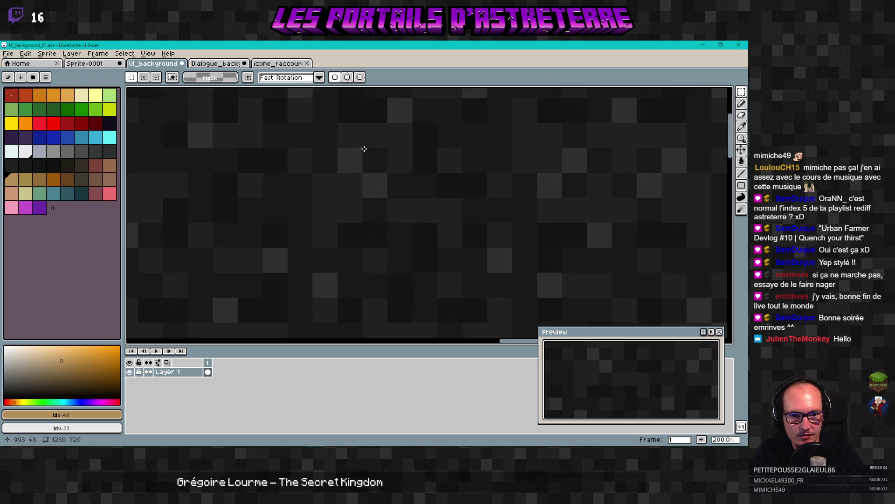
{"action": "left_click_drag", "start_coordinate": [381, 161], "coordinate": [462, 222]}
{"action": "scroll", "coordinate": [476, 222], "scroll_direction": "up", "scroll_amount": 2}
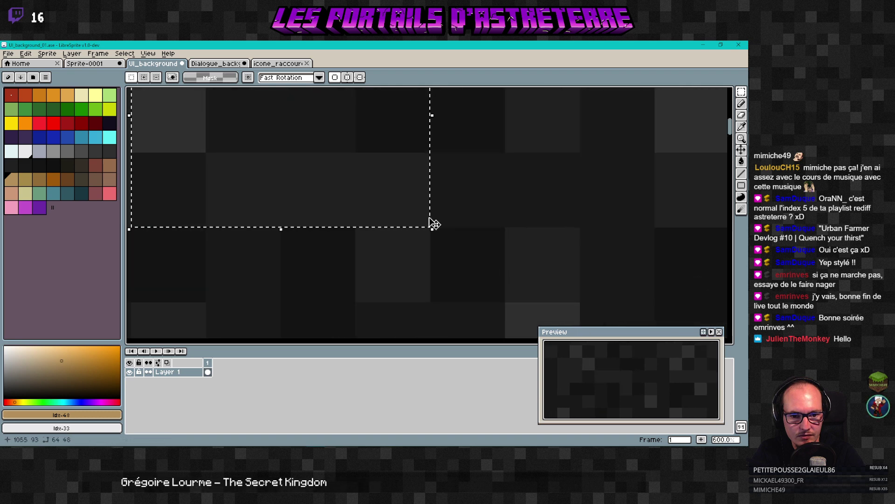
{"action": "scroll", "coordinate": [353, 190], "scroll_direction": "down", "scroll_amount": 1}
{"action": "middle_click_drag", "start_coordinate": [353, 190], "coordinate": [385, 233]}
{"action": "scroll", "coordinate": [387, 231], "scroll_direction": "down", "scroll_amount": 1}
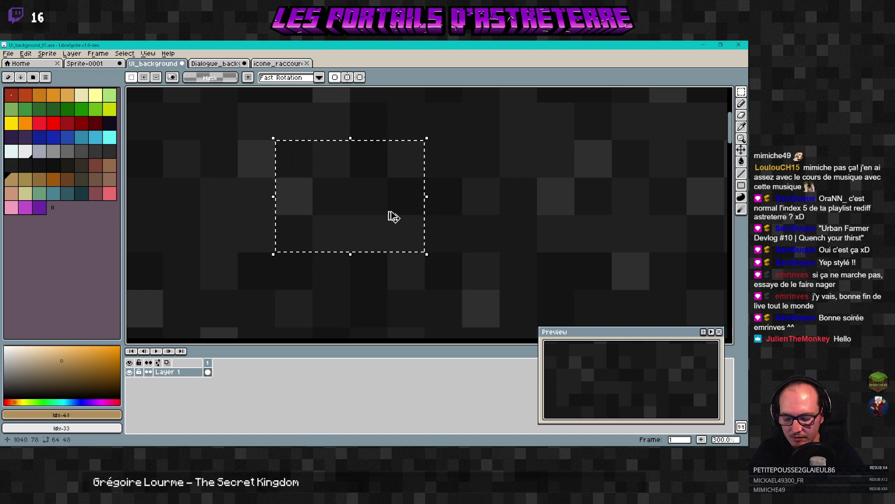
Step: Switch to the Dialogue_background sprite and add a new layer named Carrés above the existing ones
{"action": "left_click", "coordinate": [219, 63]}
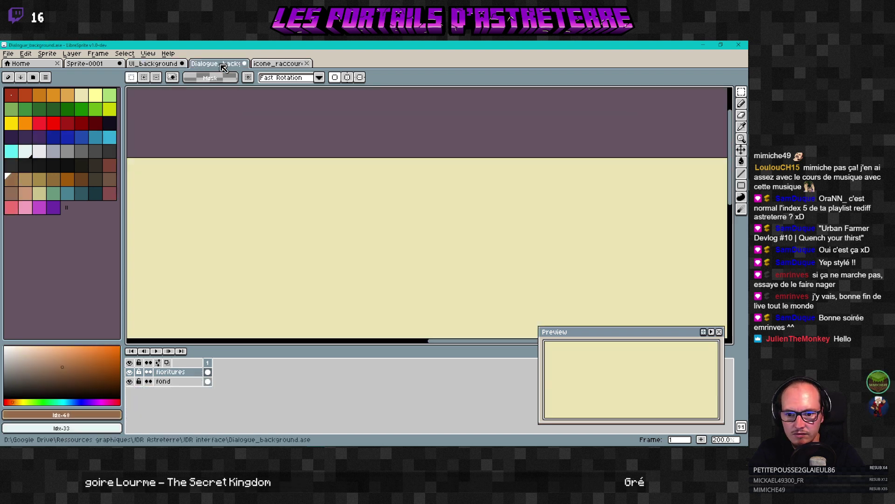
{"action": "scroll", "coordinate": [269, 193], "scroll_direction": "down", "scroll_amount": 4}
{"action": "middle_click_drag", "start_coordinate": [269, 193], "coordinate": [372, 180]}
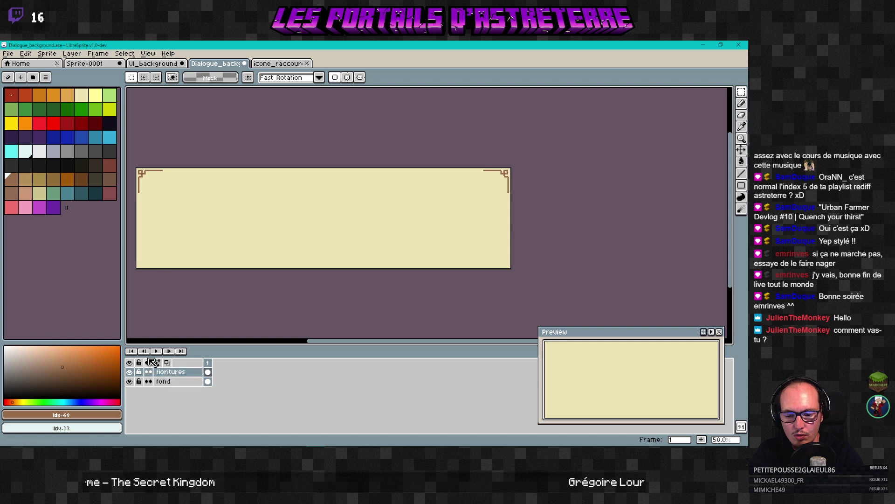
{"action": "left_click", "coordinate": [98, 54]}
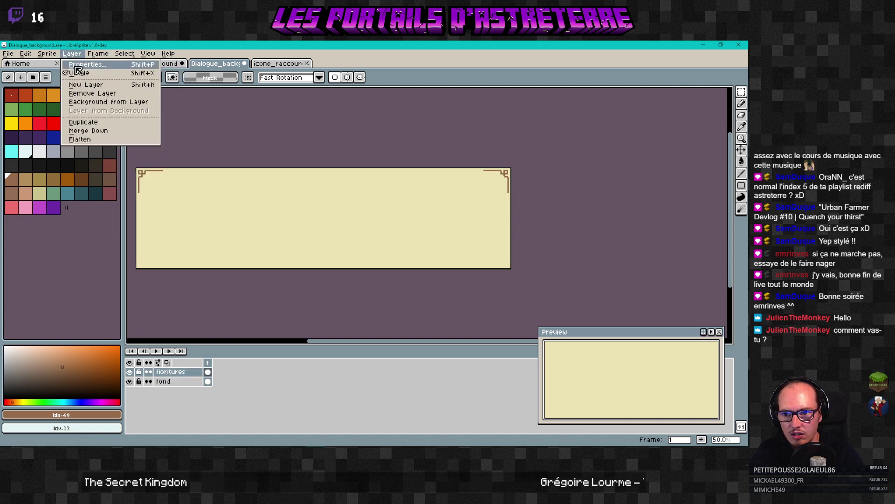
{"action": "left_click", "coordinate": [83, 87]}
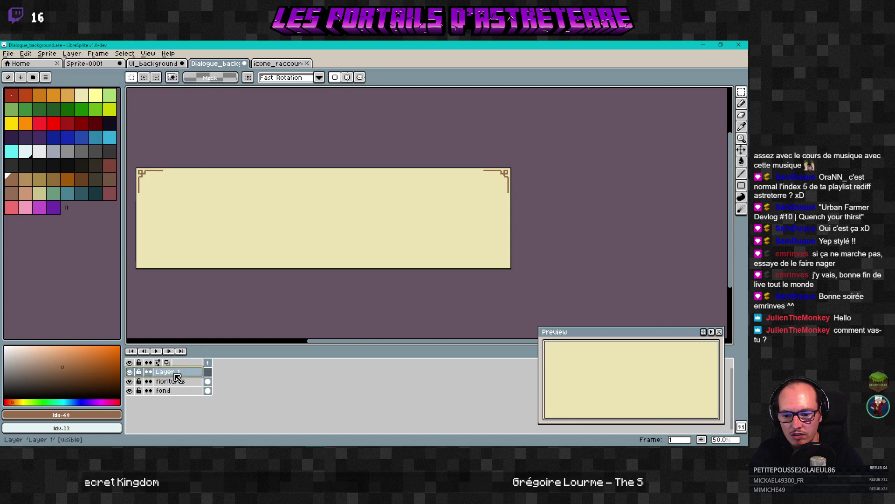
{"action": "double_click", "coordinate": [175, 372]}
{"action": "type", "text": "Carrés"}
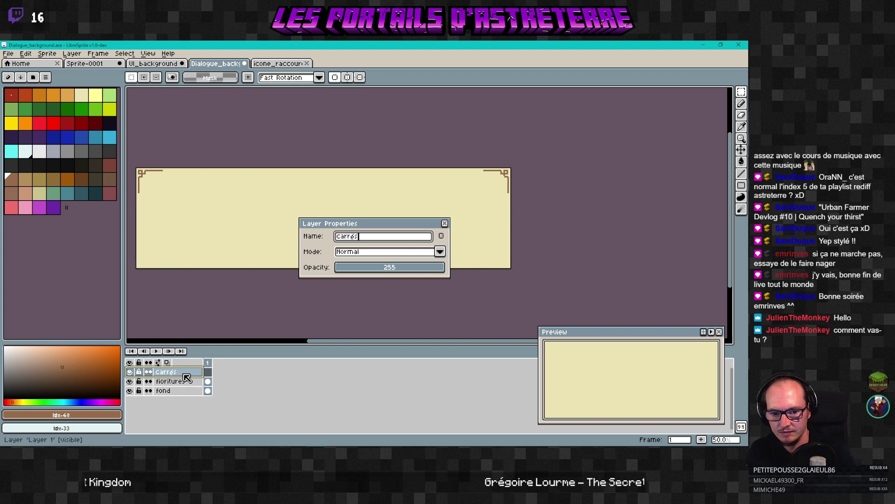
{"action": "key", "text": "Return"}
Step: Paste the copied 64 × 48 px tile block on the Carrés layer, flush with the panel's upper edge at about x 757
{"action": "scroll", "coordinate": [330, 210], "scroll_direction": "up", "scroll_amount": 4}
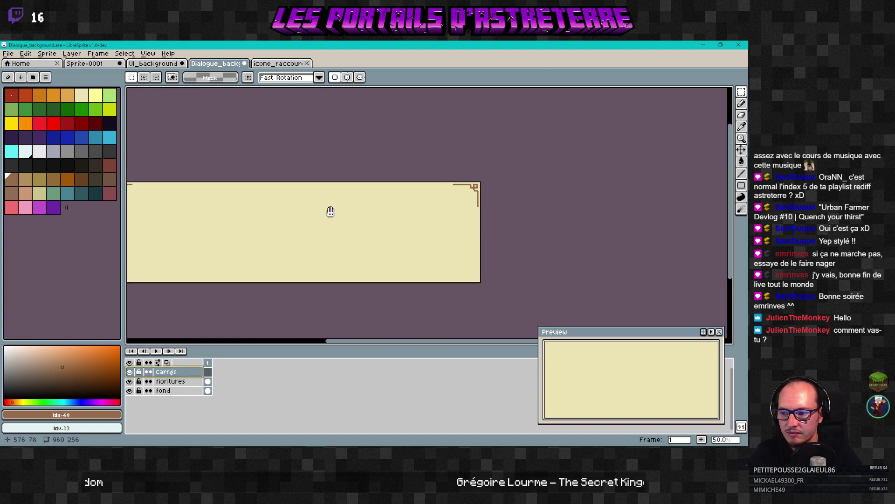
{"action": "key", "text": "ctrl+v"}
{"action": "left_click_drag", "start_coordinate": [394, 198], "coordinate": [414, 151]}
{"action": "scroll", "coordinate": [422, 186], "scroll_direction": "down", "scroll_amount": 3}
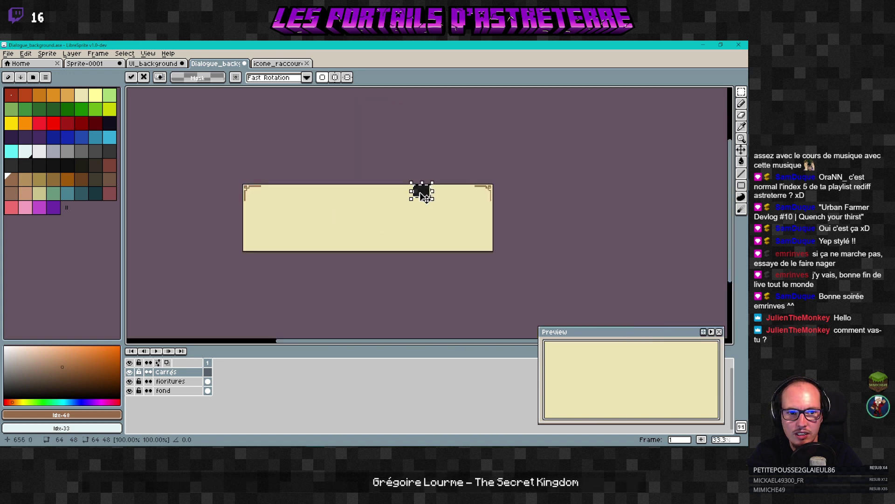
{"action": "scroll", "coordinate": [466, 190], "scroll_direction": "up", "scroll_amount": 2}
{"action": "middle_click_drag", "start_coordinate": [488, 178], "coordinate": [339, 190]}
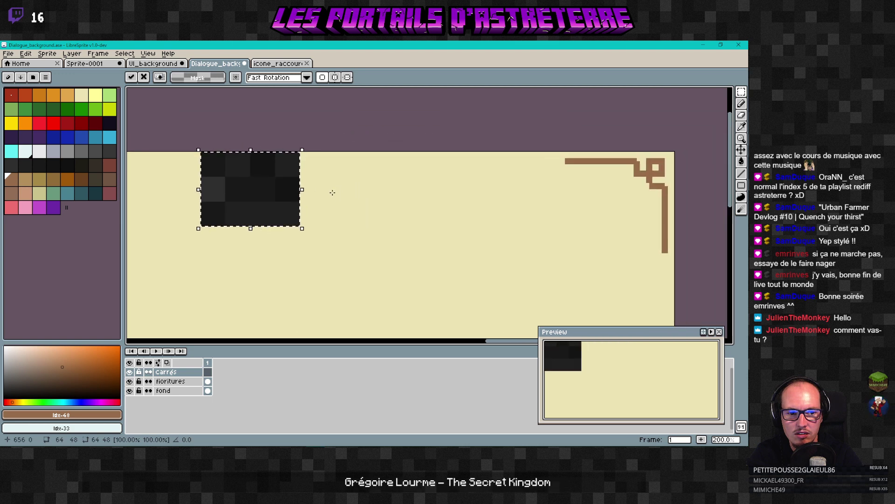
{"action": "left_click_drag", "start_coordinate": [261, 199], "coordinate": [412, 200]}
{"action": "scroll", "coordinate": [412, 201], "scroll_direction": "up", "scroll_amount": 2}
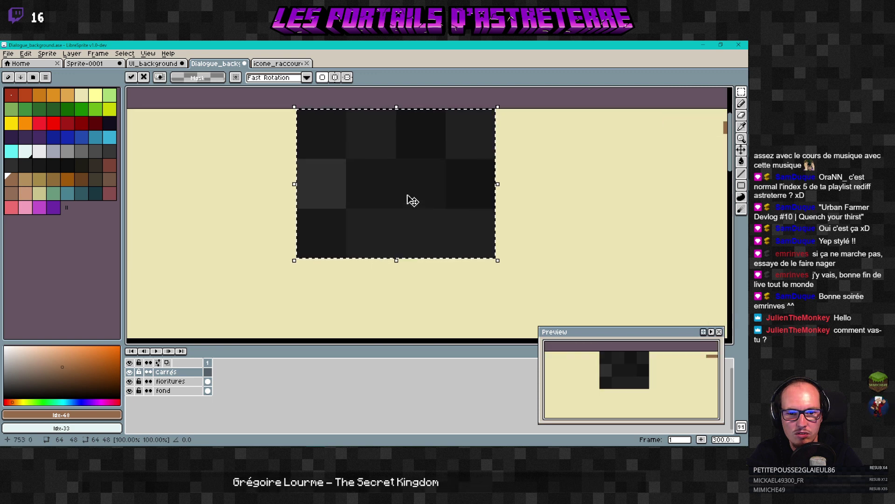
{"action": "left_click_drag", "start_coordinate": [411, 203], "coordinate": [422, 201]}
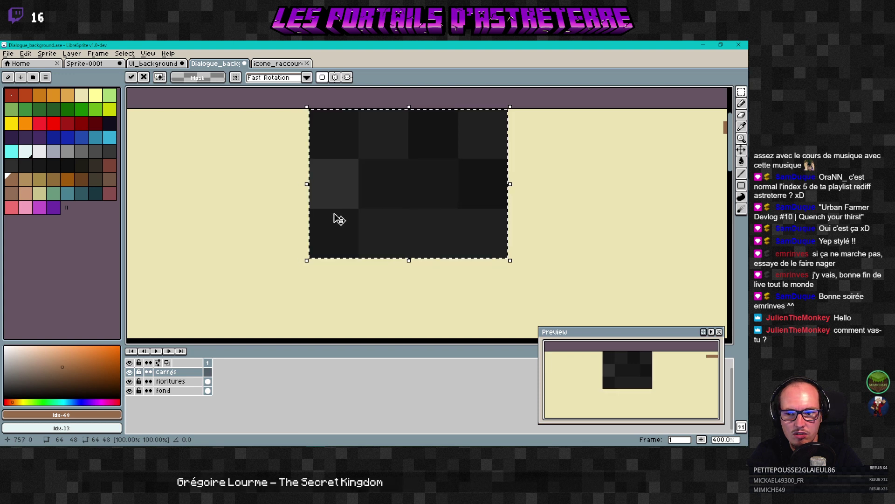
Step: Fill the block's second and fourth upper tiles, two central tiles and lower-left tile with pale yellow (index 6), and drop the selection
{"action": "left_click", "coordinate": [81, 95]}
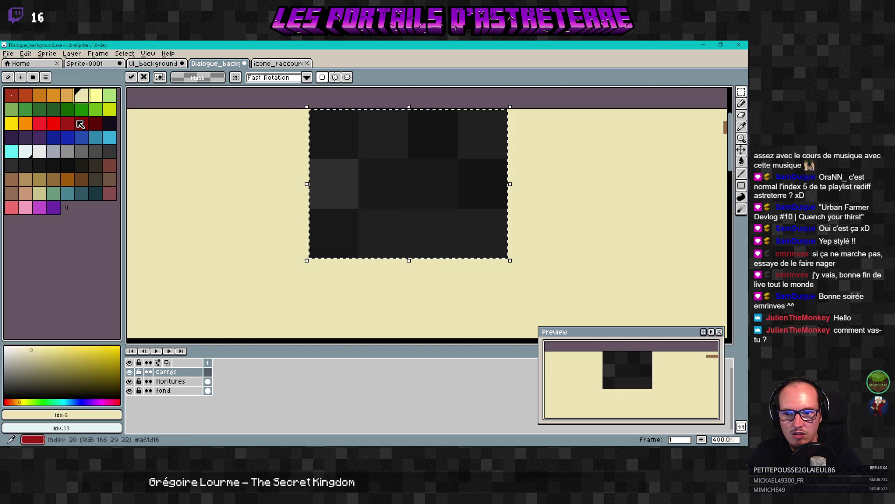
{"action": "left_click", "coordinate": [95, 97]}
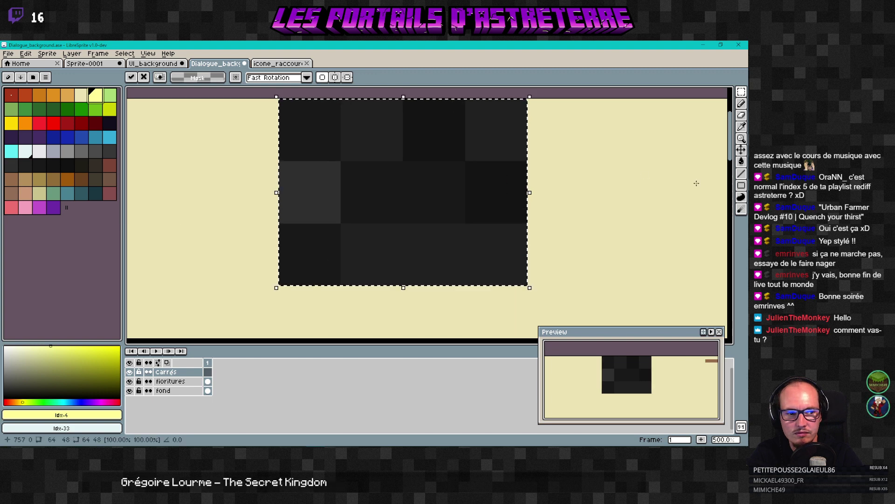
{"action": "key", "text": "plus"}
{"action": "left_click", "coordinate": [742, 162]}
{"action": "middle_click_drag", "start_coordinate": [493, 144], "coordinate": [454, 174]}
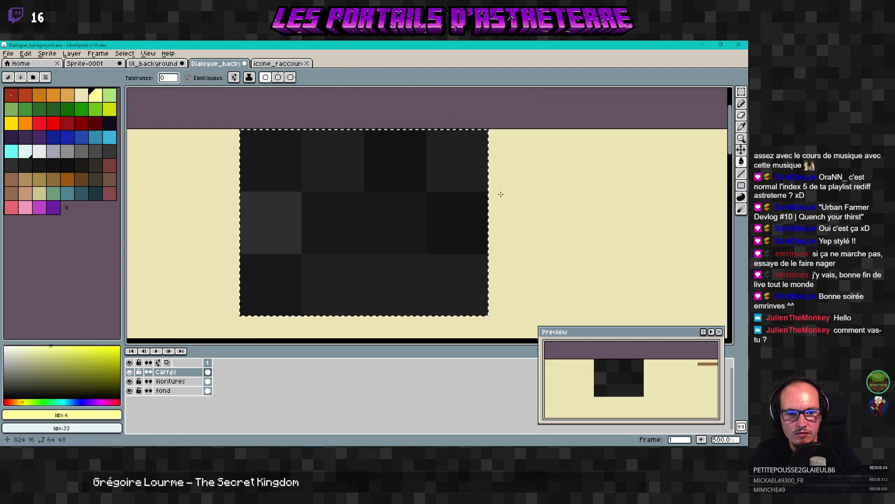
{"action": "left_click", "coordinate": [455, 175]}
{"action": "left_click", "coordinate": [334, 244]}
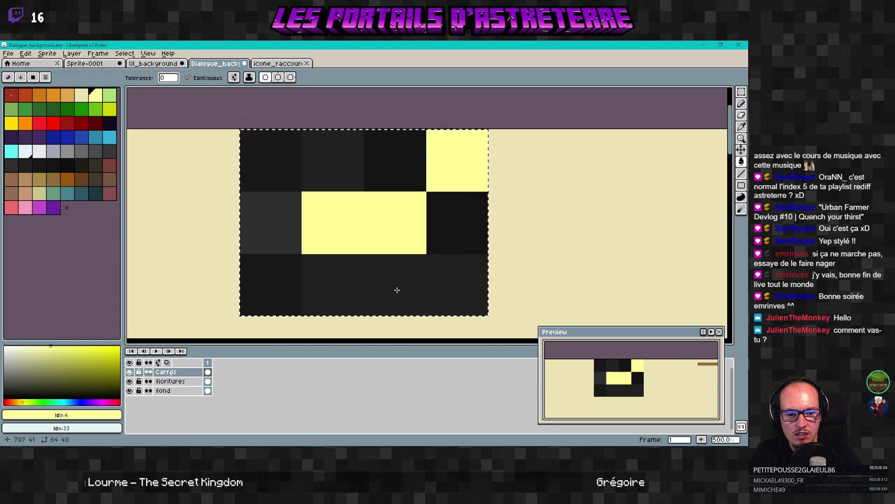
{"action": "left_click", "coordinate": [297, 182]}
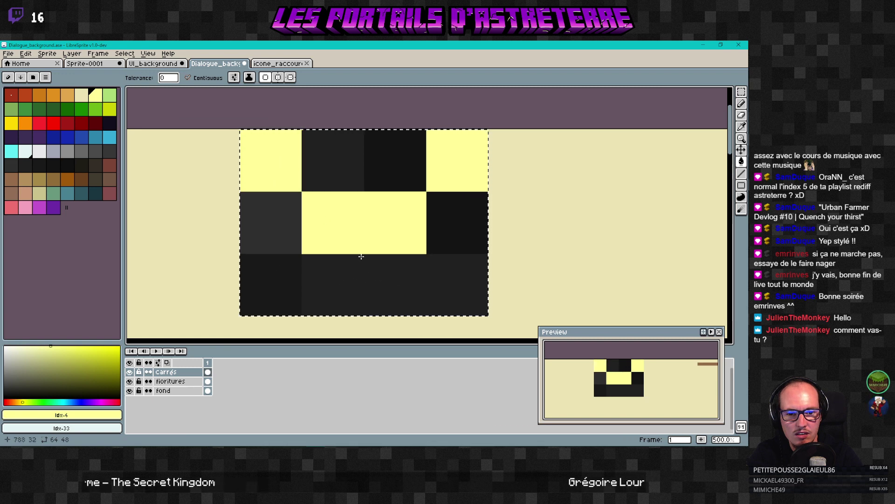
{"action": "key", "text": "ctrl+z"}
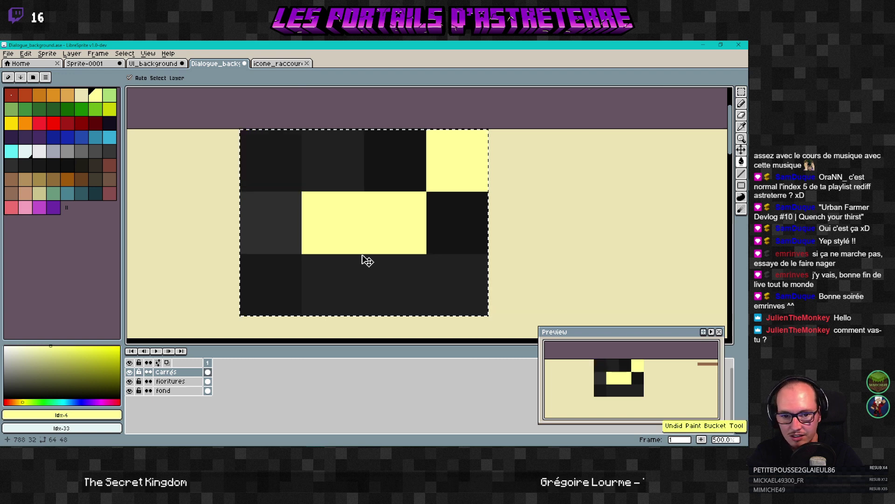
{"action": "left_click", "coordinate": [343, 184]}
{"action": "left_click", "coordinate": [293, 259]}
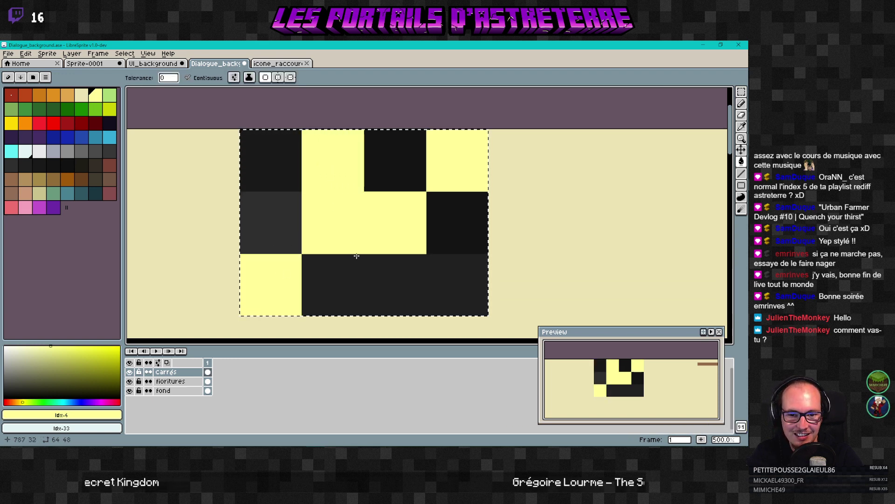
{"action": "key", "text": "ctrl+d"}
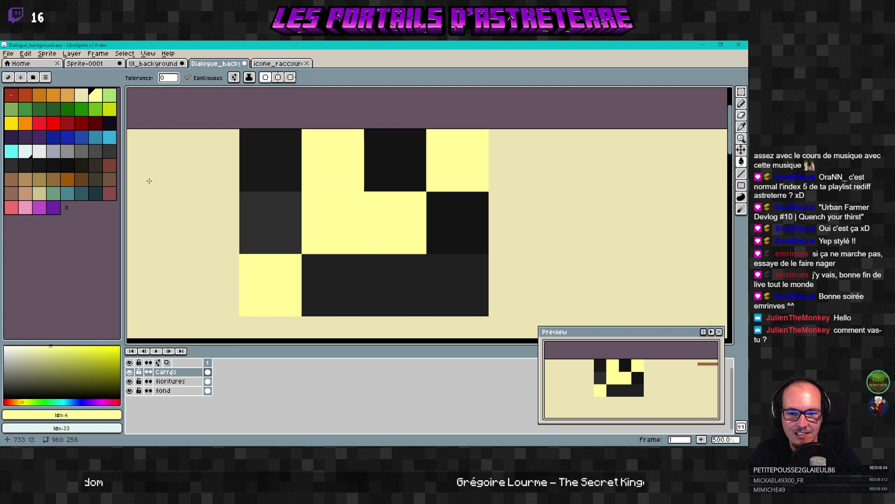
Step: Recolour the pale yellow tiles of the block with the muted olive-beige, index 58
{"action": "scroll", "coordinate": [313, 235], "scroll_direction": "down", "scroll_amount": 1}
{"action": "scroll", "coordinate": [313, 235], "scroll_direction": "down", "scroll_amount": 6}
{"action": "scroll", "coordinate": [328, 245], "scroll_direction": "up", "scroll_amount": 4}
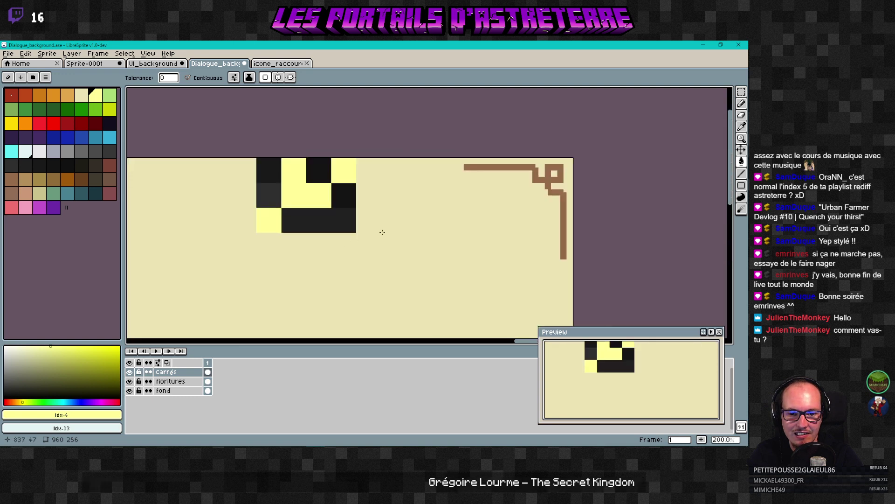
{"action": "left_click", "coordinate": [38, 193]}
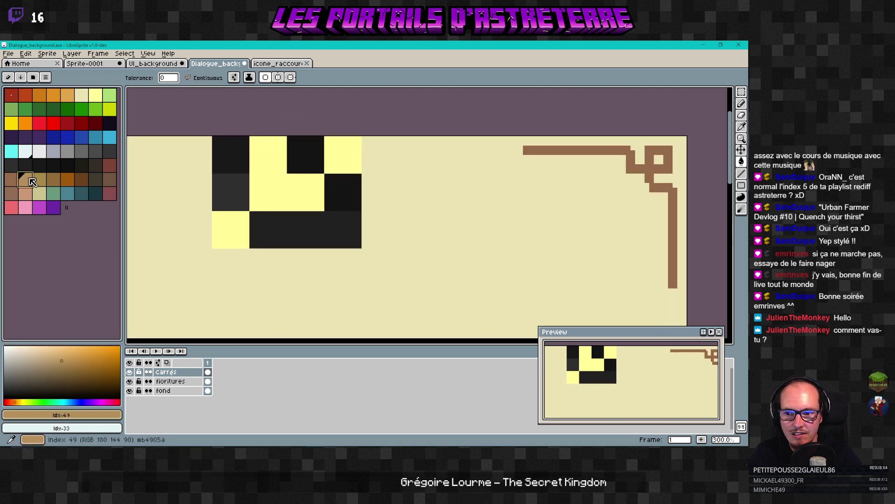
{"action": "left_click", "coordinate": [247, 157]}
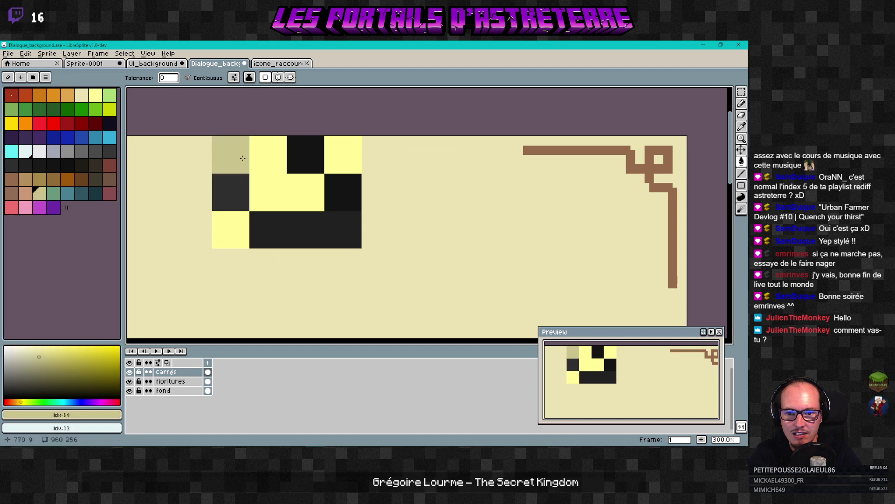
{"action": "key", "text": "ctrl+z"}
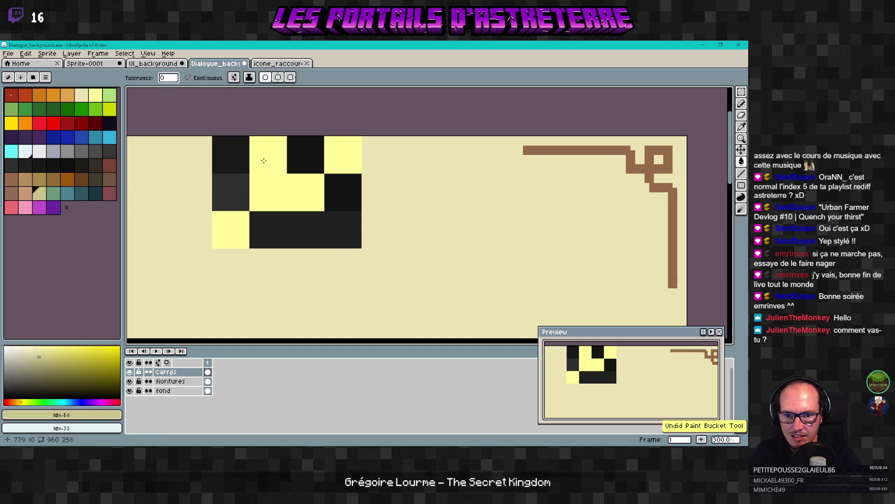
{"action": "left_click", "coordinate": [261, 157]}
{"action": "left_click", "coordinate": [340, 160]}
{"action": "left_click", "coordinate": [224, 229]}
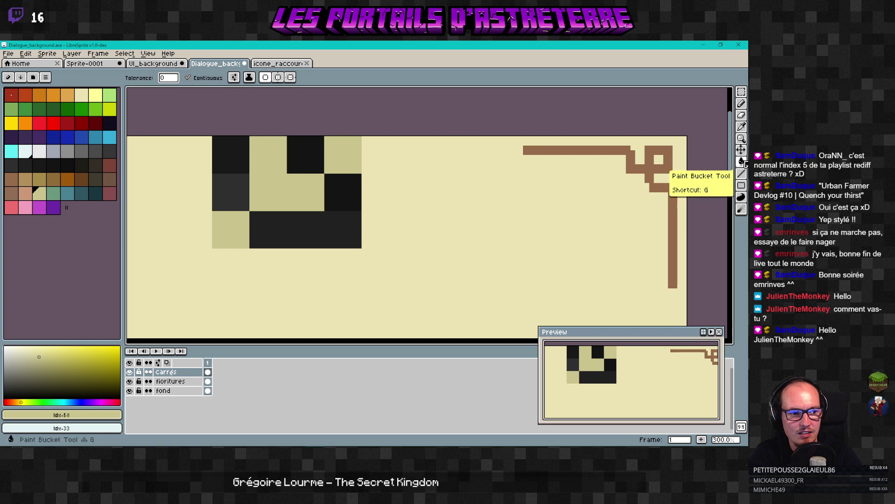
Step: Sample the panel's cream colour (index 5) and fill all remaining dark tiles of the block with it
{"action": "left_click", "coordinate": [196, 162], "text": "alt"}
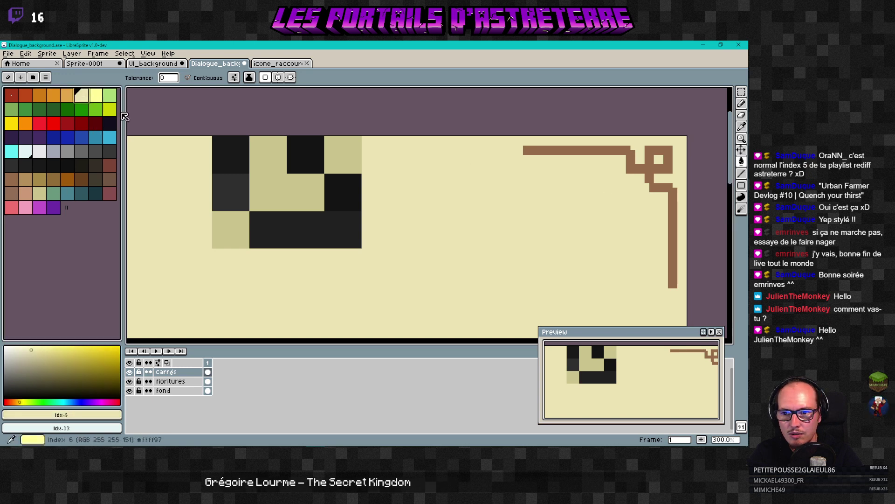
{"action": "left_click", "coordinate": [229, 162]}
{"action": "left_click", "coordinate": [231, 191]}
{"action": "left_click", "coordinate": [304, 154]}
{"action": "left_click", "coordinate": [345, 193]}
{"action": "left_click", "coordinate": [296, 227]}
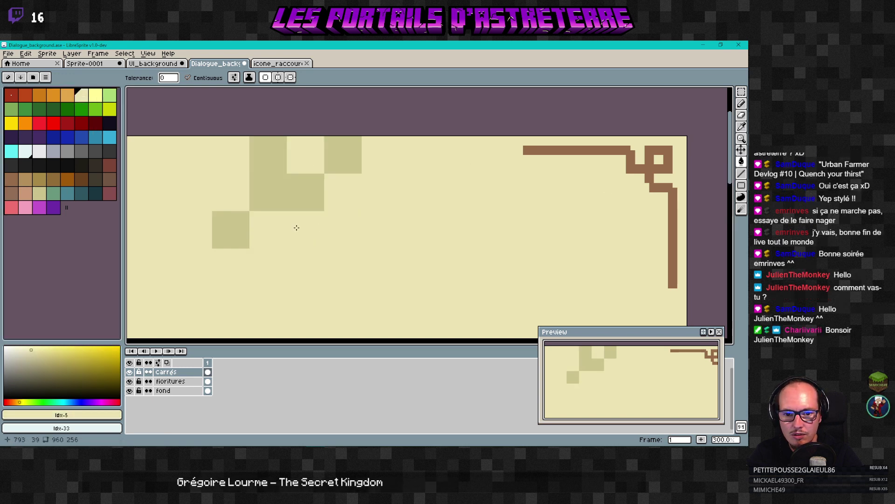
Step: Move the Carrés tile pattern to sit just inside and below the panel's upper-right corner ornament
{"action": "scroll", "coordinate": [354, 220], "scroll_direction": "down", "scroll_amount": 4}
{"action": "scroll", "coordinate": [347, 223], "scroll_direction": "up", "scroll_amount": 3}
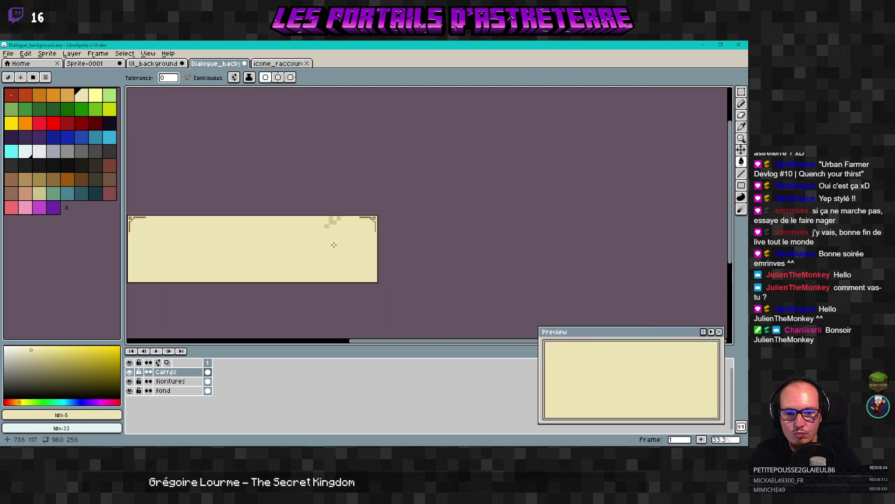
{"action": "scroll", "coordinate": [347, 223], "scroll_direction": "up", "scroll_amount": 1}
{"action": "scroll", "coordinate": [352, 208], "scroll_direction": "down", "scroll_amount": 1}
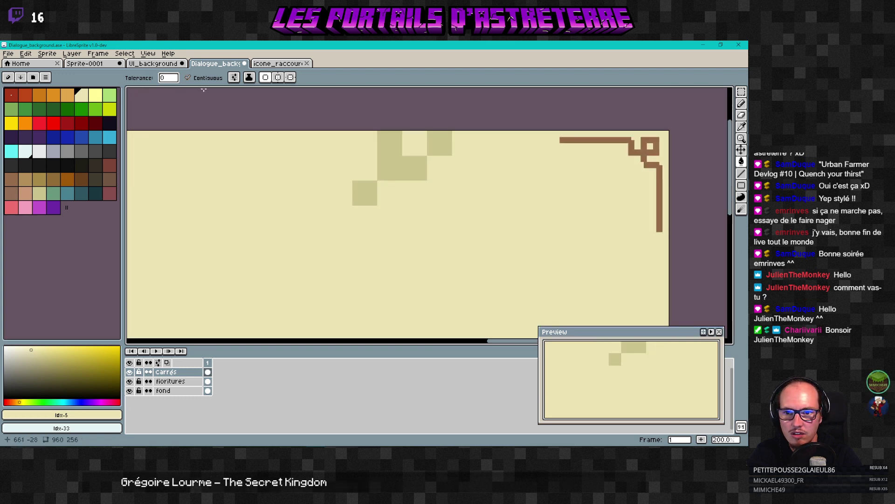
{"action": "left_click", "coordinate": [741, 150]}
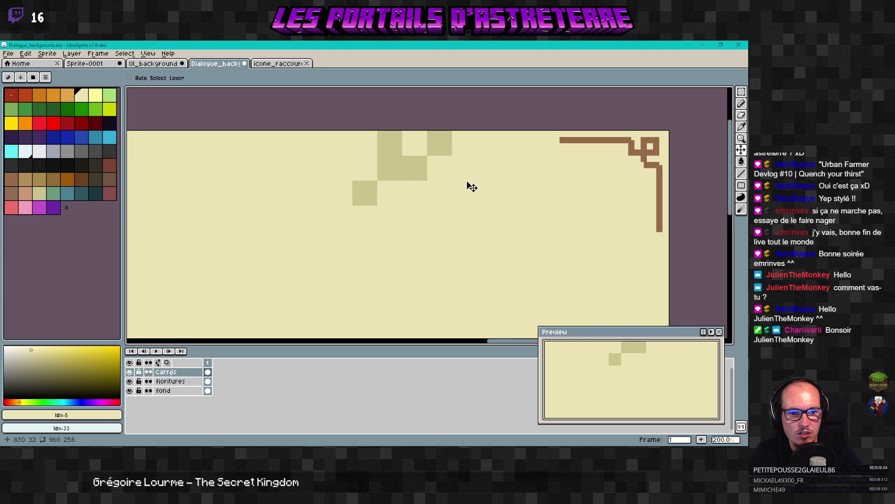
{"action": "left_click_drag", "start_coordinate": [422, 171], "coordinate": [534, 204]}
{"action": "scroll", "coordinate": [399, 263], "scroll_direction": "down", "scroll_amount": 3}
{"action": "scroll", "coordinate": [373, 267], "scroll_direction": "up", "scroll_amount": 1}
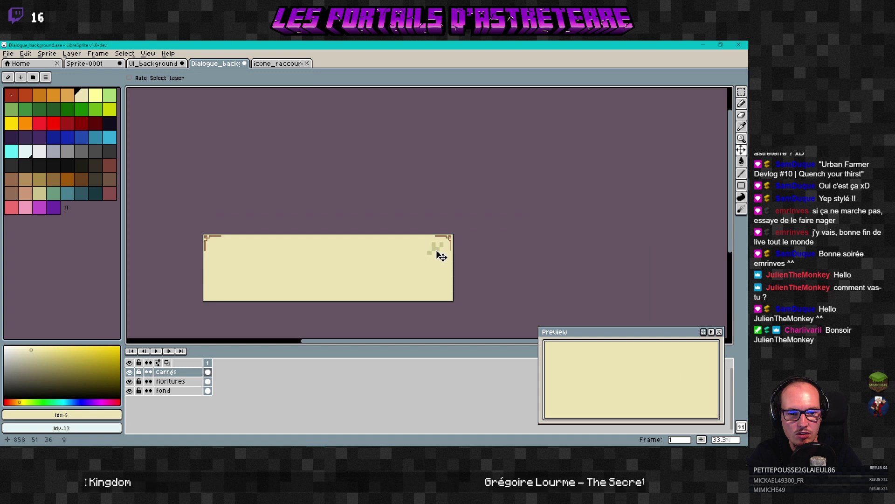
{"action": "scroll", "coordinate": [449, 275], "scroll_direction": "up", "scroll_amount": 5}
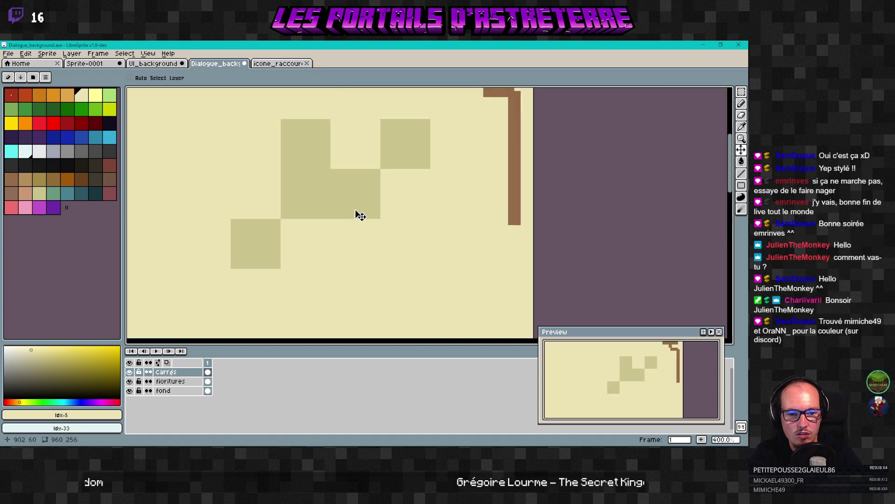
{"action": "scroll", "coordinate": [362, 224], "scroll_direction": "down", "scroll_amount": 4}
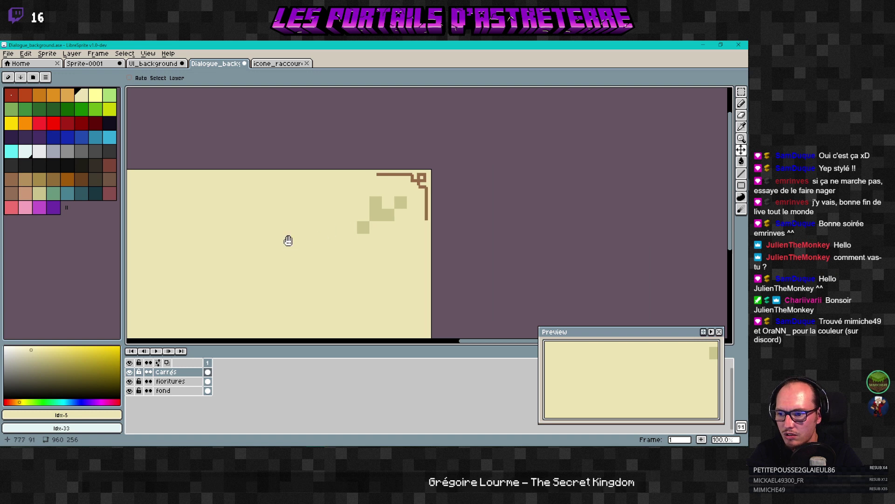
{"action": "scroll", "coordinate": [368, 210], "scroll_direction": "up", "scroll_amount": 1}
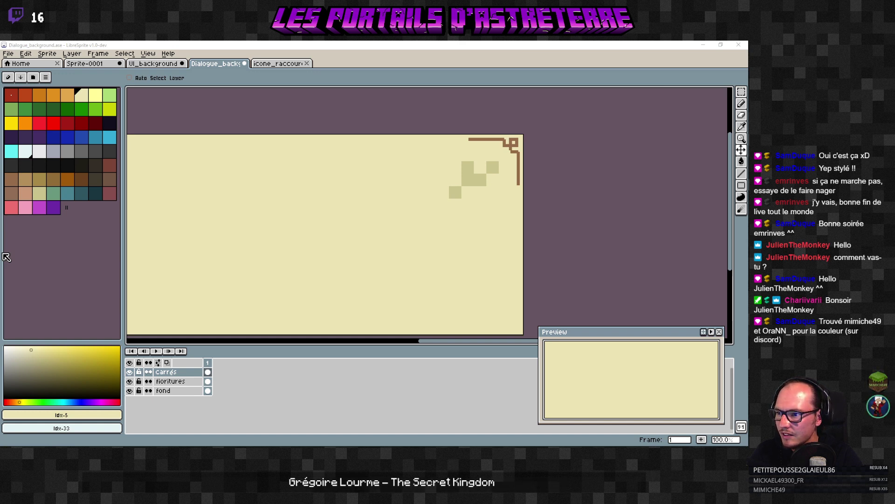
Step: Try to replace colour index 5 with index 33 on the Carrés layer using Replace Color
{"action": "left_click", "coordinate": [124, 53]}
{"action": "mouse_move", "coordinate": [25, 53]}
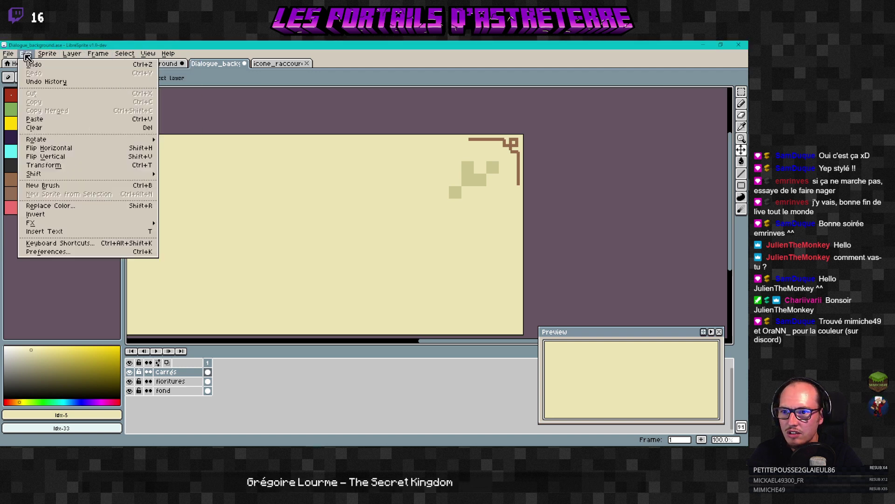
{"action": "left_click", "coordinate": [65, 209]}
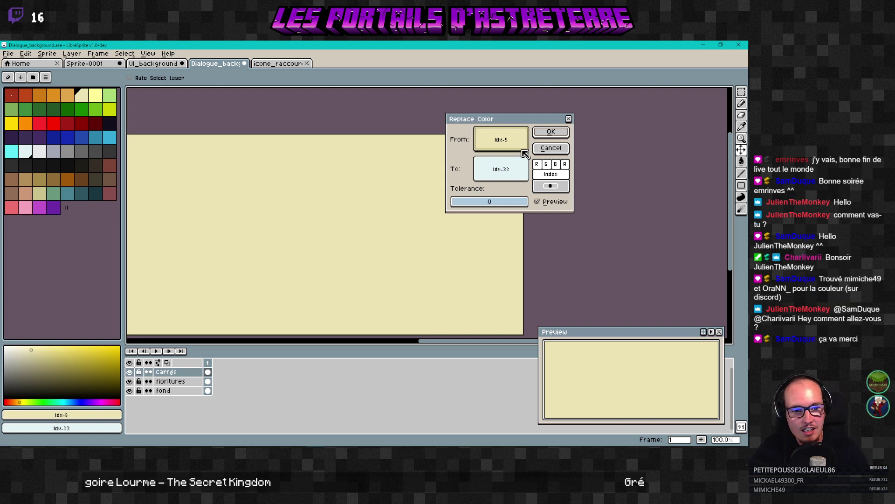
{"action": "left_click", "coordinate": [551, 132]}
{"action": "scroll", "coordinate": [385, 199], "scroll_direction": "down", "scroll_amount": 4}
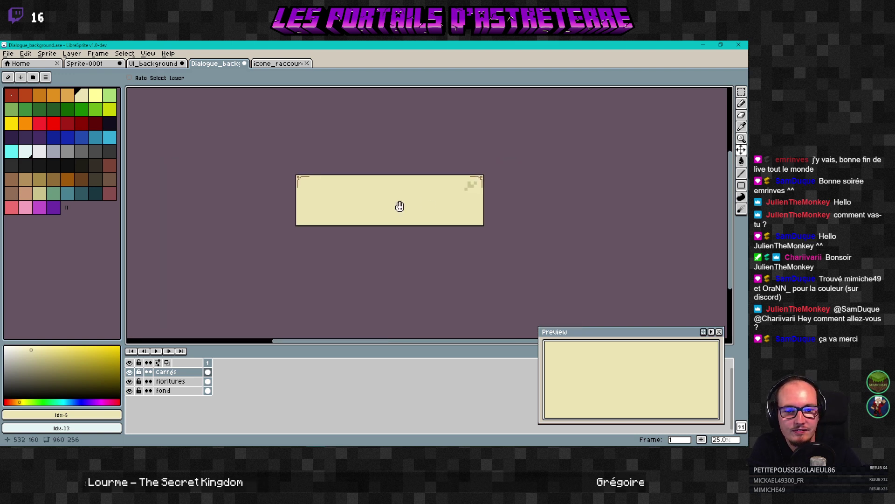
Step: Select a 96 by 80 px block of dark tiles in the UI_background texture
{"action": "scroll", "coordinate": [415, 202], "scroll_direction": "up", "scroll_amount": 2}
{"action": "left_click", "coordinate": [278, 64]}
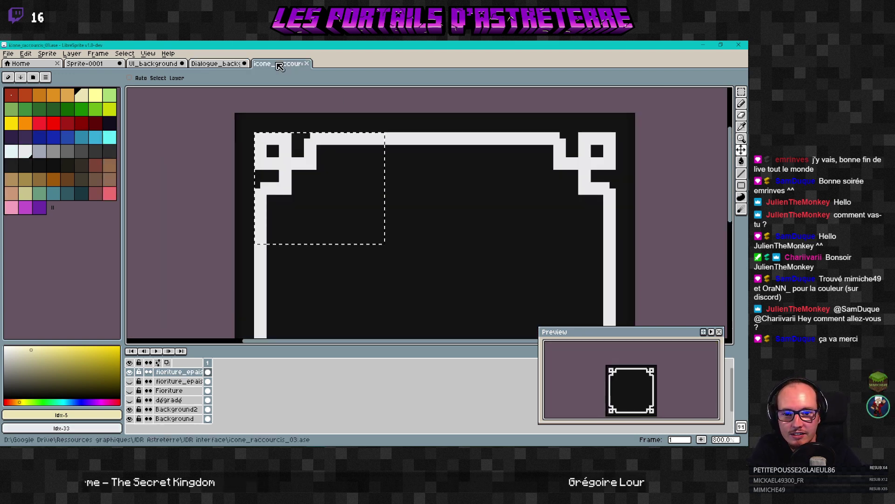
{"action": "left_click", "coordinate": [149, 64]}
{"action": "scroll", "coordinate": [462, 233], "scroll_direction": "down", "scroll_amount": 4}
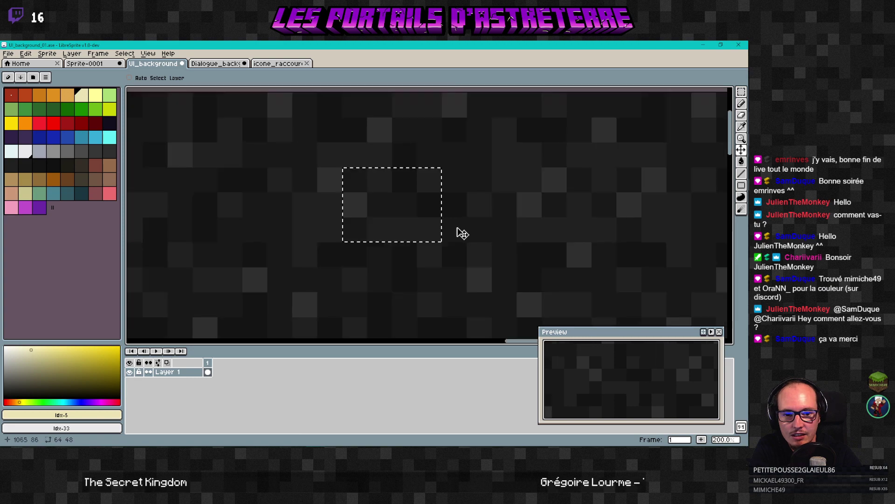
{"action": "scroll", "coordinate": [324, 280], "scroll_direction": "up", "scroll_amount": 3}
{"action": "middle_click_drag", "start_coordinate": [250, 246], "coordinate": [389, 240]}
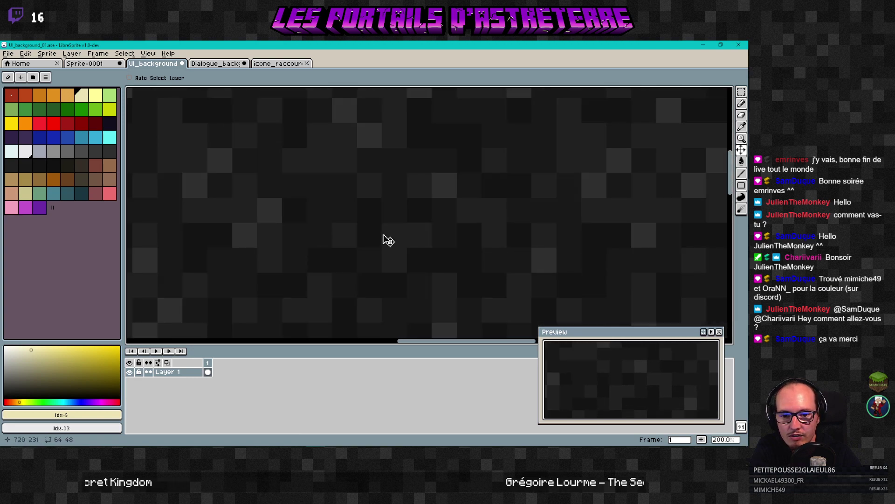
{"action": "left_click", "coordinate": [742, 93]}
{"action": "left_click", "coordinate": [683, 91]}
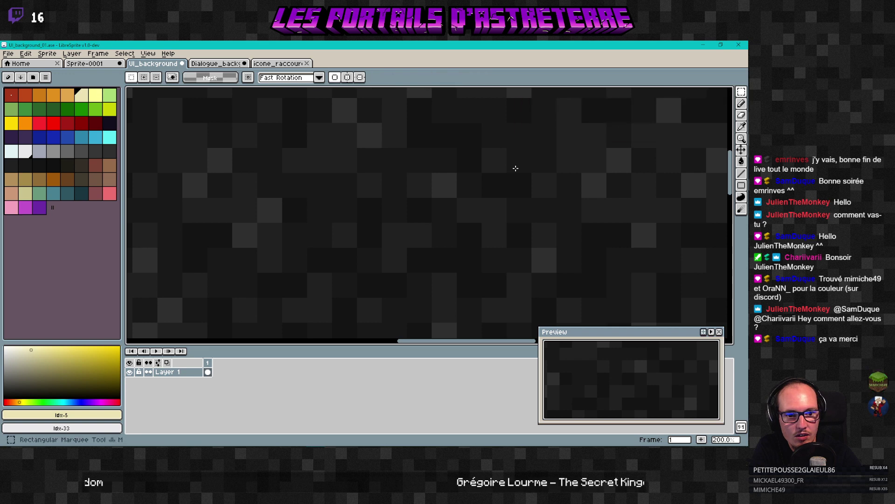
{"action": "middle_click_drag", "start_coordinate": [516, 168], "coordinate": [485, 126]}
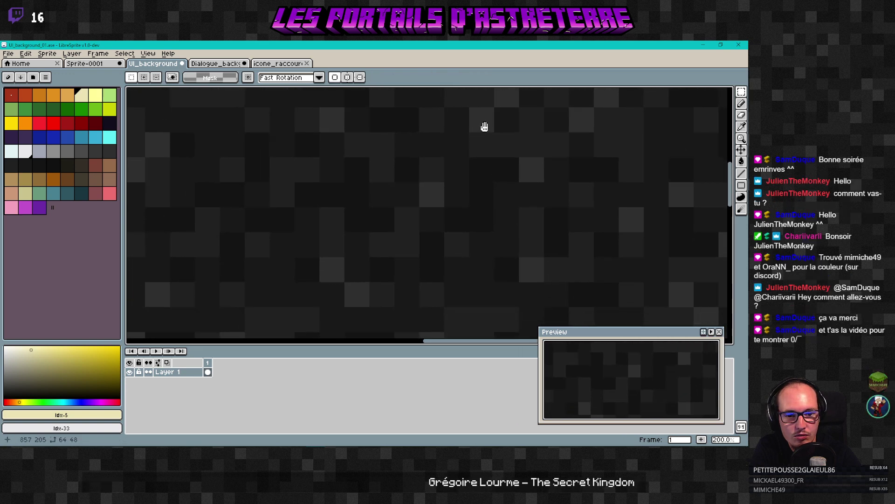
{"action": "left_click_drag", "start_coordinate": [390, 179], "coordinate": [518, 282]}
{"action": "scroll", "coordinate": [528, 286], "scroll_direction": "up", "scroll_amount": 3}
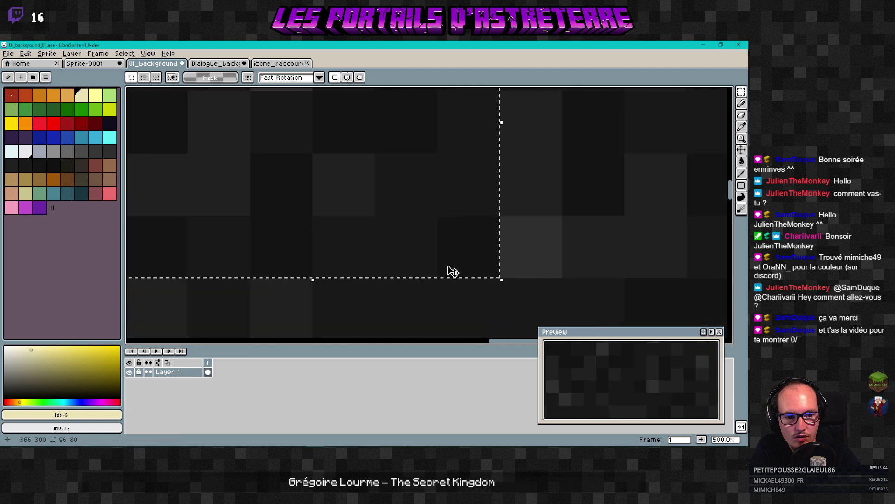
{"action": "scroll", "coordinate": [419, 247], "scroll_direction": "down", "scroll_amount": 4}
{"action": "scroll", "coordinate": [401, 236], "scroll_direction": "up", "scroll_amount": 2}
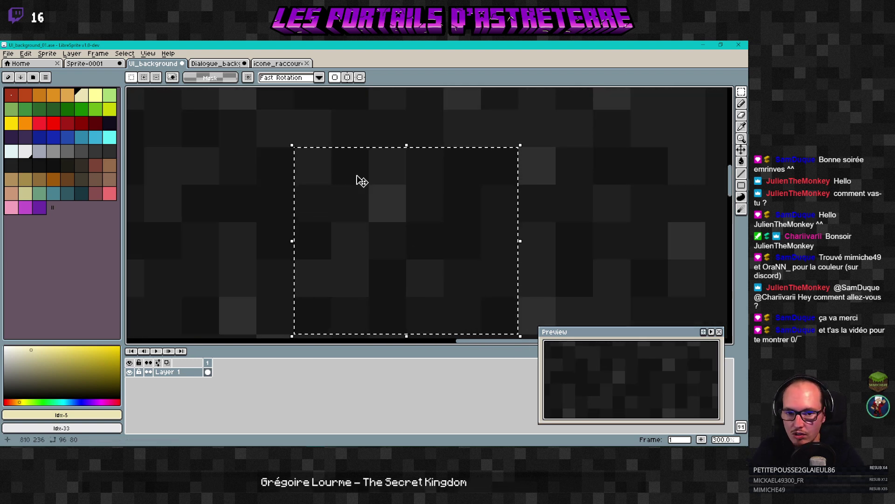
Step: Paste the copied tile block onto the Carrés layer in the dialogue panel's lower-left area and deselect it
{"action": "left_click", "coordinate": [278, 63]}
{"action": "left_click", "coordinate": [215, 63]}
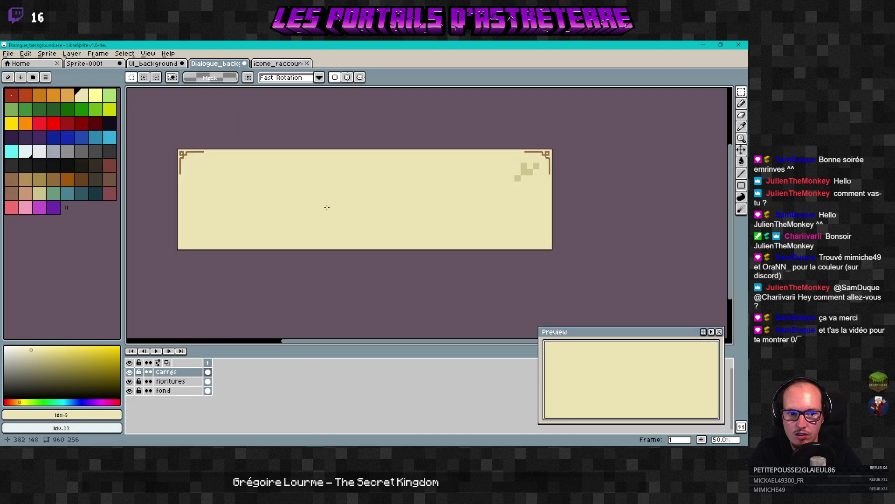
{"action": "key", "text": "ctrl+v"}
{"action": "left_click_drag", "start_coordinate": [351, 205], "coordinate": [258, 233]}
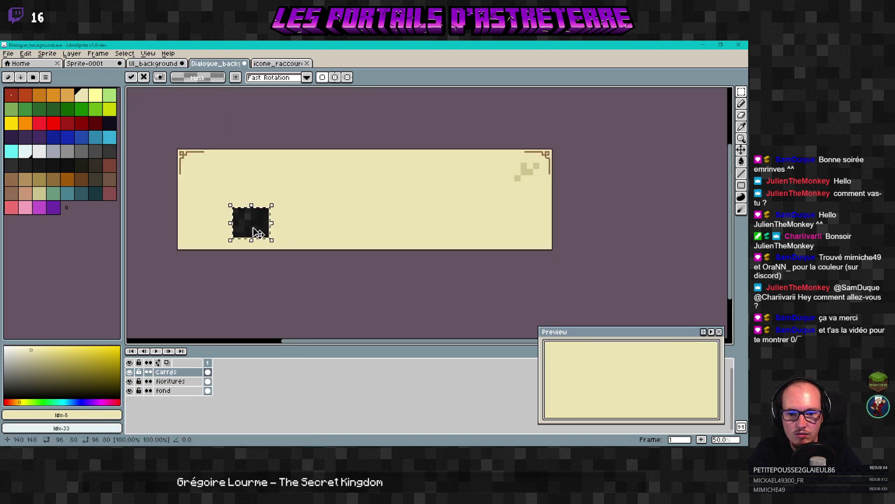
{"action": "scroll", "coordinate": [257, 232], "scroll_direction": "up", "scroll_amount": 4}
{"action": "scroll", "coordinate": [304, 198], "scroll_direction": "down", "scroll_amount": 2}
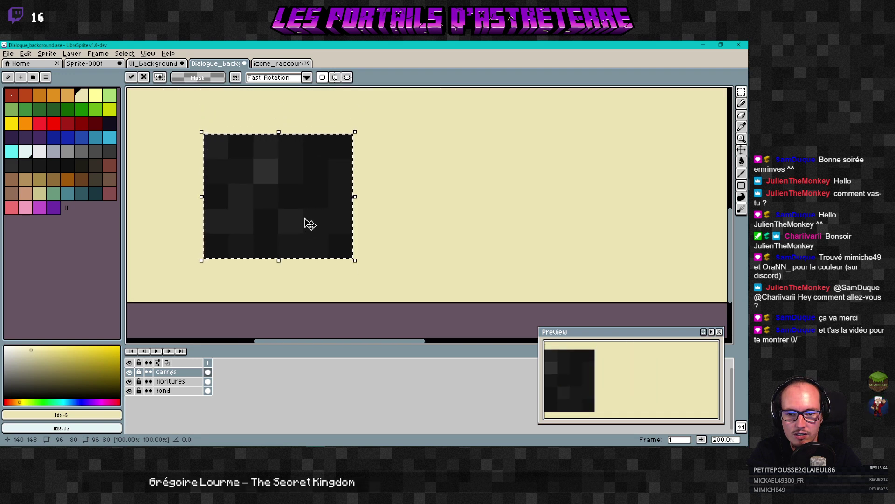
{"action": "scroll", "coordinate": [307, 222], "scroll_direction": "down", "scroll_amount": 1}
{"action": "scroll", "coordinate": [300, 216], "scroll_direction": "up", "scroll_amount": 1}
{"action": "scroll", "coordinate": [300, 216], "scroll_direction": "down", "scroll_amount": 1}
{"action": "scroll", "coordinate": [312, 228], "scroll_direction": "up", "scroll_amount": 1}
{"action": "scroll", "coordinate": [390, 211], "scroll_direction": "up", "scroll_amount": 1}
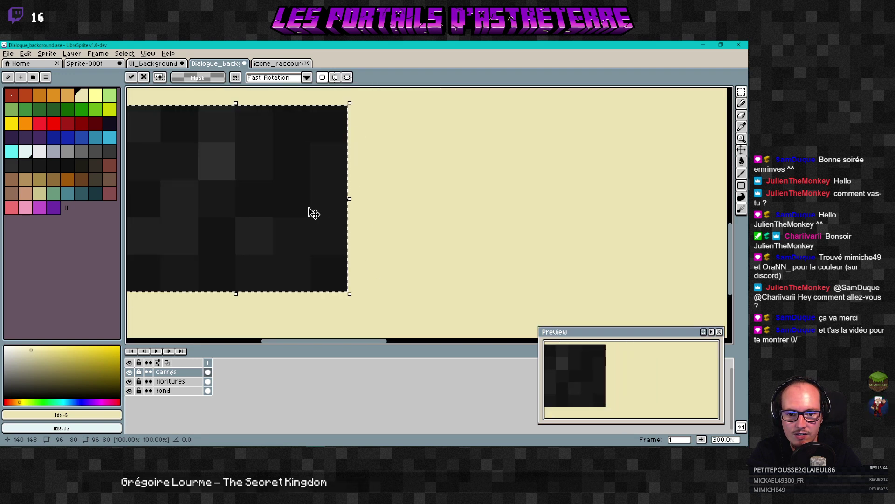
{"action": "middle_click_drag", "start_coordinate": [314, 213], "coordinate": [380, 208]}
{"action": "key", "text": "w"}
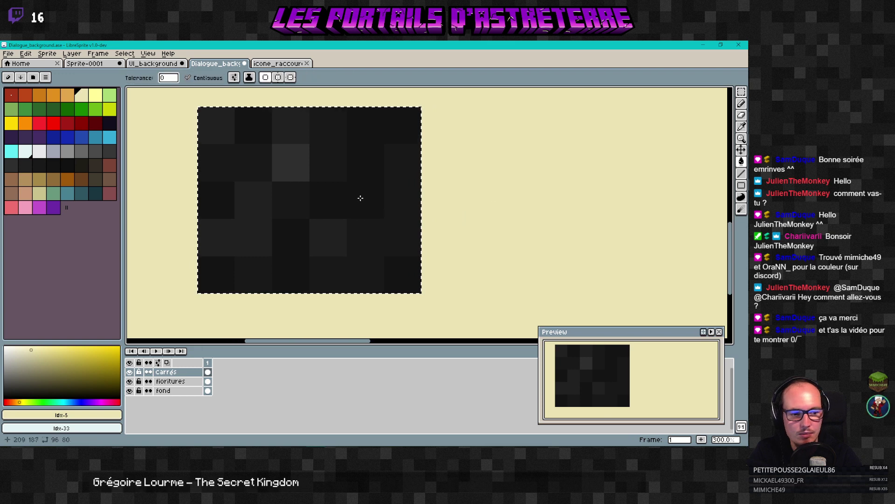
{"action": "key", "text": "ctrl+d"}
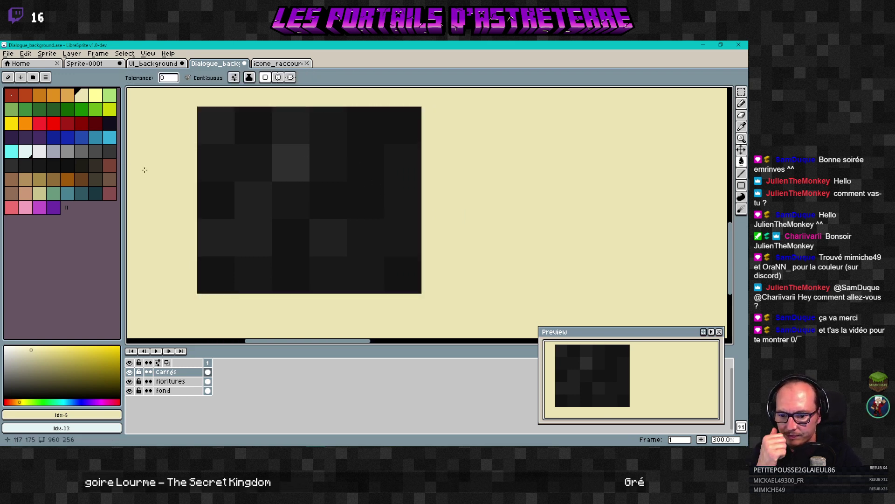
Step: Fill the block's upper-left tile, the third tile of row three and the fourth column's top two tiles with olive-beige, index 58
{"action": "left_click", "coordinate": [41, 194]}
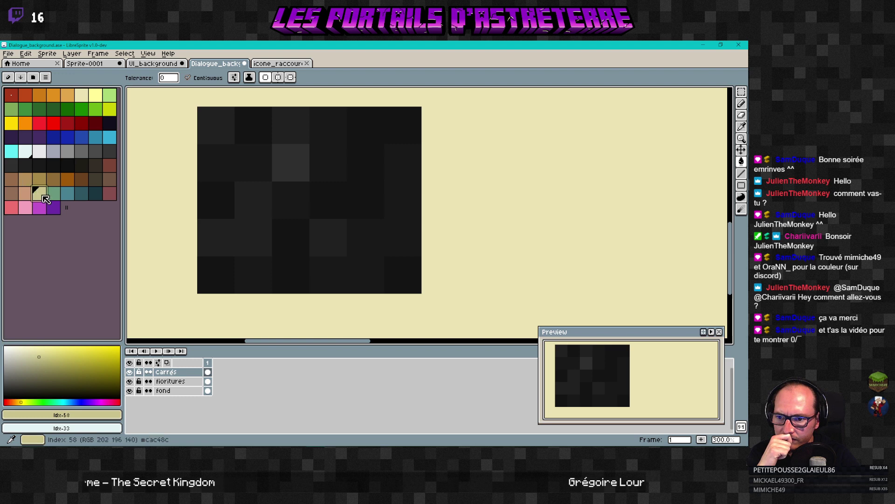
{"action": "left_click", "coordinate": [230, 134]}
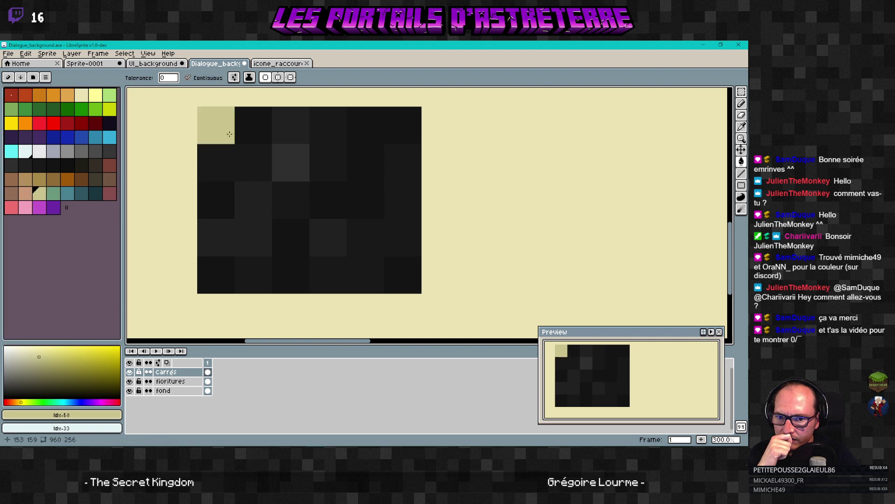
{"action": "left_click", "coordinate": [302, 186]}
{"action": "left_click", "coordinate": [335, 165]}
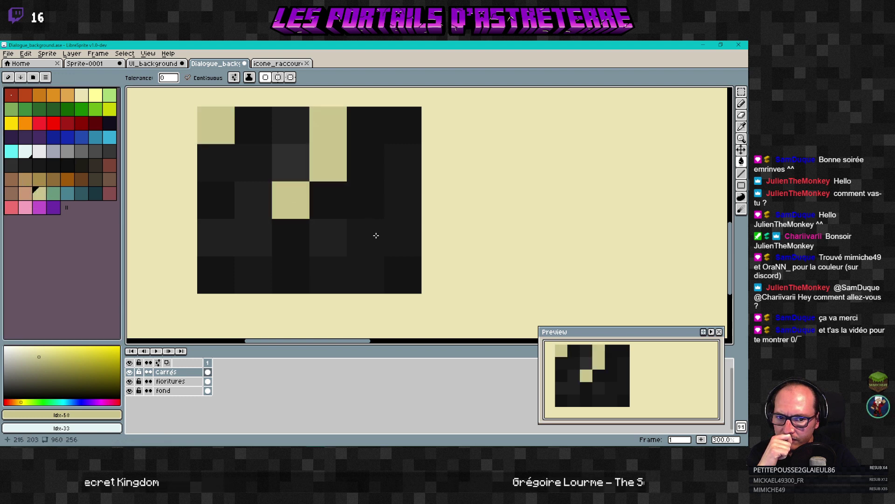
{"action": "left_click", "coordinate": [348, 241]}
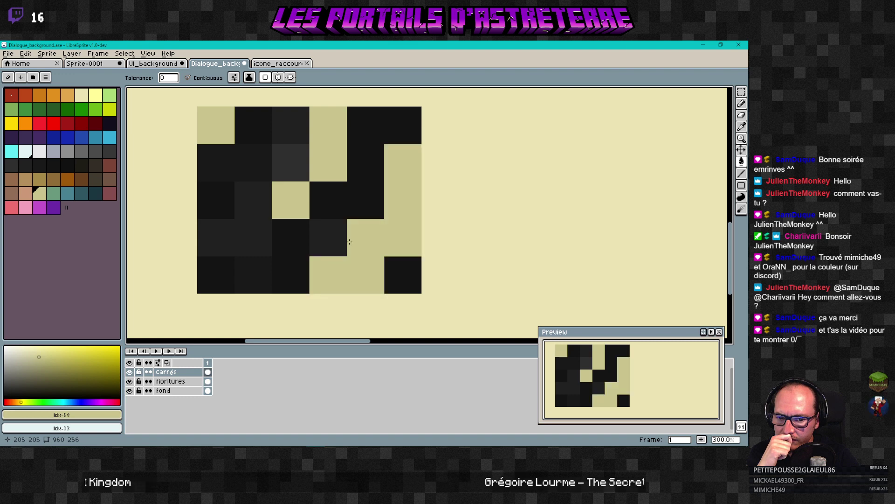
{"action": "key", "text": "v"}
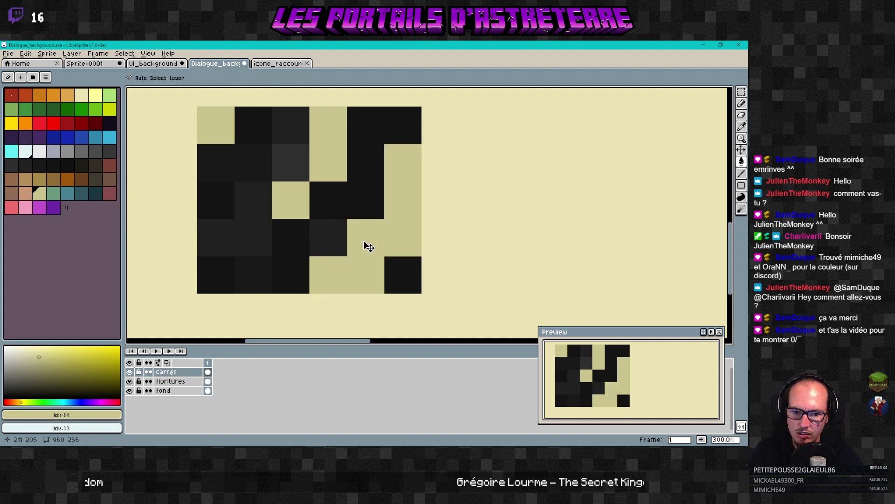
{"action": "key", "text": "ctrl+z"}
{"action": "key", "text": "g"}
Step: Fill the fourth tile of row four and the second and sixth tiles of the bottom row with index 58
{"action": "left_click", "coordinate": [335, 242]}
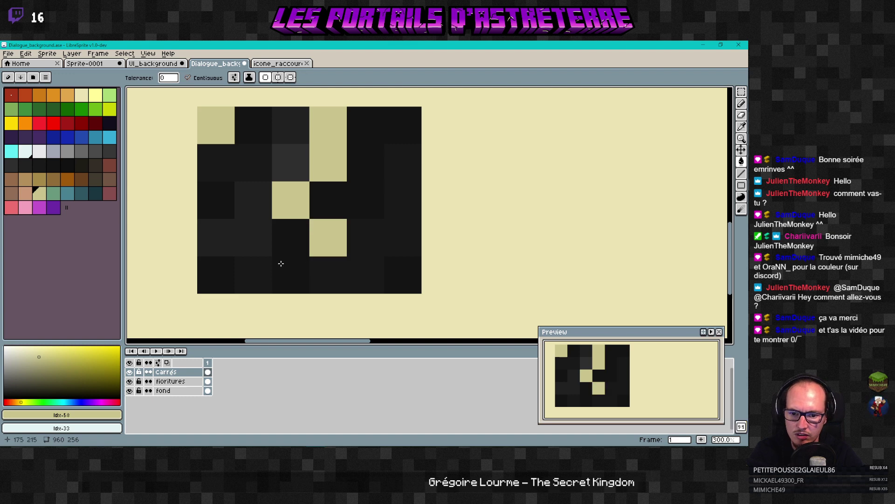
{"action": "left_click", "coordinate": [259, 276]}
{"action": "left_click", "coordinate": [401, 284]}
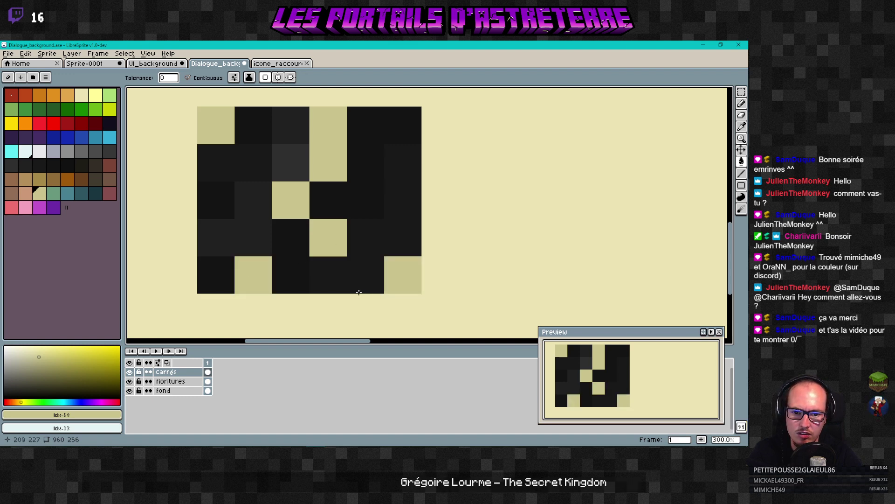
{"action": "left_click", "coordinate": [217, 243]}
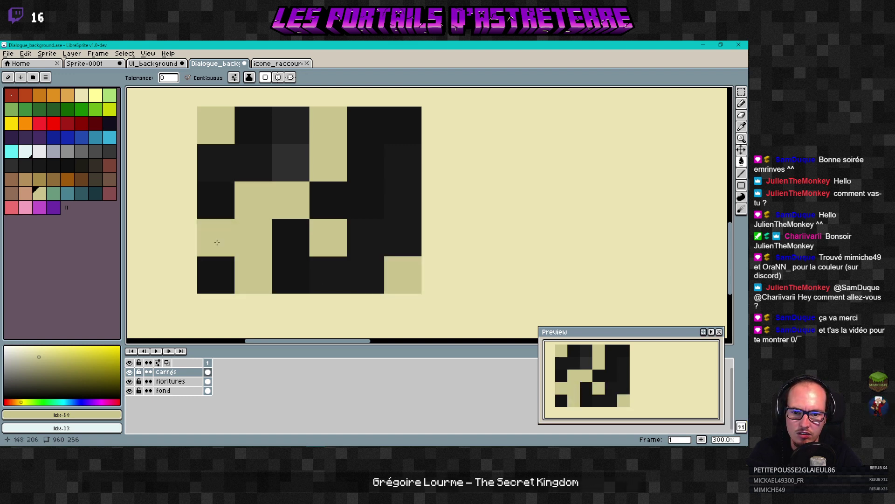
{"action": "key", "text": "v"}
{"action": "key", "text": "ctrl+z"}
{"action": "key", "text": "g"}
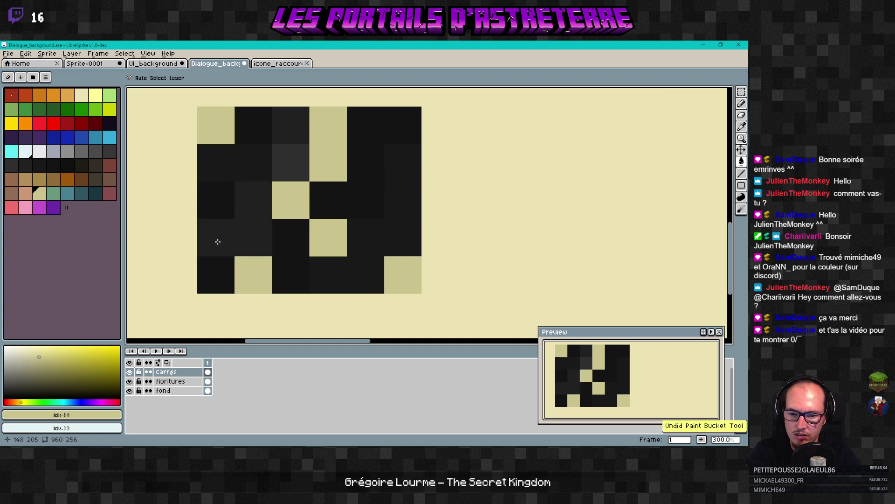
Step: Fill the first tile of row three and the third tile of the top row with index 58
{"action": "left_click", "coordinate": [214, 205]}
{"action": "left_click", "coordinate": [254, 128]}
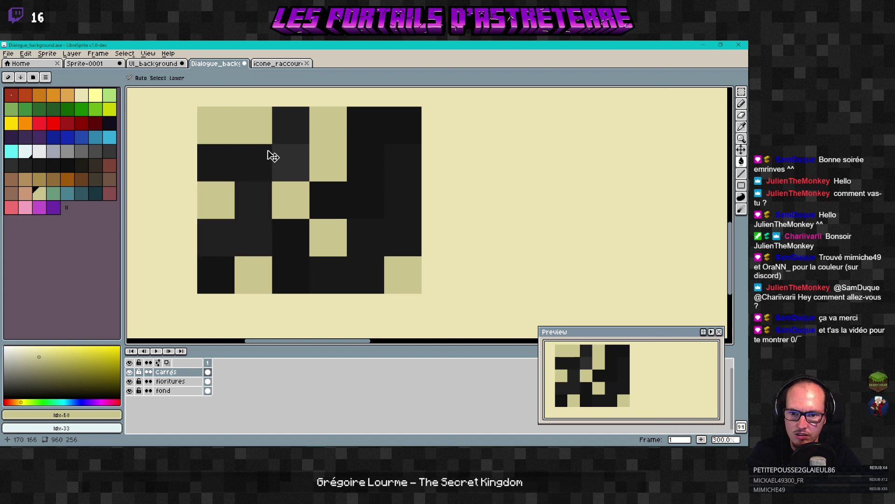
{"action": "key", "text": "ctrl+z"}
{"action": "left_click", "coordinate": [286, 126]}
{"action": "left_click", "coordinate": [409, 130]}
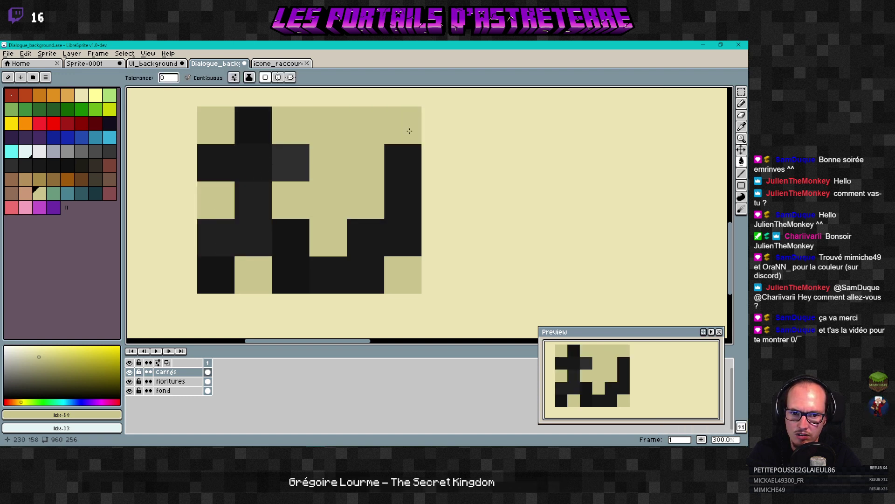
{"action": "key", "text": "ctrl+z"}
Step: Isolate the block's 16 by 16 px upper-right tile with a rectangular selection and fill it with index 58
{"action": "scroll", "coordinate": [410, 129], "scroll_direction": "up", "scroll_amount": 2}
{"action": "middle_click_drag", "start_coordinate": [409, 129], "coordinate": [375, 183]}
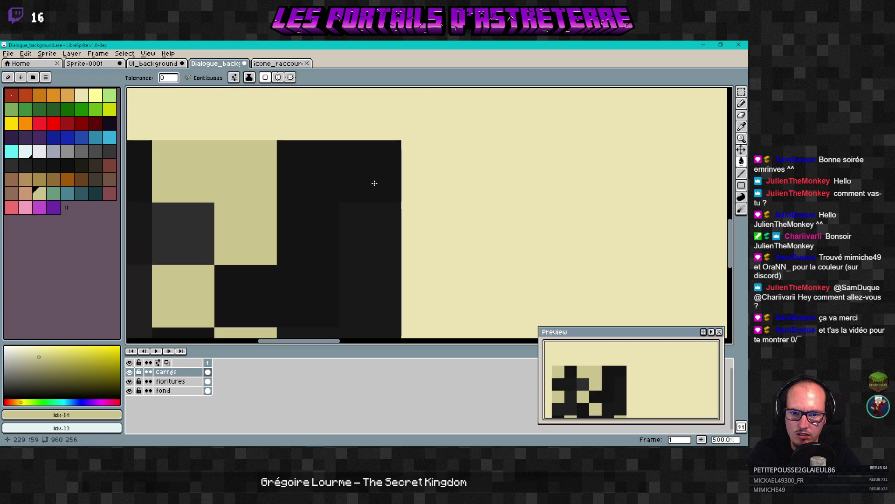
{"action": "left_click", "coordinate": [742, 92]}
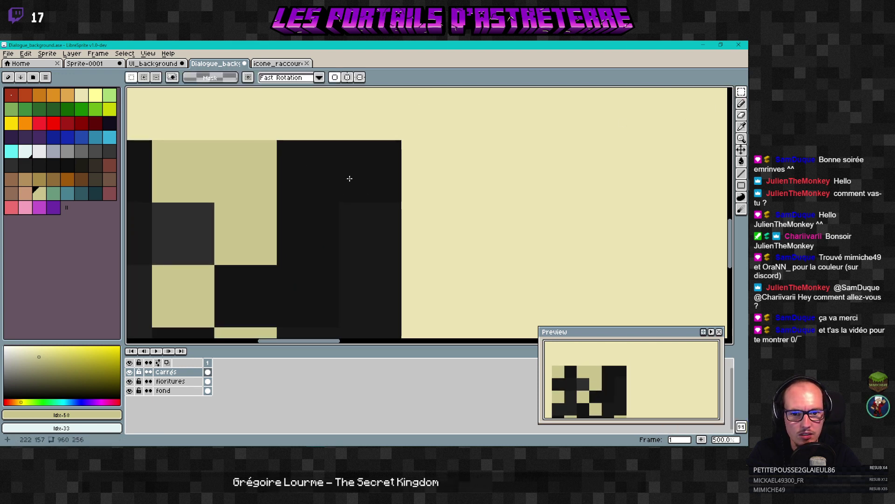
{"action": "left_click_drag", "start_coordinate": [339, 202], "coordinate": [402, 140]}
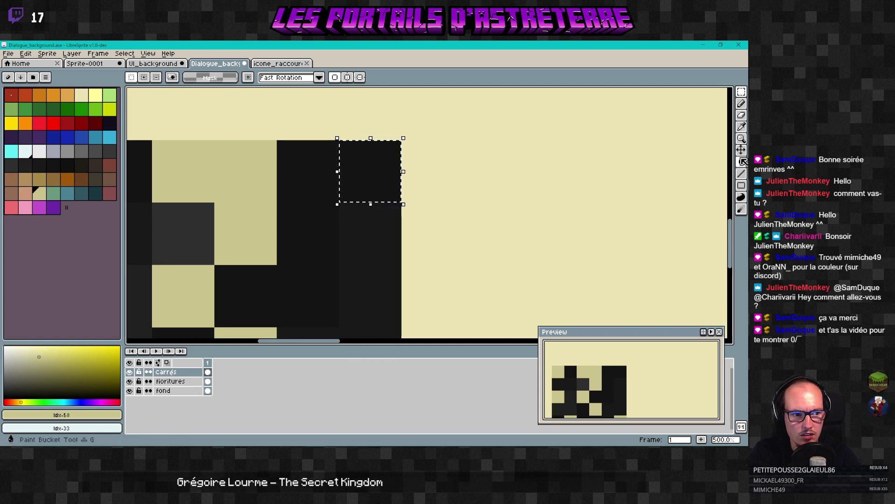
{"action": "left_click", "coordinate": [741, 161]}
{"action": "left_click", "coordinate": [375, 184]}
{"action": "scroll", "coordinate": [380, 226], "scroll_direction": "down", "scroll_amount": 2}
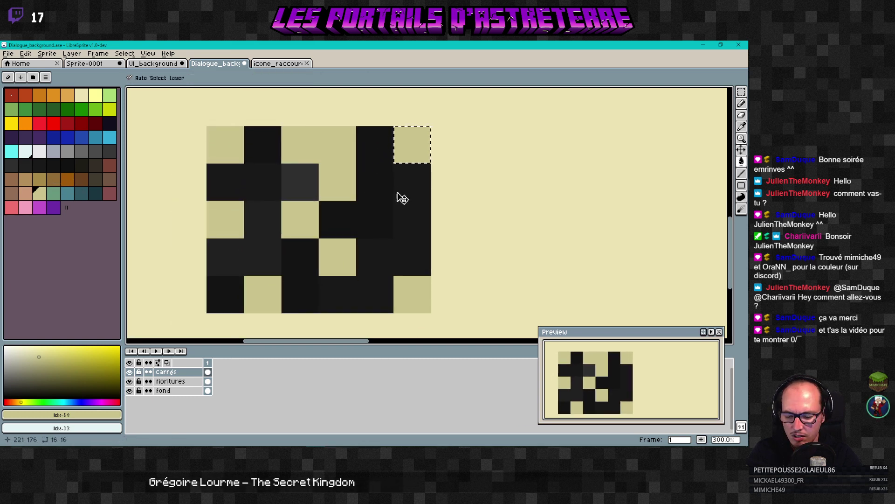
Step: Fill all remaining dark tiles of the block with the panel's cream colour, index 5
{"action": "left_click", "coordinate": [81, 94]}
{"action": "left_click", "coordinate": [254, 137]}
{"action": "left_click", "coordinate": [284, 163]}
{"action": "left_click", "coordinate": [252, 175]}
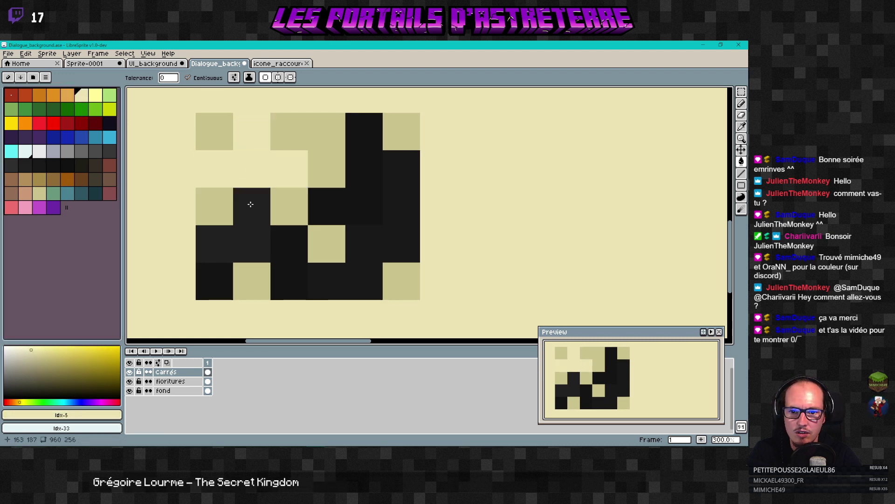
{"action": "left_click", "coordinate": [250, 204]}
{"action": "left_click", "coordinate": [279, 253]}
{"action": "left_click", "coordinate": [216, 275]}
{"action": "left_click", "coordinate": [359, 245]}
{"action": "left_click", "coordinate": [357, 221]}
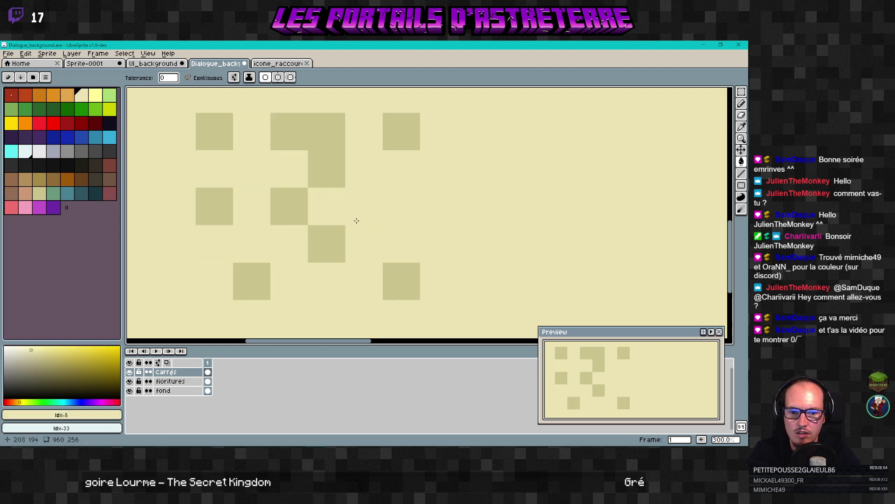
Step: Examine the new tile pattern up close and against the whole dialogue panel
{"action": "scroll", "coordinate": [328, 250], "scroll_direction": "down", "scroll_amount": 4}
{"action": "scroll", "coordinate": [327, 234], "scroll_direction": "up", "scroll_amount": 4}
{"action": "scroll", "coordinate": [320, 196], "scroll_direction": "down", "scroll_amount": 2}
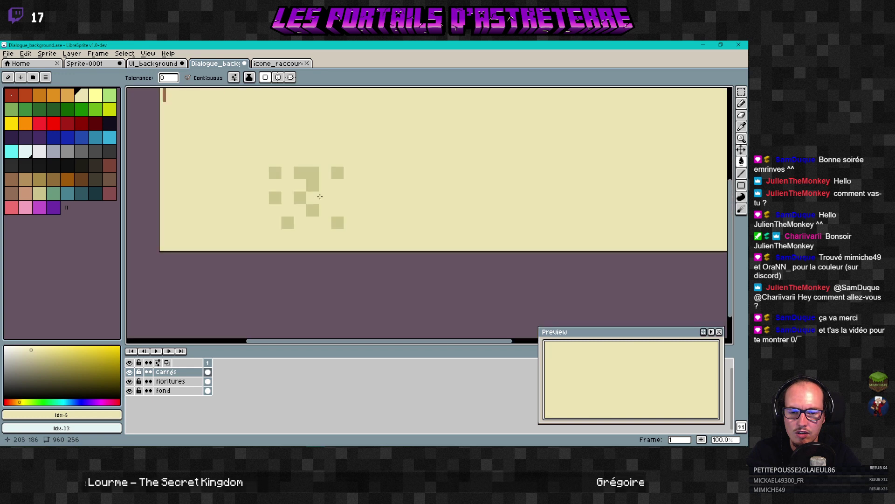
{"action": "scroll", "coordinate": [347, 215], "scroll_direction": "down", "scroll_amount": 2}
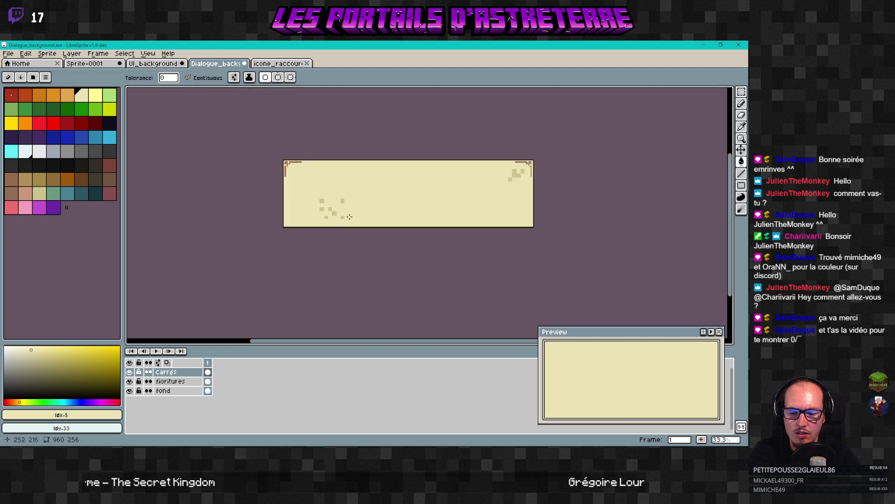
{"action": "scroll", "coordinate": [330, 206], "scroll_direction": "up", "scroll_amount": 3}
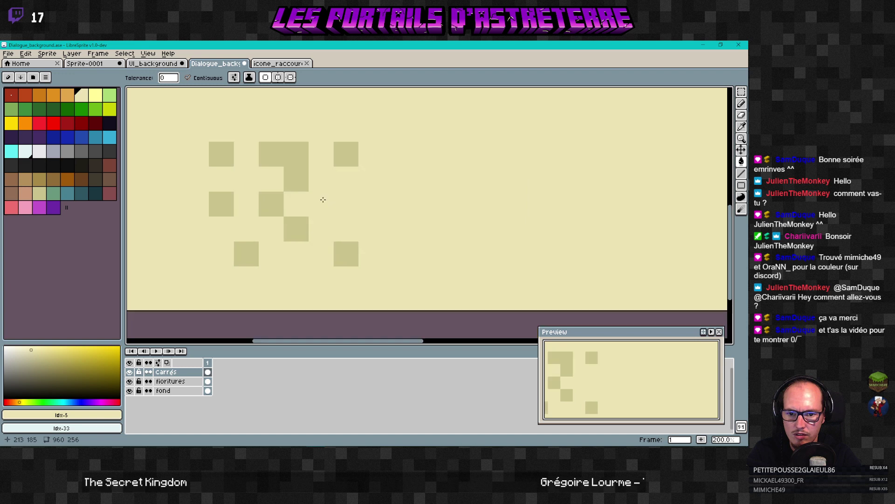
{"action": "scroll", "coordinate": [327, 215], "scroll_direction": "down", "scroll_amount": 3}
{"action": "scroll", "coordinate": [359, 233], "scroll_direction": "up", "scroll_amount": 1}
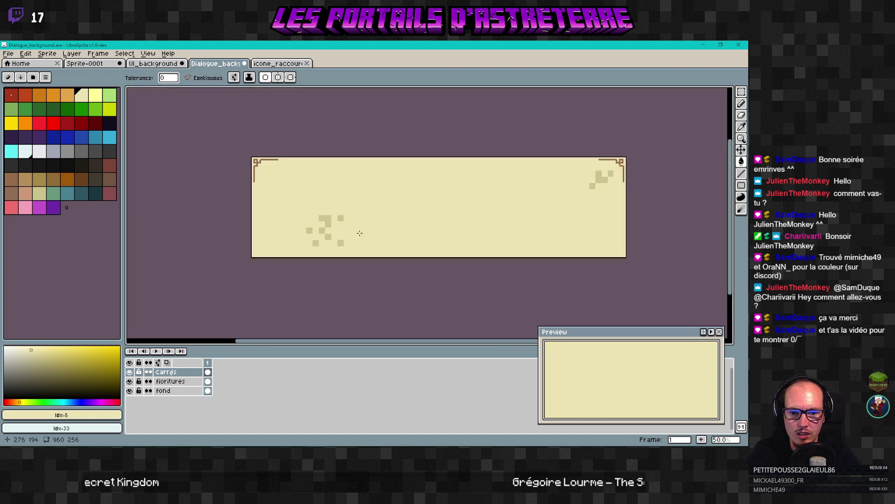
{"action": "scroll", "coordinate": [359, 233], "scroll_direction": "up", "scroll_amount": 2}
{"action": "scroll", "coordinate": [384, 249], "scroll_direction": "down", "scroll_amount": 2}
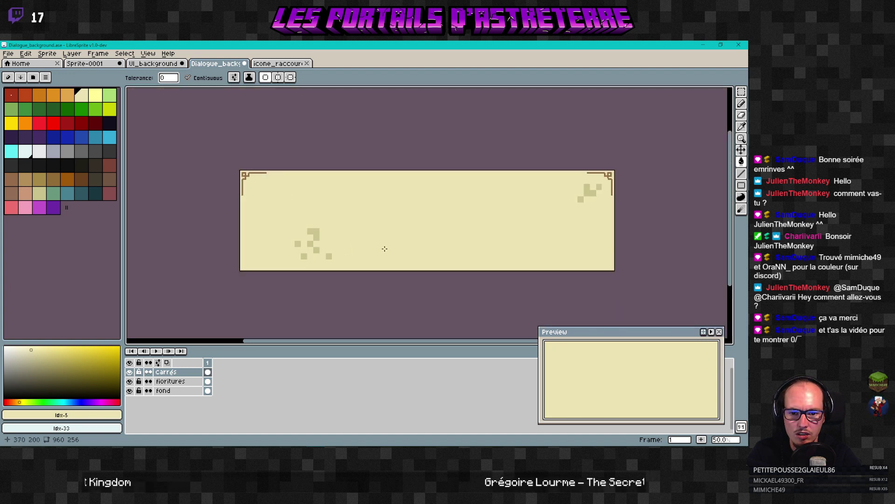
Step: Undo the last fill to restore the left pattern's upper-right tile, and fill its lower-right tile with cream, index 5
{"action": "scroll", "coordinate": [384, 248], "scroll_direction": "up", "scroll_amount": 2}
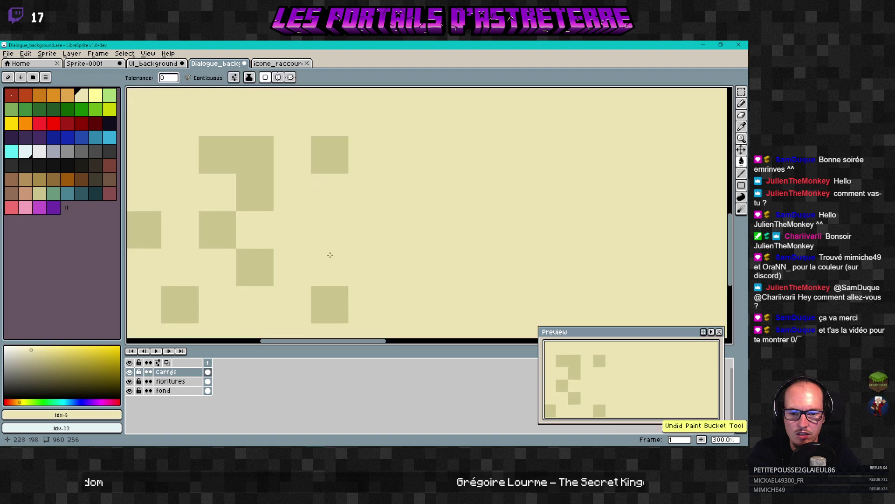
{"action": "scroll", "coordinate": [351, 249], "scroll_direction": "down", "scroll_amount": 1}
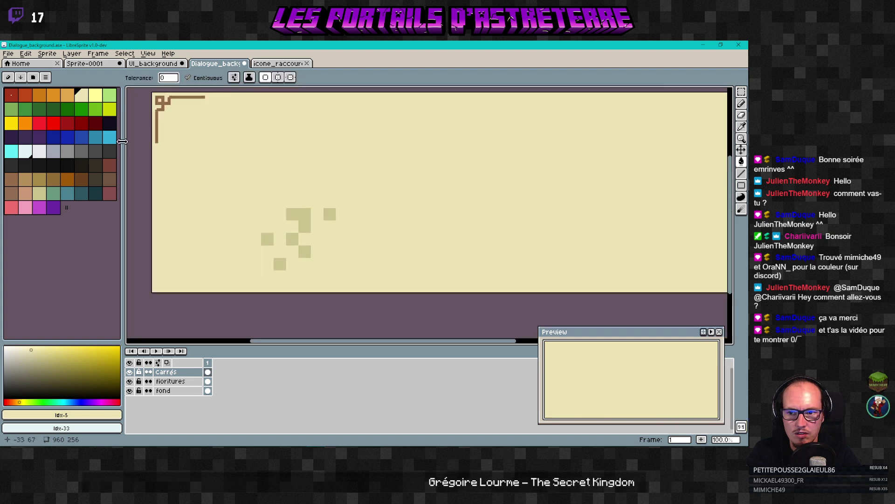
{"action": "left_click", "coordinate": [741, 149]}
{"action": "scroll", "coordinate": [429, 208], "scroll_direction": "down", "scroll_amount": 1}
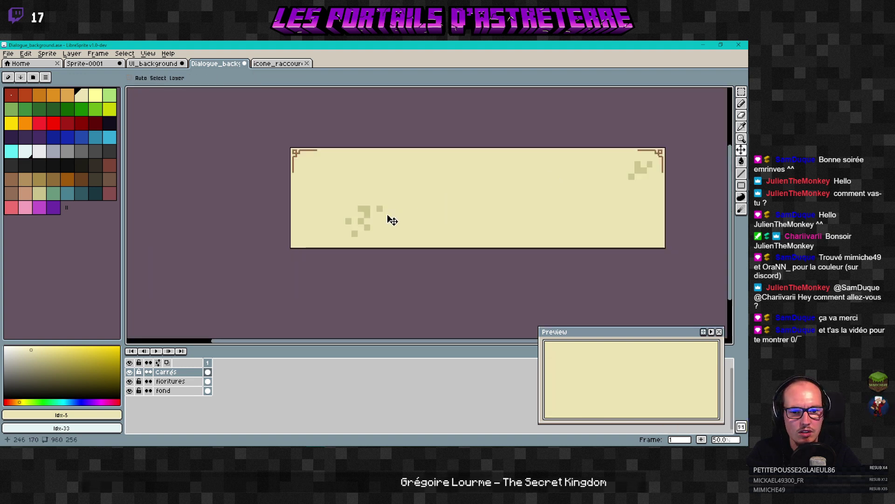
{"action": "left_click_drag", "start_coordinate": [352, 211], "coordinate": [327, 204]}
{"action": "key", "text": "ctrl+z"}
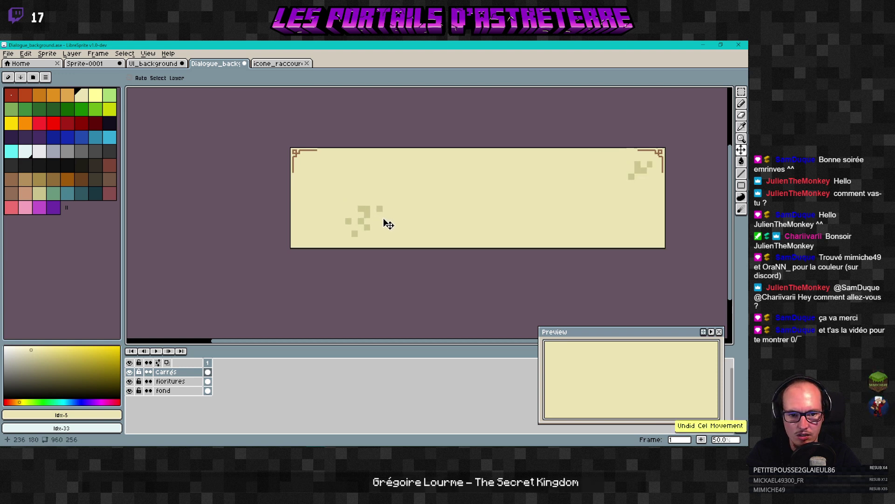
Step: Isolate the left tile pattern with a rectangular selection of about 175 by 140 px and move it into the panel's lower-left corner
{"action": "scroll", "coordinate": [445, 228], "scroll_direction": "down", "scroll_amount": 1}
{"action": "scroll", "coordinate": [444, 228], "scroll_direction": "up", "scroll_amount": 2}
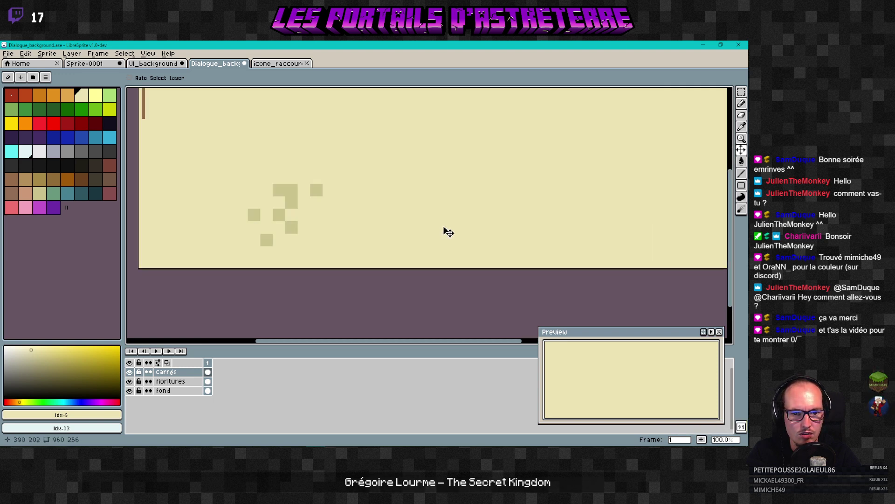
{"action": "scroll", "coordinate": [445, 228], "scroll_direction": "down", "scroll_amount": 1}
{"action": "middle_click_drag", "start_coordinate": [449, 230], "coordinate": [352, 227]}
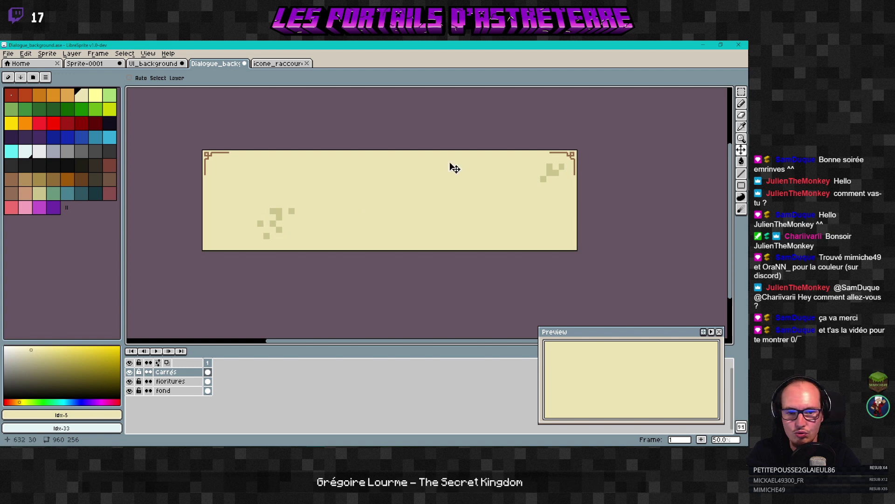
{"action": "left_click", "coordinate": [741, 92]}
{"action": "left_click_drag", "start_coordinate": [240, 194], "coordinate": [245, 248]}
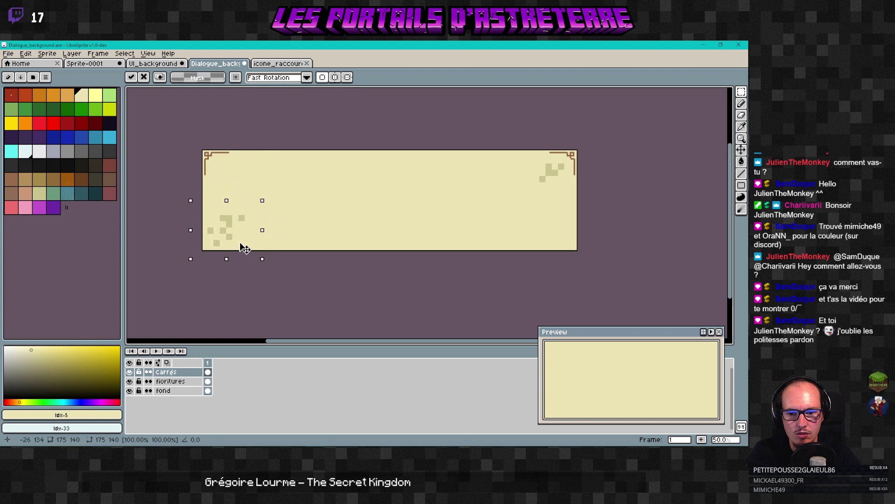
{"action": "left_click", "coordinate": [325, 228]}
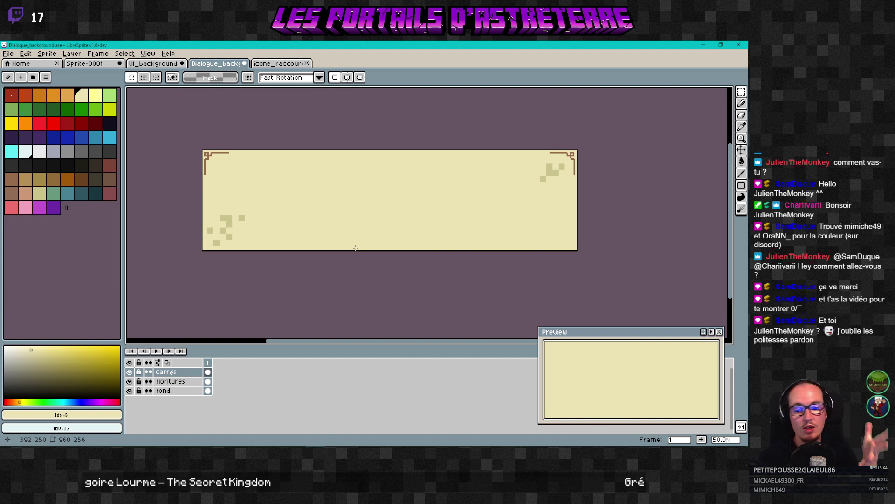
Step: On the fioritures layer, copy the 960 by 65 px strip with both upper corner ornaments to the panel's lower edge and flip it vertically
{"action": "scroll", "coordinate": [294, 223], "scroll_direction": "down", "scroll_amount": 2}
{"action": "scroll", "coordinate": [280, 215], "scroll_direction": "up", "scroll_amount": 2}
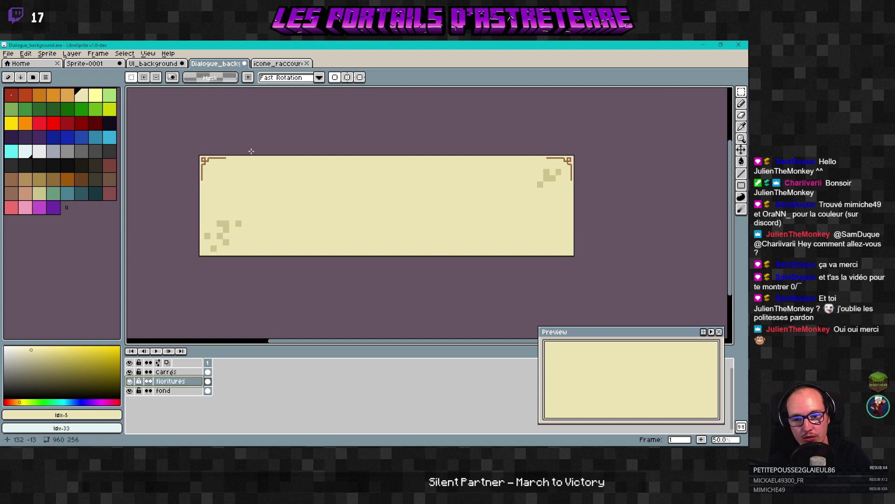
{"action": "left_click_drag", "start_coordinate": [331, 188], "coordinate": [623, 179]}
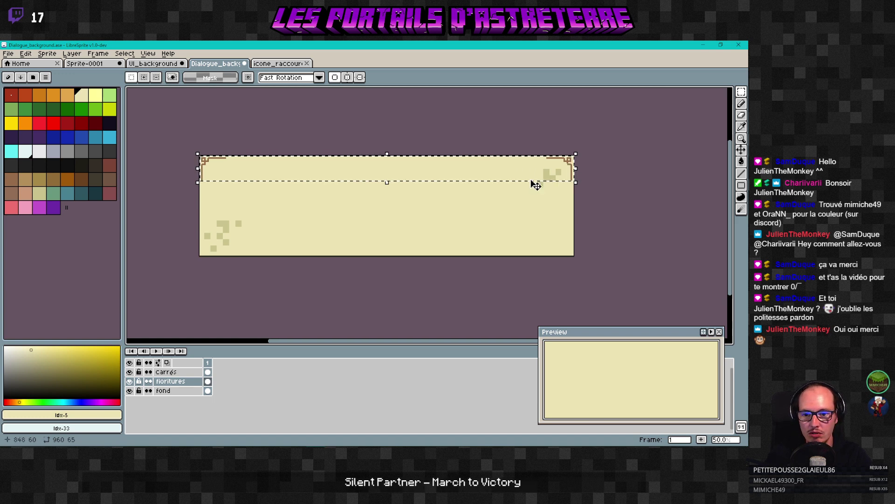
{"action": "left_click", "coordinate": [352, 177]}
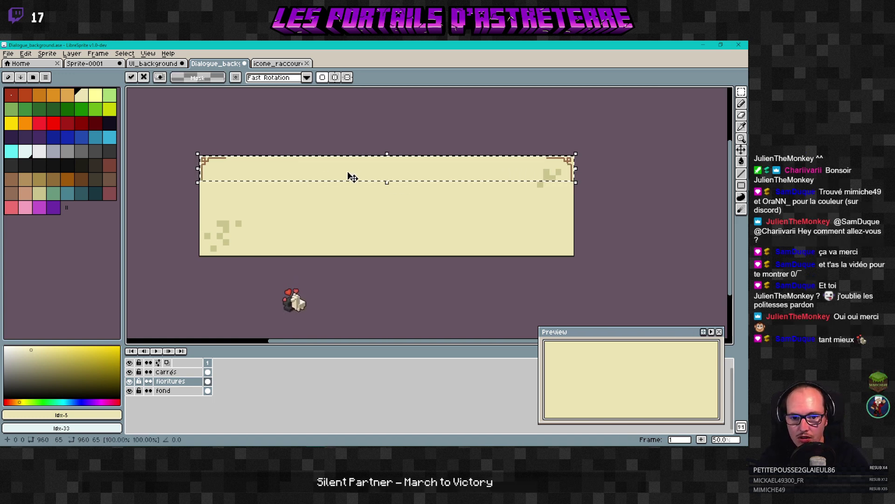
{"action": "left_click_drag", "start_coordinate": [325, 173], "coordinate": [329, 241]}
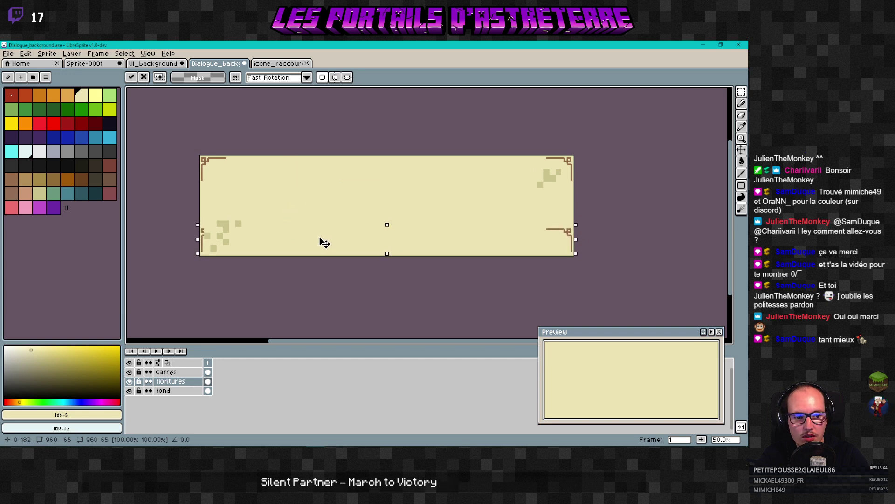
{"action": "left_click", "coordinate": [26, 53]}
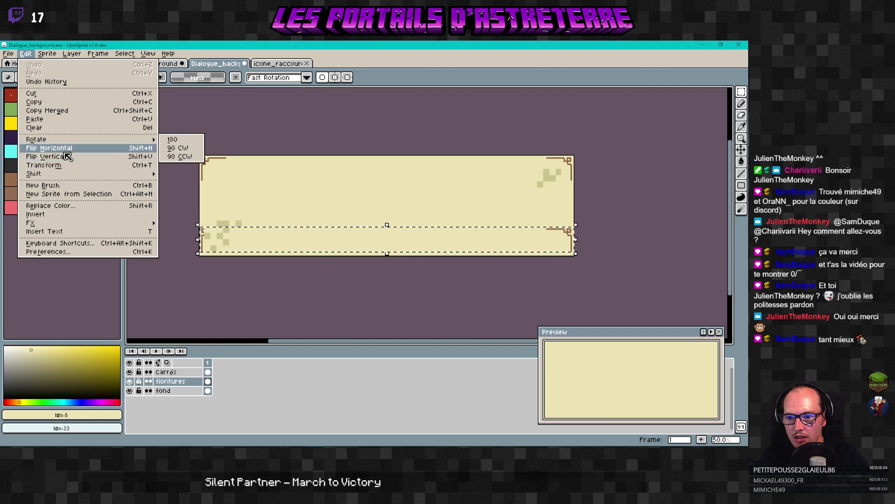
{"action": "left_click", "coordinate": [67, 156]}
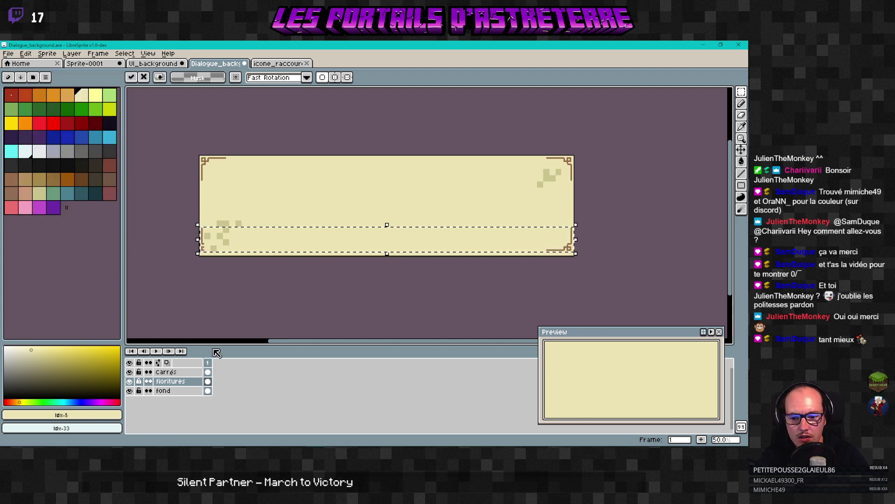
Step: Align the flipped ornament strip flush with the panel's lower corners at position 0, 191 and apply the placement
{"action": "left_click_drag", "start_coordinate": [269, 247], "coordinate": [273, 249]}
{"action": "scroll", "coordinate": [570, 245], "scroll_direction": "up", "scroll_amount": 5}
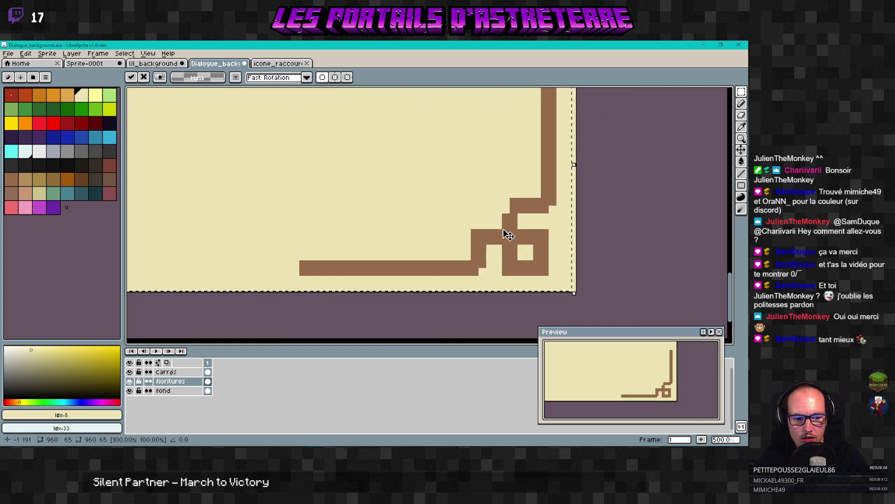
{"action": "scroll", "coordinate": [373, 234], "scroll_direction": "down", "scroll_amount": 3}
{"action": "scroll", "coordinate": [583, 214], "scroll_direction": "up", "scroll_amount": 1}
{"action": "scroll", "coordinate": [454, 227], "scroll_direction": "down", "scroll_amount": 3}
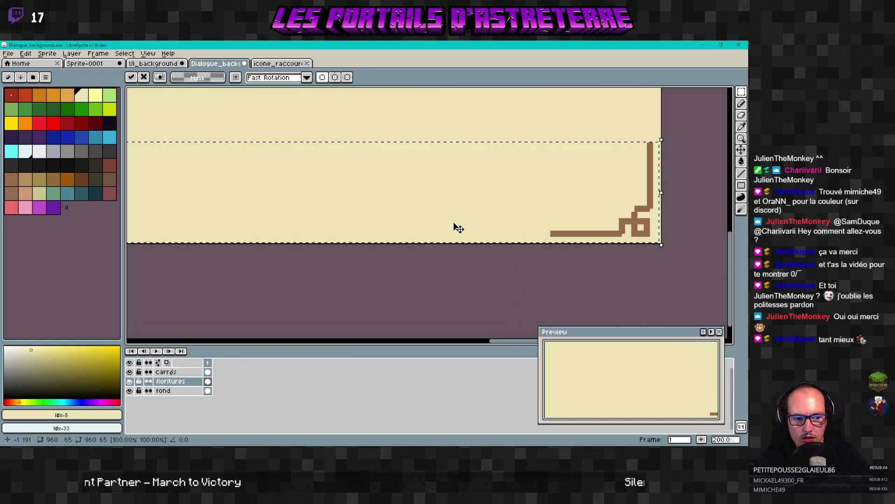
{"action": "left_click", "coordinate": [381, 255]}
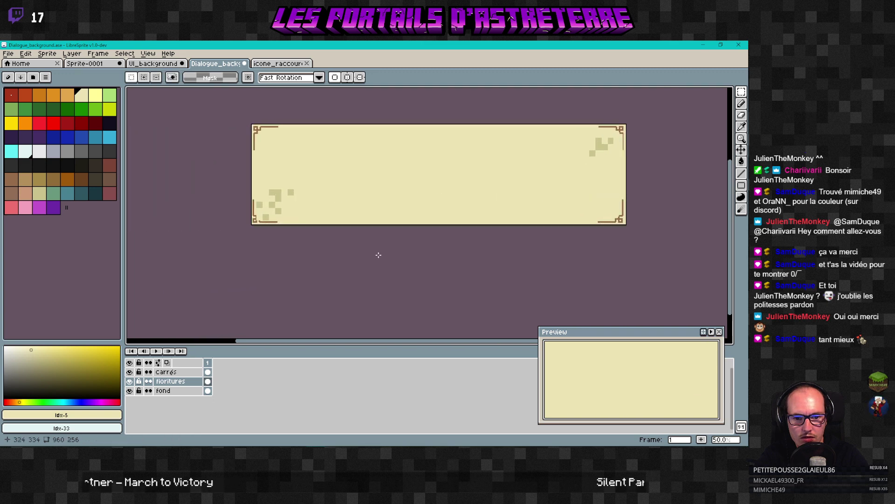
{"action": "scroll", "coordinate": [259, 216], "scroll_direction": "up", "scroll_amount": 4}
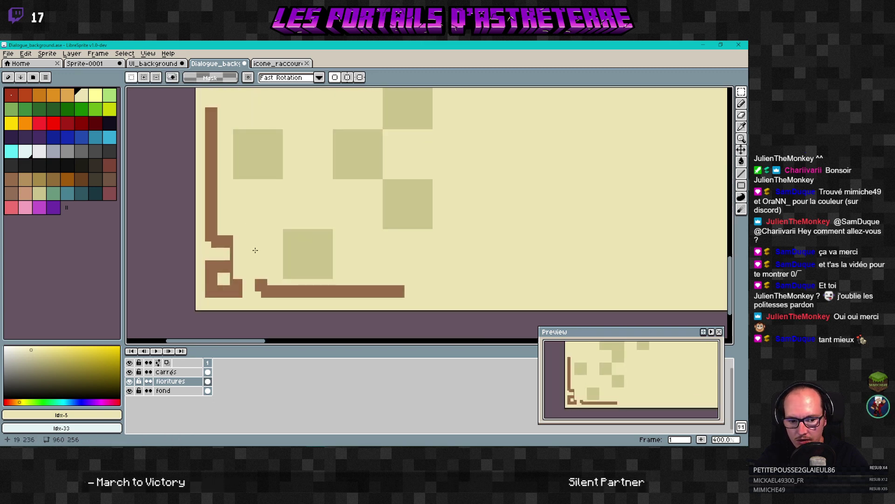
{"action": "left_click", "coordinate": [224, 266]}
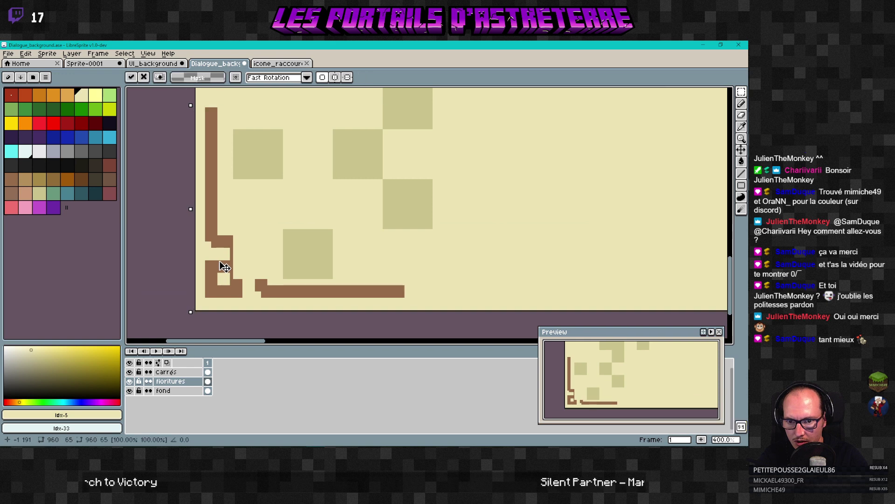
{"action": "scroll", "coordinate": [345, 274], "scroll_direction": "down", "scroll_amount": 5}
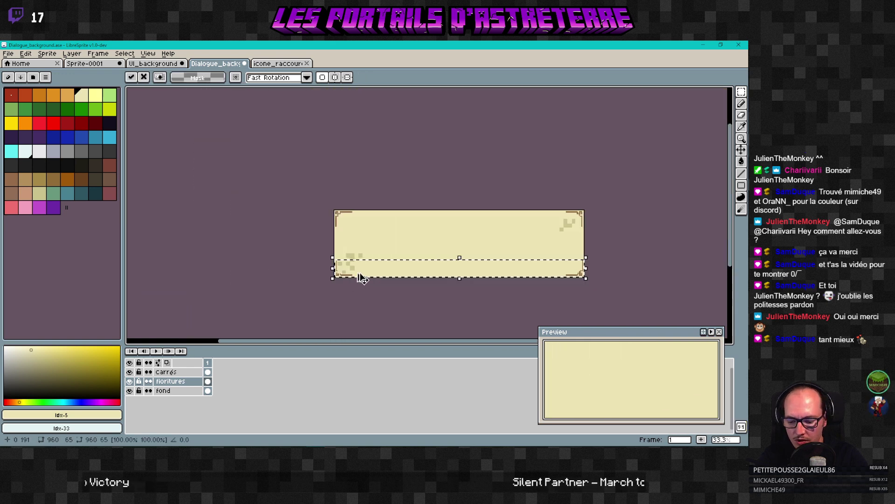
{"action": "key", "text": "Return"}
{"action": "scroll", "coordinate": [358, 278], "scroll_direction": "up", "scroll_amount": 5}
{"action": "scroll", "coordinate": [355, 271], "scroll_direction": "down", "scroll_amount": 2}
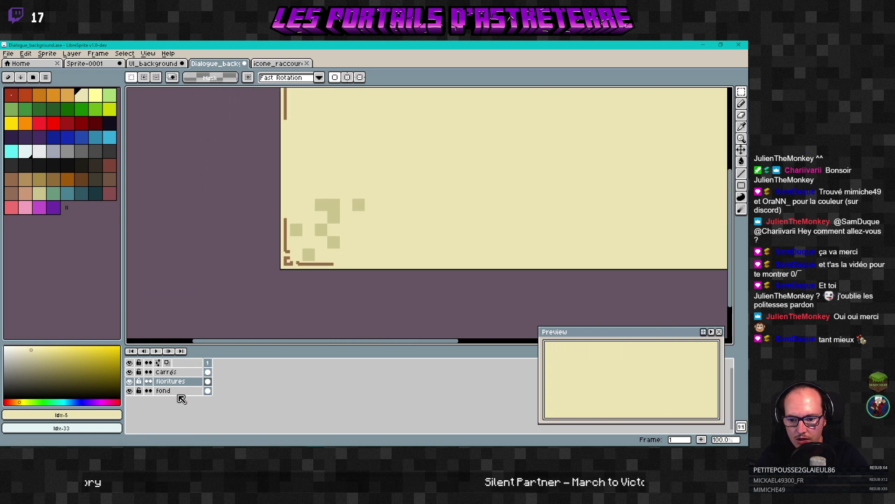
Step: On the carrés layer, select the lower-left tile pattern, about 121 by 98 px, and shift it up and inward, clear of the corner ornament
{"action": "left_click", "coordinate": [166, 371]}
{"action": "mouse_move", "coordinate": [712, 112]}
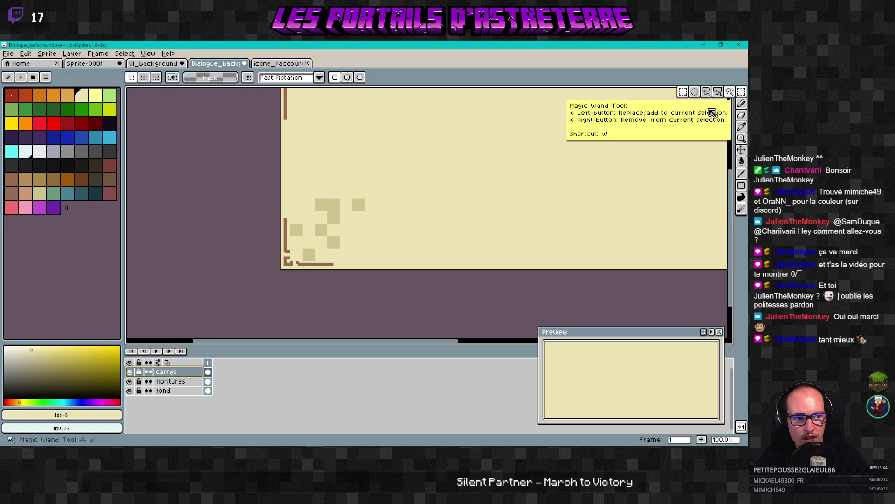
{"action": "left_click_drag", "start_coordinate": [379, 187], "coordinate": [268, 267]}
{"action": "left_click_drag", "start_coordinate": [324, 250], "coordinate": [334, 234]}
{"action": "scroll", "coordinate": [365, 238], "scroll_direction": "down", "scroll_amount": 2}
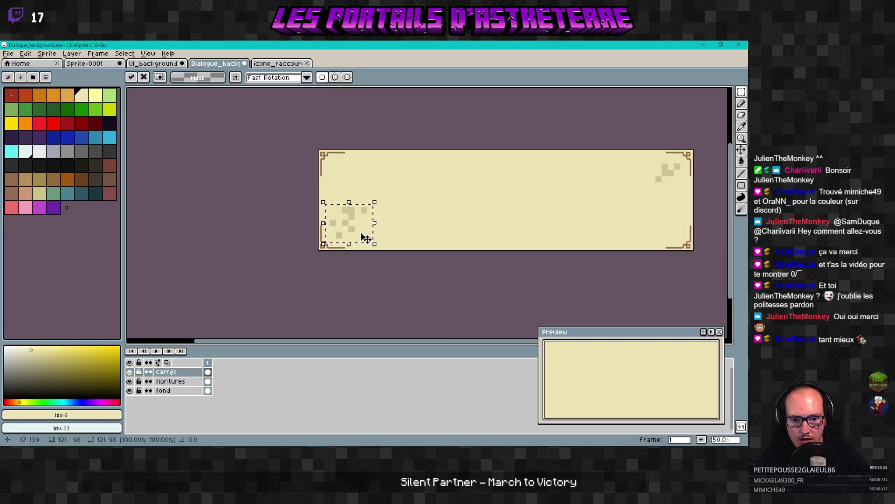
{"action": "left_click", "coordinate": [382, 280]}
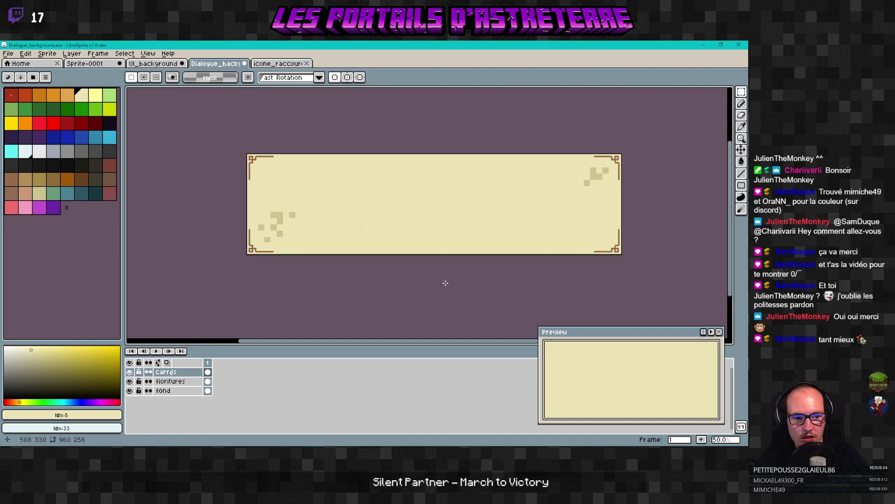
Step: Examine the corner ornaments and both tile patterns across the whole dialogue panel
{"action": "middle_click_drag", "start_coordinate": [445, 283], "coordinate": [393, 282]}
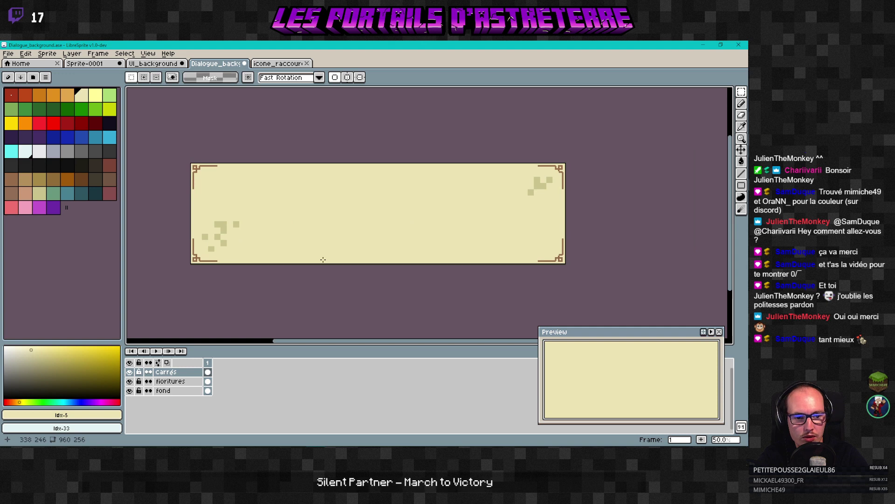
{"action": "scroll", "coordinate": [413, 191], "scroll_direction": "up", "scroll_amount": 4}
{"action": "scroll", "coordinate": [438, 160], "scroll_direction": "down", "scroll_amount": 4}
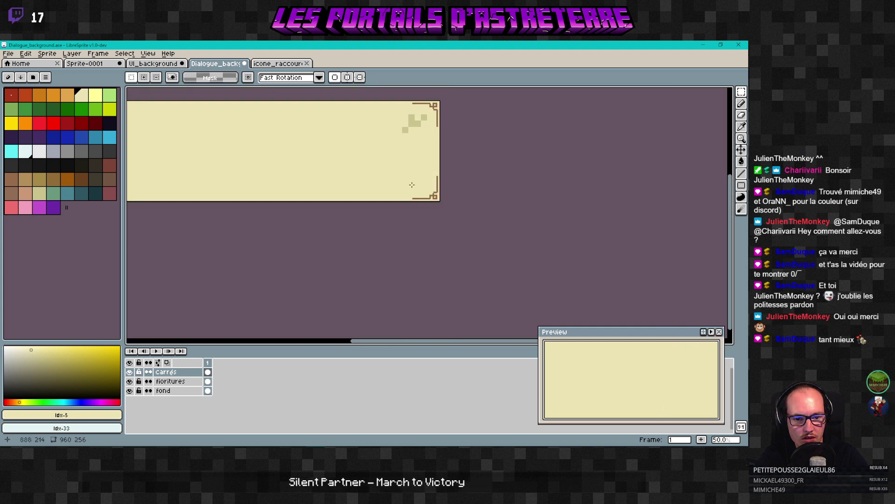
{"action": "mouse_move", "coordinate": [426, 208]}
{"action": "middle_mouse_down"}
{"action": "mouse_move", "coordinate": [458, 214]}
{"action": "mouse_move", "coordinate": [398, 216]}
{"action": "mouse_move", "coordinate": [412, 214]}
{"action": "middle_mouse_up"}
{"action": "scroll", "coordinate": [458, 214], "scroll_direction": "down", "scroll_amount": 1}
{"action": "scroll", "coordinate": [413, 215], "scroll_direction": "up", "scroll_amount": 1}
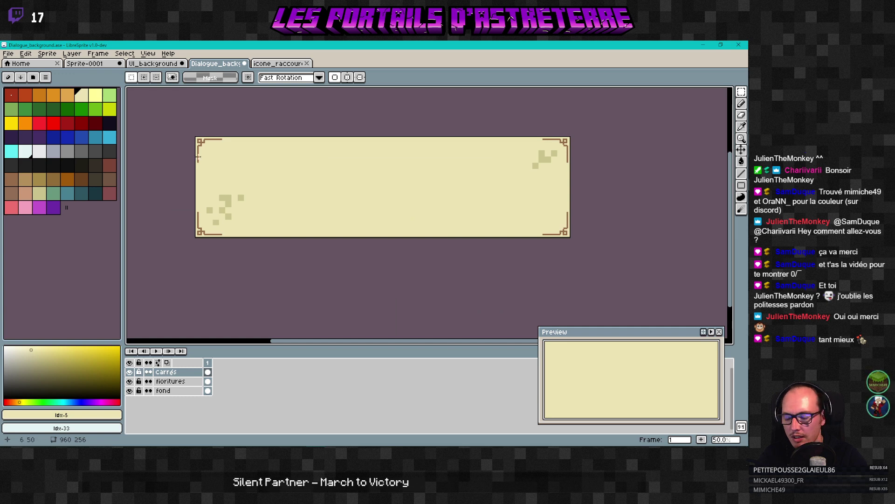
Step: Save a PNG copy of the panel at 100% as Dialogue_background.png in the UI folder, overwriting the existing file
{"action": "left_click", "coordinate": [8, 54]}
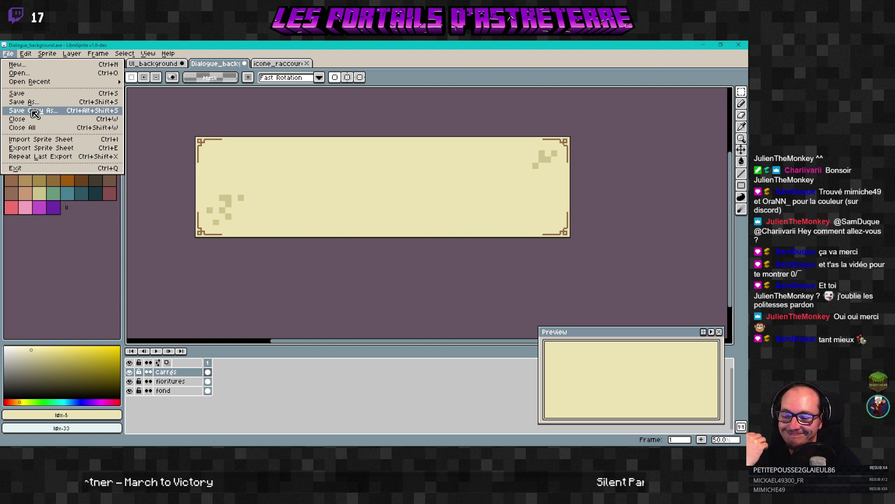
{"action": "left_click", "coordinate": [35, 112]}
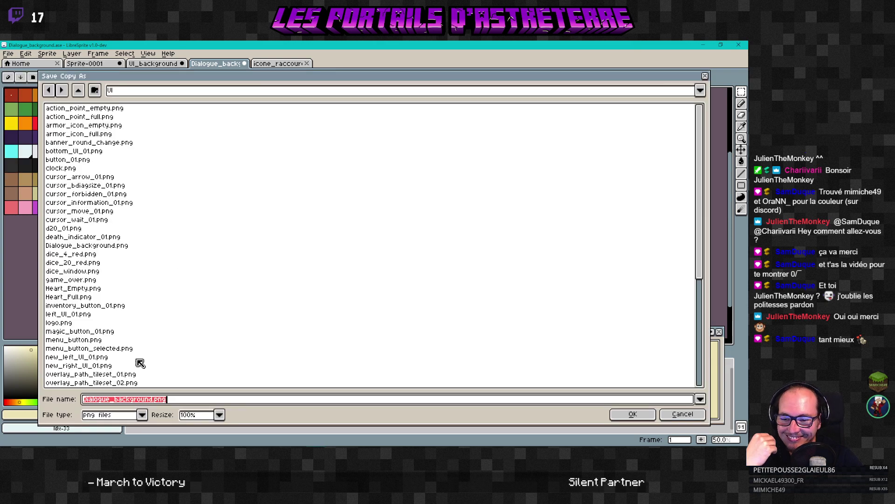
{"action": "left_click", "coordinate": [634, 414]}
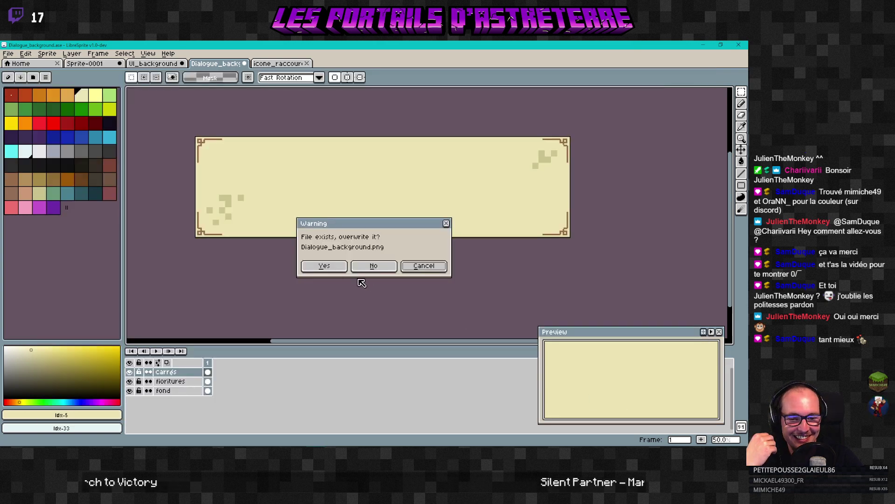
{"action": "left_click", "coordinate": [325, 265]}
{"action": "left_click", "coordinate": [344, 274]}
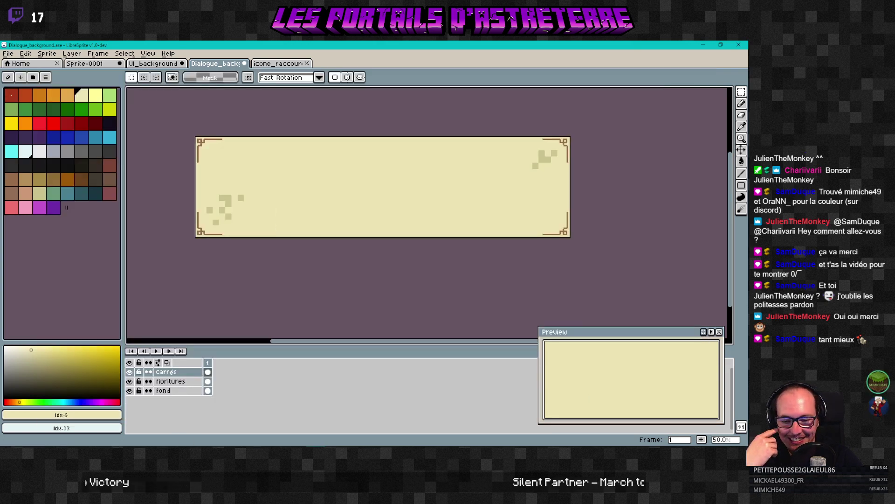
Step: Switch to Godot, inspect the updated panel in the Dialogue_Page scene and select the Dialogue_Background sprite
{"action": "left_click", "coordinate": [299, 418]}
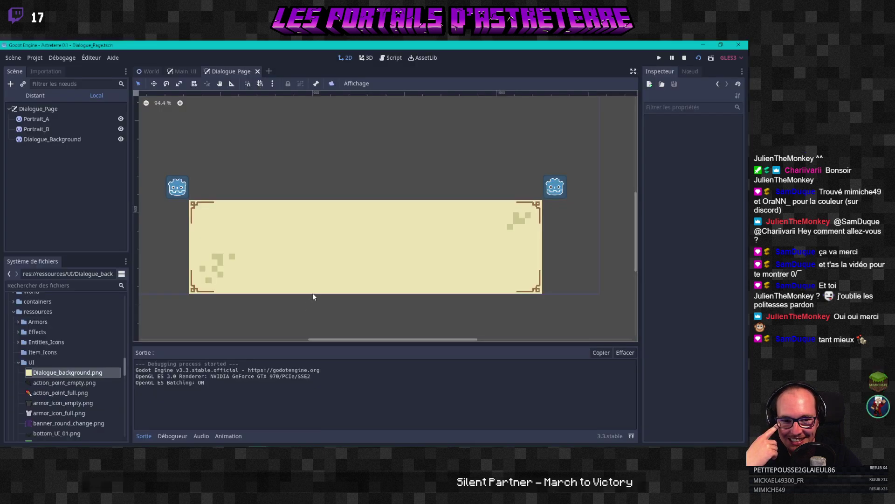
{"action": "scroll", "coordinate": [309, 295], "scroll_direction": "up", "scroll_amount": 3}
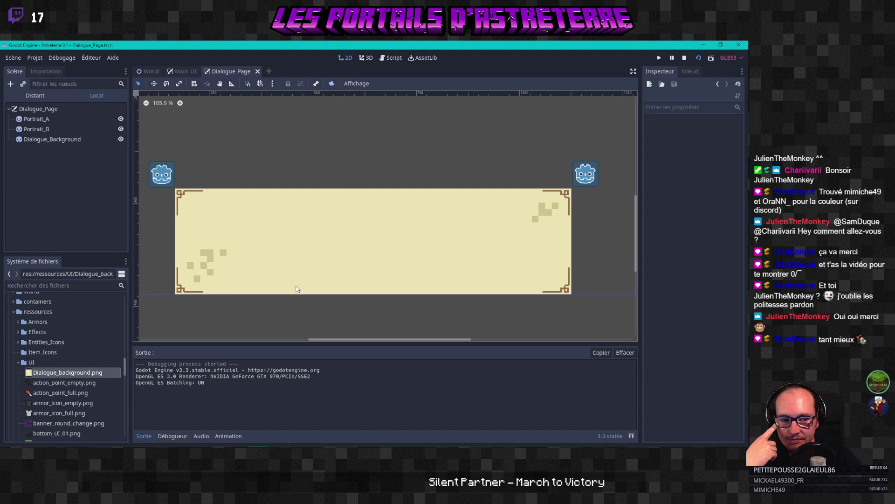
{"action": "scroll", "coordinate": [258, 306], "scroll_direction": "down", "scroll_amount": 2}
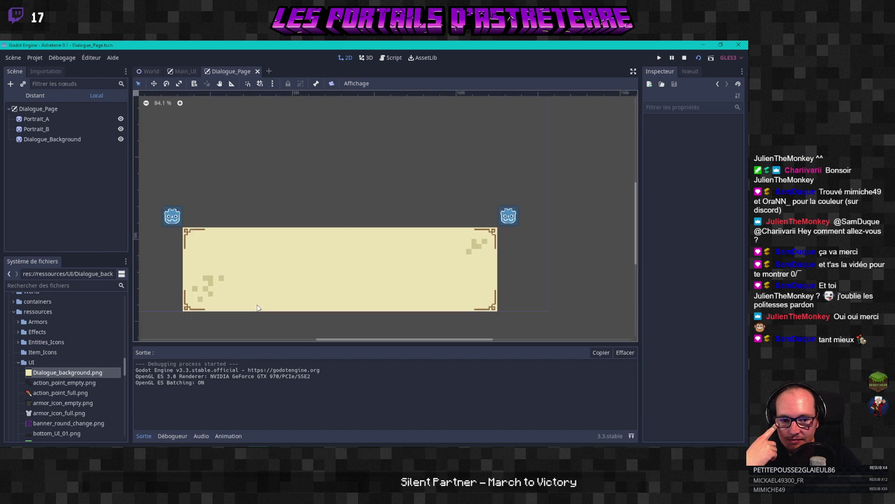
{"action": "left_click", "coordinate": [55, 140]}
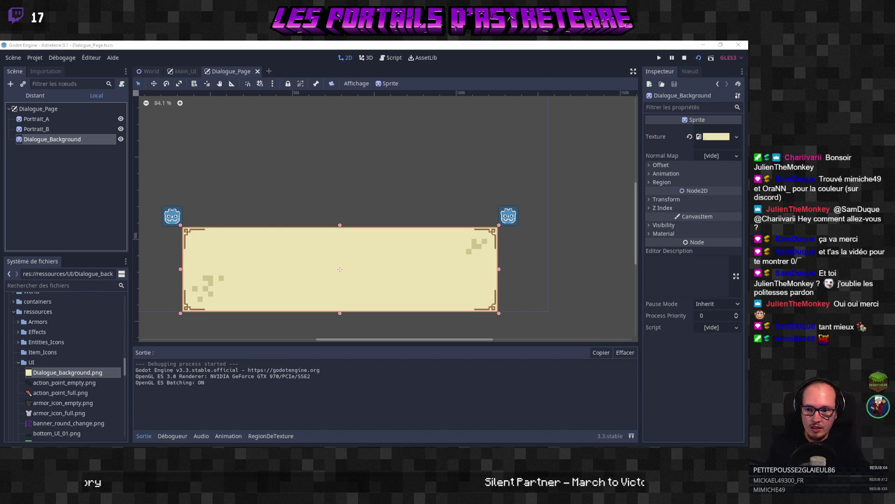
Step: Set the Dialogue_Background sprite's position to x 640, y 590
{"action": "scroll", "coordinate": [290, 260], "scroll_direction": "down", "scroll_amount": 2}
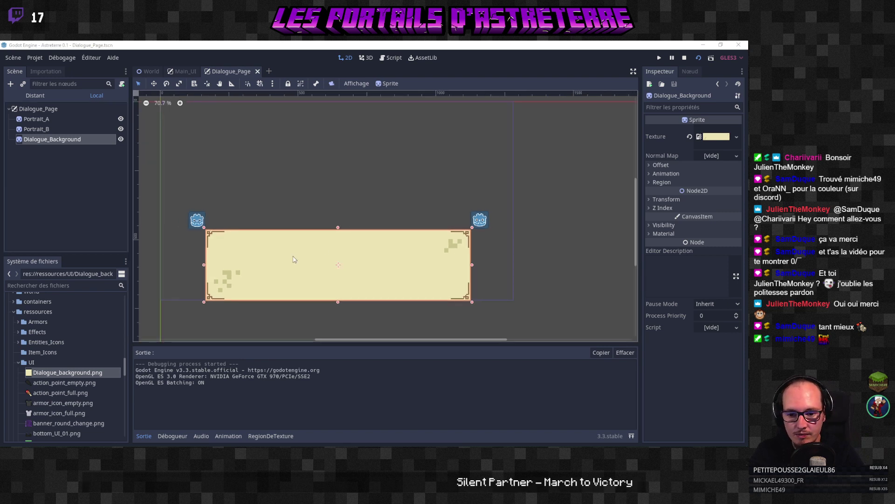
{"action": "scroll", "coordinate": [290, 260], "scroll_direction": "up", "scroll_amount": 1}
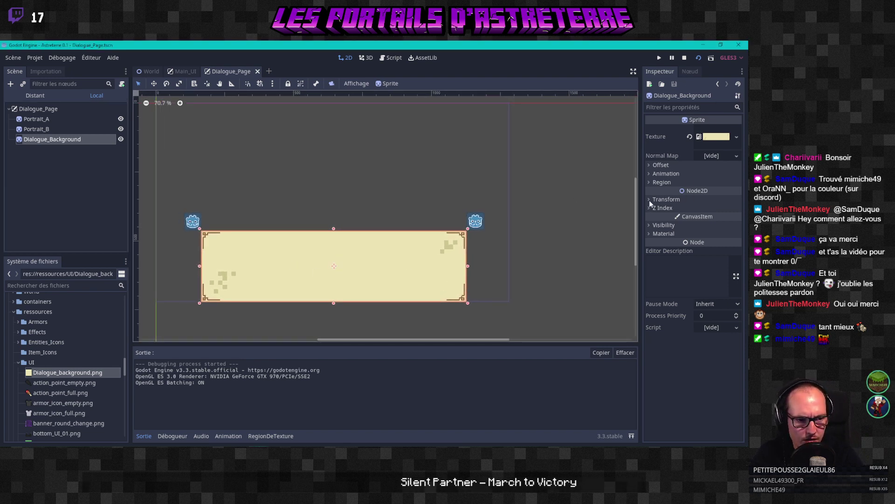
{"action": "left_click", "coordinate": [672, 200]}
{"action": "left_click", "coordinate": [725, 209]}
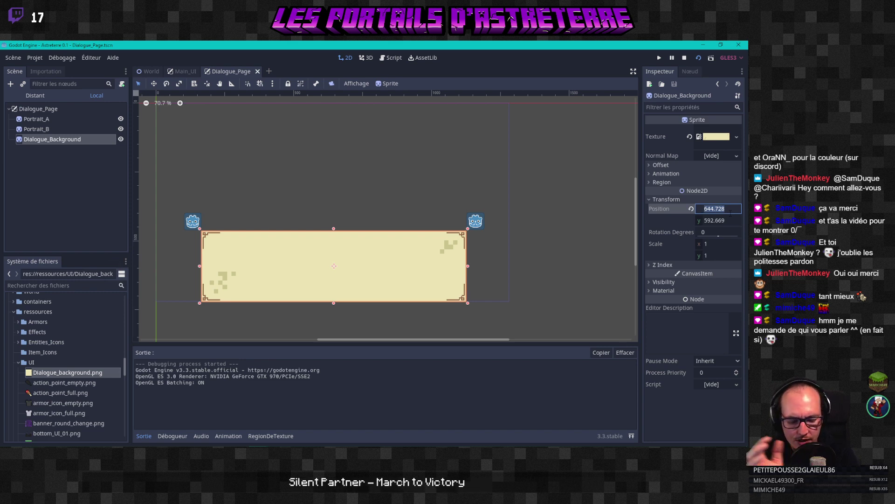
{"action": "type", "text": "640"}
{"action": "key", "text": "Return"}
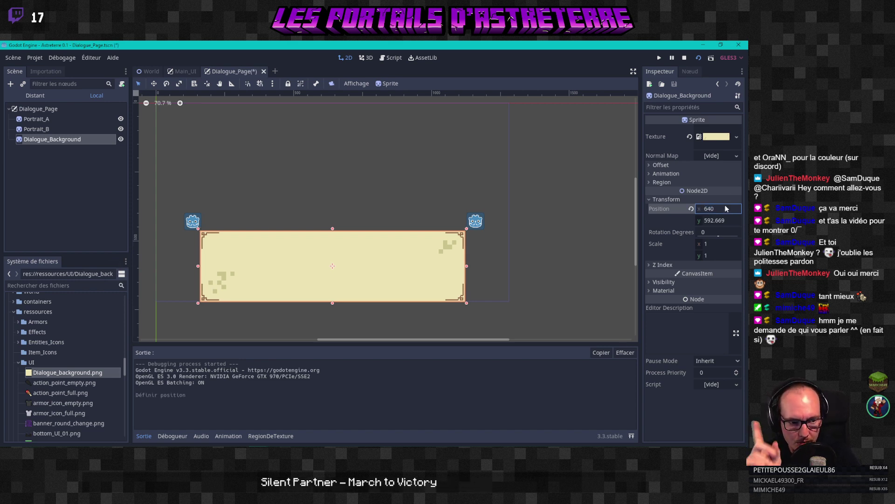
{"action": "left_click", "coordinate": [731, 222]}
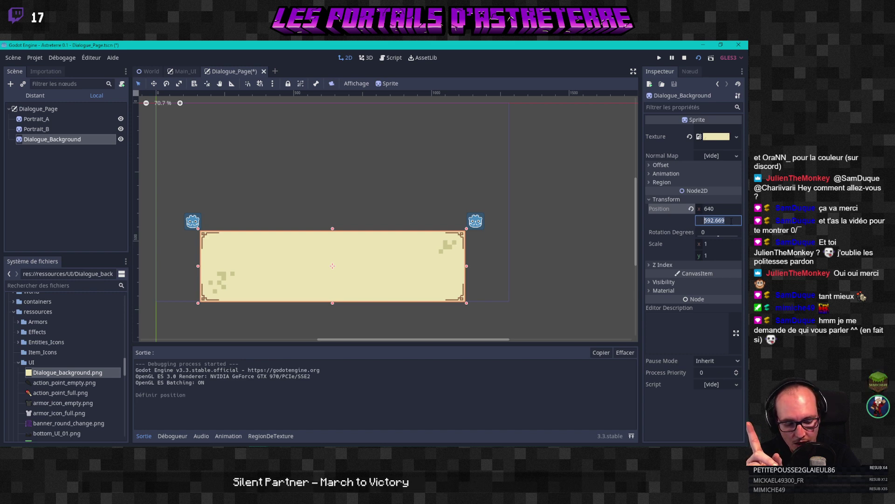
{"action": "type", "text": "590"}
{"action": "key", "text": "Return"}
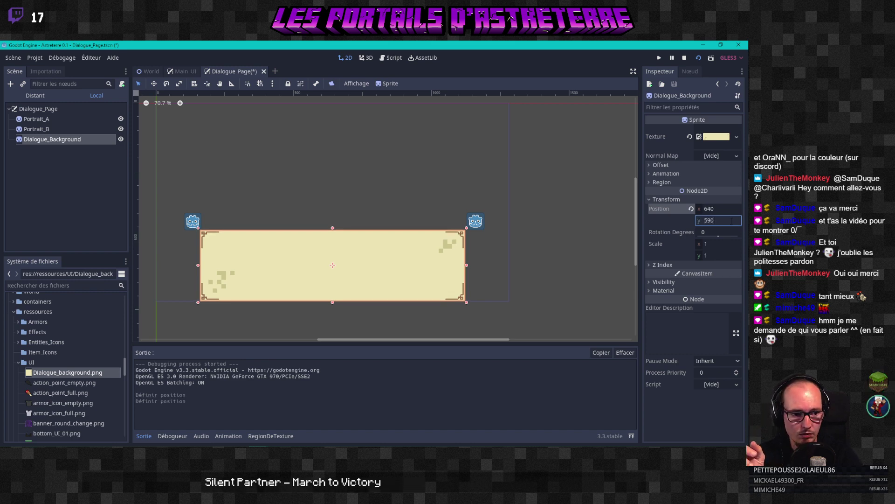
Step: Move the Dialogue_Background sprite down to (640, 592) with grid snapping, switch snapping back off and deselect the sprite
{"action": "left_click", "coordinate": [572, 216]}
{"action": "scroll", "coordinate": [419, 313], "scroll_direction": "up", "scroll_amount": 3}
{"action": "scroll", "coordinate": [482, 298], "scroll_direction": "up", "scroll_amount": 5}
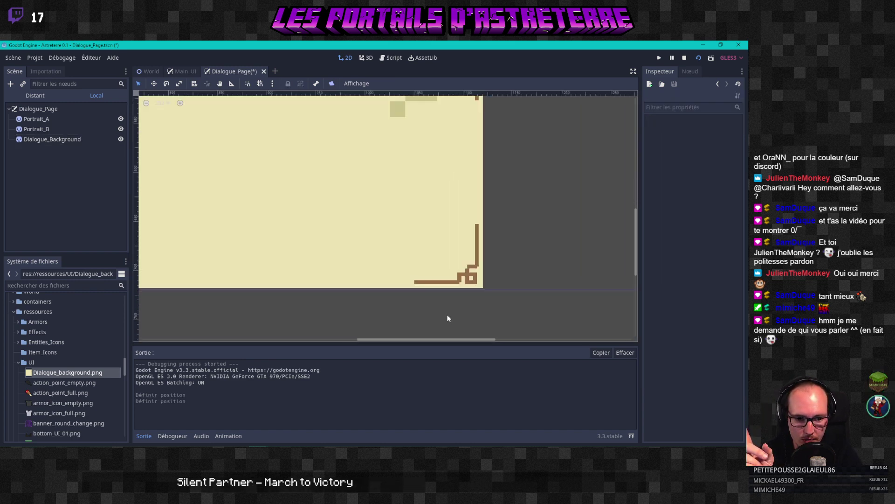
{"action": "left_click", "coordinate": [446, 239]}
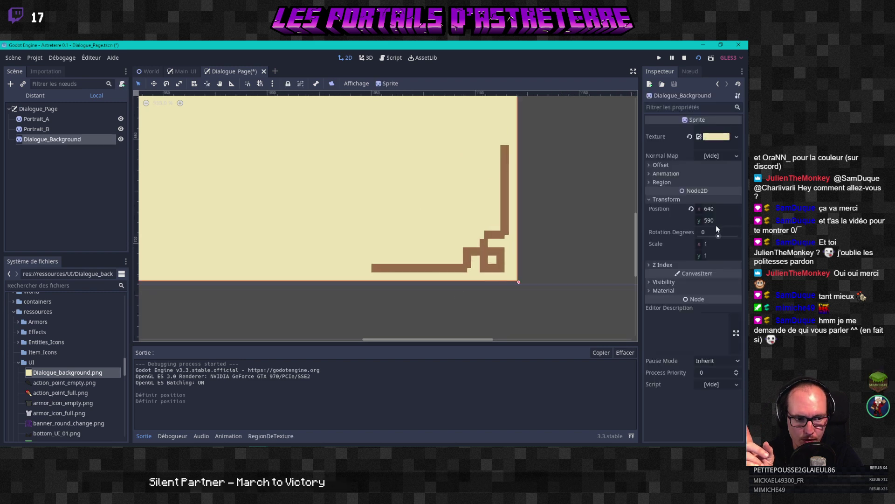
{"action": "left_click", "coordinate": [697, 221]}
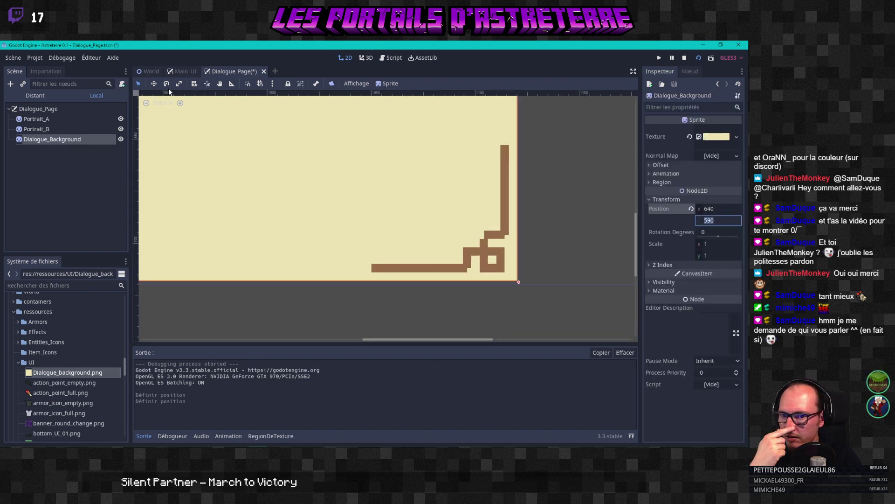
{"action": "left_click", "coordinate": [260, 83]}
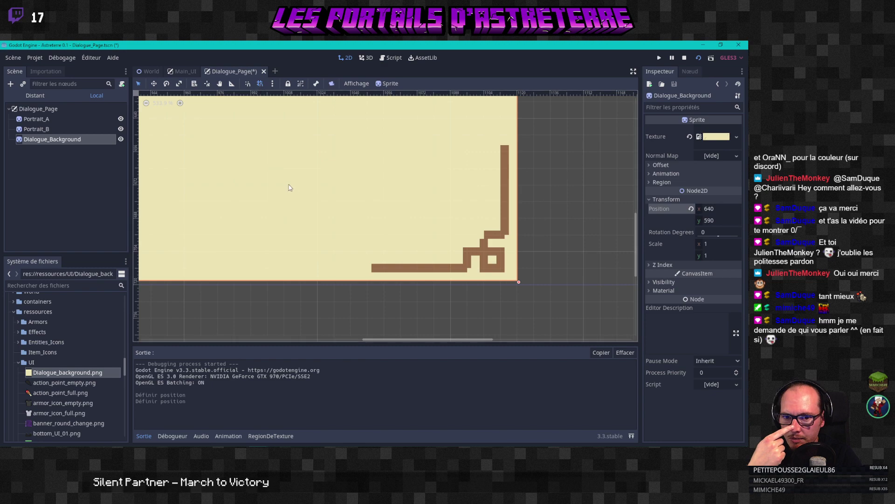
{"action": "left_click_drag", "start_coordinate": [298, 214], "coordinate": [297, 218]}
{"action": "scroll", "coordinate": [301, 242], "scroll_direction": "down", "scroll_amount": 3}
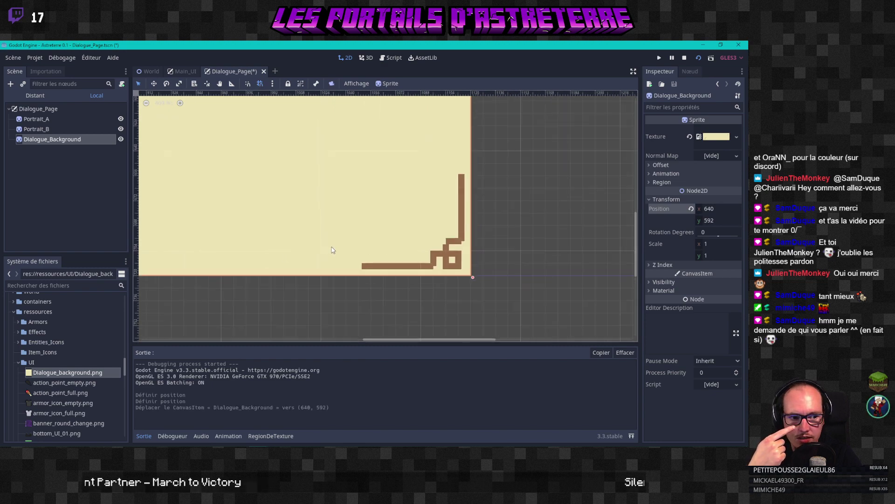
{"action": "scroll", "coordinate": [276, 235], "scroll_direction": "down", "scroll_amount": 5}
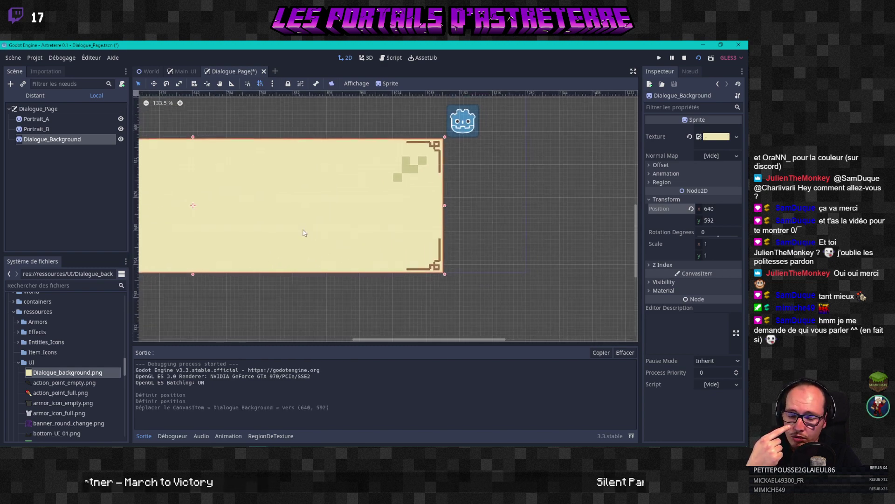
{"action": "scroll", "coordinate": [428, 236], "scroll_direction": "down", "scroll_amount": 2}
{"action": "left_click", "coordinate": [260, 84]}
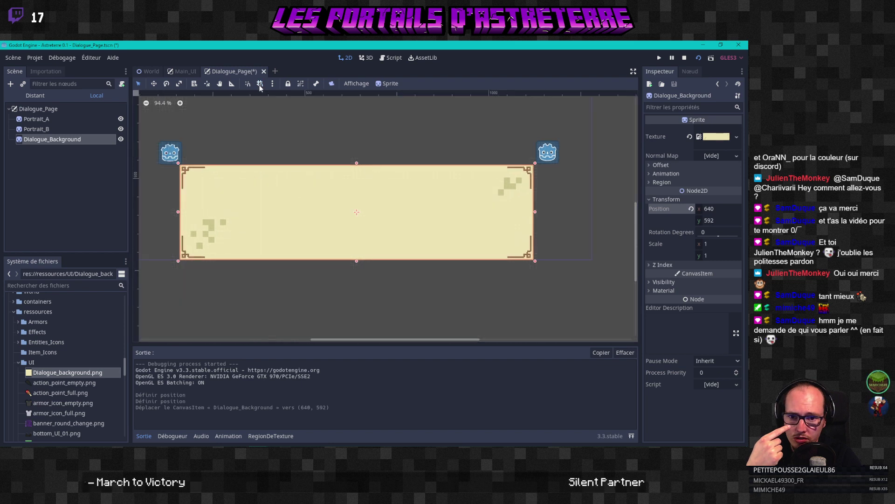
{"action": "left_click", "coordinate": [291, 334]}
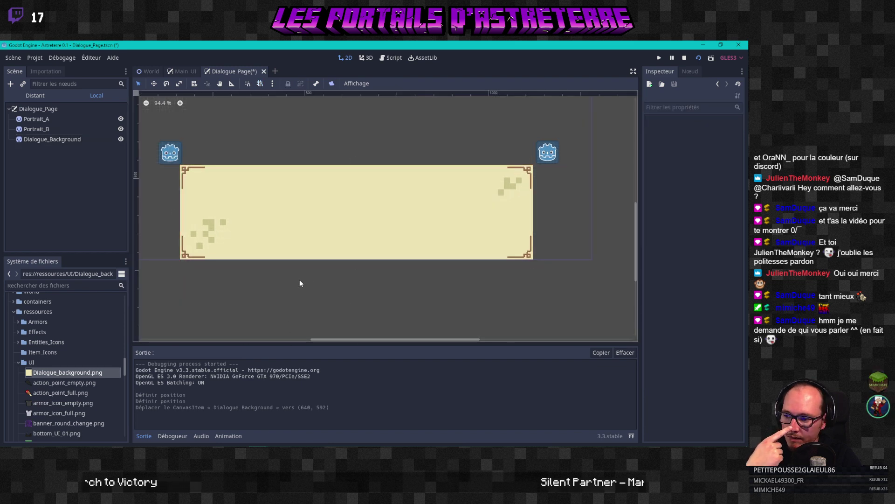
Step: Reposition the portraits at the panel's upper corners, with Portrait_A at (125, 430) and Portrait_B at (1152, 431)
{"action": "middle_click_drag", "start_coordinate": [299, 279], "coordinate": [341, 286]}
{"action": "scroll", "coordinate": [320, 271], "scroll_direction": "up", "scroll_amount": 2}
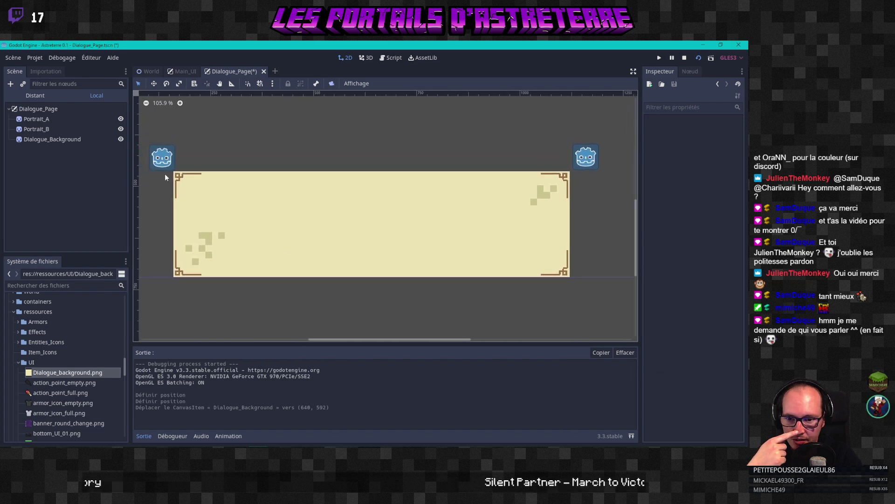
{"action": "left_click", "coordinate": [166, 157]}
{"action": "left_click_drag", "start_coordinate": [168, 158], "coordinate": [169, 157]}
{"action": "left_click", "coordinate": [593, 162]}
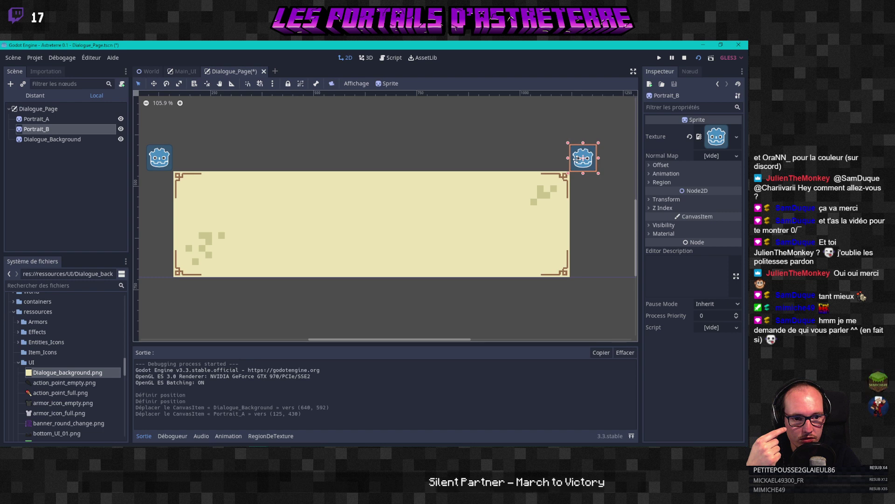
{"action": "left_click_drag", "start_coordinate": [577, 159], "coordinate": [577, 158]}
{"action": "left_click", "coordinate": [340, 313]}
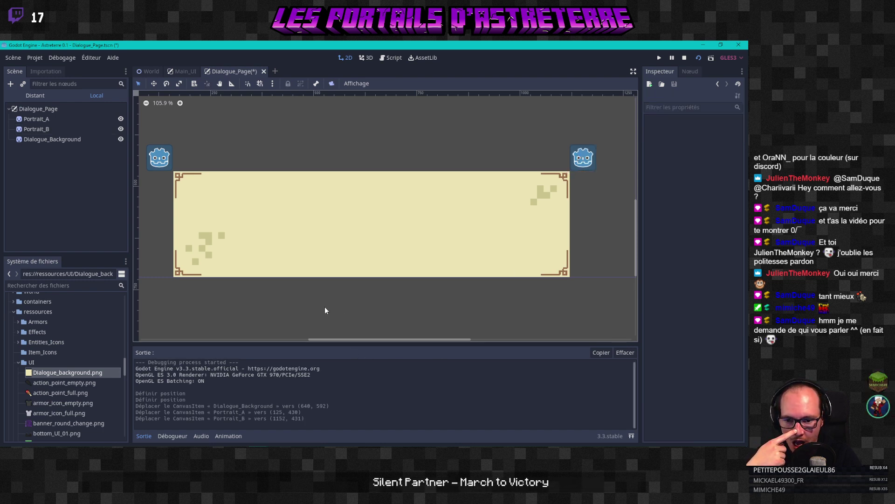
Step: Add a VBoxContainer as a child node of Dialogue_Page
{"action": "scroll", "coordinate": [325, 310], "scroll_direction": "down", "scroll_amount": 2}
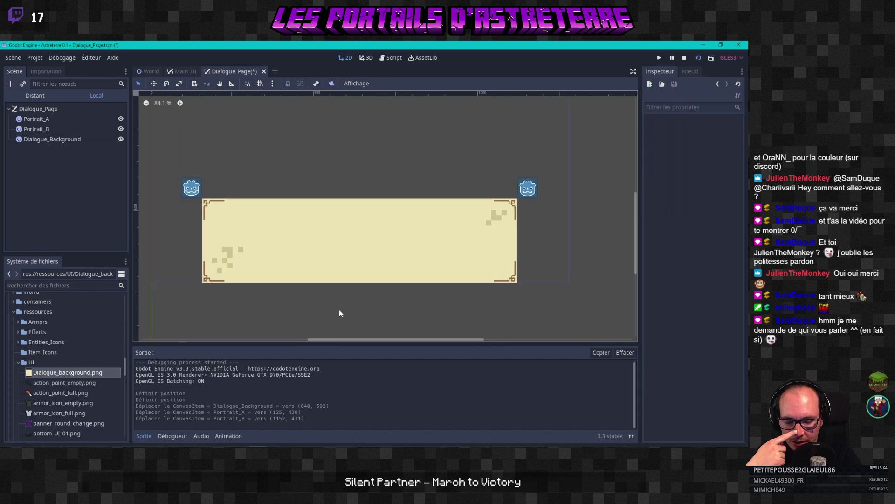
{"action": "scroll", "coordinate": [339, 313], "scroll_direction": "up", "scroll_amount": 1}
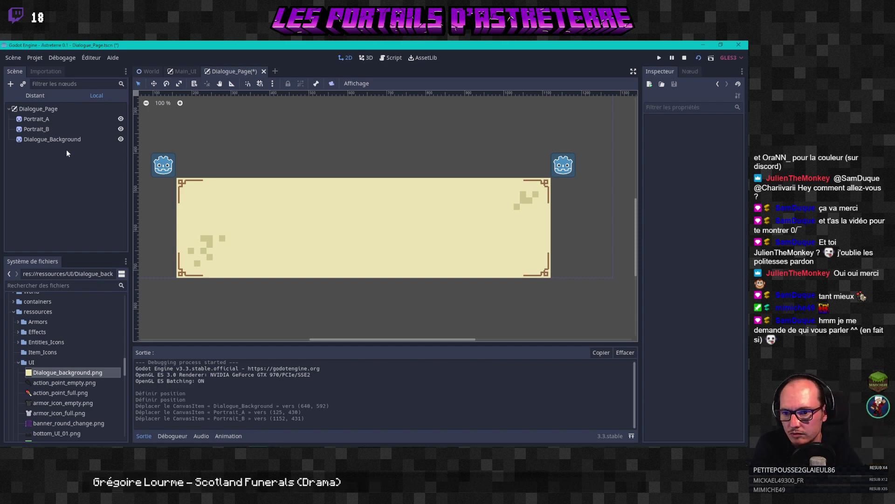
{"action": "right_click", "coordinate": [44, 108]}
{"action": "left_click", "coordinate": [91, 115]}
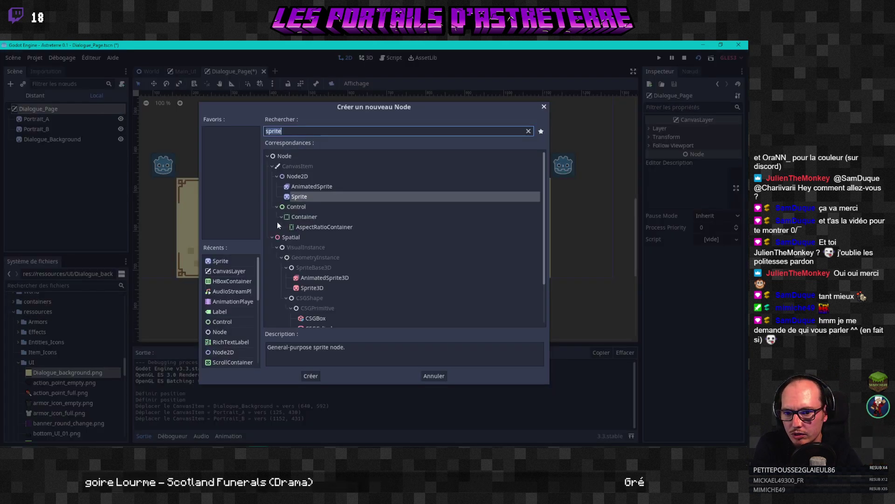
{"action": "scroll", "coordinate": [247, 316], "scroll_direction": "down", "scroll_amount": 3}
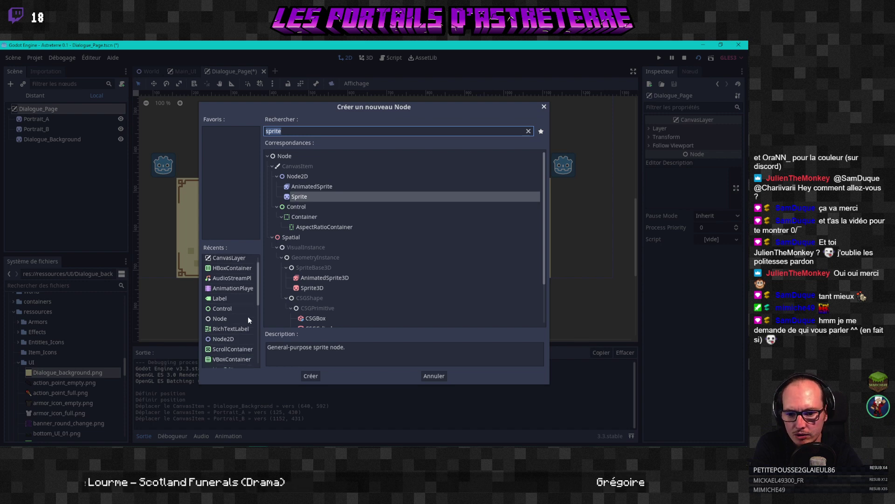
{"action": "left_click", "coordinate": [232, 306]}
{"action": "left_click", "coordinate": [310, 376]}
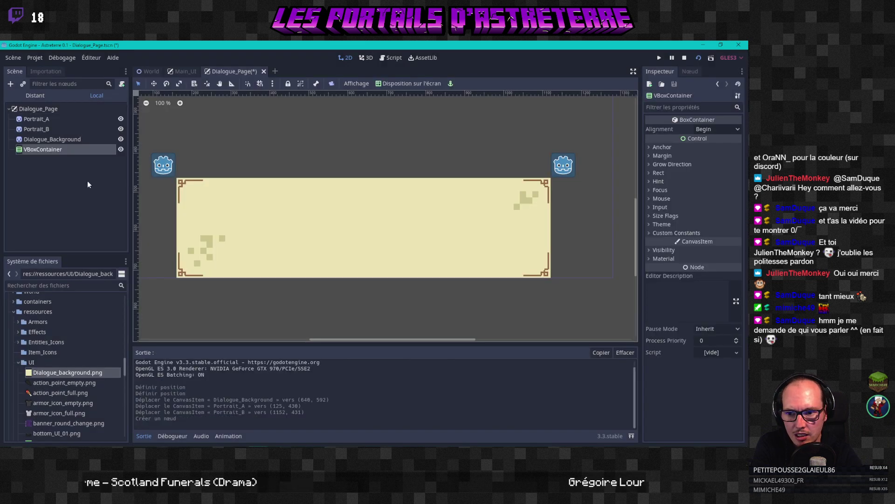
Step: Place the VBoxContainer inside the dialogue panel at about (194, 485) and resize it to about 897 by 216
{"action": "scroll", "coordinate": [252, 209], "scroll_direction": "down", "scroll_amount": 6}
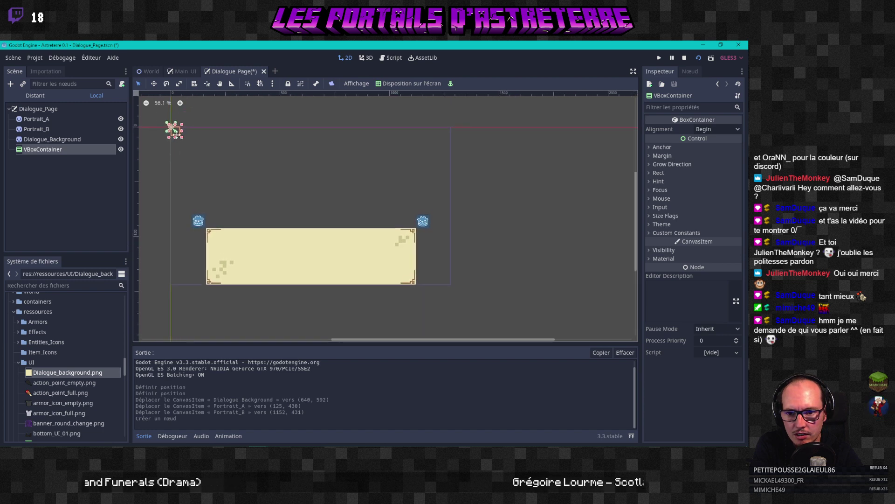
{"action": "left_click", "coordinate": [219, 240]}
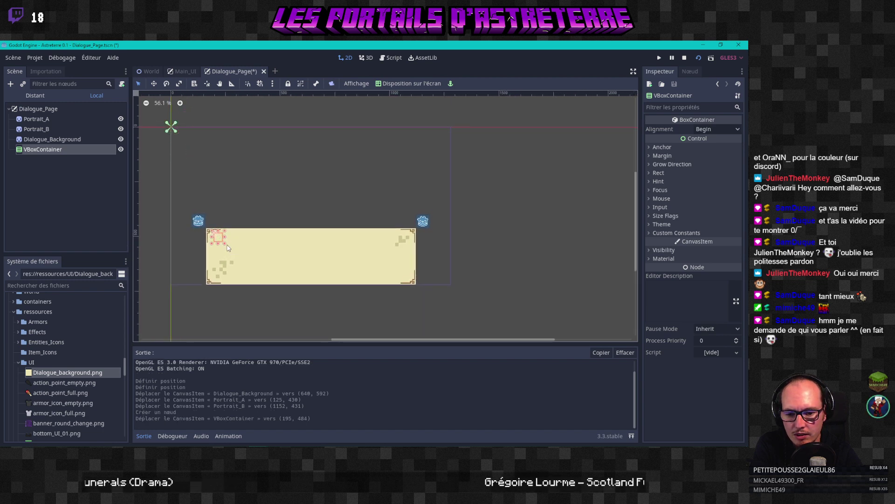
{"action": "left_click_drag", "start_coordinate": [244, 252], "coordinate": [412, 280]}
{"action": "scroll", "coordinate": [255, 285], "scroll_direction": "up", "scroll_amount": 8}
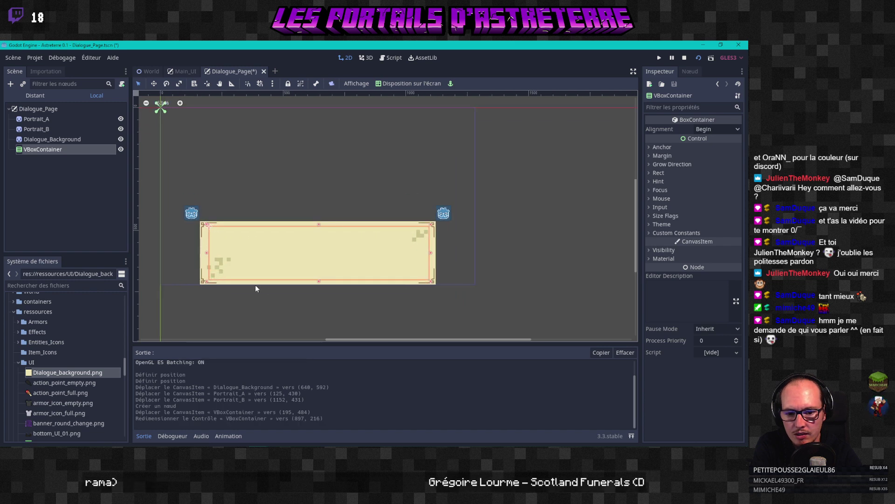
{"action": "scroll", "coordinate": [304, 256], "scroll_direction": "down", "scroll_amount": 2}
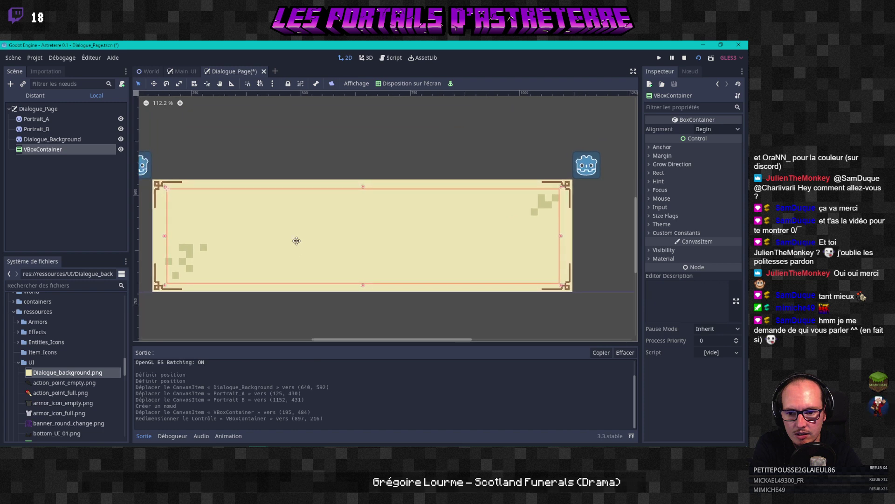
{"action": "left_click_drag", "start_coordinate": [298, 240], "coordinate": [297, 242]}
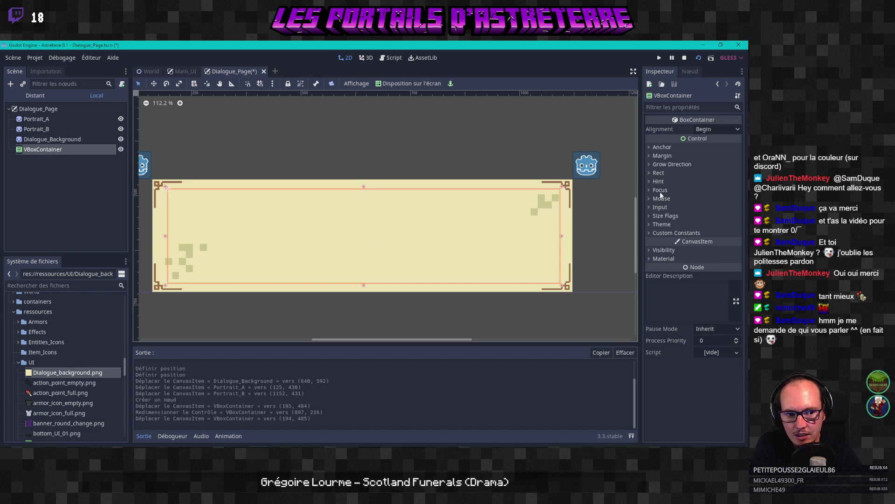
Step: Set the VBoxContainer's size flags to Fill and Expand horizontally and only Fill vertically, and open its custom constants
{"action": "left_click", "coordinate": [648, 146]}
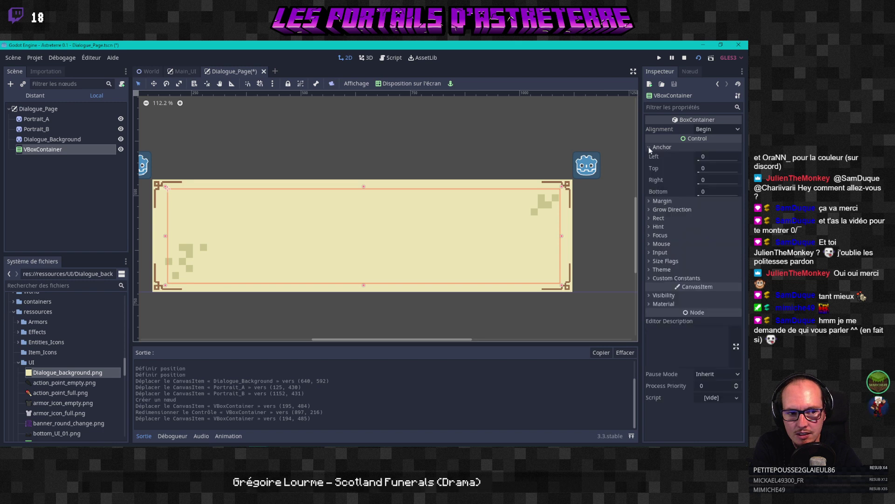
{"action": "left_click", "coordinate": [649, 147]}
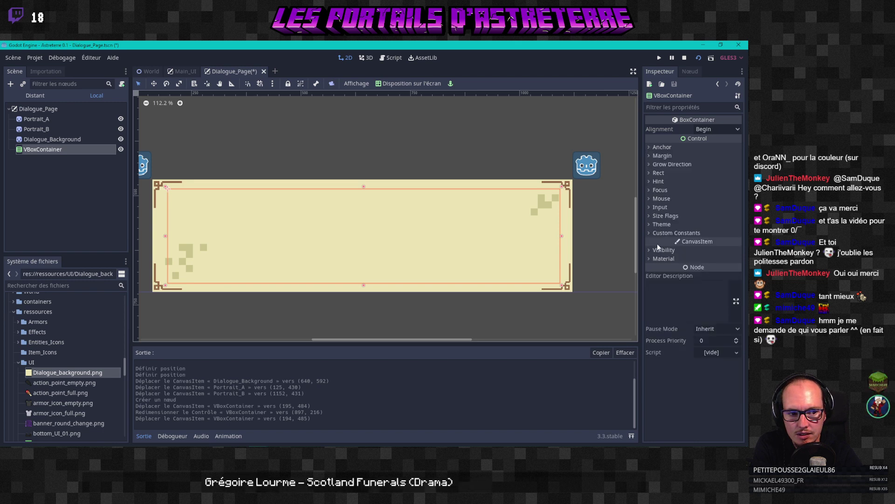
{"action": "left_click", "coordinate": [650, 216]}
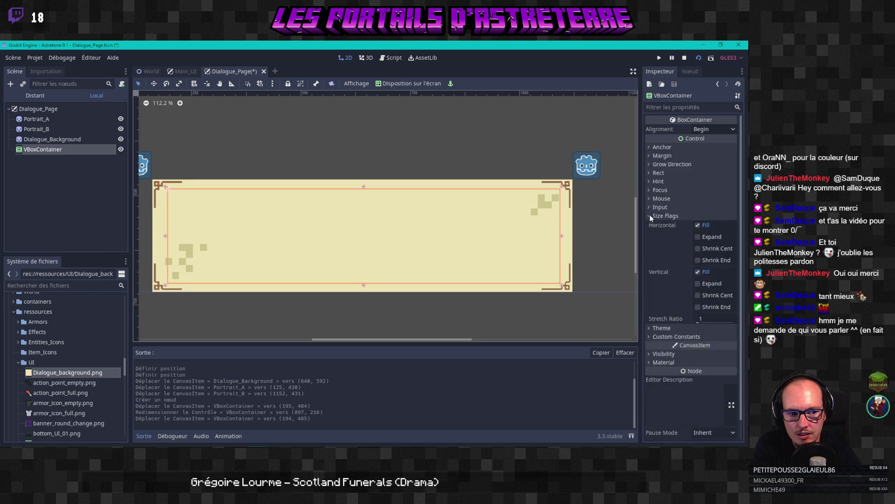
{"action": "left_click", "coordinate": [698, 237]}
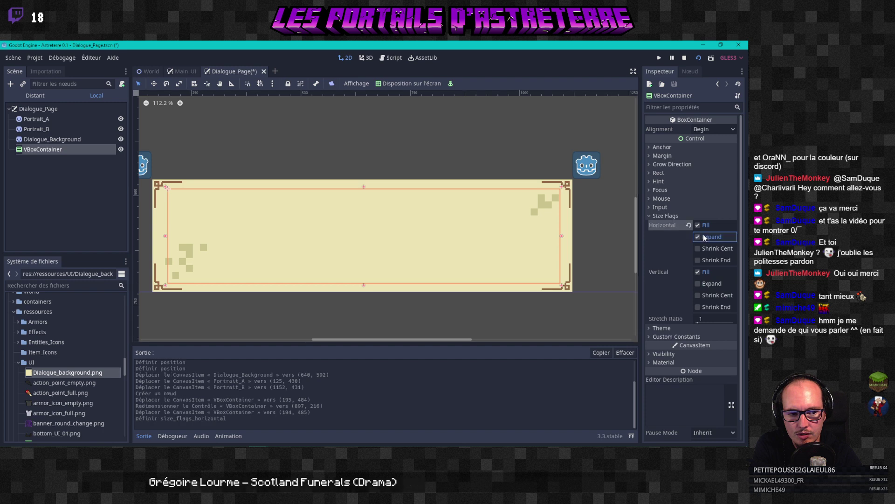
{"action": "left_click", "coordinate": [702, 283]}
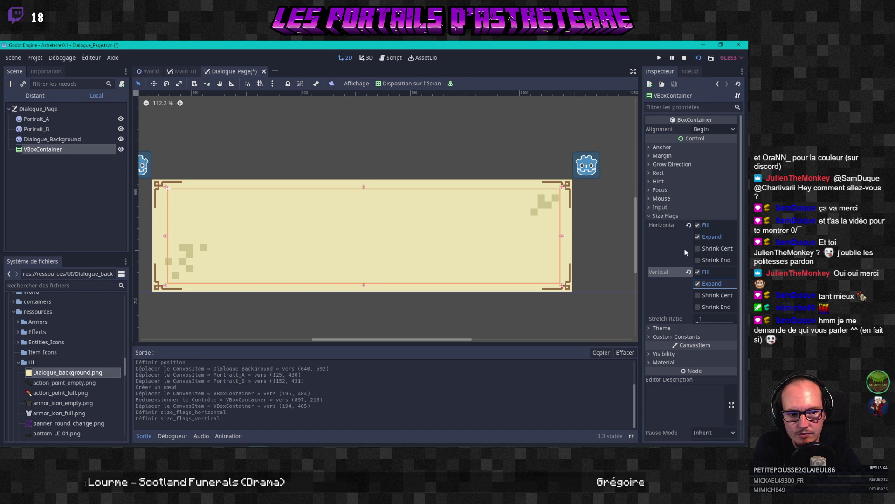
{"action": "left_click", "coordinate": [698, 284]}
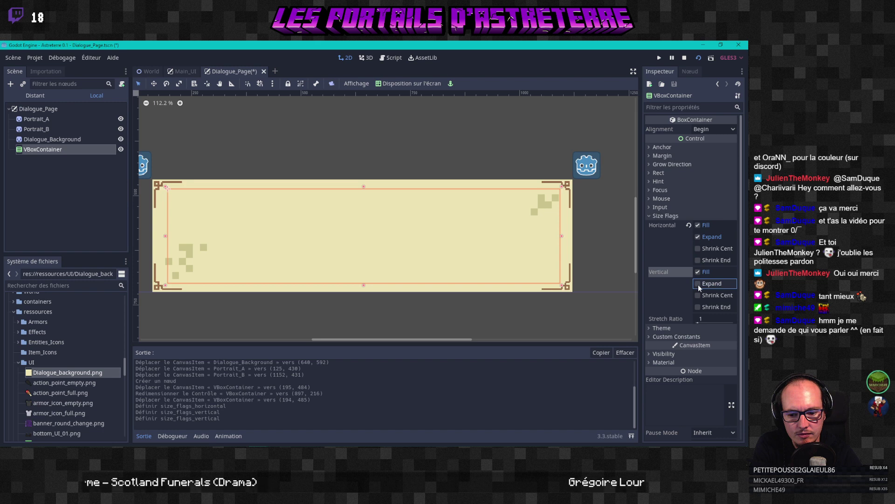
{"action": "scroll", "coordinate": [668, 278], "scroll_direction": "down", "scroll_amount": 1}
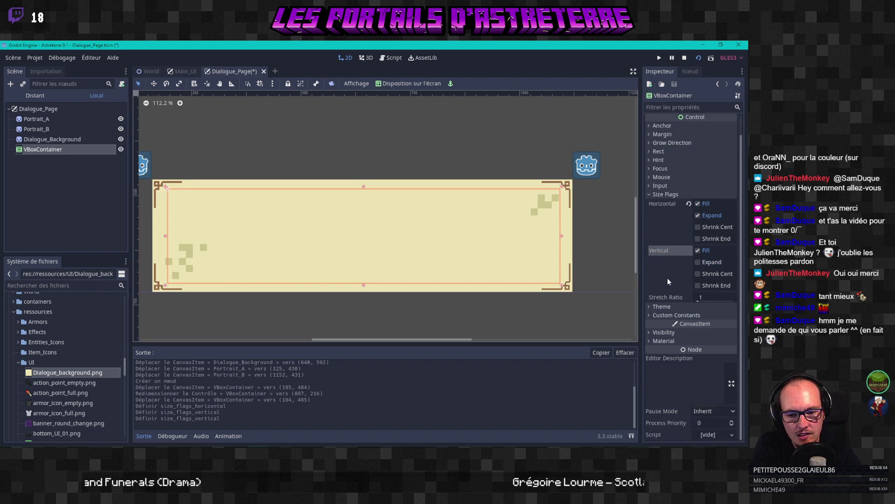
{"action": "left_click", "coordinate": [666, 316]}
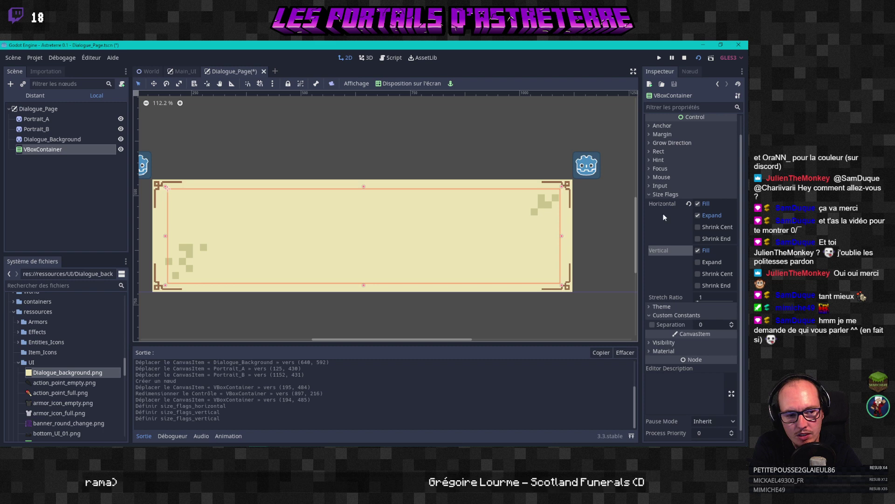
Step: Expand the VBoxContainer's Rect and Anchor properties to examine its position, size and anchor values
{"action": "scroll", "coordinate": [665, 217], "scroll_direction": "up", "scroll_amount": 1}
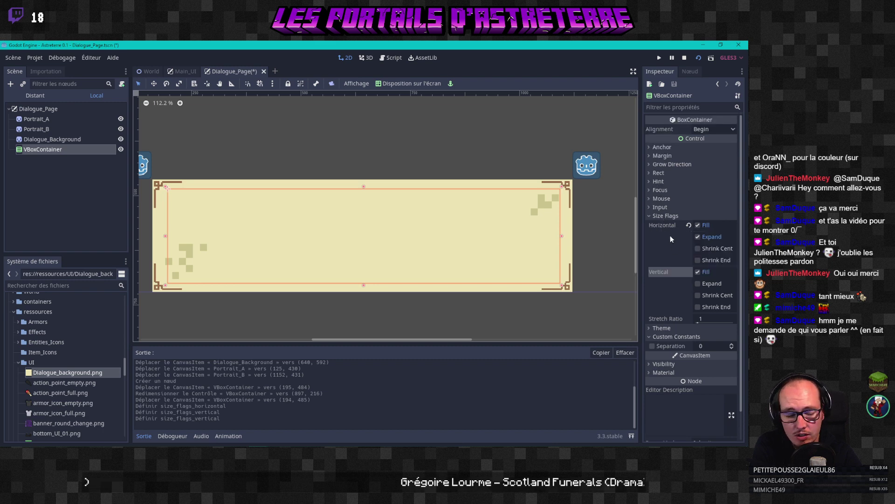
{"action": "left_click", "coordinate": [657, 173]}
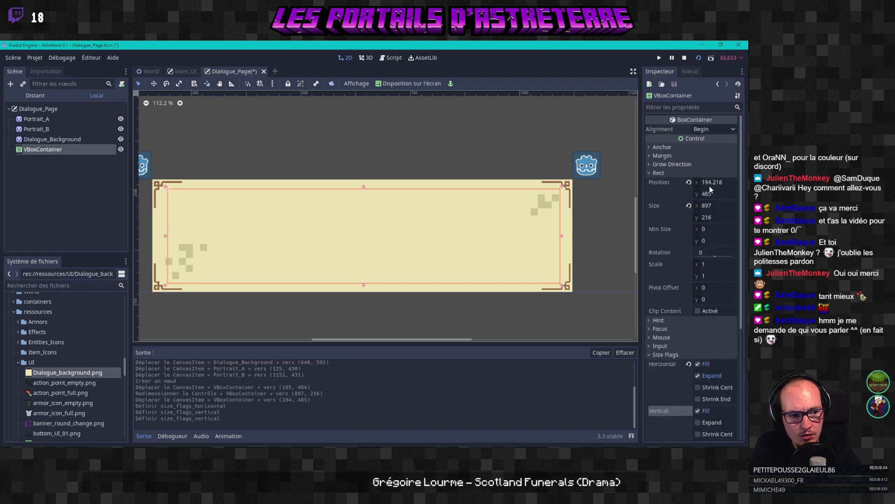
{"action": "left_click", "coordinate": [726, 189]}
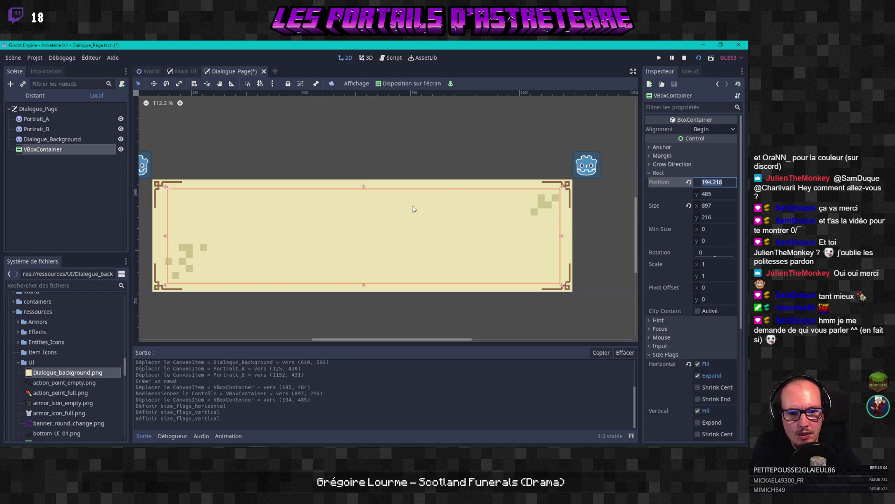
{"action": "scroll", "coordinate": [413, 209], "scroll_direction": "down", "scroll_amount": 3}
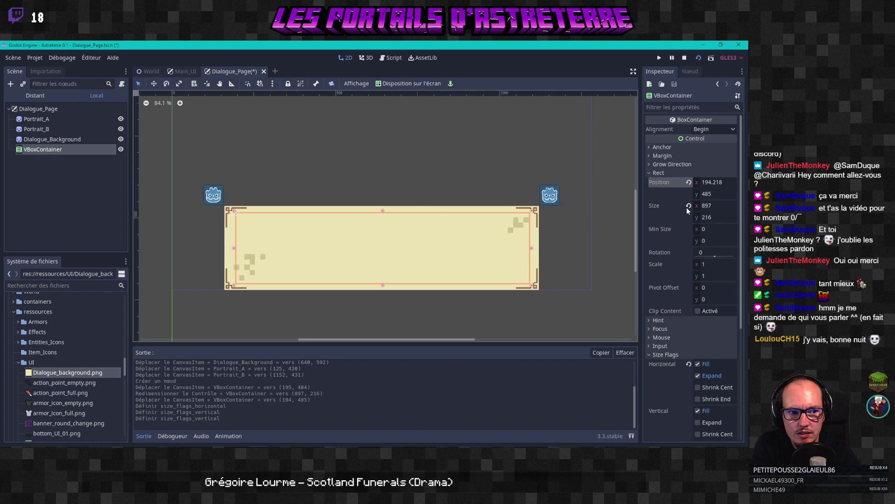
{"action": "left_click", "coordinate": [655, 149]}
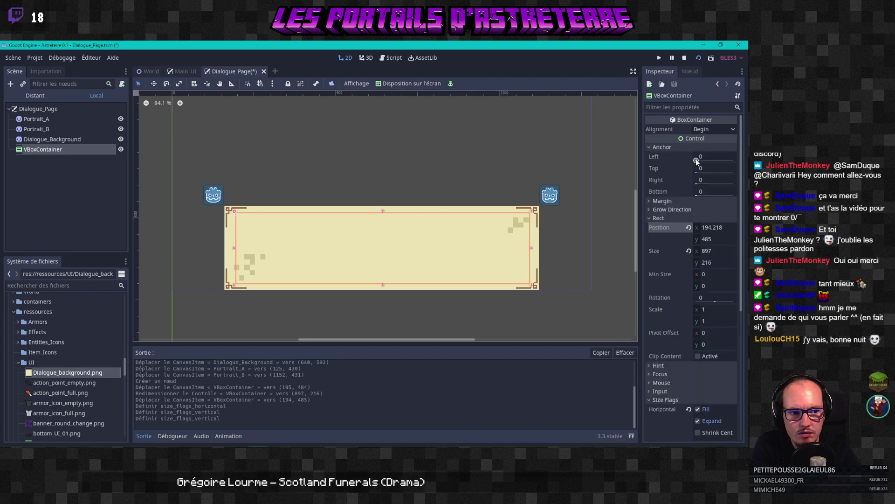
{"action": "scroll", "coordinate": [500, 164], "scroll_direction": "down", "scroll_amount": 1}
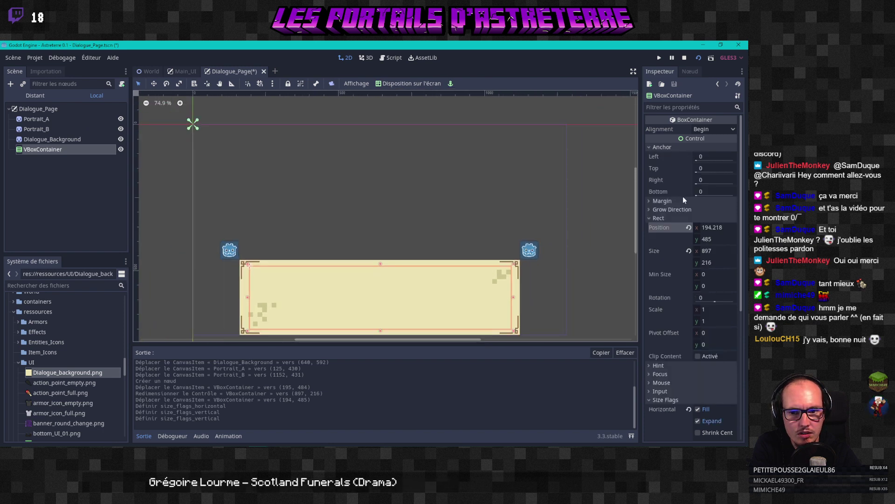
Step: Try shifting the VBoxContainer's left anchor, and reset its right anchor to 0
{"action": "left_click_drag", "start_coordinate": [698, 160], "coordinate": [696, 160]}
{"action": "left_click", "coordinate": [720, 181]}
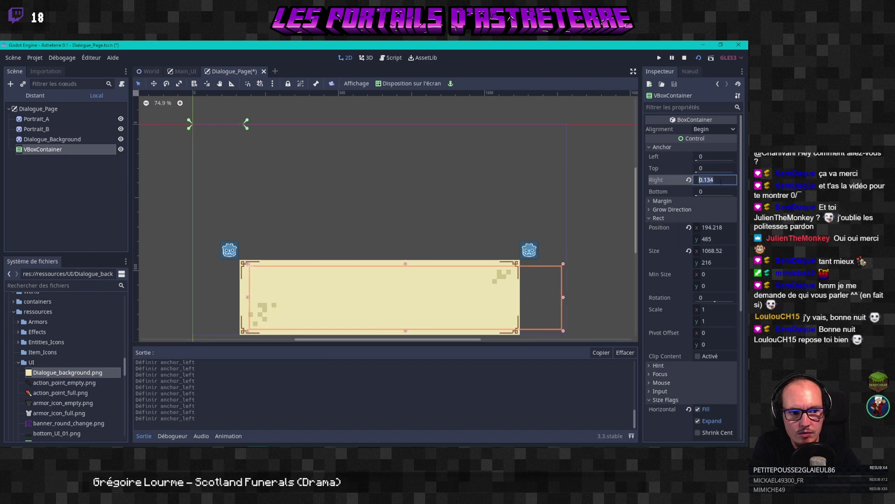
{"action": "type", "text": "0"}
{"action": "key", "text": "Return"}
{"action": "scroll", "coordinate": [420, 174], "scroll_direction": "down", "scroll_amount": 1}
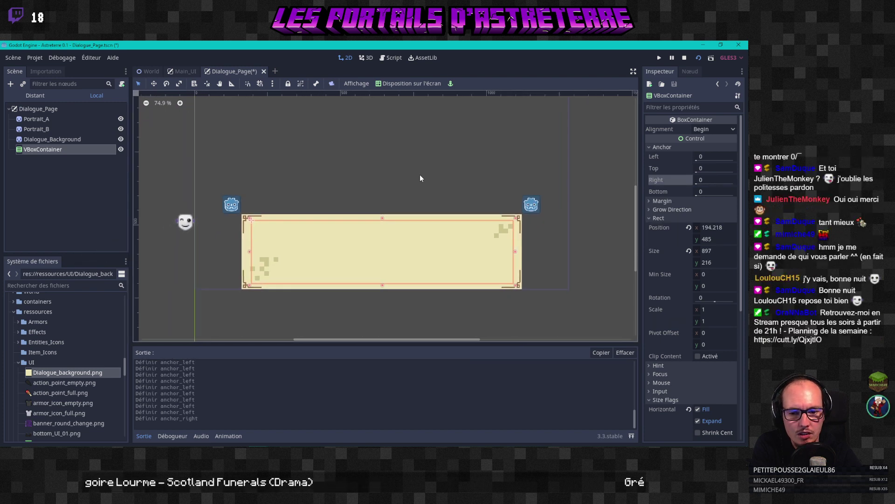
Step: Set the VBoxContainer's rect position to x 194 and y 490
{"action": "scroll", "coordinate": [385, 227], "scroll_direction": "up", "scroll_amount": 7}
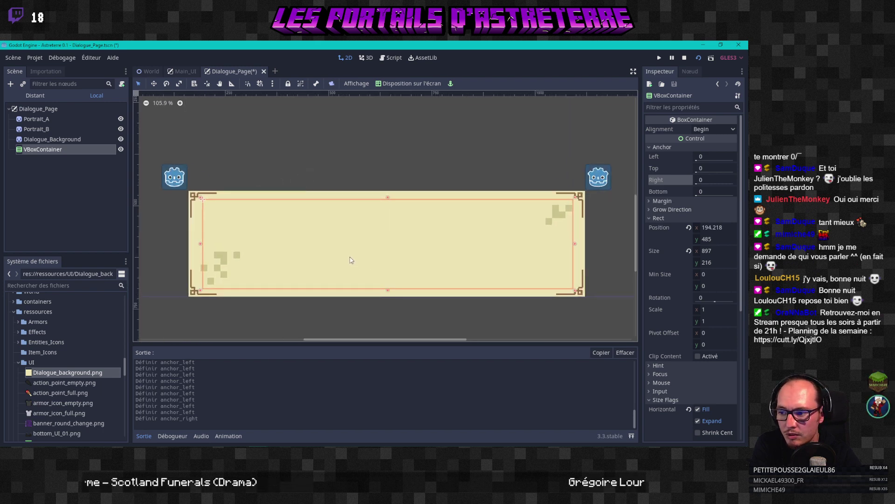
{"action": "middle_click_drag", "start_coordinate": [350, 259], "coordinate": [333, 242]}
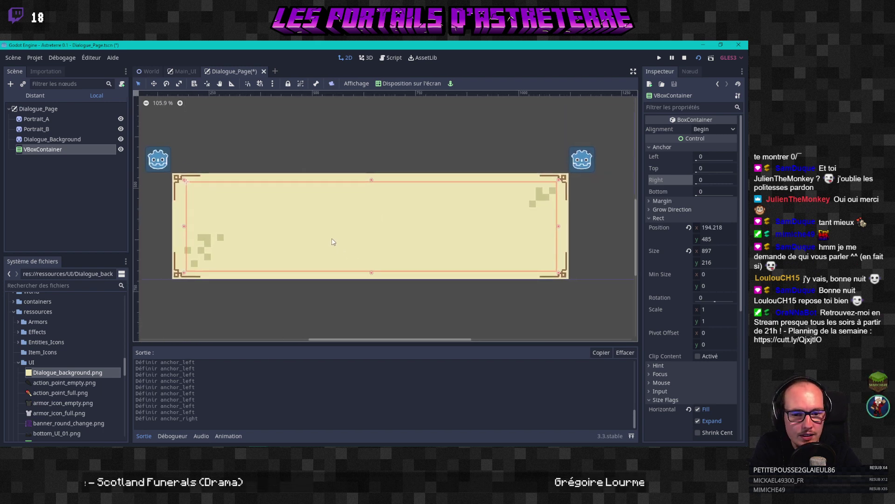
{"action": "left_click", "coordinate": [726, 229]}
{"action": "type", "text": "194"}
{"action": "key", "text": "Return"}
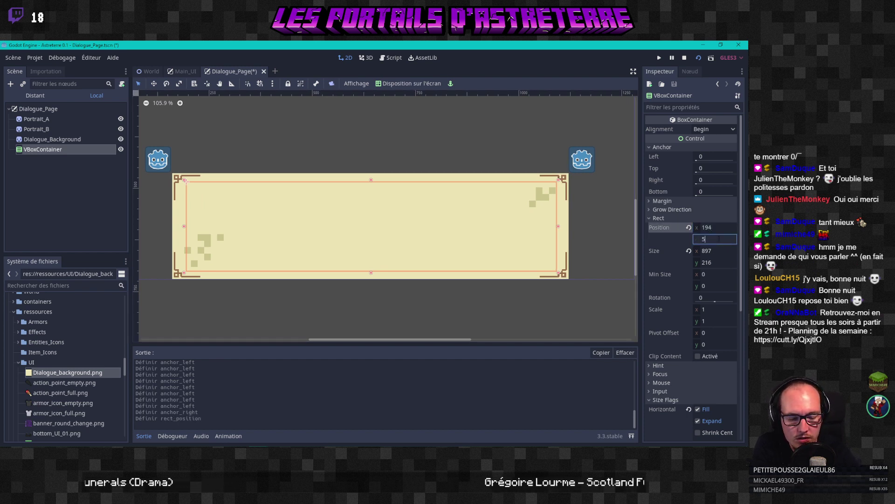
{"action": "left_click", "coordinate": [719, 239]}
{"action": "type", "text": "500"}
{"action": "key", "text": "Return"}
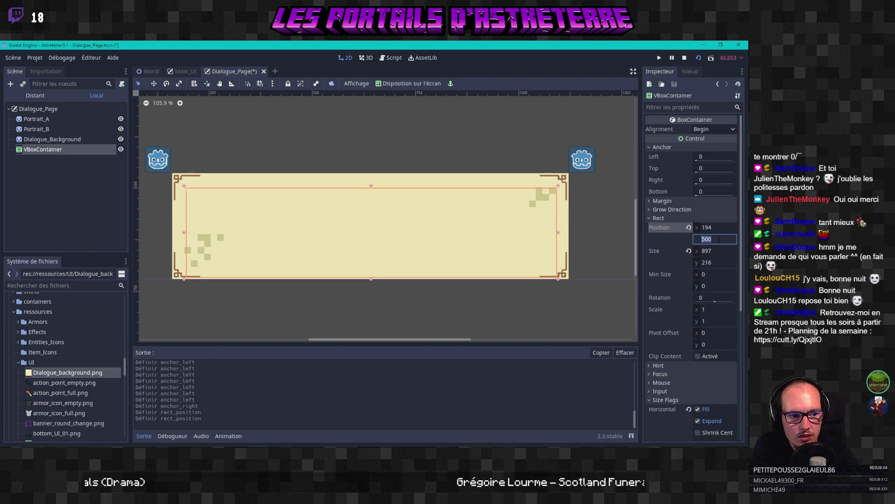
{"action": "type", "text": "490"}
{"action": "key", "text": "Return"}
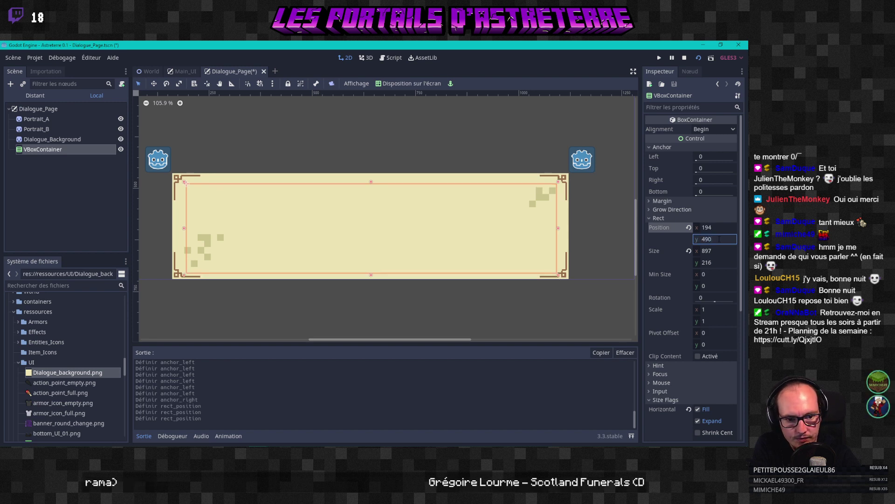
{"action": "left_click", "coordinate": [306, 224]}
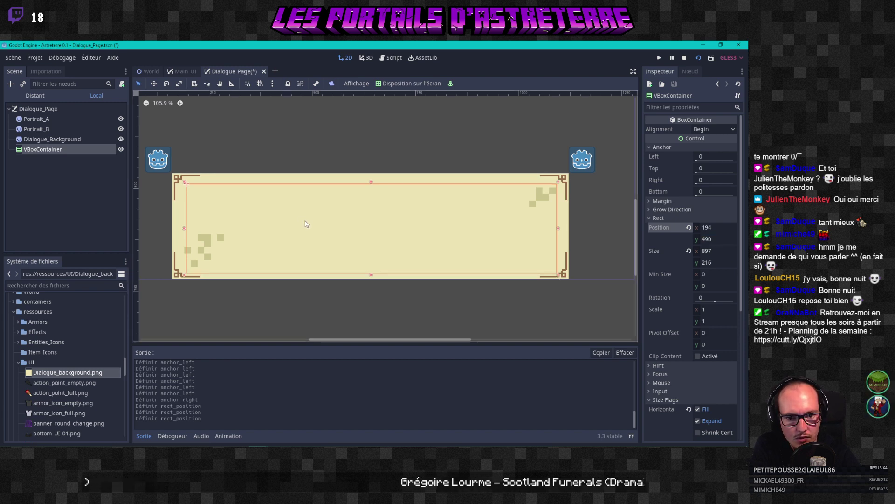
Step: Set the VBoxContainer's rect size to 900 by 216
{"action": "left_click", "coordinate": [719, 251]}
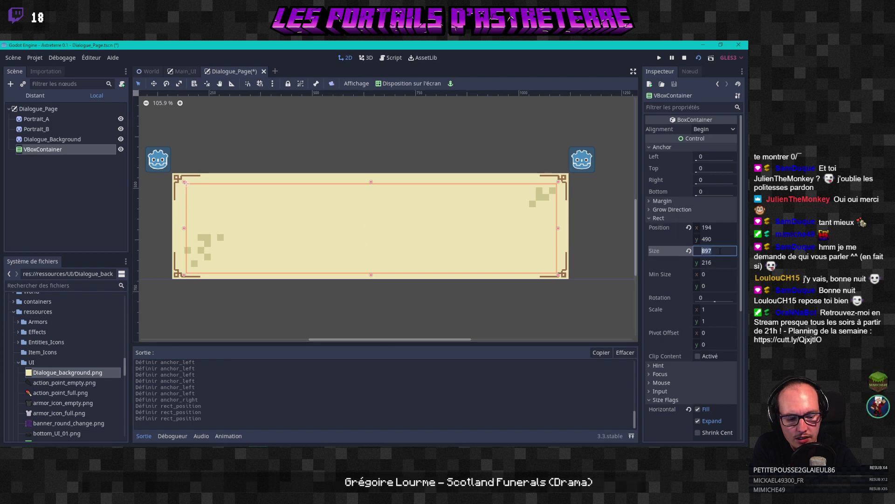
{"action": "key", "text": "Return"}
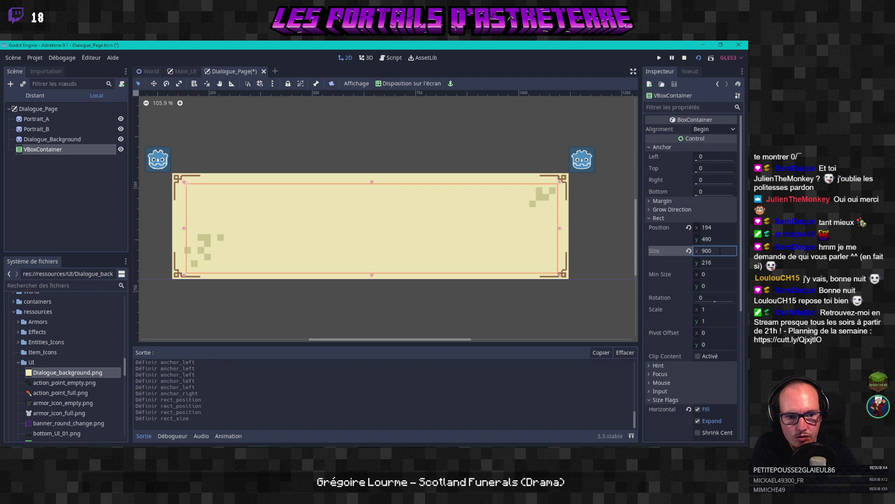
{"action": "left_click", "coordinate": [716, 264]}
{"action": "type", "text": "20"}
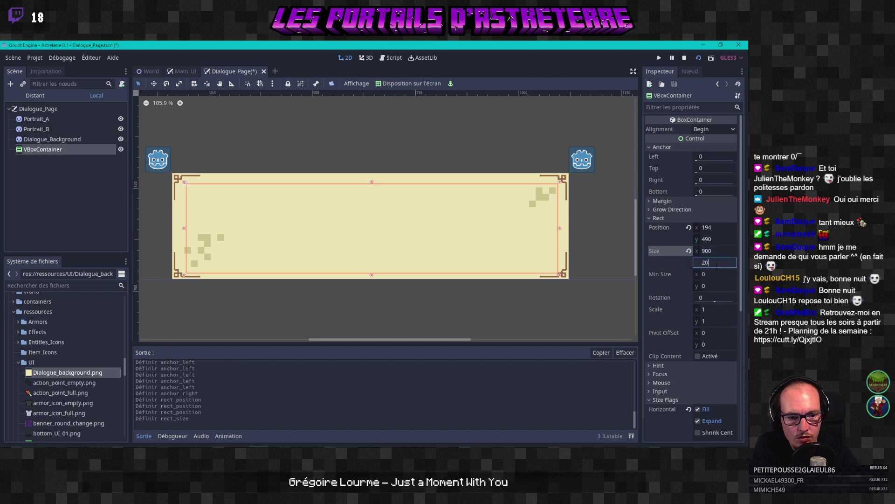
{"action": "type", "text": "0"}
{"action": "key", "text": "Return"}
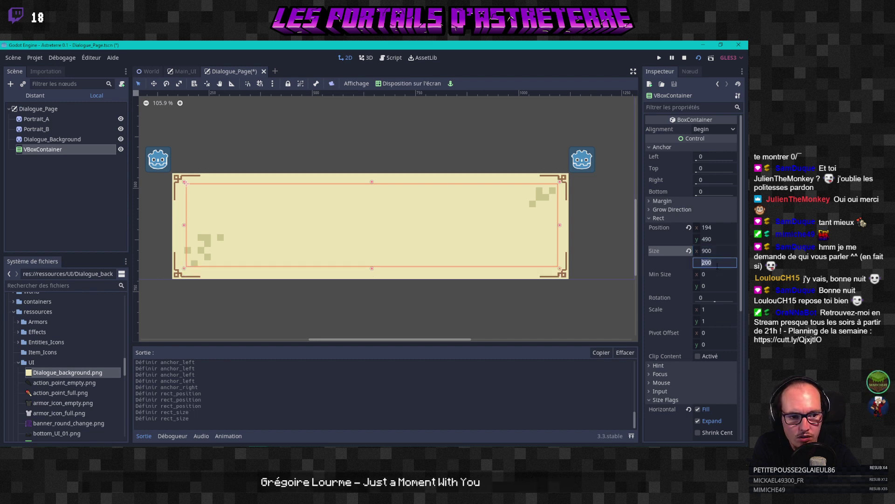
{"action": "type", "text": "216"}
{"action": "key", "text": "Return"}
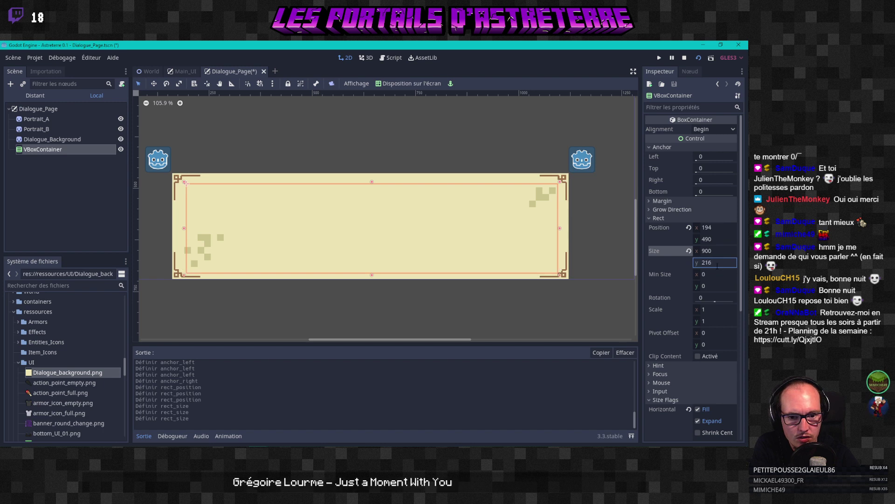
Step: Try the "Étendu en Bas" layout preset on the VBoxContainer and undo it
{"action": "scroll", "coordinate": [403, 221], "scroll_direction": "down", "scroll_amount": 5}
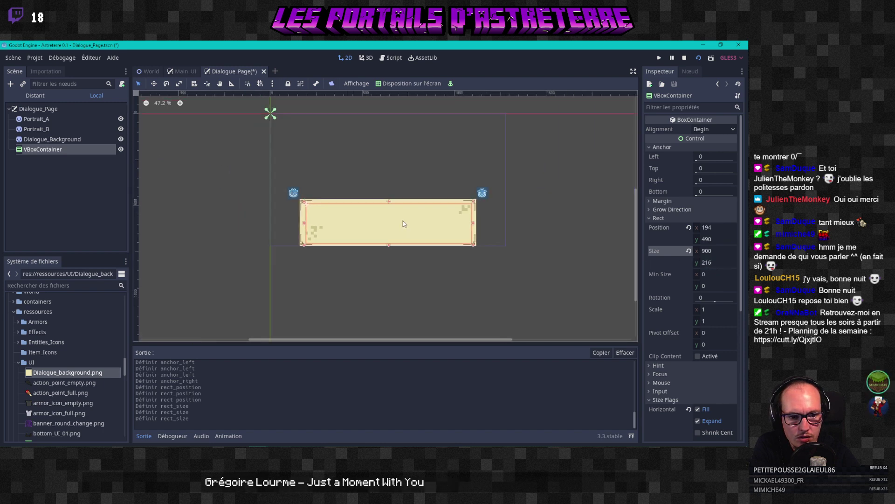
{"action": "scroll", "coordinate": [403, 224], "scroll_direction": "down", "scroll_amount": 1}
{"action": "left_click", "coordinate": [386, 84]}
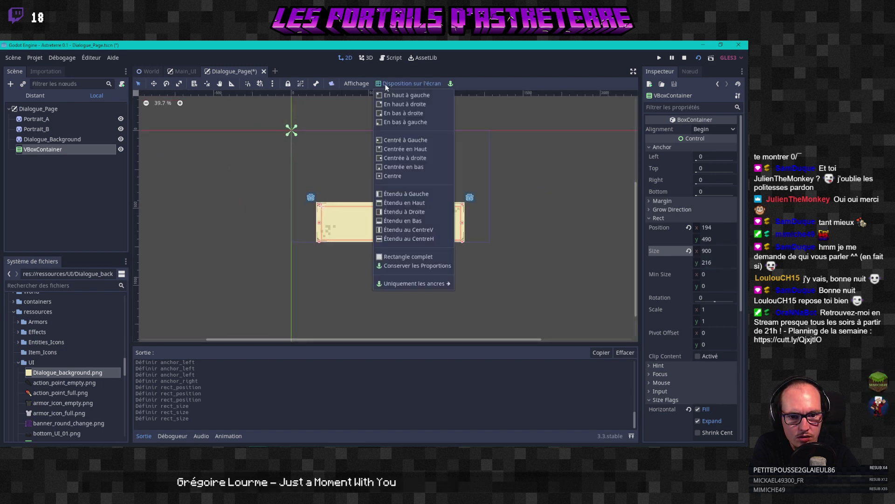
{"action": "left_click", "coordinate": [401, 221]}
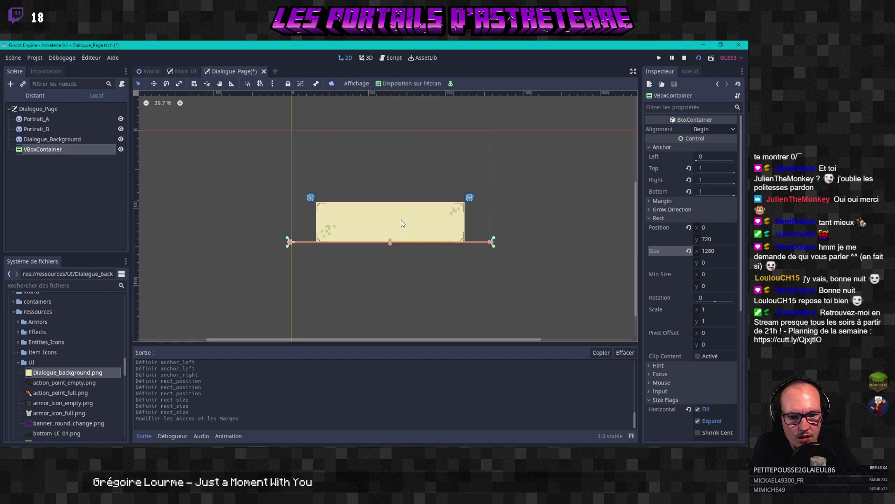
{"action": "scroll", "coordinate": [403, 222], "scroll_direction": "up", "scroll_amount": 3}
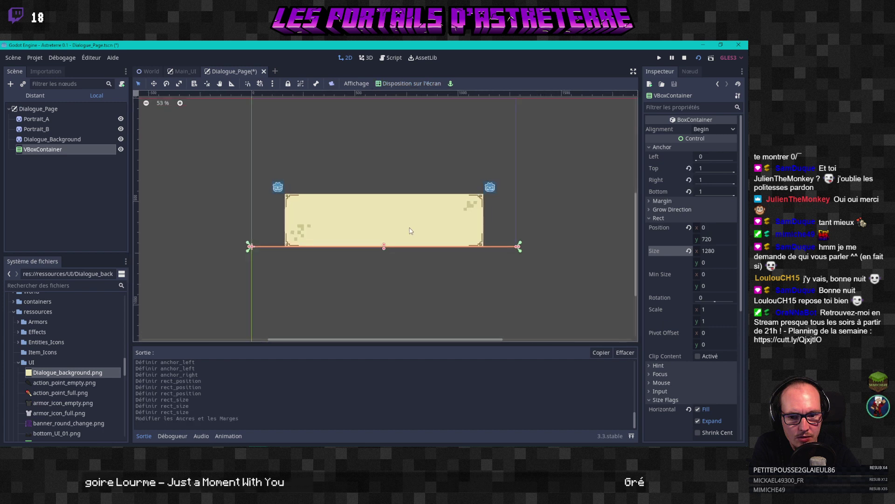
{"action": "key", "text": "ctrl+z"}
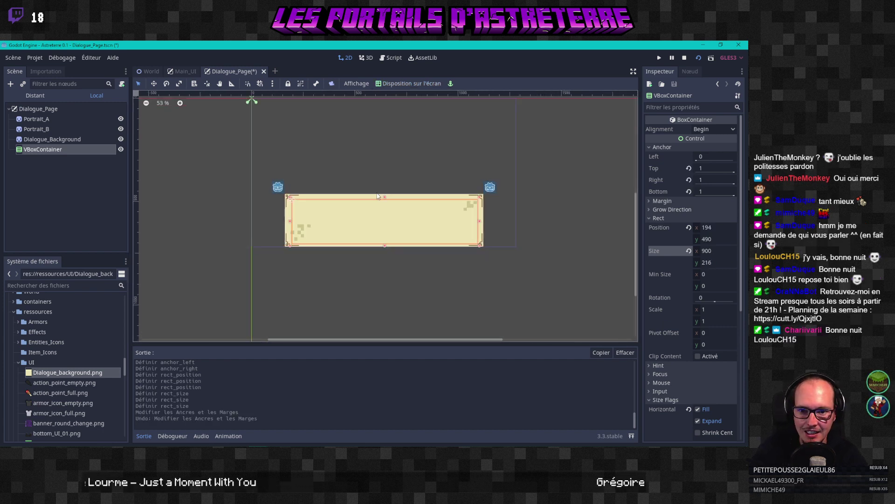
{"action": "scroll", "coordinate": [377, 196], "scroll_direction": "up", "scroll_amount": 3}
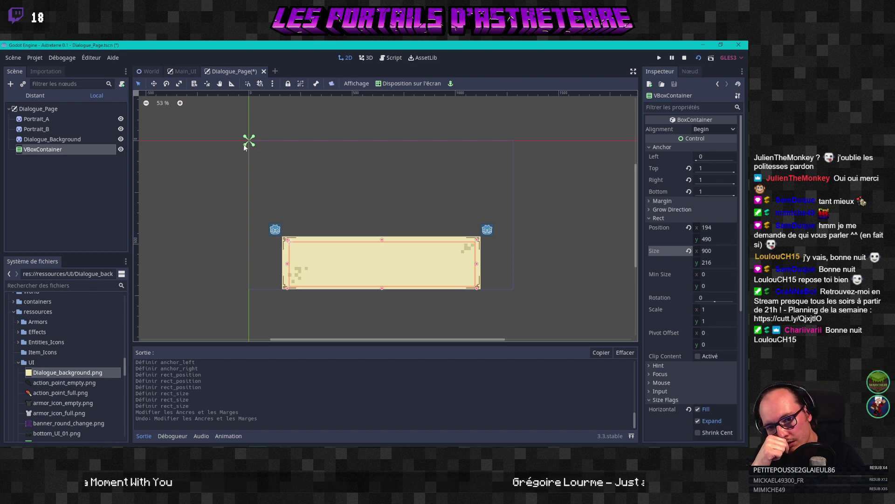
{"action": "scroll", "coordinate": [258, 161], "scroll_direction": "up", "scroll_amount": 1}
{"action": "scroll", "coordinate": [301, 189], "scroll_direction": "down", "scroll_amount": 2}
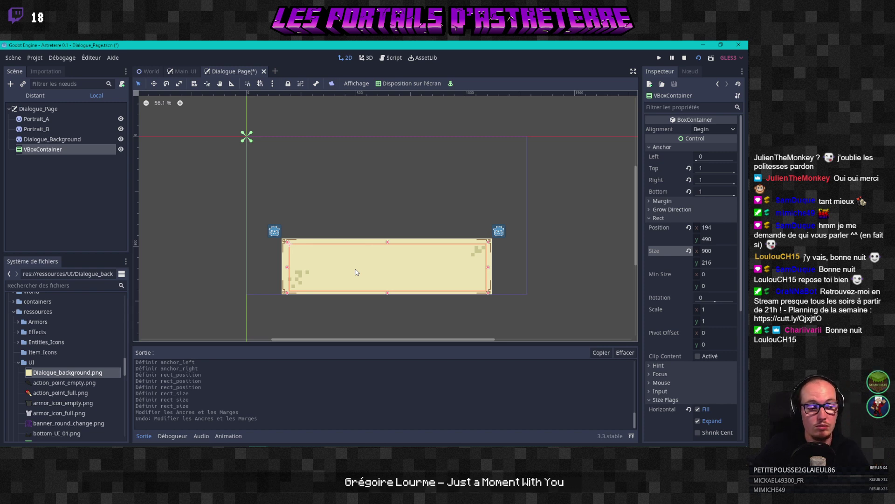
{"action": "left_click", "coordinate": [563, 261]}
{"action": "scroll", "coordinate": [372, 307], "scroll_direction": "up", "scroll_amount": 6}
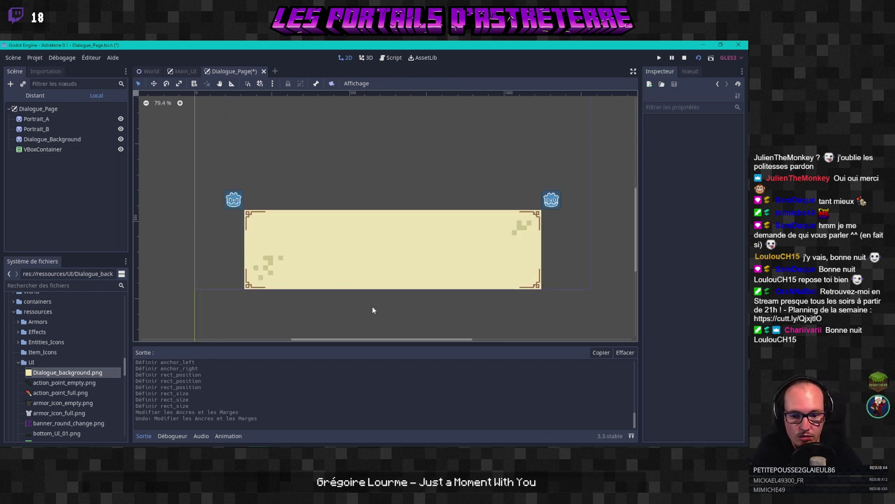
{"action": "scroll", "coordinate": [372, 309], "scroll_direction": "down", "scroll_amount": 4}
Step: Rename the VBoxContainer node to Dialogue_VBoxContainer in the scene tree
{"action": "left_click", "coordinate": [374, 266]}
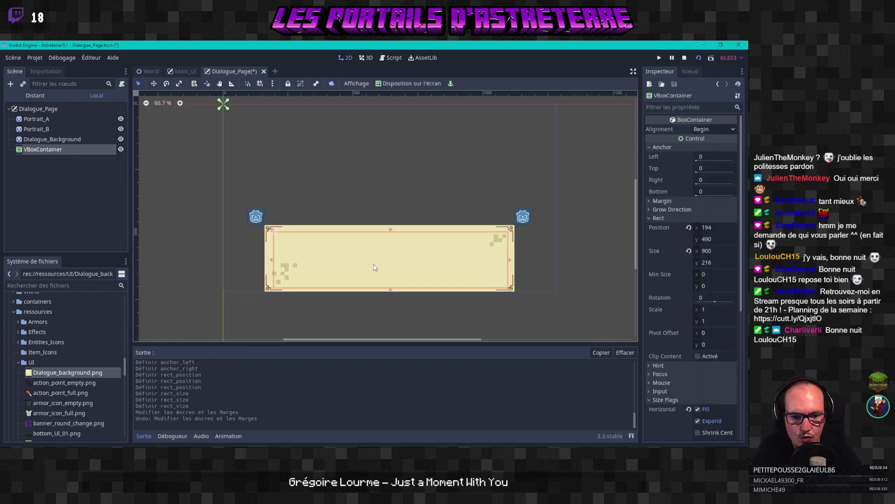
{"action": "left_click", "coordinate": [54, 162]}
{"action": "left_click", "coordinate": [40, 149]}
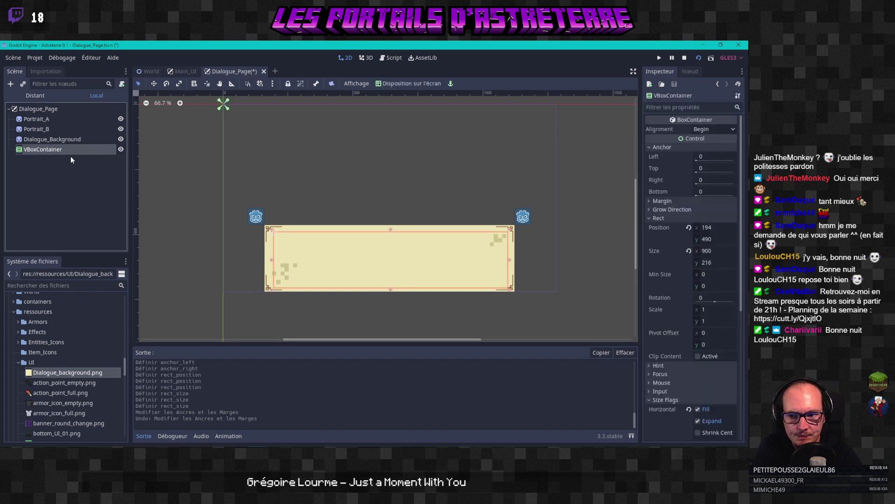
{"action": "double_click", "coordinate": [44, 151]}
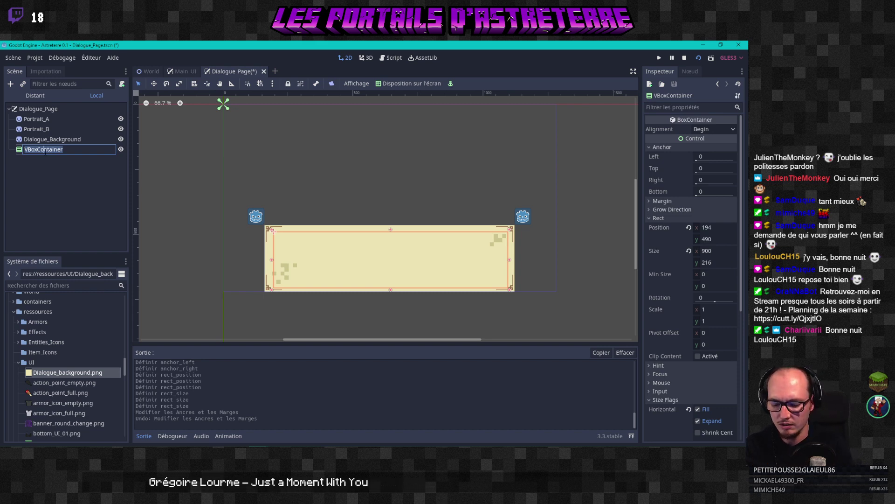
{"action": "type", "text": "Dialog"}
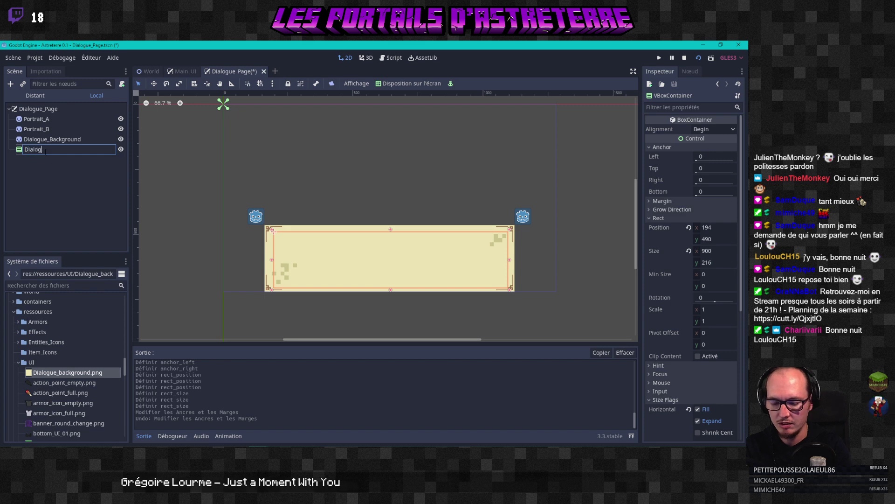
{"action": "type", "text": "ue_"}
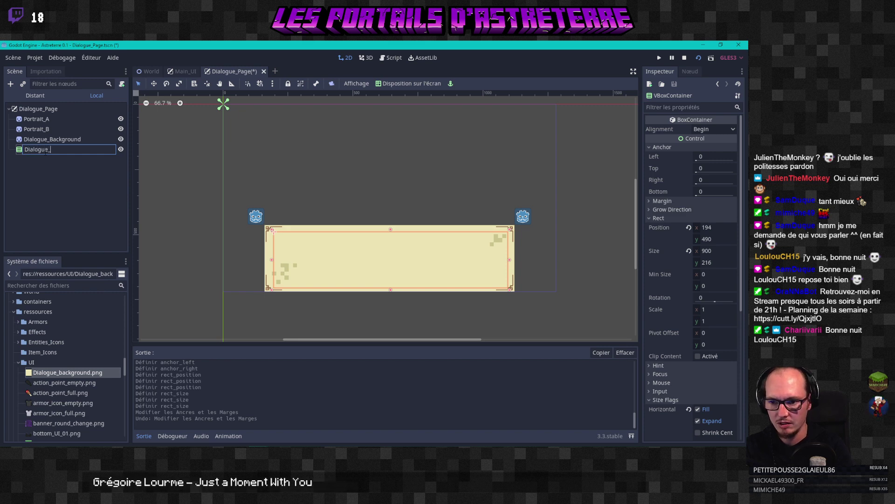
{"action": "type", "text": "VB"}
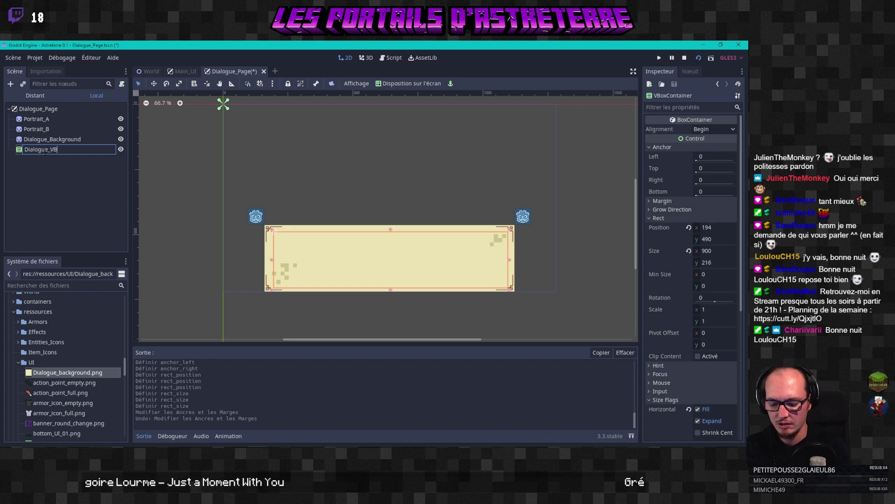
{"action": "type", "text": "oxCon"}
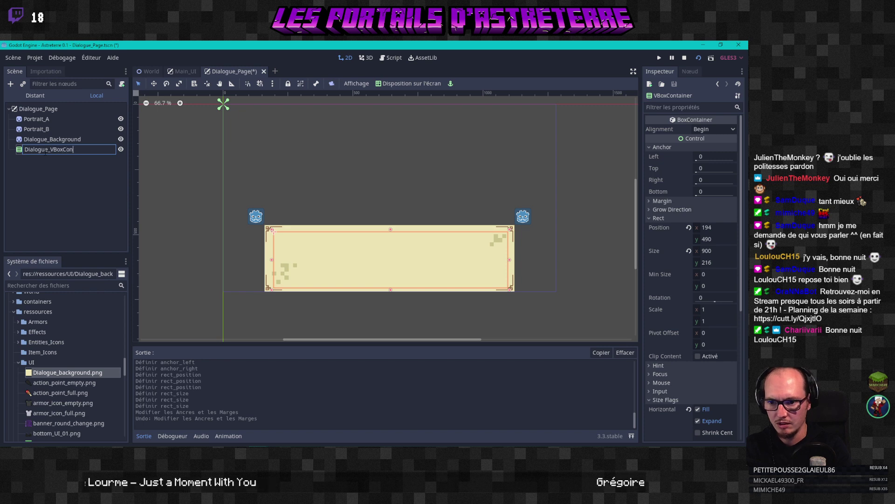
{"action": "type", "text": "tainer"}
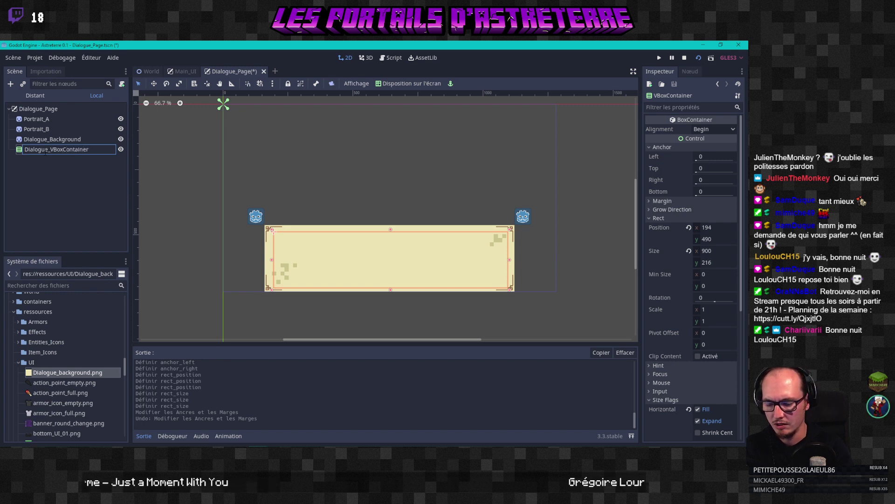
{"action": "key", "text": "Return"}
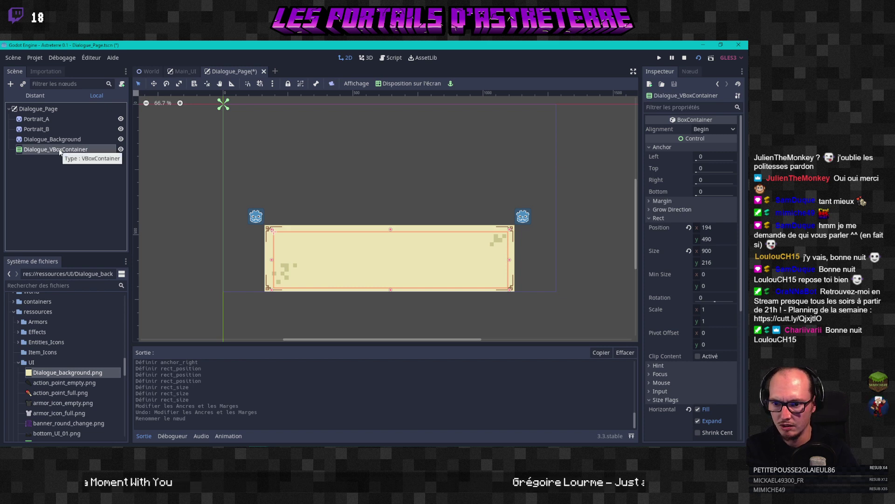
{"action": "left_click", "coordinate": [60, 192]}
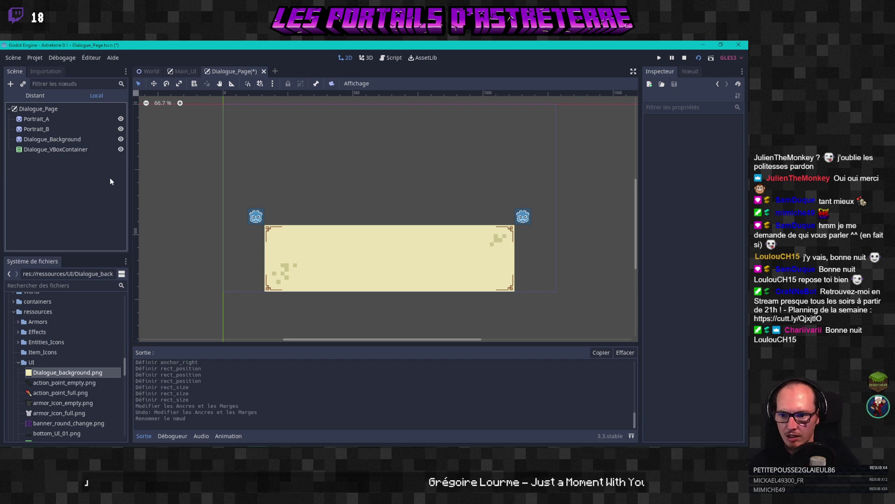
Step: Set the x value of Dialogue_VBoxContainer's rect position to 190
{"action": "left_click", "coordinate": [383, 239]}
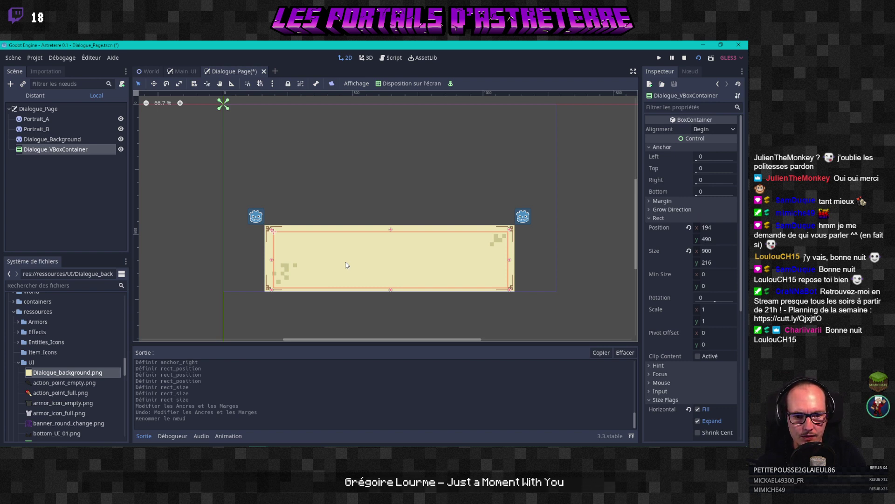
{"action": "scroll", "coordinate": [346, 265], "scroll_direction": "up", "scroll_amount": 5}
{"action": "left_click", "coordinate": [719, 228]}
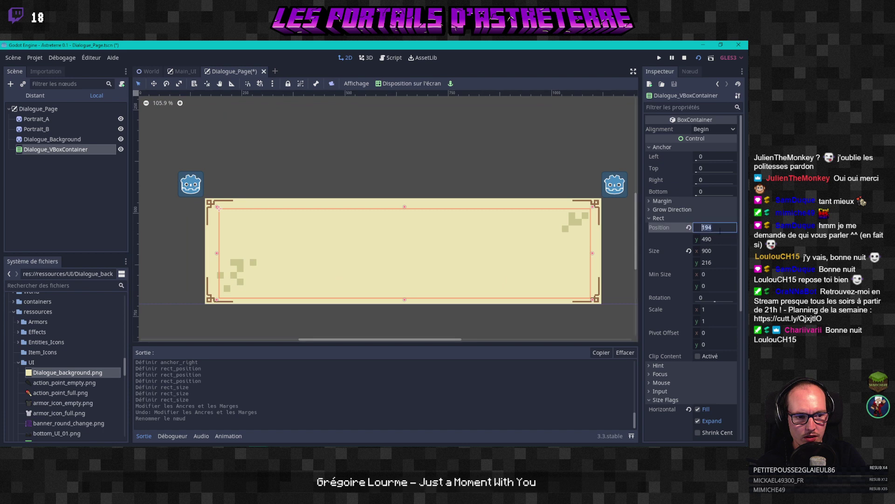
{"action": "type", "text": "190"}
{"action": "key", "text": "Return"}
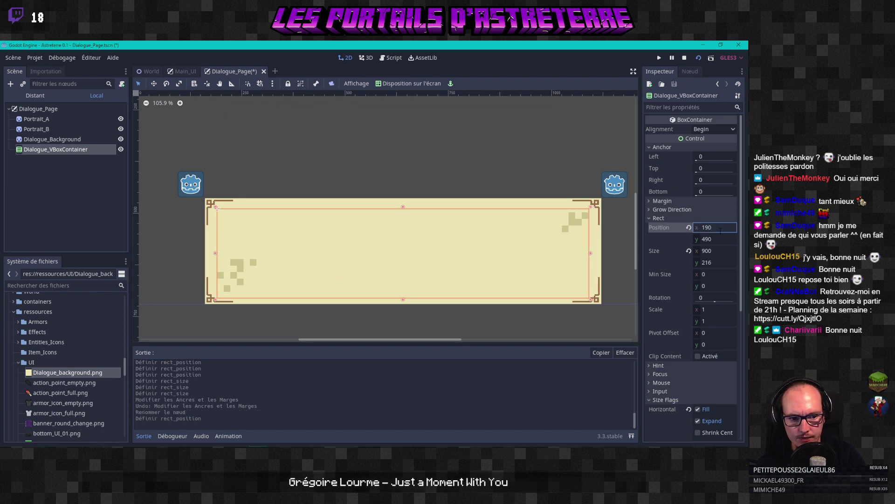
Step: Move Dialogue_VBoxContainer to x 184, y 488 with grid snapping temporarily enabled, and disable the snapping again
{"action": "scroll", "coordinate": [419, 175], "scroll_direction": "down", "scroll_amount": 3}
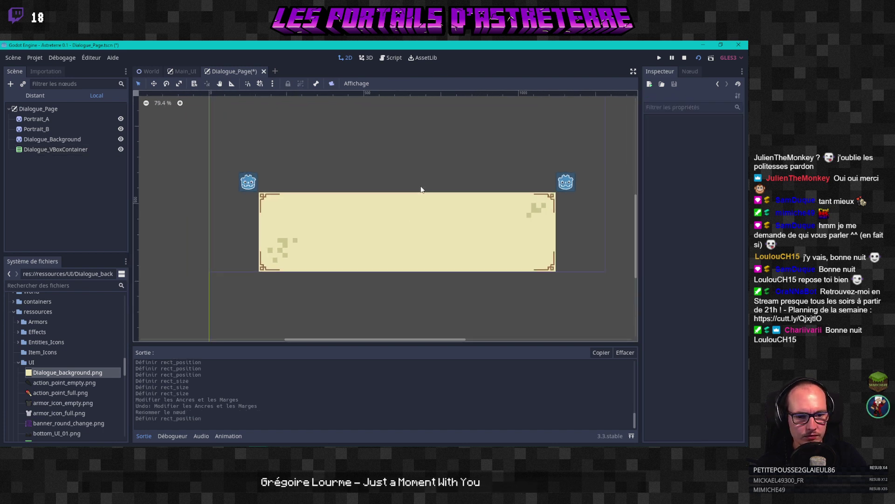
{"action": "scroll", "coordinate": [395, 228], "scroll_direction": "down", "scroll_amount": 6}
{"action": "scroll", "coordinate": [394, 231], "scroll_direction": "up", "scroll_amount": 8}
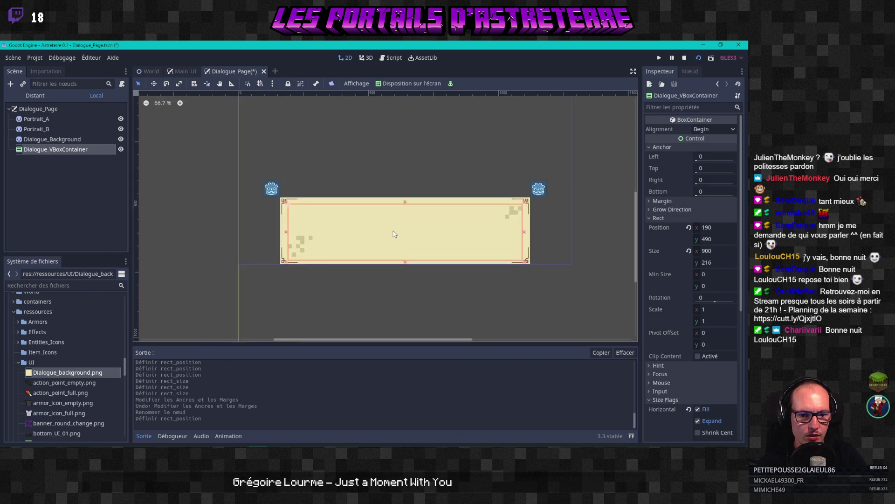
{"action": "left_click", "coordinate": [260, 83]}
{"action": "left_click_drag", "start_coordinate": [351, 216], "coordinate": [347, 214]}
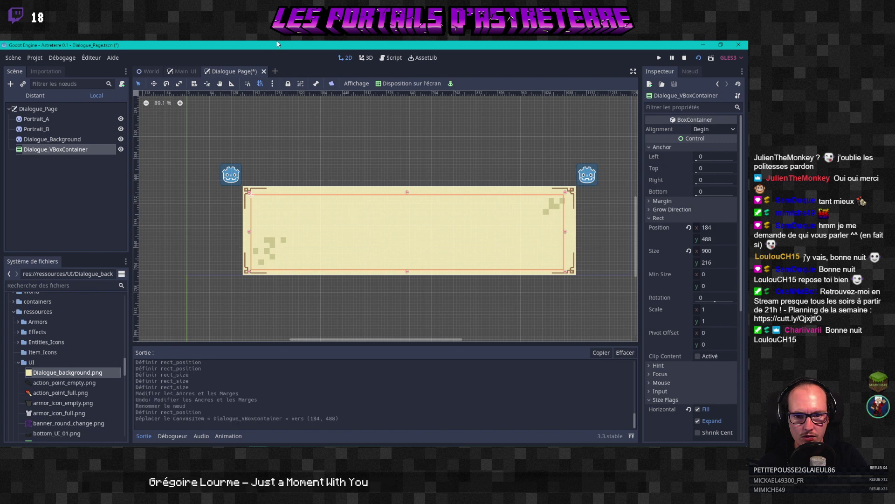
{"action": "left_click", "coordinate": [260, 83]}
{"action": "scroll", "coordinate": [416, 198], "scroll_direction": "down", "scroll_amount": 4}
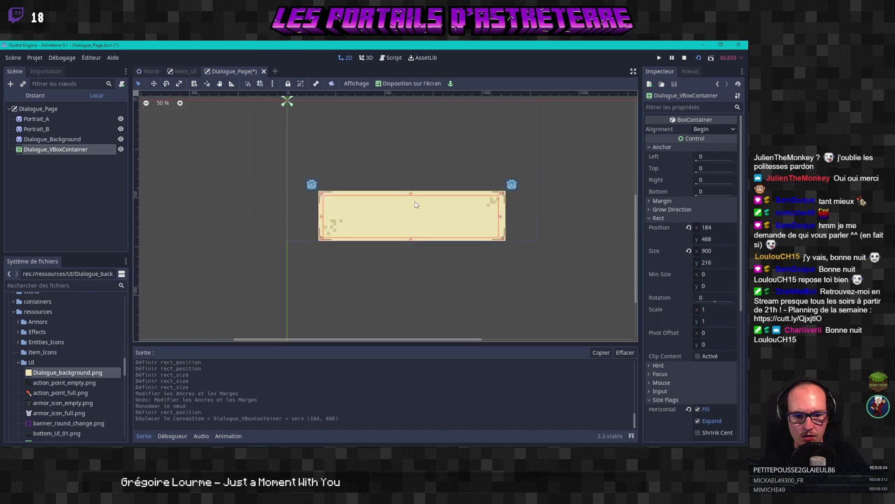
{"action": "scroll", "coordinate": [412, 211], "scroll_direction": "up", "scroll_amount": 3}
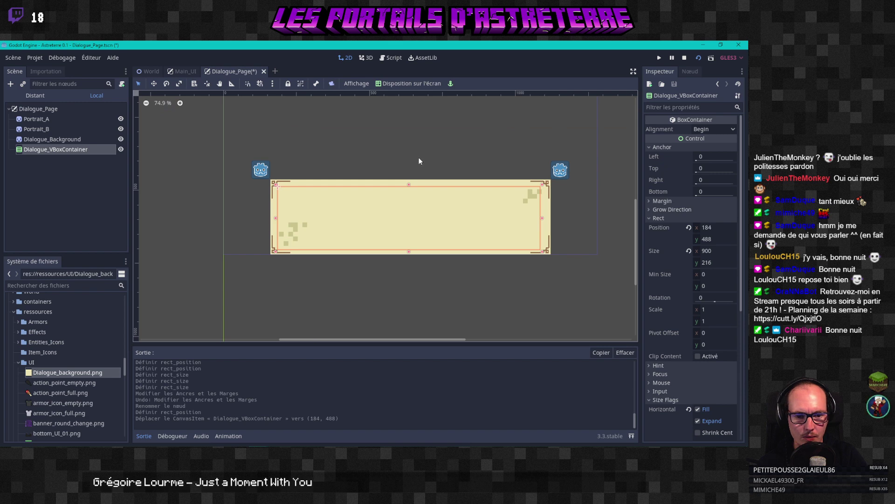
{"action": "scroll", "coordinate": [420, 164], "scroll_direction": "down", "scroll_amount": 2}
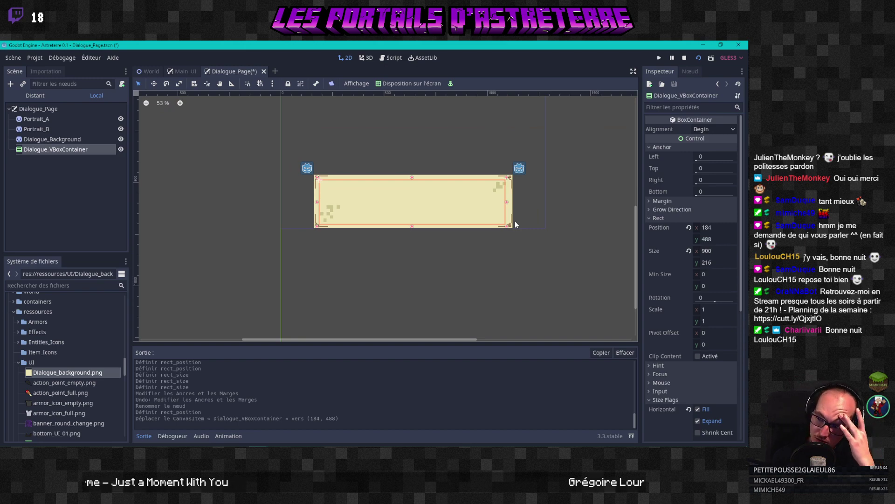
Step: Add a RichTextLabel node as a child of Dialogue_VBoxContainer
{"action": "right_click", "coordinate": [55, 148]}
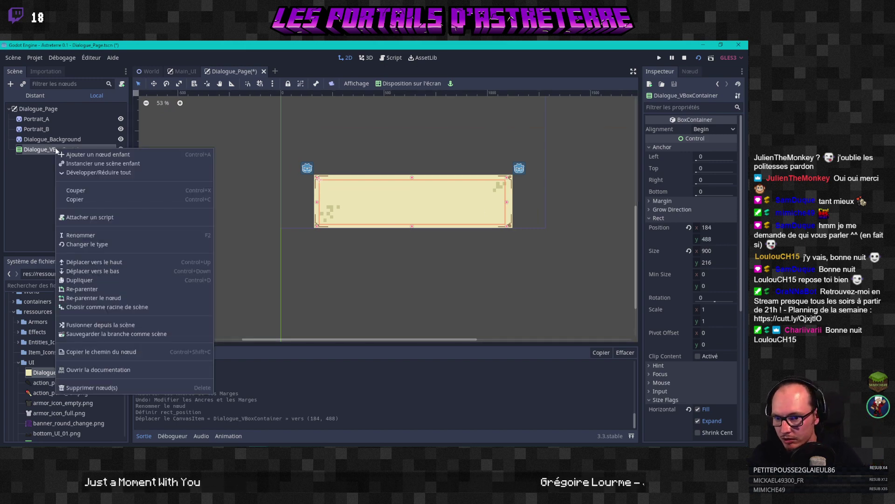
{"action": "left_click", "coordinate": [82, 155]}
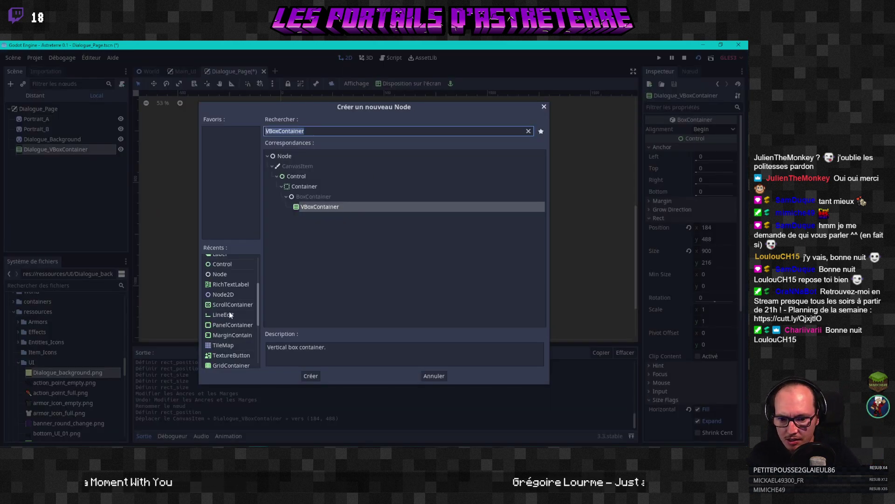
{"action": "scroll", "coordinate": [222, 318], "scroll_direction": "up", "scroll_amount": 2}
{"action": "scroll", "coordinate": [228, 343], "scroll_direction": "down", "scroll_amount": 1}
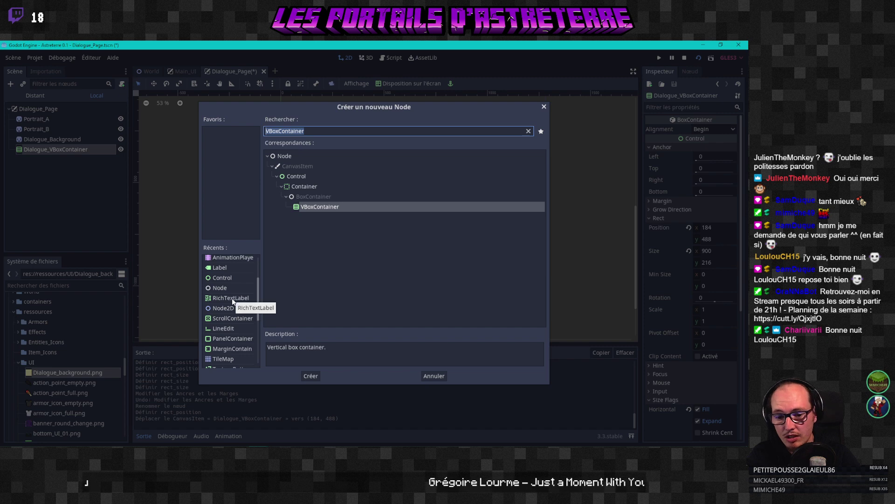
{"action": "scroll", "coordinate": [232, 299], "scroll_direction": "up", "scroll_amount": 3}
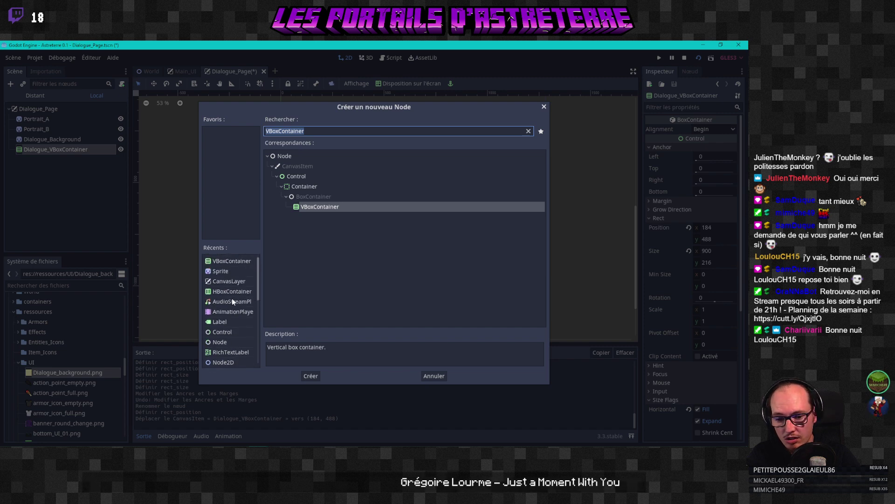
{"action": "scroll", "coordinate": [229, 331], "scroll_direction": "down", "scroll_amount": 1}
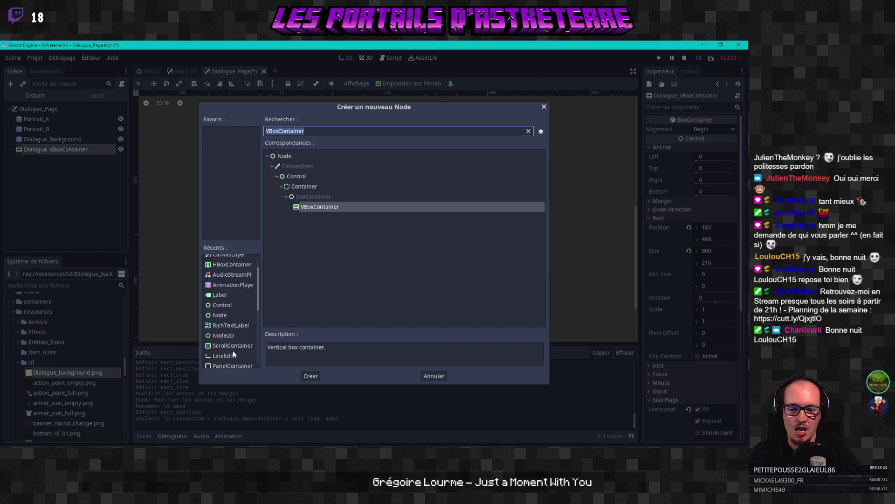
{"action": "left_click", "coordinate": [242, 325]}
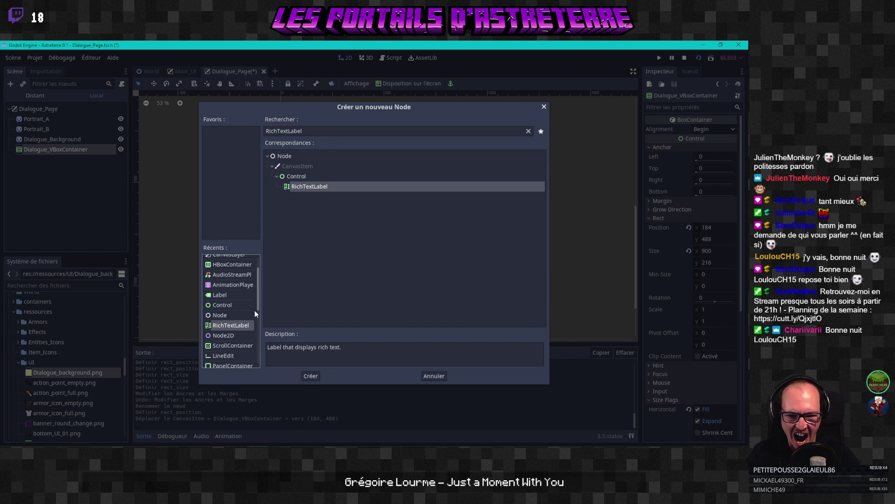
{"action": "left_click_drag", "start_coordinate": [259, 300], "coordinate": [257, 322]}
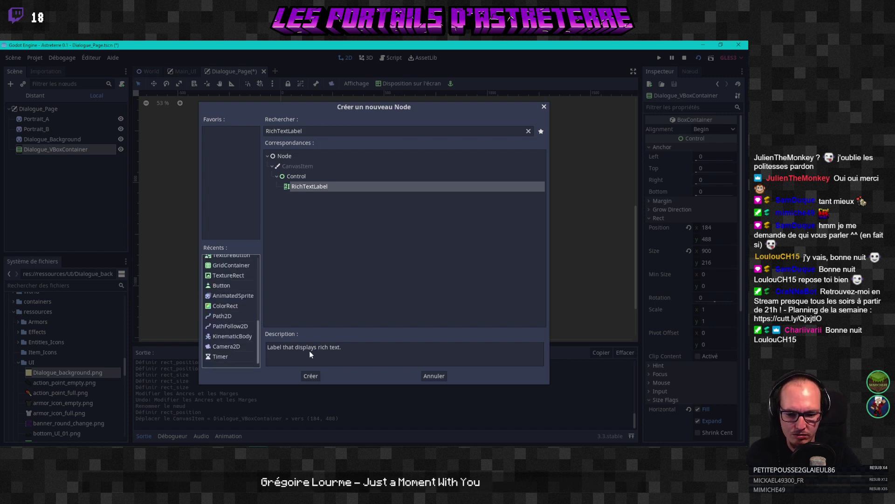
{"action": "left_click", "coordinate": [311, 375]}
Step: Rename the new RichTextLabel node to Dialogue_Text
{"action": "scroll", "coordinate": [358, 179], "scroll_direction": "up", "scroll_amount": 2}
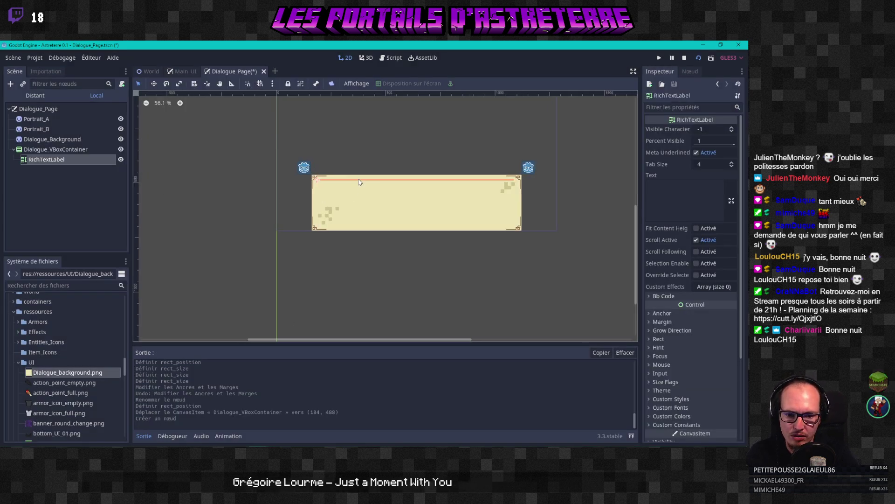
{"action": "double_click", "coordinate": [43, 160]}
{"action": "type", "text": "Dialogue_Text"}
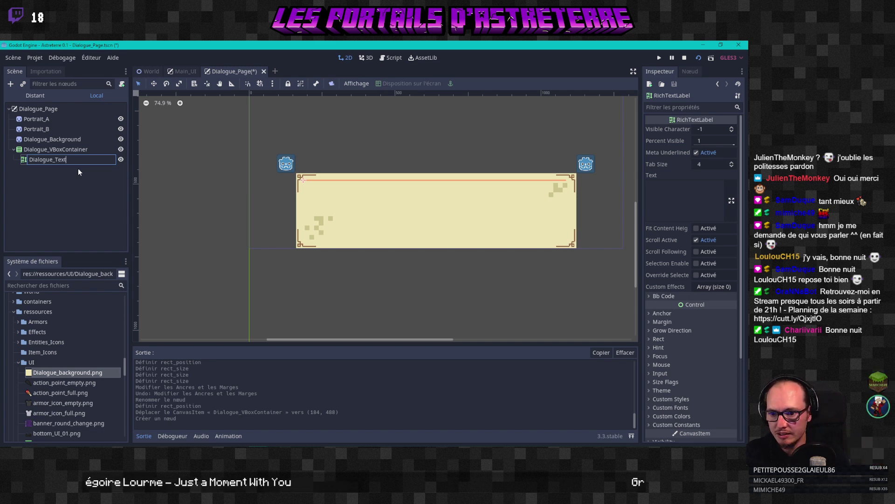
{"action": "key", "text": "Return"}
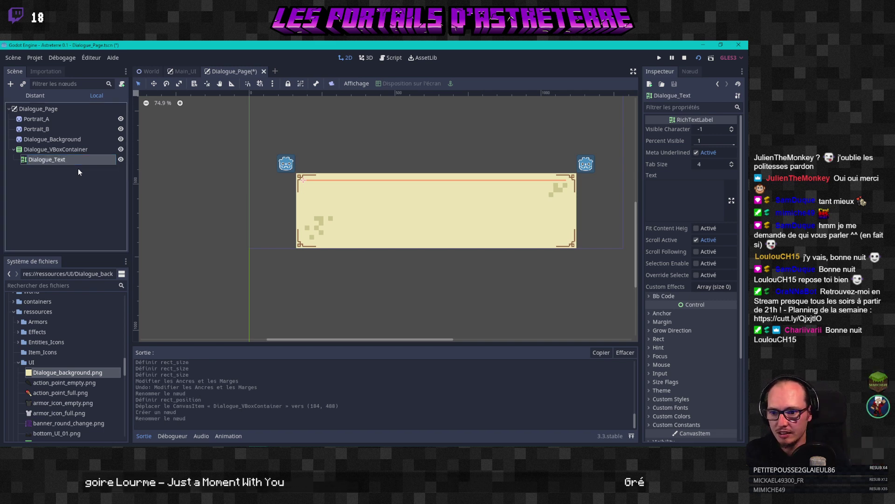
Step: Add a second RichTextLabel node under Dialogue_VBoxContainer
{"action": "right_click", "coordinate": [57, 149]}
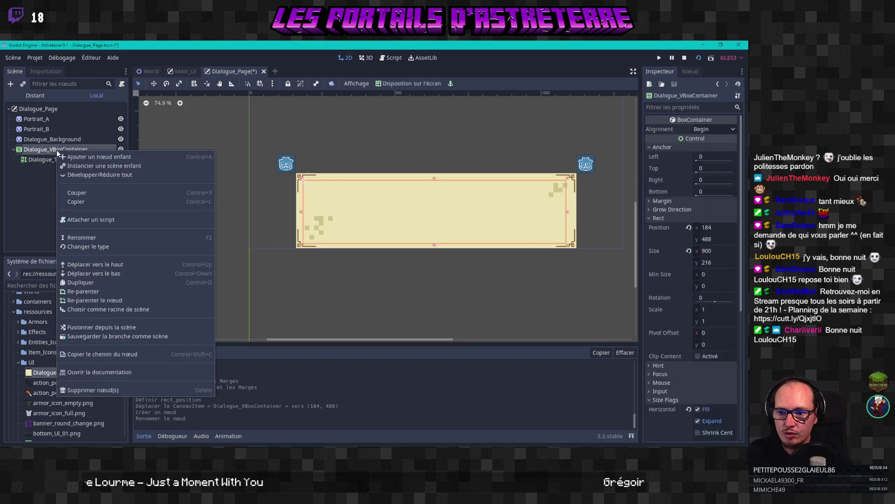
{"action": "left_click", "coordinate": [82, 156]}
{"action": "left_click", "coordinate": [311, 375]}
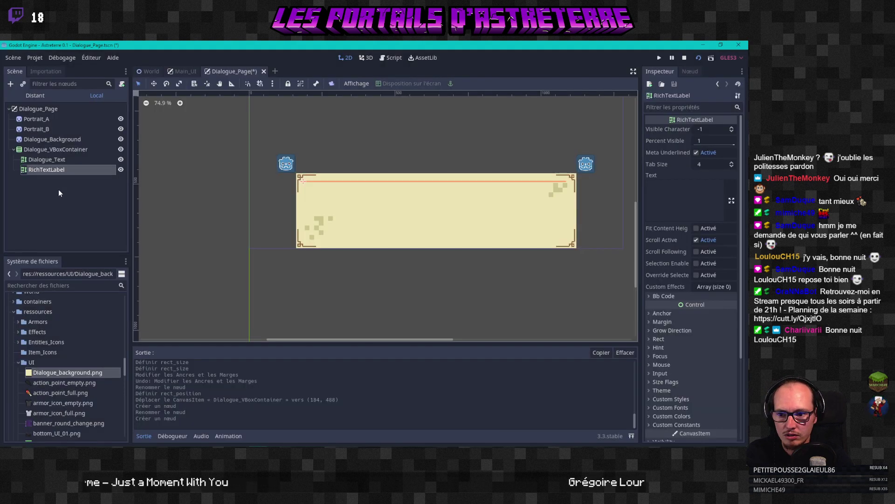
Step: Rename the second RichTextLabel to Dialogue_Choice and stop the running game's debugging session
{"action": "double_click", "coordinate": [49, 169]}
{"action": "type", "text": "Dialo"}
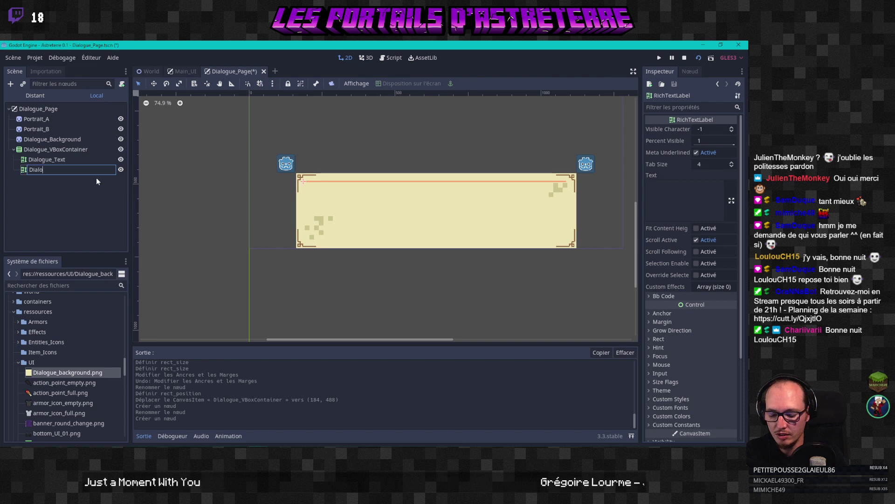
{"action": "type", "text": "gue_Choix"}
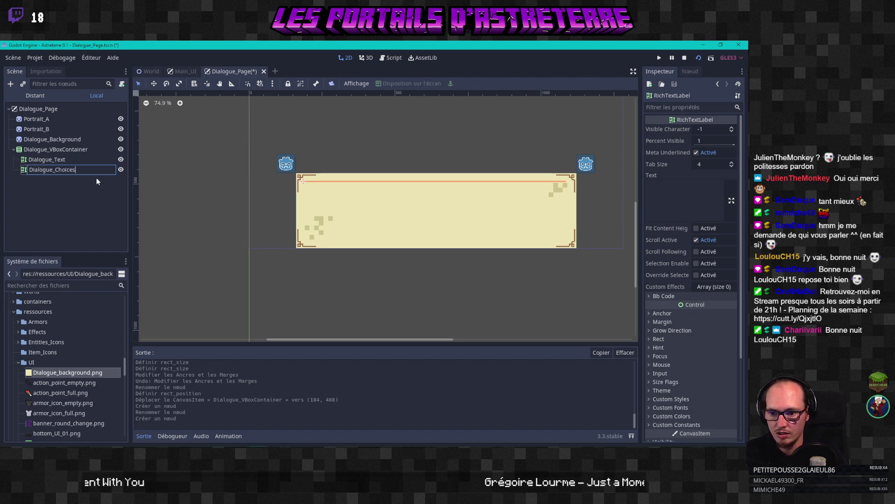
{"action": "key", "text": "BackSpace"}
{"action": "key", "text": "Return"}
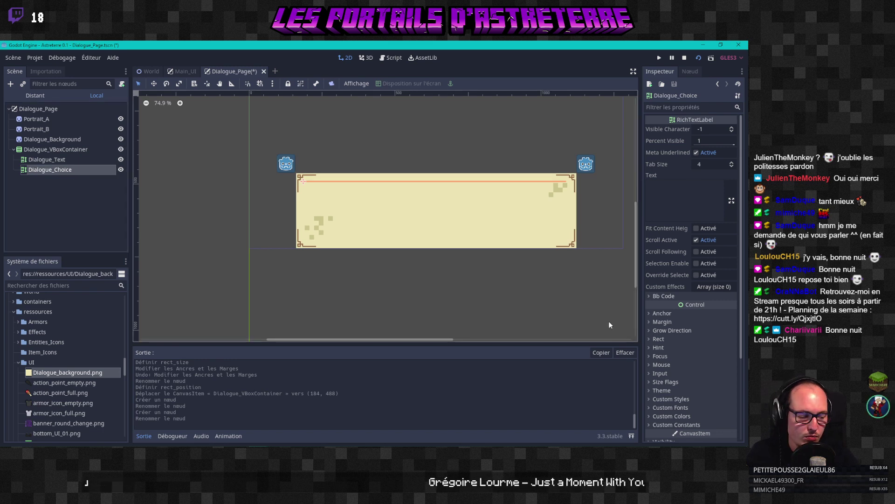
{"action": "key", "text": "F8"}
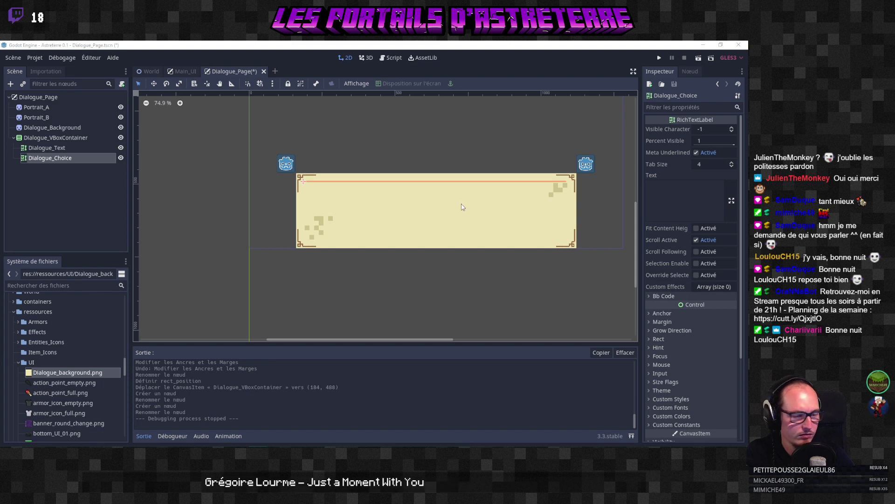
Step: Finish renaming the second RichTextLabel node as Dialogue_Choices and deselect it
{"action": "type", "text": "s"}
{"action": "key", "text": "Return"}
{"action": "left_click", "coordinate": [80, 180]}
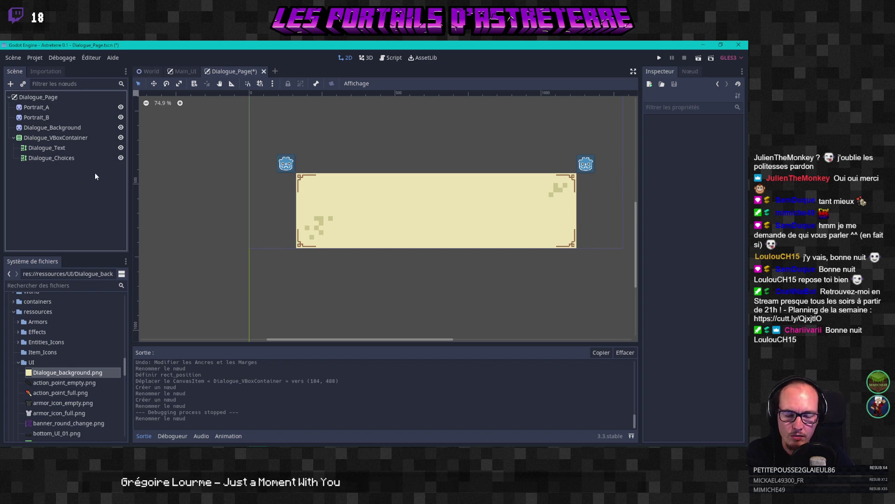
Step: Add a TextureButton node as a direct child of the Dialogue_Page root
{"action": "middle_click_drag", "start_coordinate": [463, 200], "coordinate": [396, 224]}
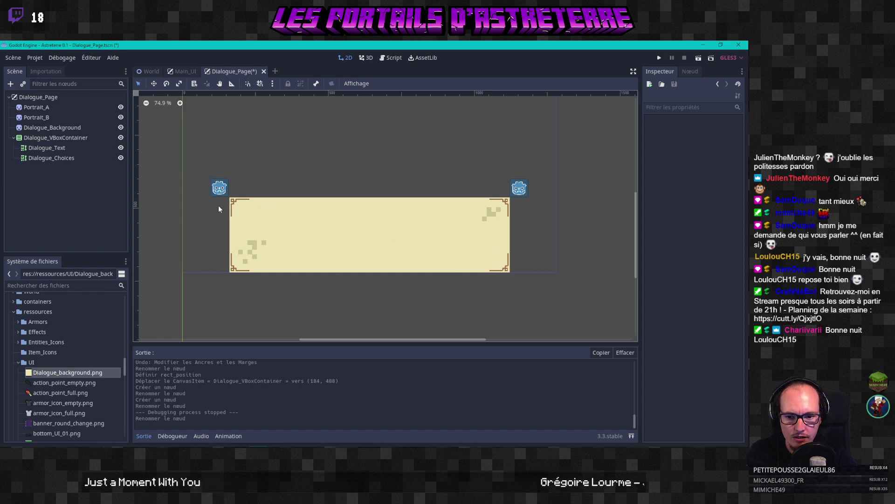
{"action": "middle_click_drag", "start_coordinate": [260, 276], "coordinate": [257, 304]}
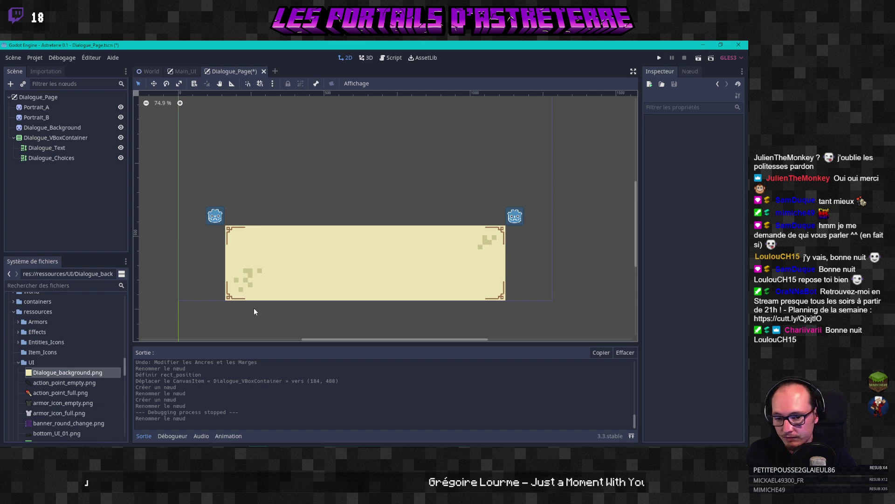
{"action": "scroll", "coordinate": [254, 312], "scroll_direction": "down", "scroll_amount": 5}
{"action": "scroll", "coordinate": [261, 306], "scroll_direction": "up", "scroll_amount": 6}
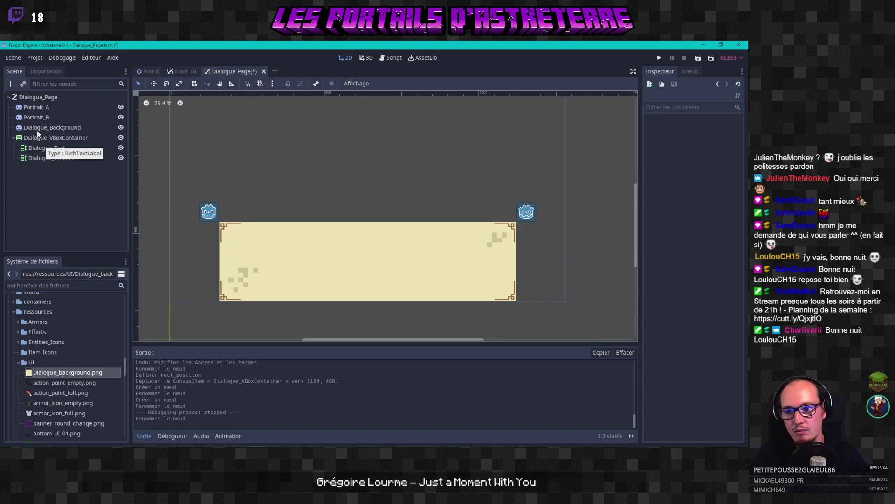
{"action": "right_click", "coordinate": [32, 97]}
{"action": "left_click", "coordinate": [65, 103]}
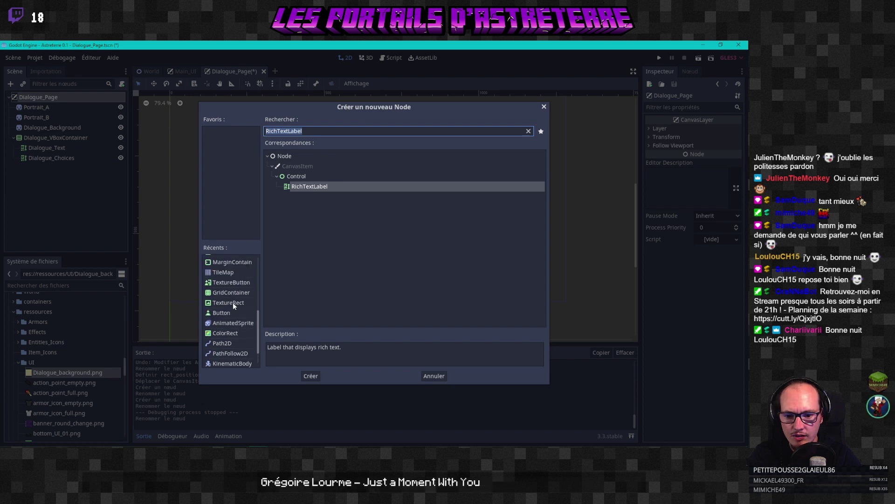
{"action": "scroll", "coordinate": [230, 335], "scroll_direction": "up", "scroll_amount": 3}
{"action": "left_click", "coordinate": [231, 336]}
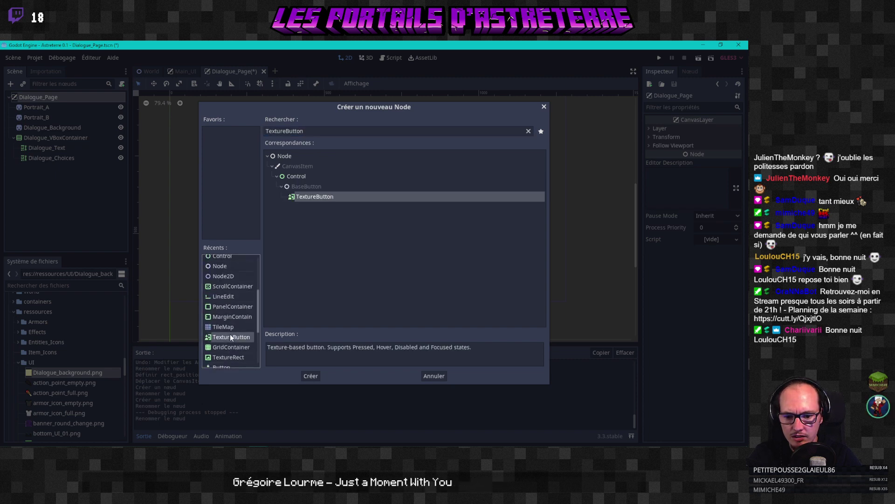
{"action": "left_click", "coordinate": [311, 375]}
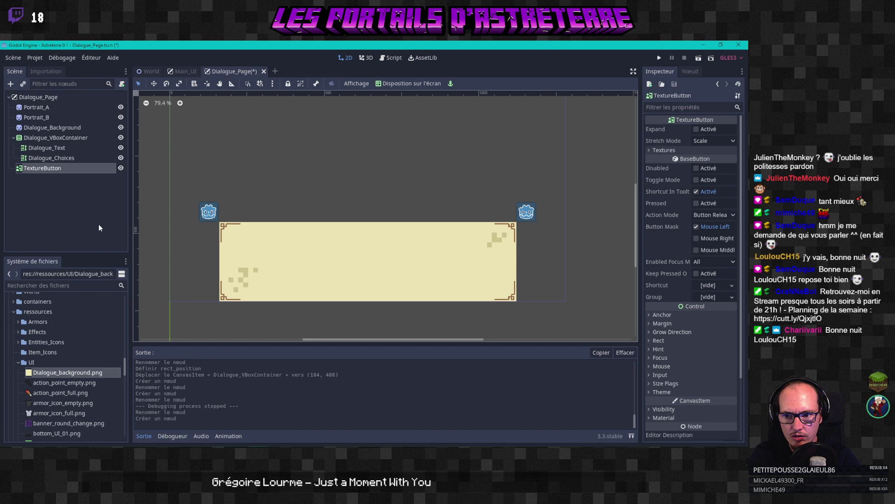
Step: Rename the TextureButton node to Next_button
{"action": "double_click", "coordinate": [47, 169]}
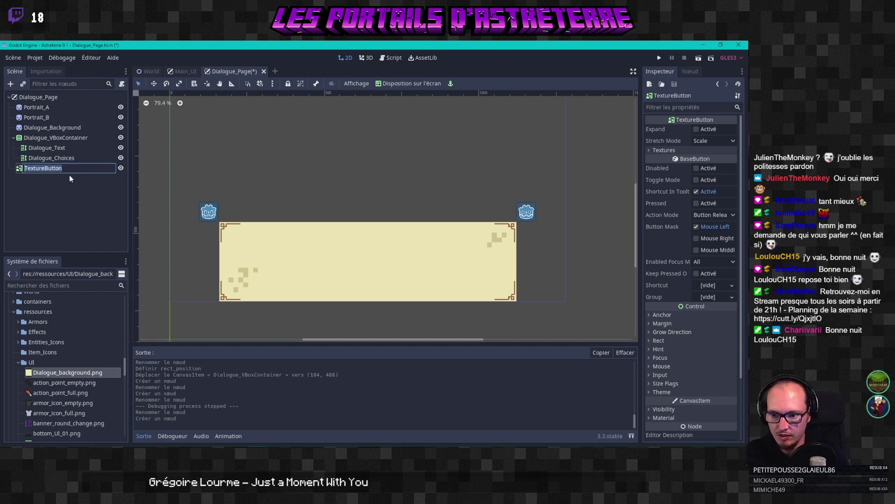
{"action": "type", "text": "Next"}
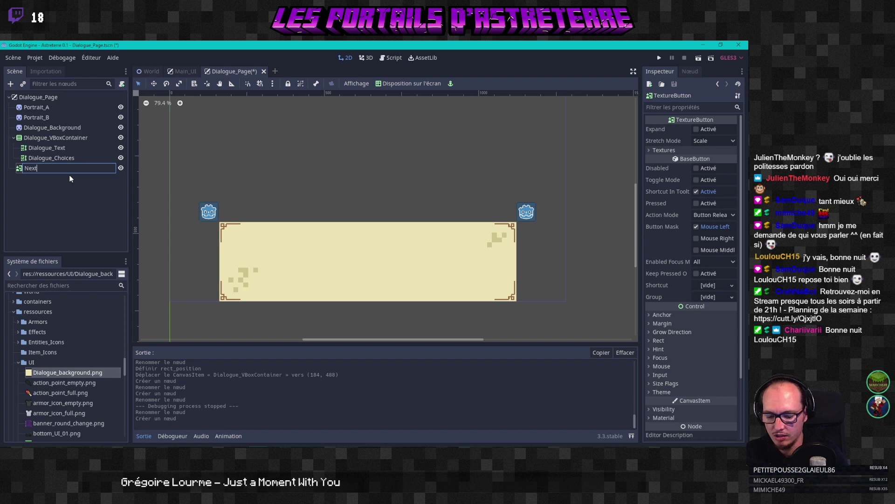
{"action": "type", "text": "_button"}
{"action": "key", "text": "Return"}
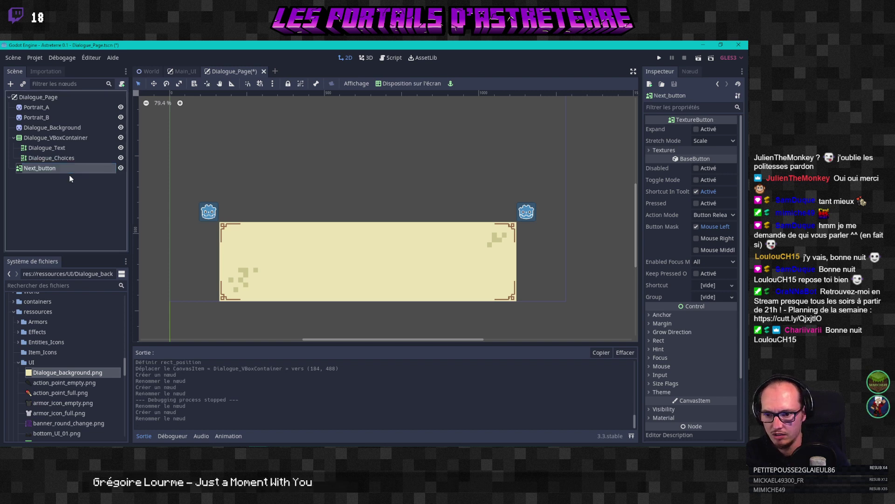
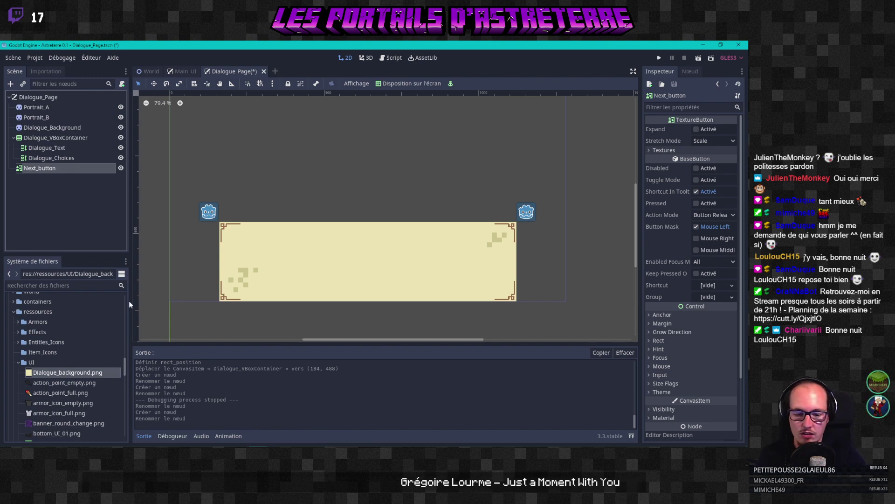
Step: Switch to the Photoshop dialogue mockup and append a new line reading "1. Coucou" below the existing dialogue text
{"action": "left_click", "coordinate": [275, 445]}
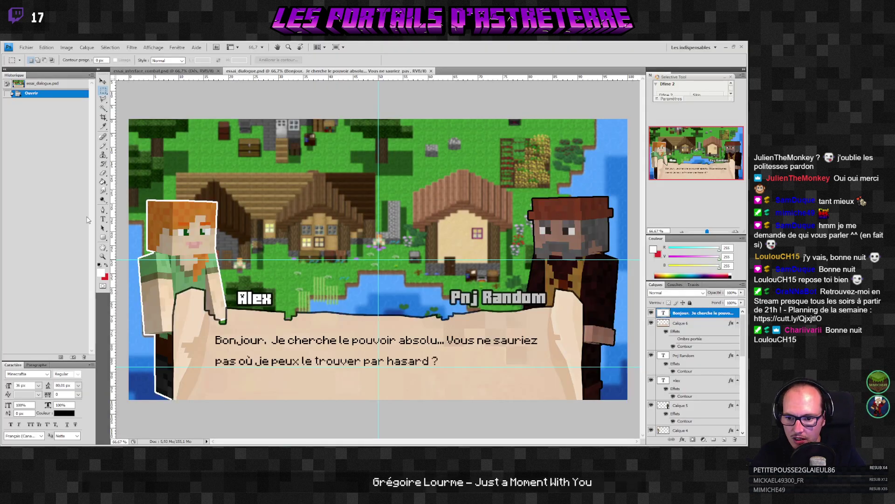
{"action": "left_click", "coordinate": [104, 219]}
{"action": "left_click", "coordinate": [449, 368]}
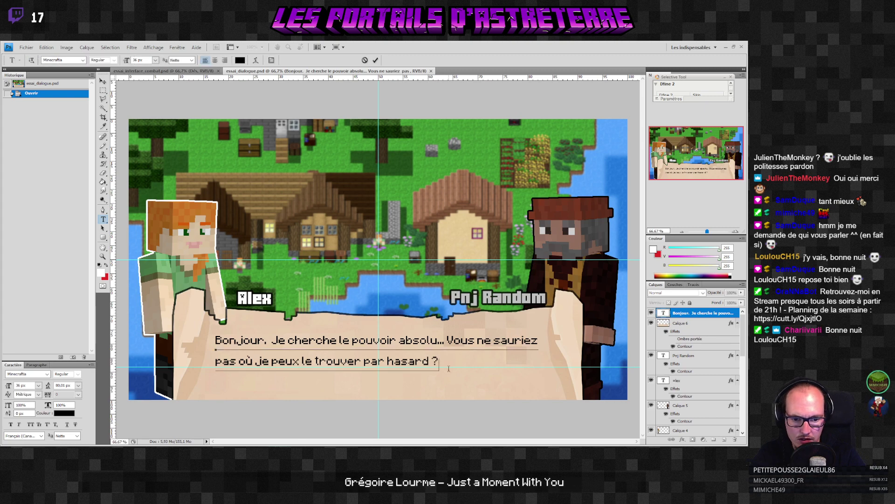
{"action": "key", "text": "Return"}
{"action": "type", "text": "11"}
{"action": "key", "text": "BackSpace"}
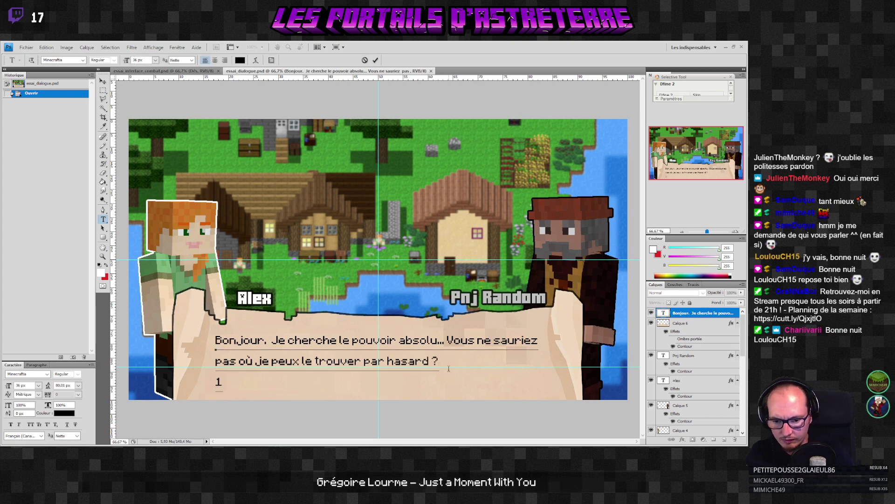
{"action": "type", "text": ". coucou"}
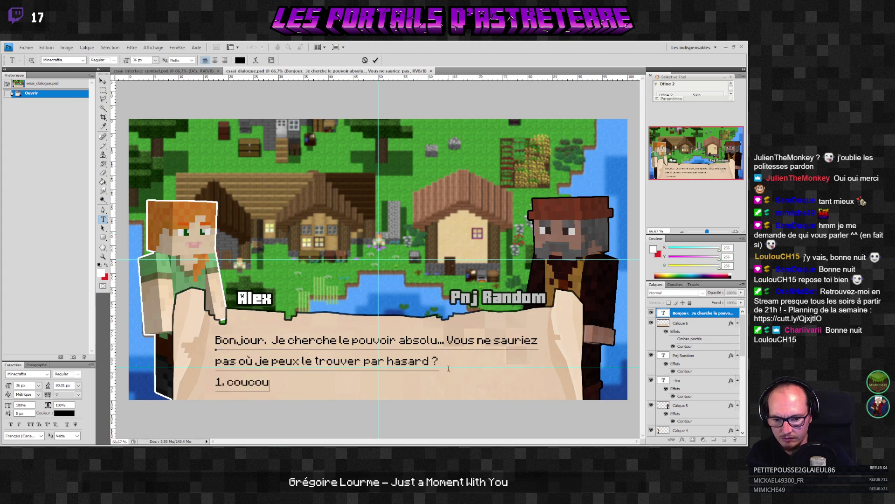
{"action": "key", "text": "Left"}
{"action": "key", "text": "Left"}
{"action": "key", "text": "Left"}
{"action": "key", "text": "Left"}
{"action": "key", "text": "Left"}
{"action": "key", "text": "BackSpace"}
{"action": "type", "text": "C"}
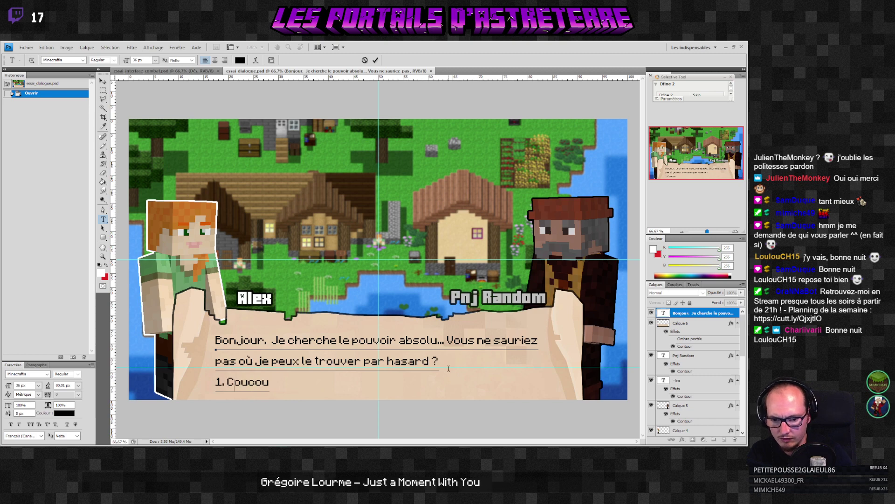
Step: End the first choice with an exclamation mark, add the line "2. Salut !", and move the text layer up slightly on the parchment
{"action": "key", "text": "End"}
{"action": "type", "text": "! 2"}
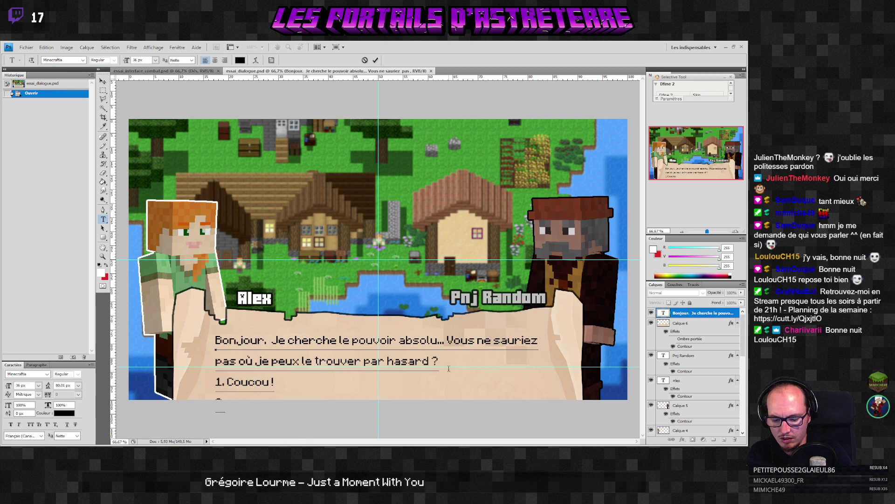
{"action": "type", "text": ". Salut !"}
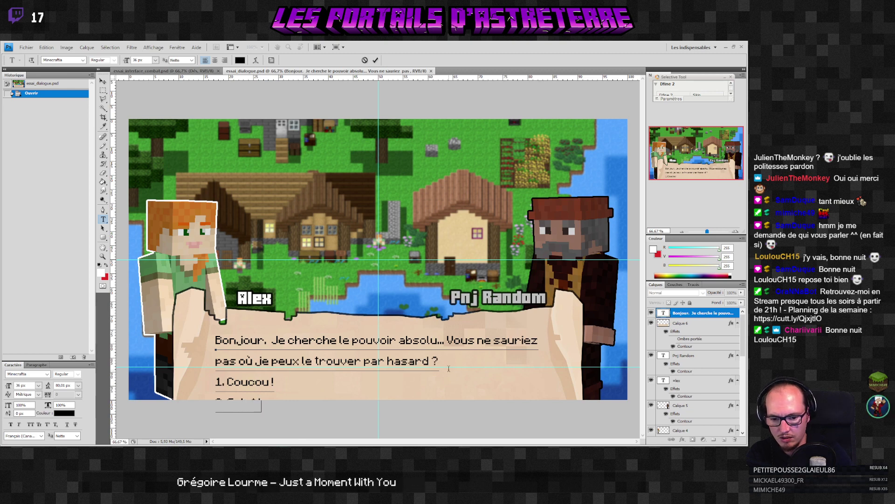
{"action": "left_click", "coordinate": [103, 81]}
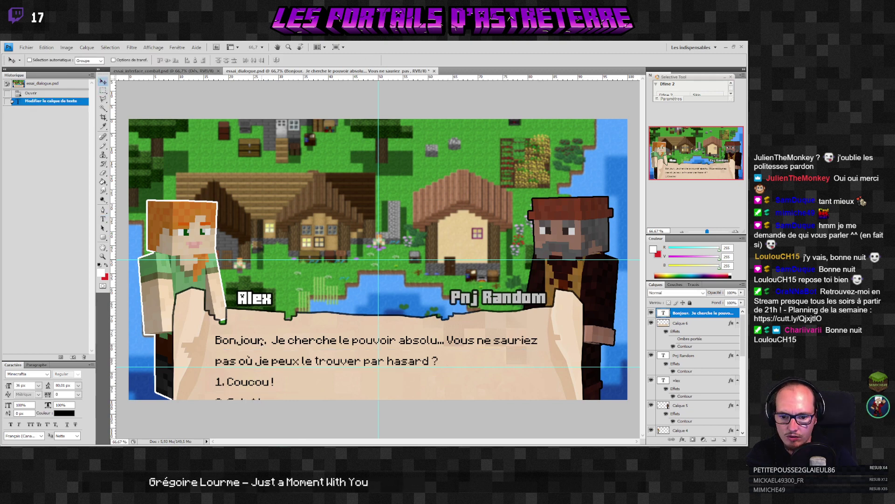
{"action": "left_click_drag", "start_coordinate": [261, 341], "coordinate": [264, 335]}
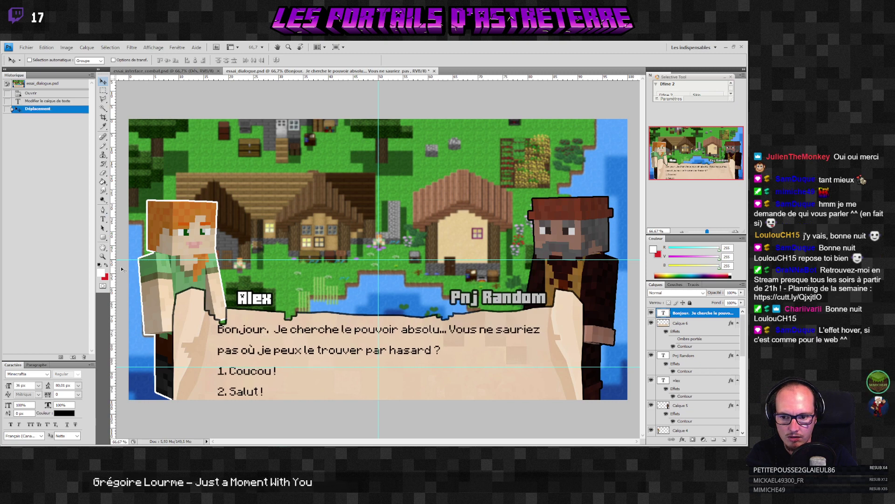
Step: Colour the second choice line, "2. Salut !", blue and commit the text edit
{"action": "left_click", "coordinate": [103, 220]}
{"action": "left_click", "coordinate": [262, 393]}
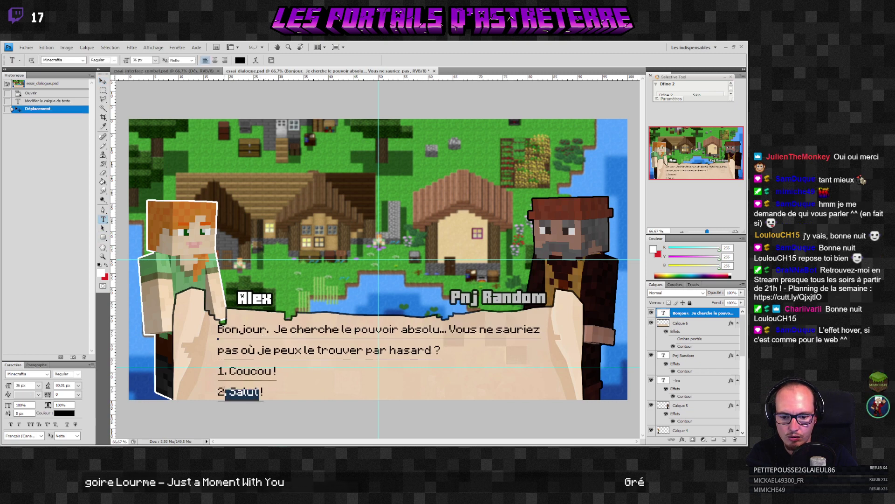
{"action": "triple_click", "coordinate": [262, 393]}
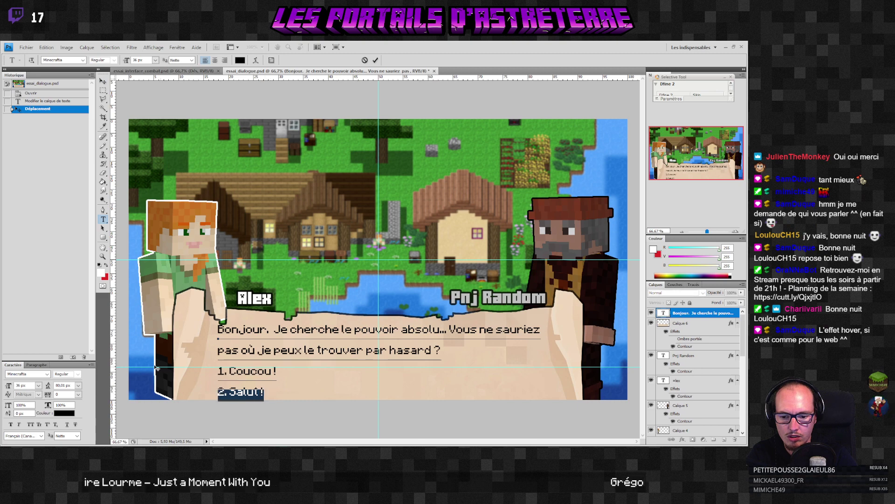
{"action": "left_click", "coordinate": [102, 273]}
{"action": "left_click", "coordinate": [530, 238]}
{"action": "left_click", "coordinate": [618, 233]}
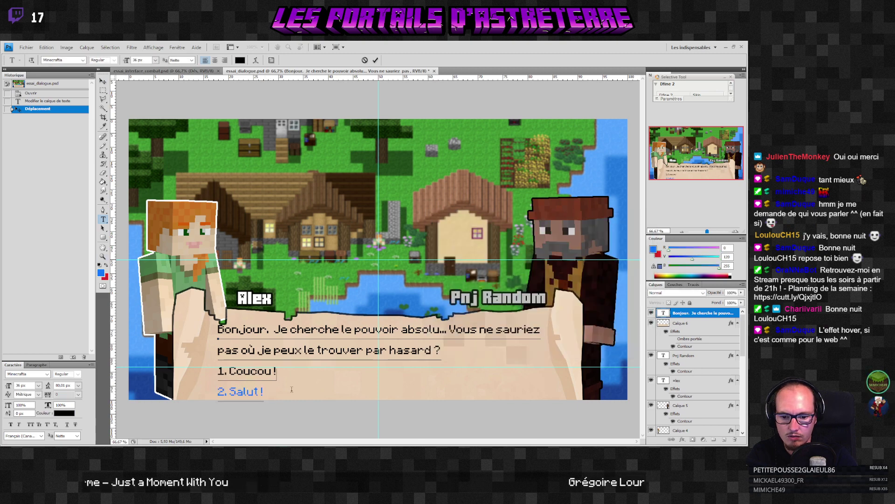
{"action": "key", "text": "ctrl+Return"}
{"action": "key", "text": "v"}
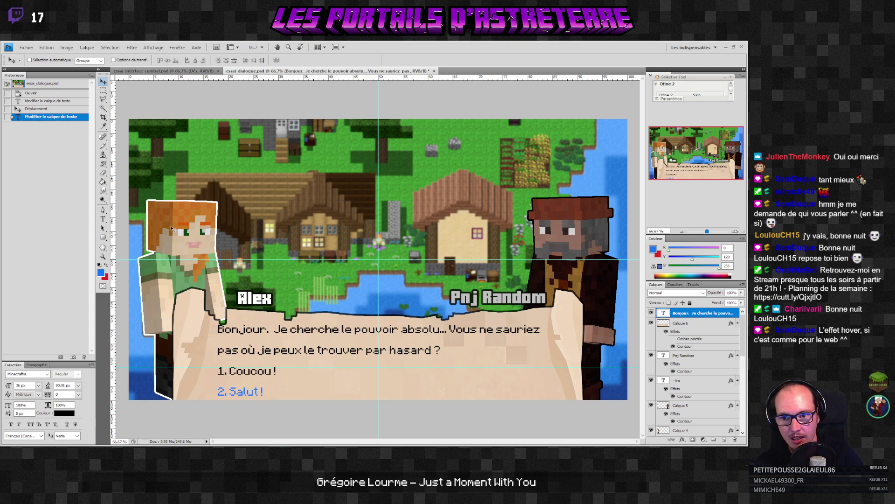
Step: Switch back to Godot and add a VBoxContainer node as a child of Dialogue_Choices
{"action": "key", "text": "alt+Tab"}
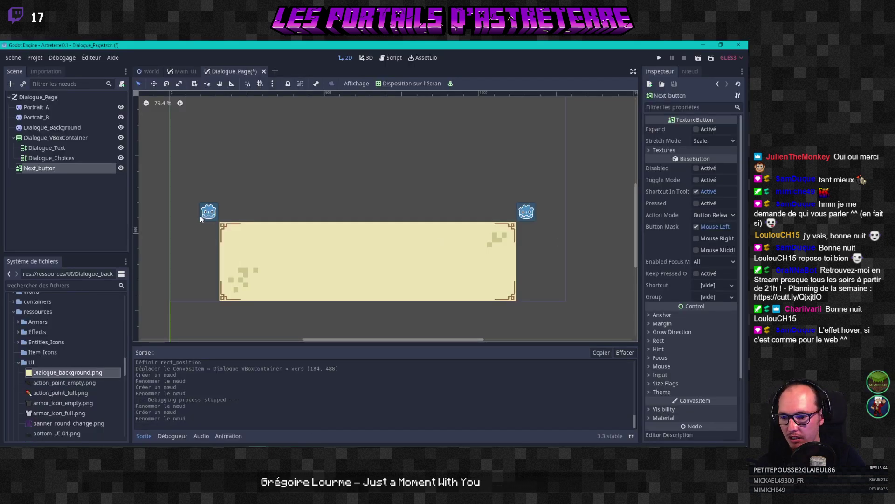
{"action": "left_click", "coordinate": [57, 158]}
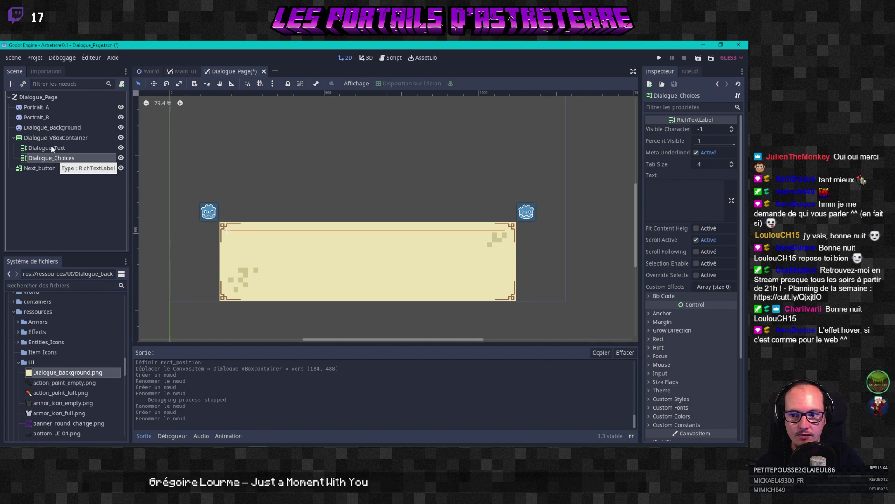
{"action": "right_click", "coordinate": [57, 156]}
{"action": "left_click", "coordinate": [77, 161]}
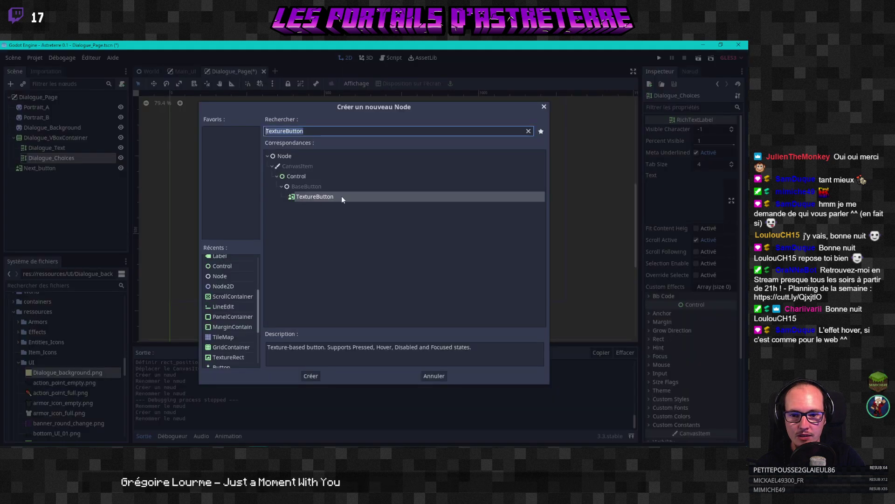
{"action": "scroll", "coordinate": [237, 326], "scroll_direction": "down", "scroll_amount": 3}
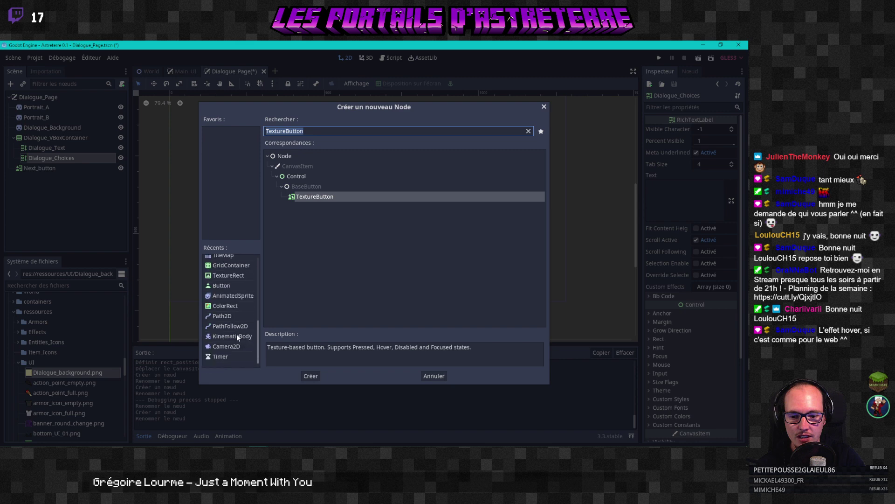
{"action": "scroll", "coordinate": [238, 334], "scroll_direction": "up", "scroll_amount": 4}
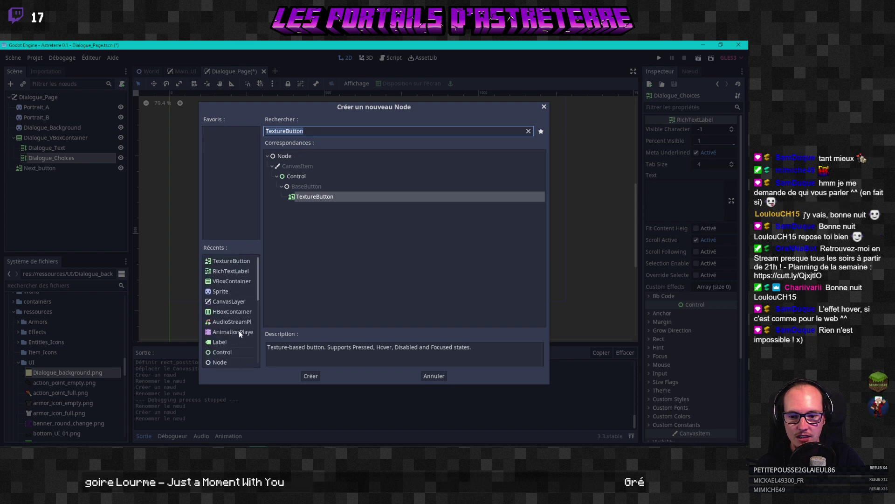
{"action": "left_click", "coordinate": [236, 281]}
{"action": "left_click", "coordinate": [310, 375]}
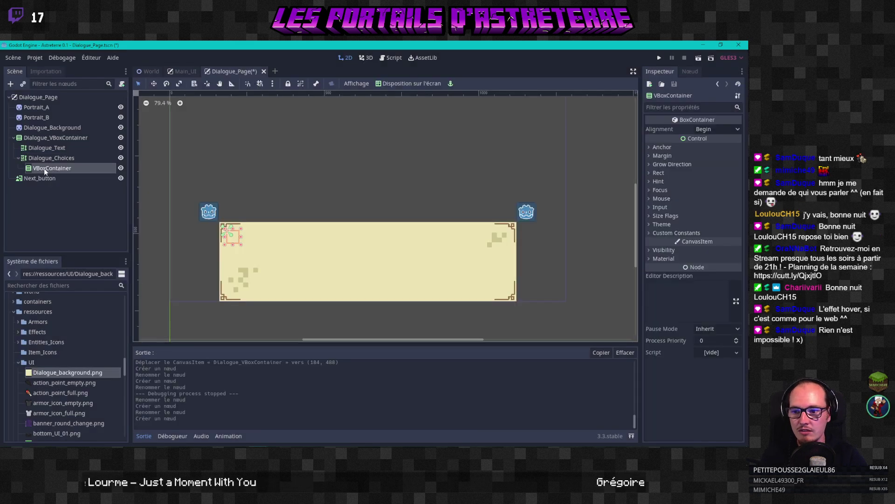
Step: Reparent the new VBoxContainer directly under Dialogue_VBoxContainer and nest Dialogue_Choices inside it
{"action": "left_click_drag", "start_coordinate": [44, 168], "coordinate": [46, 158]}
{"action": "left_click", "coordinate": [44, 158]}
Step: Rename the new VBoxContainer inside Dialogue_VBoxContainer as Choices_VBoxContainer
{"action": "left_click", "coordinate": [44, 159]}
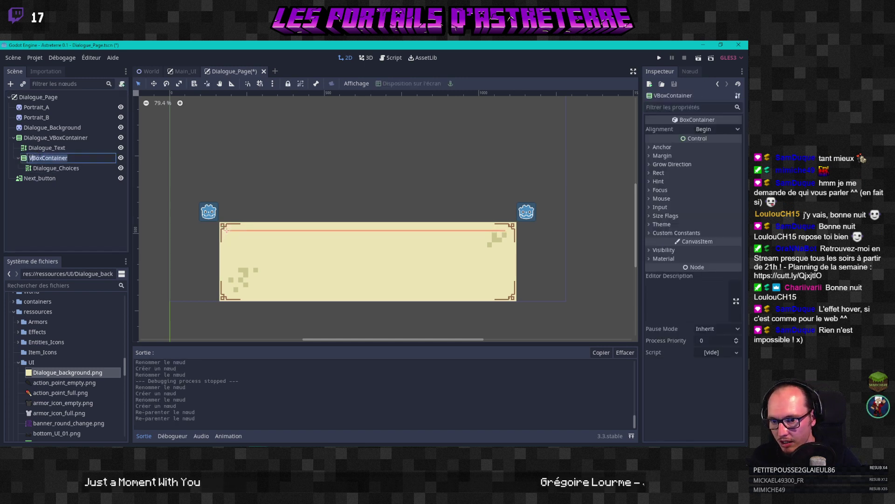
{"action": "type", "text": "Choicxez"}
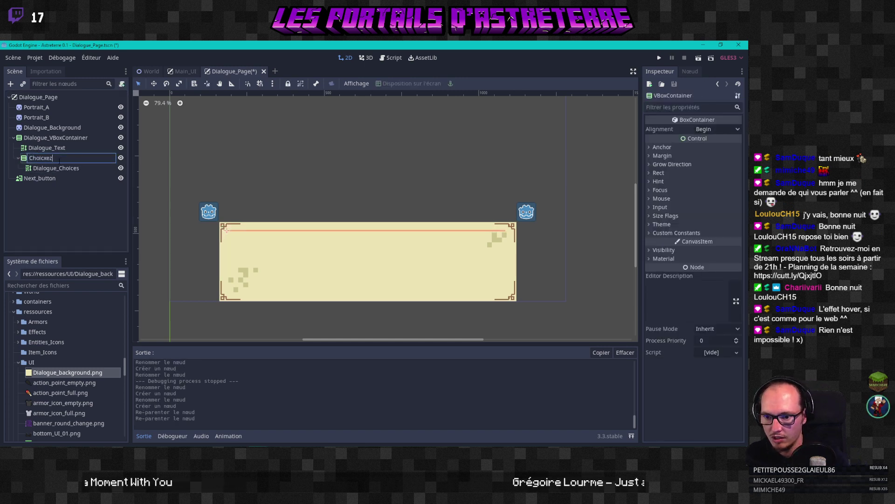
{"action": "key", "text": "BackSpace"}
{"action": "key", "text": "BackSpace"}
{"action": "key", "text": "BackSpace"}
{"action": "type", "text": "es_"}
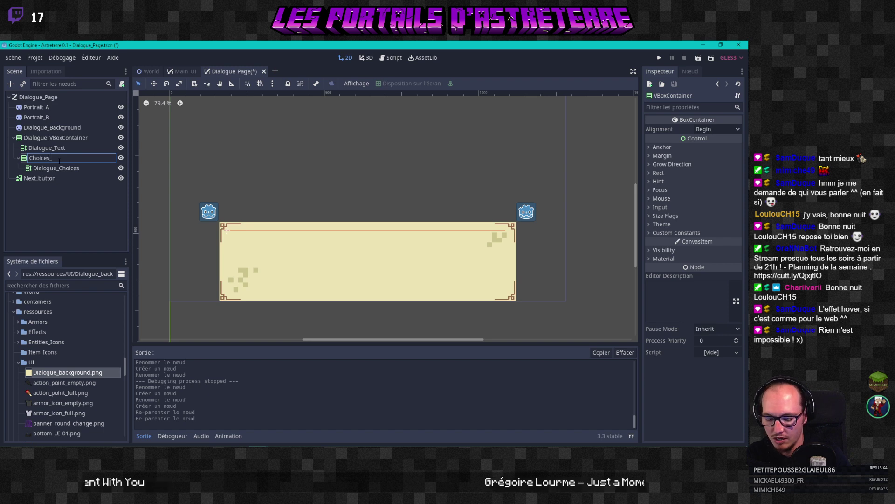
{"action": "type", "text": "VBo"}
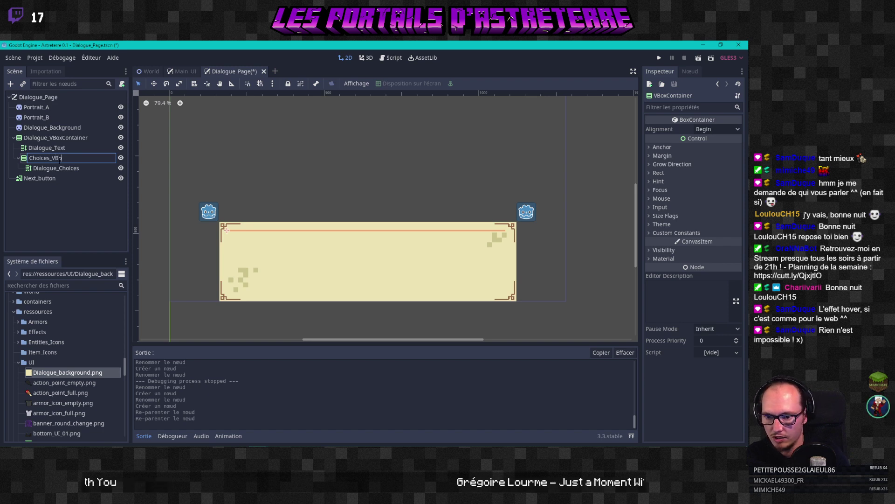
{"action": "type", "text": "xC"}
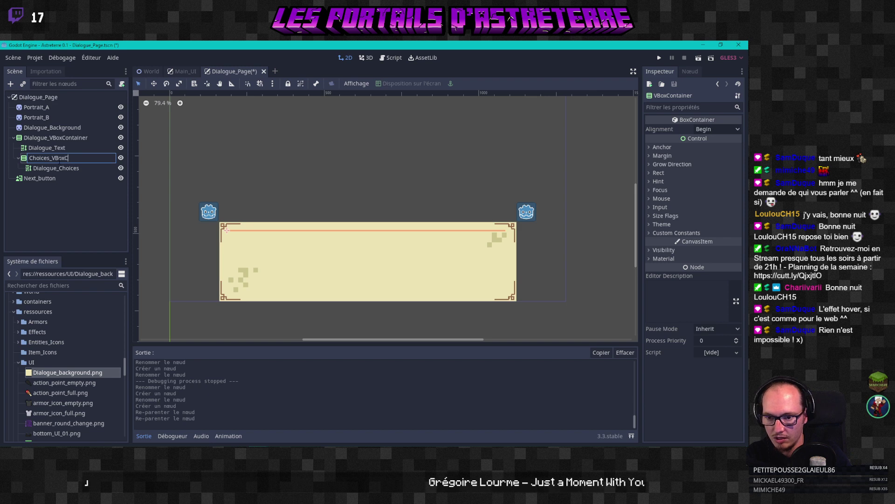
{"action": "type", "text": "ontainer"}
{"action": "key", "text": "Return"}
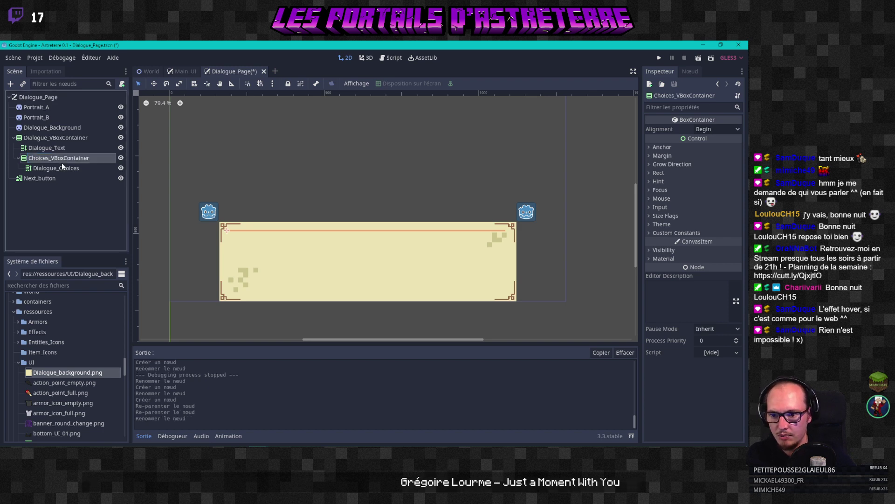
{"action": "left_click", "coordinate": [64, 167]}
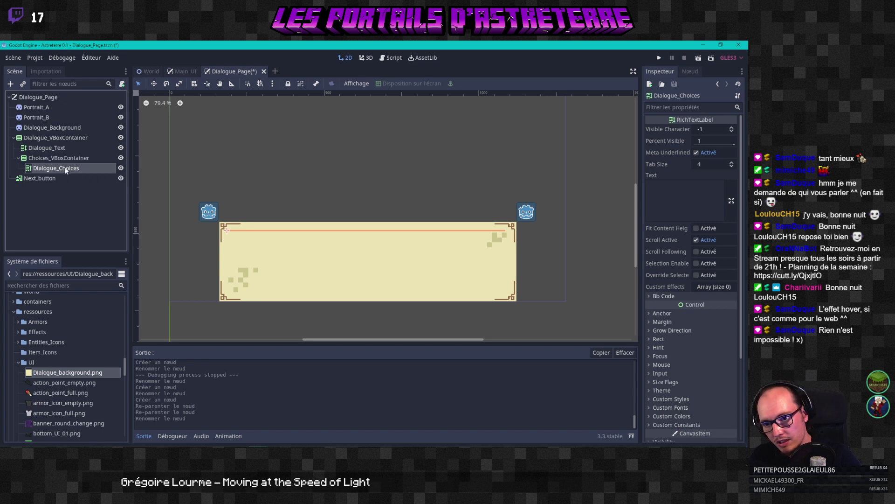
{"action": "right_click", "coordinate": [66, 169]}
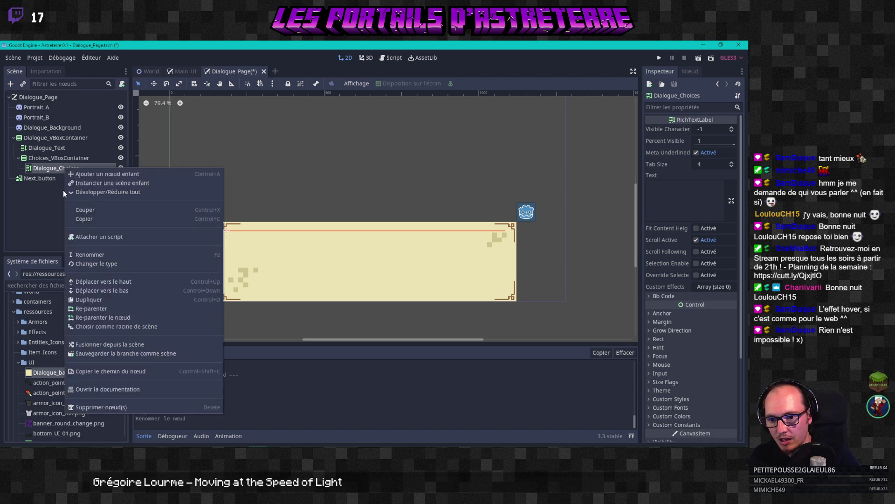
{"action": "left_click", "coordinate": [48, 171]}
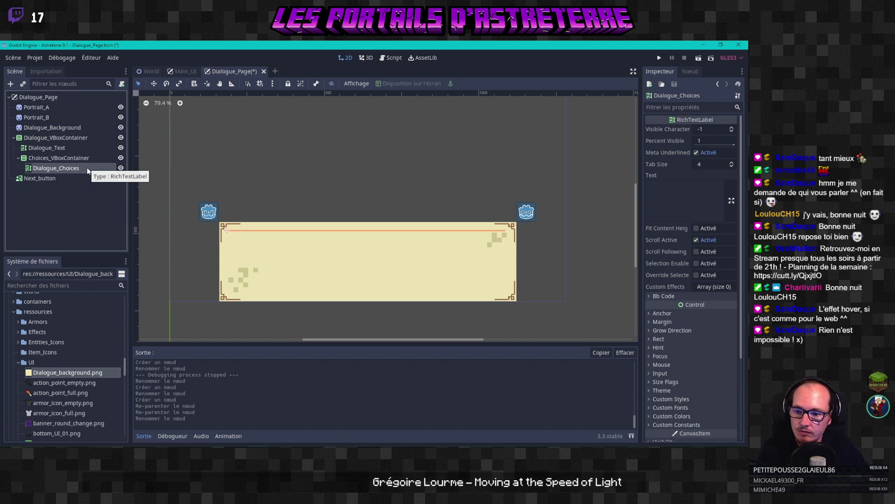
Step: Paste the copied Lorem ipsum placeholder paragraph into the Text property of Dialogue_Text
{"action": "left_click", "coordinate": [51, 148]}
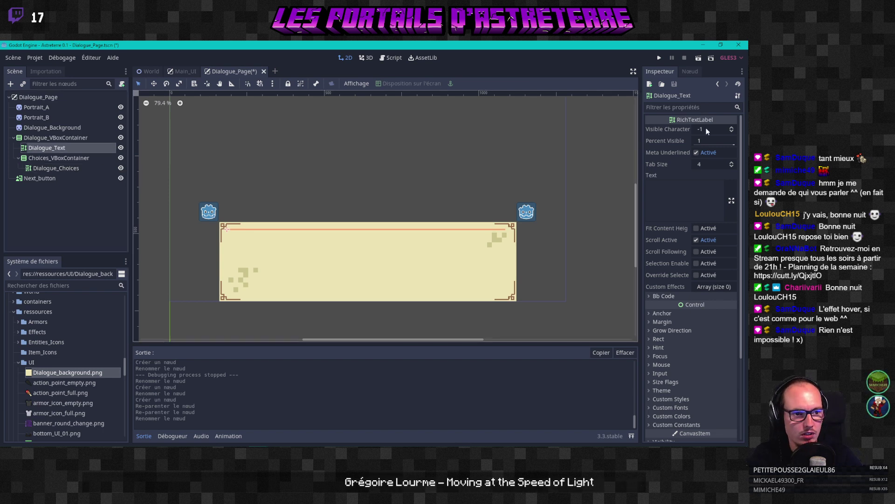
{"action": "left_click", "coordinate": [668, 207]}
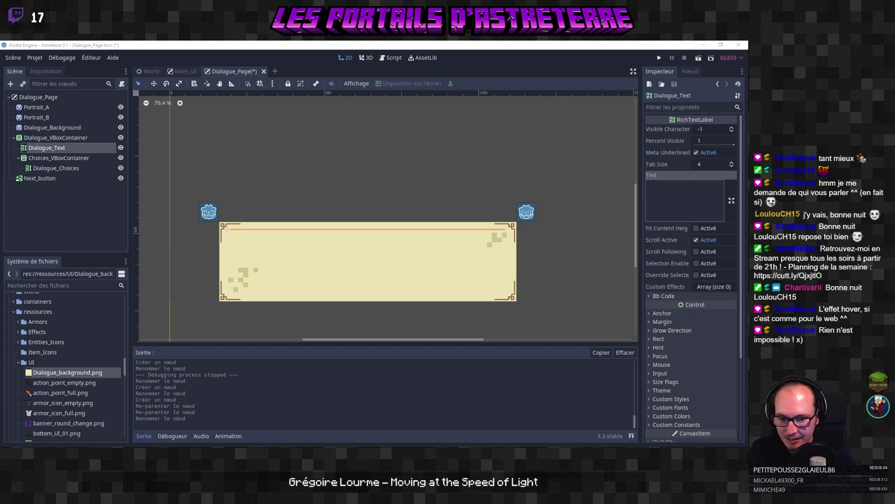
{"action": "left_click", "coordinate": [666, 196]}
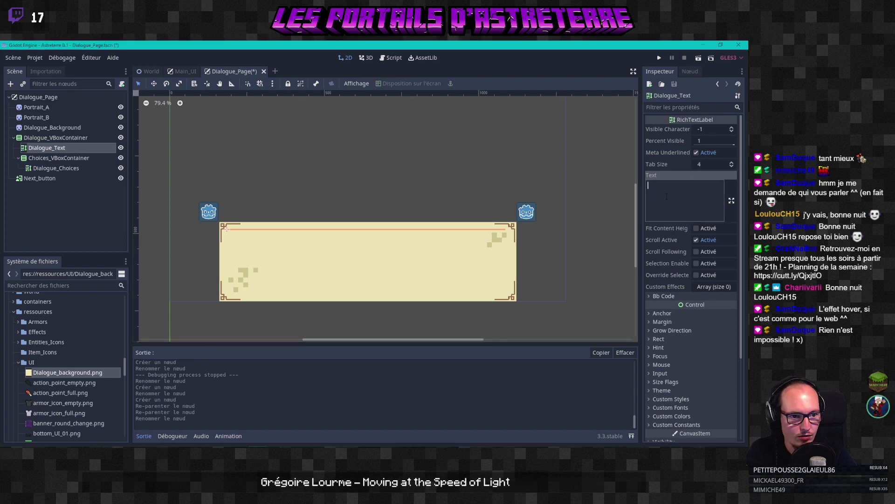
{"action": "key", "text": "ctrl+v"}
{"action": "key", "text": "ctrl+z"}
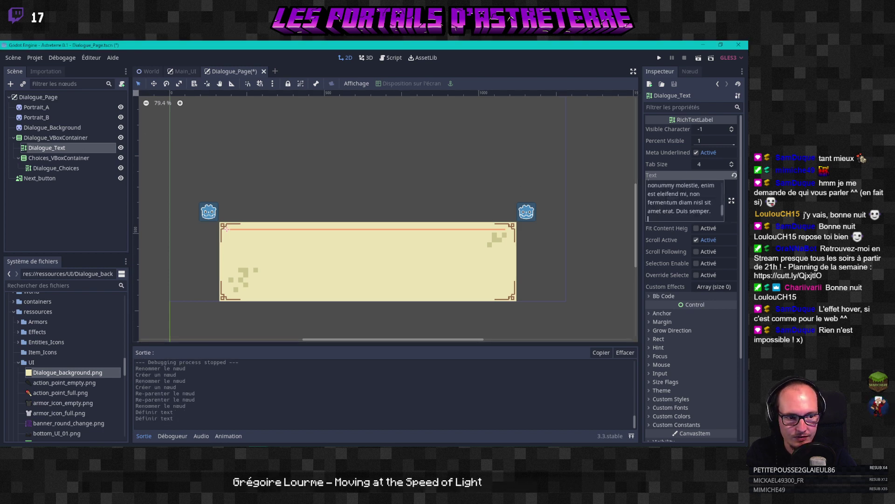
{"action": "key", "text": "ctrl+shift+z"}
{"action": "left_click", "coordinate": [425, 178]}
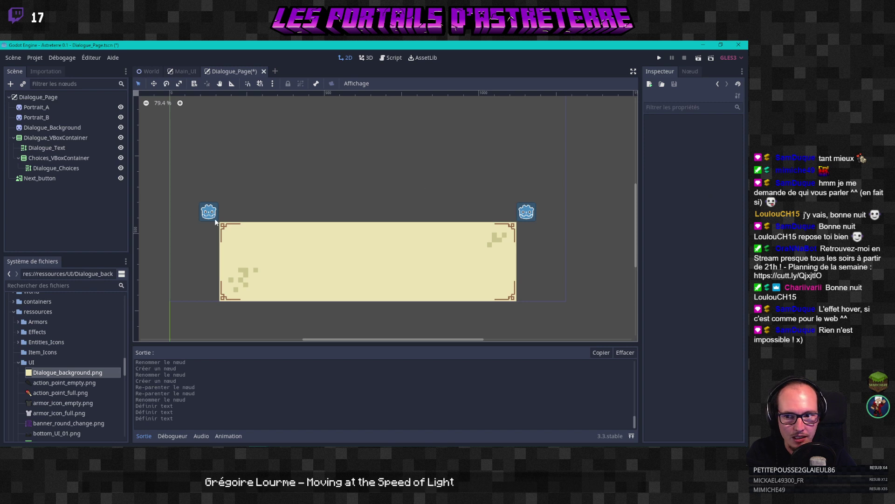
{"action": "left_click", "coordinate": [70, 147]}
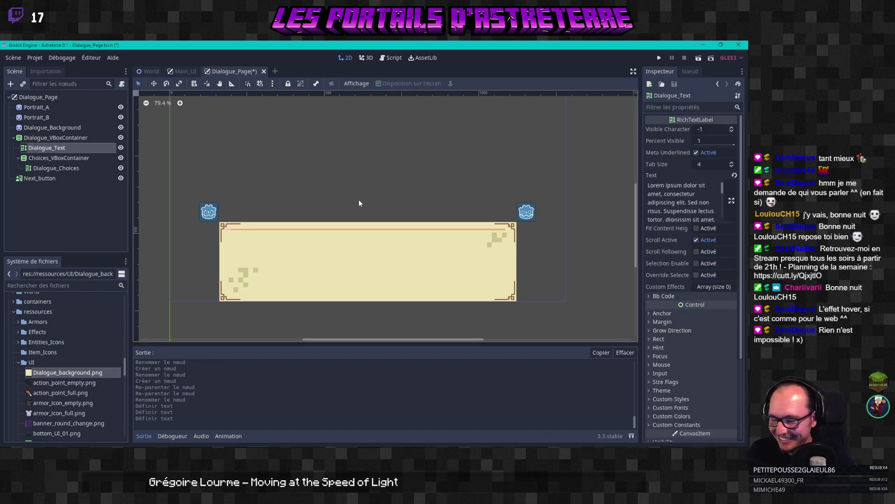
{"action": "left_click", "coordinate": [647, 217]}
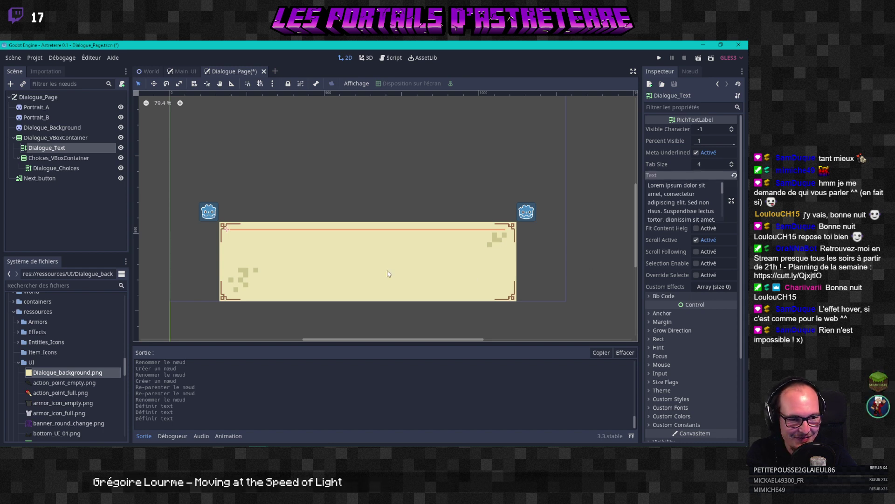
Step: Enable the vertical Expand size flag on Dialogue_VBoxContainer, keeping horizontal Expand on and both vertical Shrink flags off
{"action": "scroll", "coordinate": [318, 247], "scroll_direction": "up", "scroll_amount": 1}
{"action": "scroll", "coordinate": [175, 252], "scroll_direction": "up", "scroll_amount": 1}
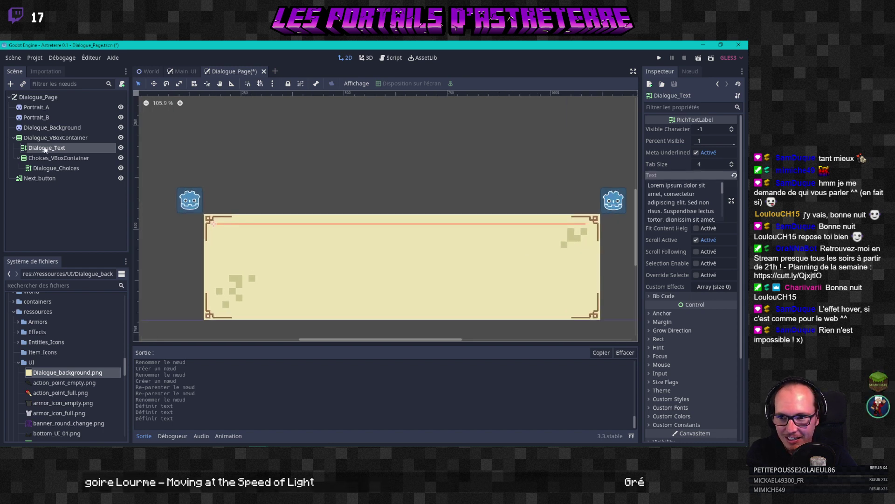
{"action": "left_click", "coordinate": [61, 139]}
{"action": "scroll", "coordinate": [678, 283], "scroll_direction": "down", "scroll_amount": 5}
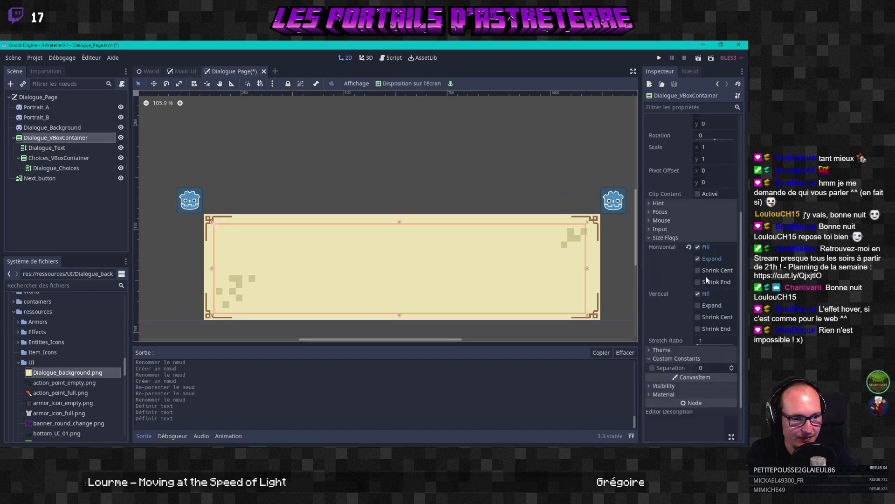
{"action": "left_click", "coordinate": [698, 259]}
{"action": "left_click", "coordinate": [699, 259]}
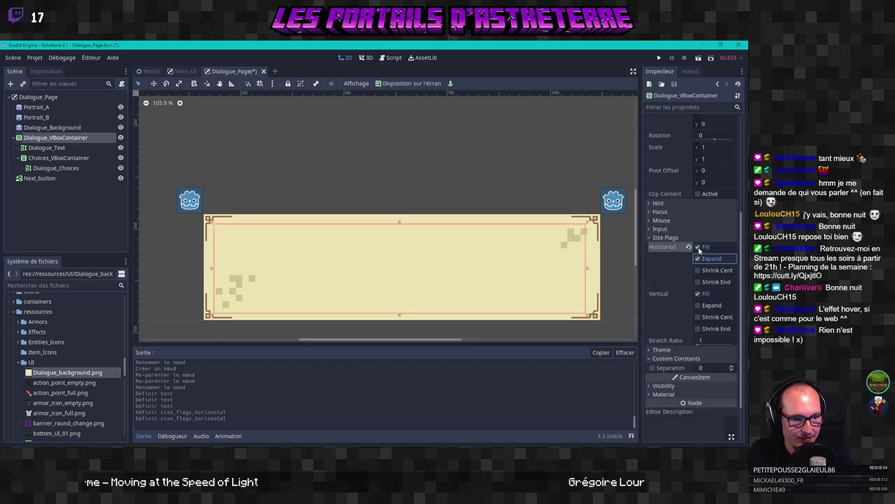
{"action": "left_click", "coordinate": [698, 305]}
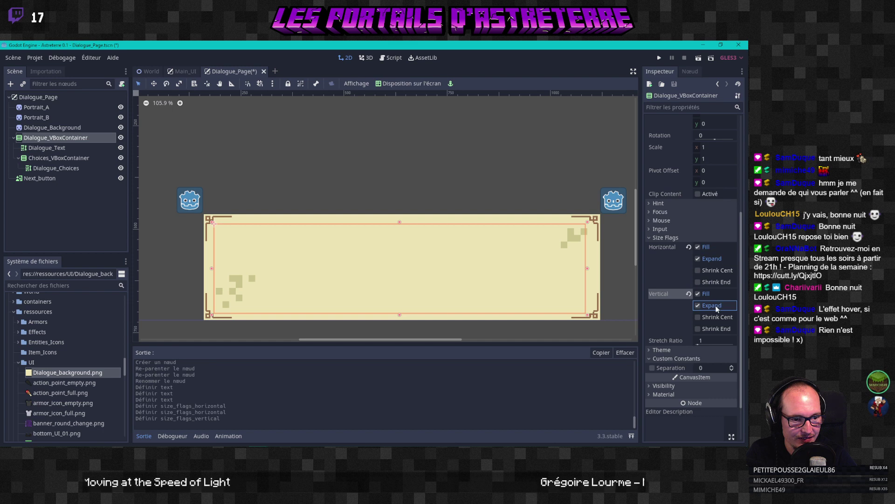
{"action": "left_click", "coordinate": [698, 317]}
{"action": "left_click", "coordinate": [698, 317]}
{"action": "left_click", "coordinate": [698, 329]}
{"action": "left_click", "coordinate": [698, 329]}
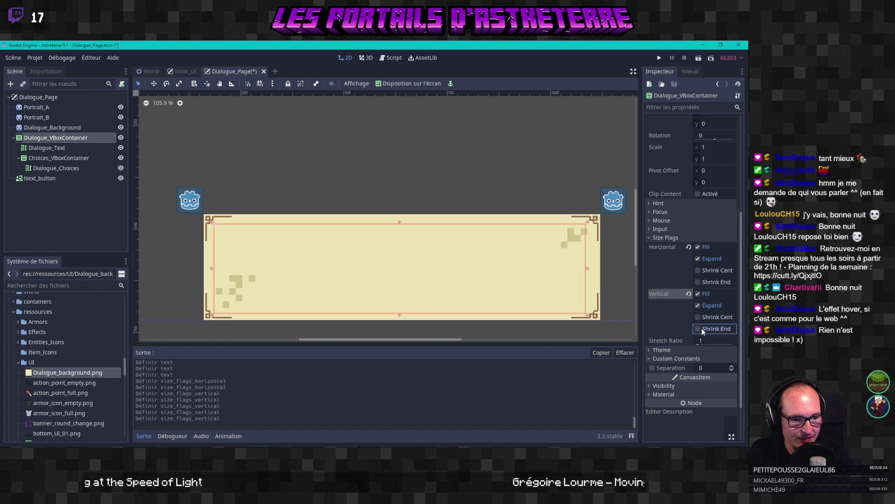
Step: Enable the vertical Expand size flag on Dialogue_Text, leaving its horizontal Expand flag off
{"action": "left_click", "coordinate": [46, 147]}
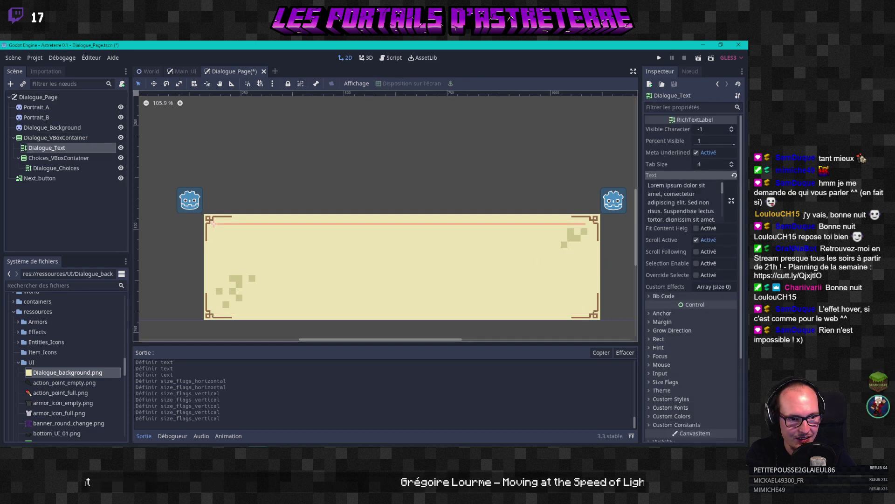
{"action": "left_click", "coordinate": [679, 202]}
{"action": "scroll", "coordinate": [676, 299], "scroll_direction": "down", "scroll_amount": 3}
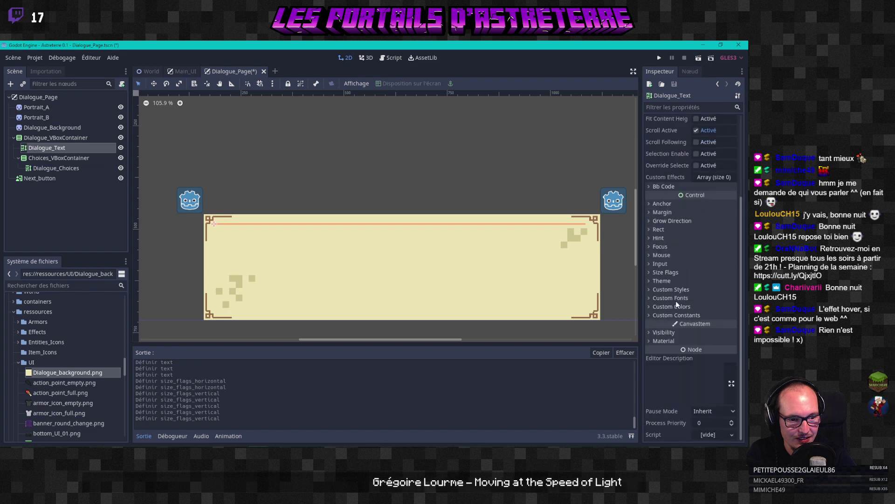
{"action": "left_click", "coordinate": [657, 313]}
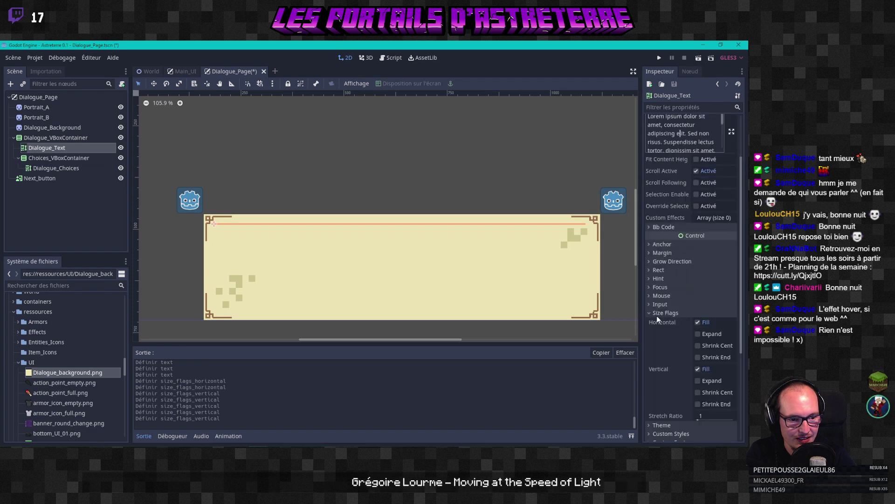
{"action": "left_click", "coordinate": [697, 334]}
{"action": "left_click", "coordinate": [698, 334]}
{"action": "left_click", "coordinate": [698, 380]}
{"action": "left_click", "coordinate": [699, 380]}
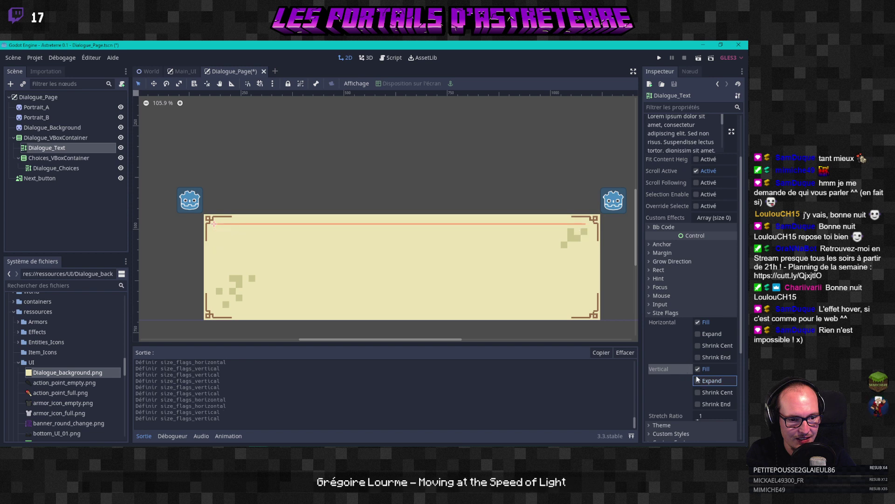
{"action": "left_click", "coordinate": [700, 380]}
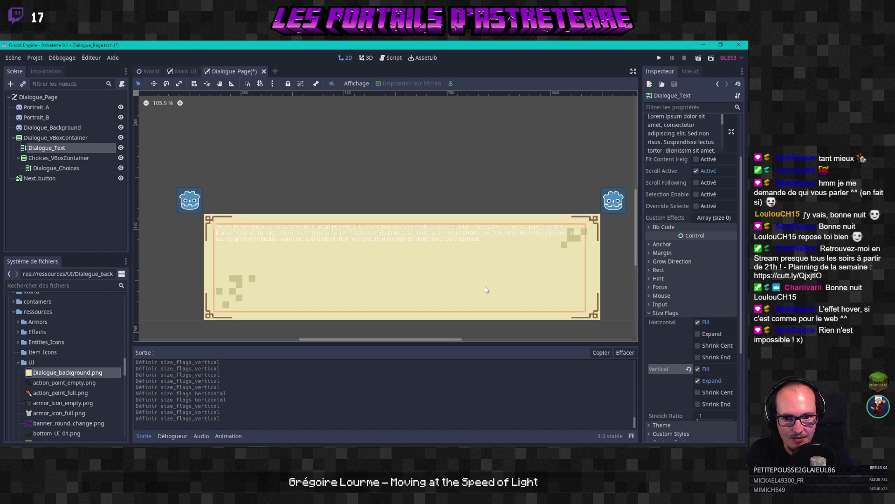
Step: Examine the BBCode, Size Flags, Custom Styles and Custom Fonts properties of Dialogue_Text for a way to make the text legible
{"action": "scroll", "coordinate": [278, 257], "scroll_direction": "up", "scroll_amount": 3}
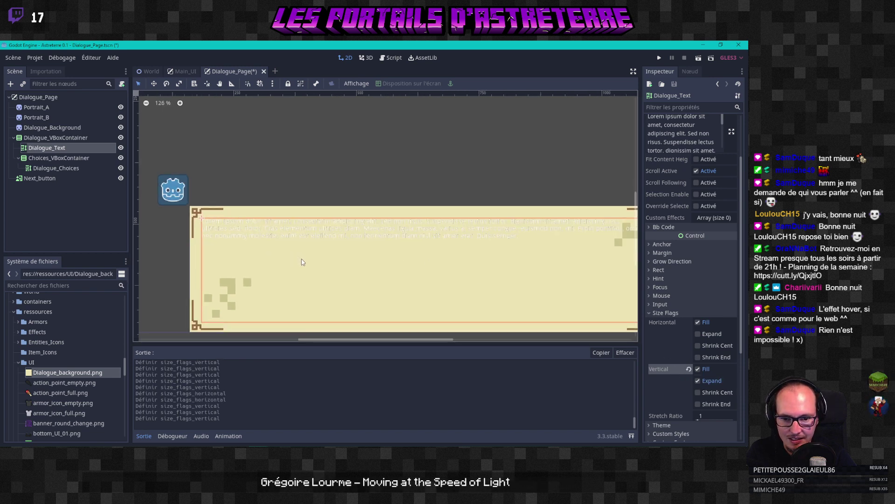
{"action": "middle_click_drag", "start_coordinate": [332, 247], "coordinate": [379, 252]}
{"action": "scroll", "coordinate": [646, 272], "scroll_direction": "up", "scroll_amount": 2}
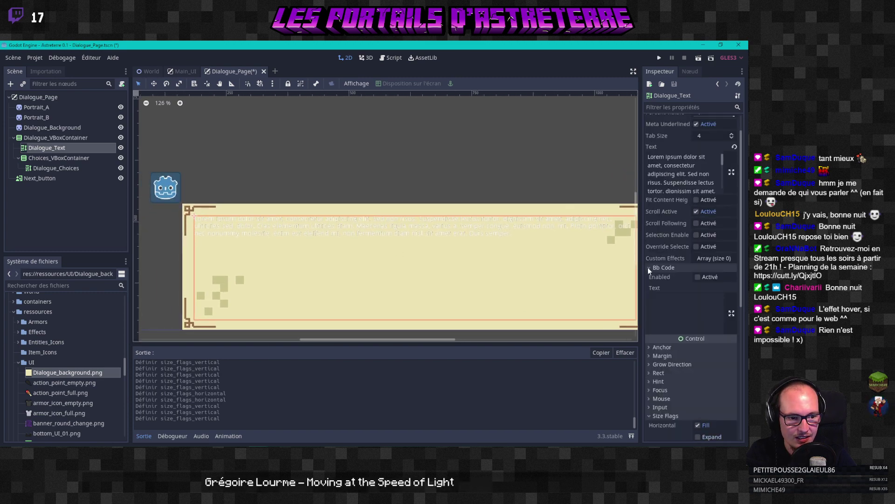
{"action": "scroll", "coordinate": [656, 271], "scroll_direction": "down", "scroll_amount": 2}
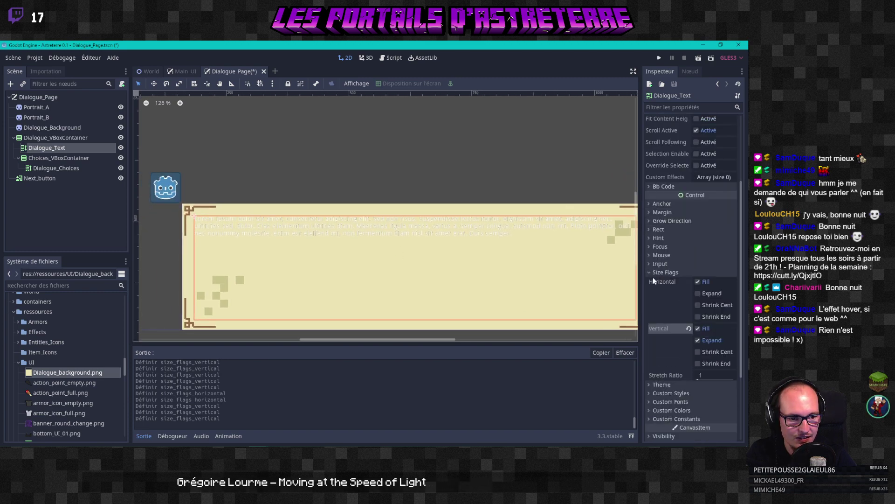
{"action": "left_click", "coordinate": [654, 274]}
{"action": "left_click", "coordinate": [649, 297]}
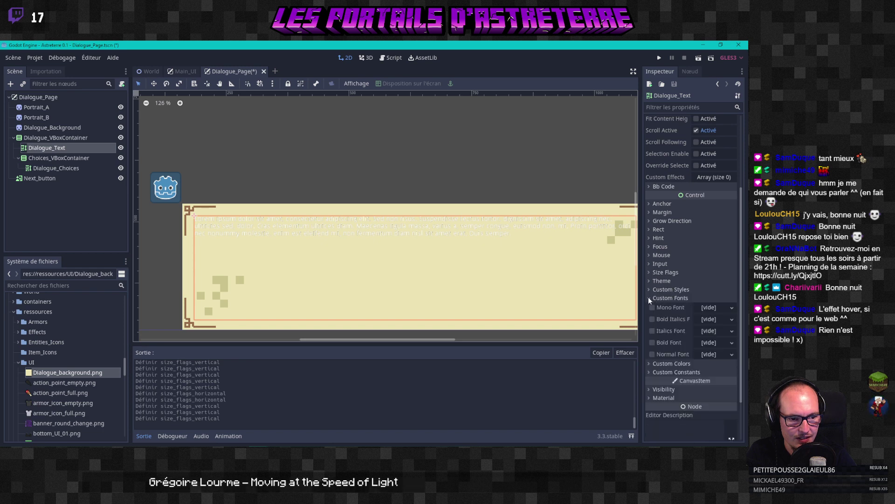
{"action": "left_click", "coordinate": [649, 296]}
{"action": "left_click", "coordinate": [653, 290]}
{"action": "left_click", "coordinate": [719, 299]}
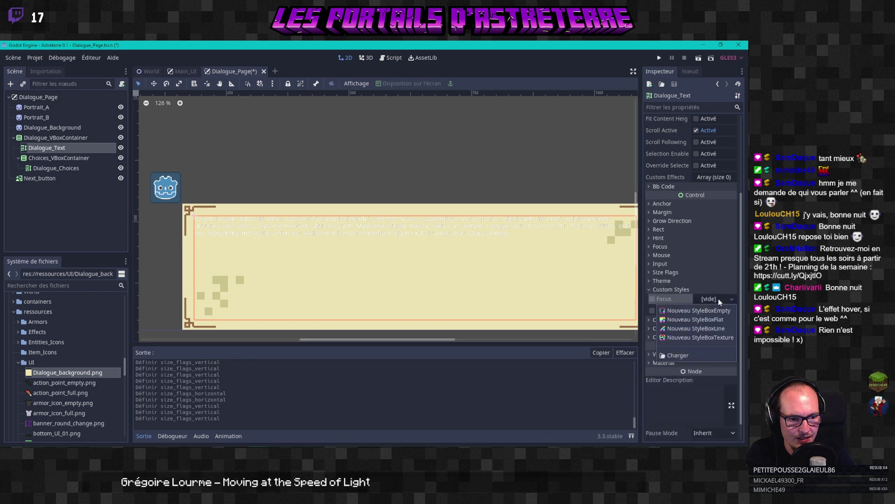
{"action": "left_click", "coordinate": [657, 290]}
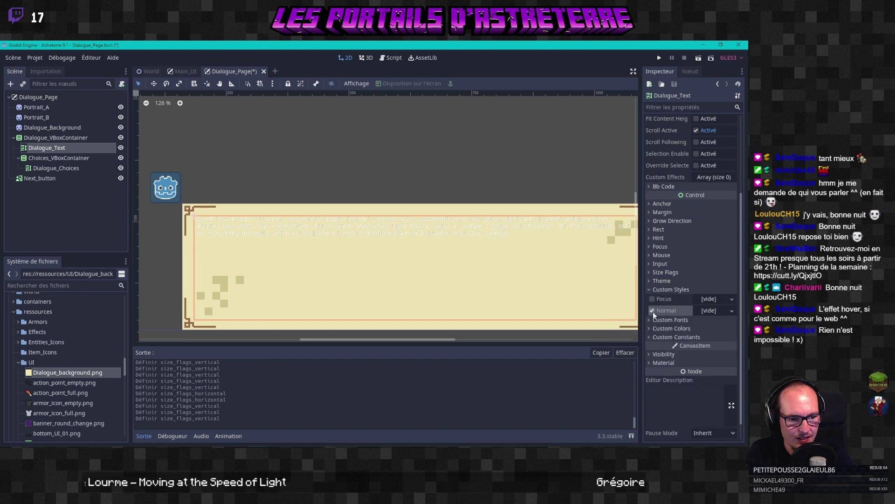
{"action": "left_click", "coordinate": [649, 289]}
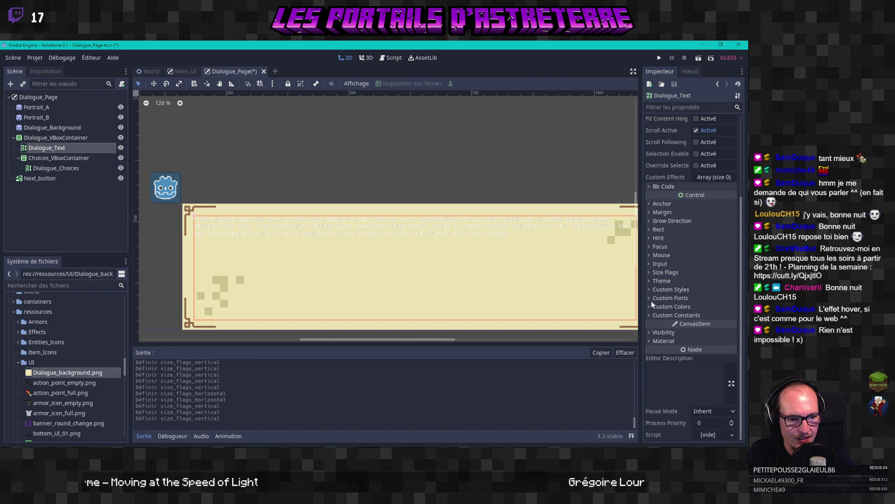
{"action": "left_click", "coordinate": [650, 297]}
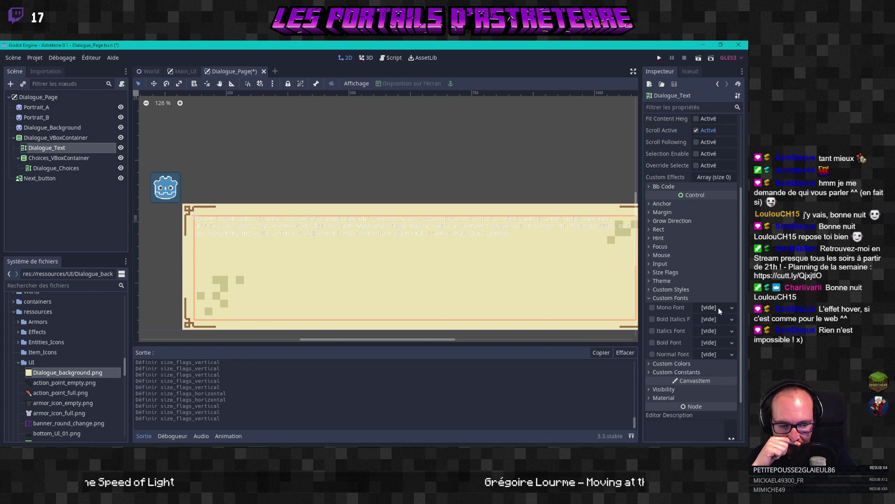
{"action": "left_click", "coordinate": [683, 370]}
{"action": "scroll", "coordinate": [689, 354], "scroll_direction": "down", "scroll_amount": 3}
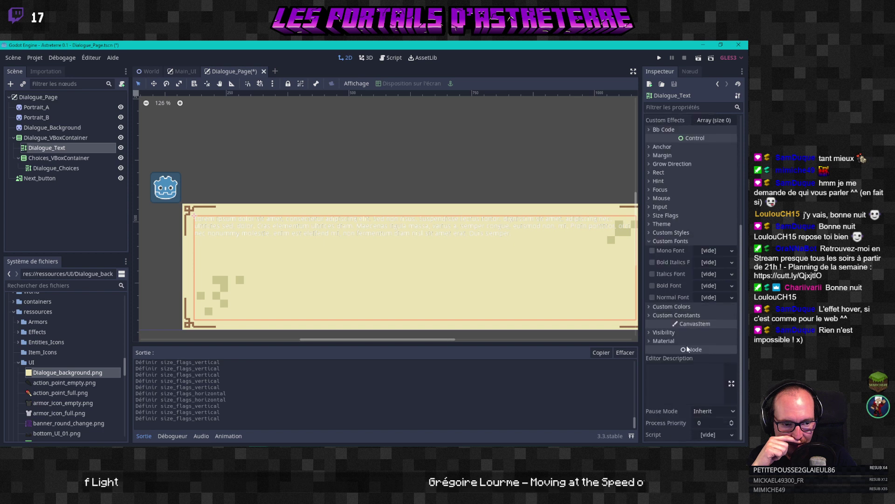
Step: Override the Default Color of Dialogue_Text in its Custom Colors with opaque black (000000)
{"action": "left_click", "coordinate": [648, 314]}
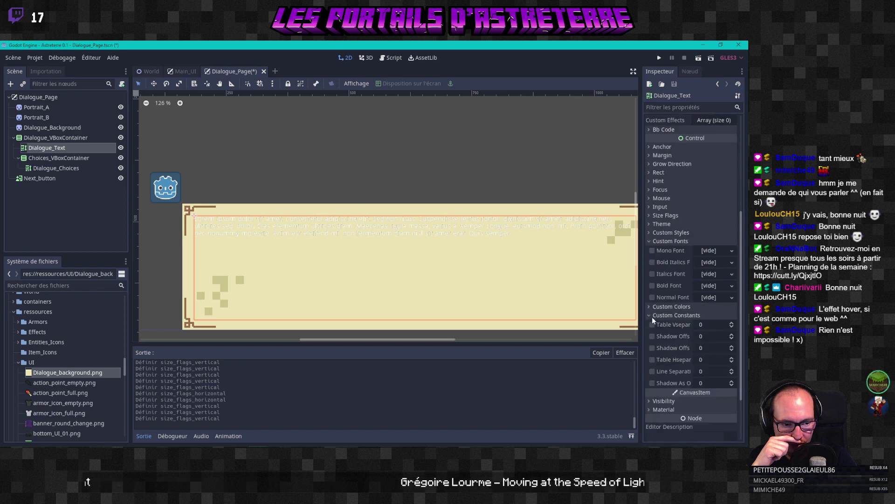
{"action": "left_click", "coordinate": [651, 316]}
{"action": "left_click", "coordinate": [650, 308]}
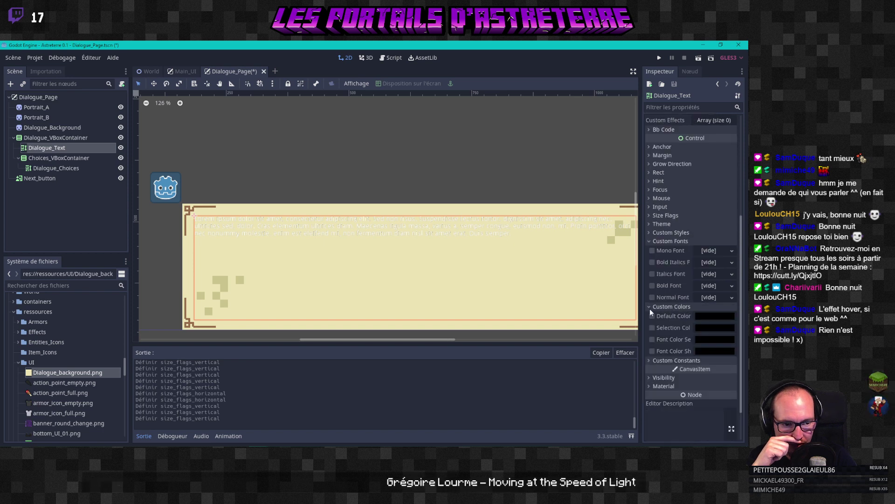
{"action": "left_click", "coordinate": [707, 317]}
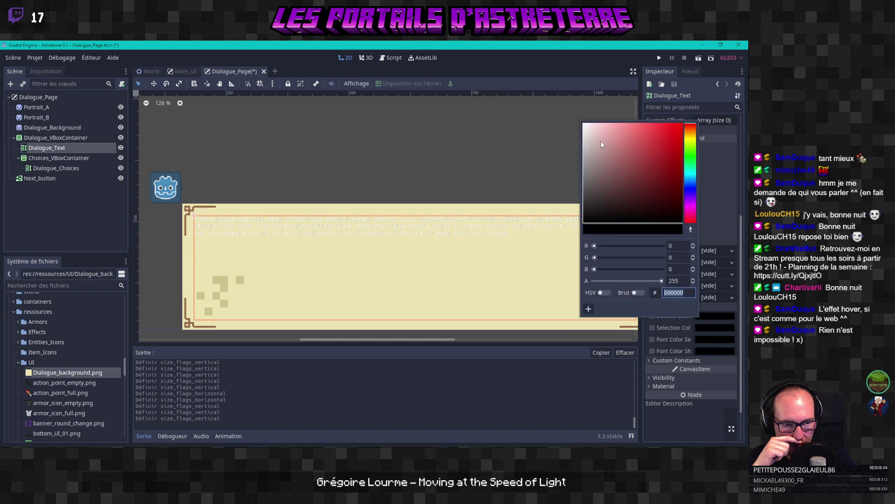
{"action": "left_click_drag", "start_coordinate": [601, 195], "coordinate": [584, 223]}
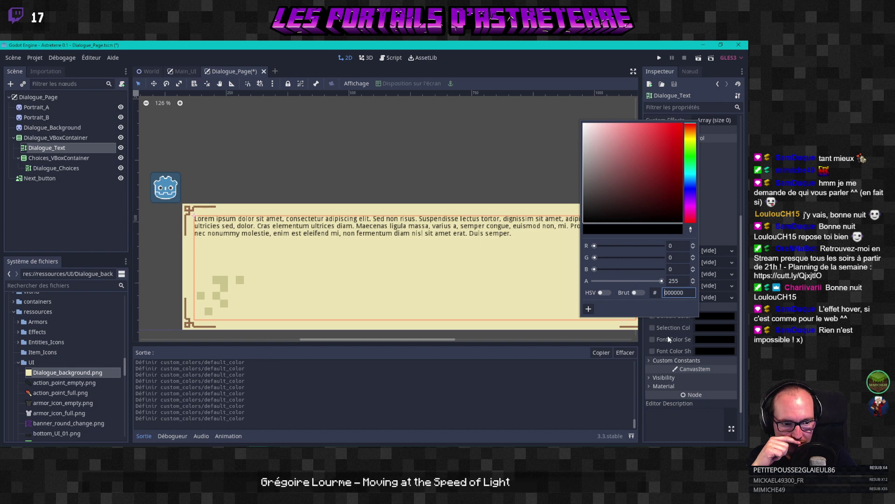
{"action": "left_click", "coordinate": [652, 340]}
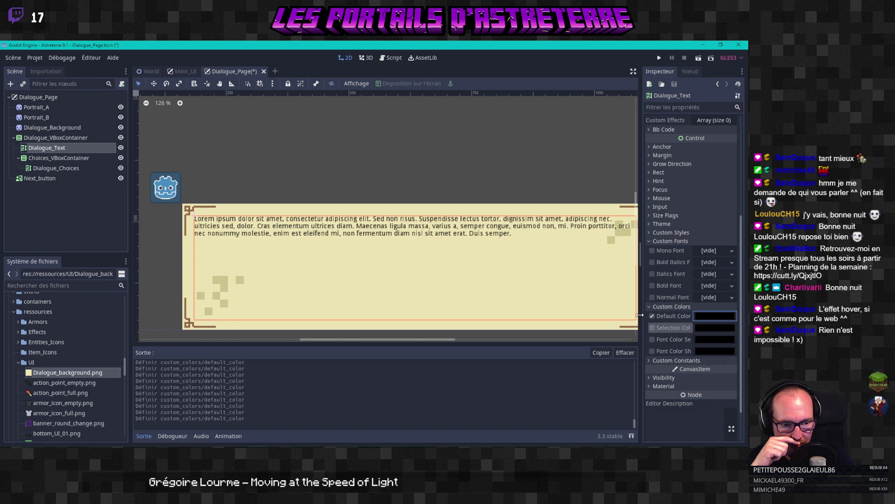
{"action": "mouse_move", "coordinate": [643, 314]}
{"action": "left_mouse_down"}
{"action": "mouse_move", "coordinate": [544, 314]}
{"action": "mouse_move", "coordinate": [643, 316]}
{"action": "left_mouse_up"}
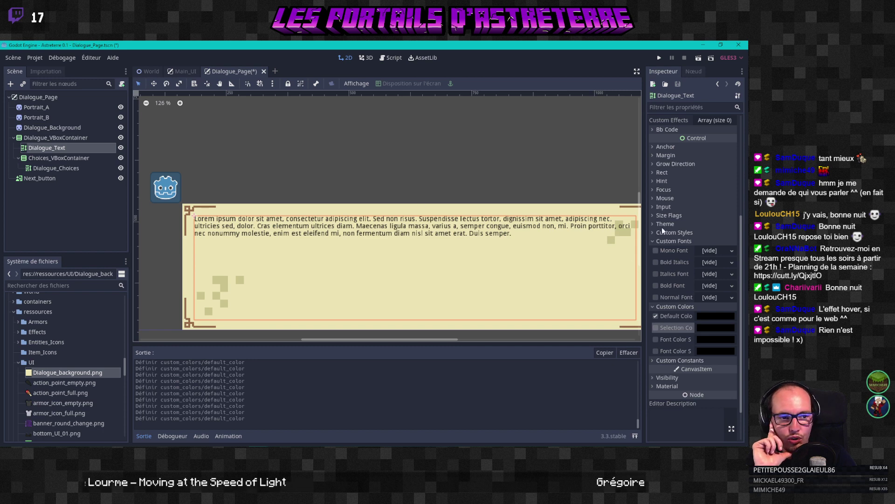
{"action": "left_click", "coordinate": [692, 72]}
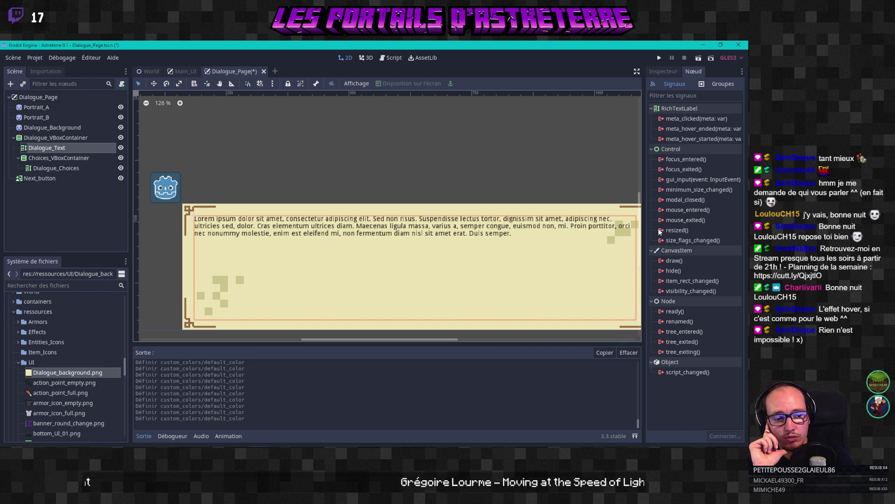
{"action": "left_click", "coordinate": [666, 71]}
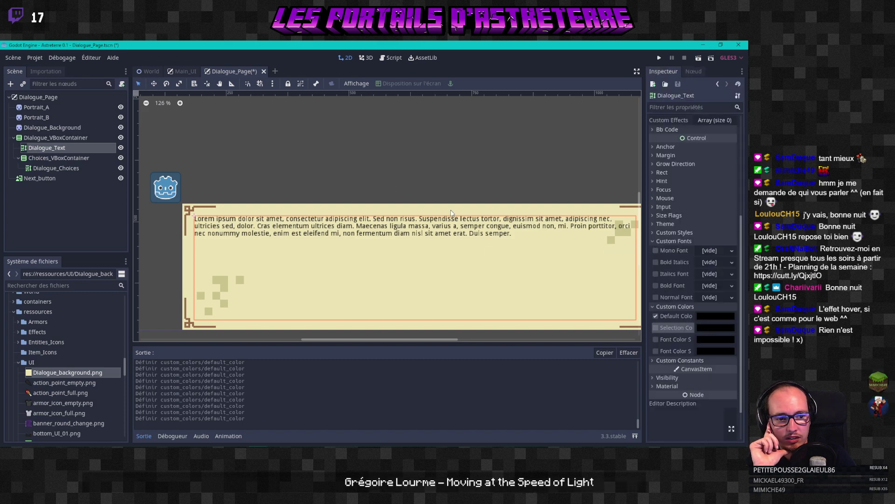
{"action": "scroll", "coordinate": [487, 212], "scroll_direction": "down", "scroll_amount": 1}
{"action": "scroll", "coordinate": [473, 210], "scroll_direction": "down", "scroll_amount": 3}
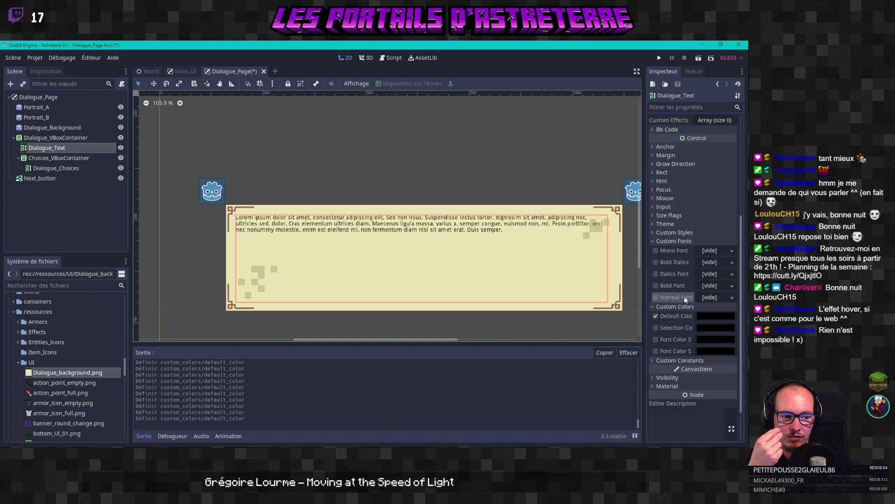
Step: Load minecraftia_10.tres from res://ressources/fonts as the Normal Font override of Dialogue_Text
{"action": "left_click", "coordinate": [656, 297]}
{"action": "left_click", "coordinate": [712, 297]}
{"action": "left_click", "coordinate": [681, 334]}
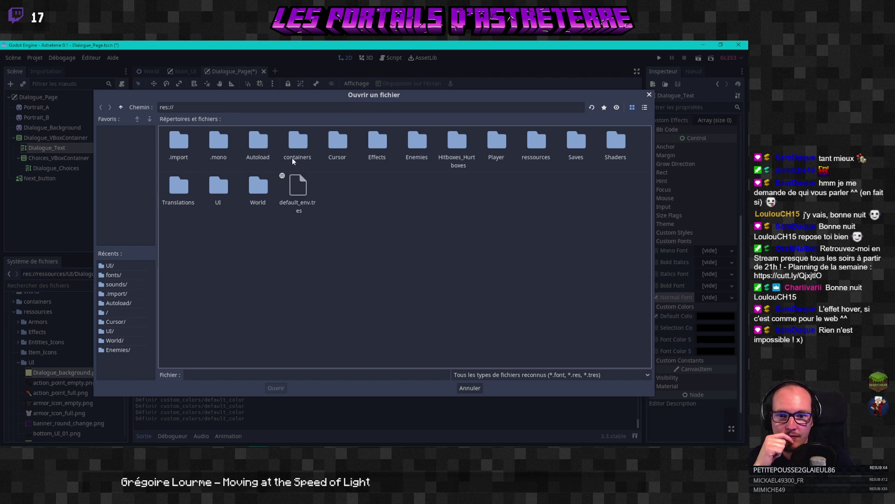
{"action": "double_click", "coordinate": [537, 149]}
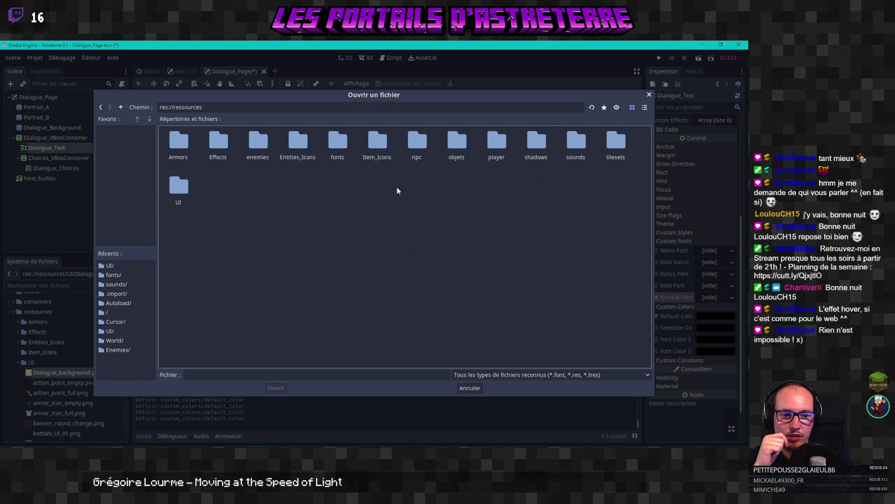
{"action": "double_click", "coordinate": [336, 141]}
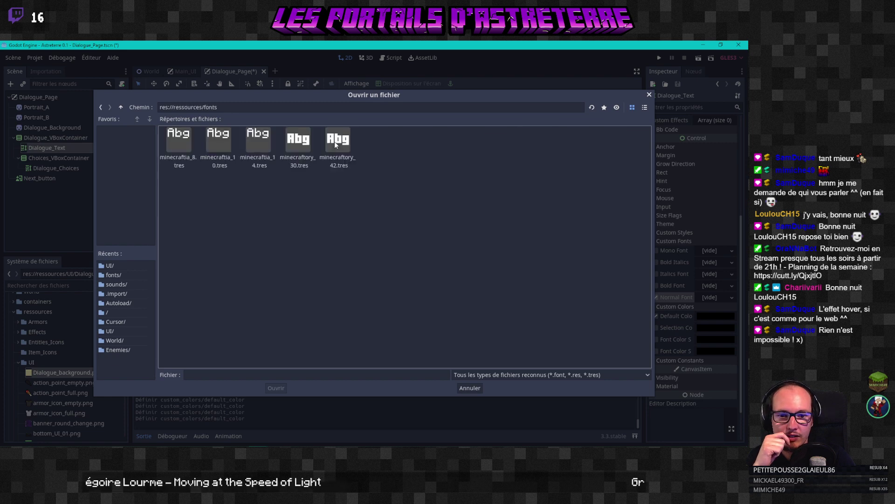
{"action": "left_click", "coordinate": [218, 168]}
{"action": "left_click", "coordinate": [279, 389]}
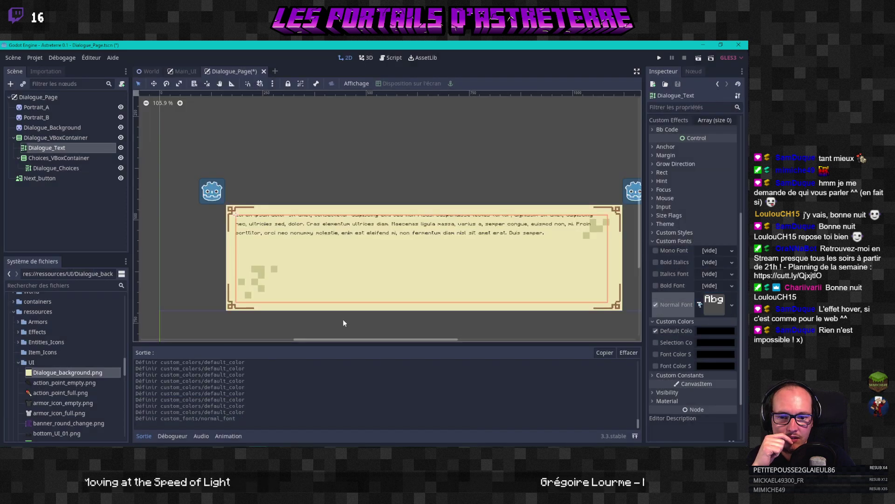
Step: Load minecraftia_14.tres from the fonts folder as the Normal Font of Dialogue_Text
{"action": "left_click", "coordinate": [731, 304]}
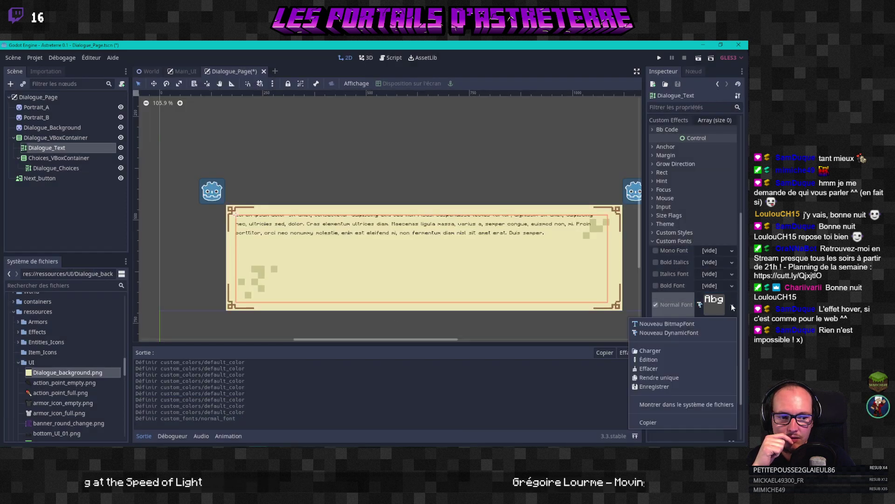
{"action": "left_click", "coordinate": [658, 351]}
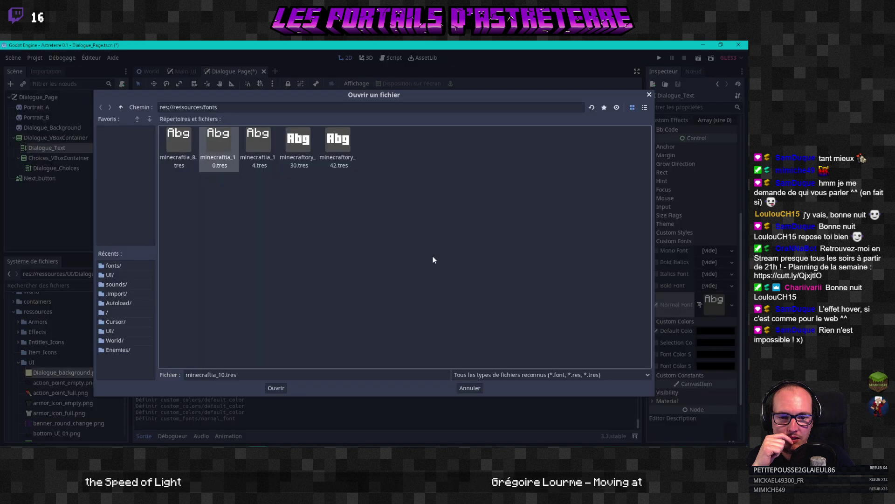
{"action": "left_click", "coordinate": [258, 144]}
{"action": "left_click", "coordinate": [276, 388]}
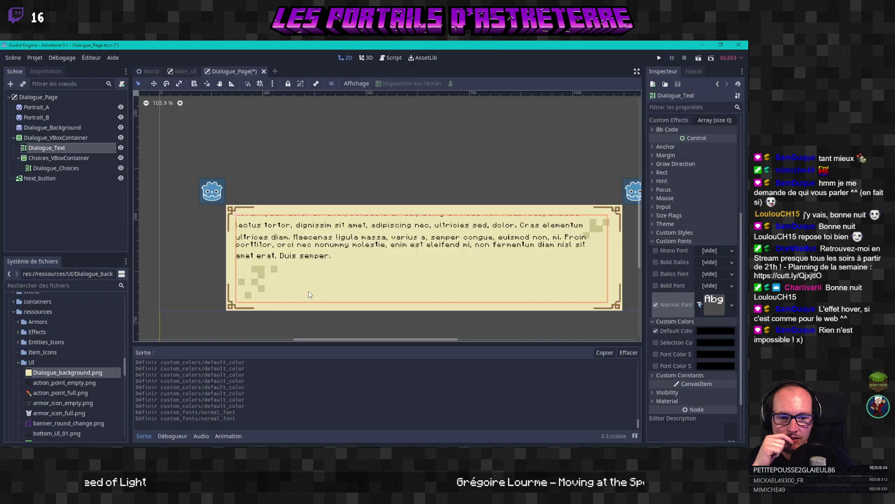
{"action": "left_click", "coordinate": [304, 194]}
{"action": "left_click", "coordinate": [290, 242]}
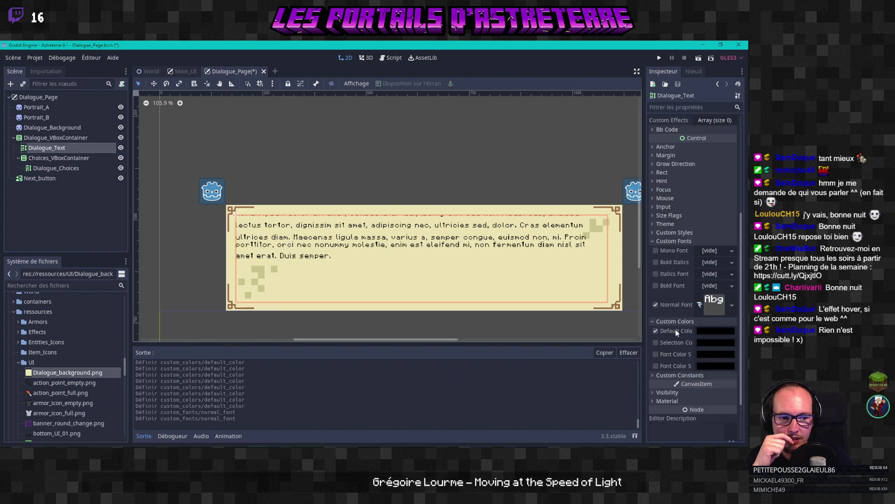
Step: Run the Dialogue_Page scene on its own to check how the dialogue text renders in the panel
{"action": "scroll", "coordinate": [674, 330], "scroll_direction": "down", "scroll_amount": 3}
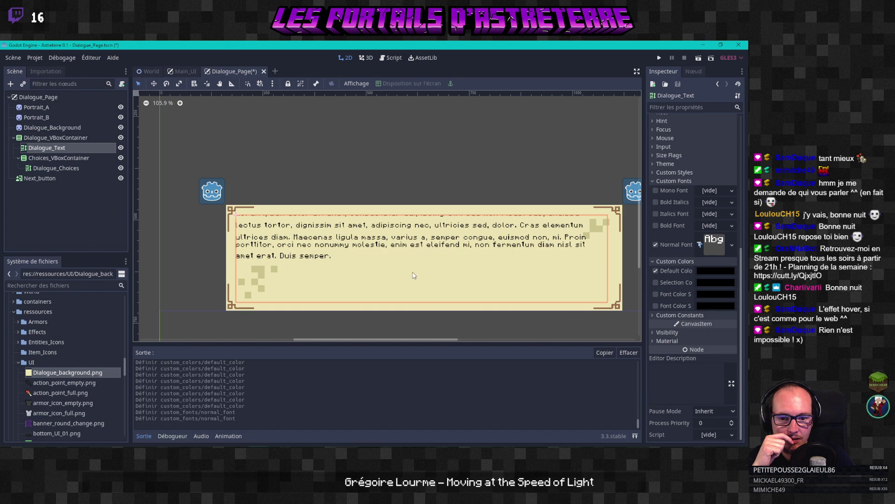
{"action": "scroll", "coordinate": [678, 193], "scroll_direction": "up", "scroll_amount": 5}
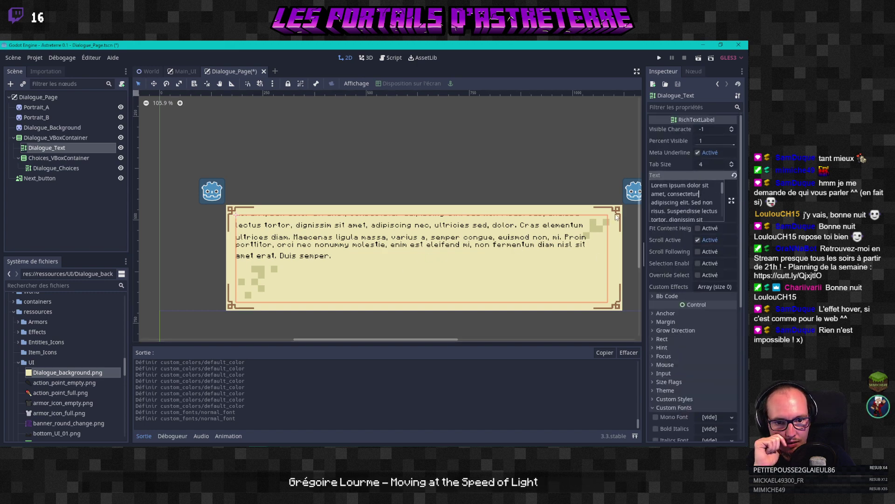
{"action": "scroll", "coordinate": [305, 258], "scroll_direction": "up", "scroll_amount": 2}
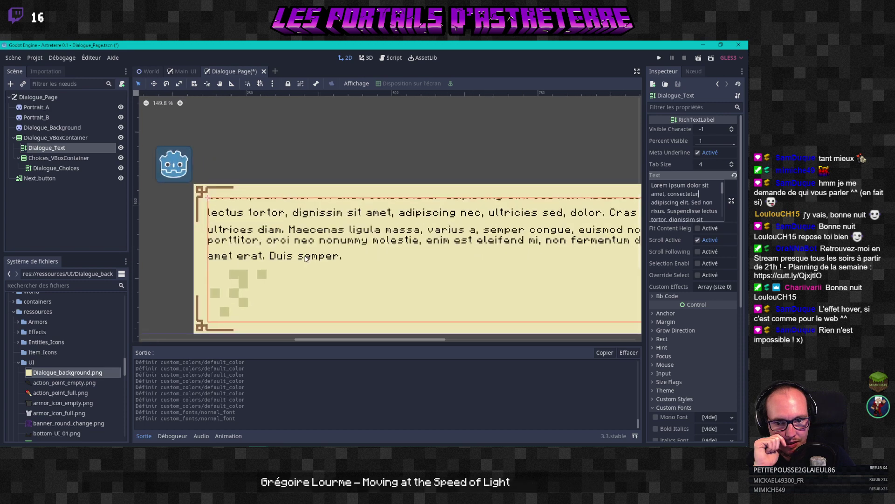
{"action": "left_click", "coordinate": [696, 59]}
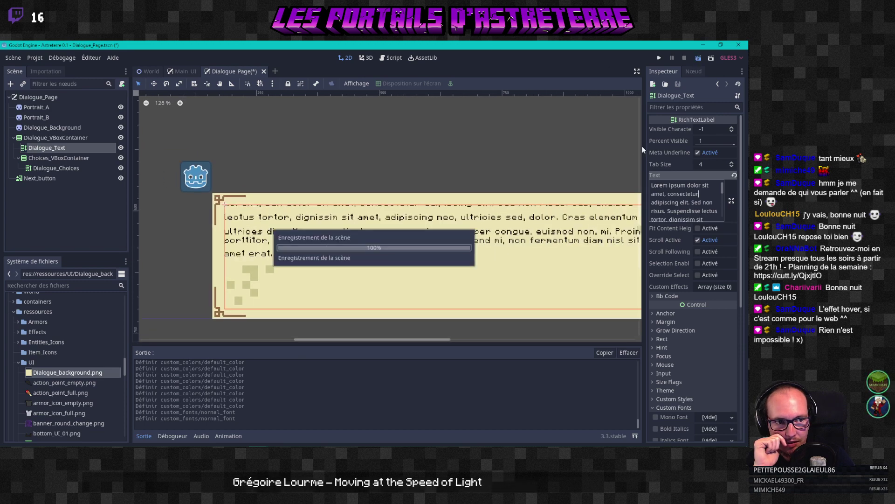